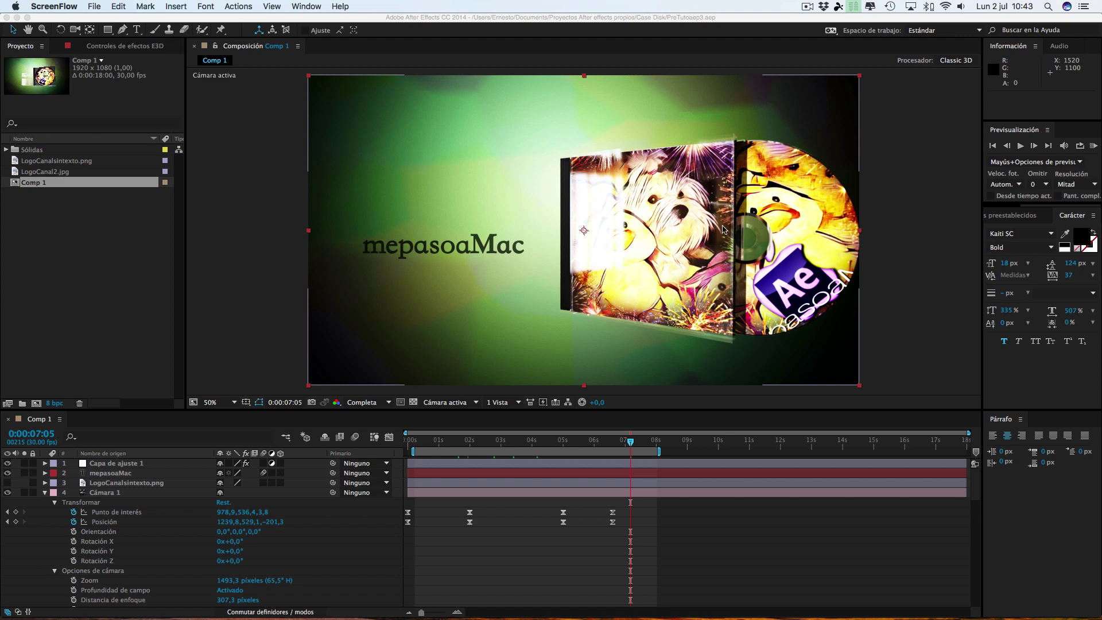
Switch to the full-screen desktop space playing the finished CD case render
key("ctrl+Up")
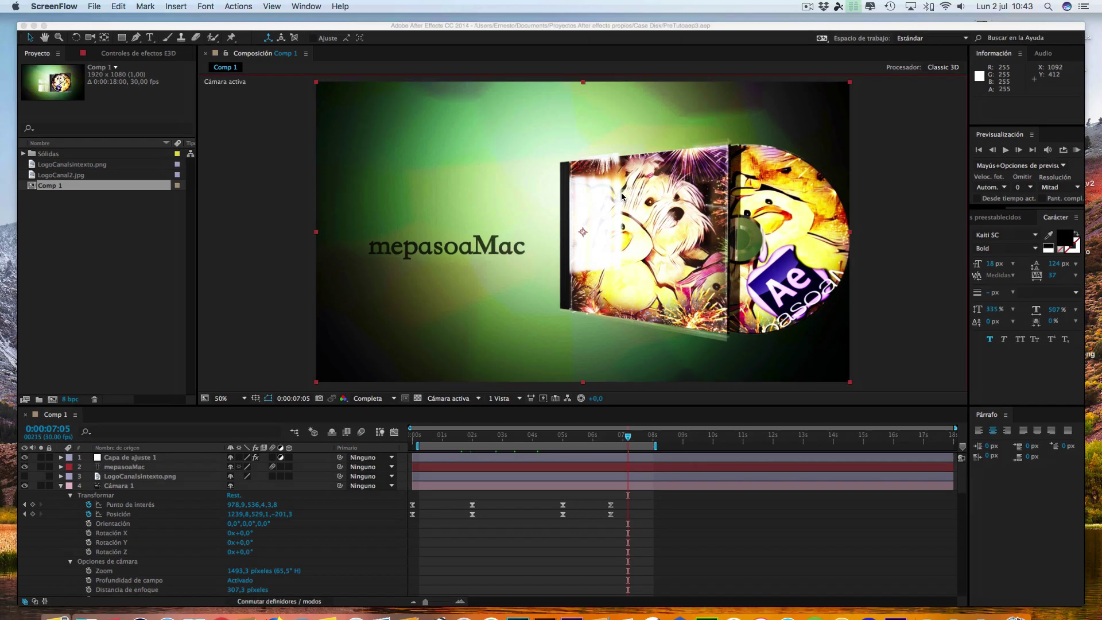
key("ctrl+Right")
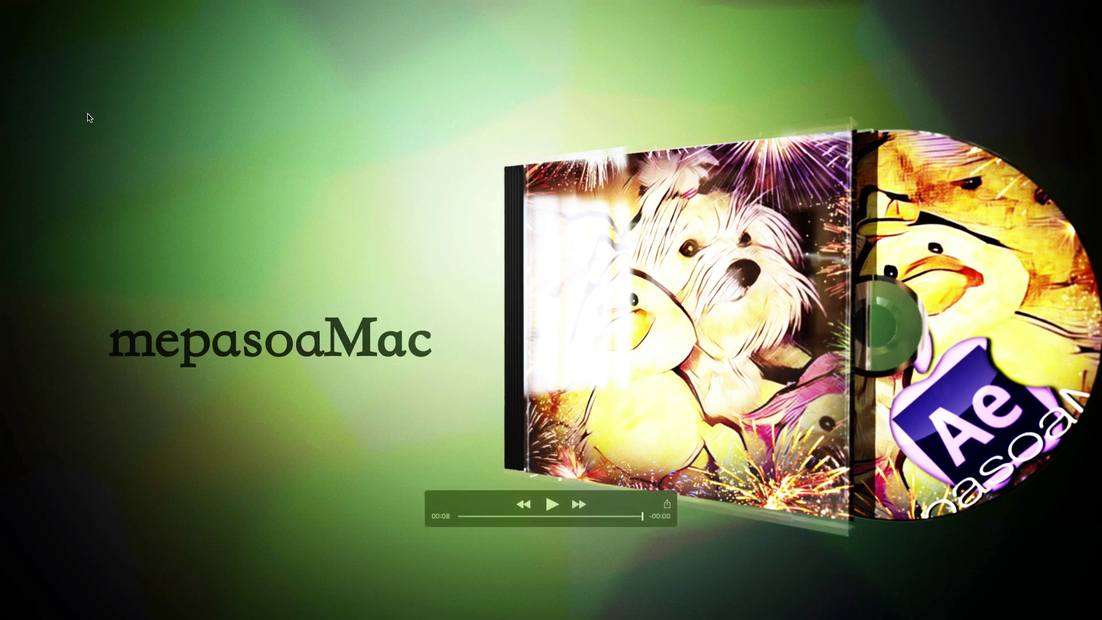
Open the other QuickTime space and play the finished gold-lit CD case animation
key("ctrl+Up")
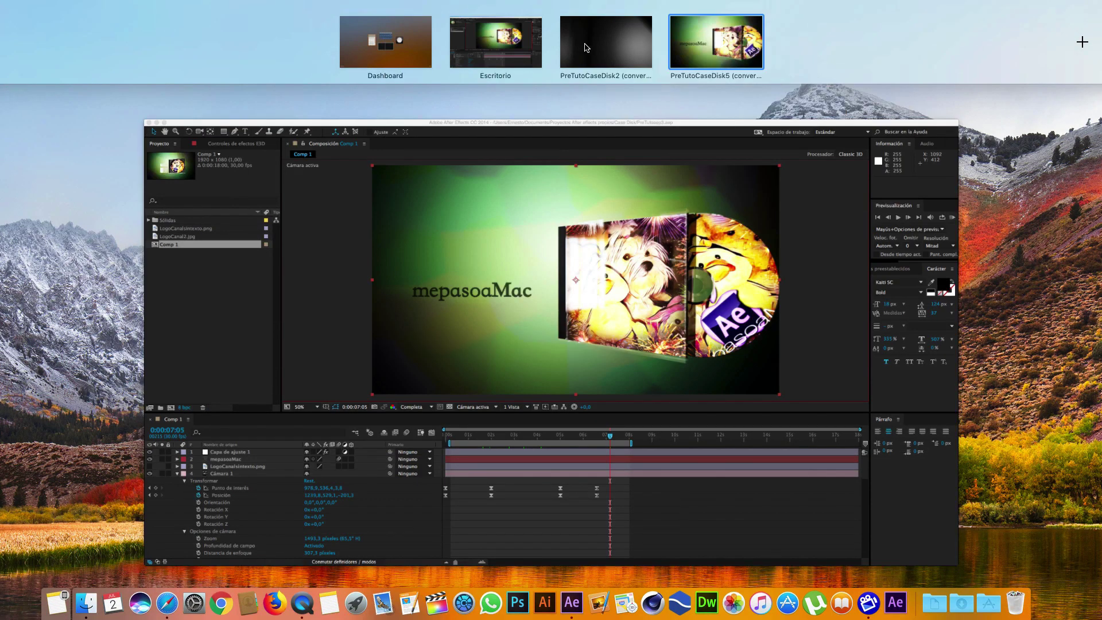
left_click(588, 39)
mouse_move(572, 525)
left_click(551, 504)
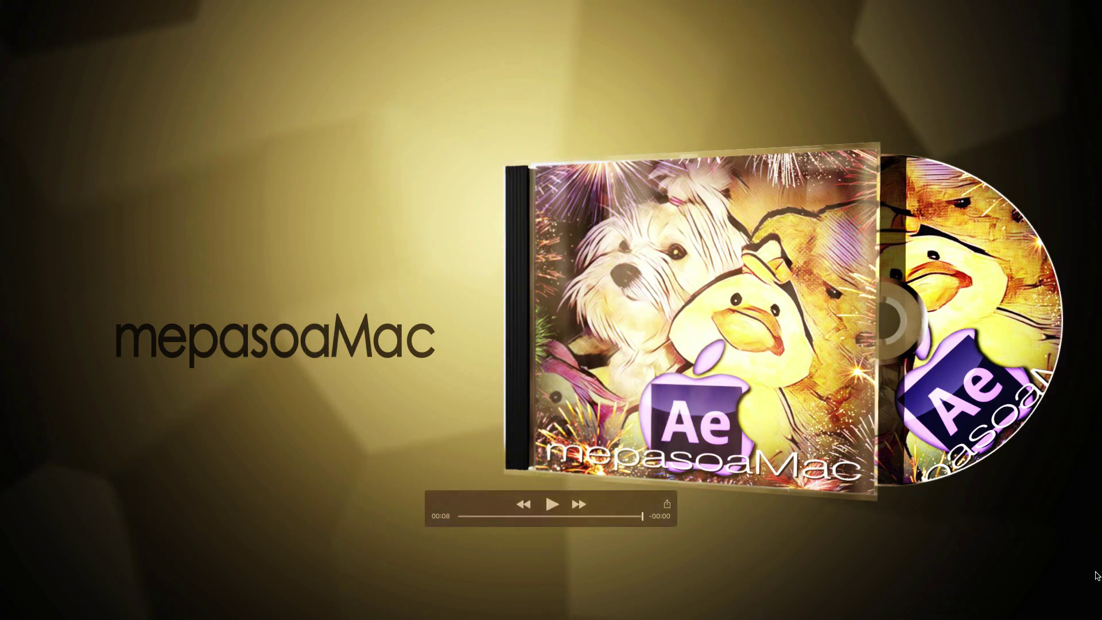
Move the playback controls aside, rewind to about four seconds, then return to After Effects
mouse_move(628, 512)
left_mouse_down()
mouse_move(1049, 601)
mouse_move(884, 610)
mouse_move(1056, 609)
left_mouse_up()
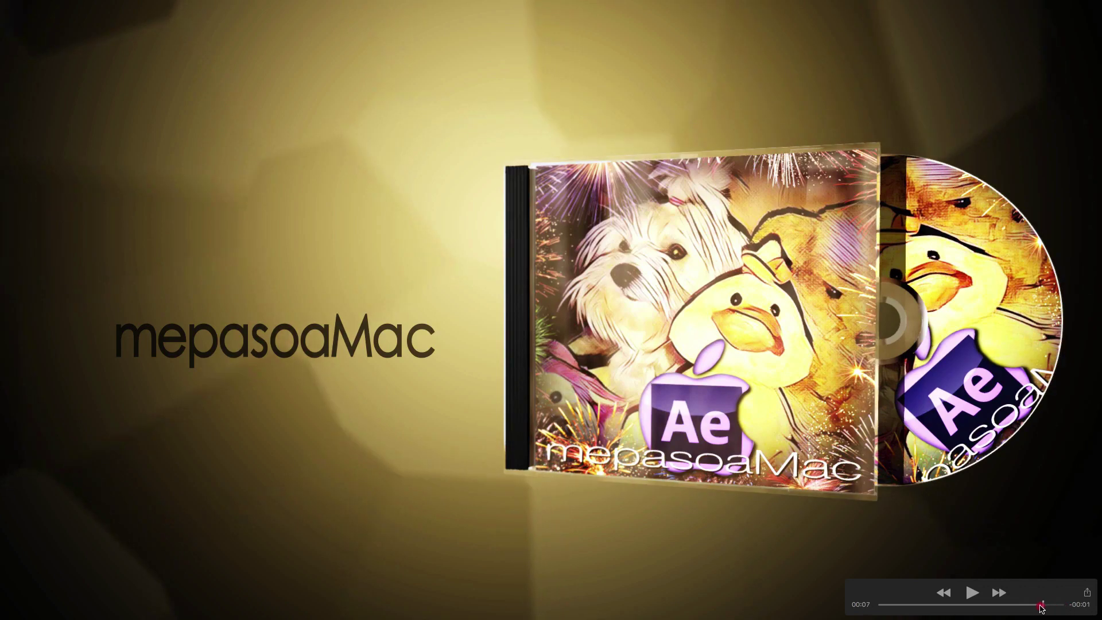
mouse_move(1057, 609)
left_mouse_down()
mouse_move(923, 612)
mouse_move(1063, 608)
left_mouse_up()
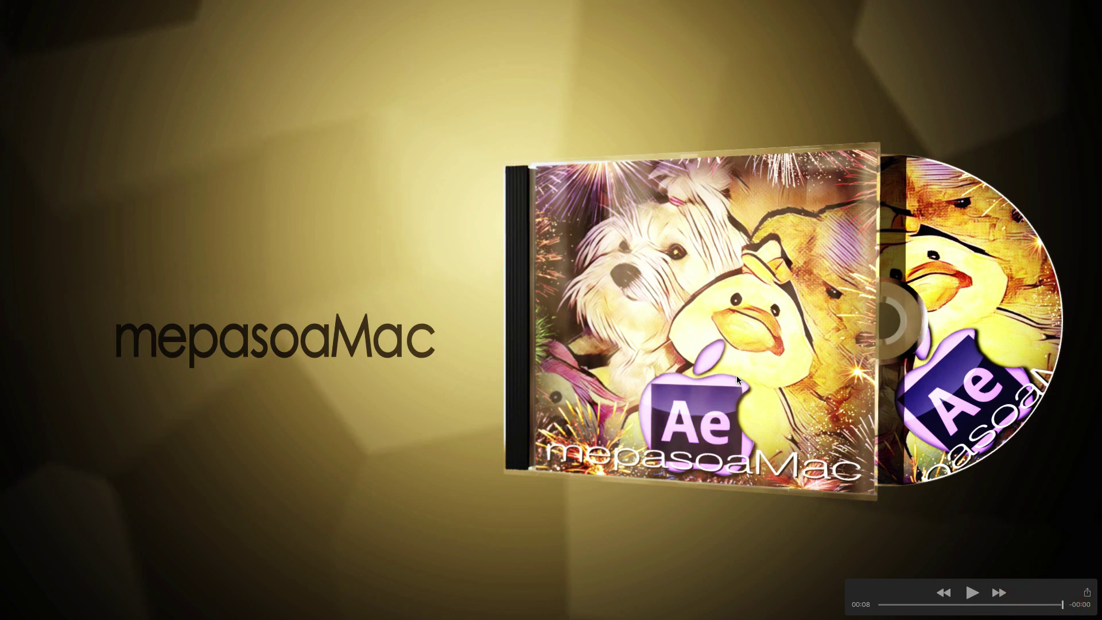
key("ctrl+Up")
left_click(606, 280)
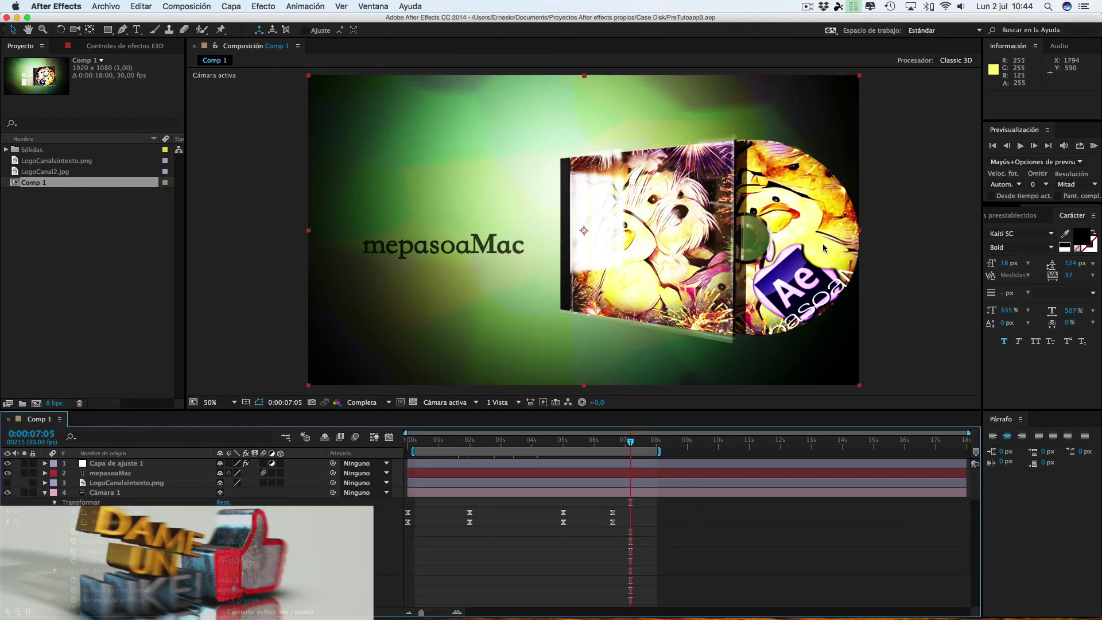
Start a fresh empty project via Archivo > Nuevo > Nuevo proyecto
left_click(116, 7)
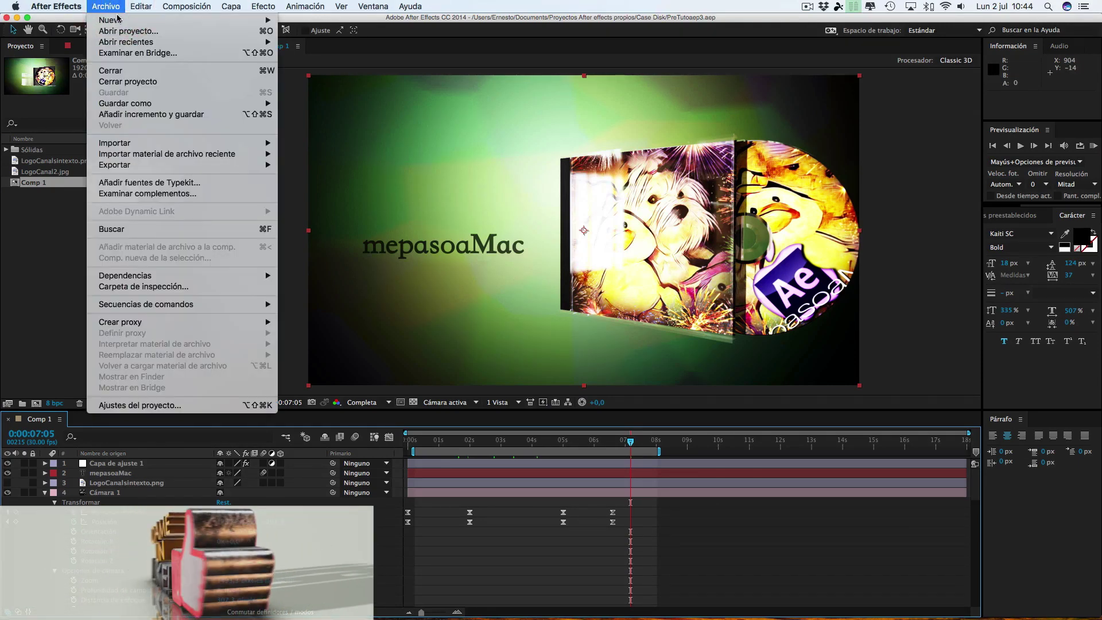
mouse_move(120, 22)
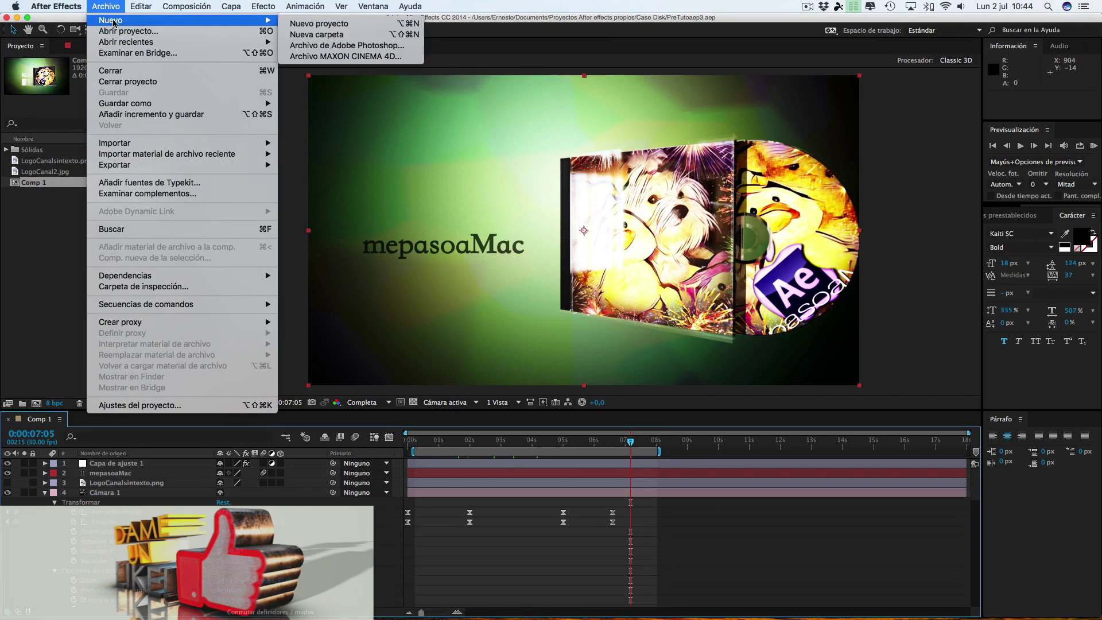
left_click(316, 25)
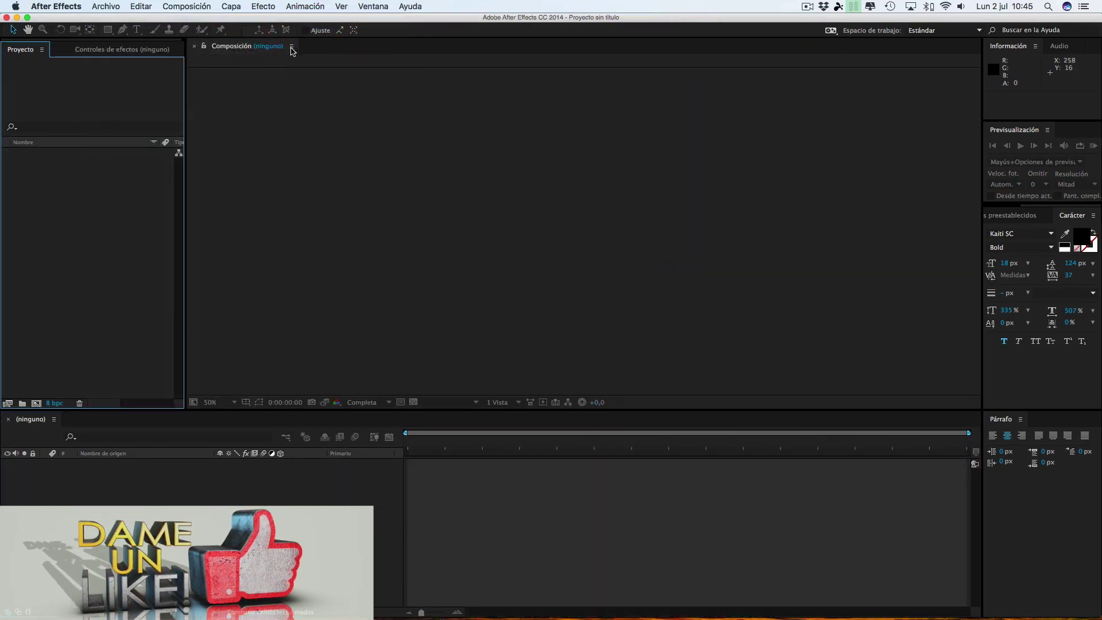
Create a new 1920×1080, 30 fps, 18-second composition named Comp 1
left_click(207, 7)
left_click(204, 19)
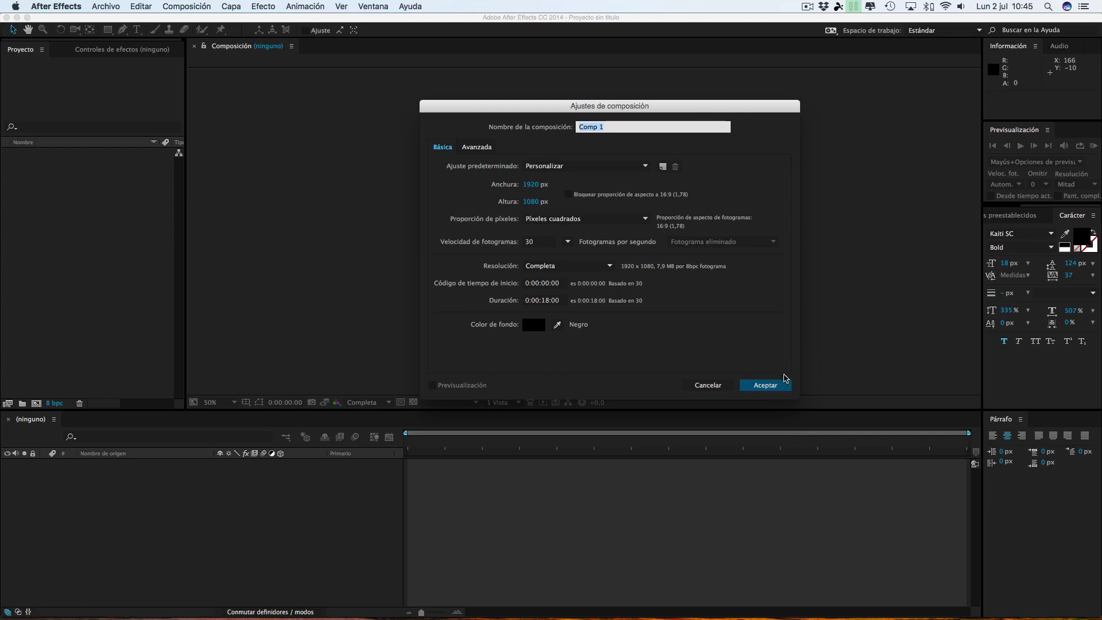
left_click(771, 386)
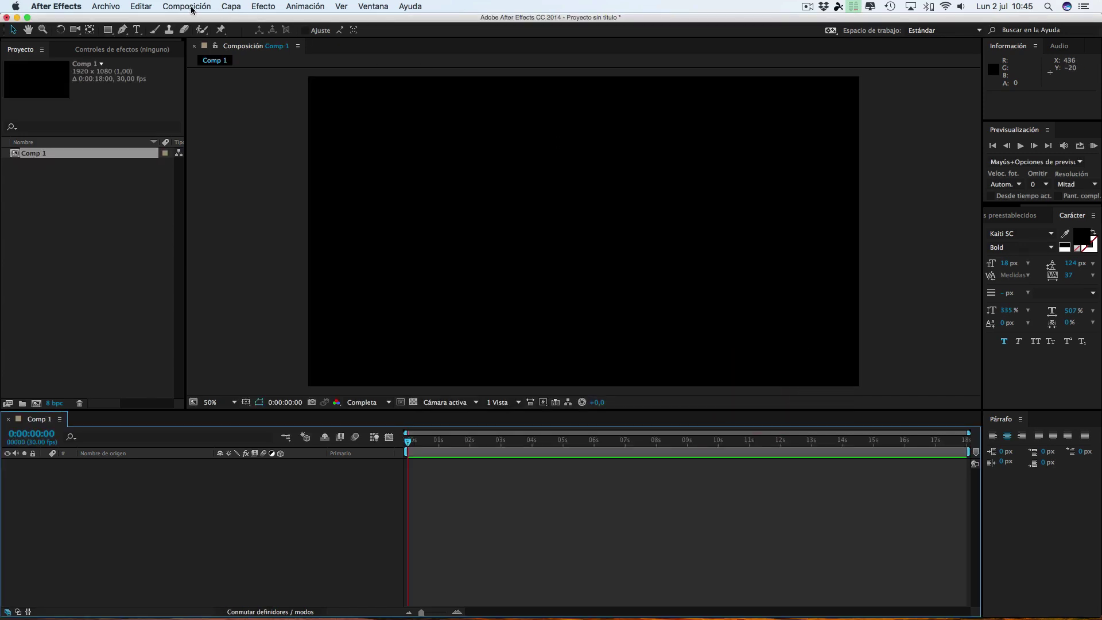
Add a full-size solid layer named E3D to Comp 1
left_click(231, 7)
mouse_move(241, 20)
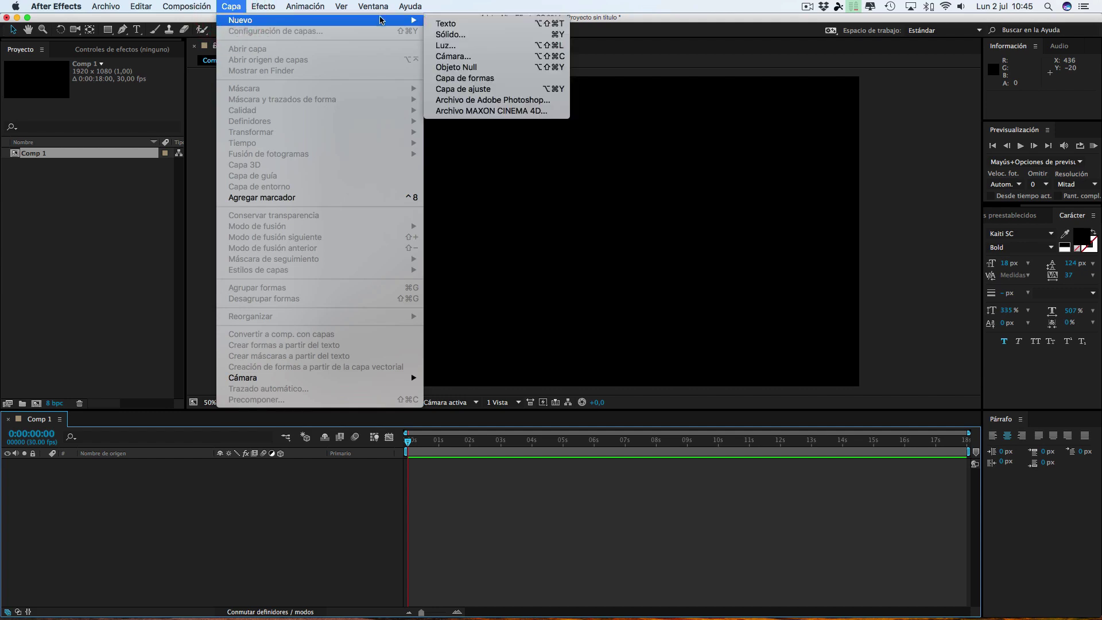
left_click(451, 35)
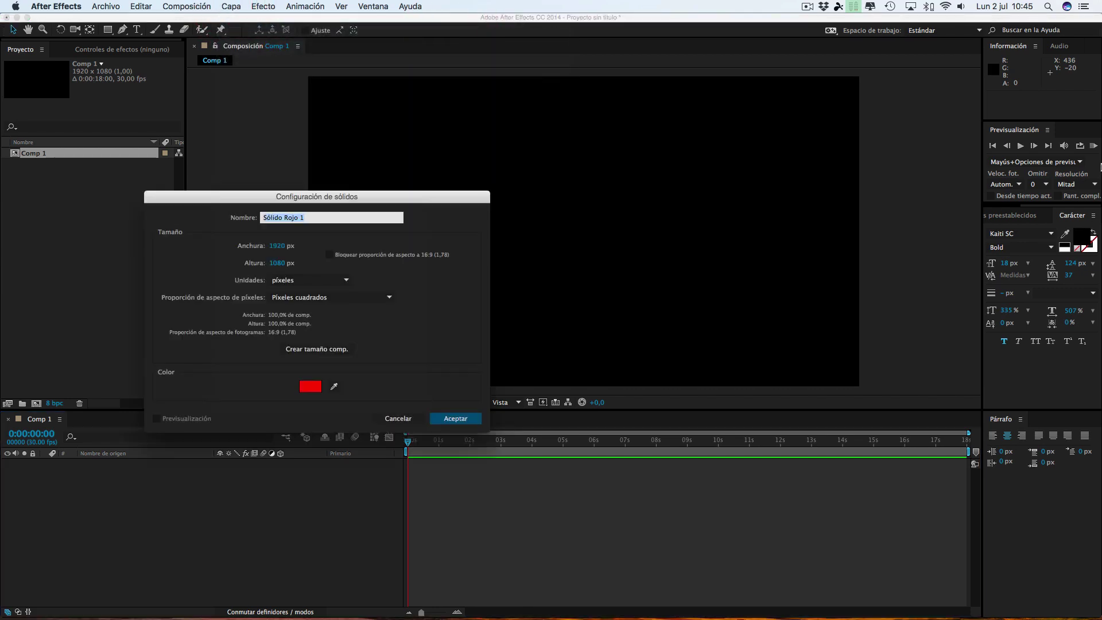
triple_click(310, 218)
type("E3D")
left_click(453, 419)
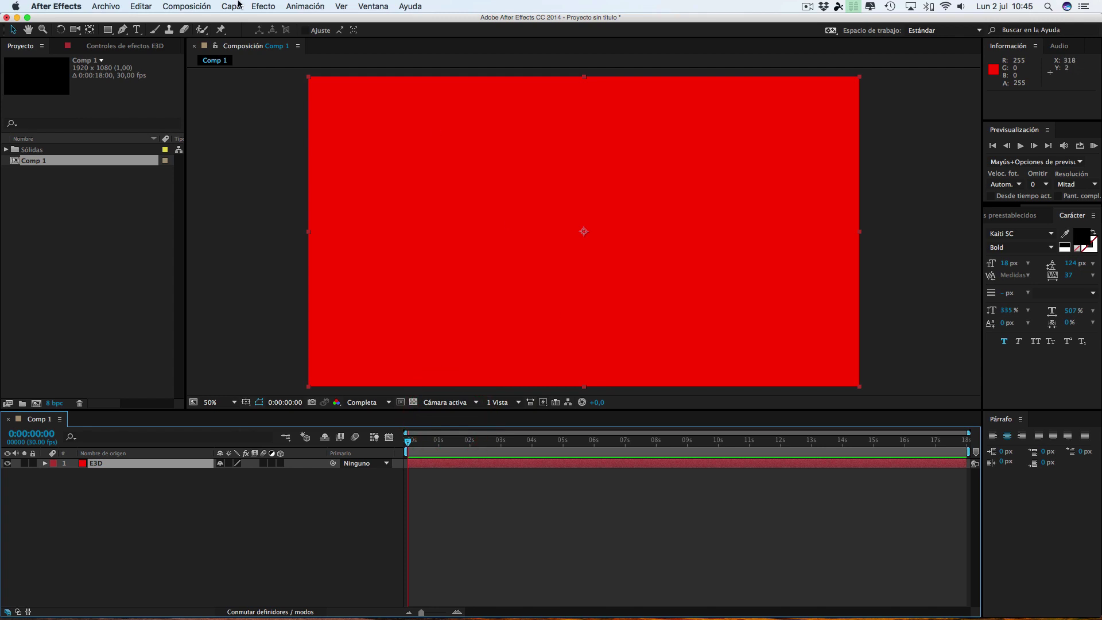
Apply the Video Copilot Element effect to the E3D solid
left_click(267, 6)
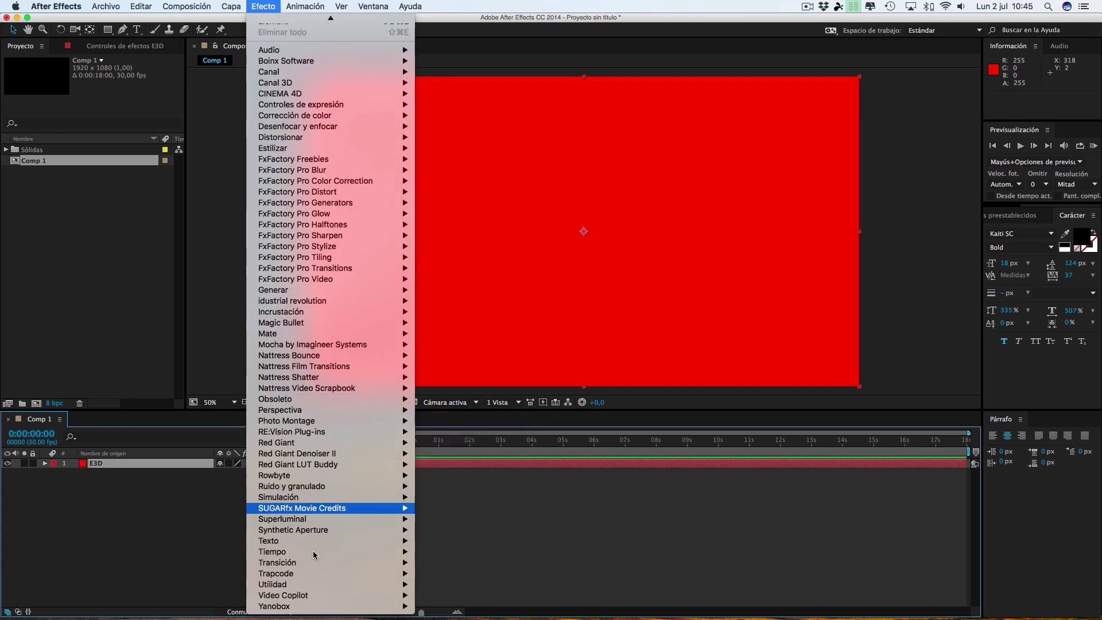
mouse_move(301, 597)
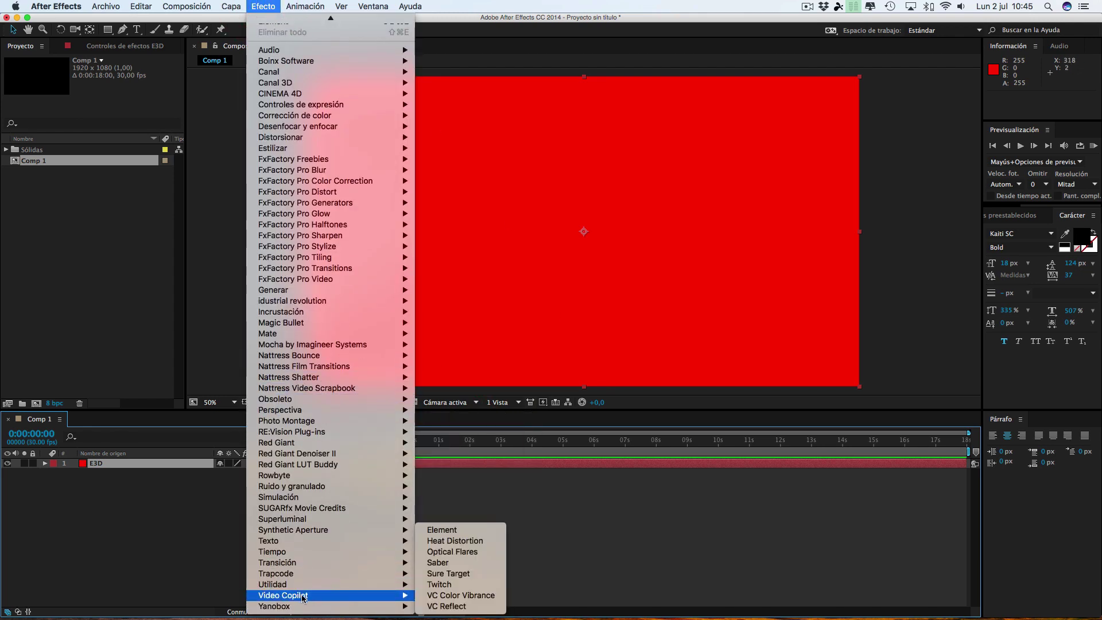
left_click(454, 530)
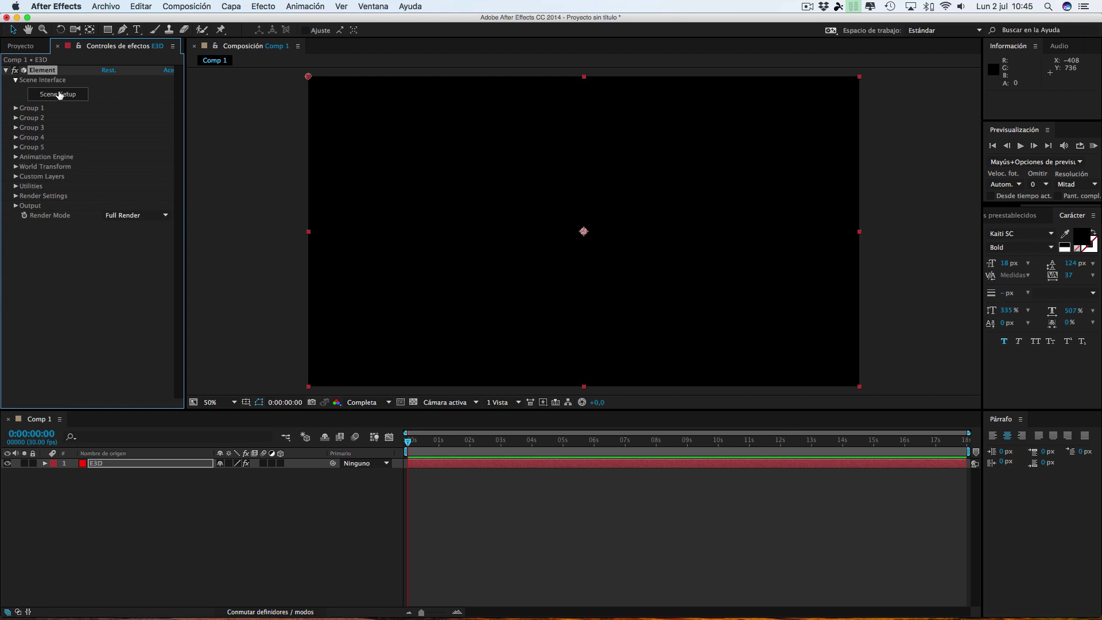
In Scene Setup, import CD.c4d from Documentos > Case Disk
left_click(60, 94)
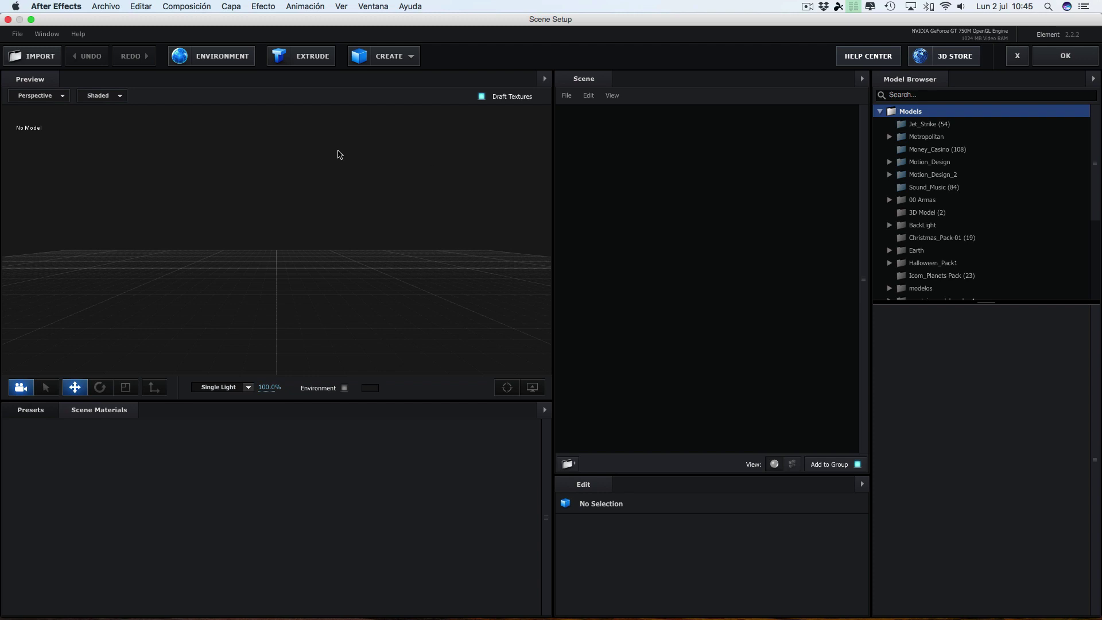
left_click(40, 56)
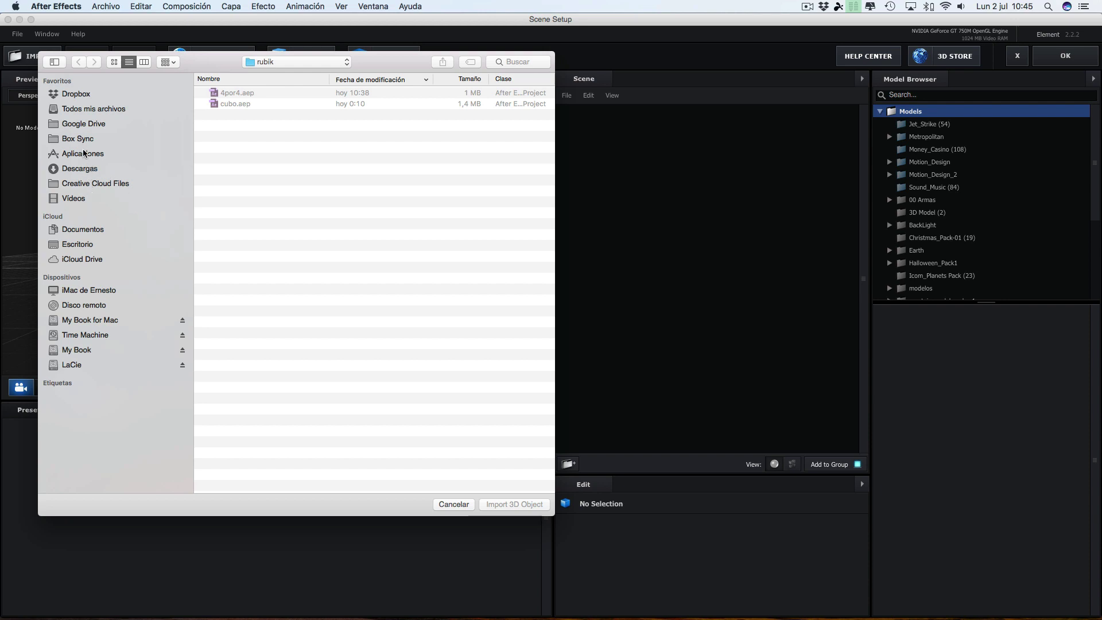
left_click(90, 231)
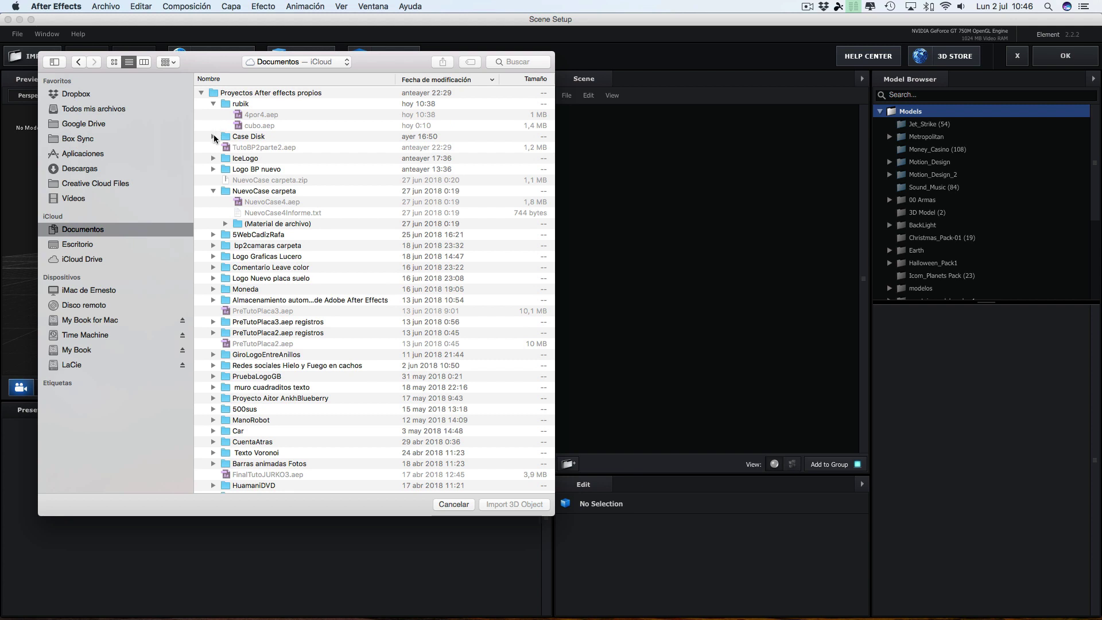
left_click(218, 138)
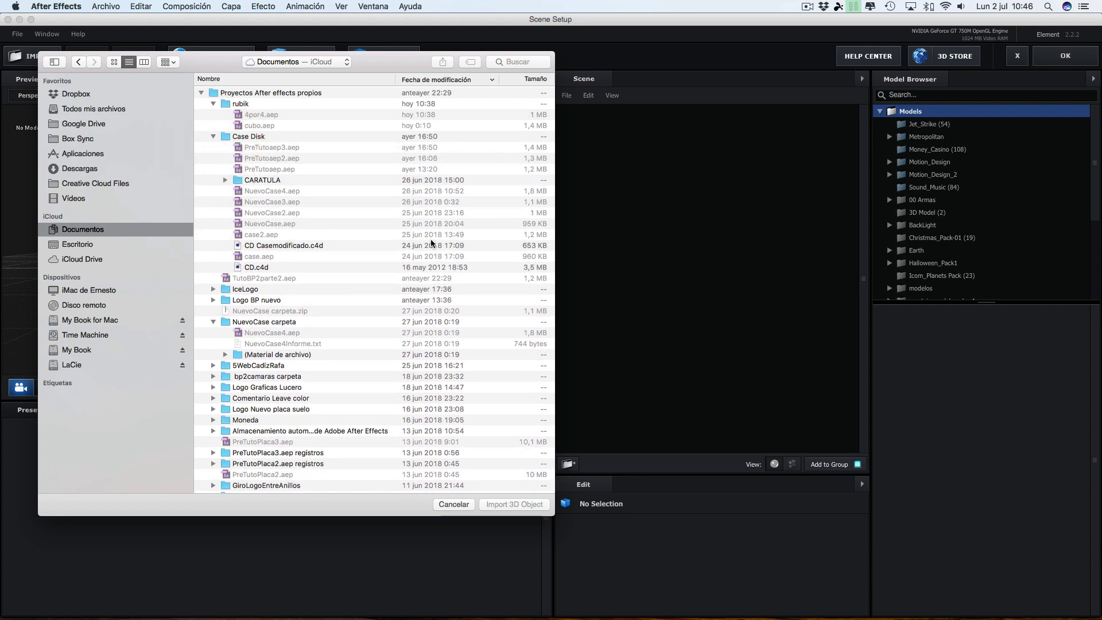
left_click(262, 268)
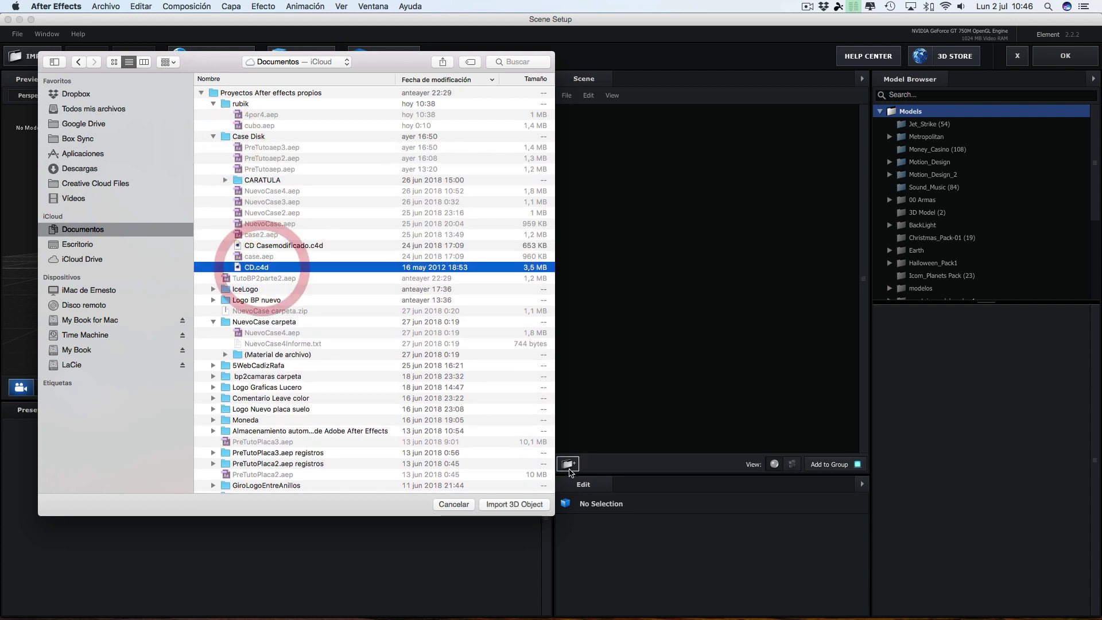
left_click(527, 504)
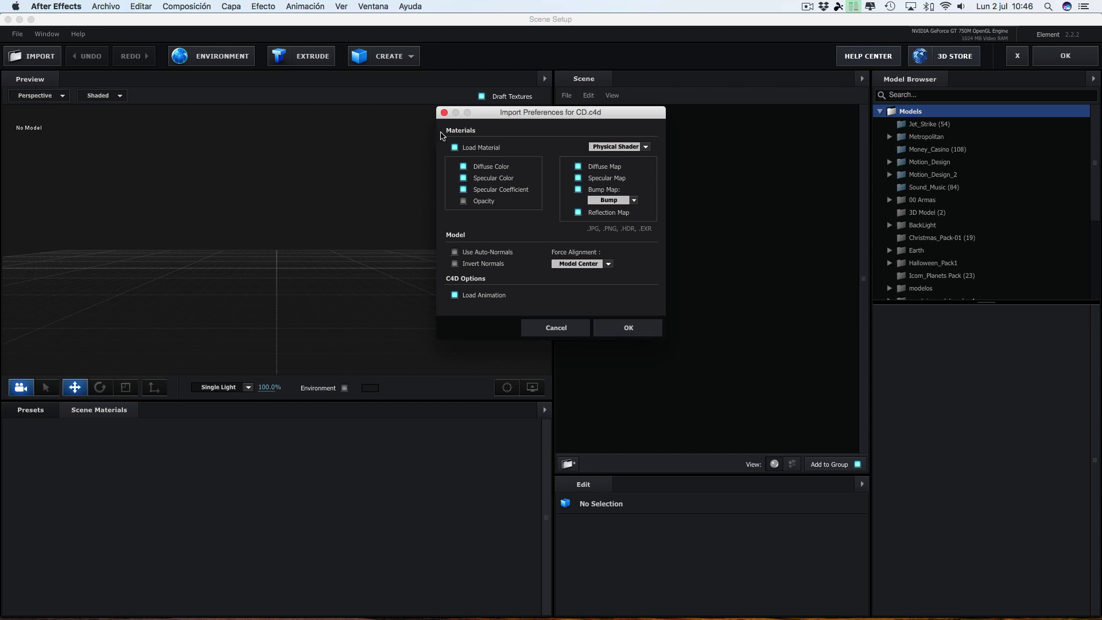
Load the CD model into the scene and turn off draft textures
left_click(615, 329)
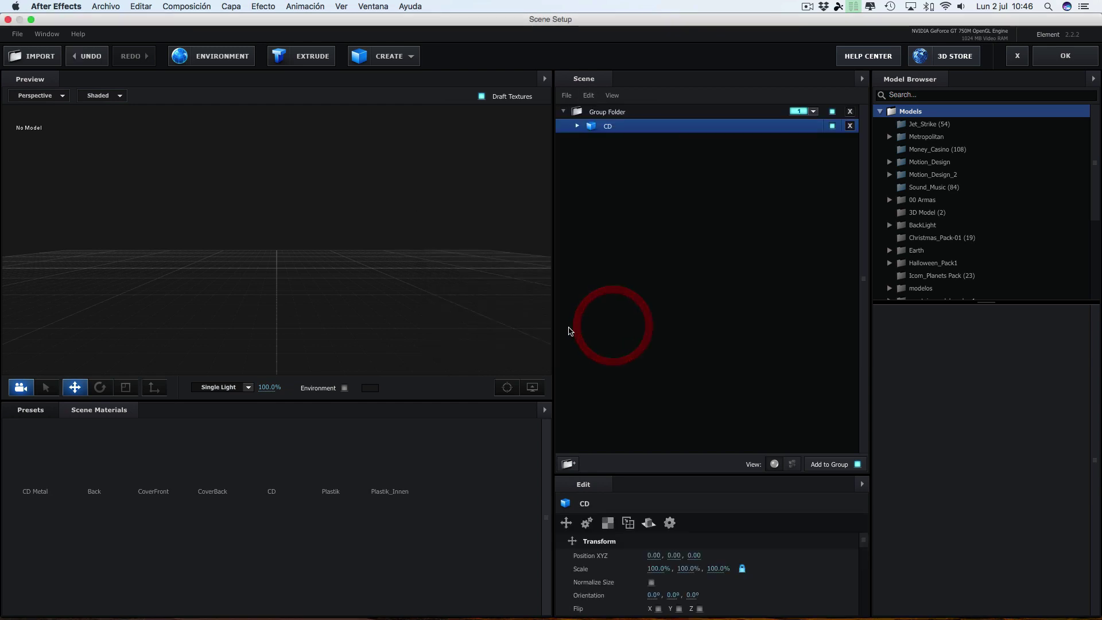
mouse_move(459, 258)
left_mouse_down()
mouse_move(394, 239)
mouse_move(482, 283)
mouse_move(551, 242)
mouse_move(655, 298)
mouse_move(451, 275)
mouse_move(483, 257)
left_mouse_up()
scroll(460, 233, "up", 5)
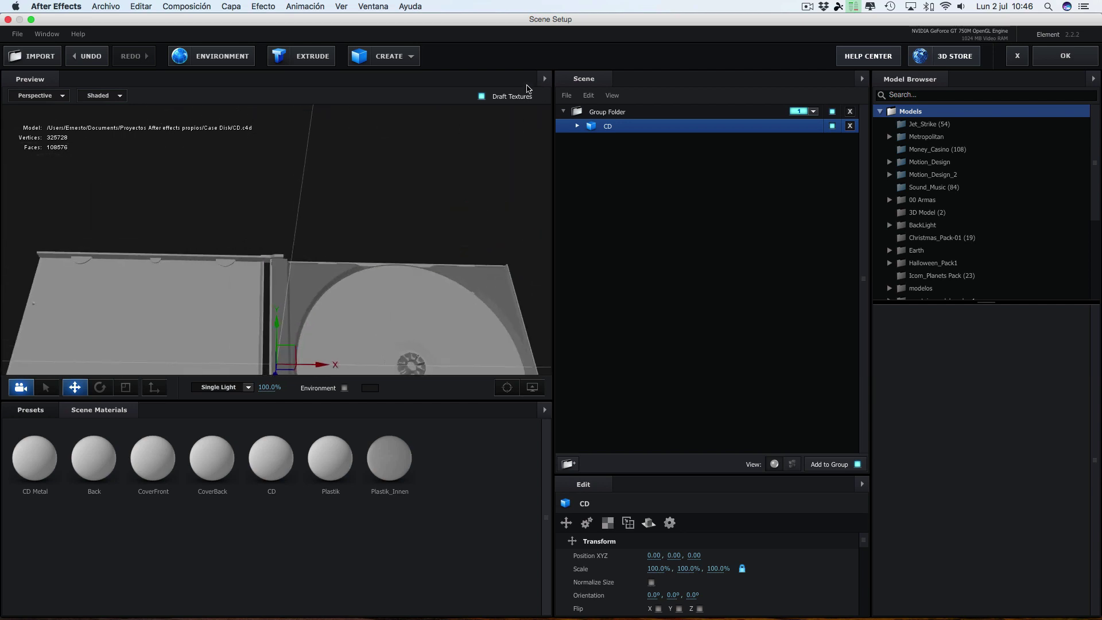
left_click(481, 97)
scroll(432, 247, "down", 3)
mouse_move(430, 243)
left_mouse_down()
mouse_move(573, 290)
mouse_move(480, 255)
mouse_move(399, 295)
mouse_move(460, 221)
mouse_move(406, 295)
mouse_move(495, 258)
mouse_move(461, 283)
mouse_move(454, 270)
left_mouse_up()
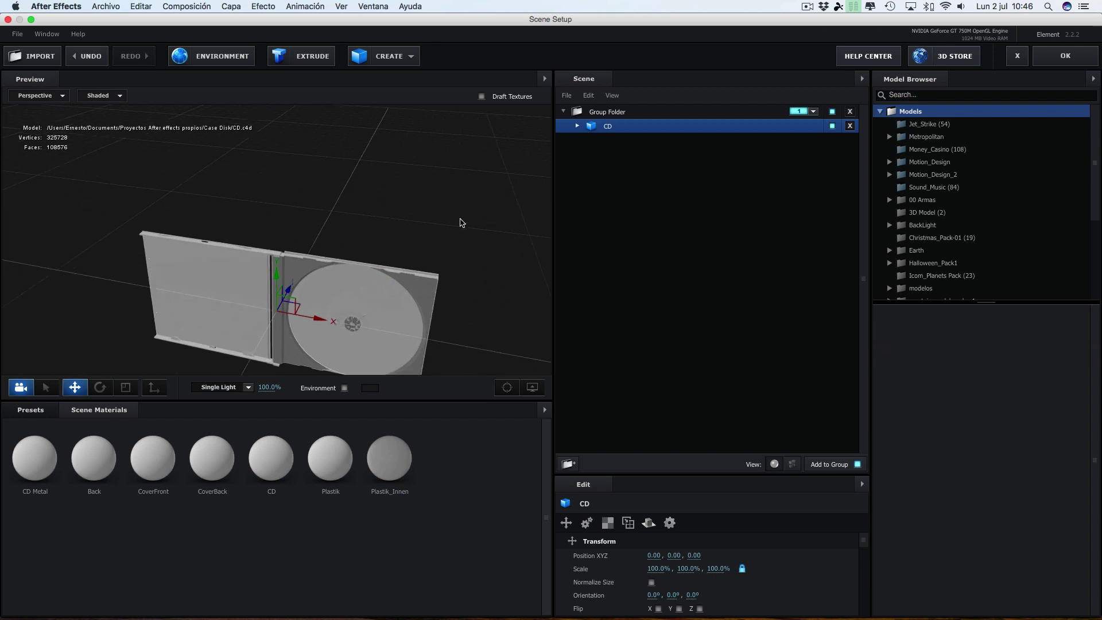
scroll(462, 223, "up", 2)
scroll(438, 287, "down", 3)
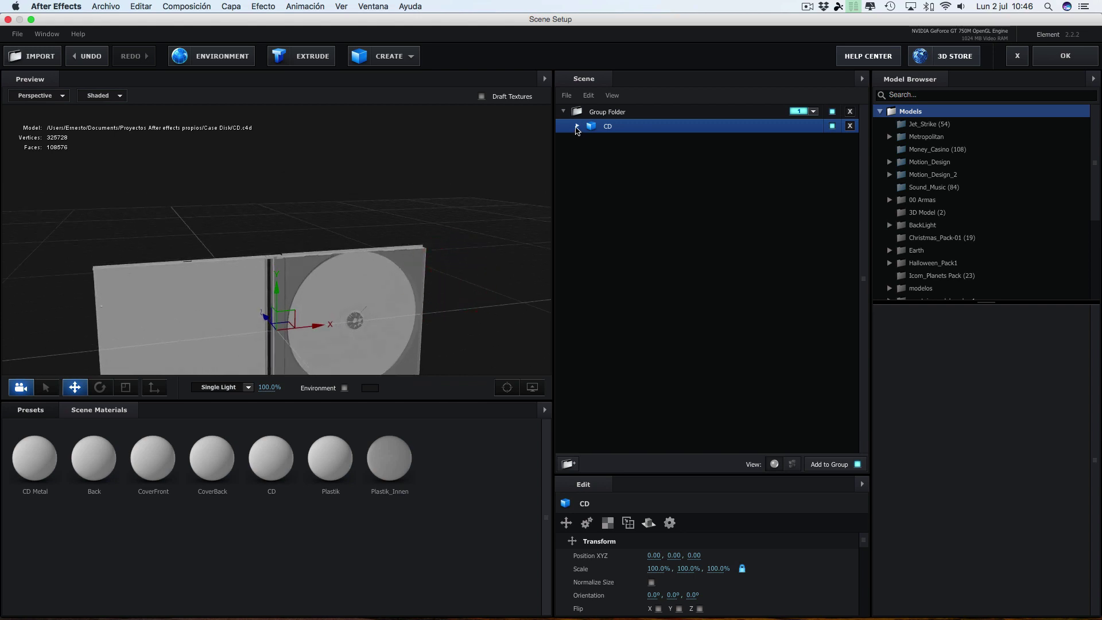
List the CD model's parts and toggle the disc and Front cover to identify them
left_click(577, 126)
left_click(619, 127)
left_click(792, 464)
left_click(578, 126)
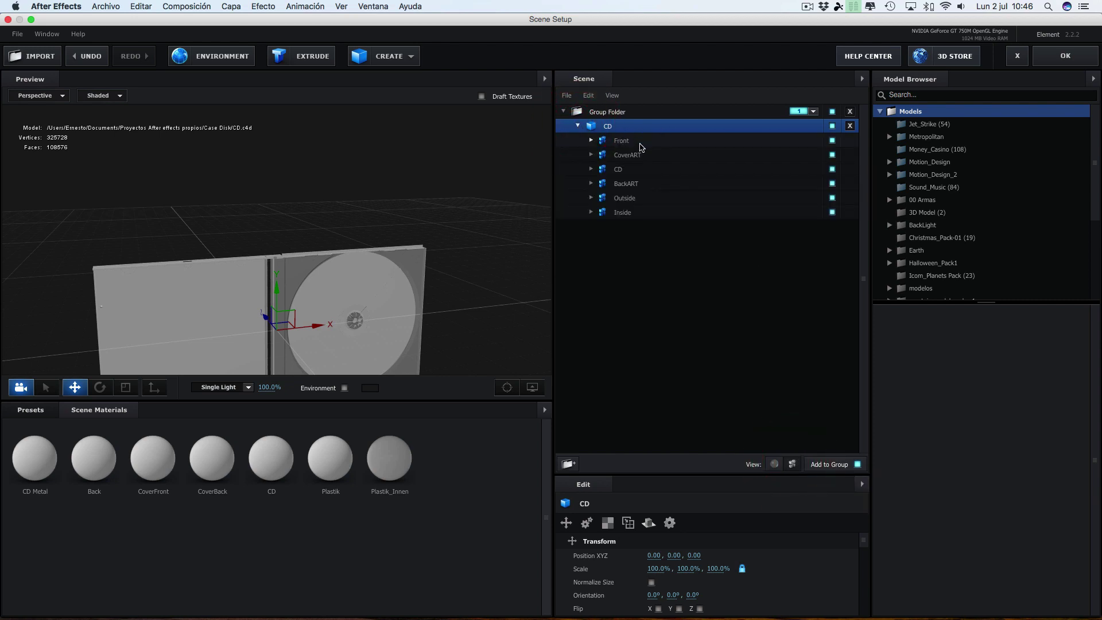
left_click(832, 169)
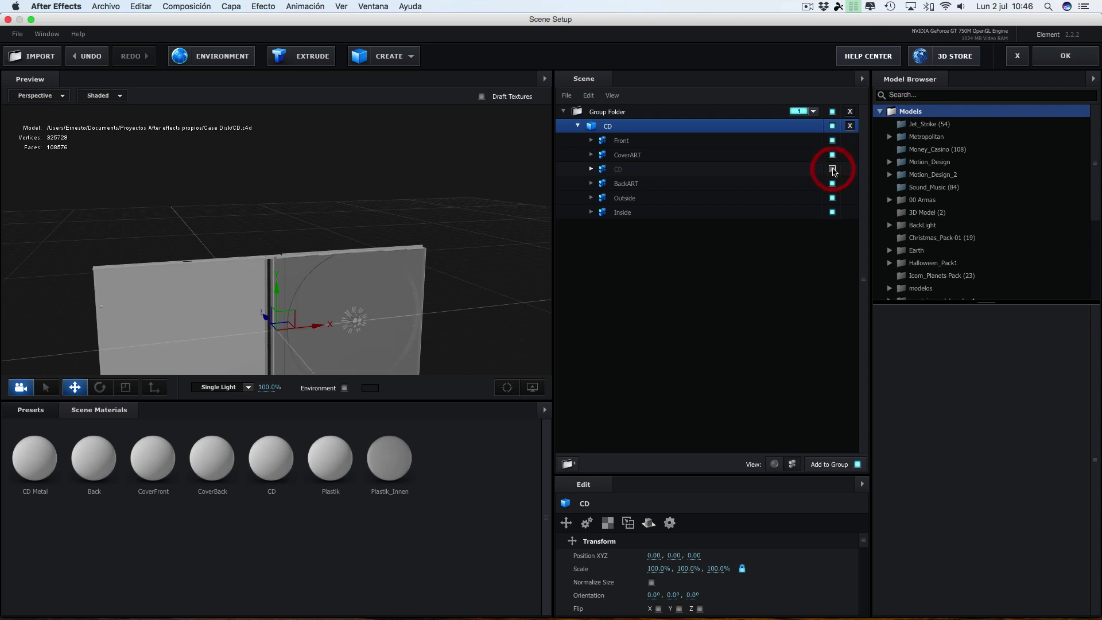
left_click(833, 169)
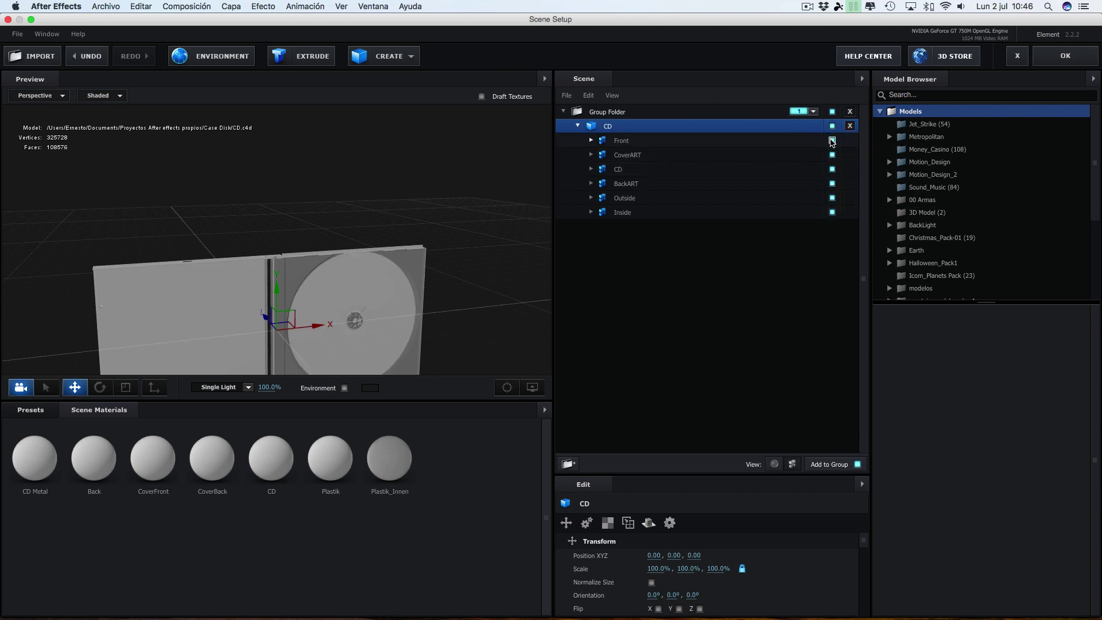
left_click(832, 141)
left_click(833, 141)
In the materials list, identify CD Metal and make the Back material visible
left_click(775, 464)
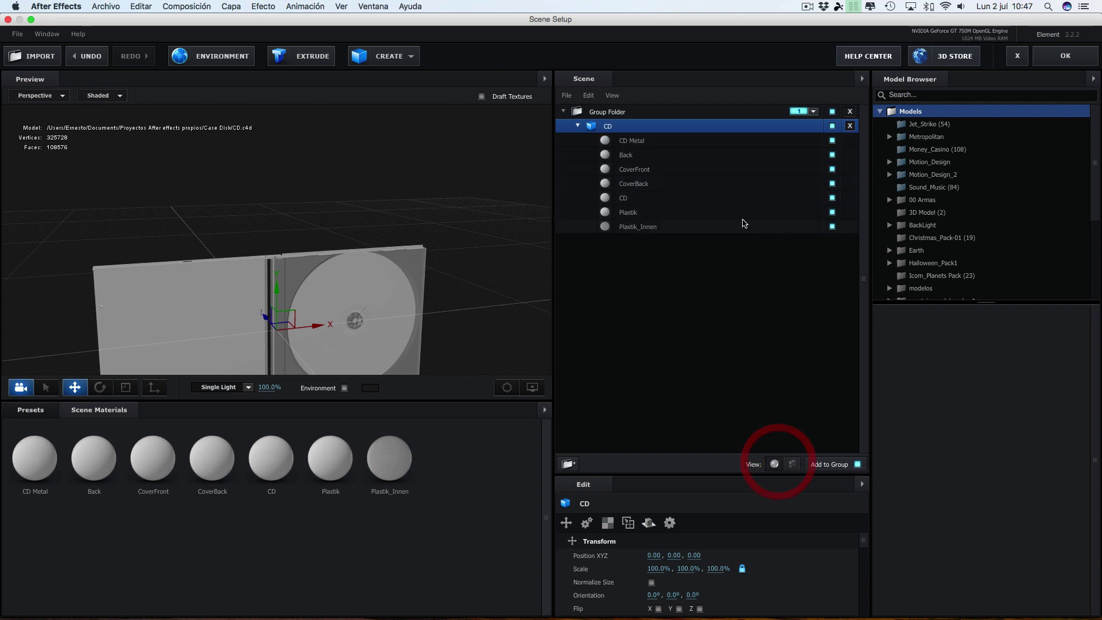
left_click(833, 141)
left_click(832, 141)
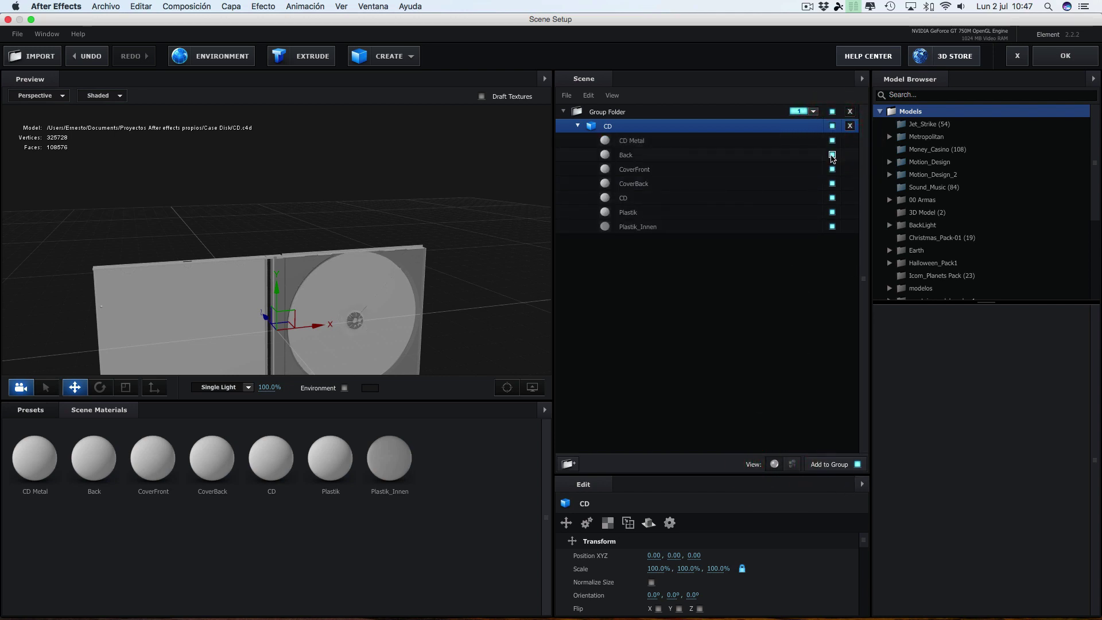
left_click(832, 155)
left_click(792, 468)
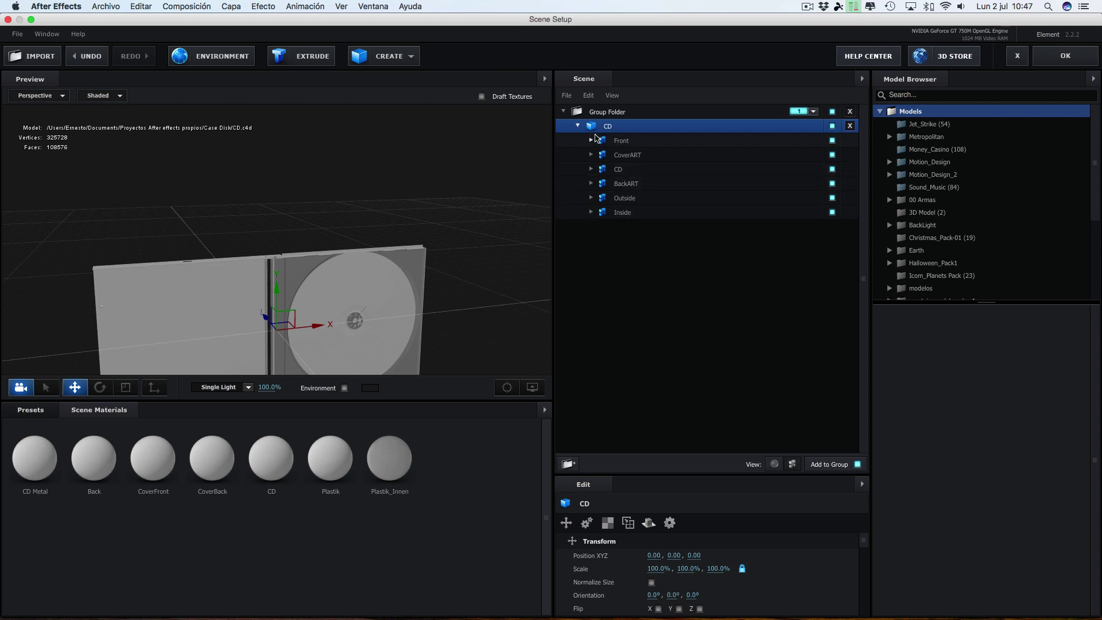
mouse_move(376, 246)
left_mouse_down()
mouse_move(438, 256)
mouse_move(381, 299)
mouse_move(578, 319)
left_mouse_up()
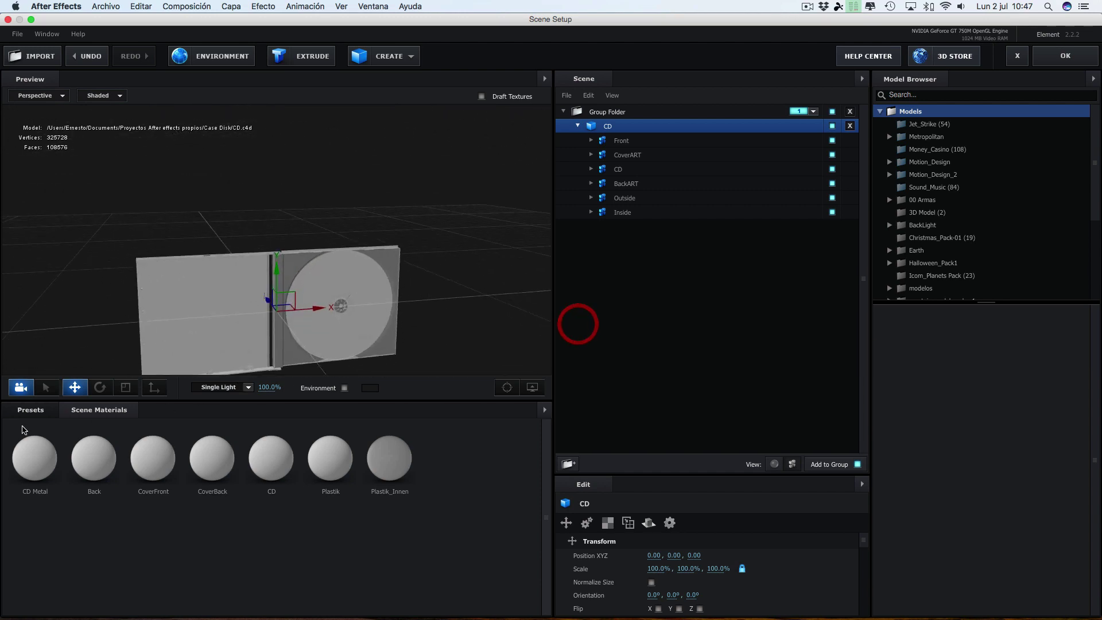
Apply the Physical Glass preset material to the Front part
left_click(29, 410)
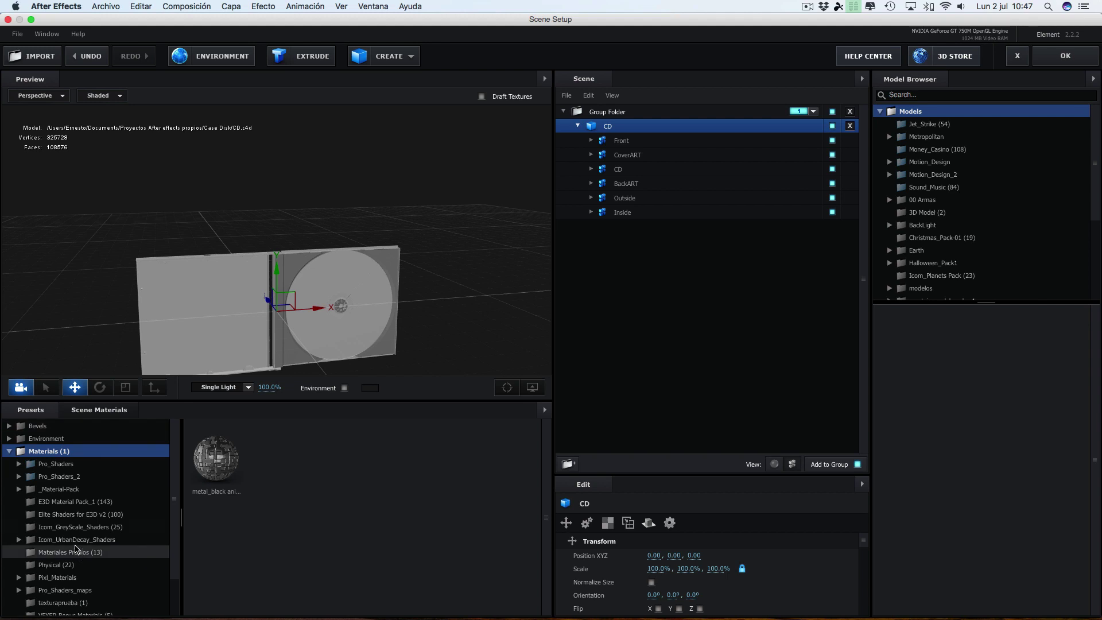
scroll(75, 548, "down", 3)
left_click(48, 521)
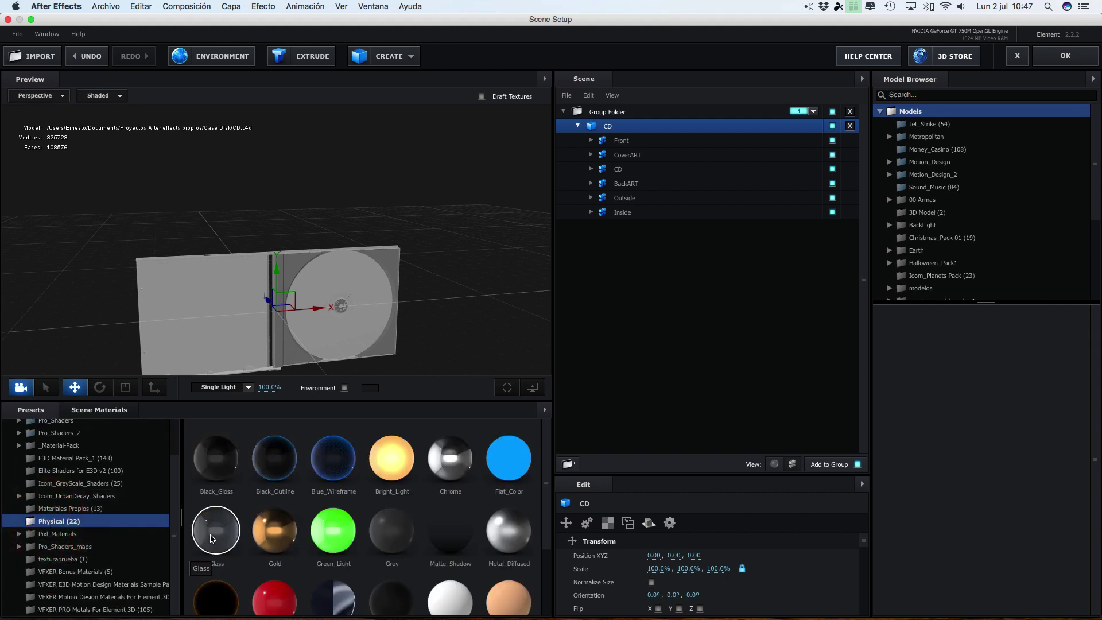
left_click_drag(213, 540, 634, 145)
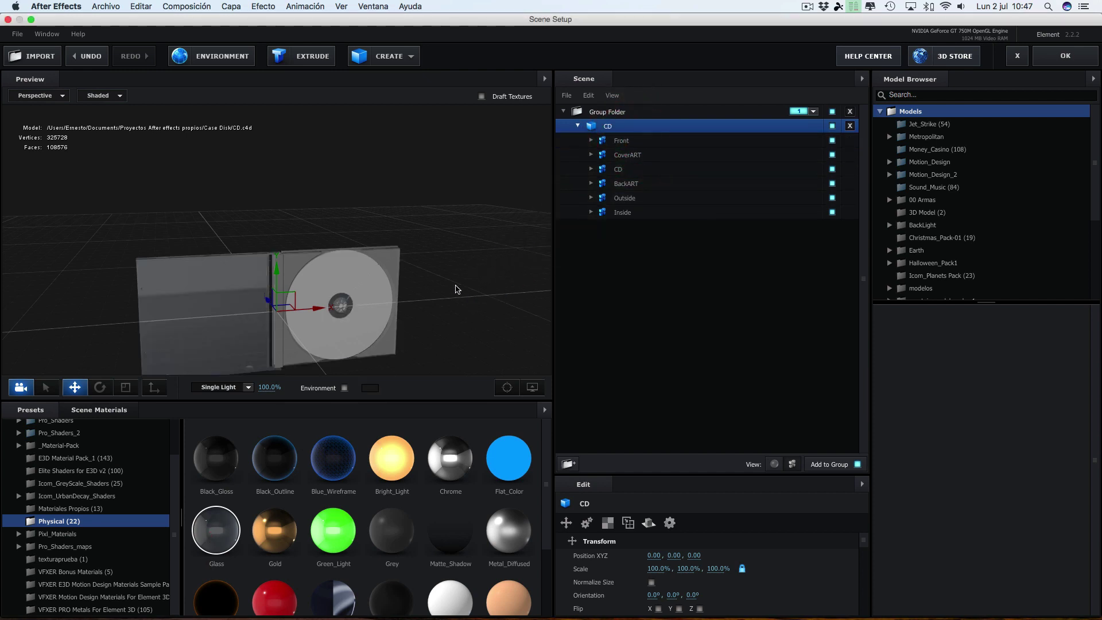
left_click(591, 140)
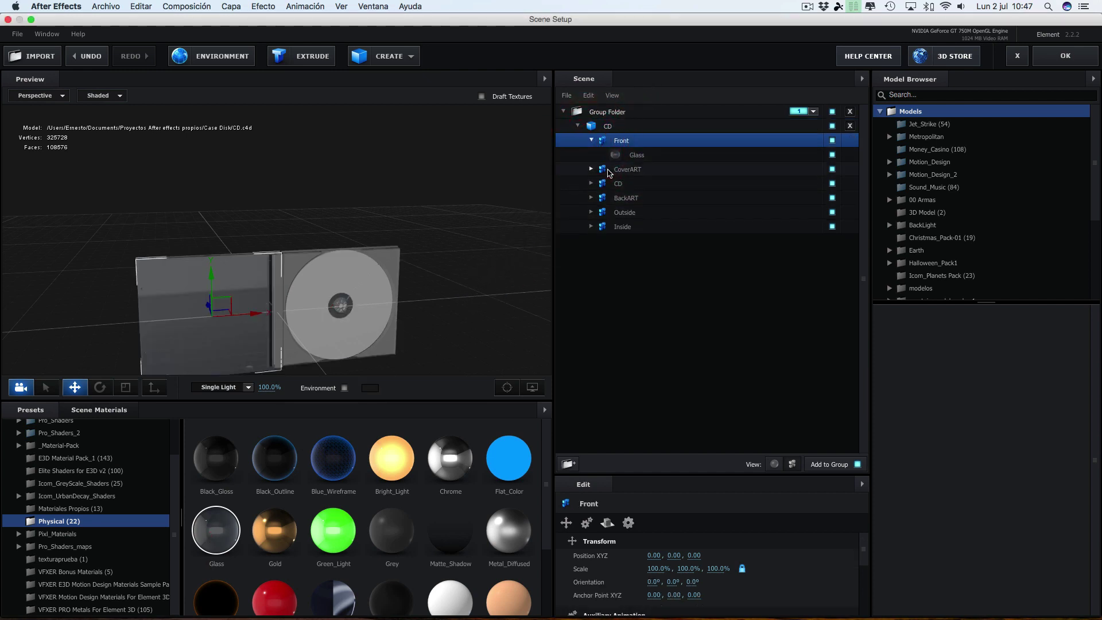
left_click(591, 170)
left_click(591, 170)
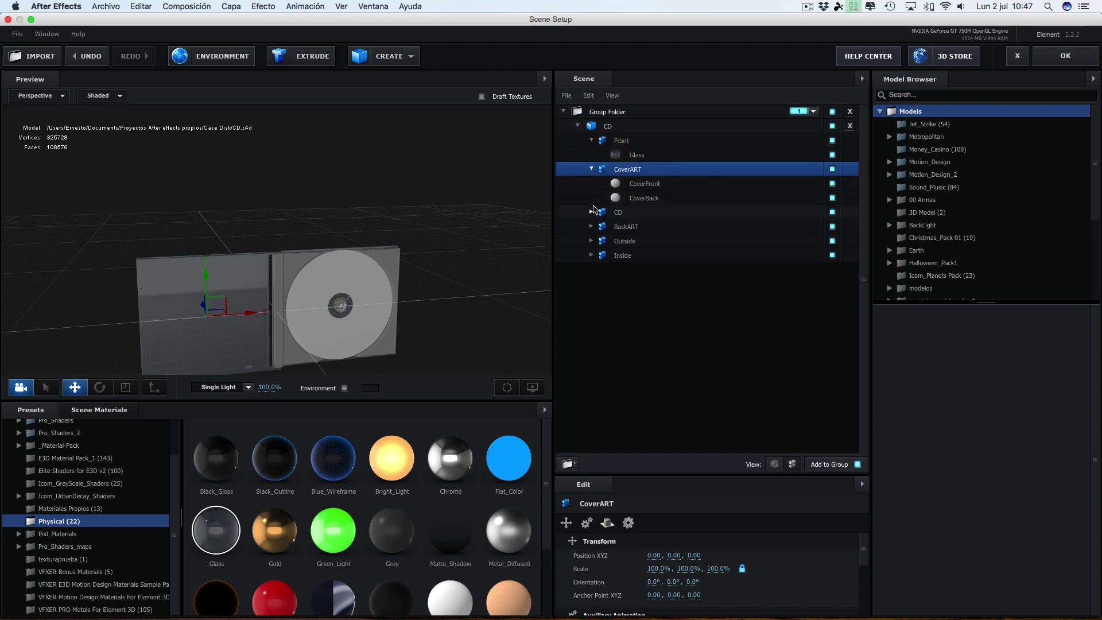
mouse_move(457, 235)
left_mouse_down()
mouse_move(455, 219)
mouse_move(537, 205)
mouse_move(470, 201)
mouse_move(432, 253)
left_mouse_up()
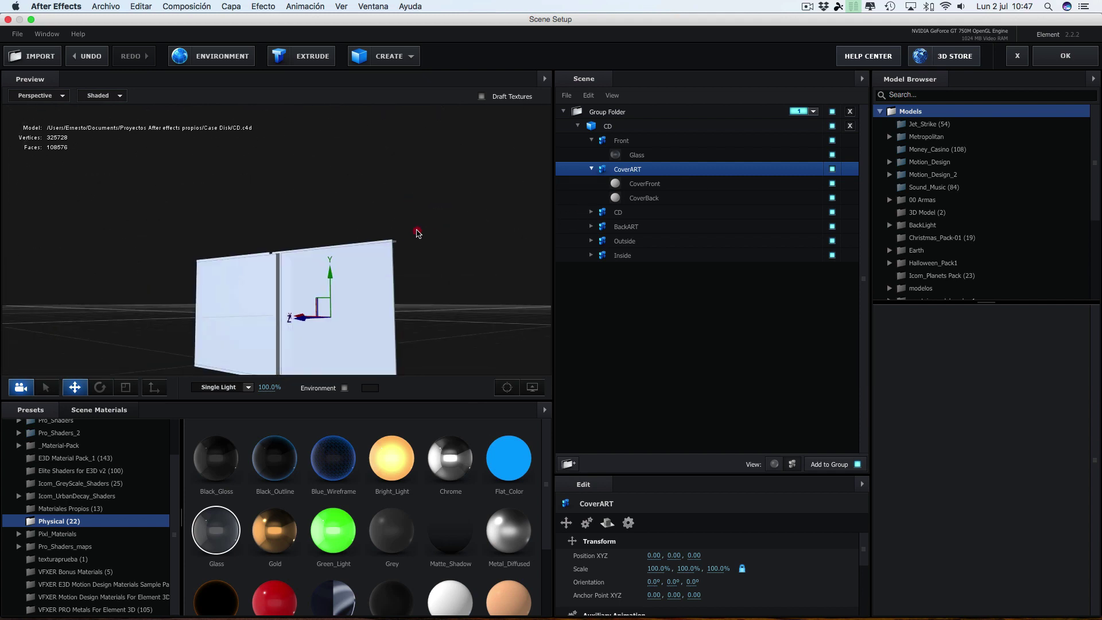
scroll(433, 253, "down", 2)
scroll(432, 253, "down", 2)
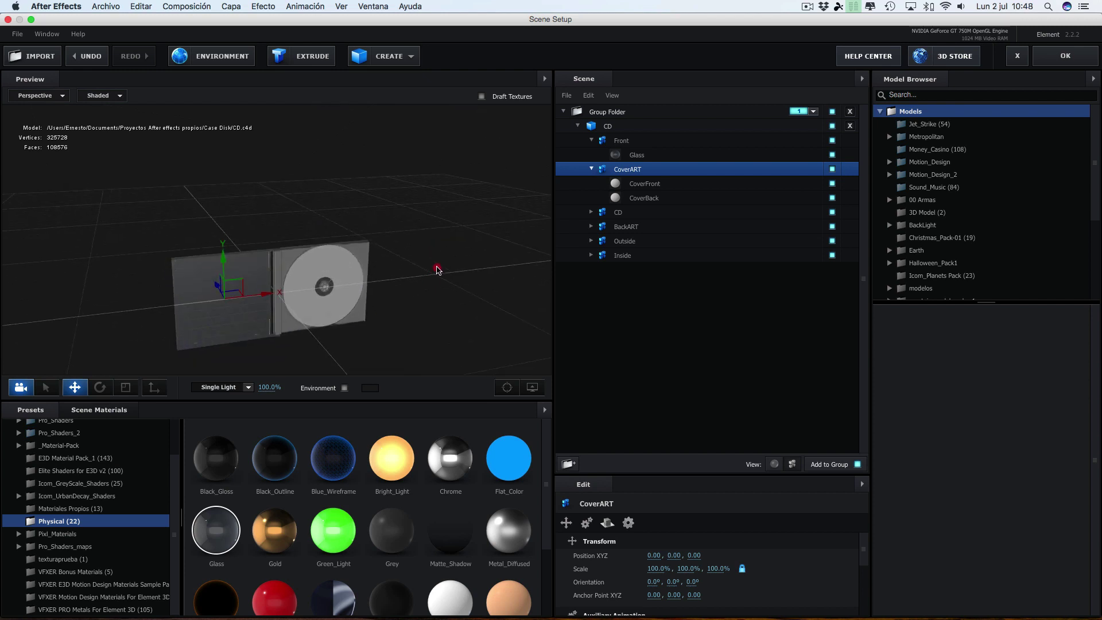
scroll(433, 253, "down", 2)
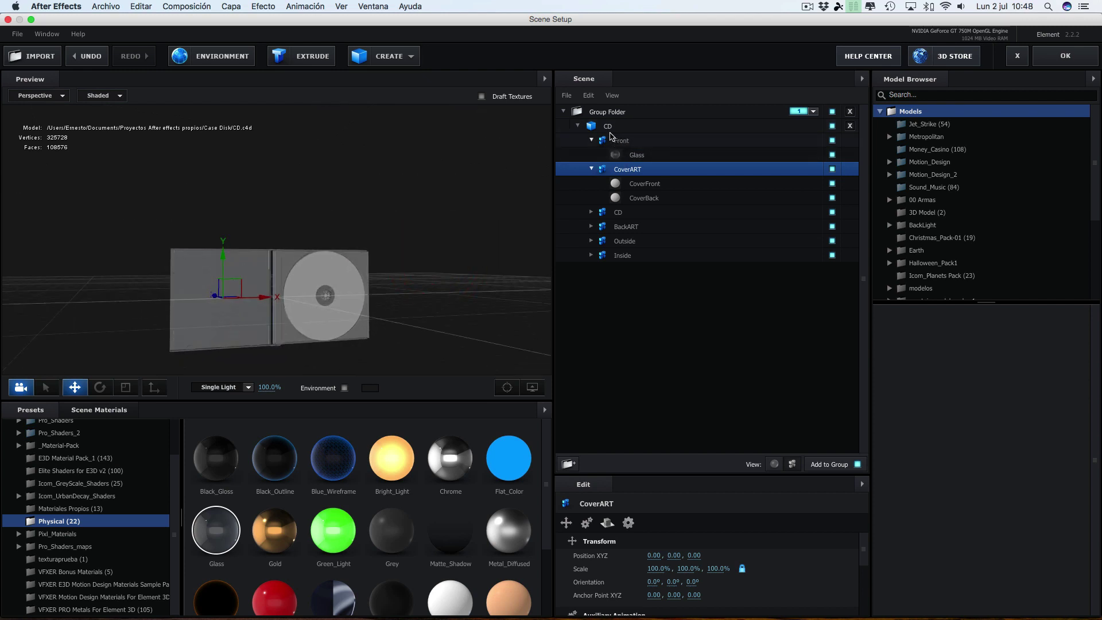
Set the Glass material's Advanced blend mode to Add and return to a front view
left_click(641, 156)
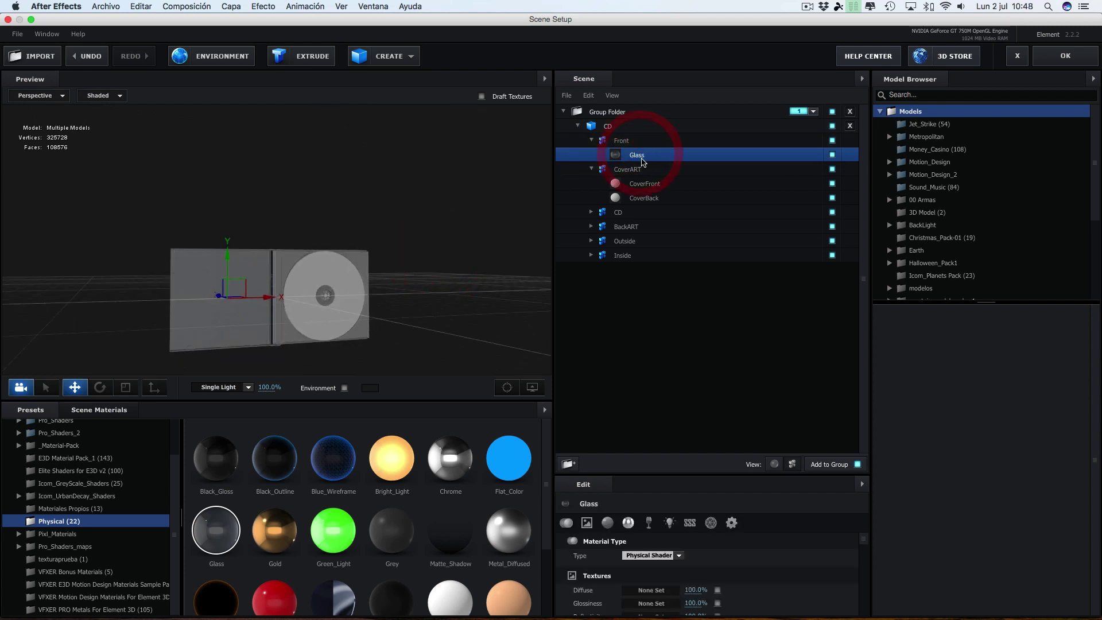
mouse_move(863, 543)
left_mouse_down()
mouse_move(706, 383)
mouse_move(696, 322)
left_mouse_up()
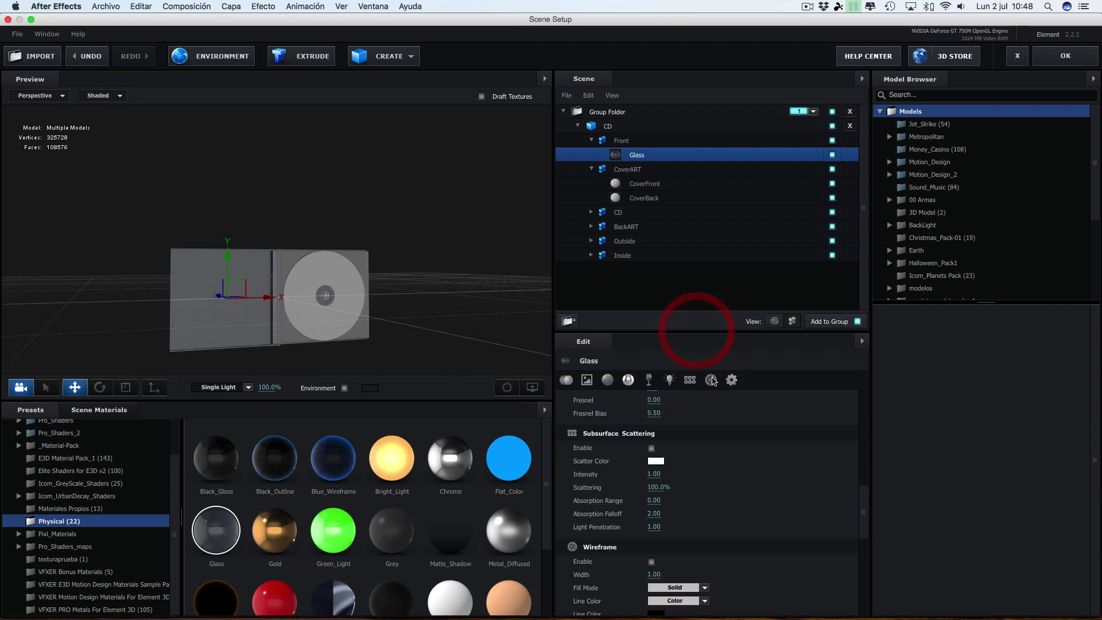
scroll(682, 532, "down", 5)
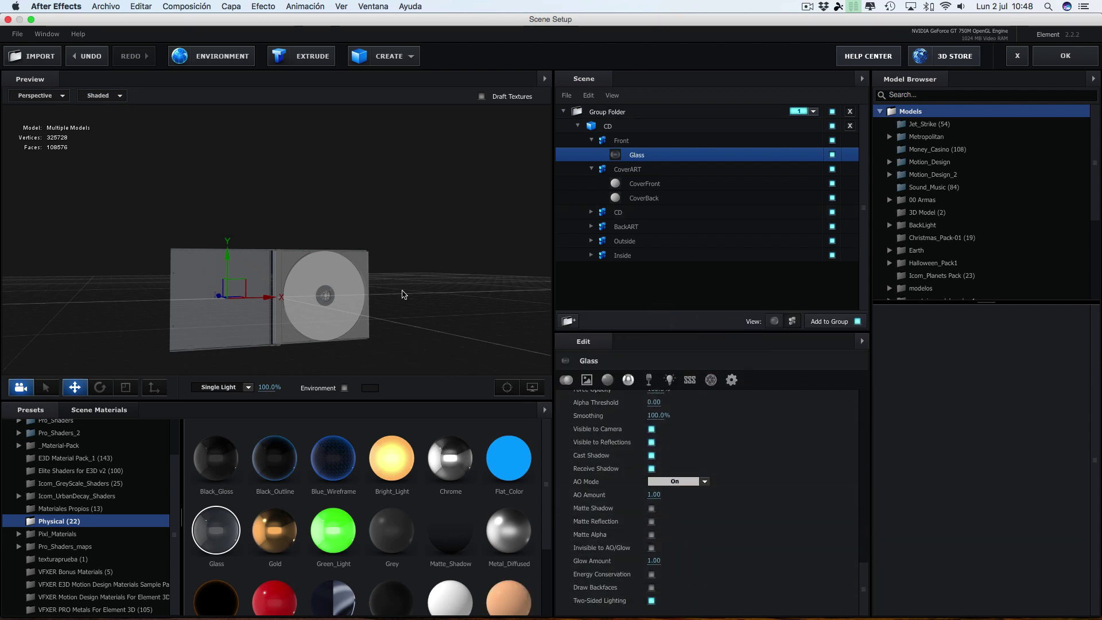
left_click_drag(404, 295, 431, 283)
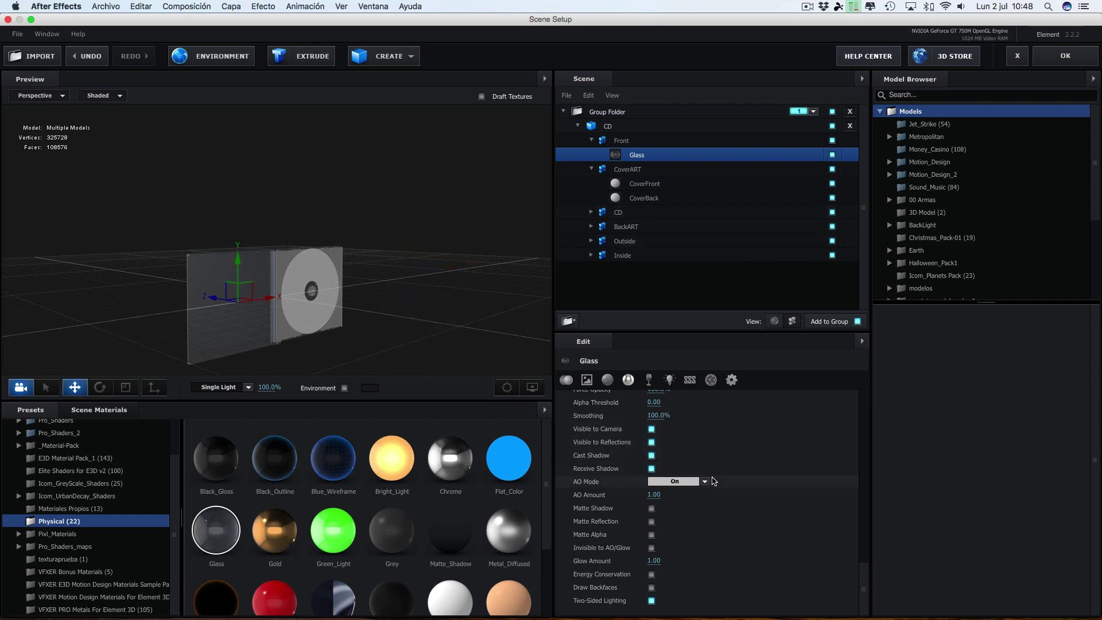
scroll(714, 468, "up", 2)
scroll(715, 467, "up", 2)
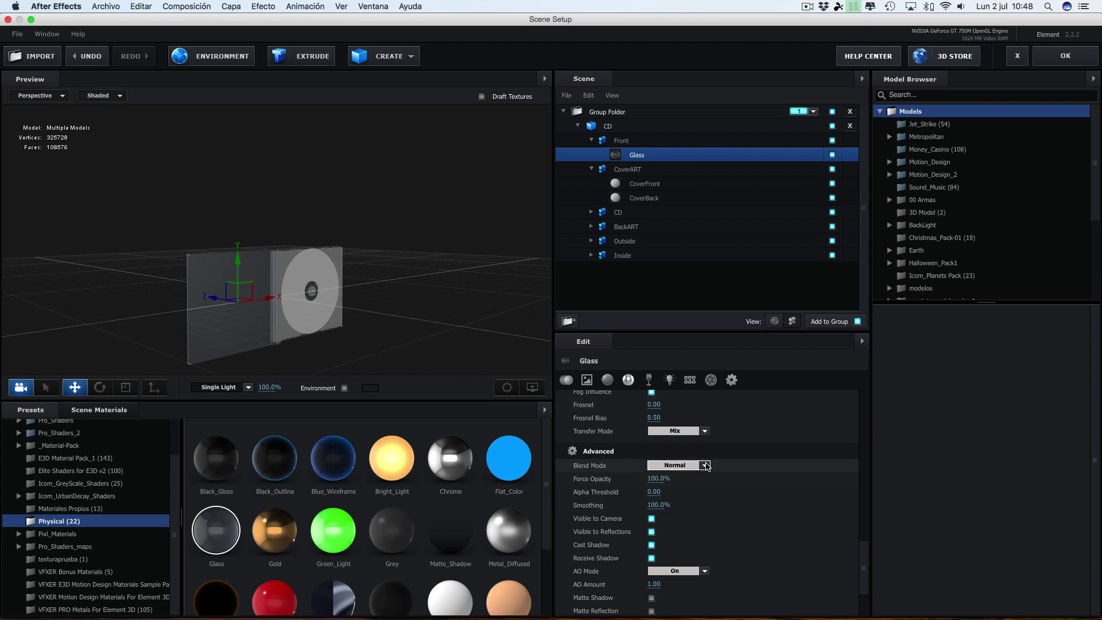
left_click(706, 465)
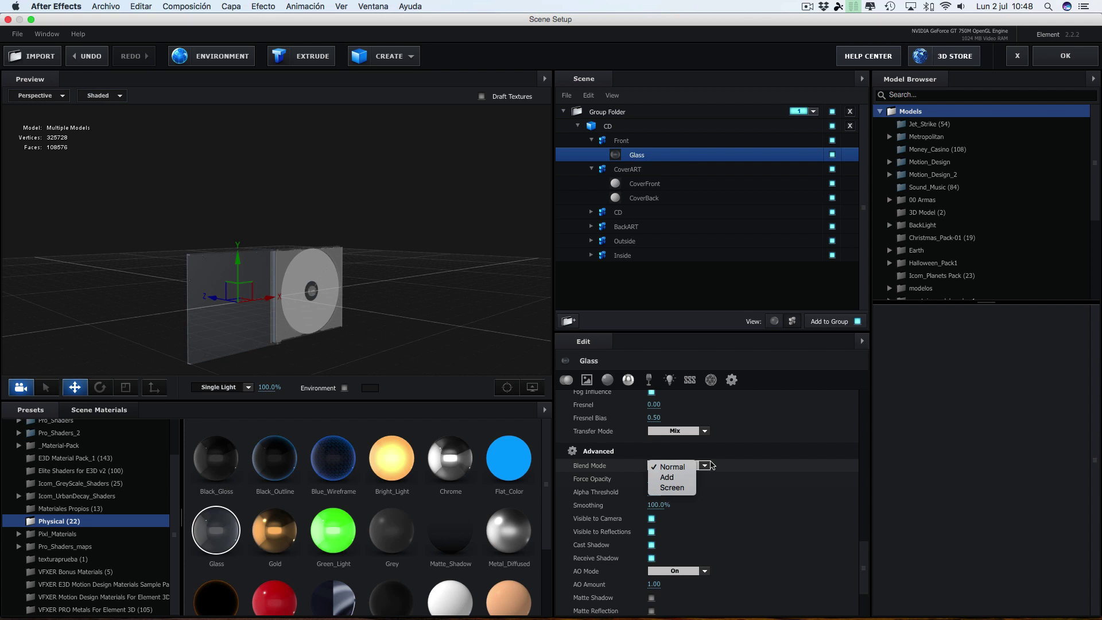
left_click(668, 481)
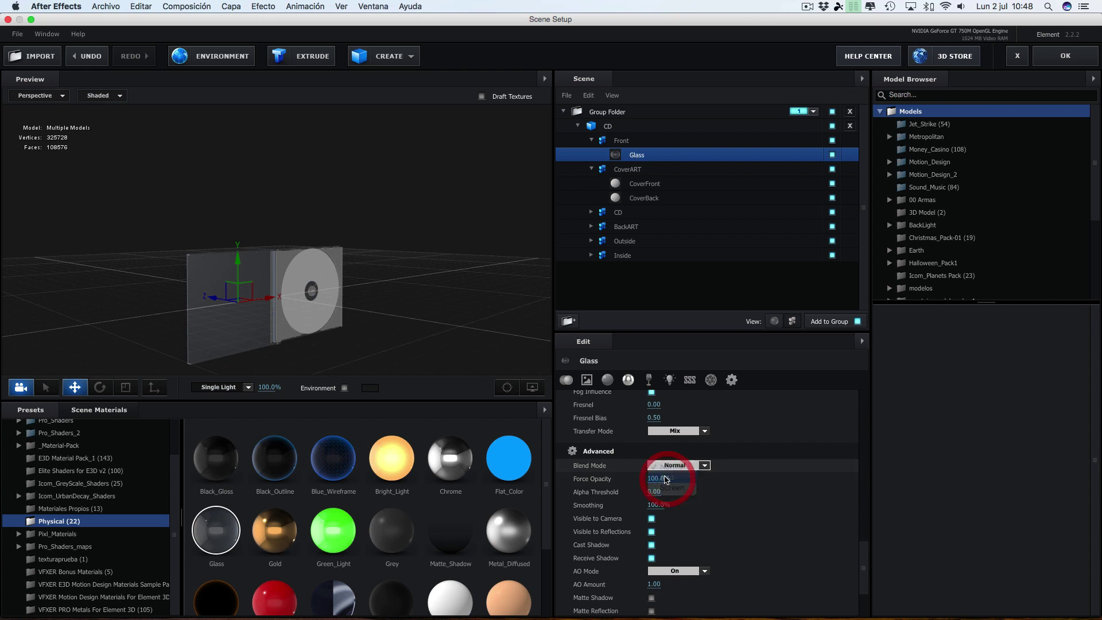
mouse_move(423, 316)
left_mouse_down()
mouse_move(383, 314)
mouse_move(390, 323)
mouse_move(485, 266)
mouse_move(320, 291)
left_mouse_up()
left_click(722, 154)
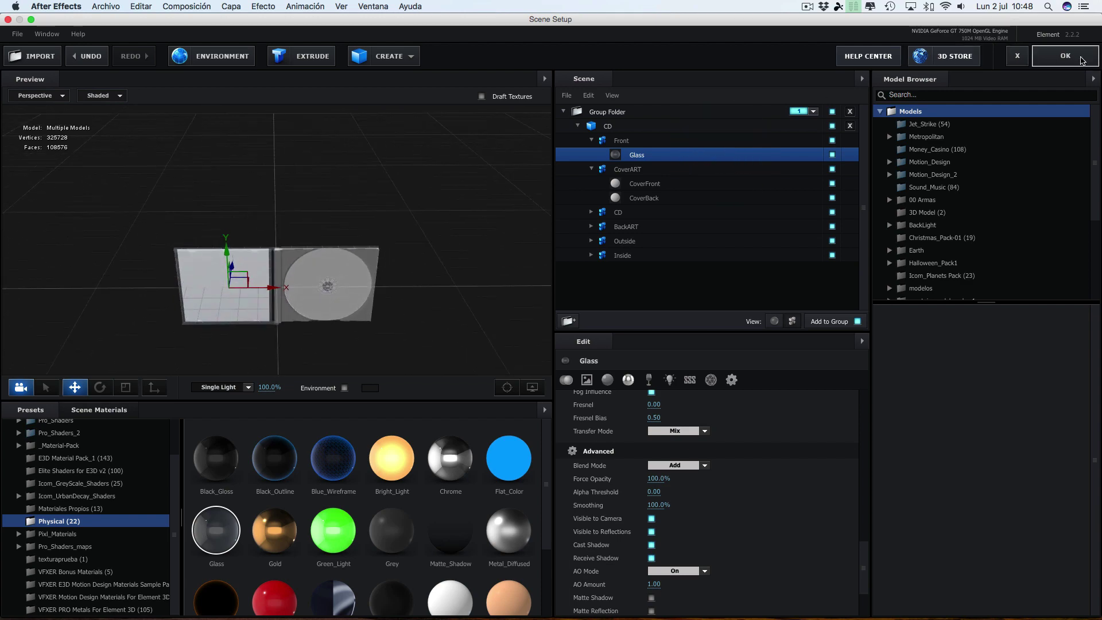
Import LogoCanal2.jpg and place it, hidden, in the comp below E3D
left_click(1082, 59)
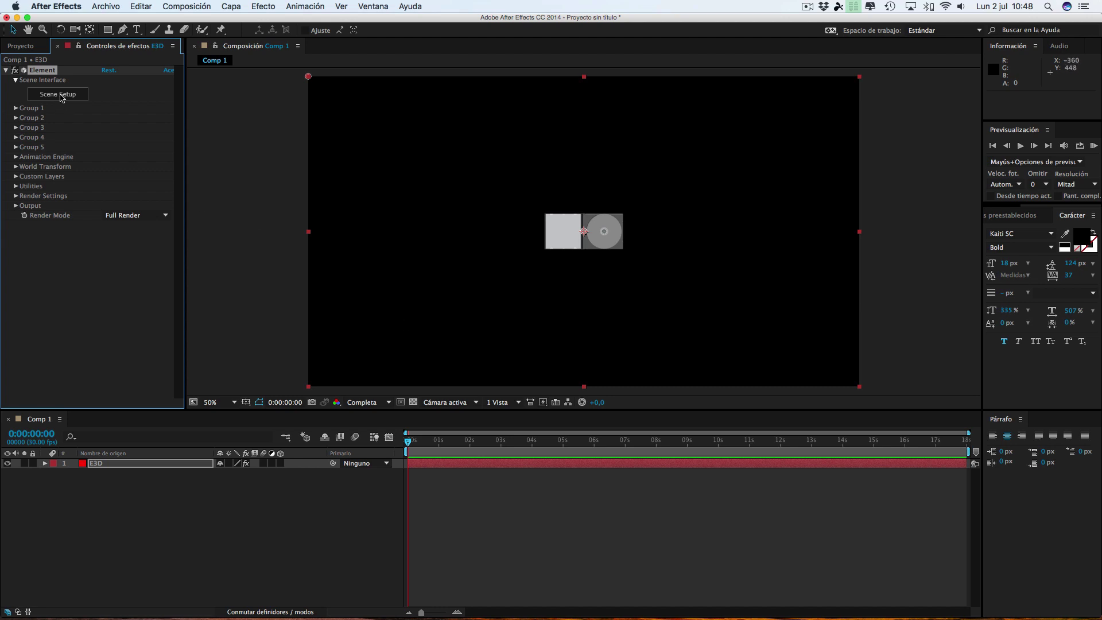
left_click(106, 6)
mouse_move(118, 147)
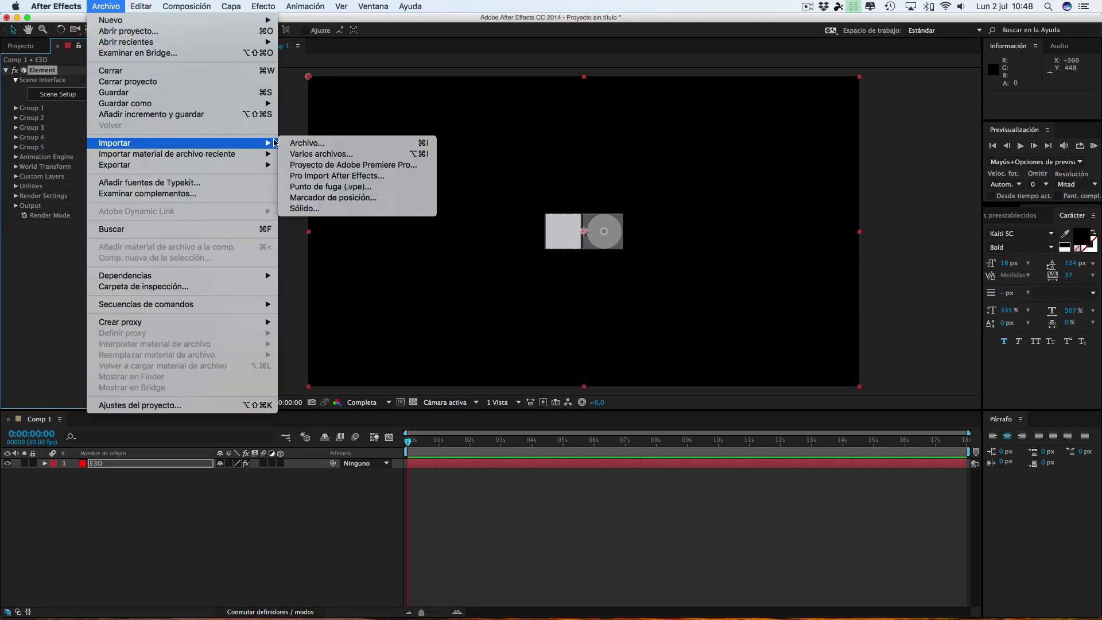
left_click(304, 143)
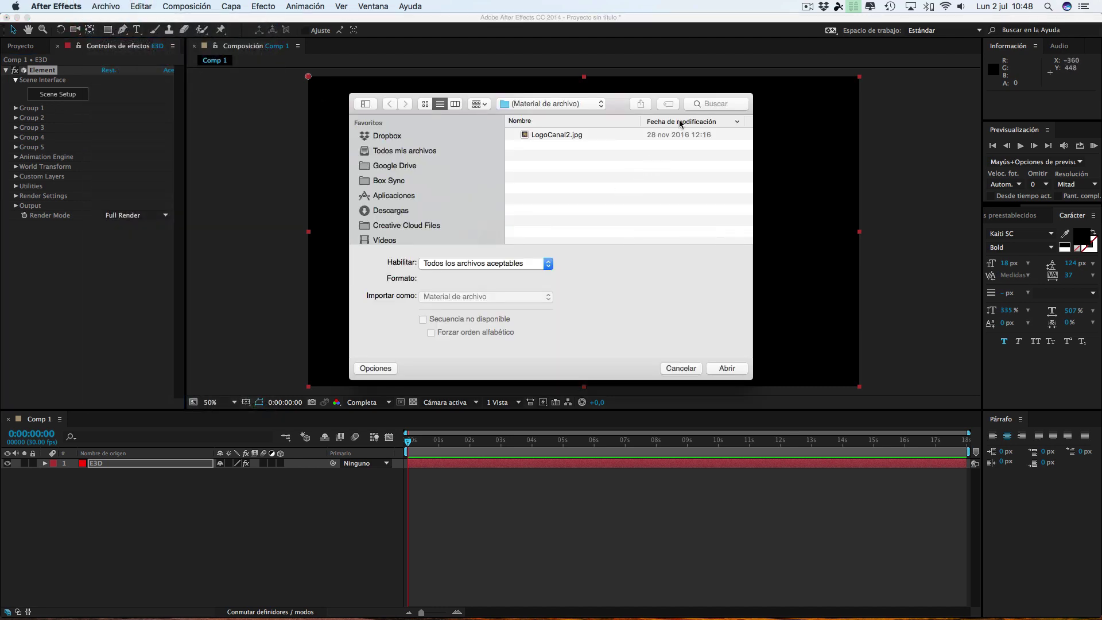
left_click(551, 135)
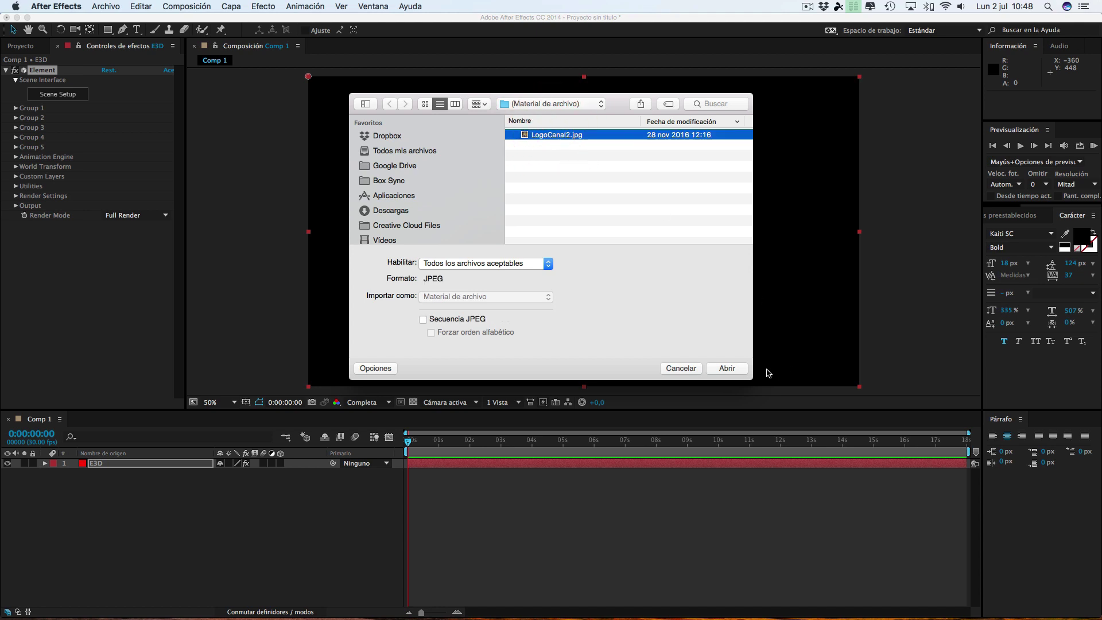
left_click(727, 368)
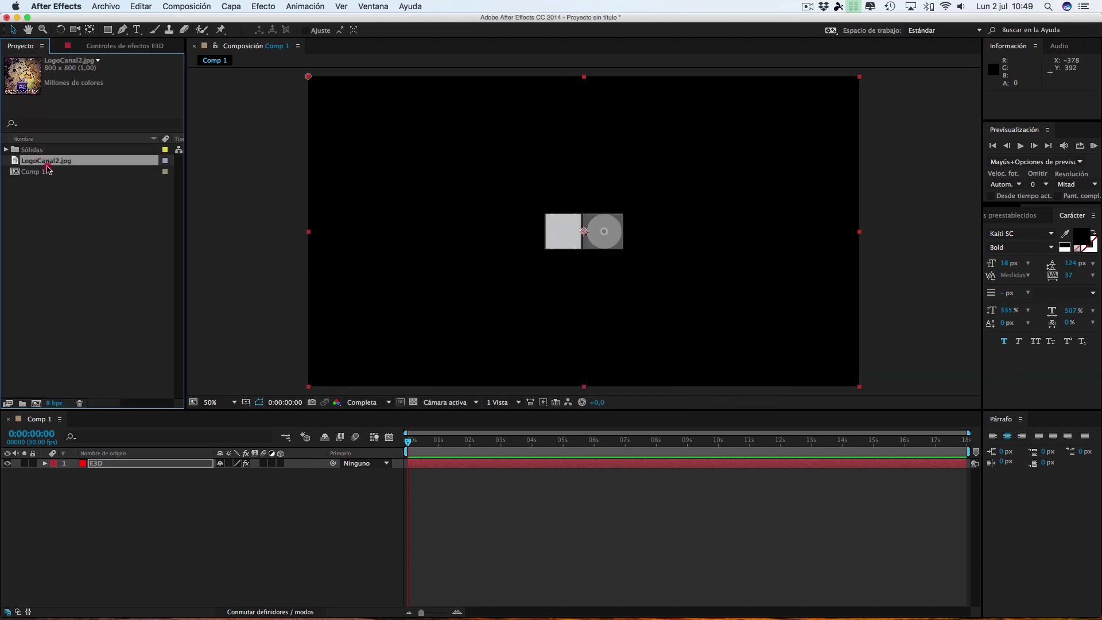
left_click_drag(47, 168, 117, 522)
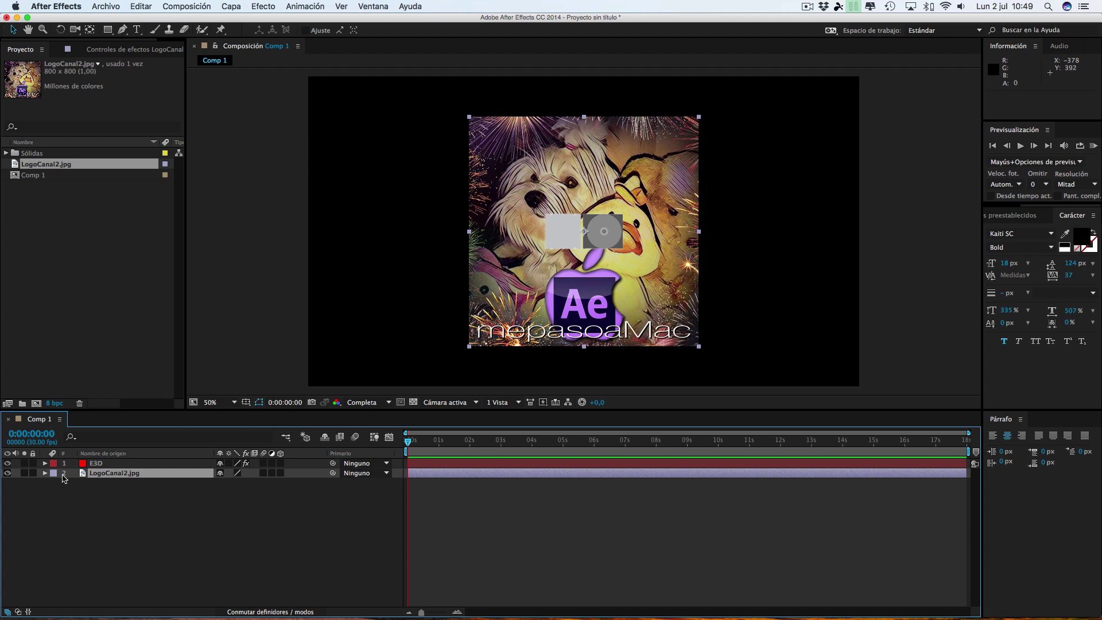
left_click(8, 473)
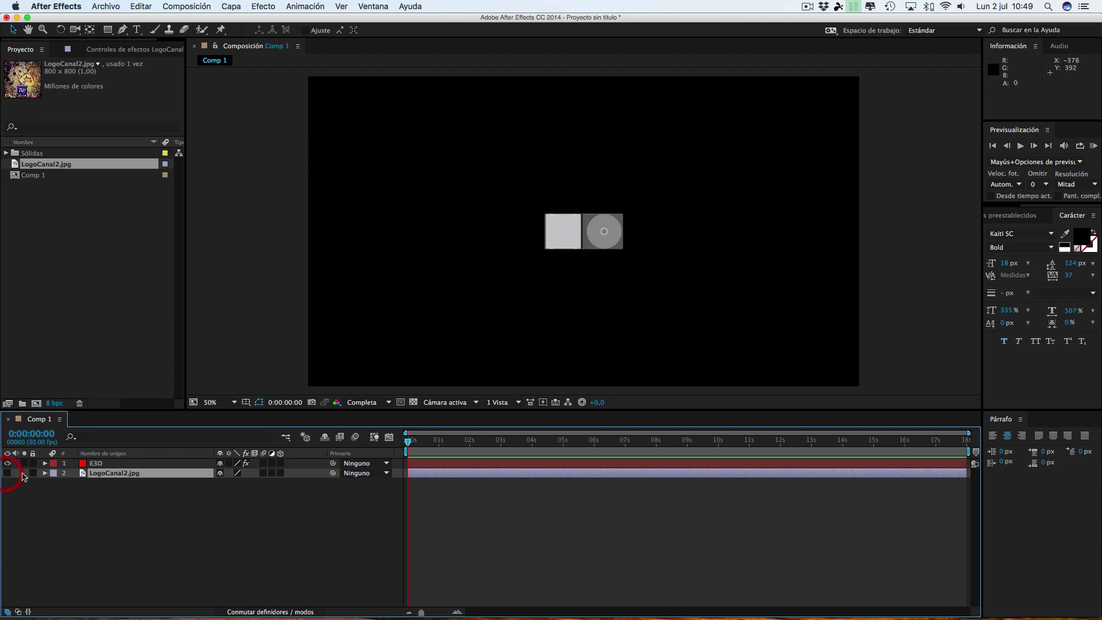
Set Element's Custom Texture Maps Layer 1 to LogoCanal2.jpg and reopen Scene Setup
left_click(104, 466)
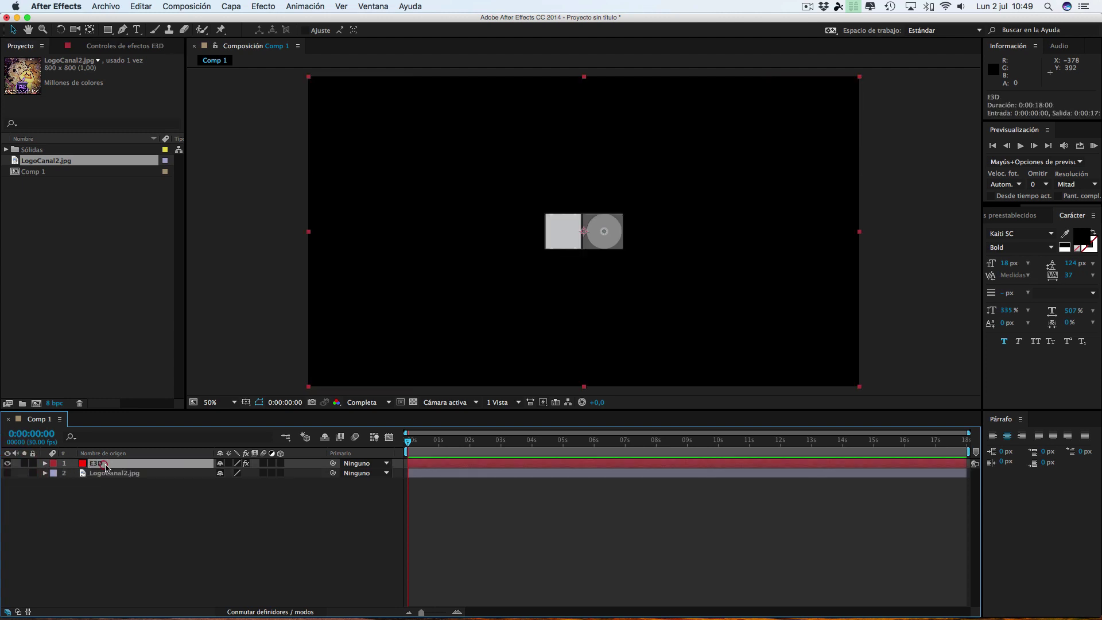
left_click(123, 46)
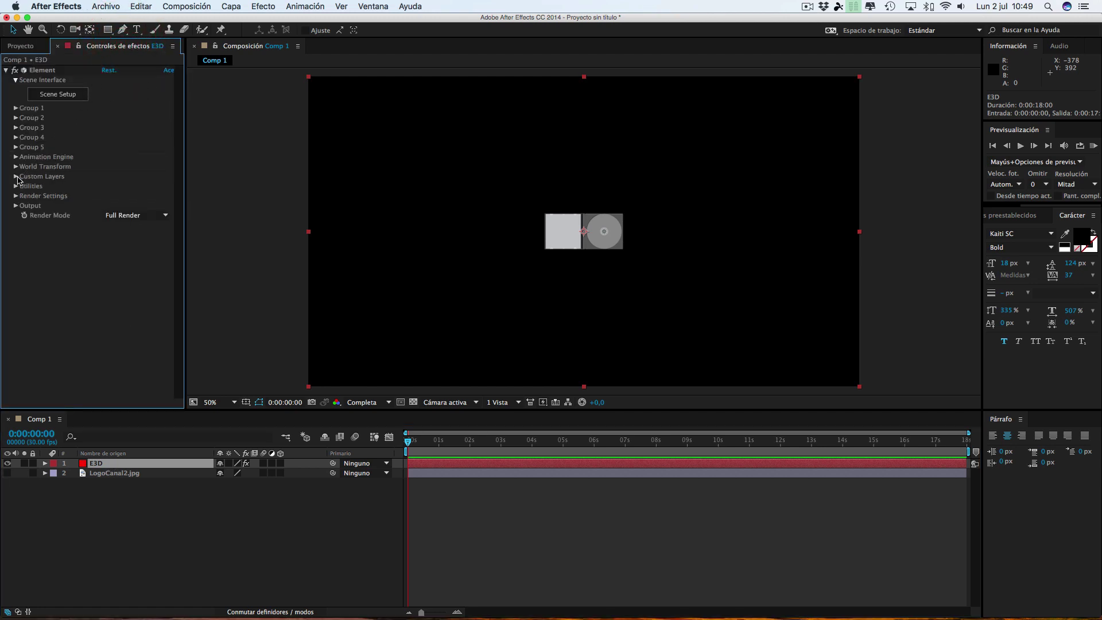
left_click(16, 177)
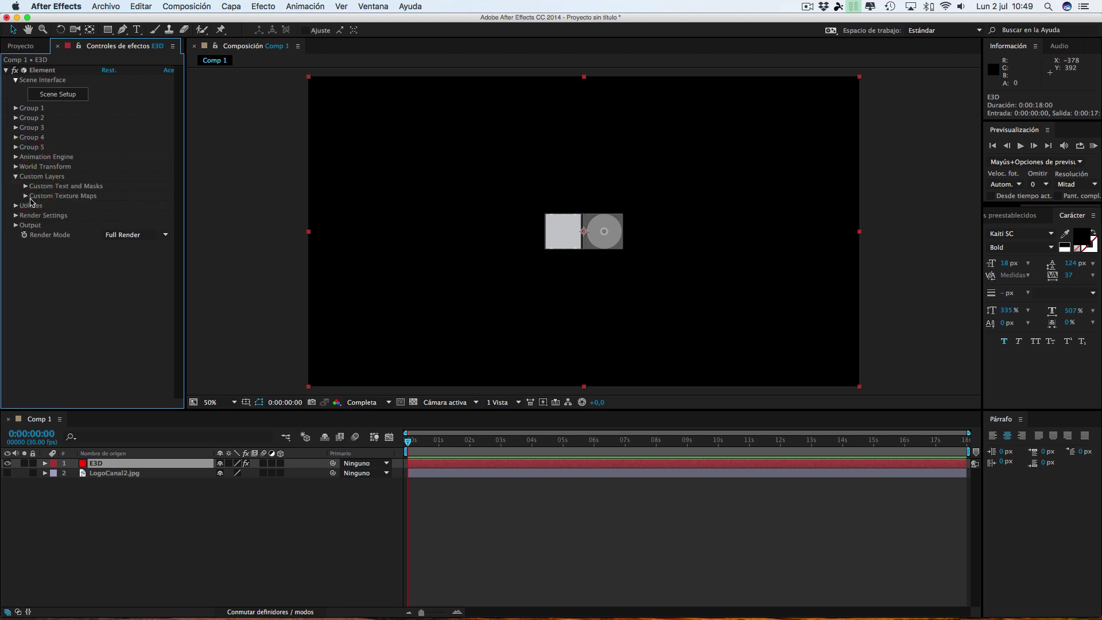
left_click(25, 197)
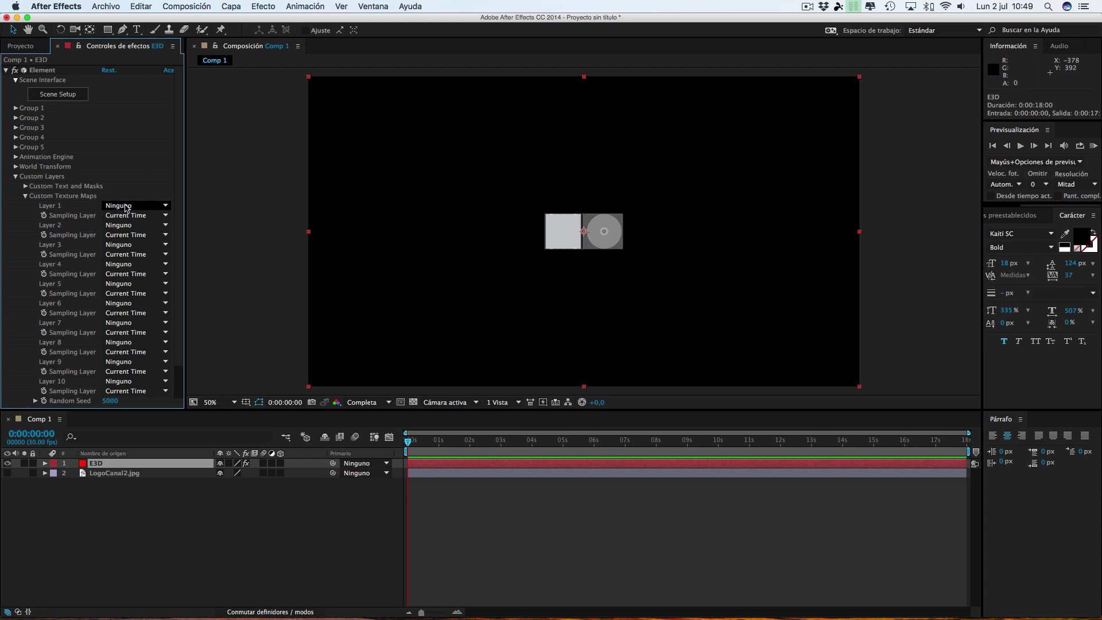
left_click(125, 208)
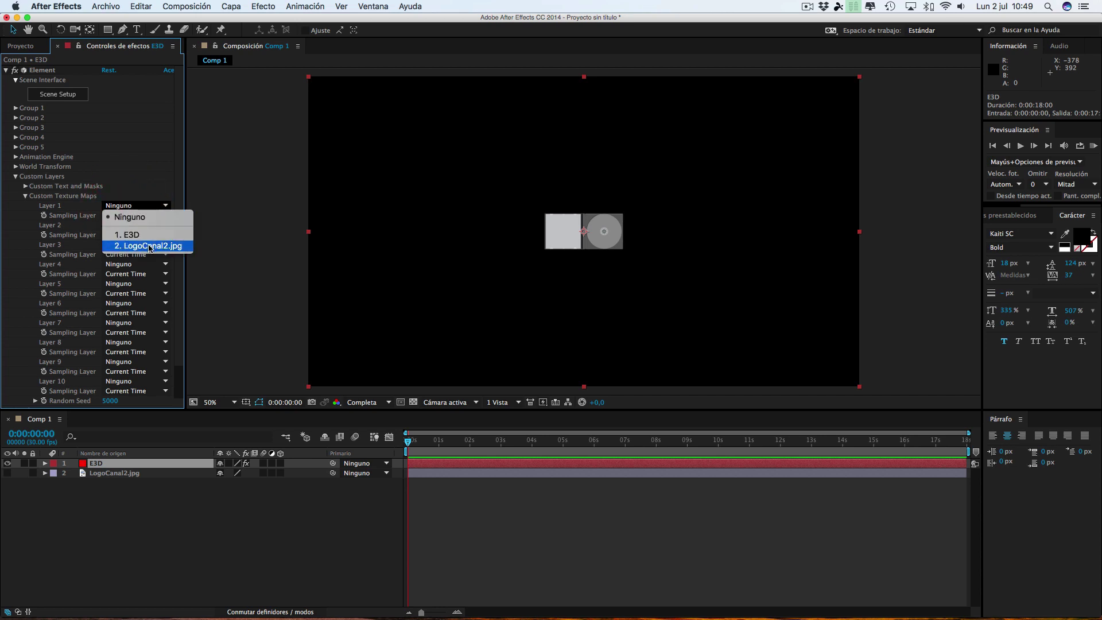
left_click(148, 246)
left_click(192, 519)
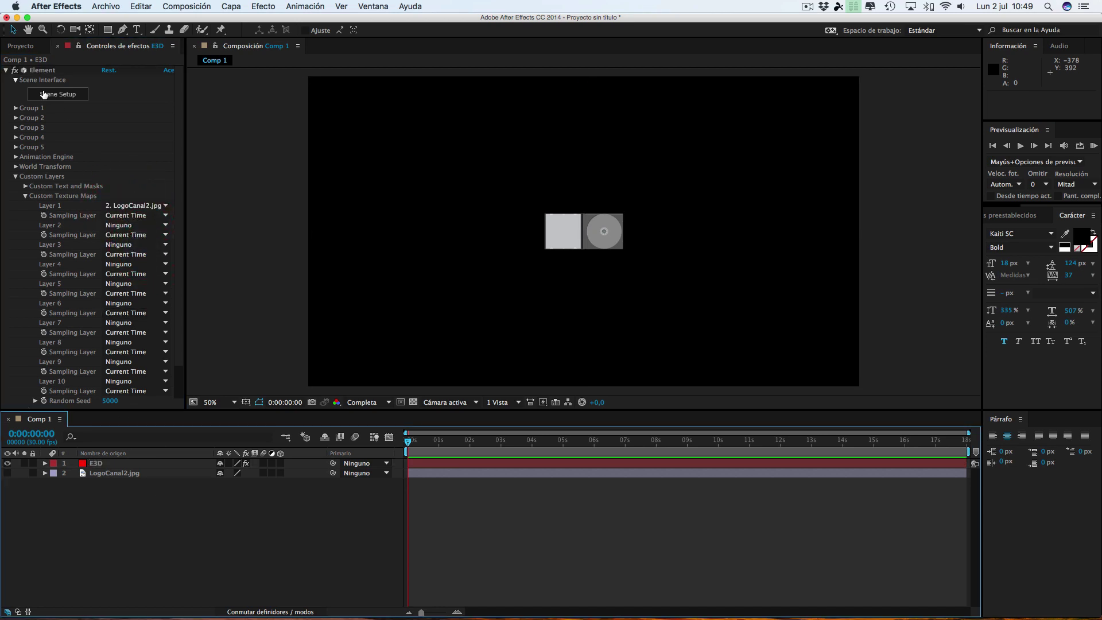
left_click(44, 95)
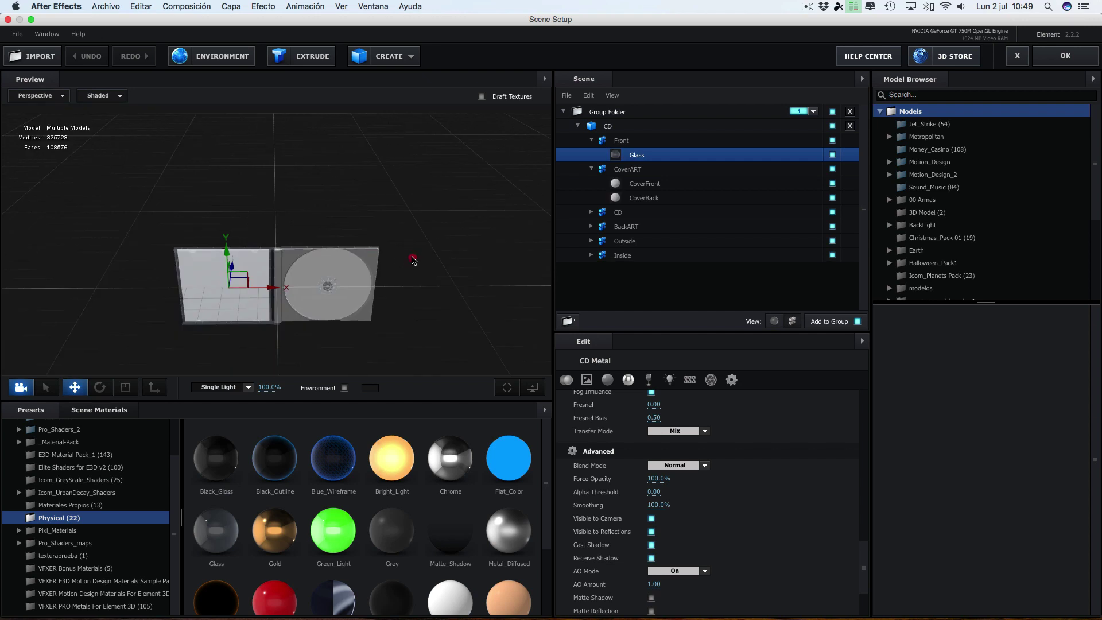
Set CoverFront's diffuse texture to Custom Layer 1
left_click_drag(413, 259, 507, 221)
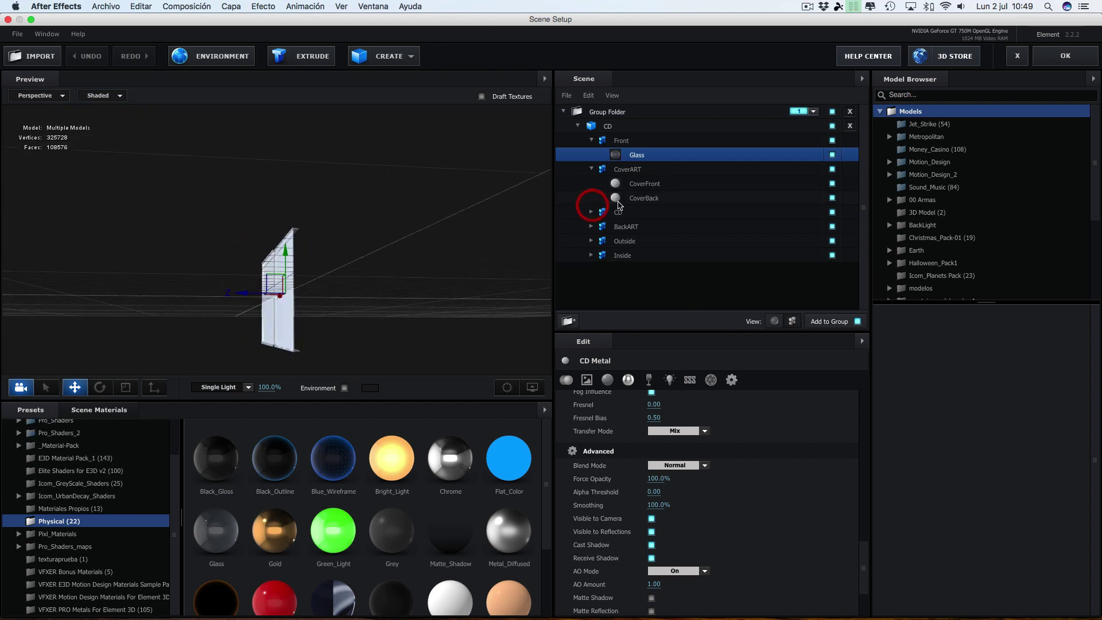
left_click(664, 185)
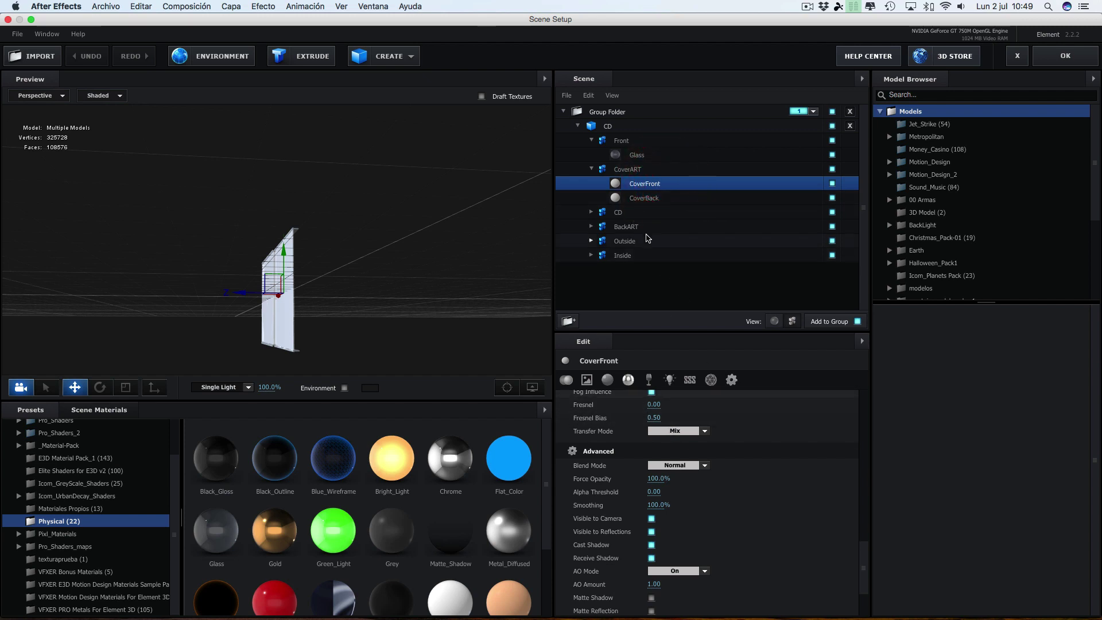
left_click(586, 379)
left_click(651, 413)
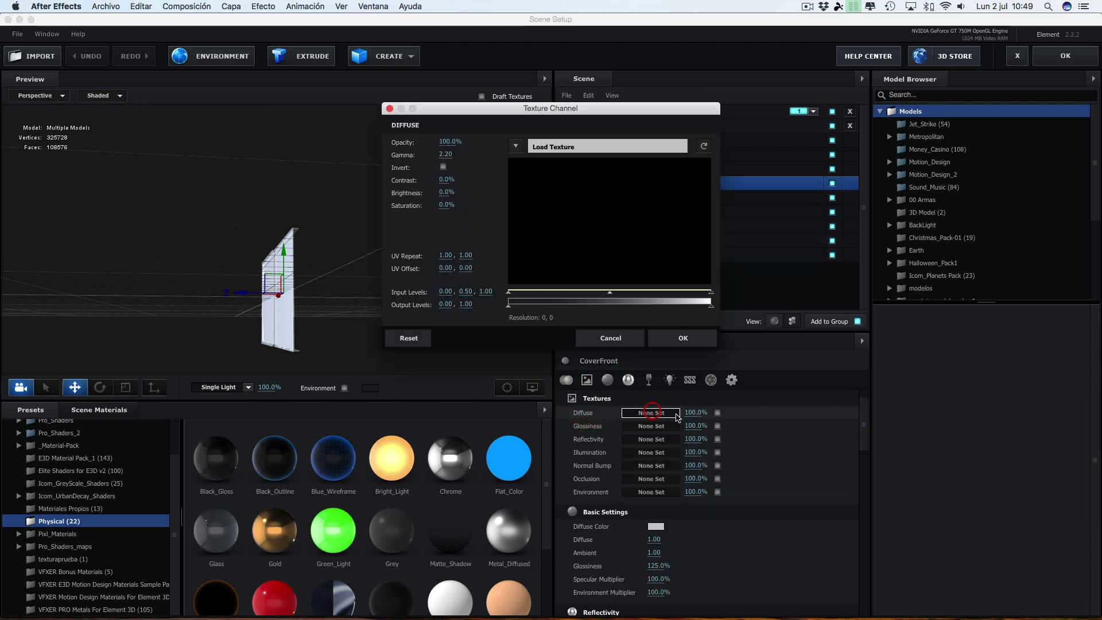
left_click(515, 146)
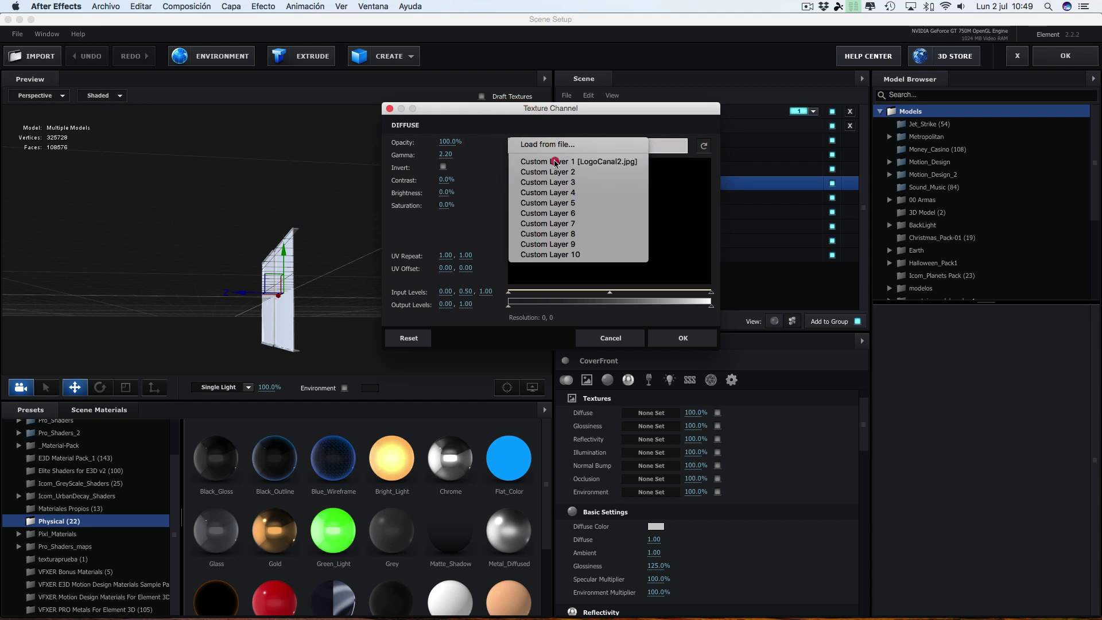
left_click(552, 158)
left_click(696, 338)
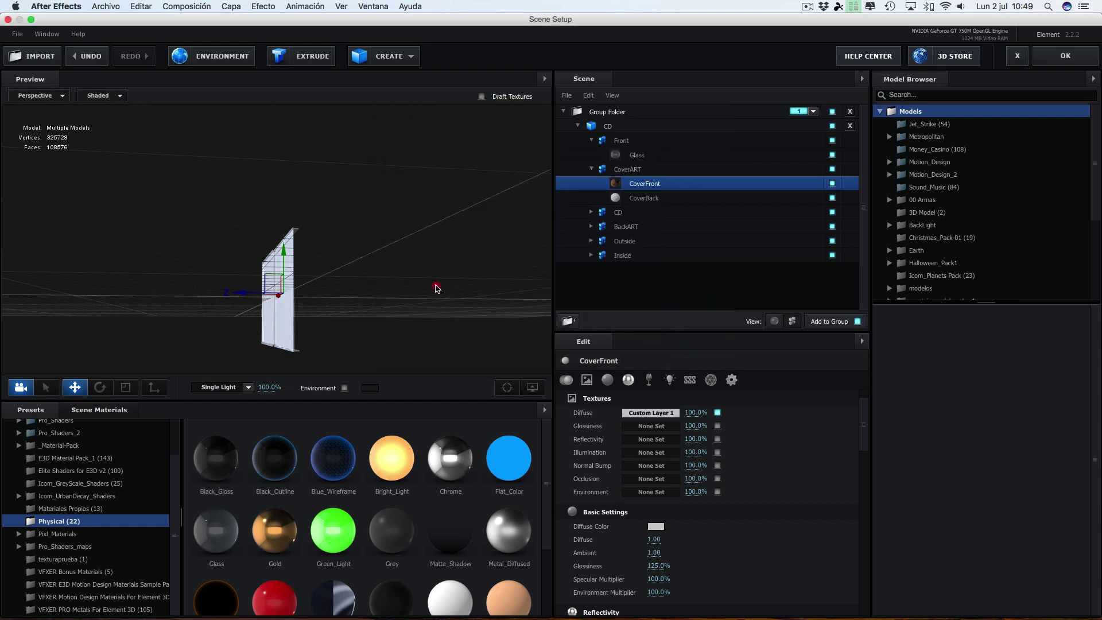
left_click_drag(388, 292, 382, 296)
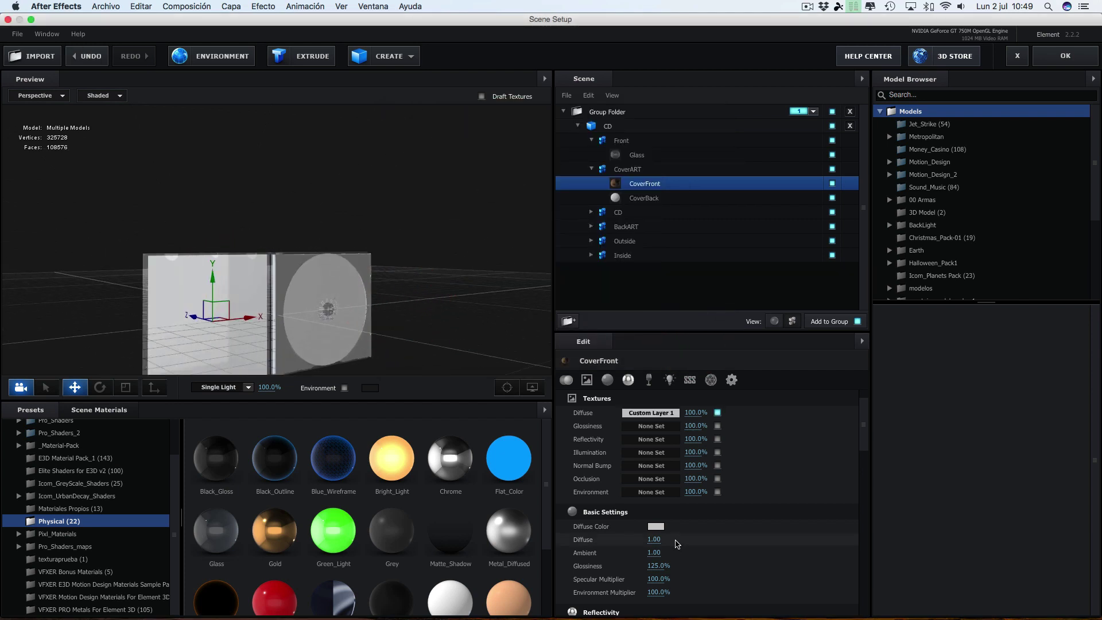
left_click_drag(438, 320, 533, 256)
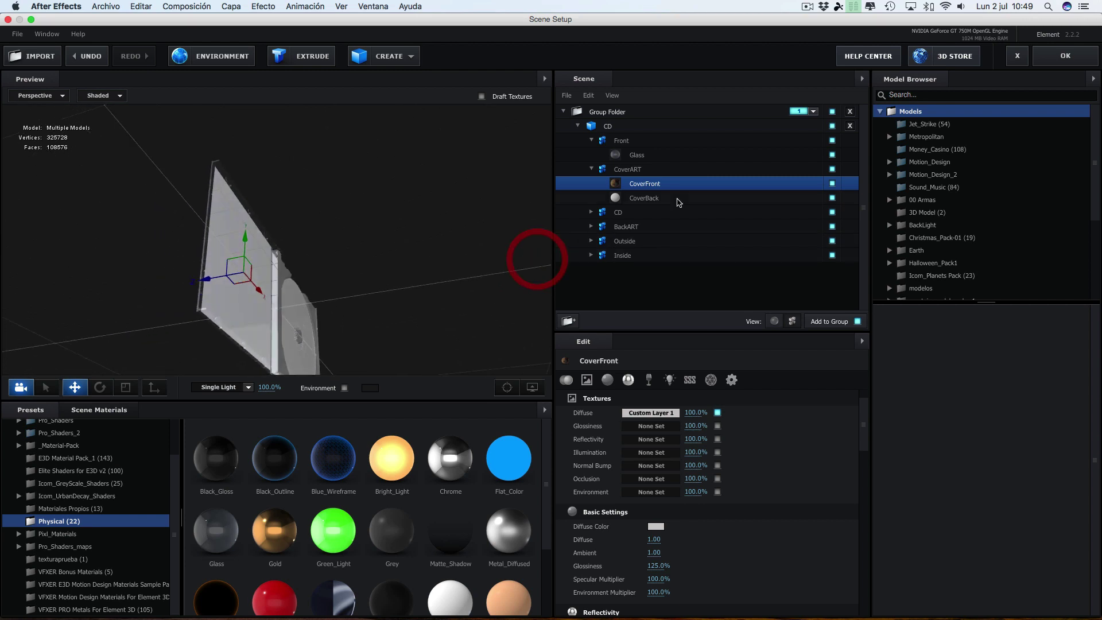
Set CoverBack's diffuse texture to Custom Layer 1
left_click(656, 198)
left_click(651, 413)
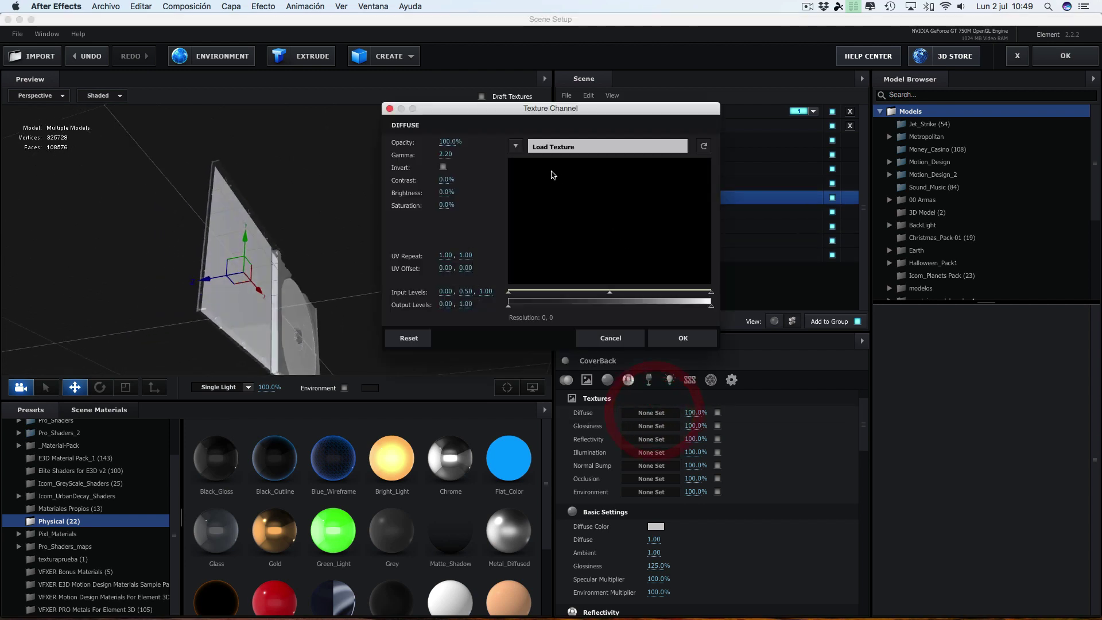
left_click(516, 148)
left_click(551, 155)
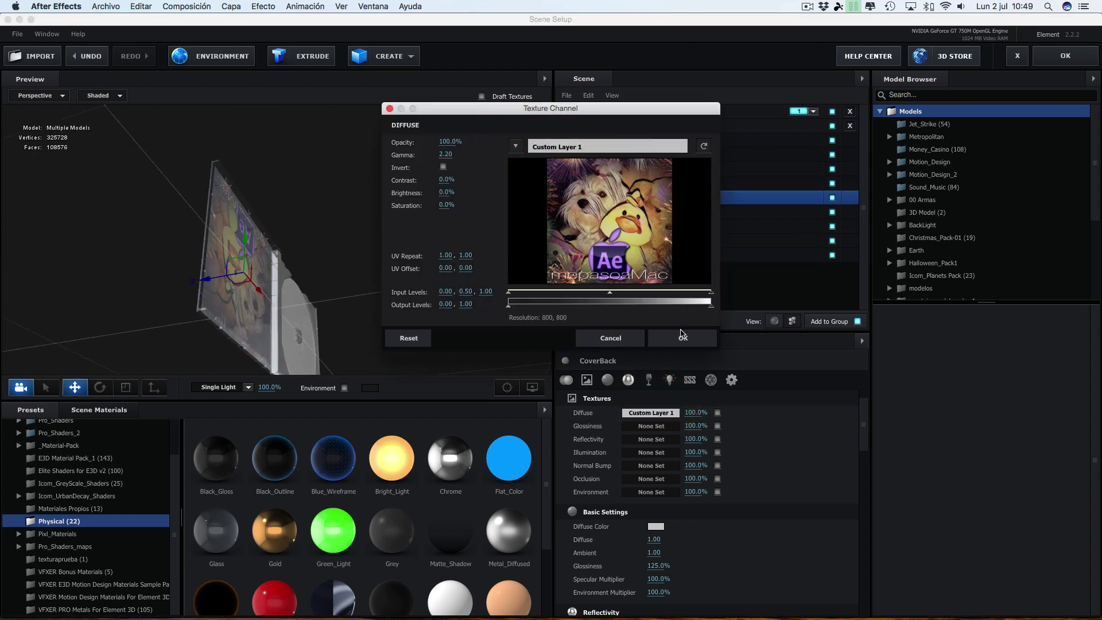
left_click(682, 337)
mouse_move(459, 312)
left_mouse_down()
mouse_move(373, 300)
mouse_move(355, 282)
mouse_move(377, 298)
left_mouse_up()
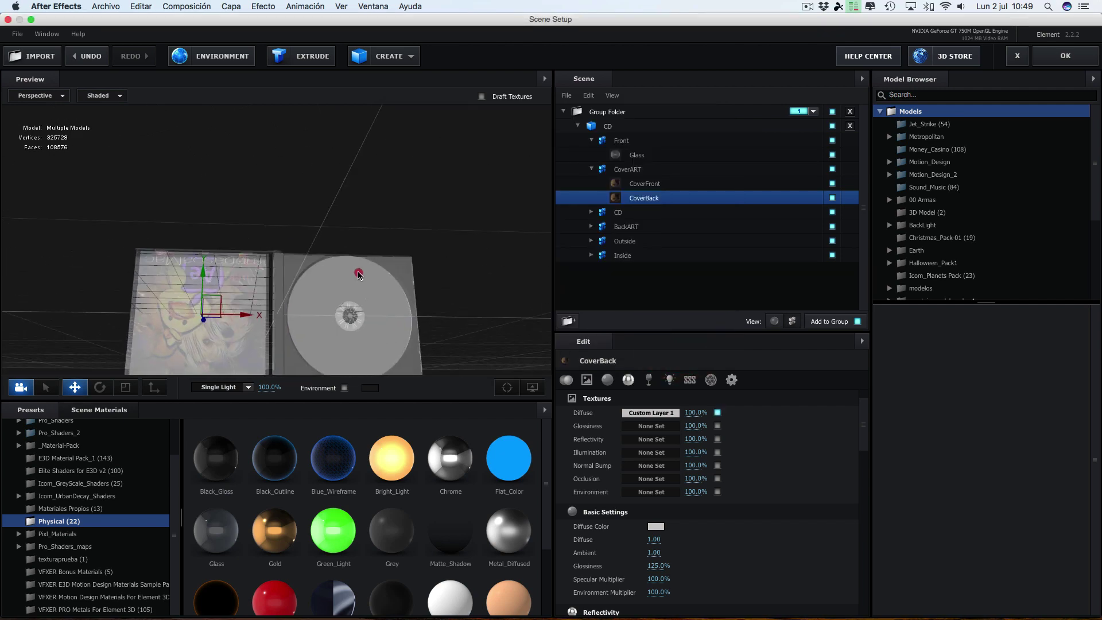
Hide the CoverBack surface and select the CoverART group
left_click(832, 198)
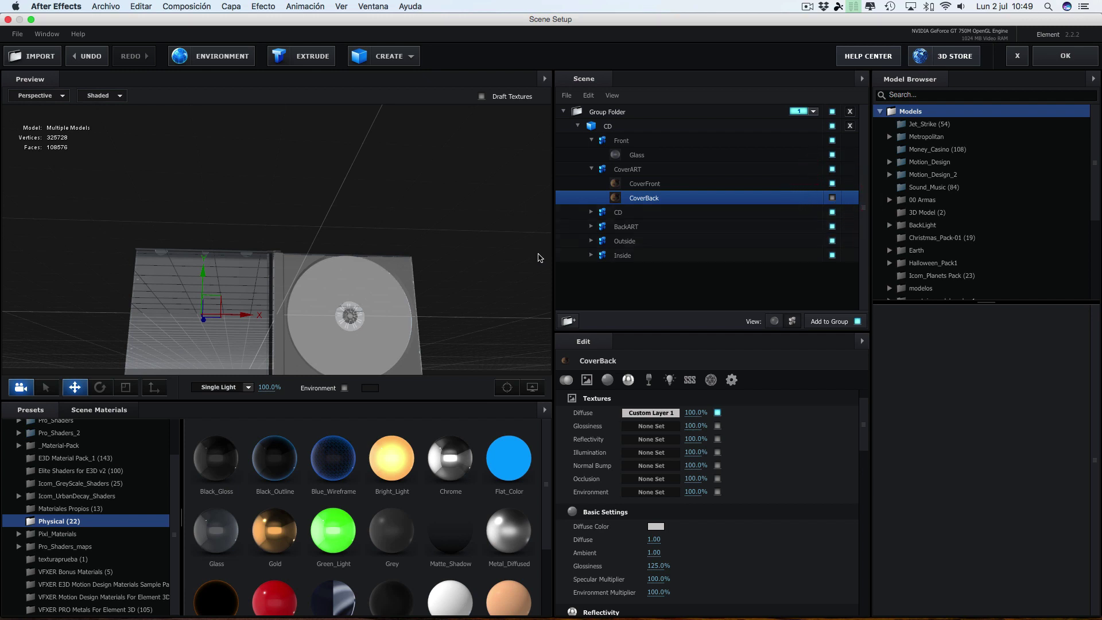
mouse_move(495, 261)
left_mouse_down()
mouse_move(501, 288)
mouse_move(516, 287)
left_mouse_up()
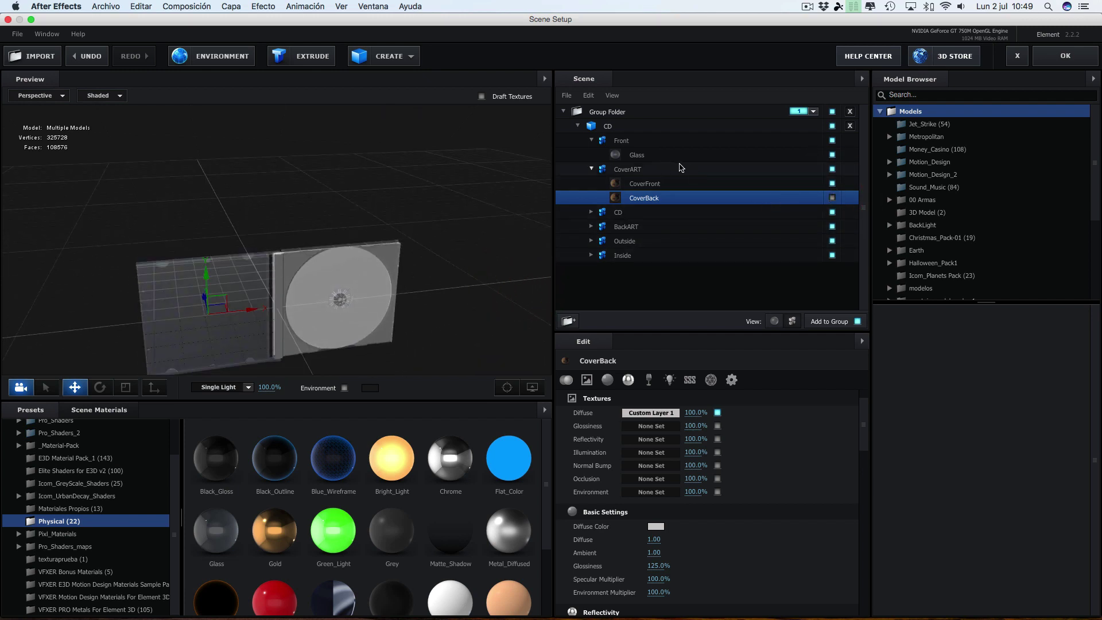
left_click(627, 169)
mouse_move(470, 241)
left_mouse_down()
mouse_move(527, 228)
mouse_move(455, 233)
mouse_move(569, 228)
left_mouse_up()
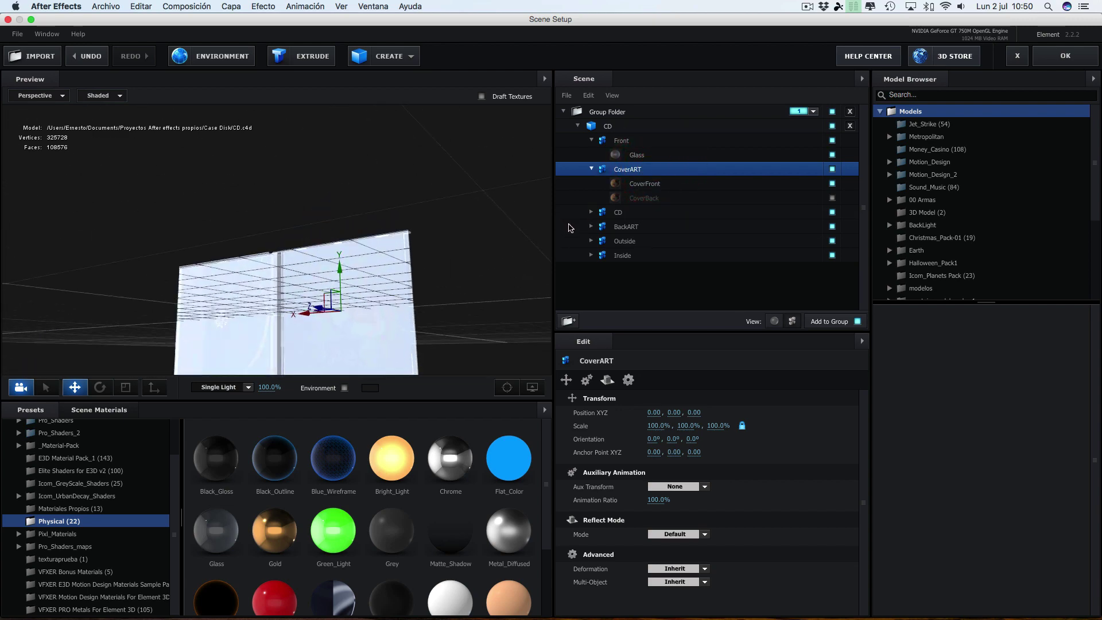
left_click(647, 185)
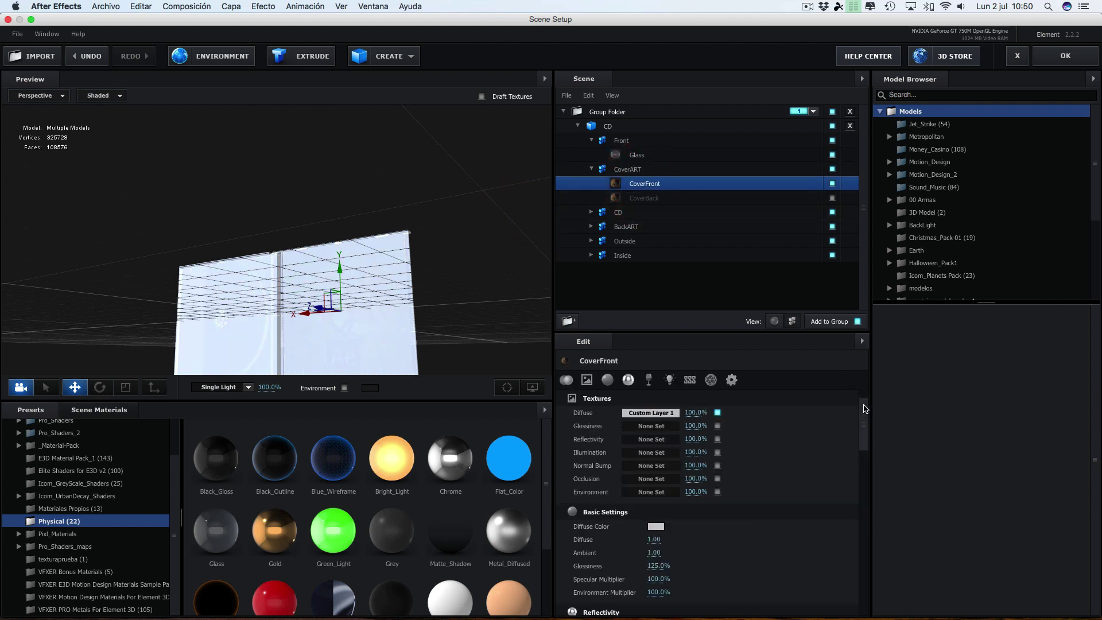
left_click_drag(866, 408, 864, 594)
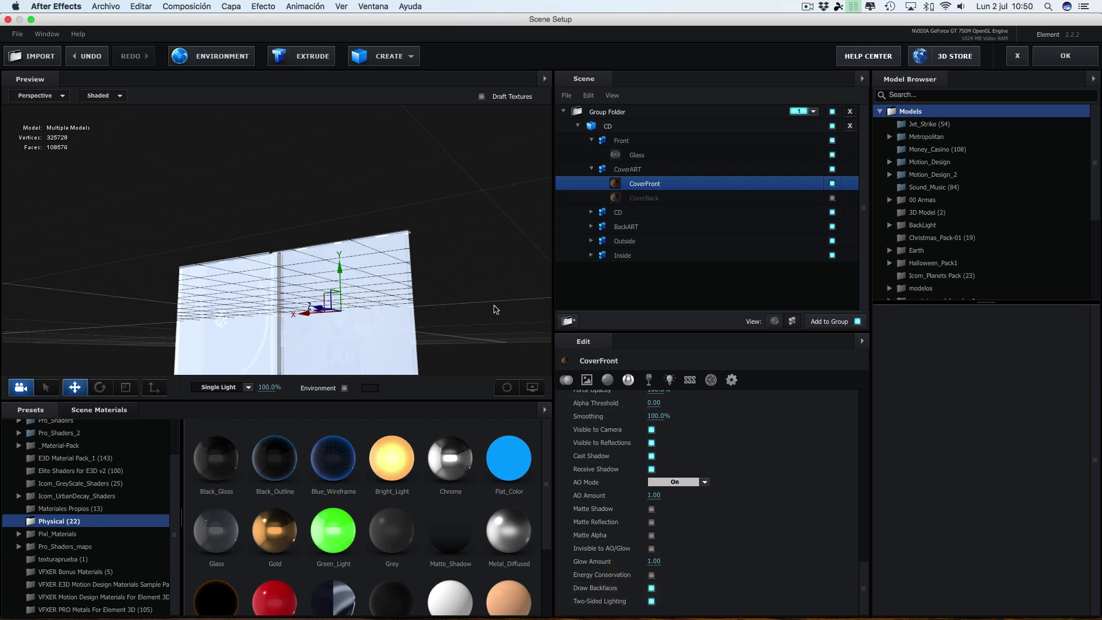
mouse_move(482, 301)
left_mouse_down()
mouse_move(382, 287)
mouse_move(374, 303)
left_mouse_up()
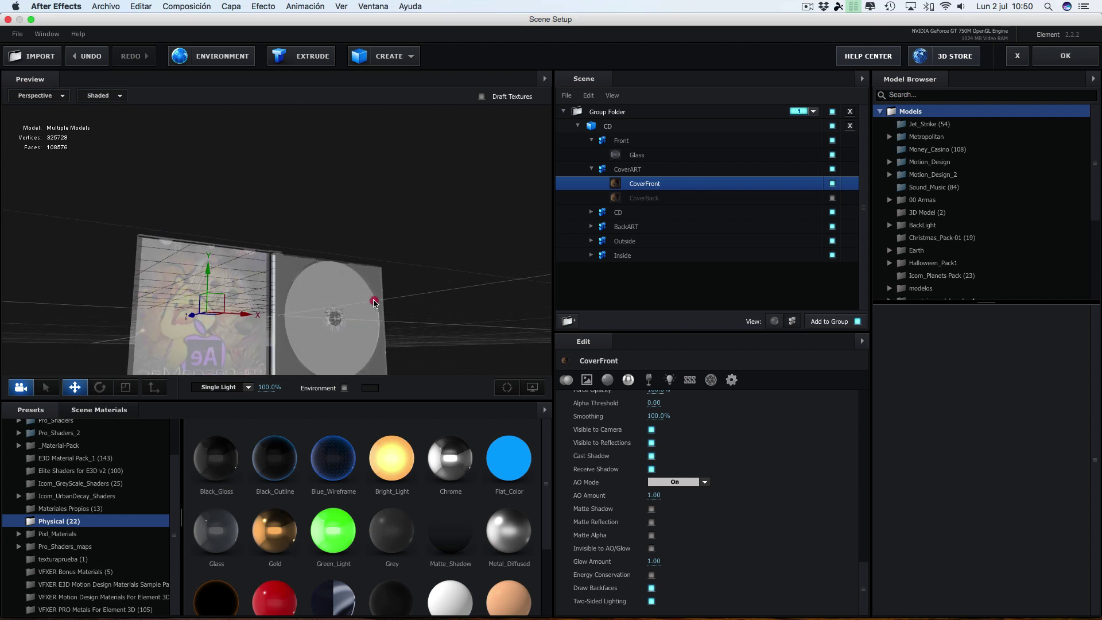
left_click(652, 588)
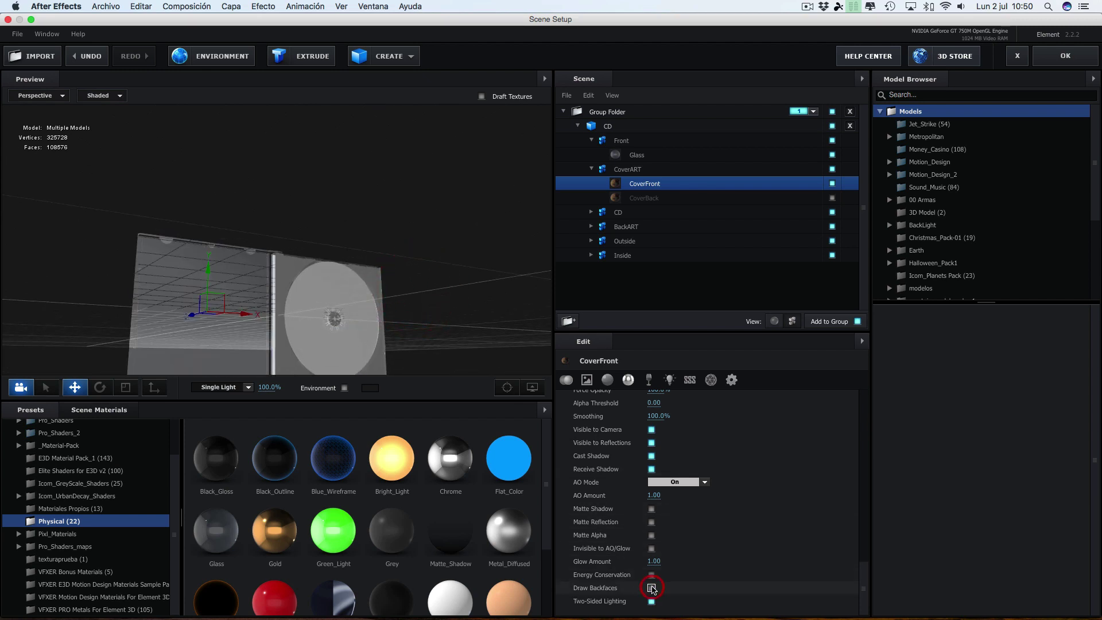
left_click(651, 588)
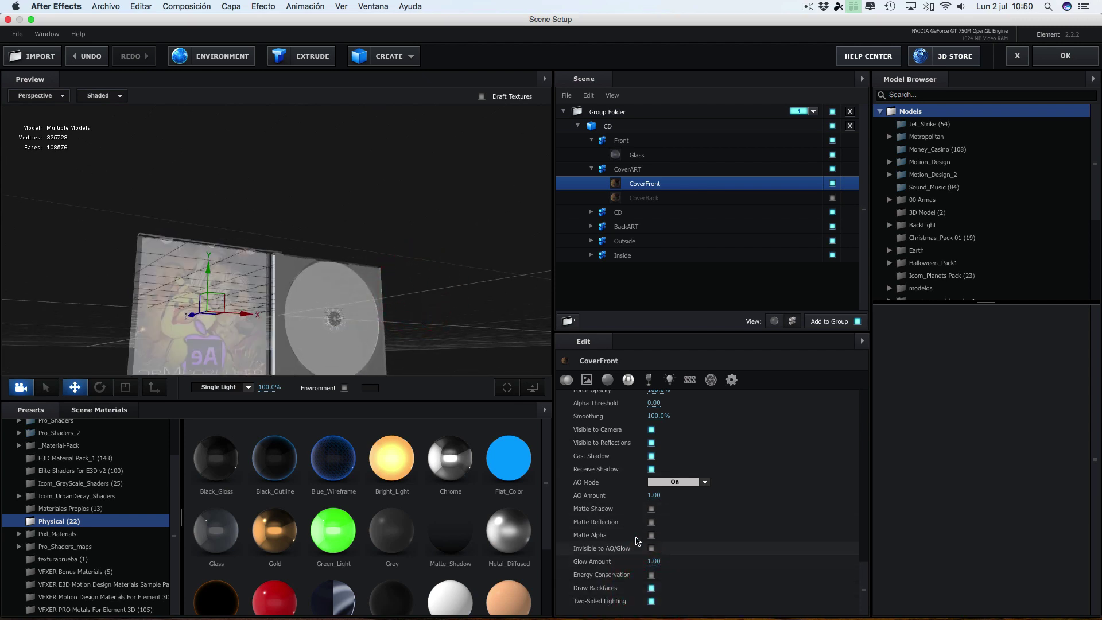
mouse_move(419, 315)
left_mouse_down()
mouse_move(295, 301)
mouse_move(365, 251)
mouse_move(450, 272)
left_mouse_up()
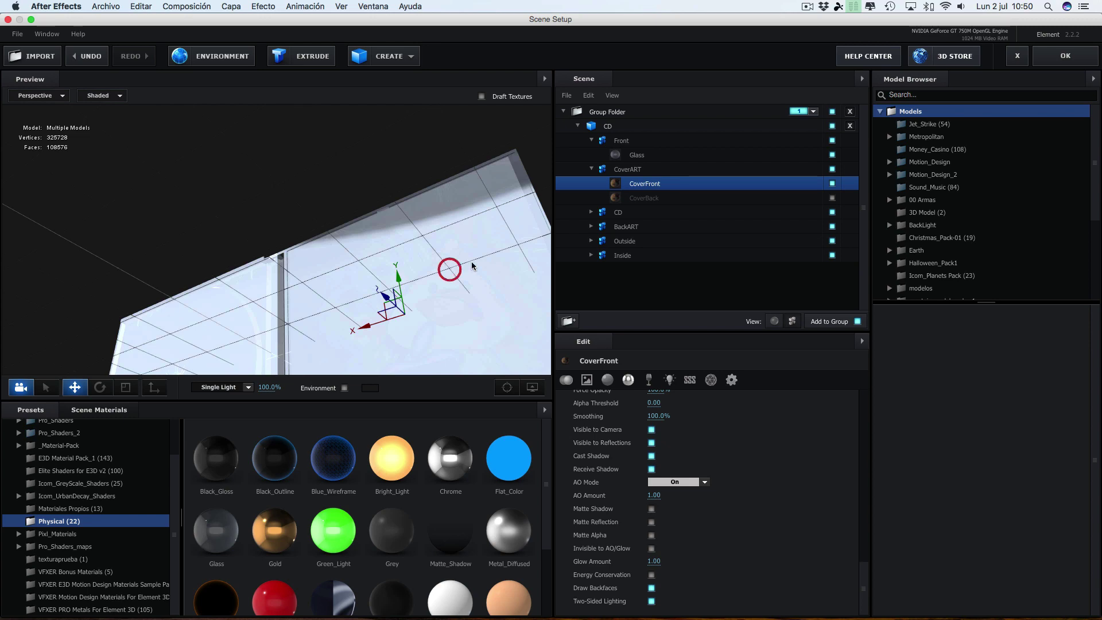
left_click(637, 155)
scroll(381, 283, "down", 5)
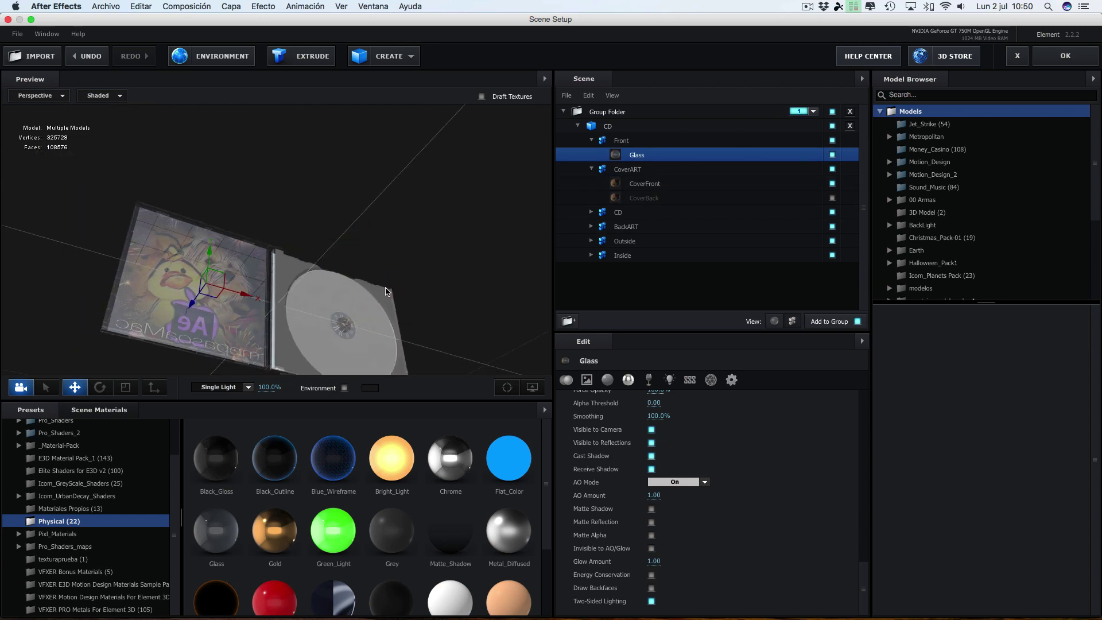
mouse_move(385, 291)
left_mouse_down()
mouse_move(460, 254)
mouse_move(523, 268)
left_mouse_up()
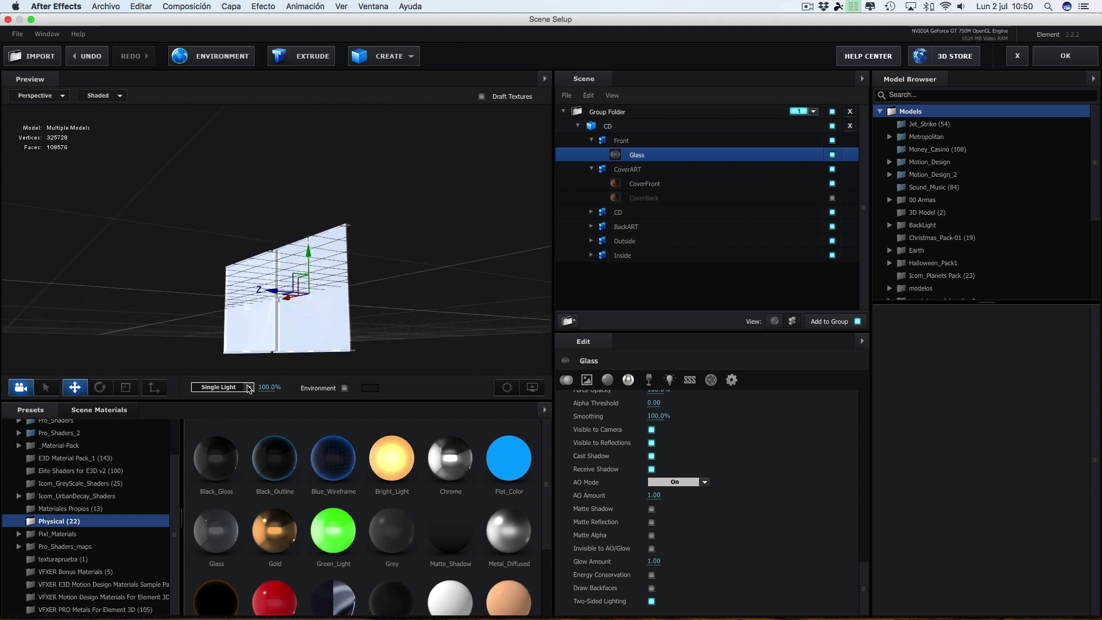
Try the Dramatic lighting preset on the CD case scene
left_click(249, 388)
left_click(438, 247)
left_click_drag(435, 257, 432, 260)
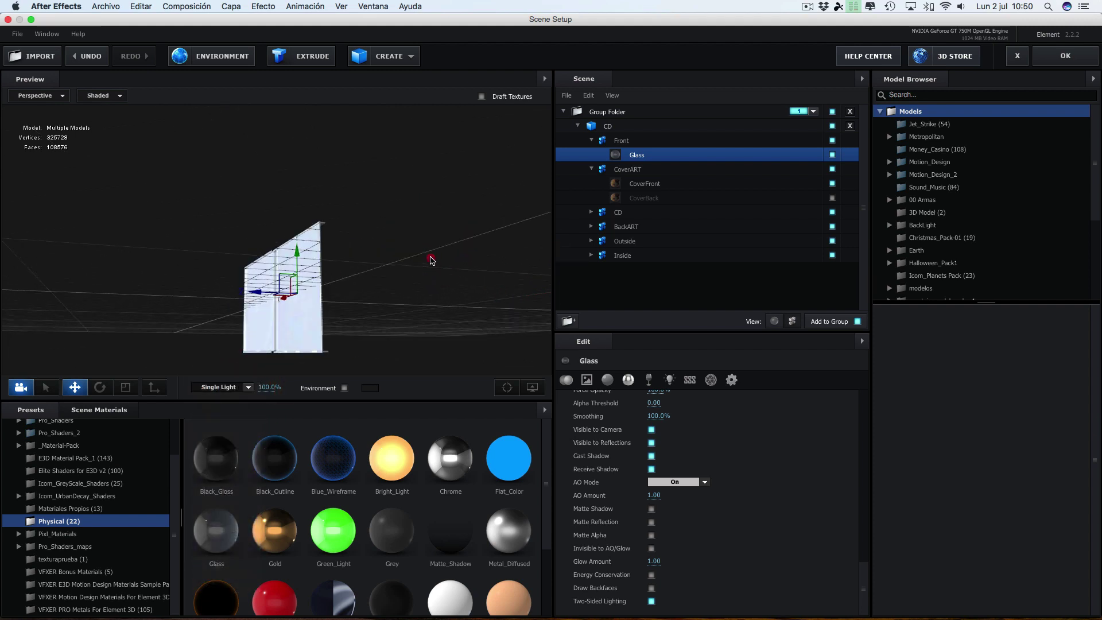
left_click(250, 389)
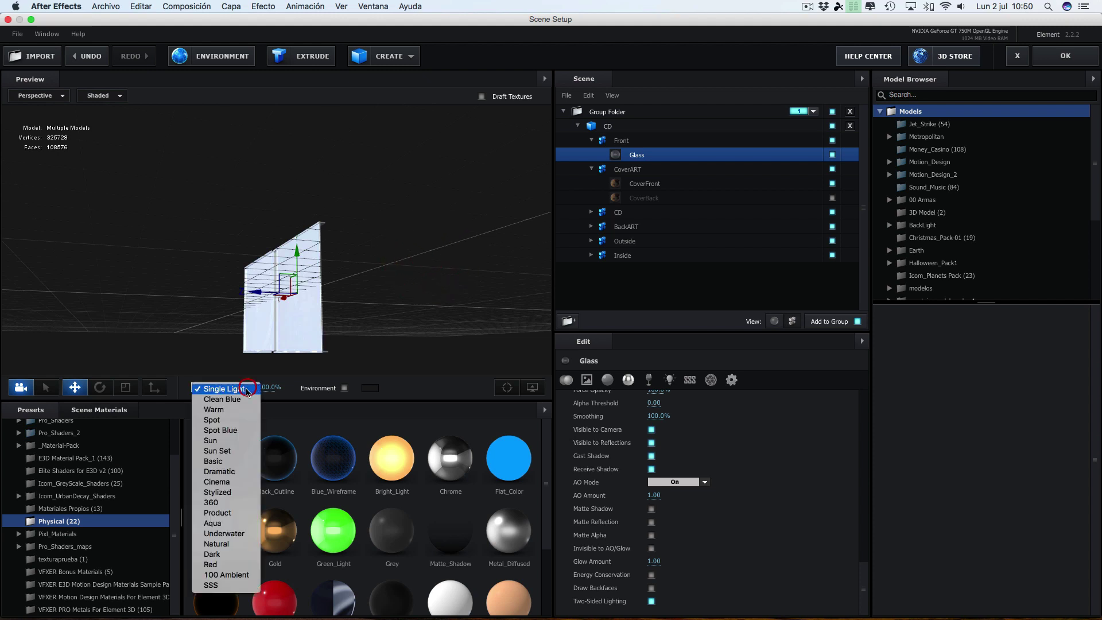
left_click(227, 471)
mouse_move(344, 322)
left_mouse_down()
mouse_move(424, 298)
mouse_move(425, 263)
left_mouse_up()
scroll(430, 298, "up", 8)
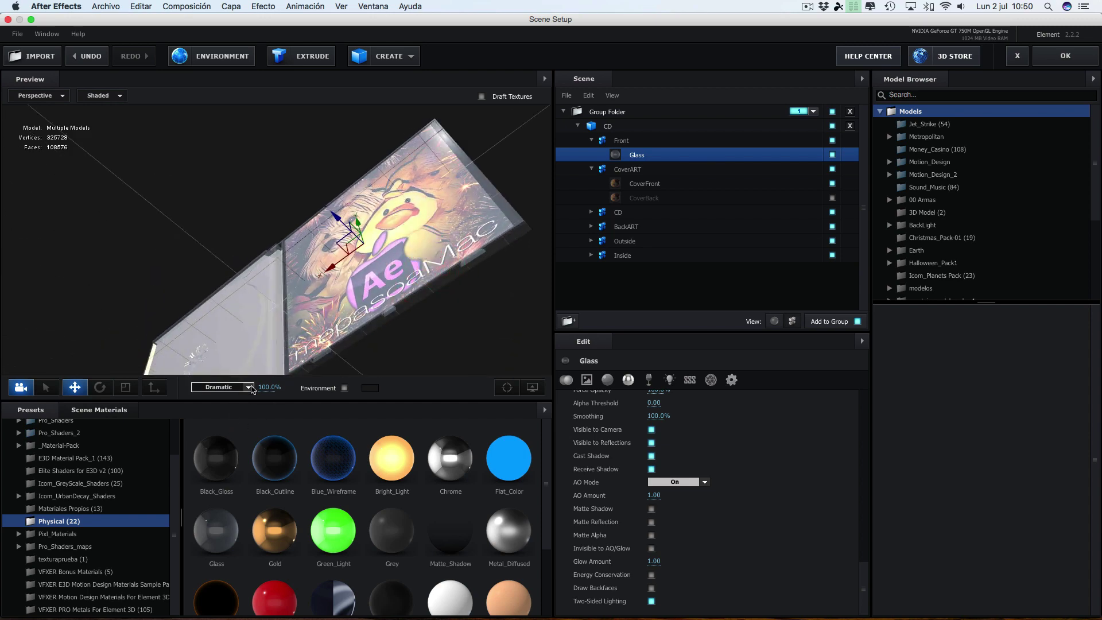
Compare against Single Light, then settle on the Dramatic lighting preset
left_click(248, 387)
left_click(229, 383)
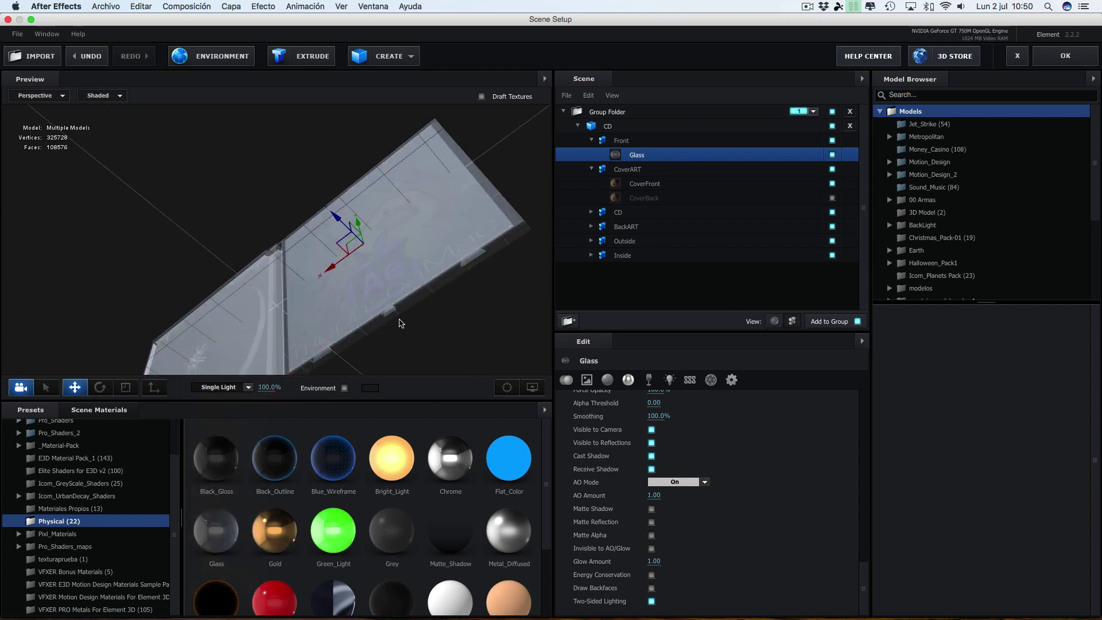
left_click_drag(465, 300, 465, 292)
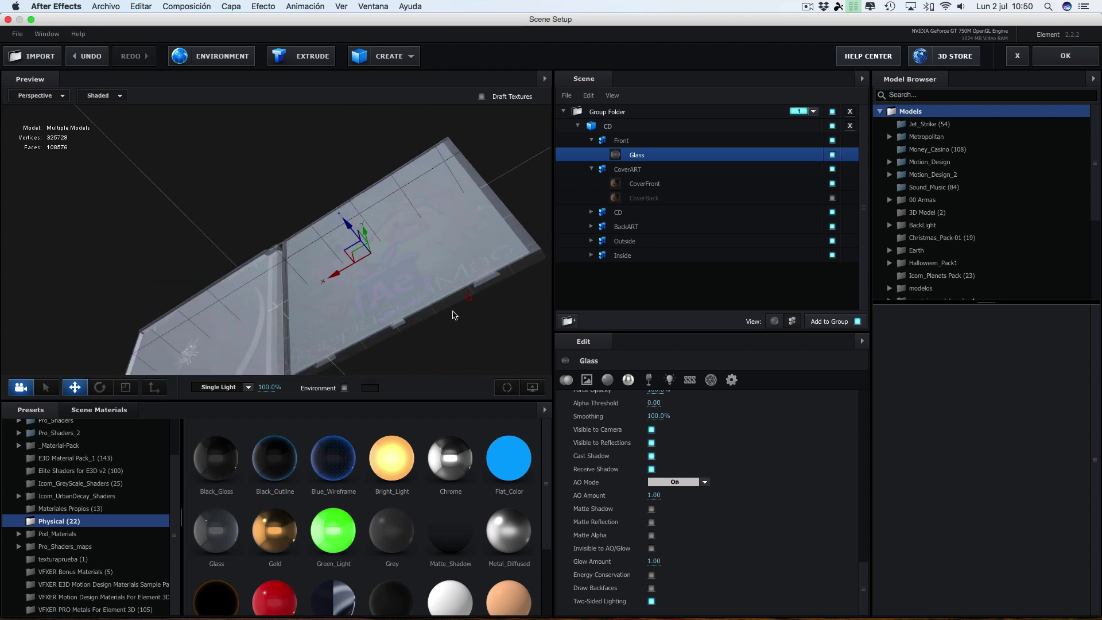
left_click(248, 388)
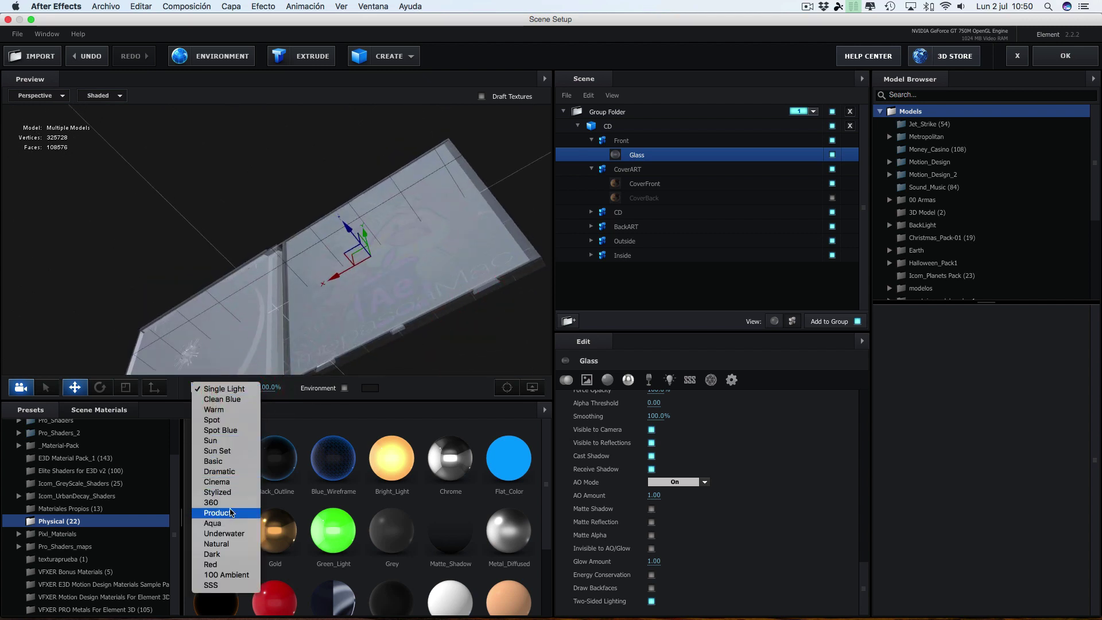
left_click(220, 471)
left_click_drag(465, 305, 387, 328)
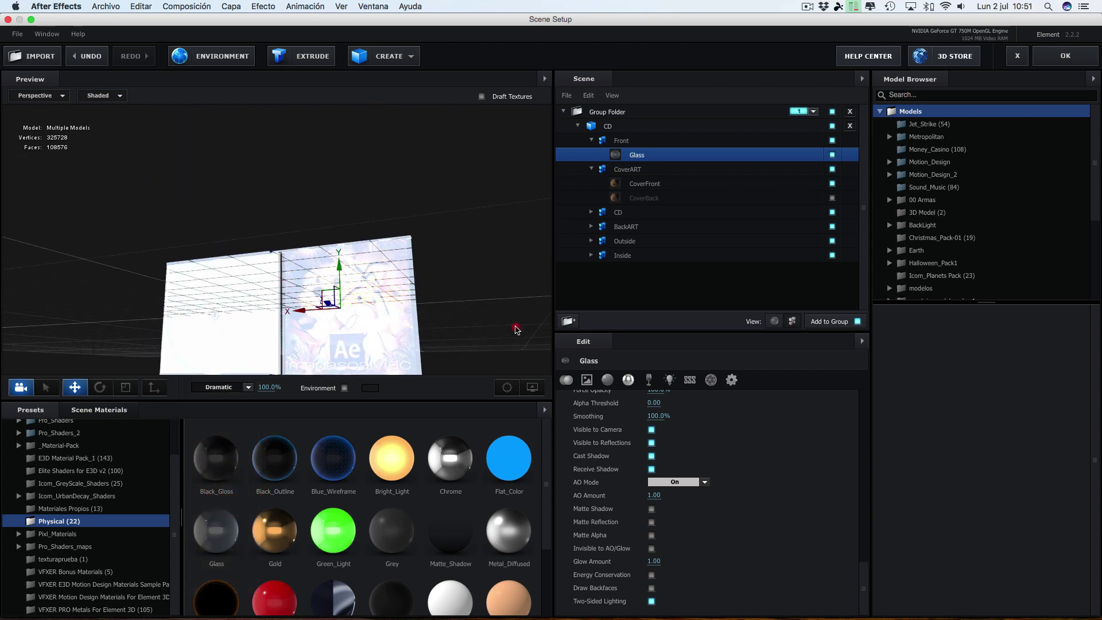
left_click_drag(387, 328, 593, 284)
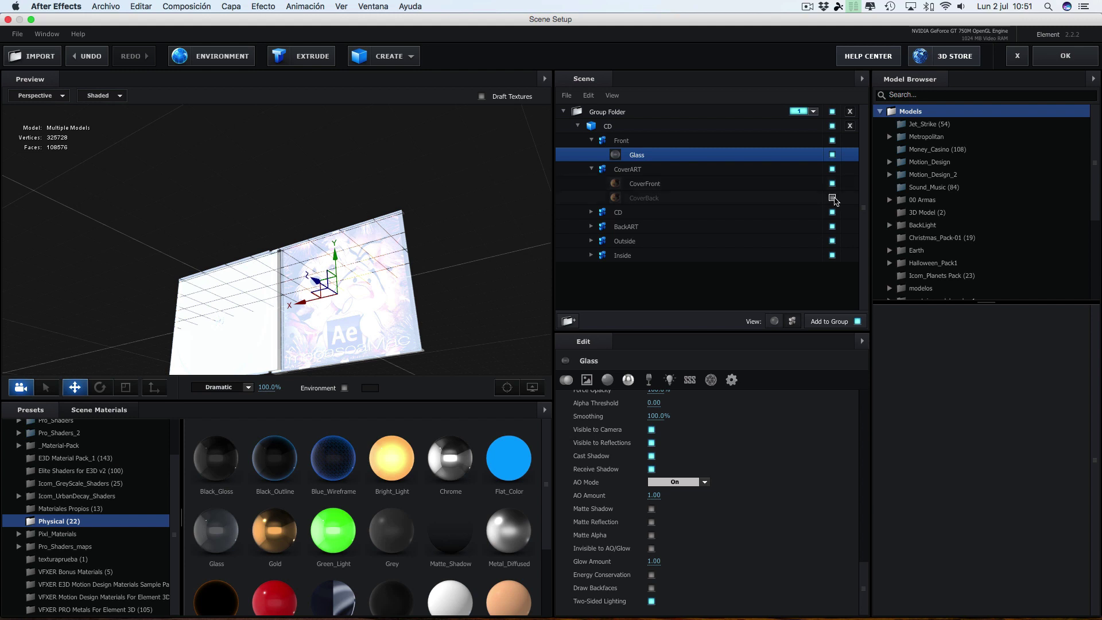
left_click_drag(450, 237, 305, 254)
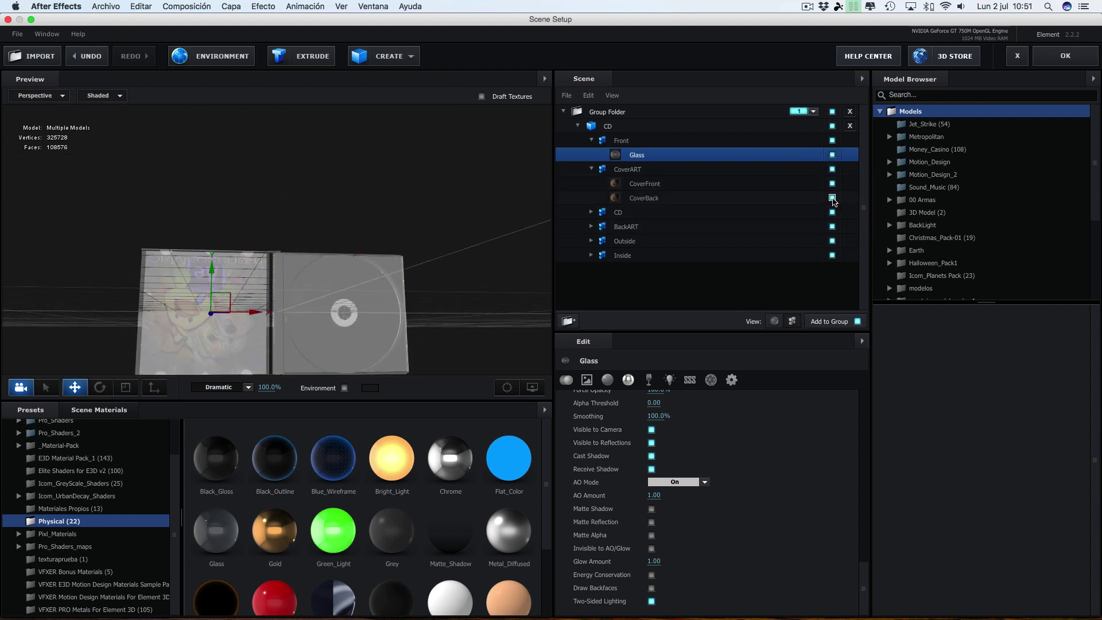
left_click_drag(406, 255, 350, 268)
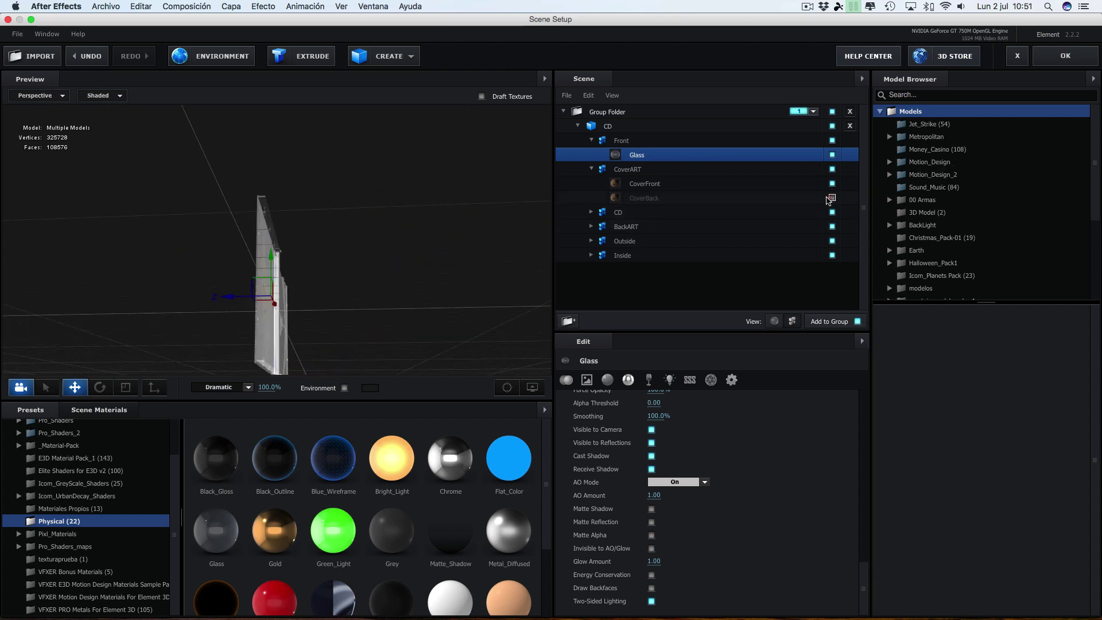
mouse_move(320, 289)
left_mouse_down()
mouse_move(491, 263)
mouse_move(329, 279)
left_mouse_up()
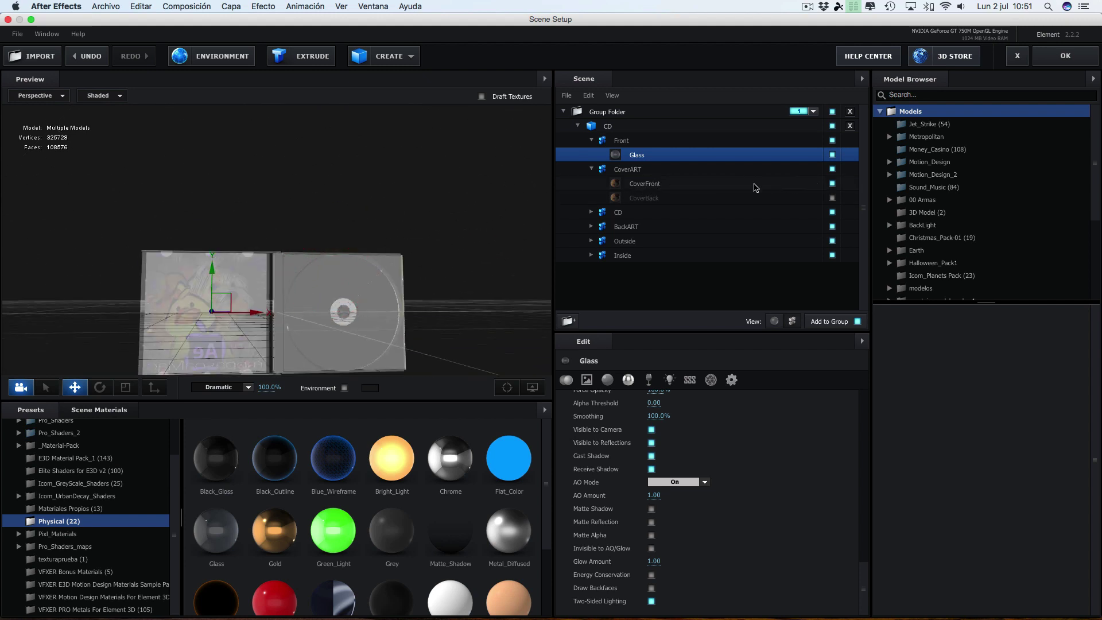
mouse_move(455, 210)
left_mouse_down()
mouse_move(446, 202)
mouse_move(469, 205)
left_mouse_up()
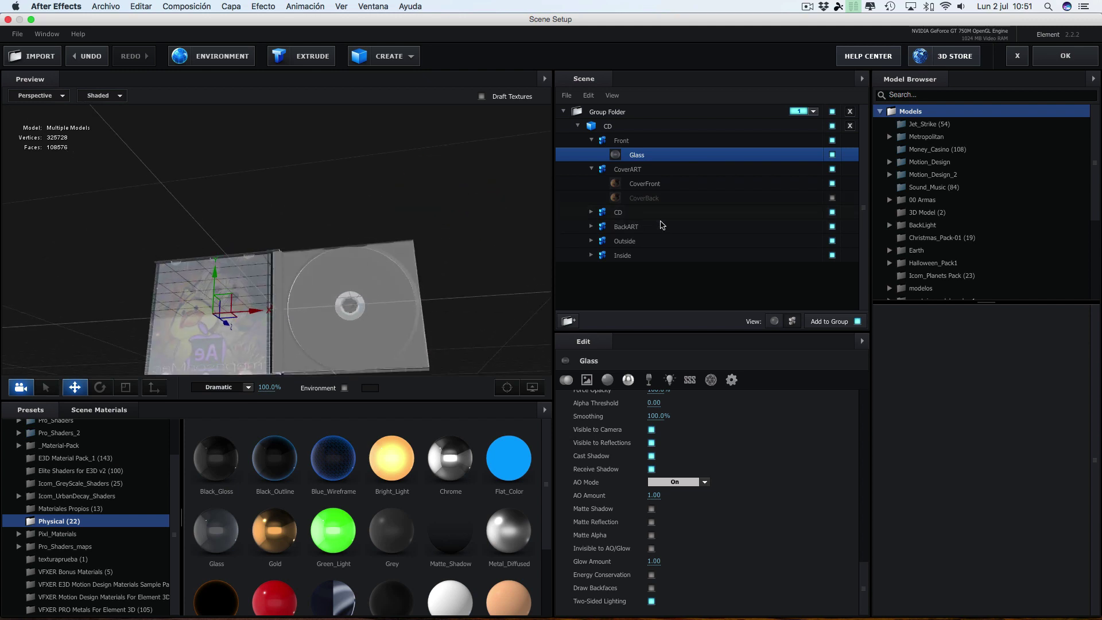
Expand the Inside group to show Plastik_Innen and toggle its visibility to identify it
left_click(590, 256)
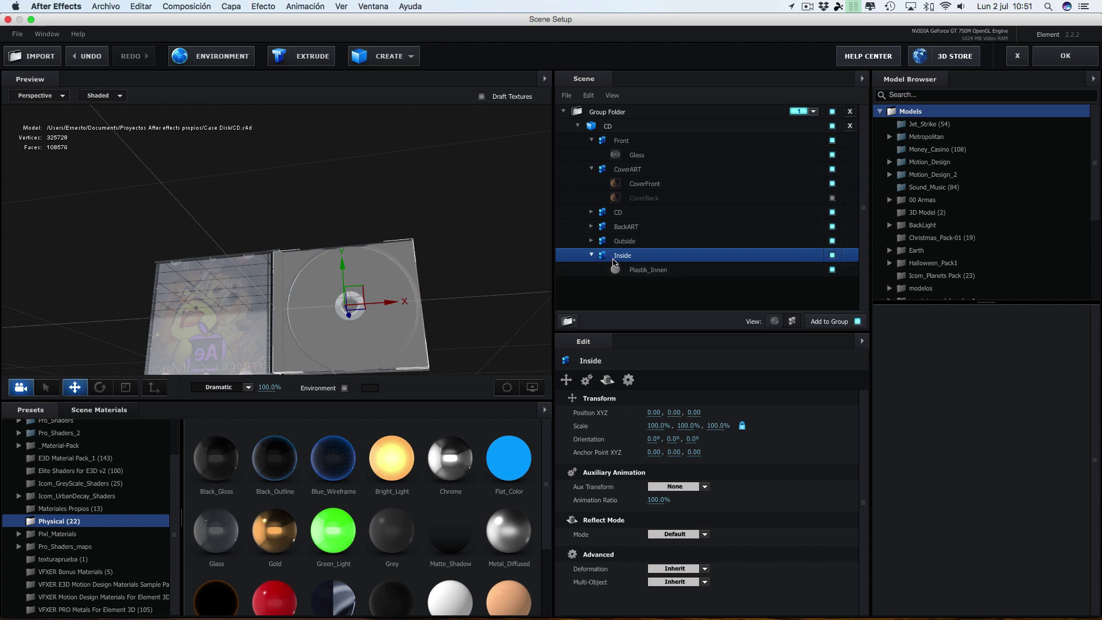
left_click(832, 256)
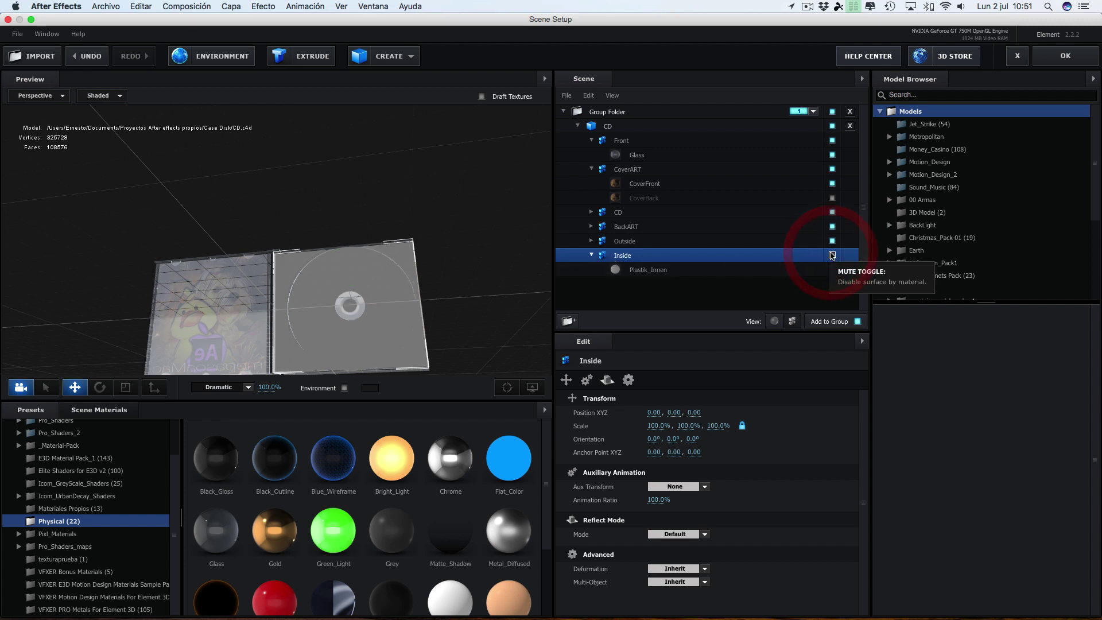
left_click(833, 285)
left_click(832, 285)
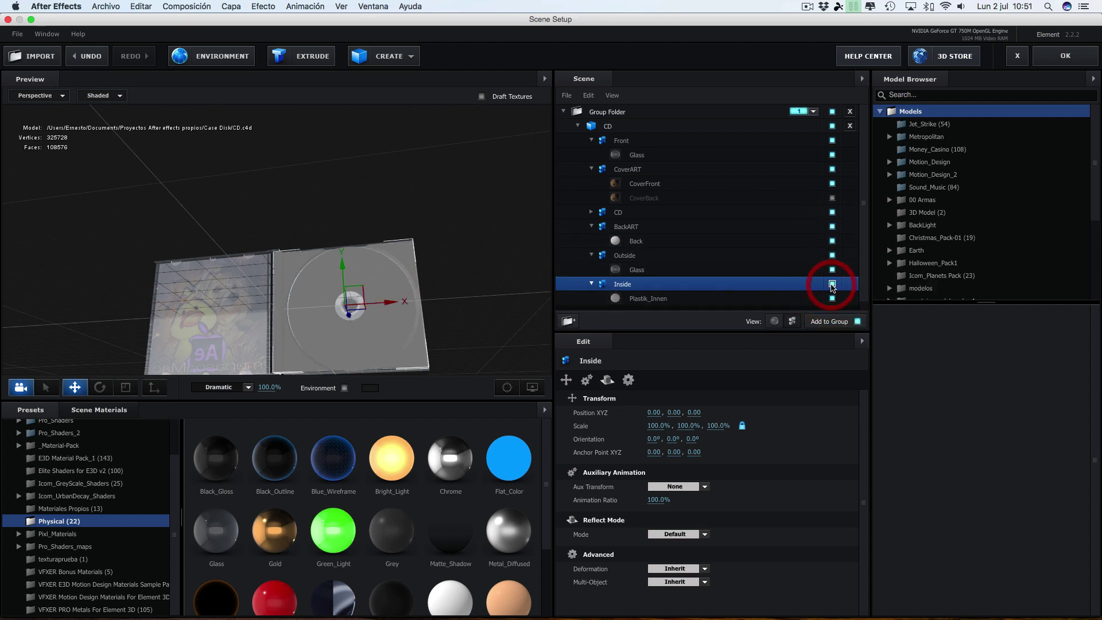
left_click(832, 285)
left_click(833, 285)
Zoom in on the case and toggle Inside's visibility again to confirm which piece it is
scroll(470, 240, "up", 3)
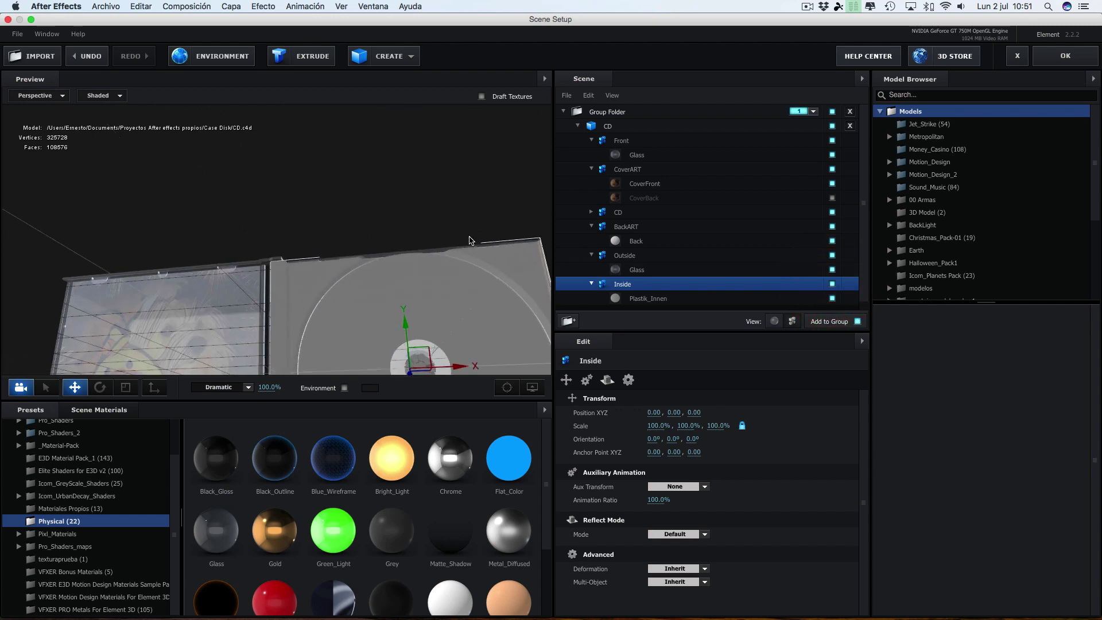
mouse_move(469, 238)
left_mouse_down()
mouse_move(474, 224)
mouse_move(319, 267)
left_mouse_up()
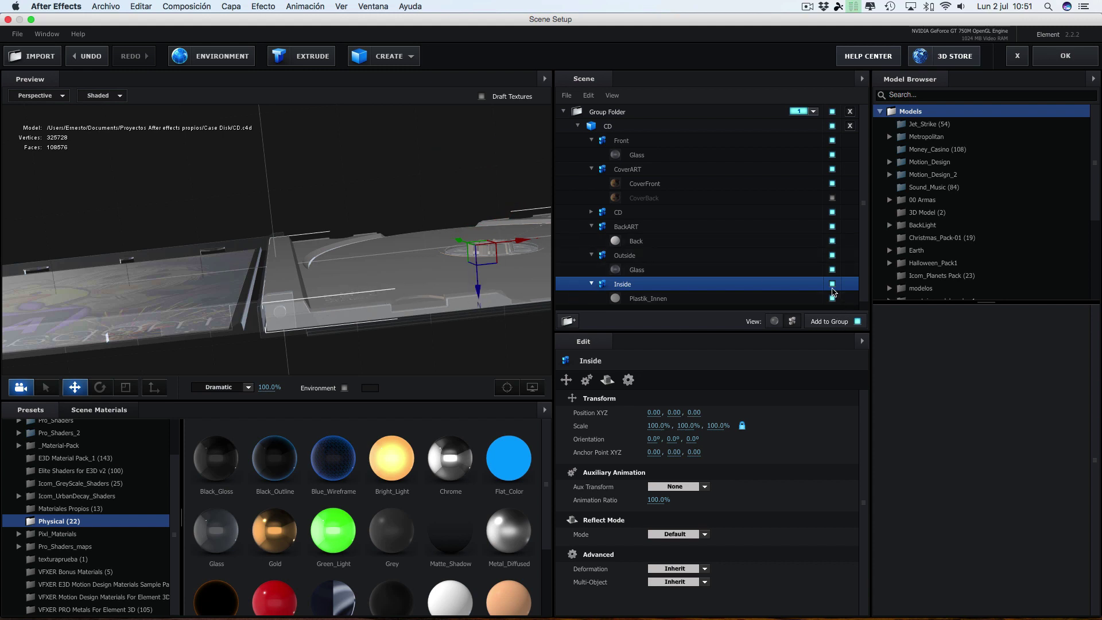
left_click(833, 284)
left_click(832, 285)
left_click(832, 284)
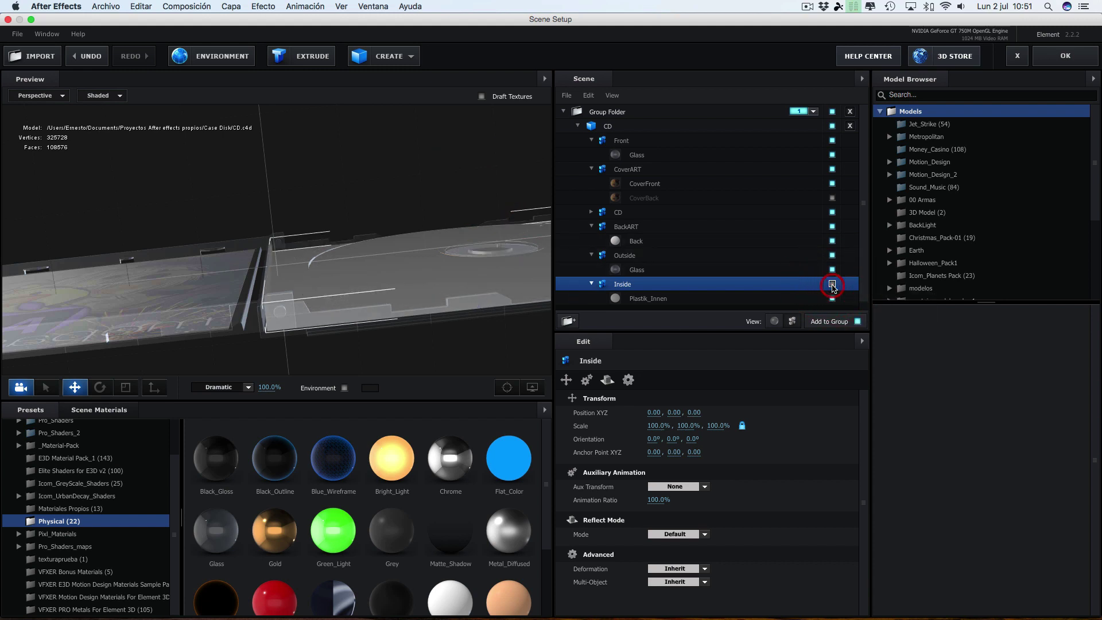
left_click(832, 284)
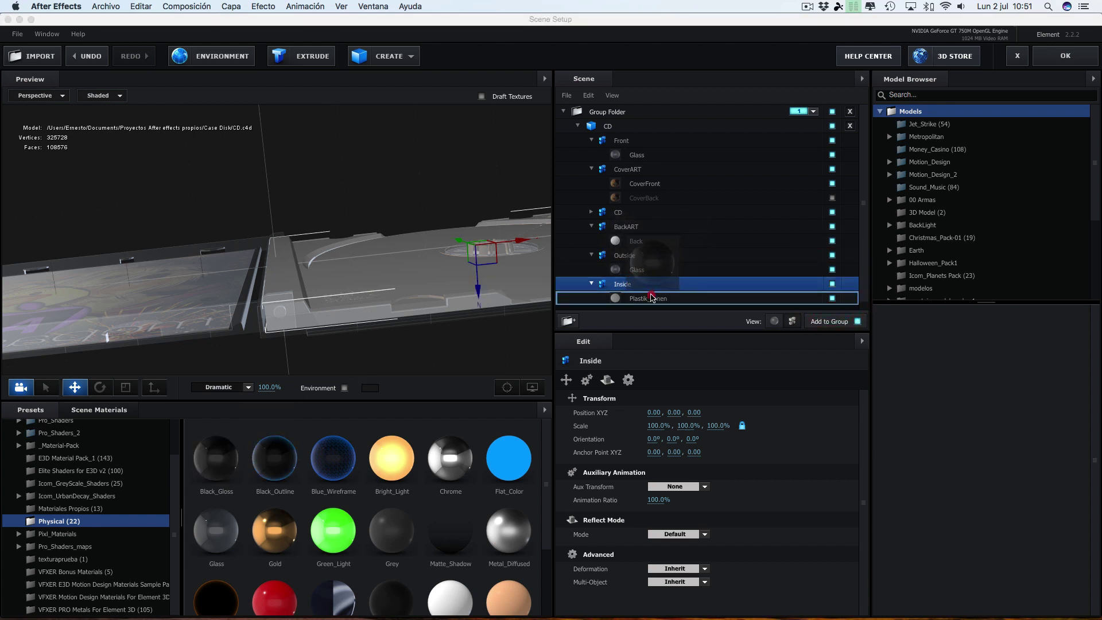
Drop the Black_Gloss preset onto Plastik_Innen under Inside and orbit the preview to check the tray
left_click_drag(299, 425, 649, 298)
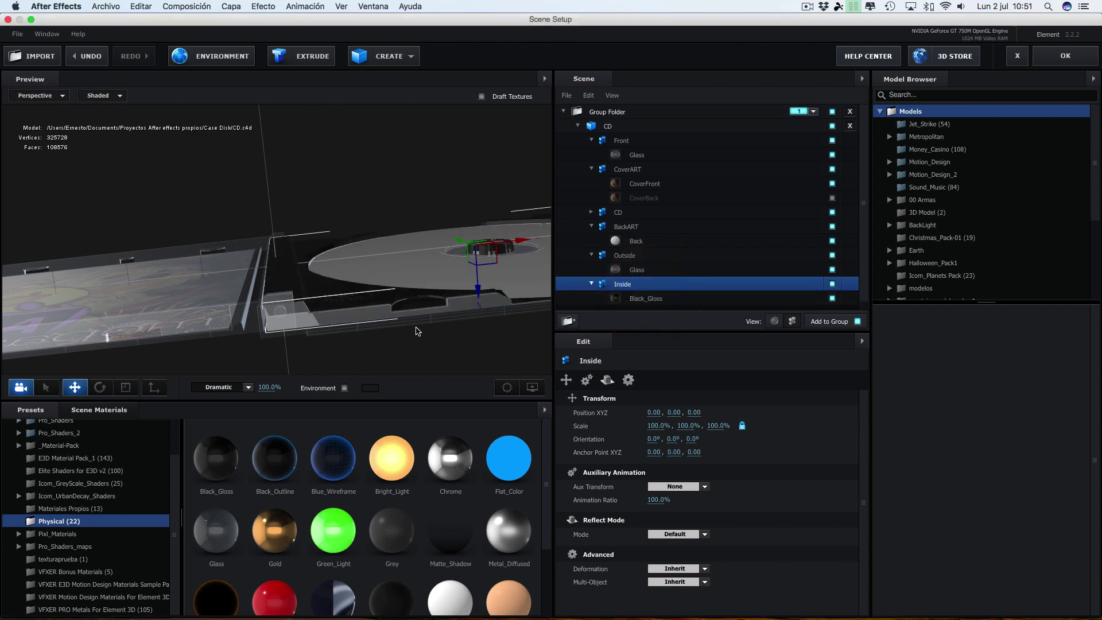
mouse_move(408, 321)
left_mouse_down()
mouse_move(417, 369)
mouse_move(408, 335)
left_mouse_up()
left_click(506, 388)
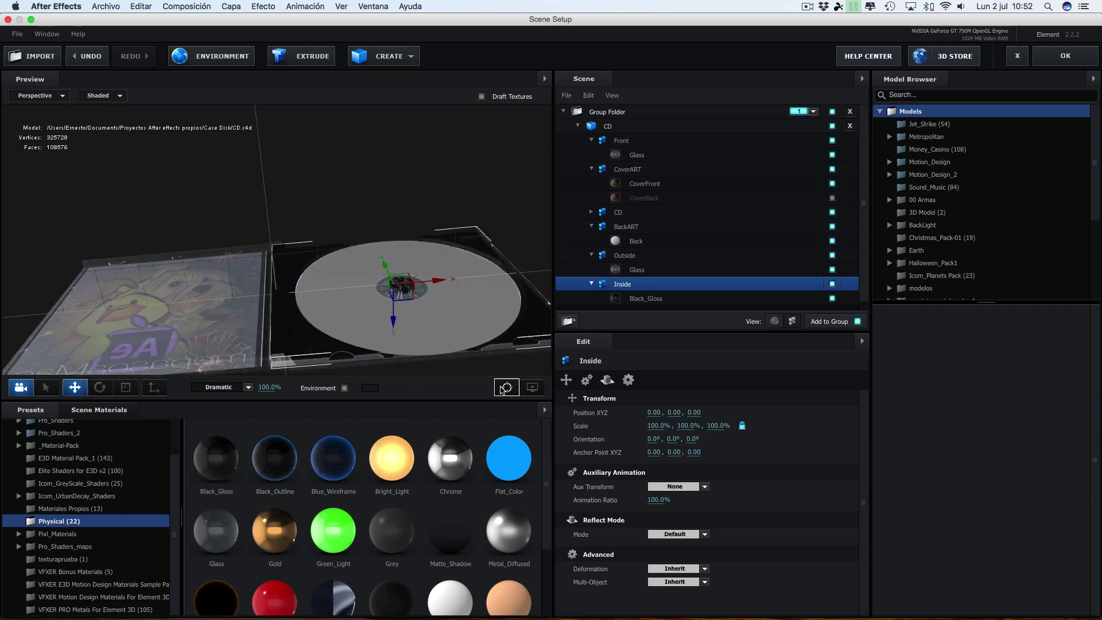
left_click_drag(395, 284, 379, 222)
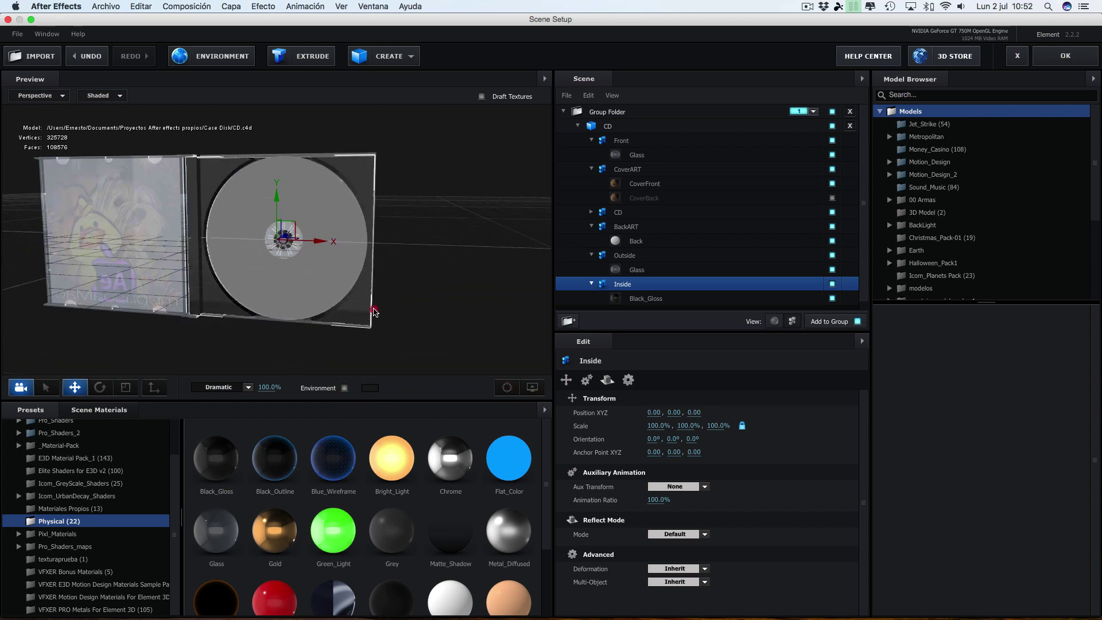
scroll(379, 222, "up", 5)
mouse_move(446, 179)
left_mouse_down()
mouse_move(417, 201)
mouse_move(460, 178)
left_mouse_up()
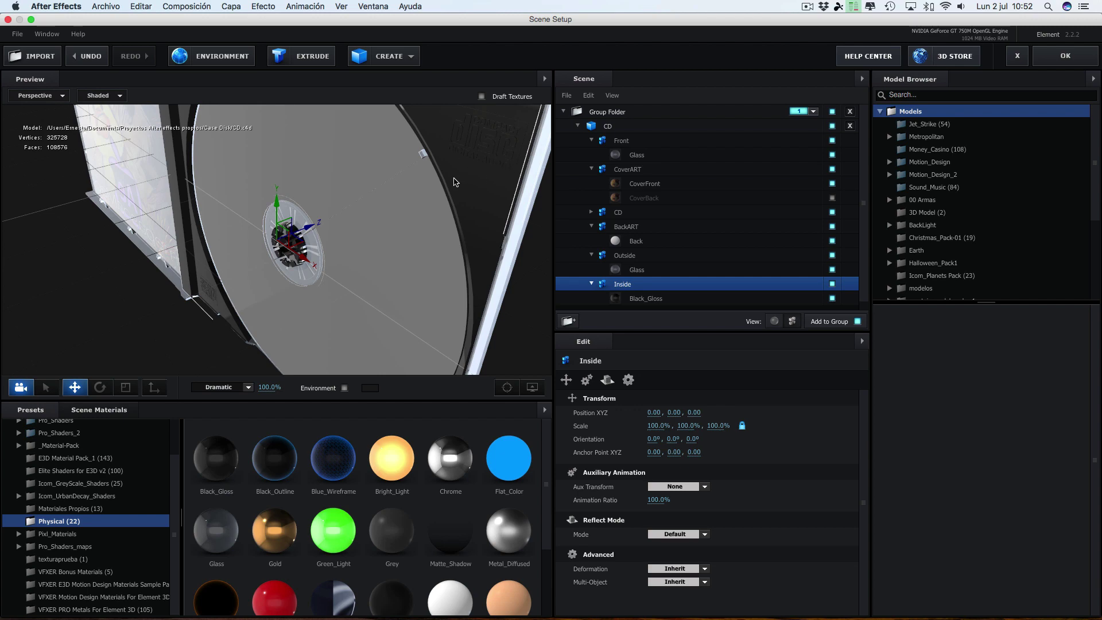
left_click_drag(395, 229, 460, 181)
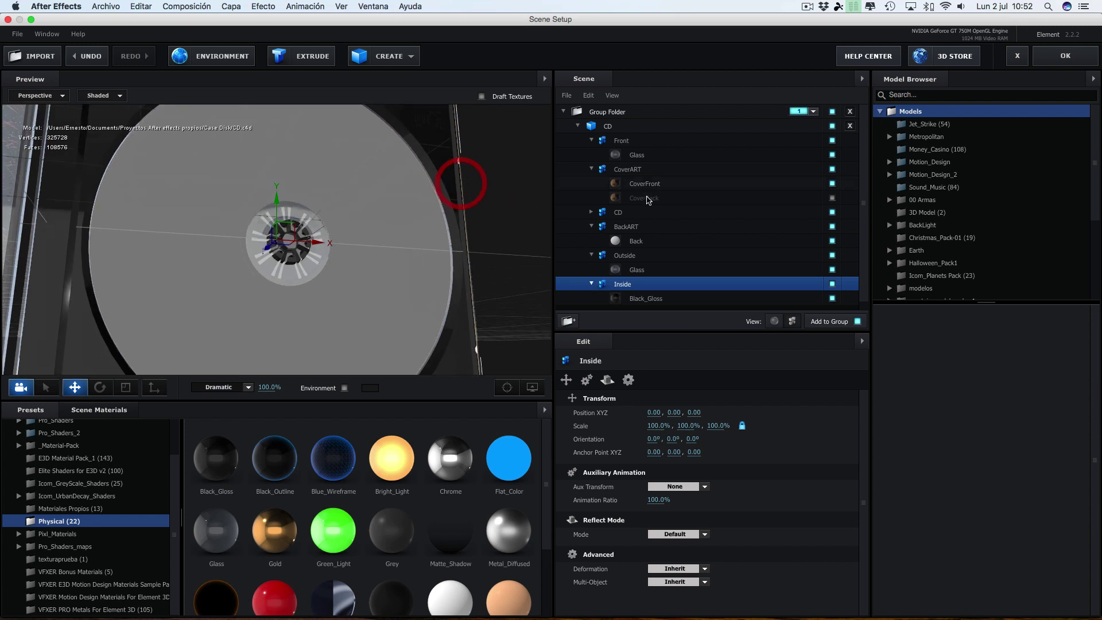
Set Black_Gloss Glossiness to 65% in the Textures tab and orbit the preview to inspect the tray
left_click(646, 299)
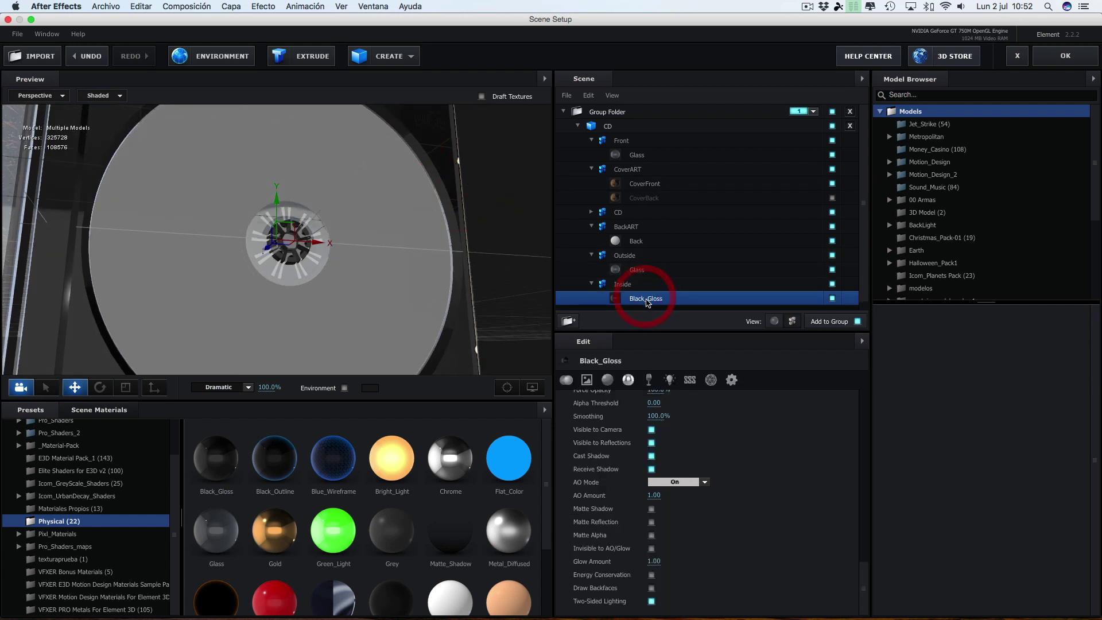
left_click(592, 387)
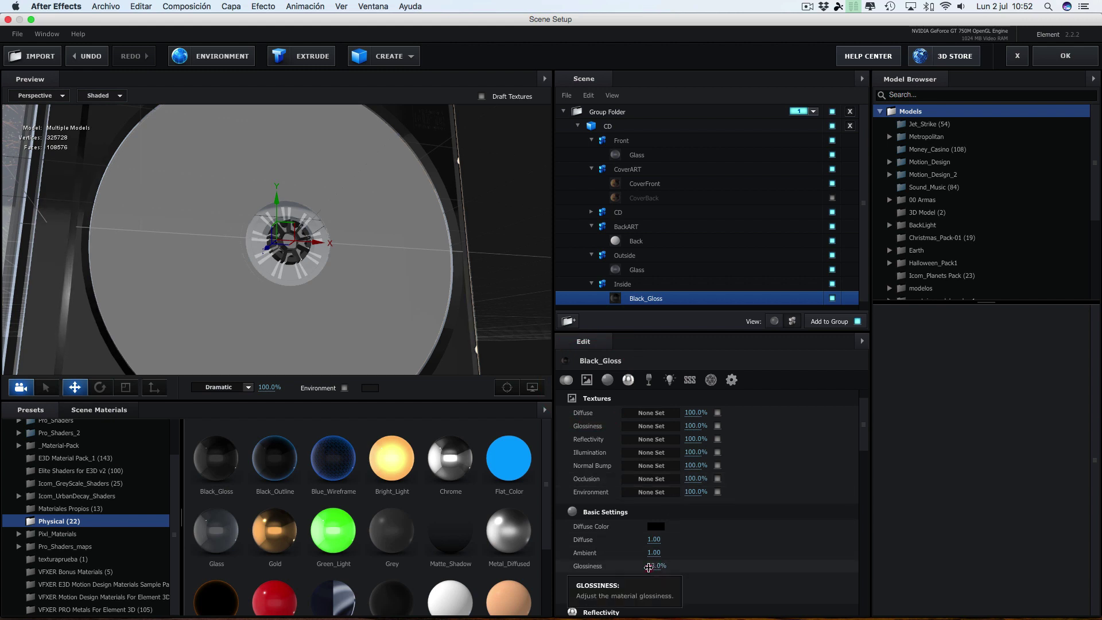
left_click(648, 568)
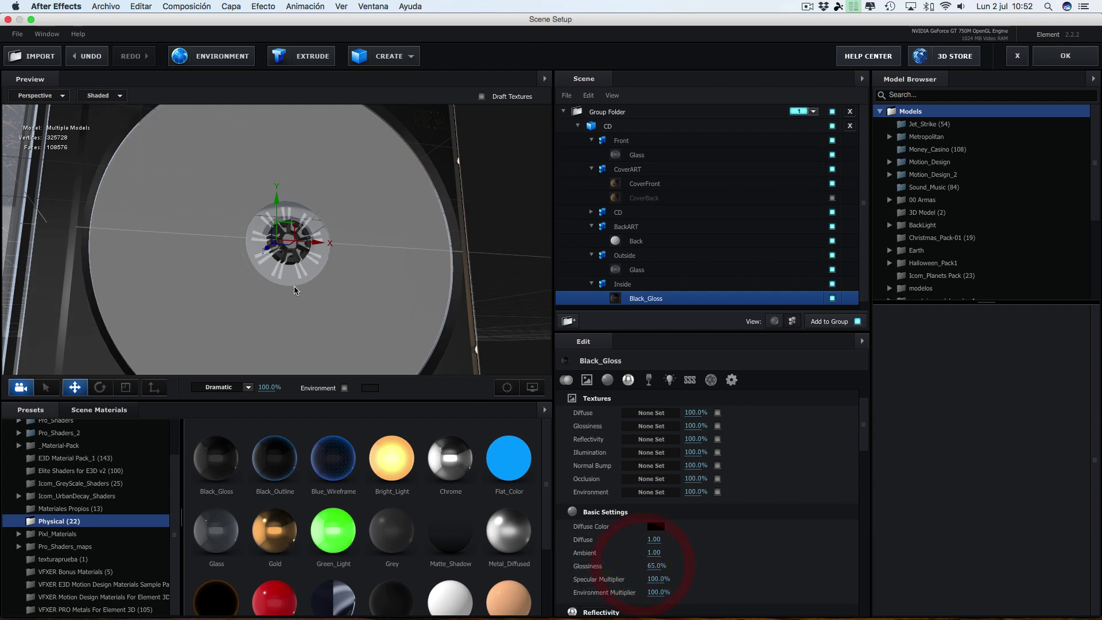
left_click_drag(273, 305, 275, 300)
mouse_move(425, 201)
left_mouse_down()
mouse_move(386, 237)
mouse_move(429, 165)
mouse_move(444, 190)
mouse_move(374, 249)
mouse_move(443, 180)
left_mouse_up()
scroll(489, 291, "down", 2)
mouse_move(489, 291)
left_mouse_down()
mouse_move(489, 248)
mouse_move(435, 279)
mouse_move(536, 251)
left_mouse_up()
scroll(617, 209, "down", 1)
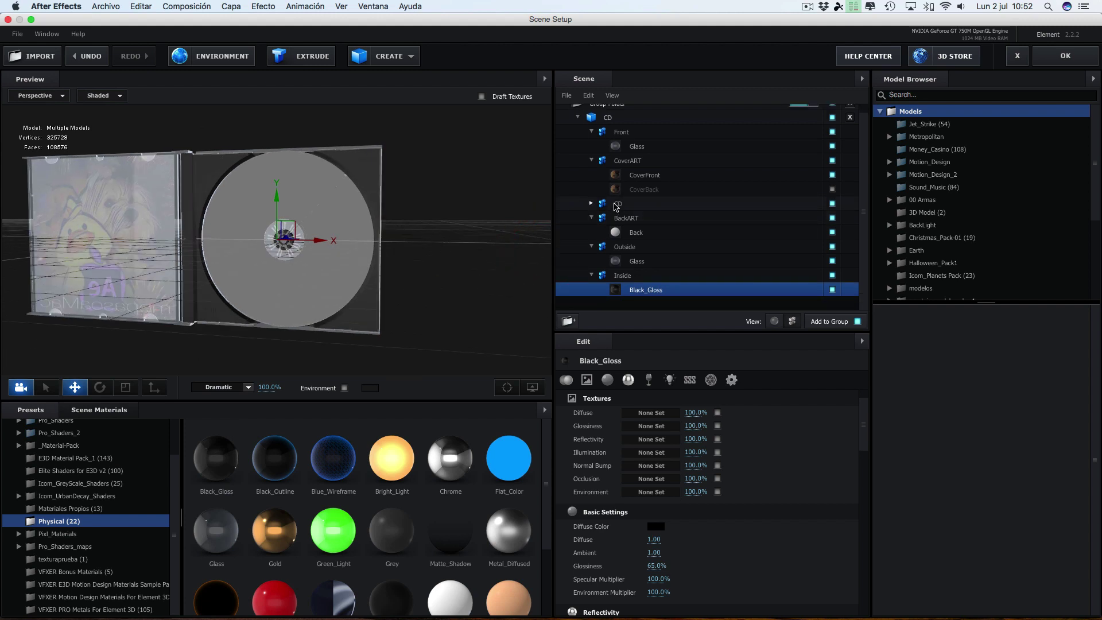
Assign Custom Layer 1 as the CD material's Diffuse texture and orbit the preview to inspect the logo disc
left_click(591, 204)
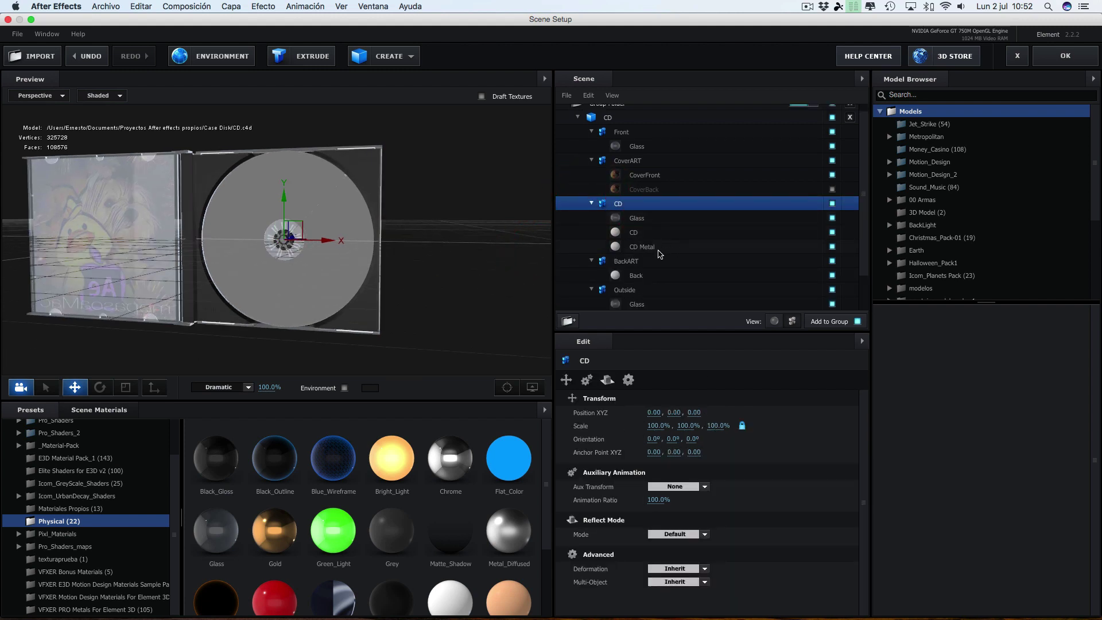
left_click(635, 234)
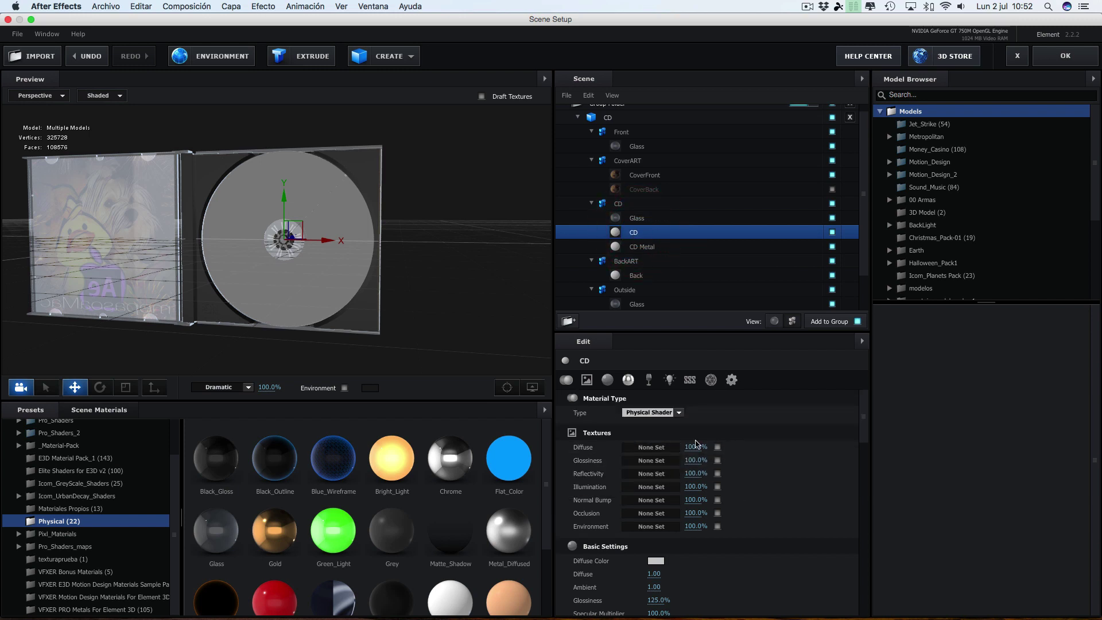
left_click(666, 447)
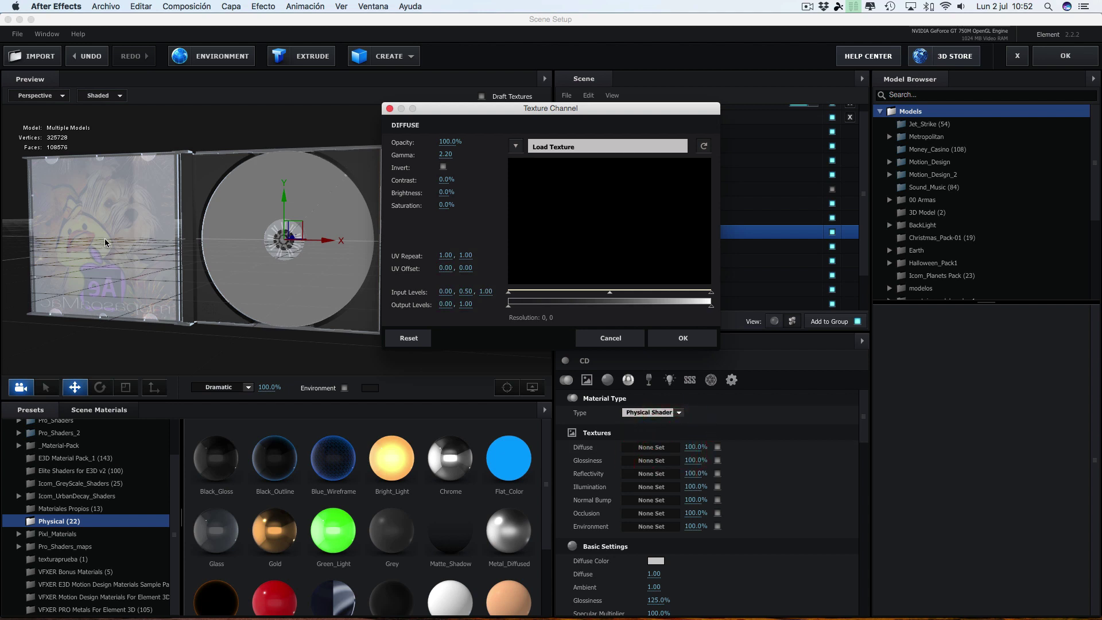
left_click(517, 146)
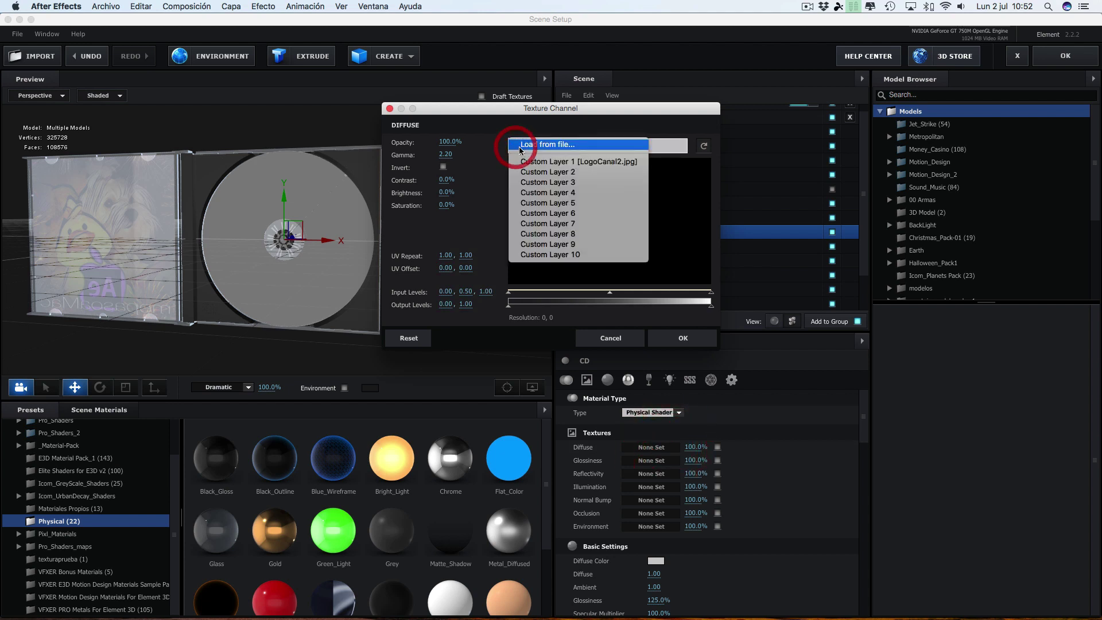
left_click(554, 167)
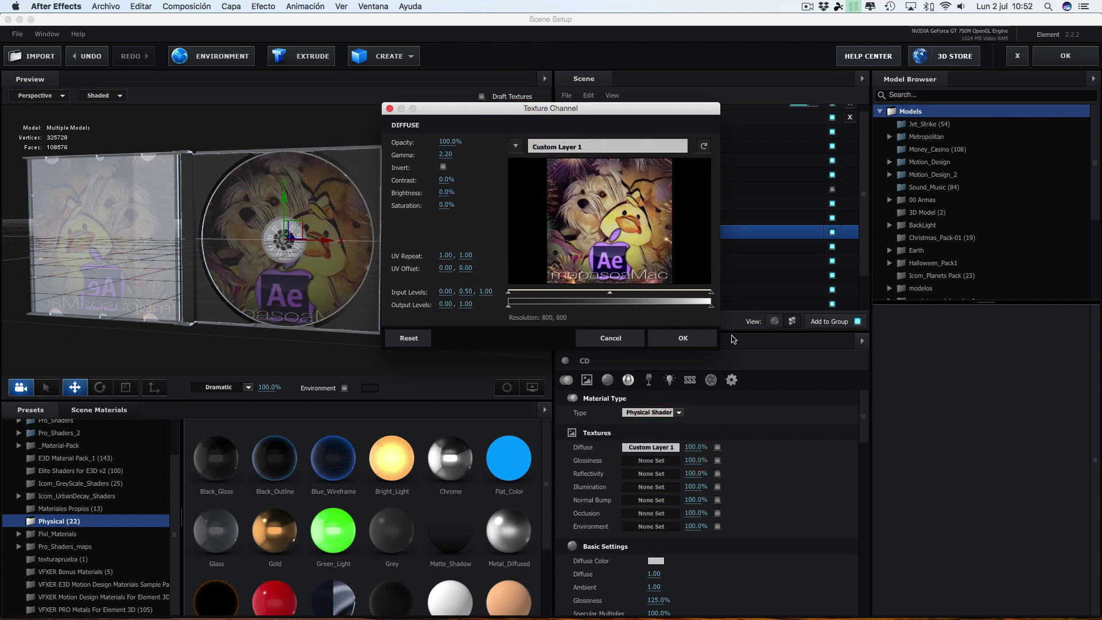
left_click(697, 338)
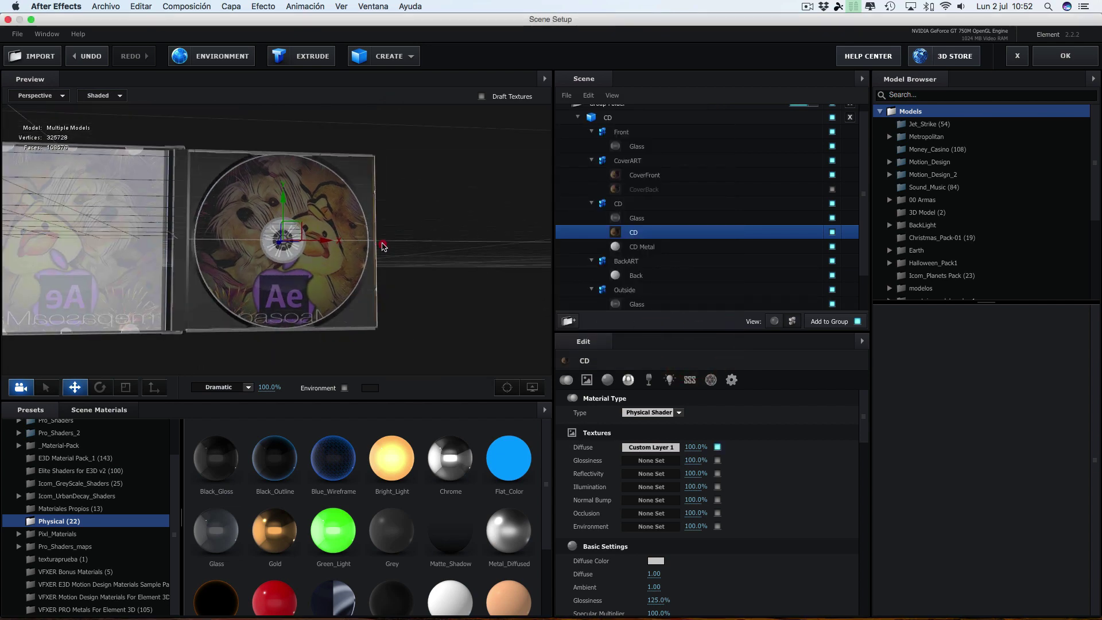
scroll(384, 247, "up", 5)
mouse_move(384, 246)
left_mouse_down()
mouse_move(369, 274)
mouse_move(341, 271)
left_mouse_up()
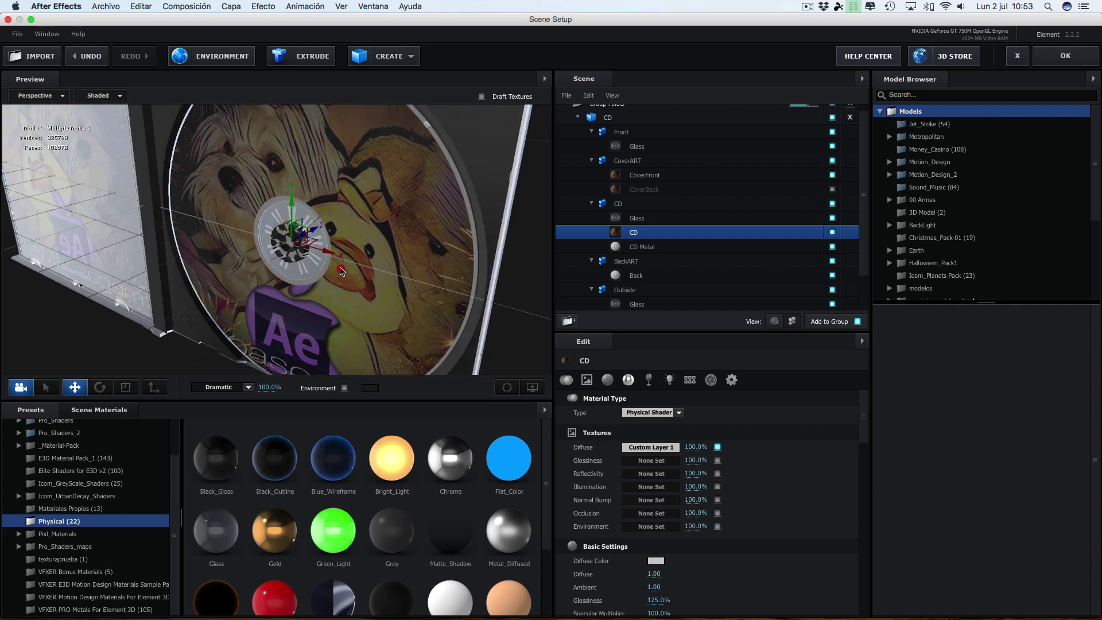
left_click_drag(341, 271, 426, 135)
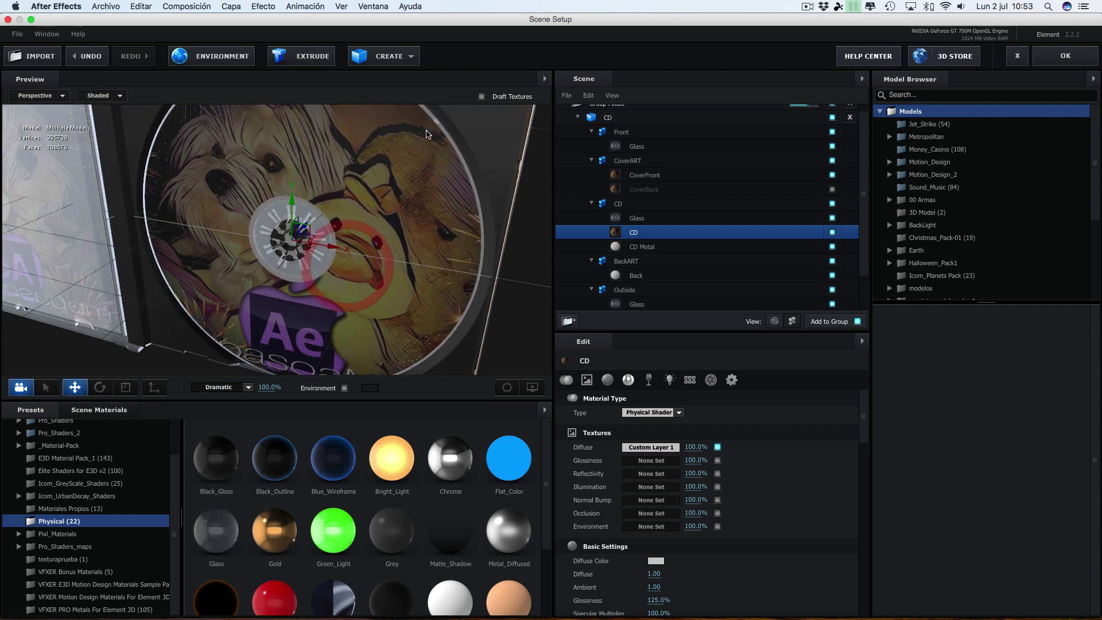
mouse_move(379, 268)
left_mouse_down()
mouse_move(401, 272)
mouse_move(422, 259)
left_mouse_up()
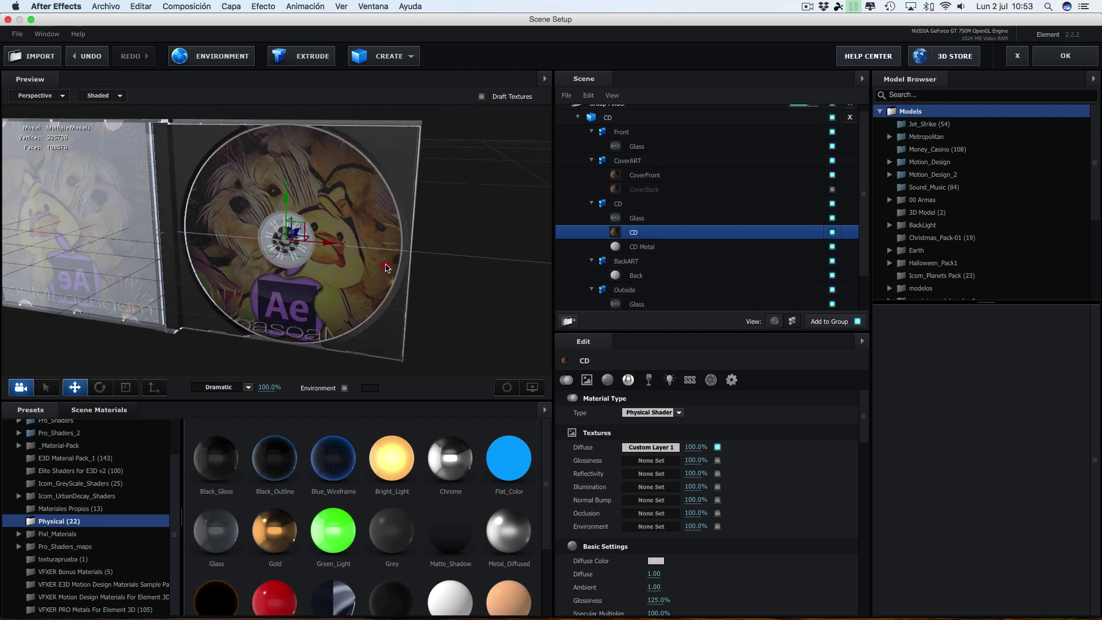
Drop the Chrome preset onto the CD Metal material and orbit the preview to check the hub
left_click(645, 248)
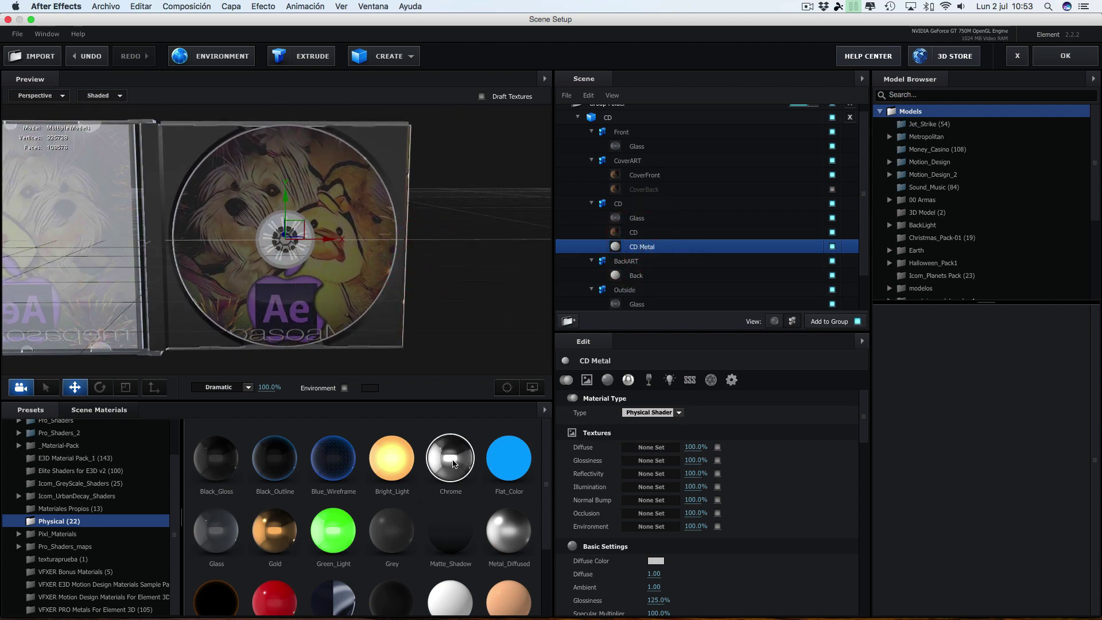
left_click_drag(453, 464, 654, 251)
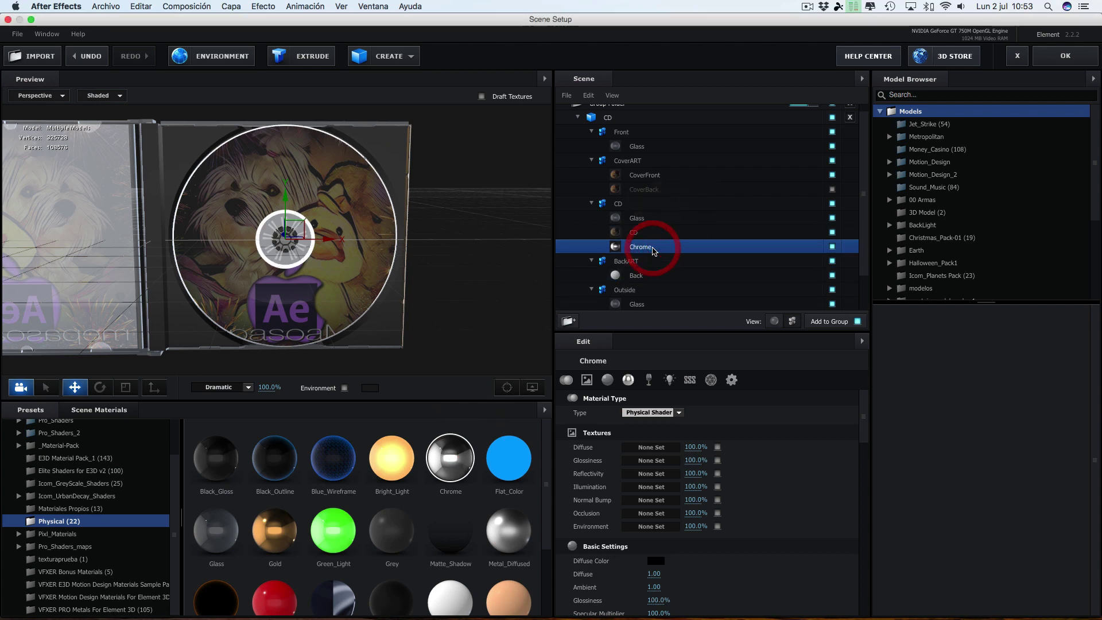
left_click_drag(464, 212, 340, 184)
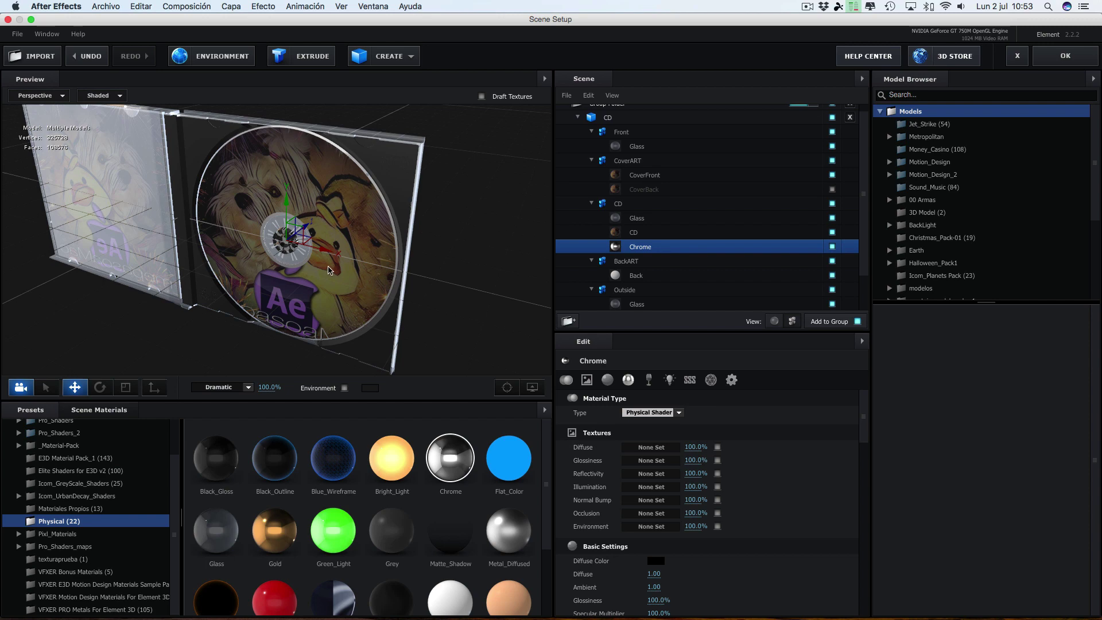
left_click_drag(330, 271, 375, 250)
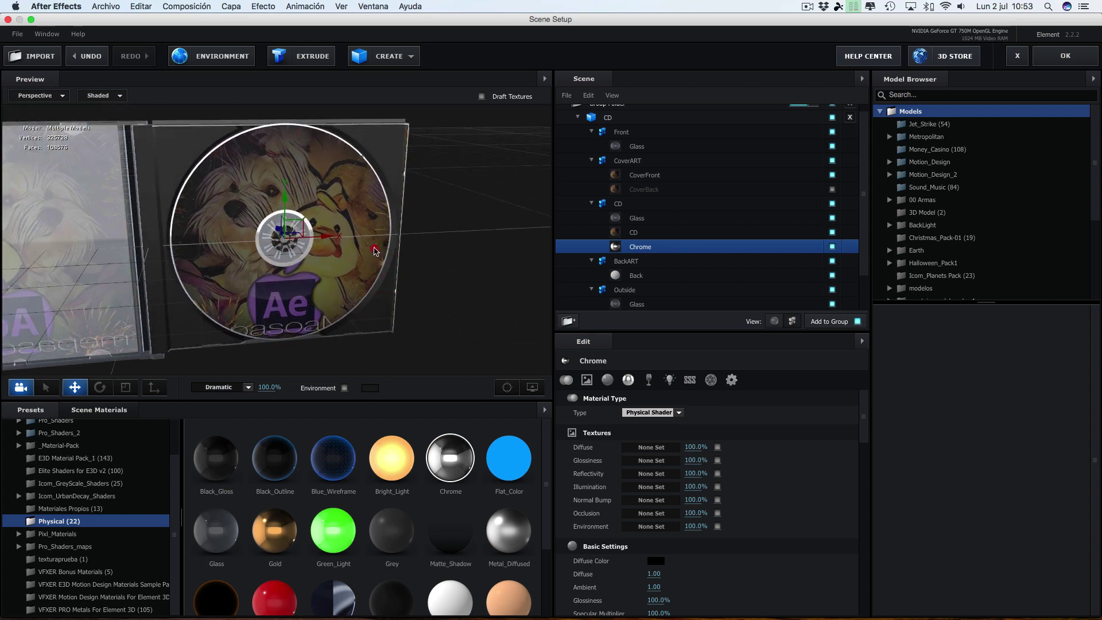
left_click_drag(375, 250, 520, 231)
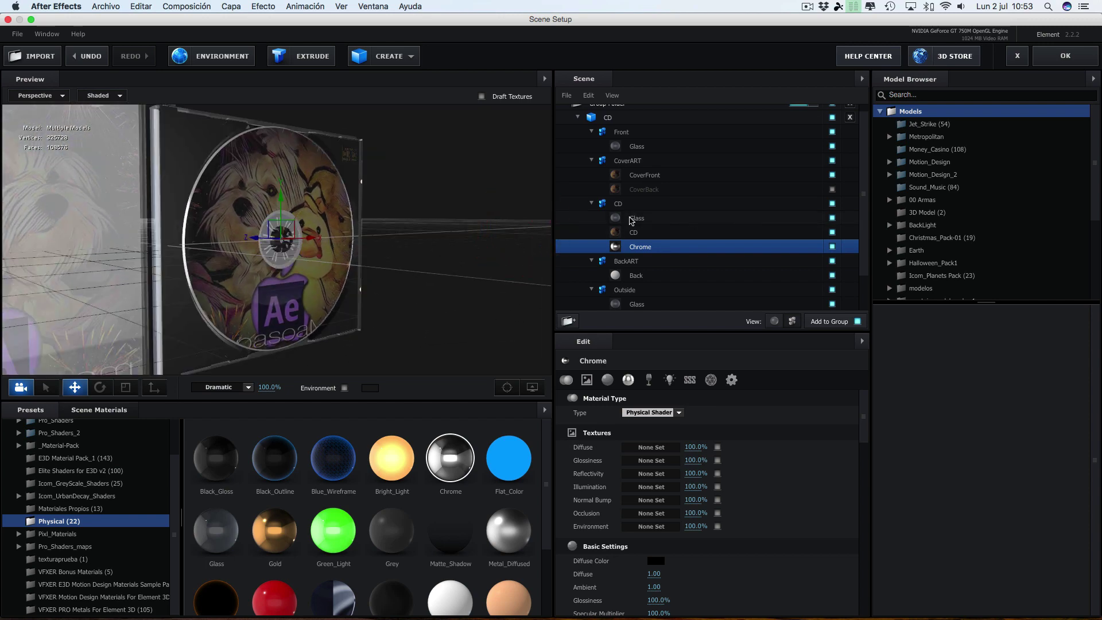
mouse_move(405, 240)
left_mouse_down()
mouse_move(283, 239)
mouse_move(353, 226)
left_mouse_up()
scroll(283, 239, "up", 5)
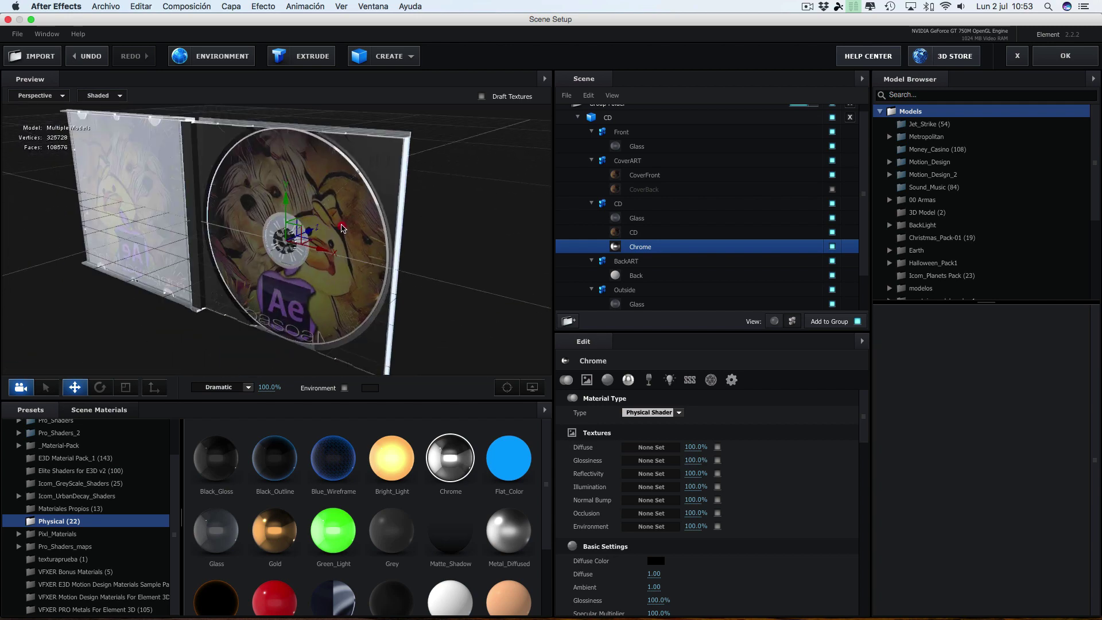
scroll(658, 256, "down", 3)
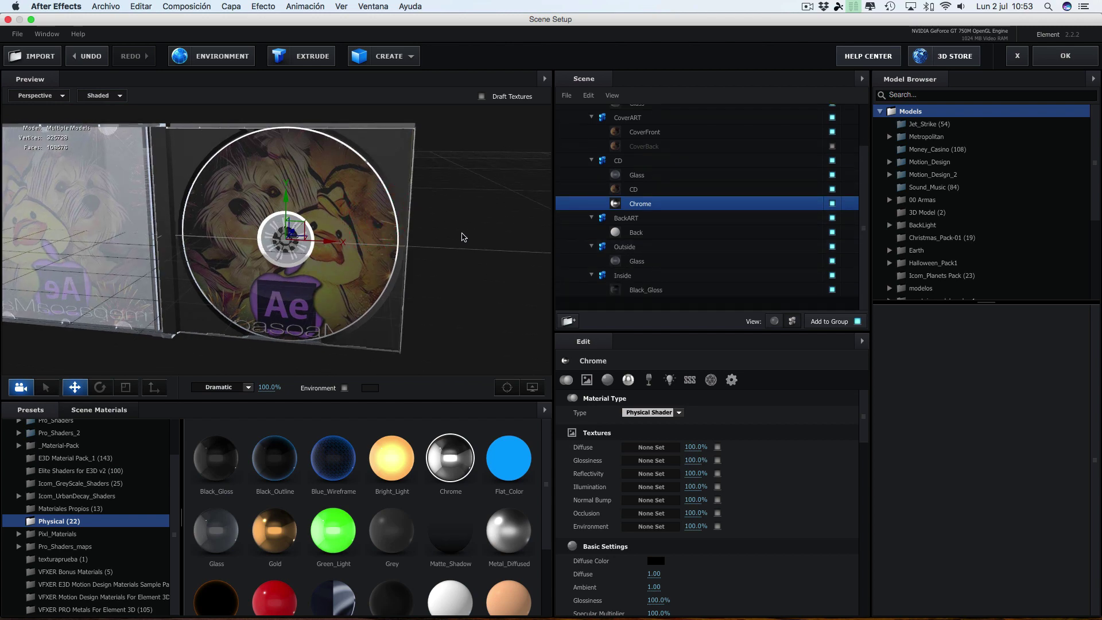
left_click_drag(464, 237, 398, 222)
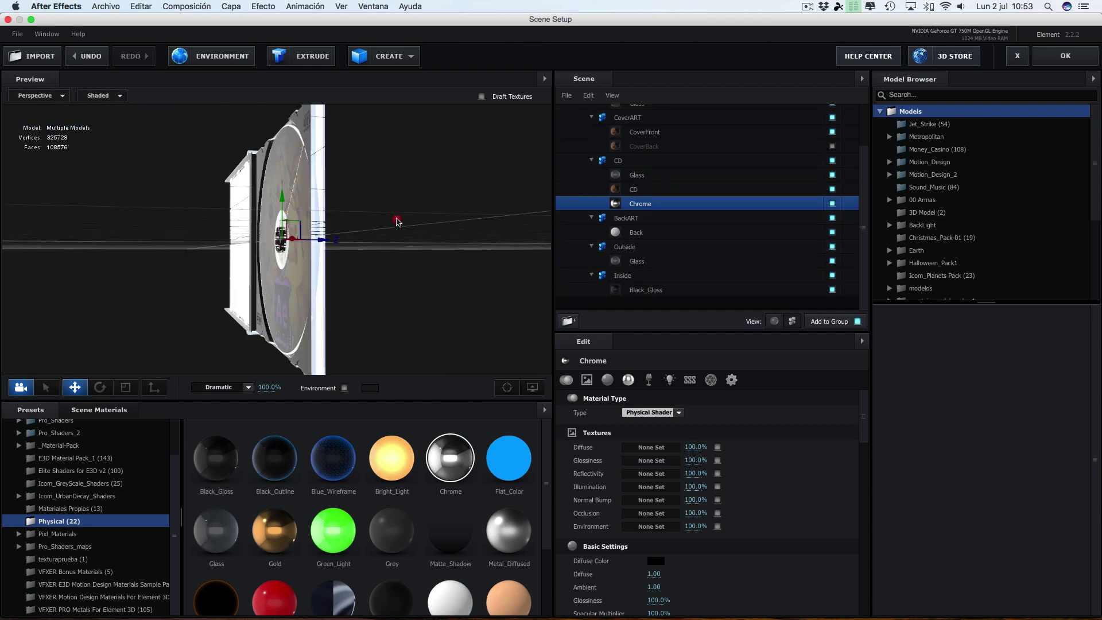
Set the Back material's Diffuse texture to Custom Layer 1 to show the photo logo
left_click(639, 232)
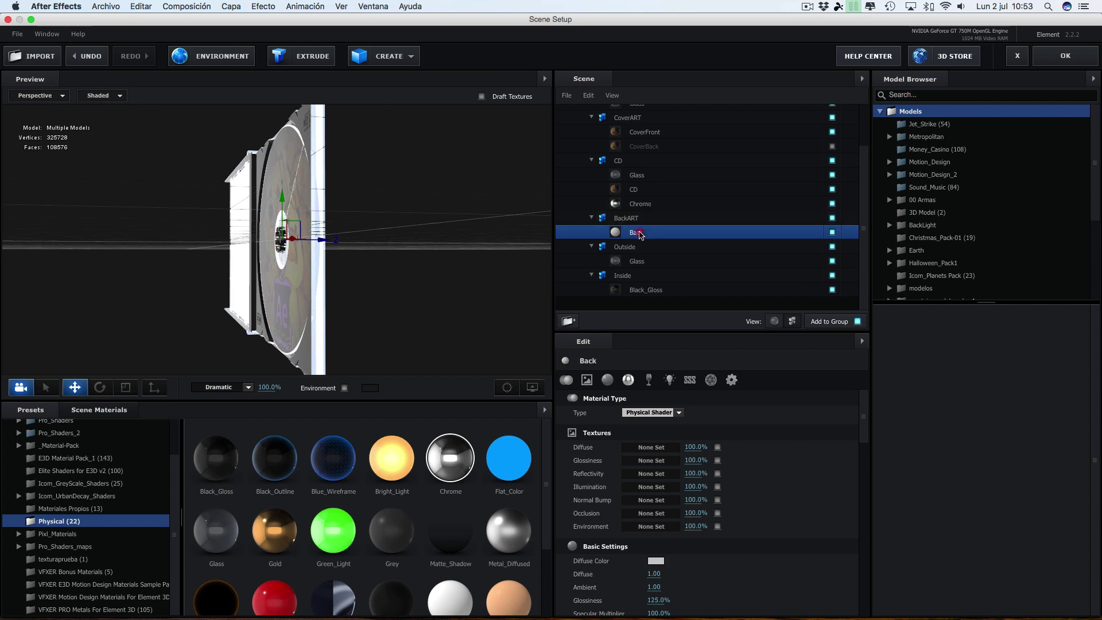
left_click_drag(476, 265, 411, 256)
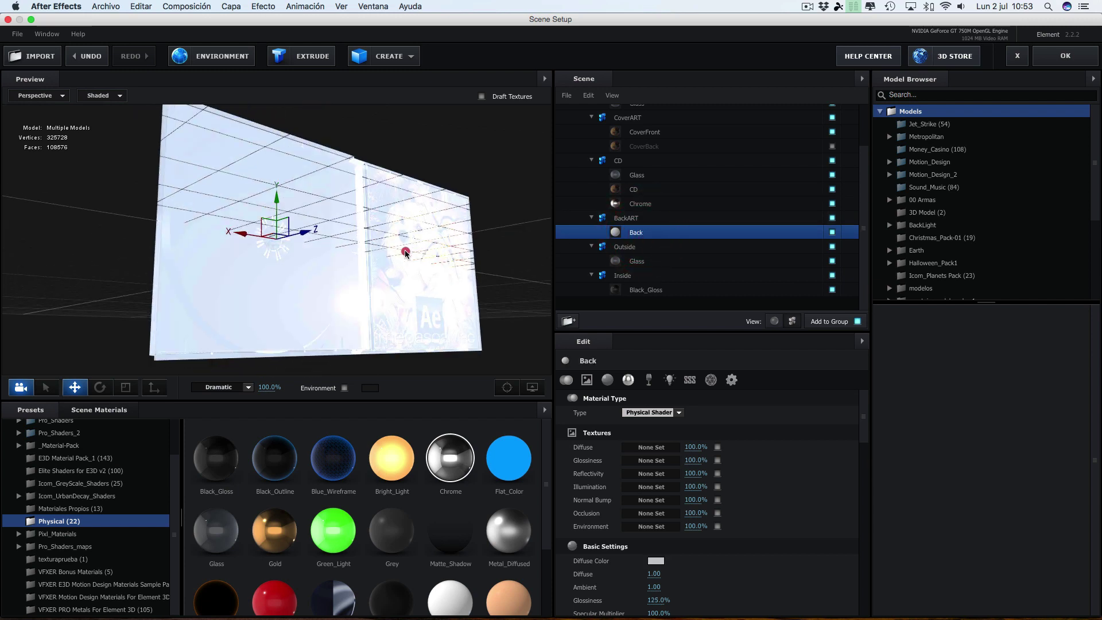
left_click(658, 448)
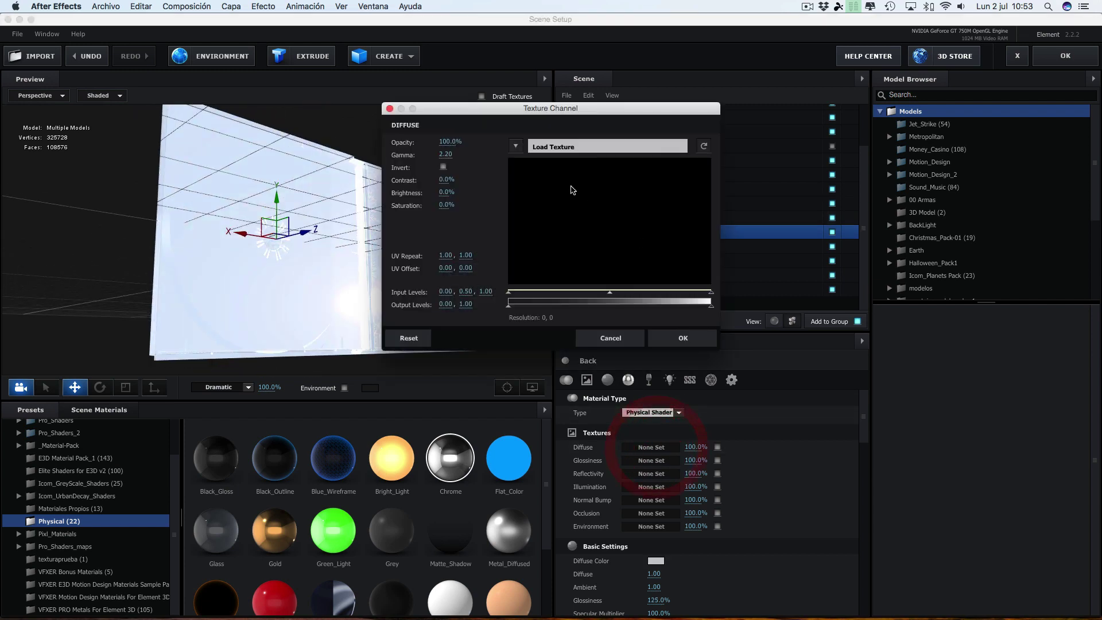
left_click(516, 147)
left_click(548, 157)
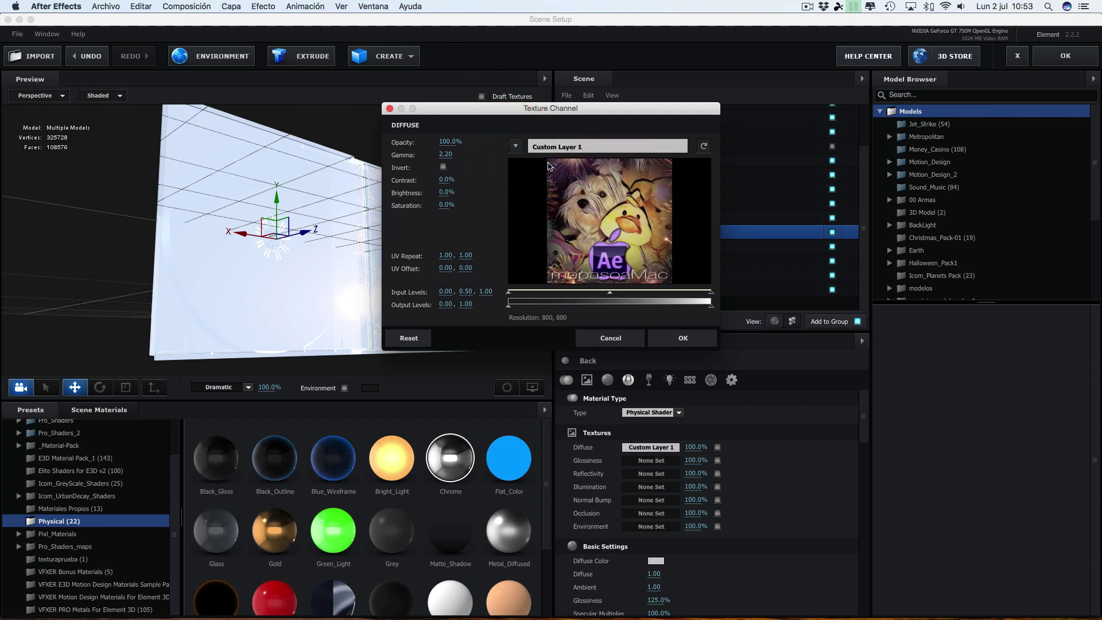
left_click(673, 338)
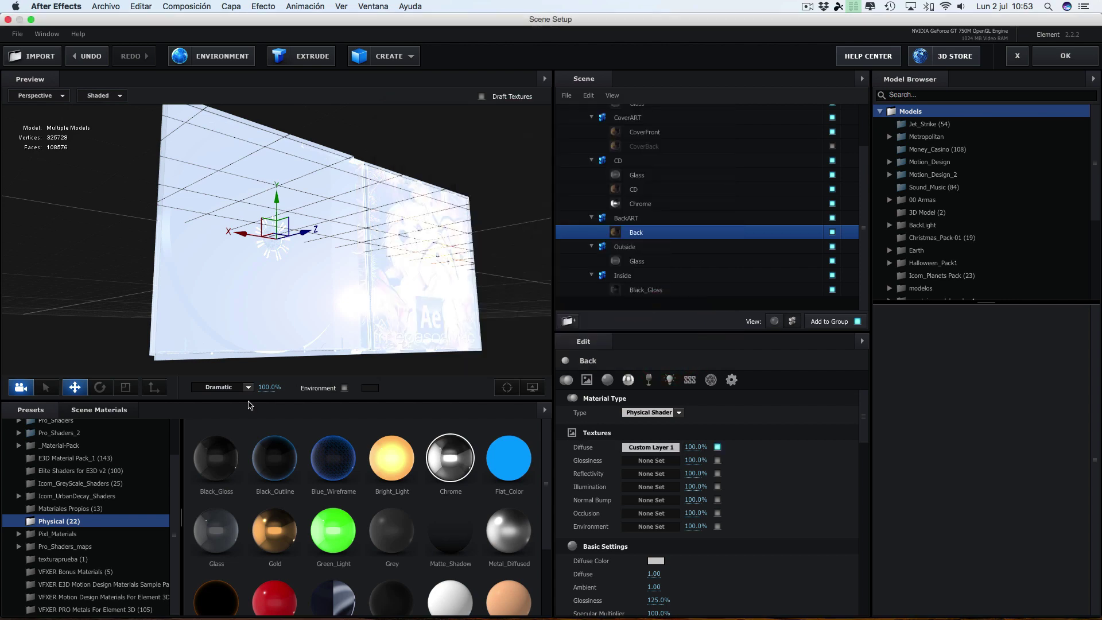
mouse_move(384, 323)
left_mouse_down()
mouse_move(379, 303)
mouse_move(394, 316)
left_mouse_up()
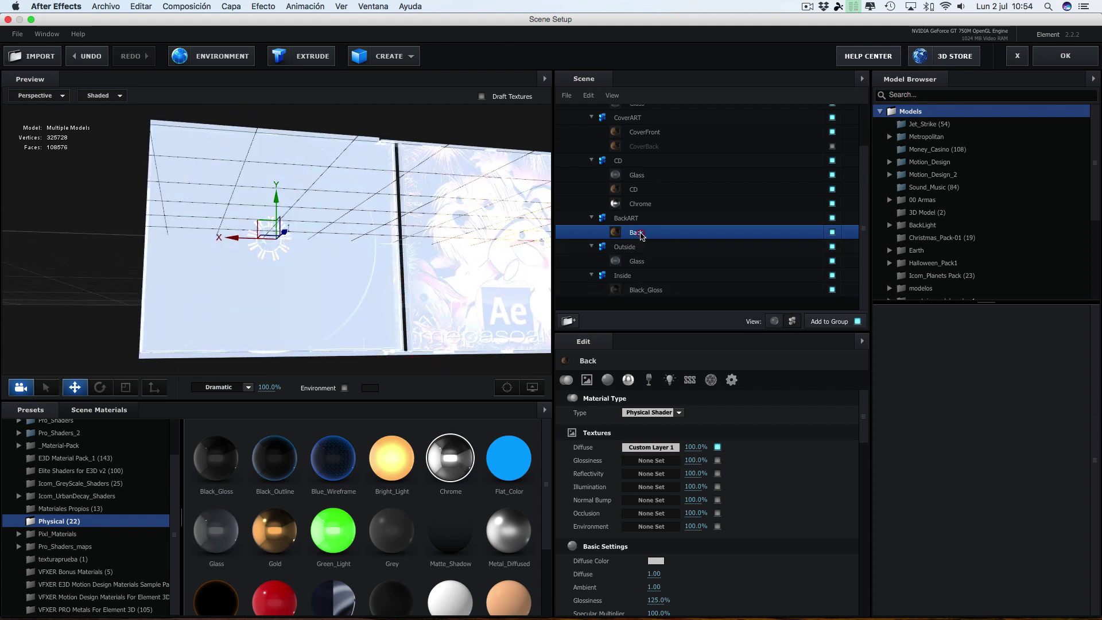
Enable Draw Backfaces for the Back material and orbit the preview to check the case
left_click_drag(864, 425, 877, 616)
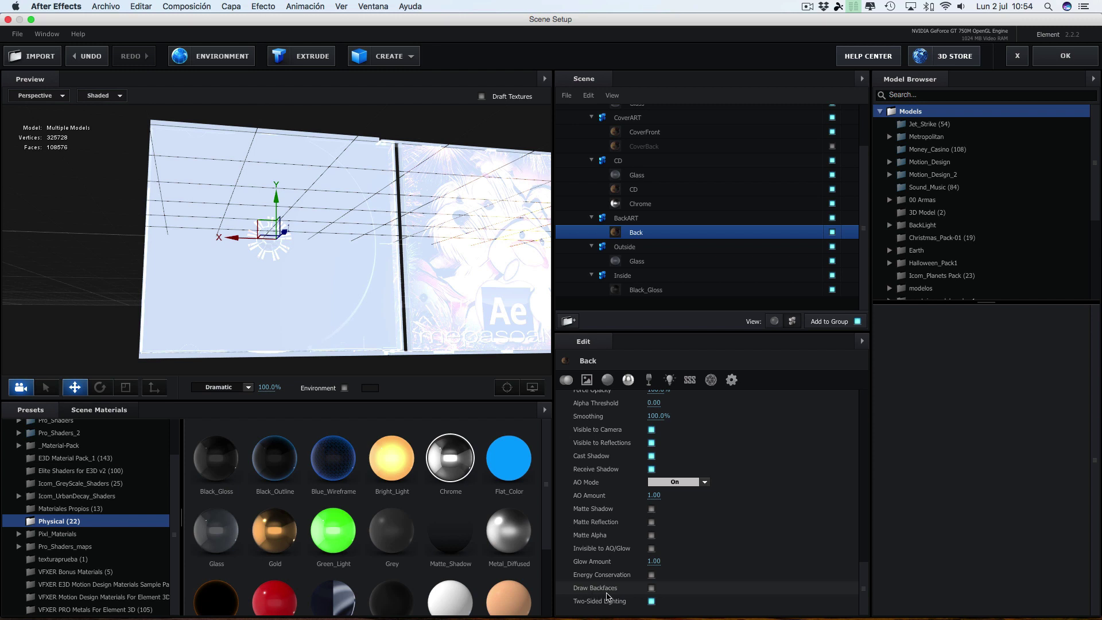
left_click(652, 588)
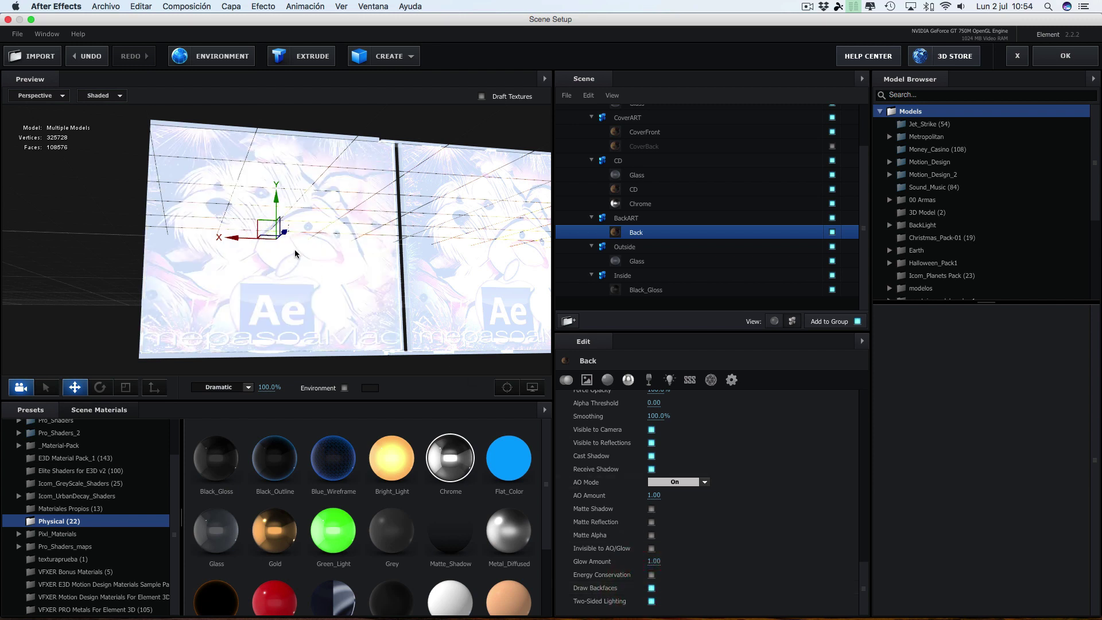
left_click(652, 588)
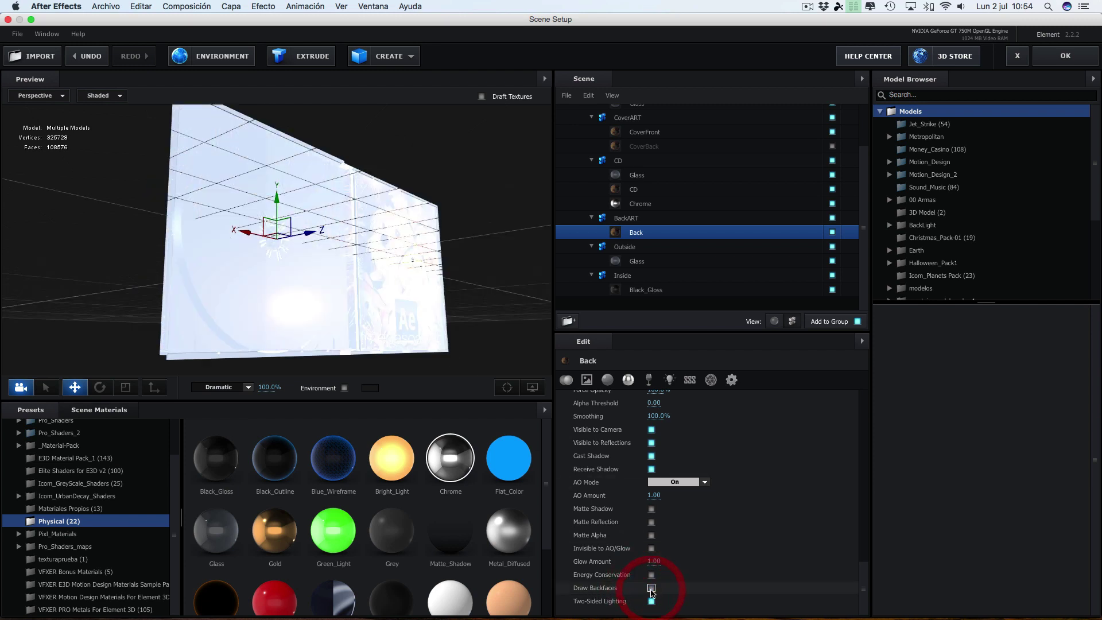
left_click(652, 589)
left_click_drag(390, 270, 242, 270)
mouse_move(226, 288)
left_mouse_down()
mouse_move(99, 280)
mouse_move(245, 244)
mouse_move(469, 251)
left_mouse_up()
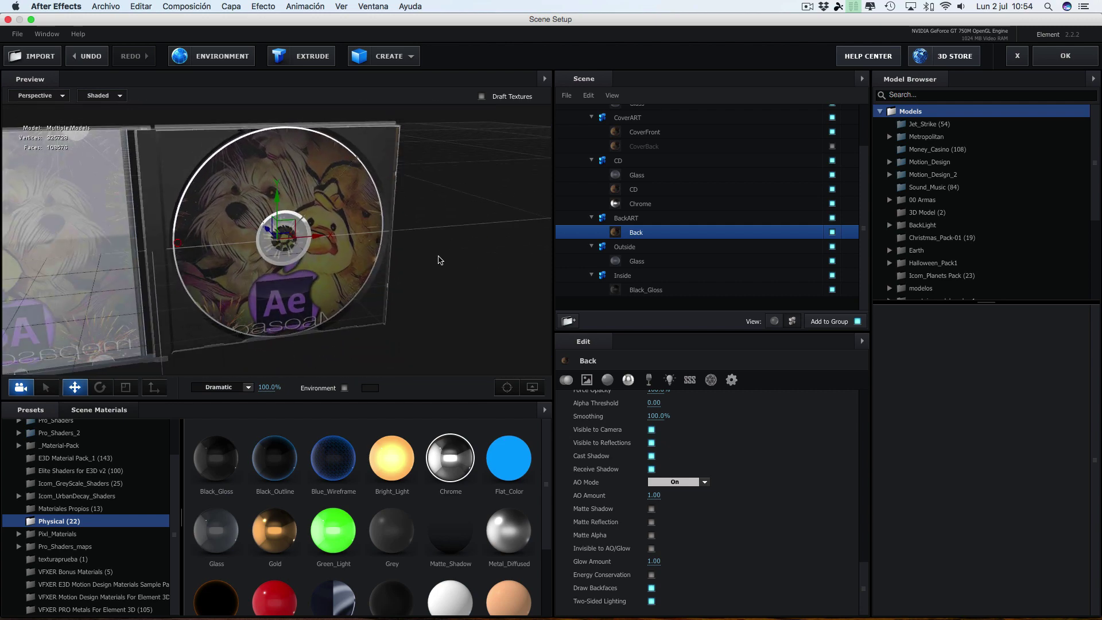
left_click_drag(469, 251, 411, 263)
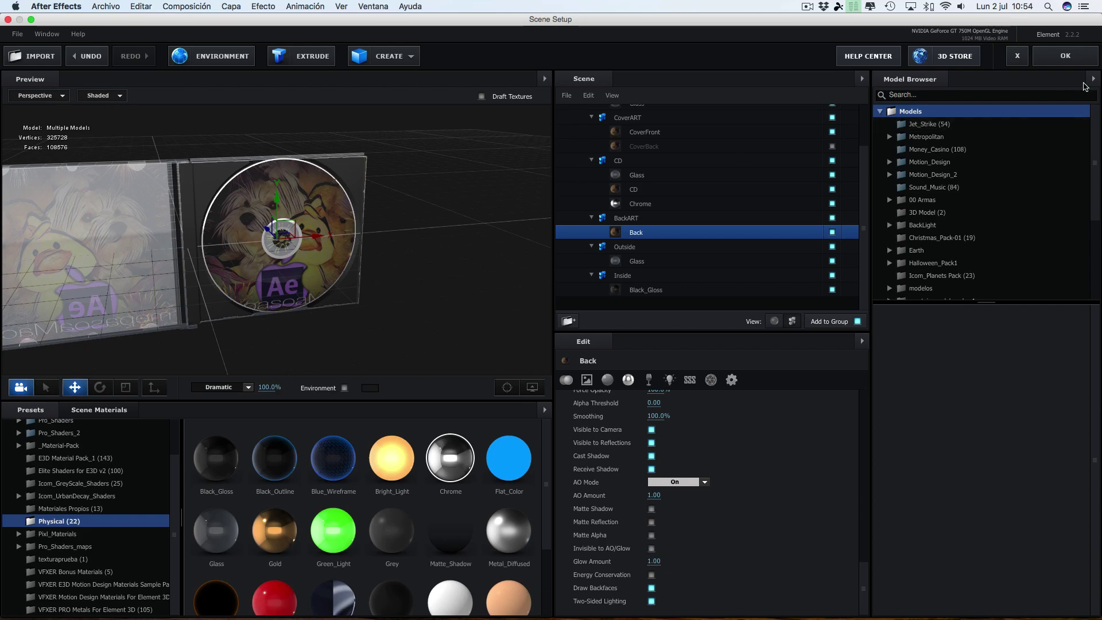
Close Scene Setup with OK, then create a Cámara 1 camera layer with the 35 mm preset
left_click(1081, 60)
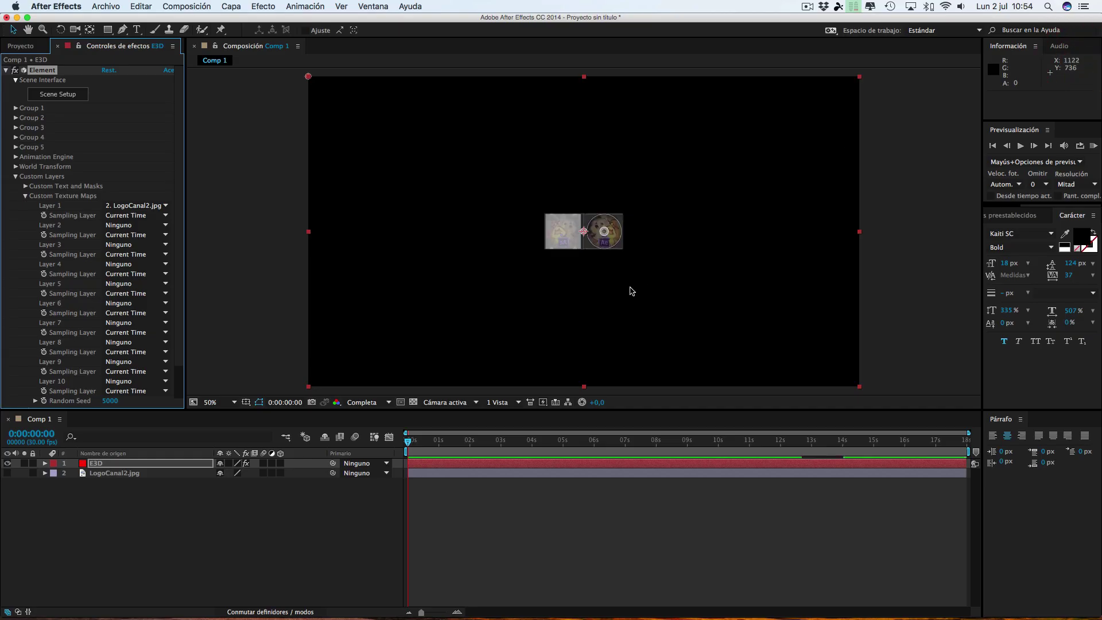
left_click(233, 7)
mouse_move(241, 21)
left_click(480, 56)
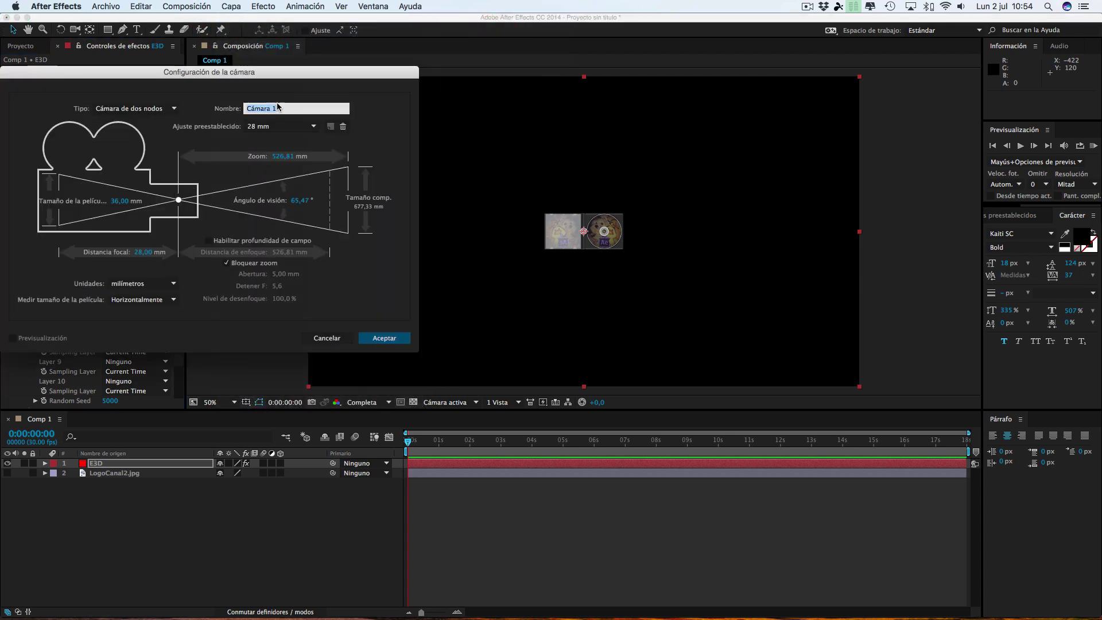
left_click(272, 129)
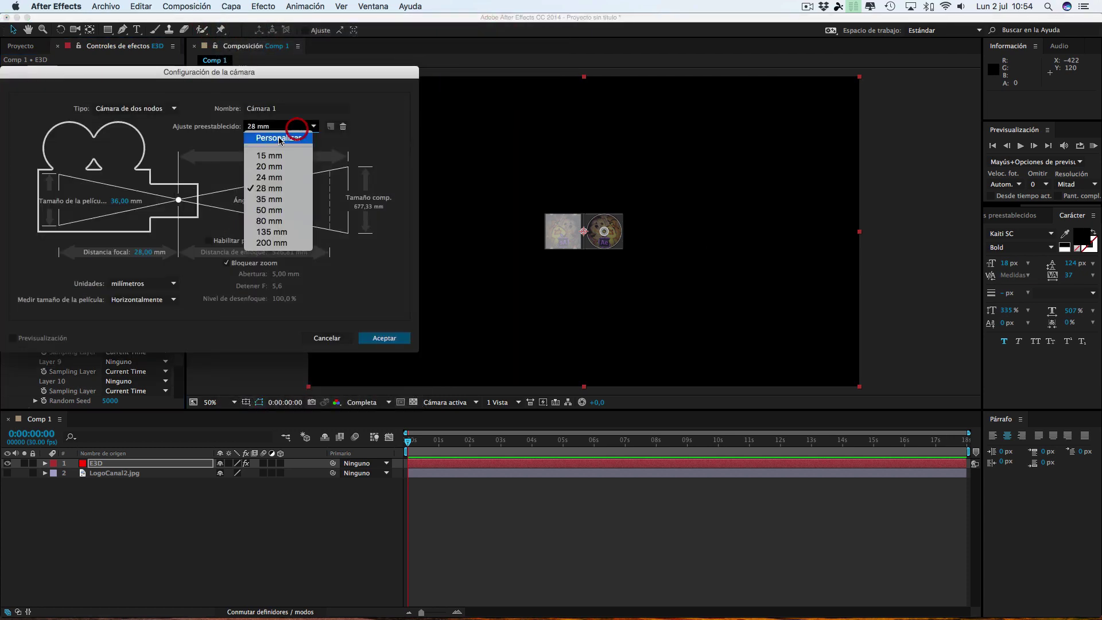
left_click(264, 201)
left_click(383, 338)
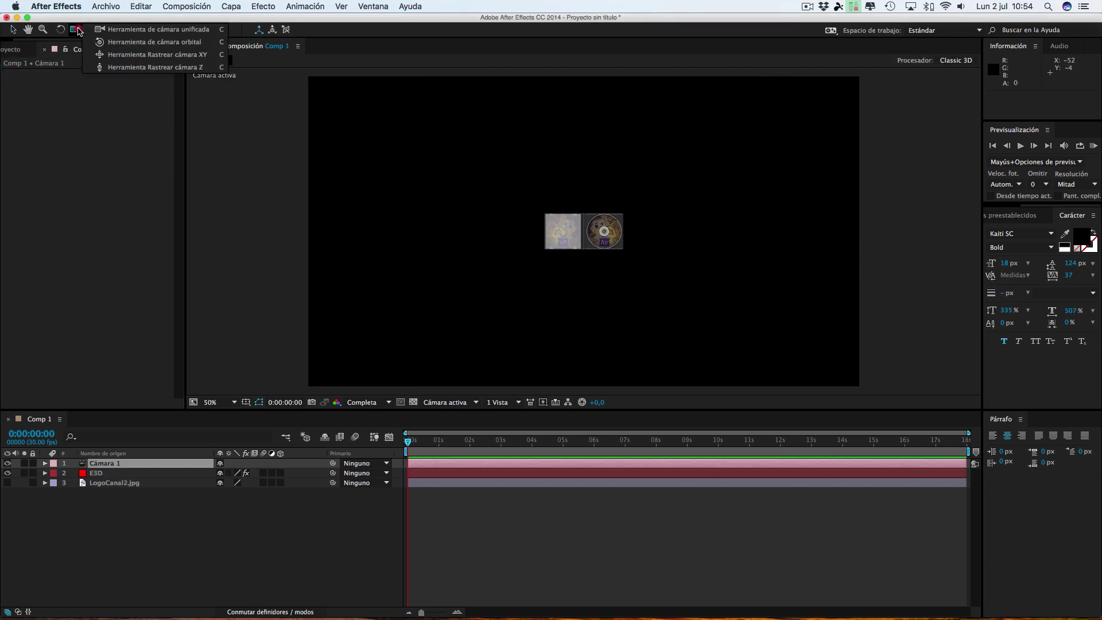
Dolly Cámara 1 toward the CD case with Track Z, then orbit it to a tilted view
left_click_drag(79, 32, 123, 69)
left_click_drag(648, 310, 677, 128)
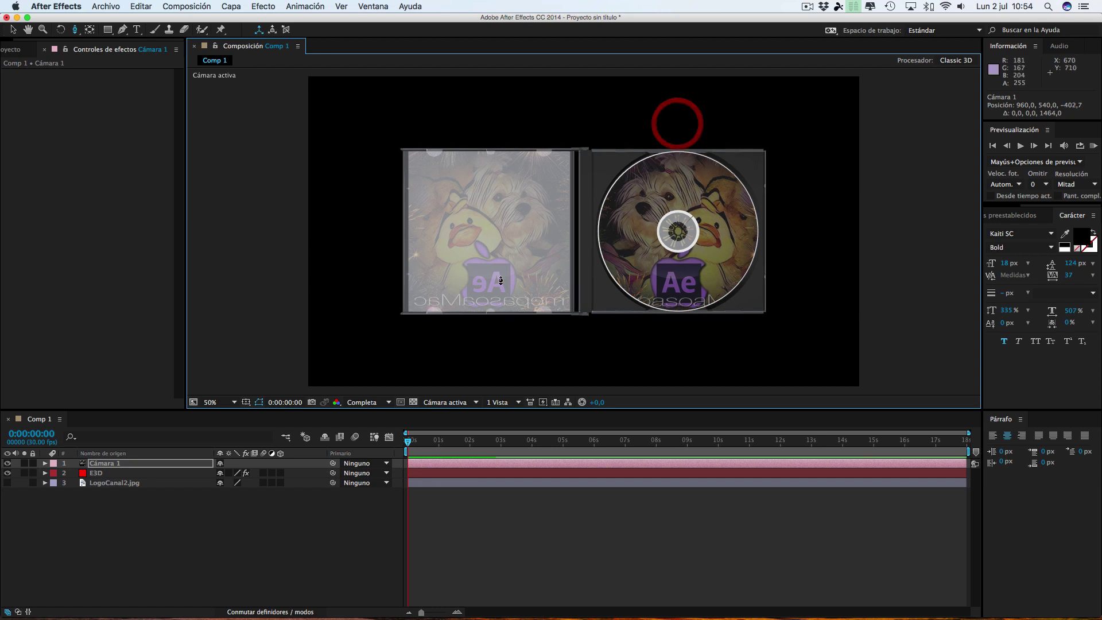
key("period")
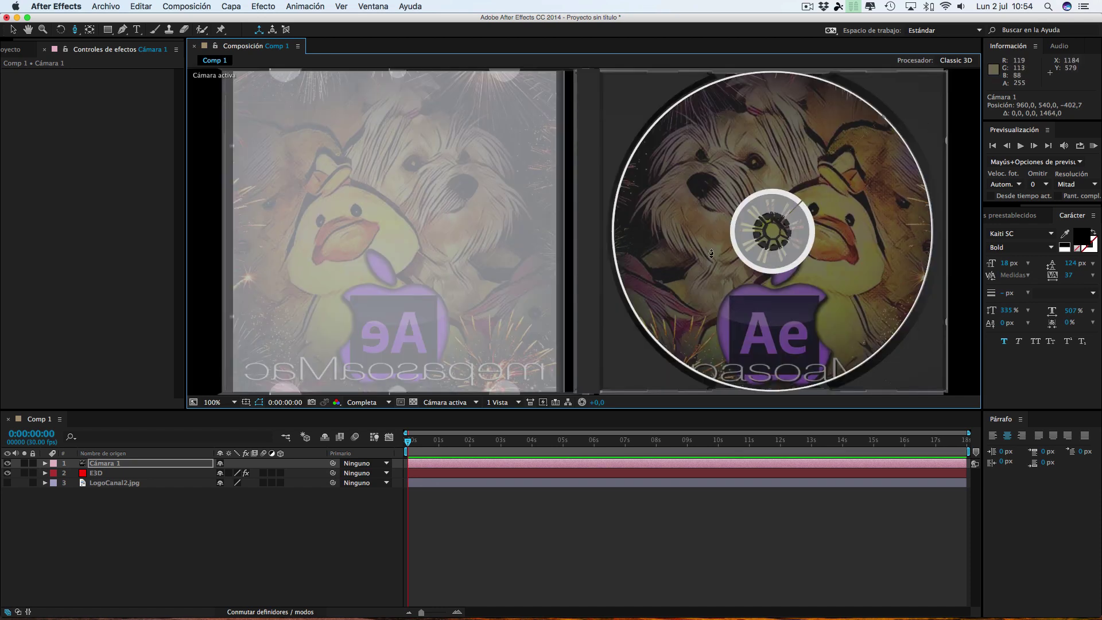
key("comma")
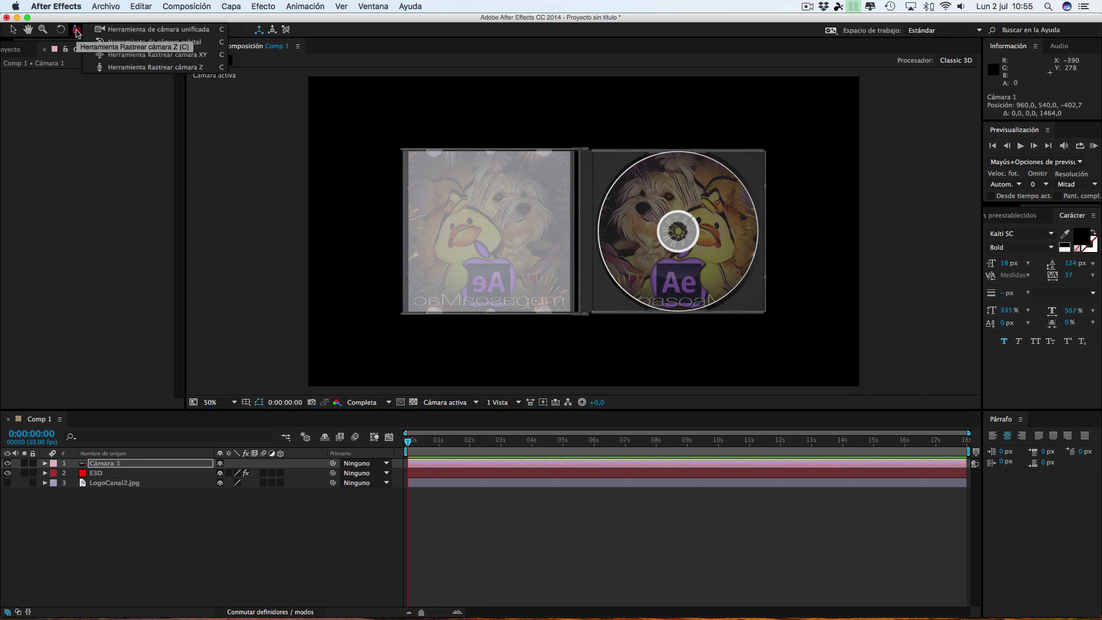
left_click_drag(76, 33, 115, 52)
mouse_move(529, 188)
left_mouse_down()
mouse_move(659, 188)
mouse_move(706, 232)
mouse_move(616, 187)
mouse_move(709, 186)
mouse_move(556, 186)
left_mouse_up()
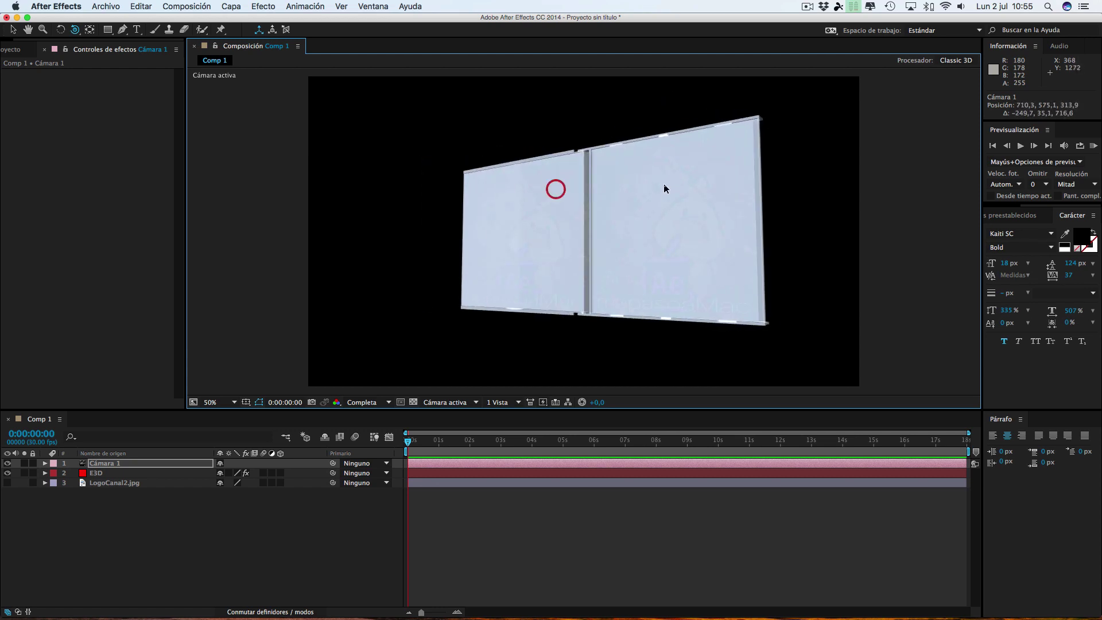
Under Render Settings > Lighting, try the Dramatic preset and orbit Cámara 1 around the case
left_click(104, 473)
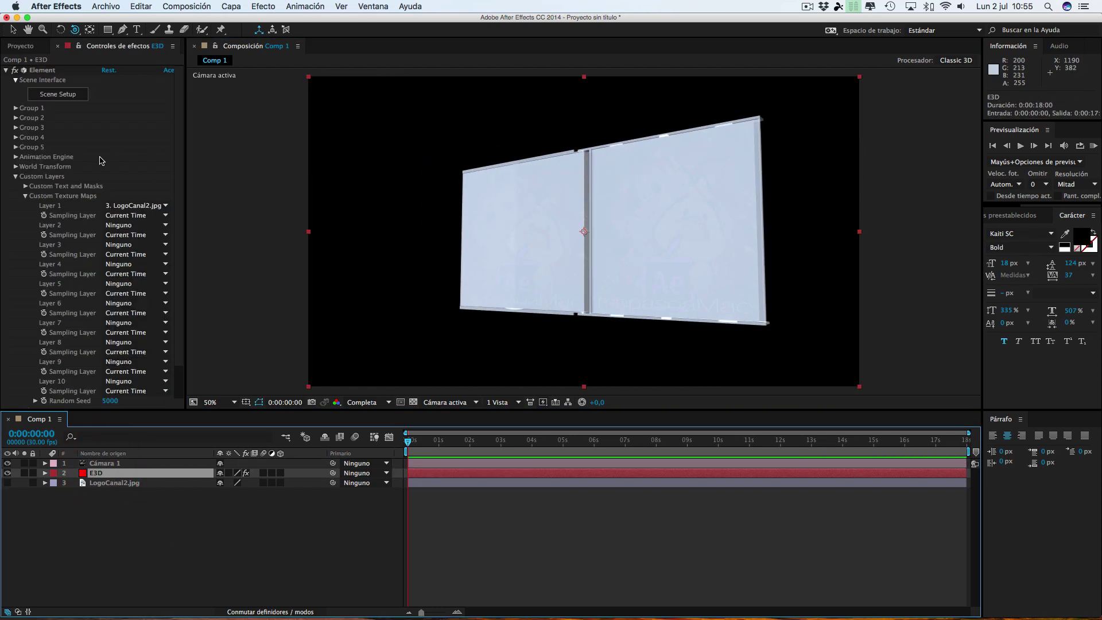
left_click(17, 176)
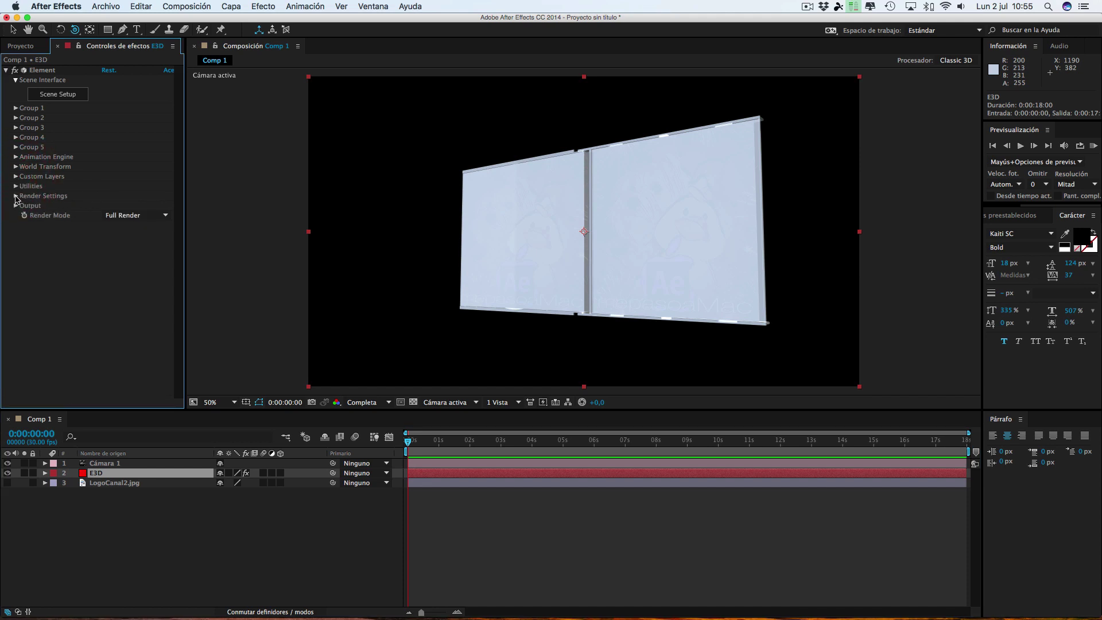
left_click(17, 196)
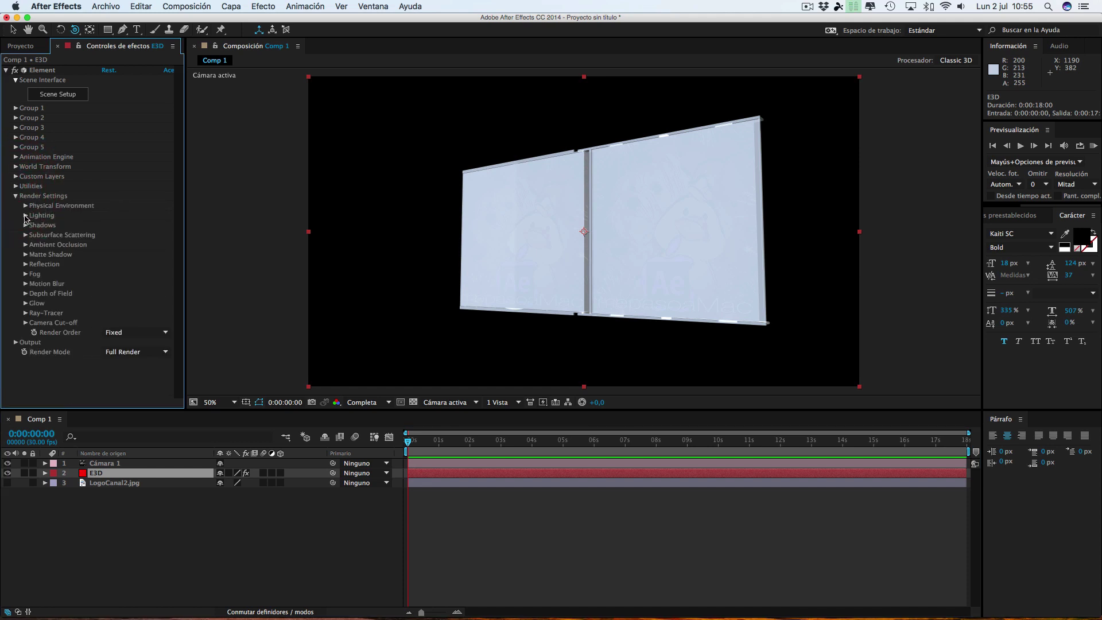
left_click(25, 216)
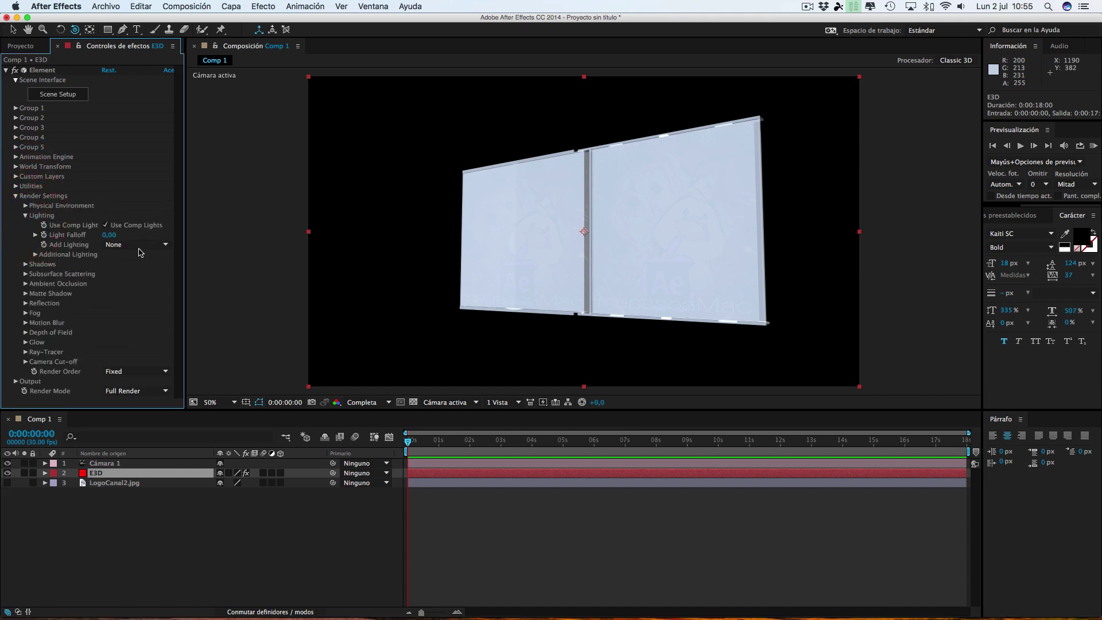
left_click(131, 245)
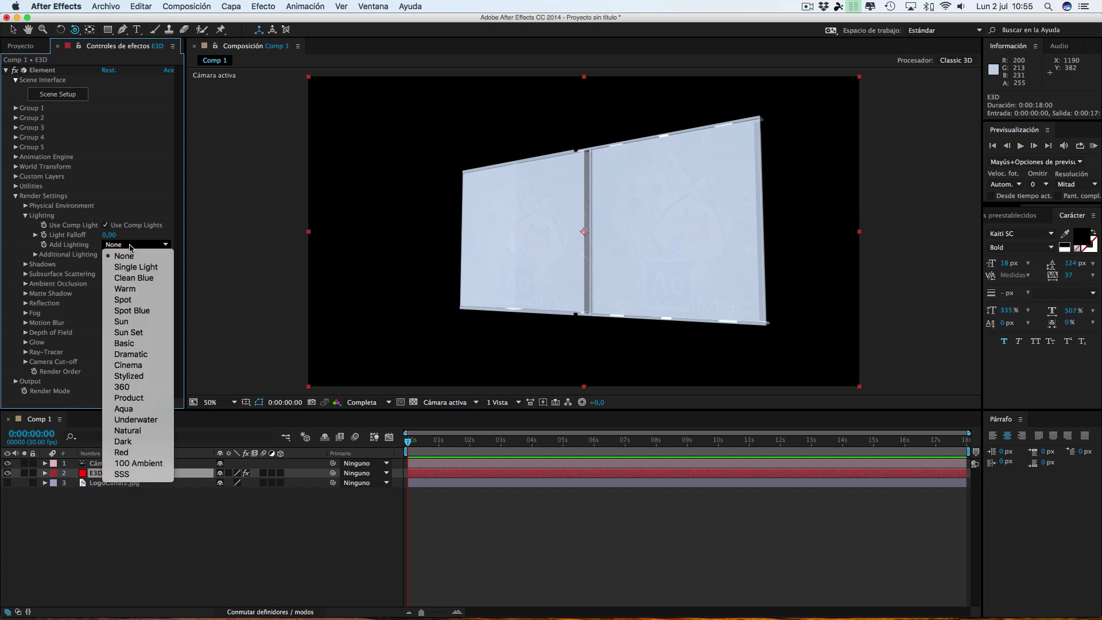
left_click(135, 353)
left_click_drag(650, 250, 730, 271)
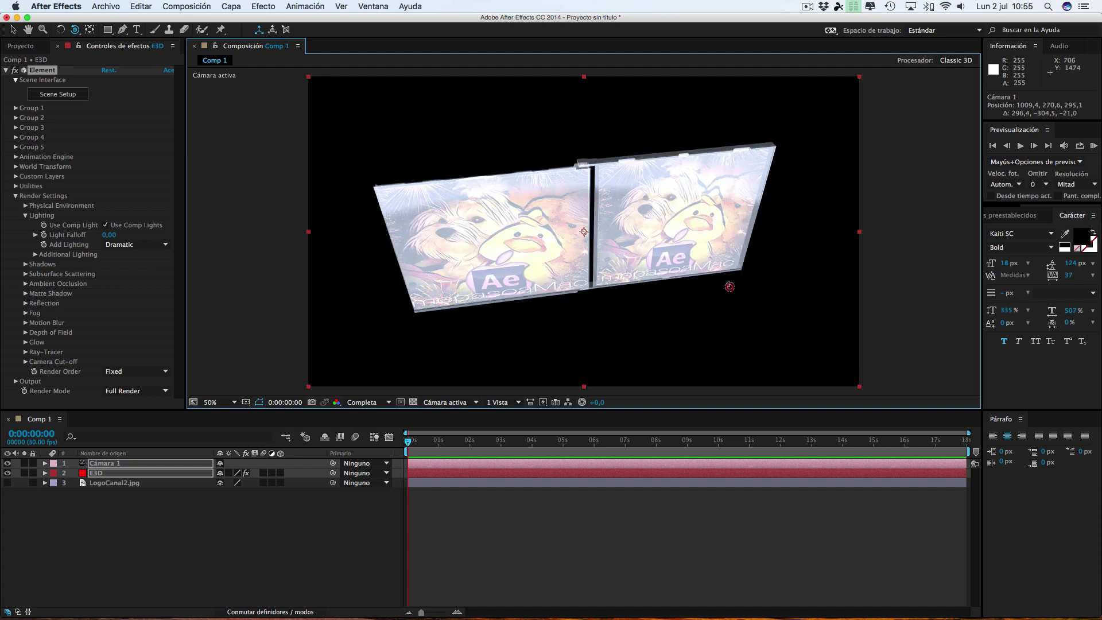
mouse_move(698, 209)
left_mouse_down()
mouse_move(466, 225)
mouse_move(755, 225)
mouse_move(559, 233)
mouse_move(735, 275)
mouse_move(735, 290)
left_mouse_up()
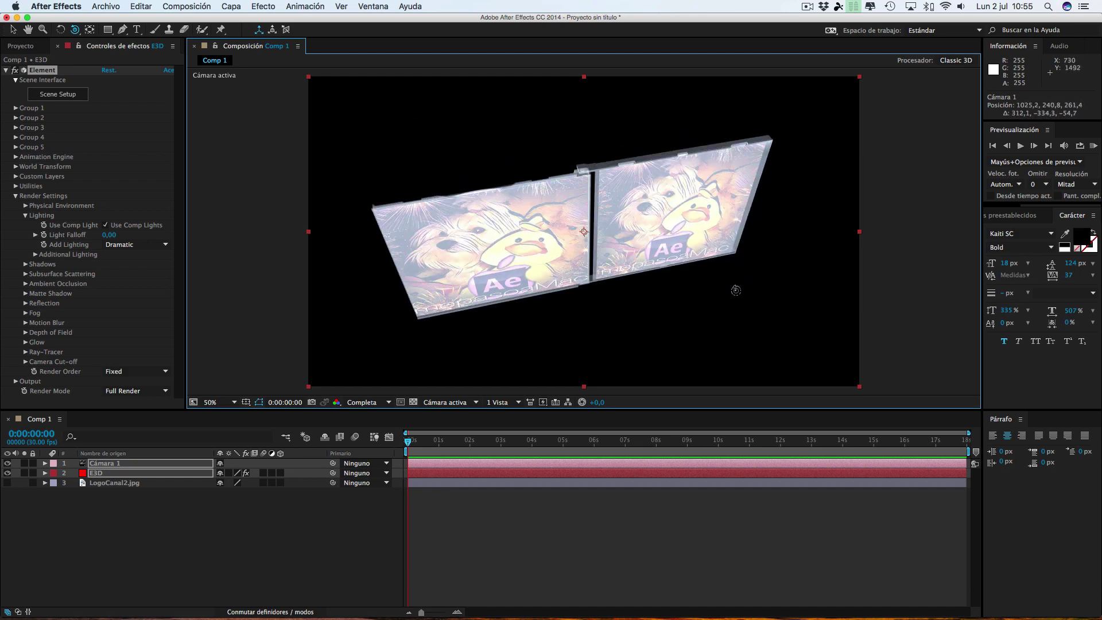
Switch Add Lighting to Cinema and orbit the camera to view the covers from a new angle
left_click(127, 245)
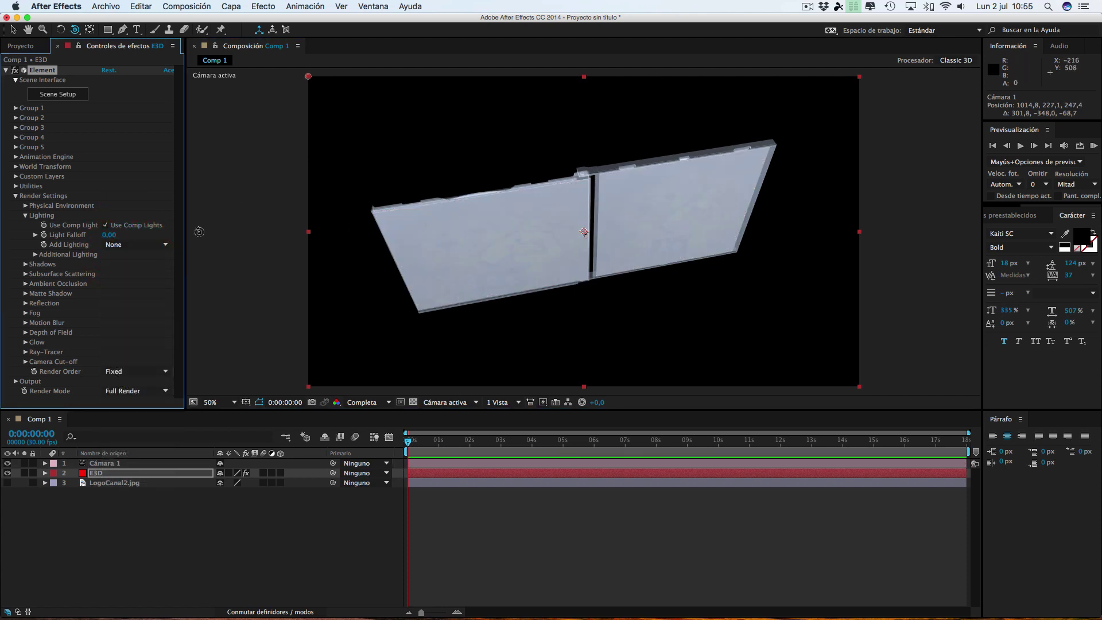
left_click(135, 245)
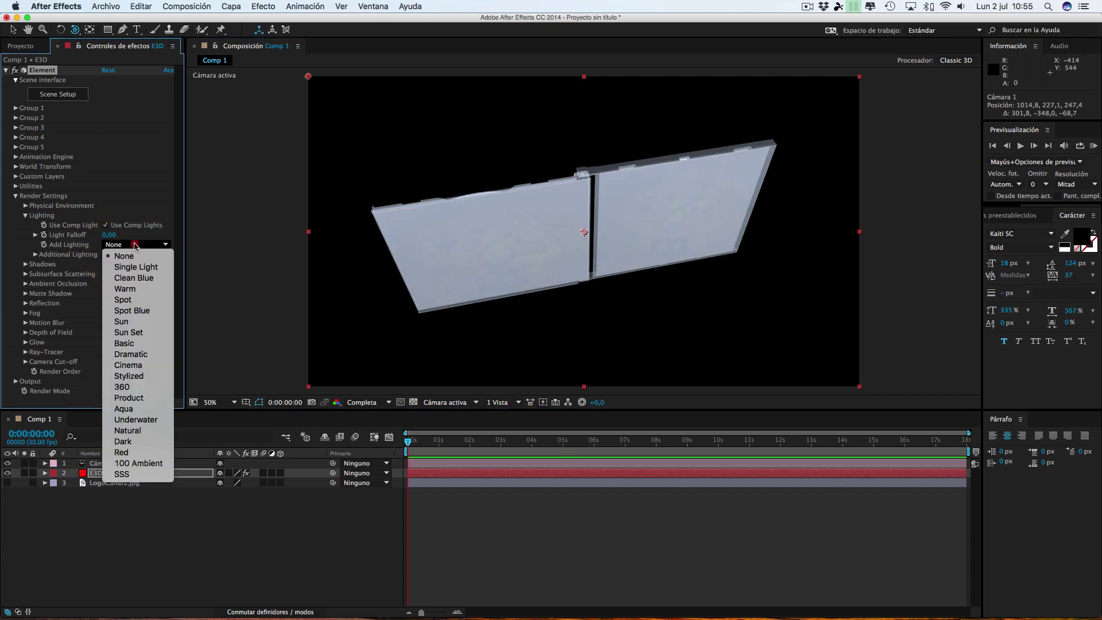
left_click(131, 365)
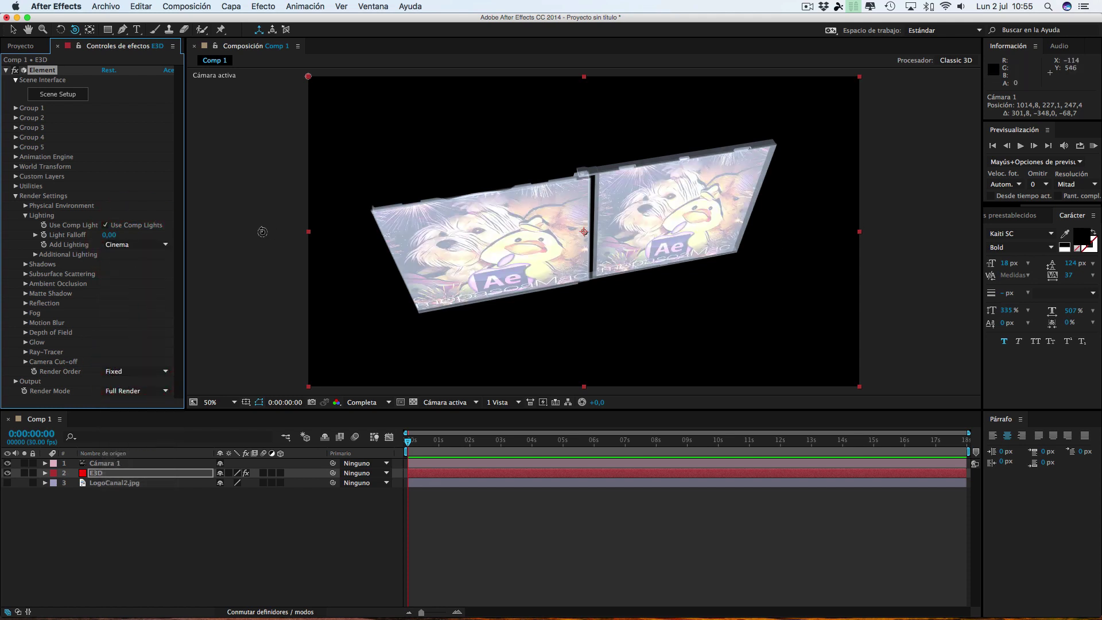
mouse_move(655, 233)
left_mouse_down()
mouse_move(526, 183)
mouse_move(648, 176)
mouse_move(699, 267)
mouse_move(700, 238)
mouse_move(687, 227)
left_mouse_up()
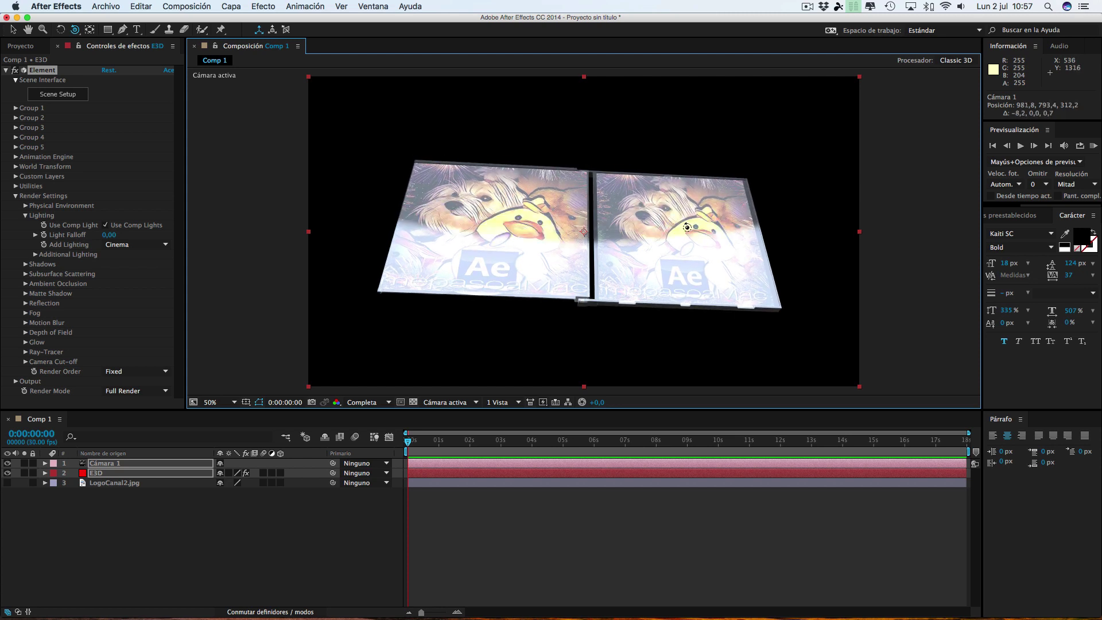
left_click_drag(686, 226, 672, 214)
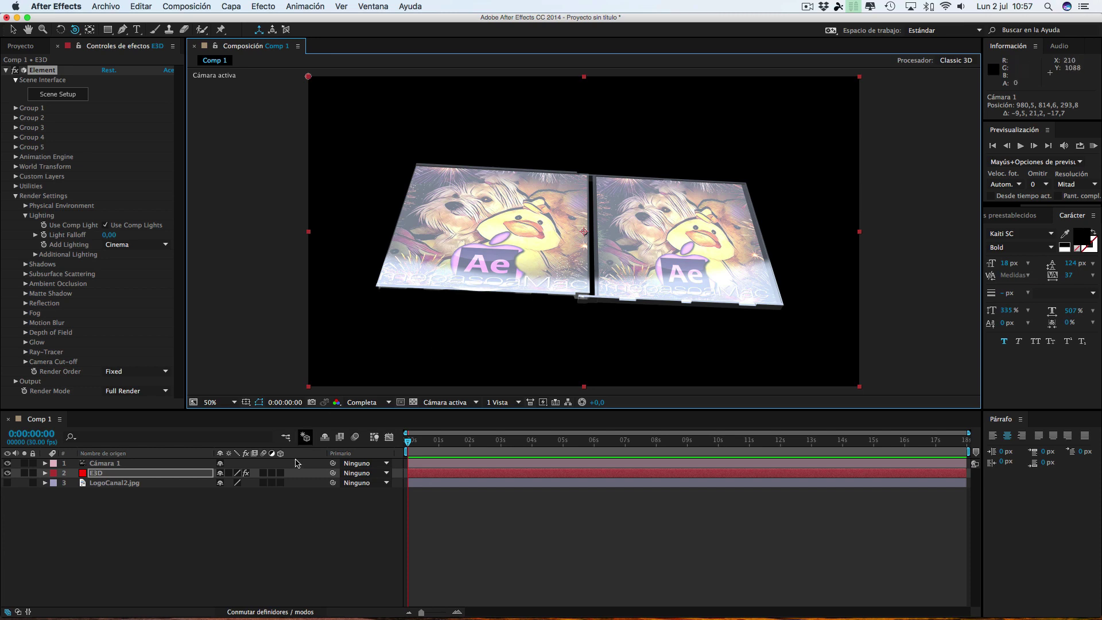
Raise the Basic_2K_03.jpg environment map's input midpoint to 0.67, then close Scene Setup
left_click(64, 95)
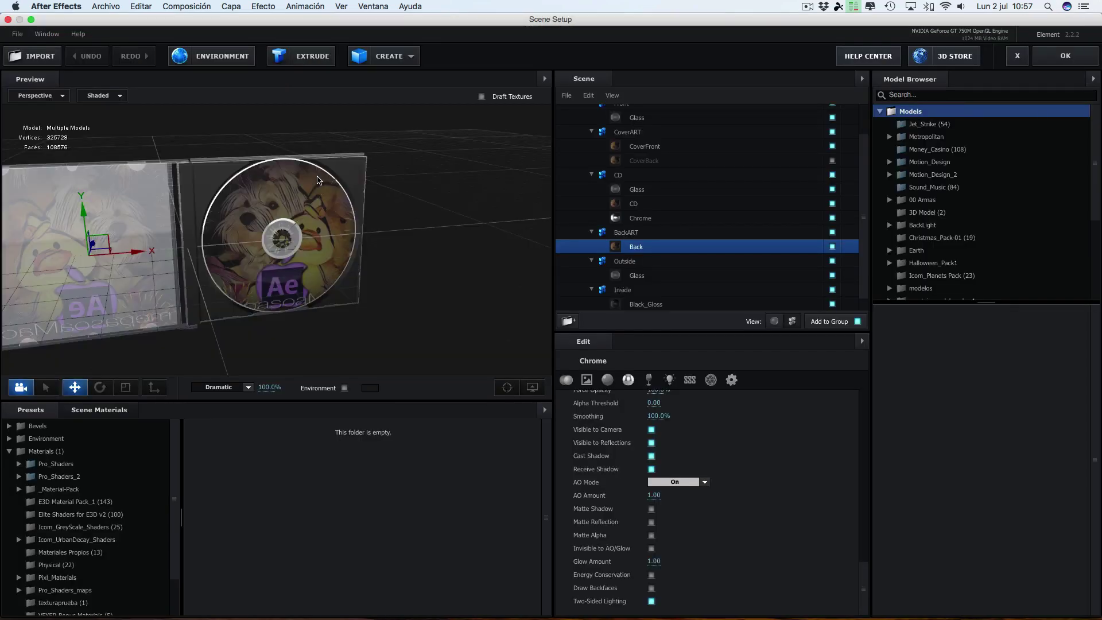
double_click(68, 440)
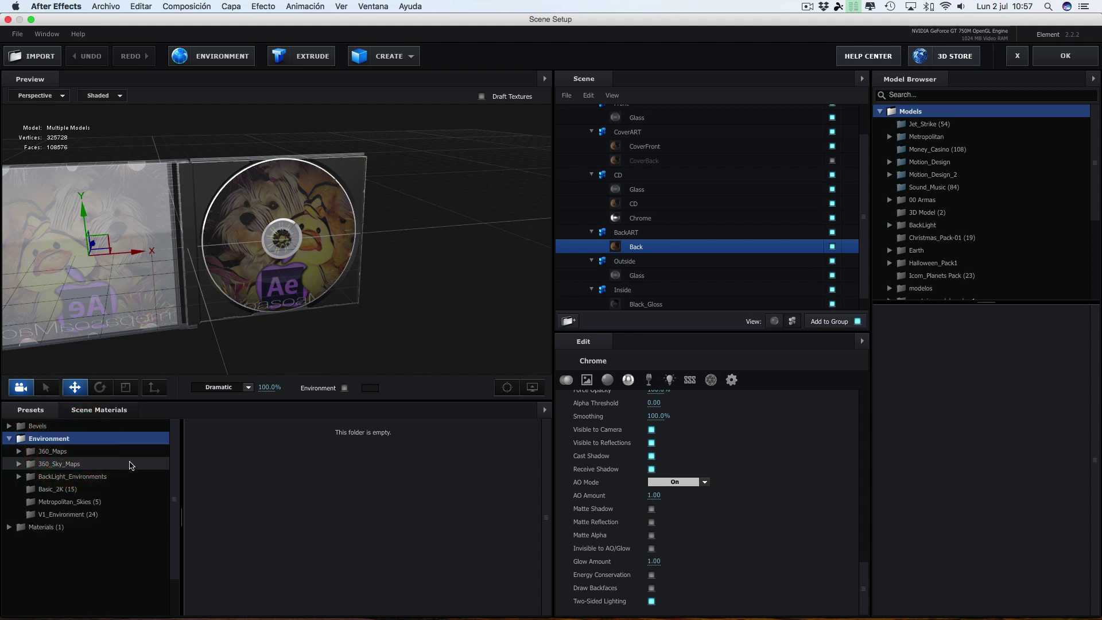
double_click(73, 474)
left_click(228, 57)
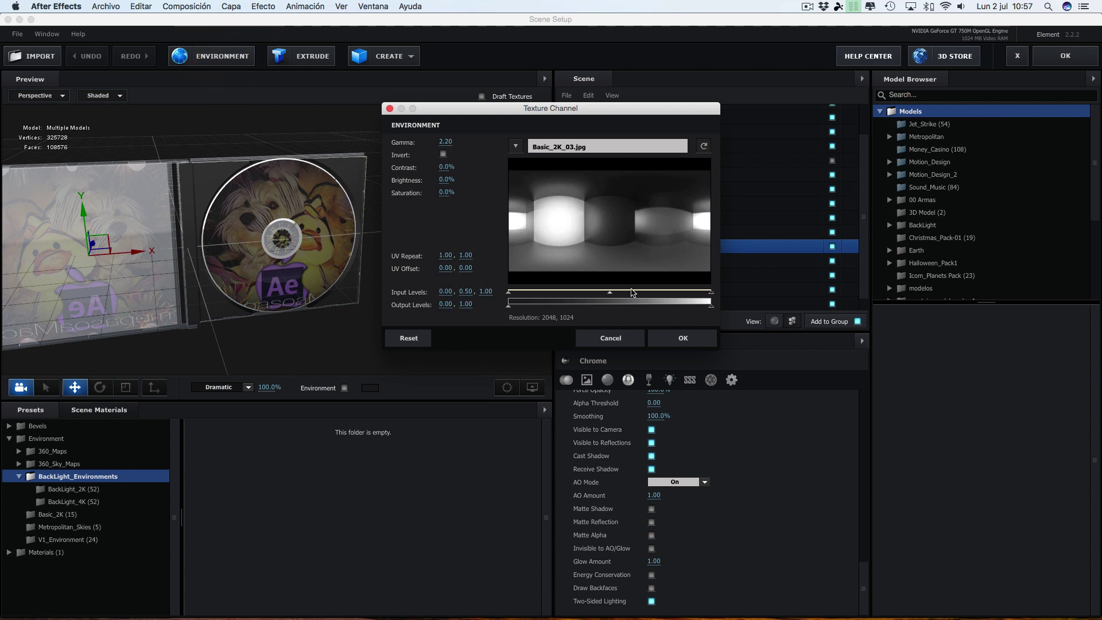
left_click_drag(612, 295, 636, 295)
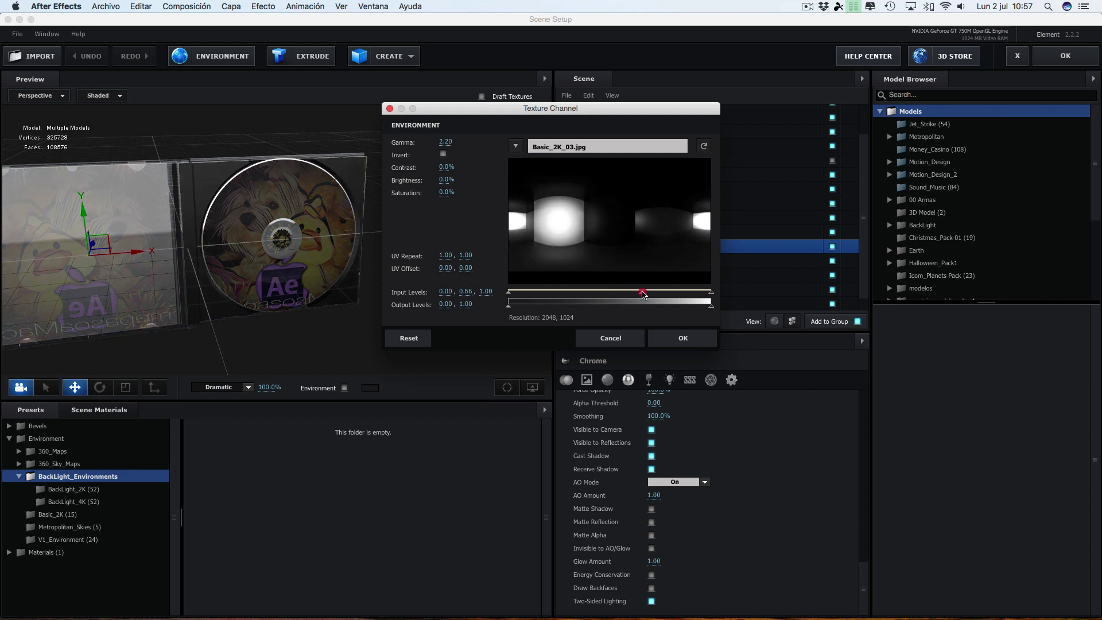
left_click(695, 341)
left_click(1079, 53)
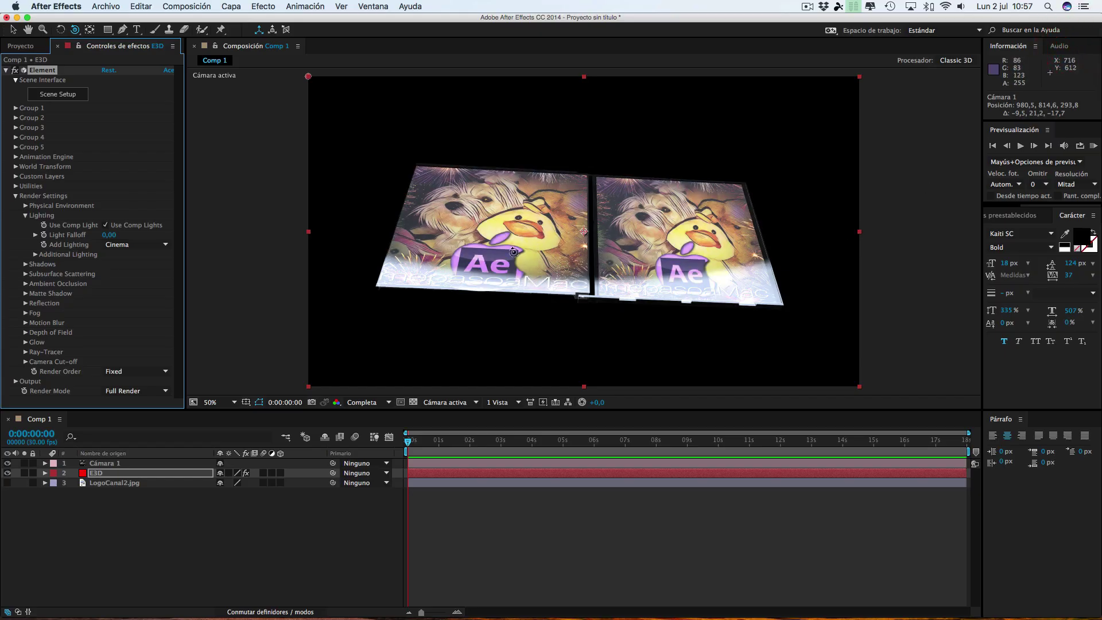
Orbit Cámara 1 until the CD case faces front, then reopen Element's Scene Setup
mouse_move(515, 258)
left_mouse_down()
mouse_move(534, 292)
mouse_move(772, 301)
mouse_move(561, 283)
mouse_move(657, 306)
mouse_move(548, 230)
left_mouse_up()
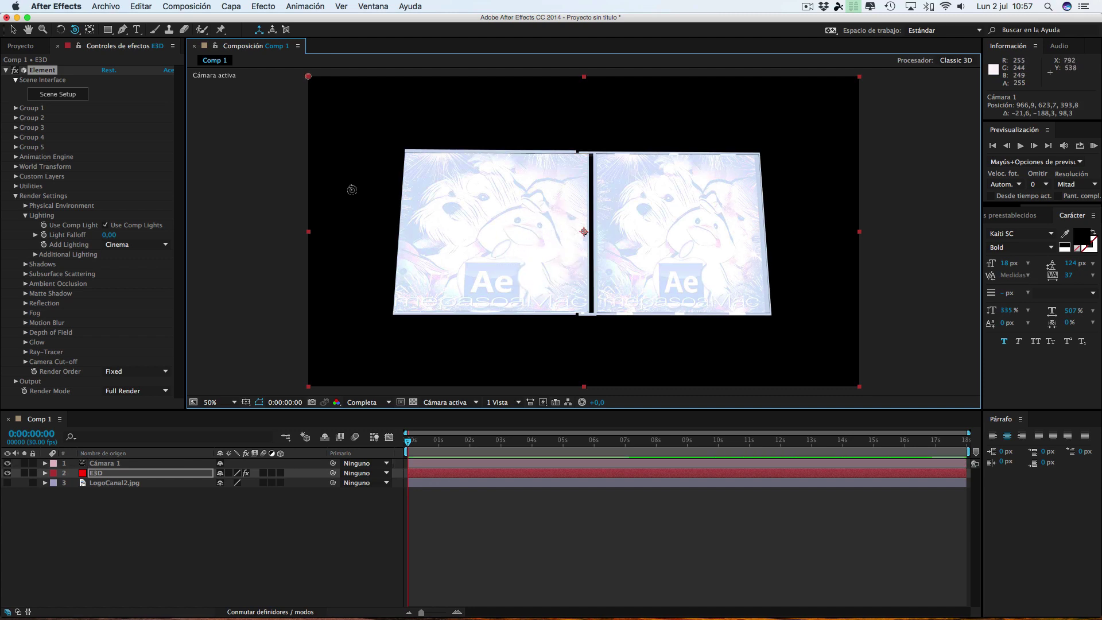
left_click(61, 94)
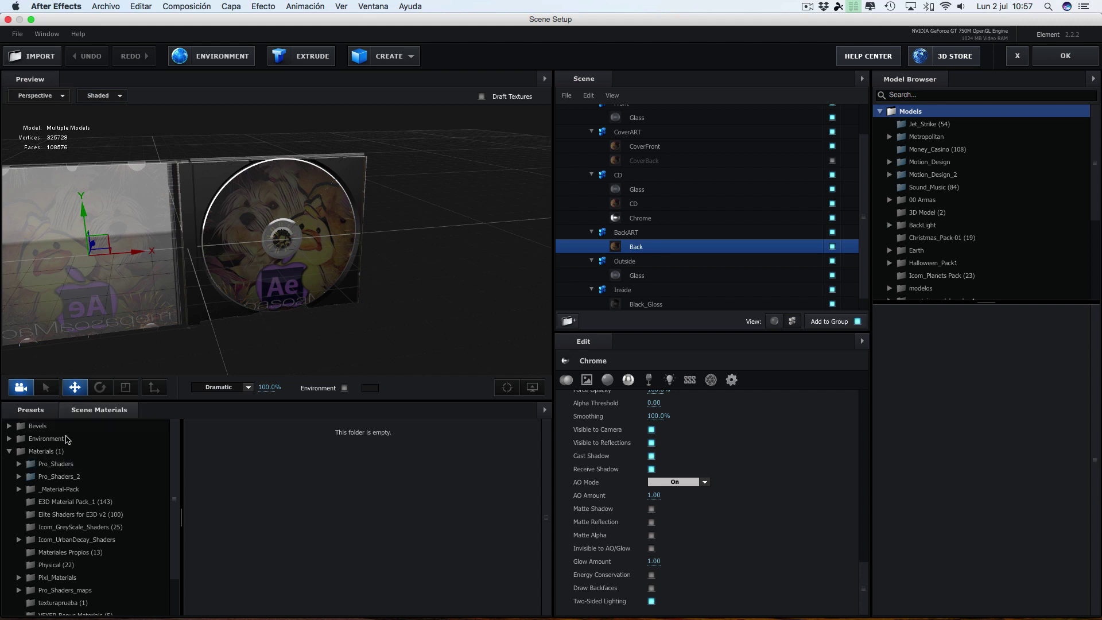
Apply the BackLight_2K_24 environment map from Environment > BackLight_Environments > BackLight_2K
left_click(51, 440)
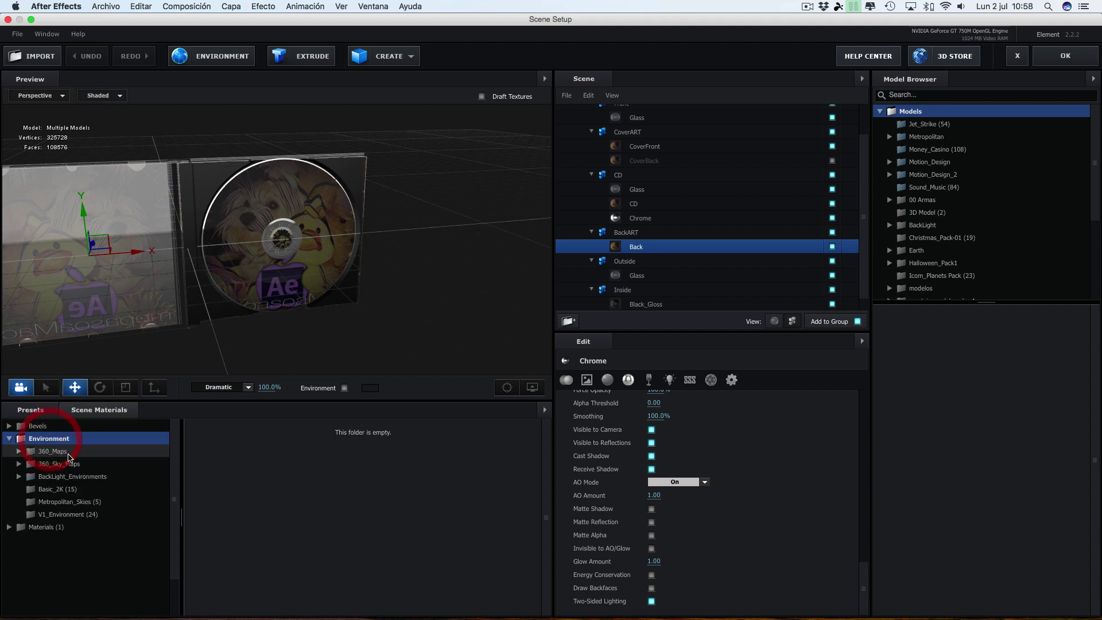
left_click(74, 476)
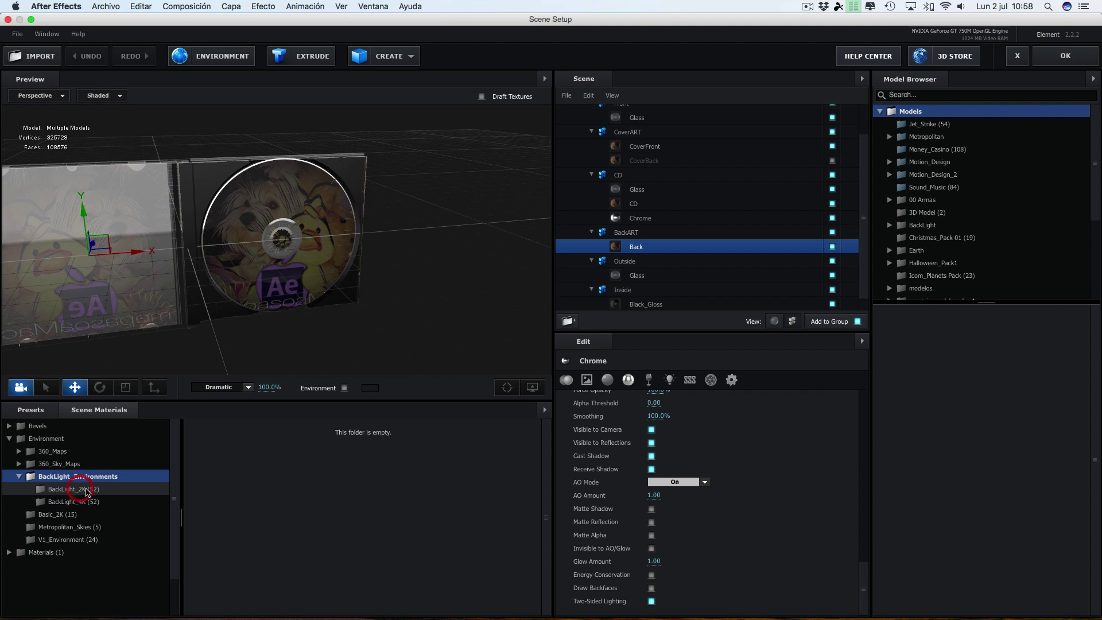
left_click(86, 491)
scroll(431, 525, "down", 3)
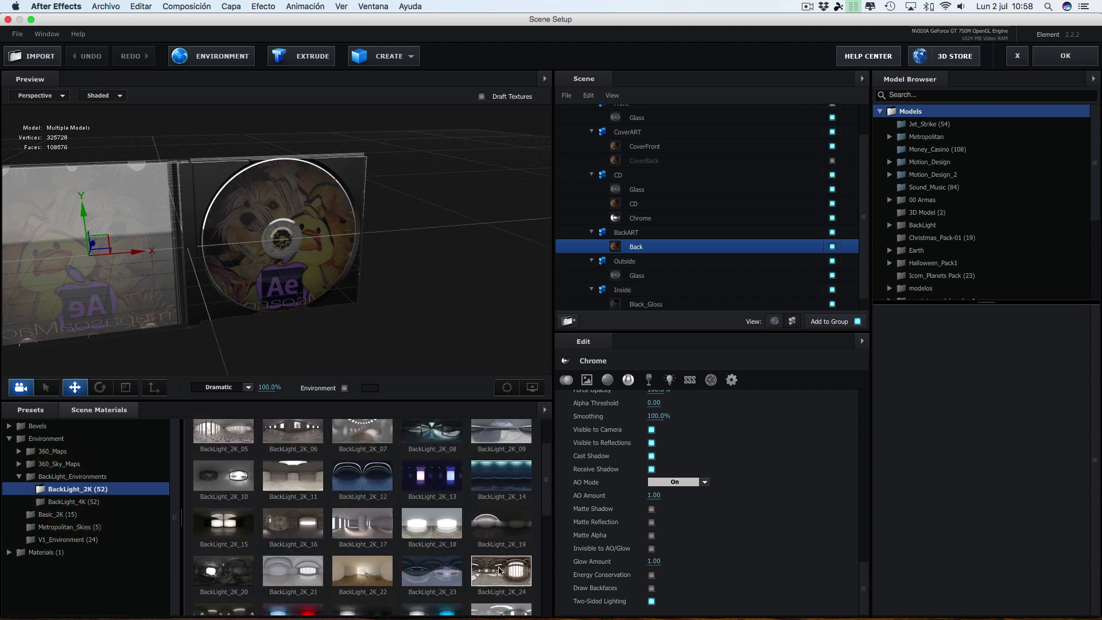
scroll(504, 565, "down", 2)
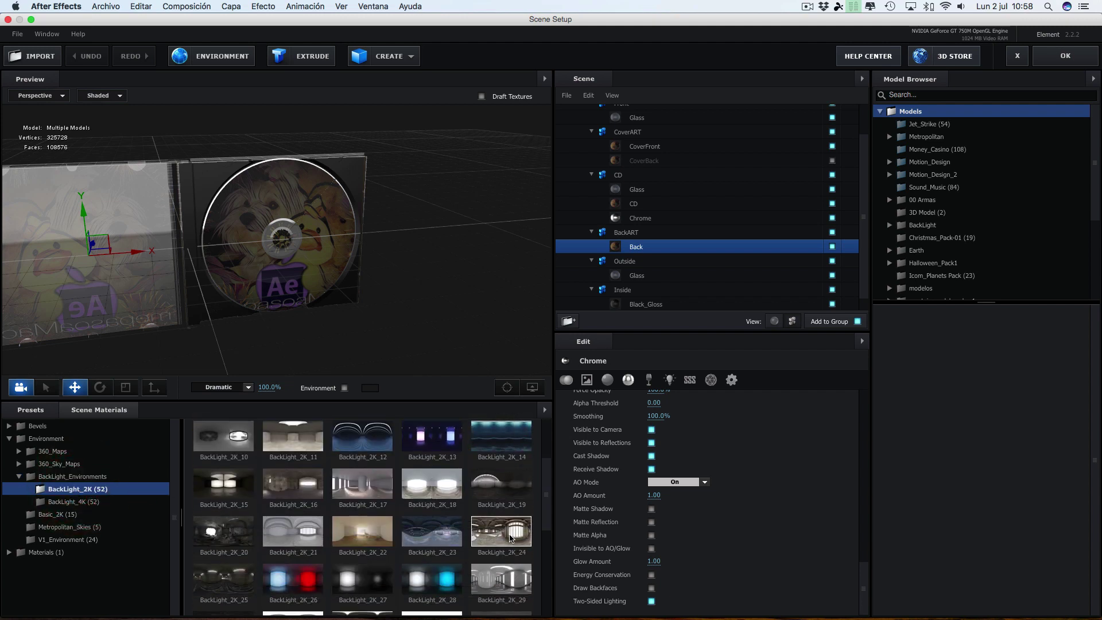
left_click(507, 539)
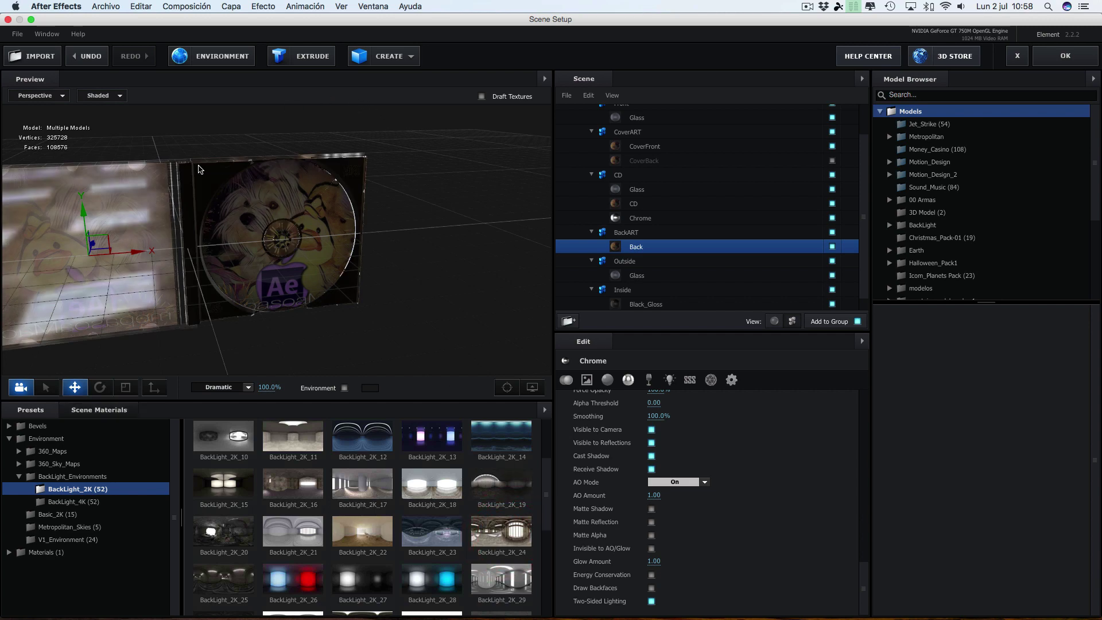
Raise the environment map's input midpoint to 0.62 and return to Comp 1
left_click(209, 60)
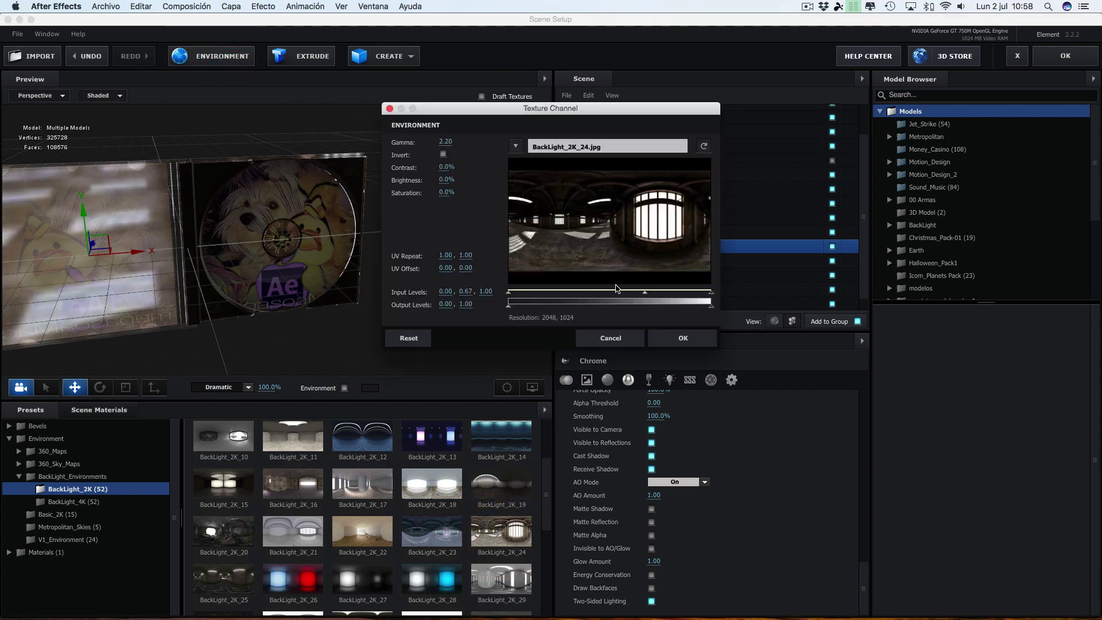
left_click_drag(645, 295, 635, 294)
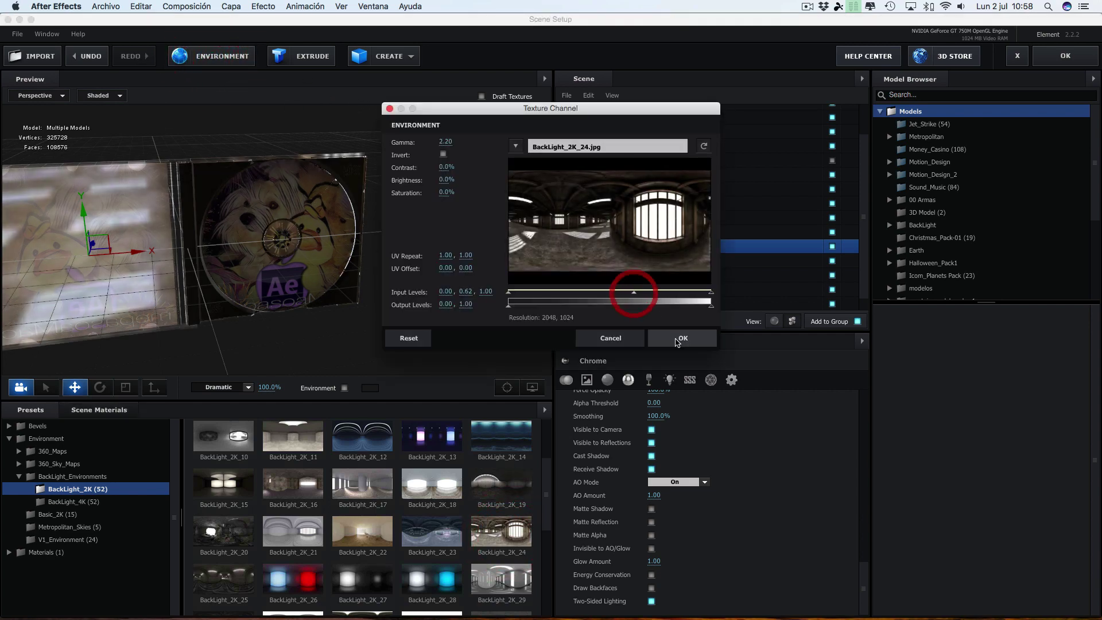
left_click(674, 337)
left_click(1079, 63)
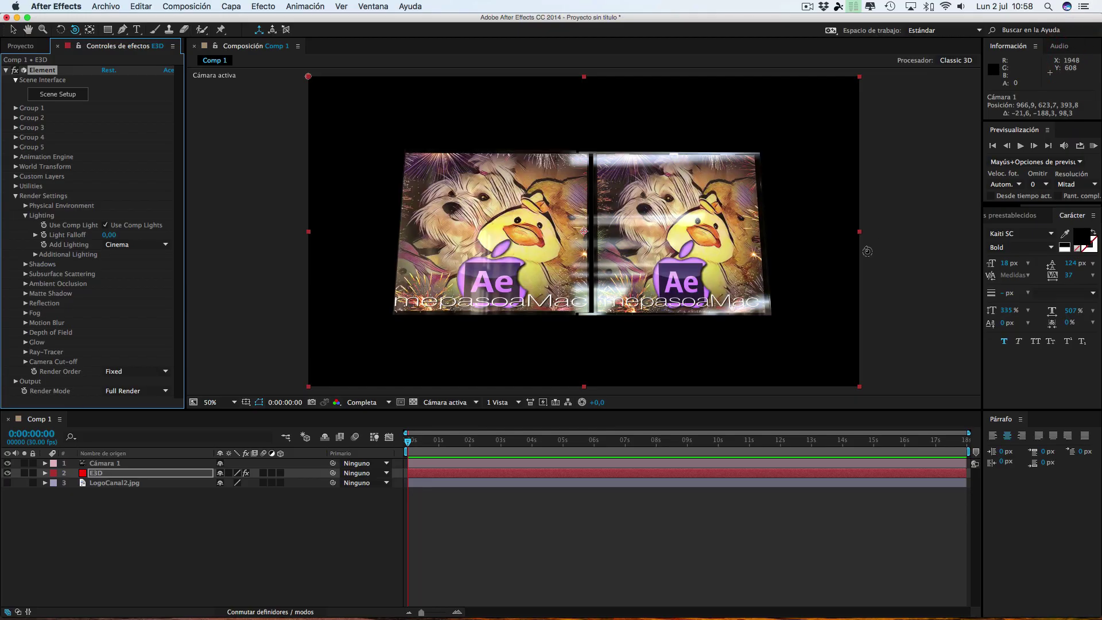
Turn Cámara 1 to face the case and nudge Element's environment midpoint to 0.65
mouse_move(798, 266)
left_mouse_down()
mouse_move(563, 275)
mouse_move(560, 224)
mouse_move(675, 280)
left_mouse_up()
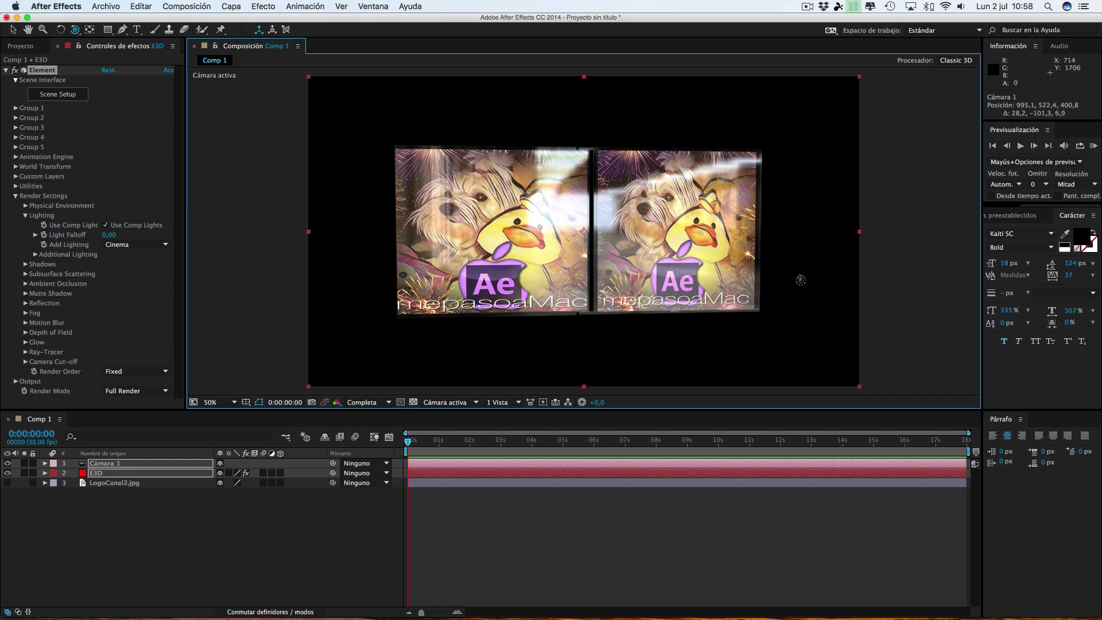
left_click_drag(675, 280, 272, 83)
left_click(60, 95)
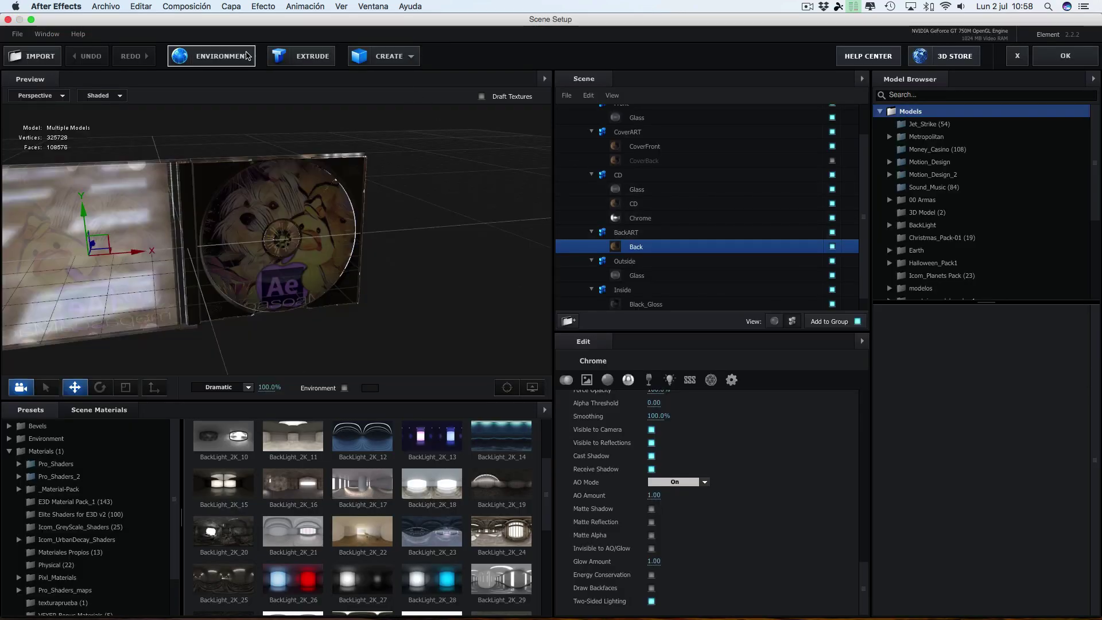
left_click(247, 56)
left_click_drag(640, 293, 645, 299)
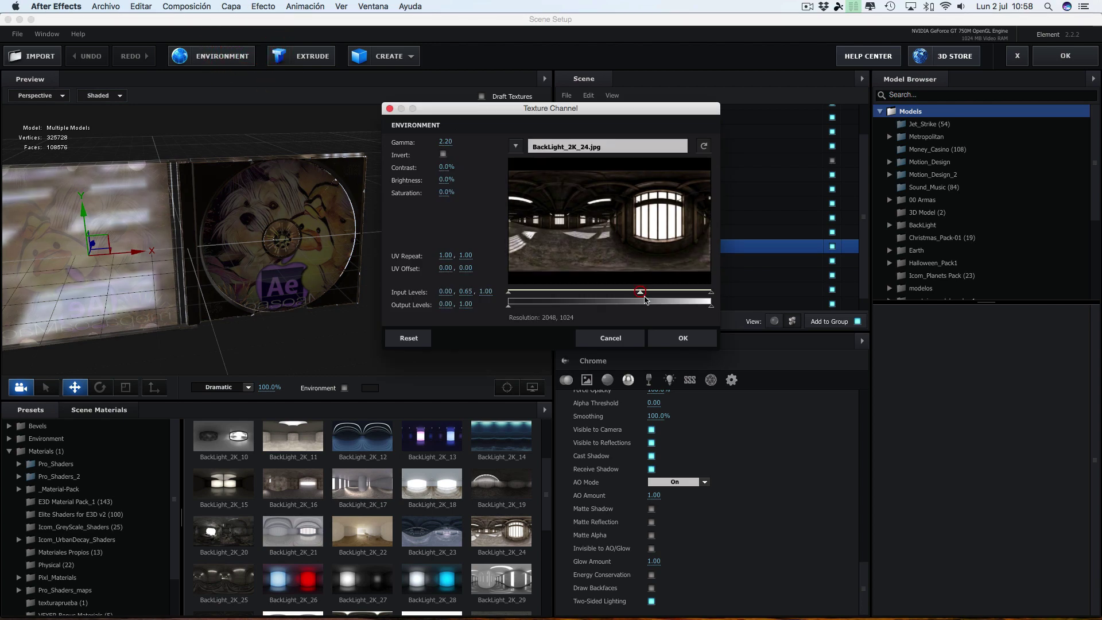
left_click(676, 337)
left_click(1075, 62)
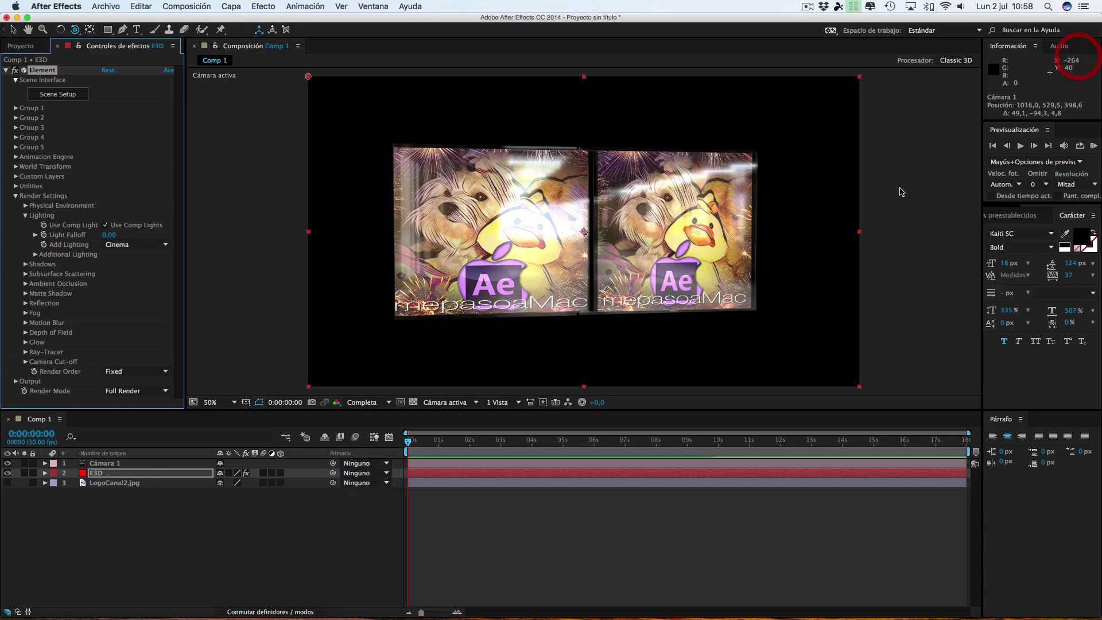
mouse_move(732, 256)
left_mouse_down()
mouse_move(563, 260)
mouse_move(596, 241)
mouse_move(554, 259)
mouse_move(594, 263)
mouse_move(738, 179)
left_mouse_up()
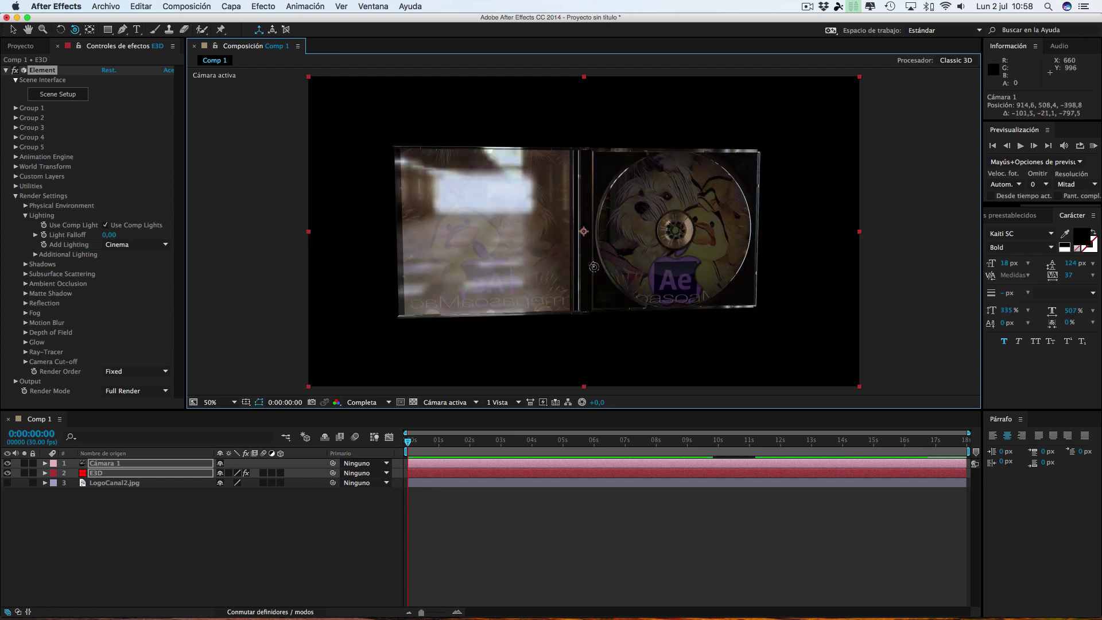
Add a parallel light, Luz 1, with its intensity raised above 300% (about 312%)
left_click(232, 7)
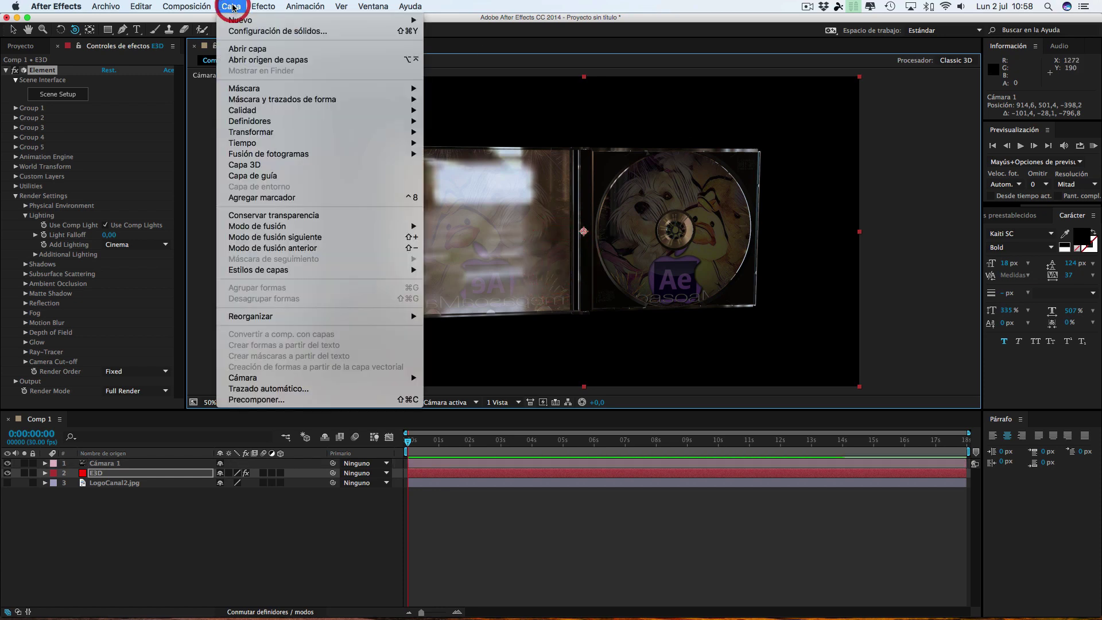
left_click(225, 6)
left_click(223, 4)
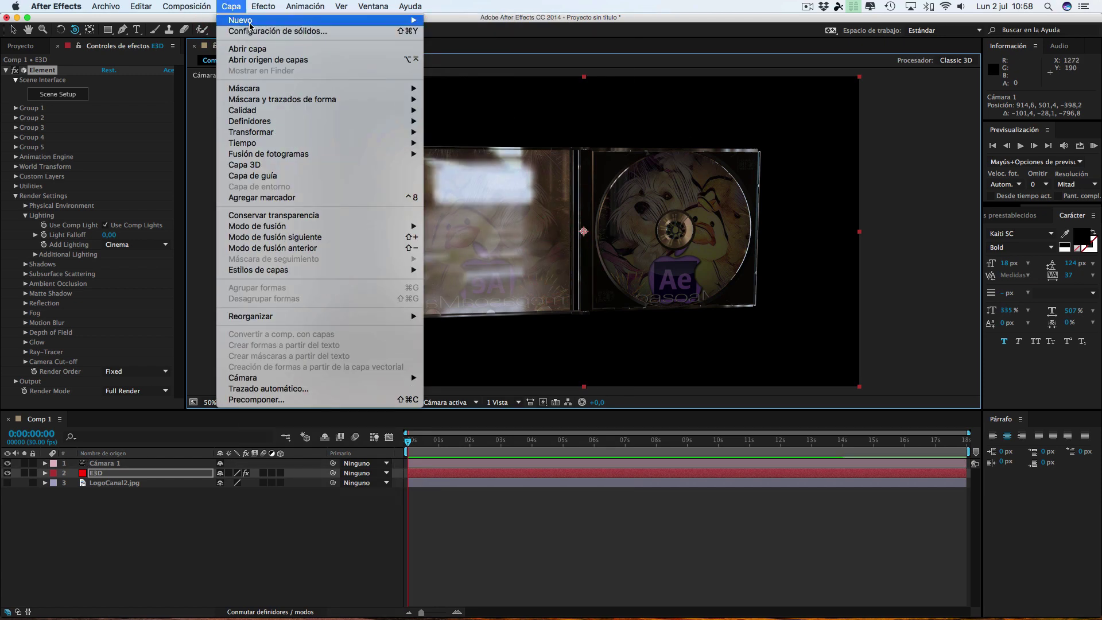
mouse_move(373, 20)
left_click(453, 45)
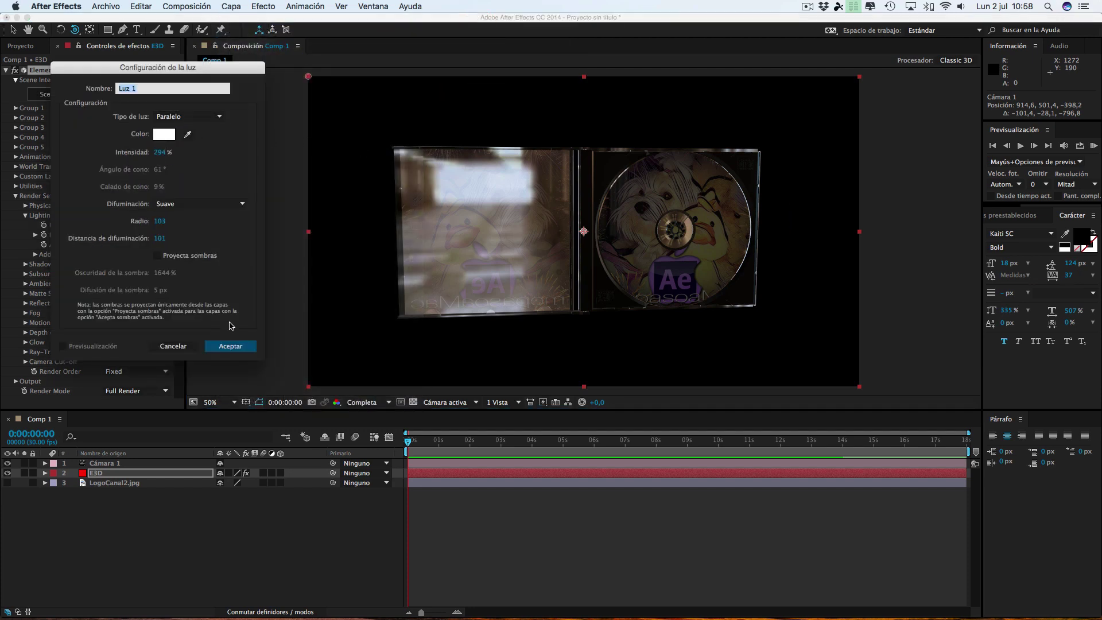
left_click_drag(161, 152, 186, 152)
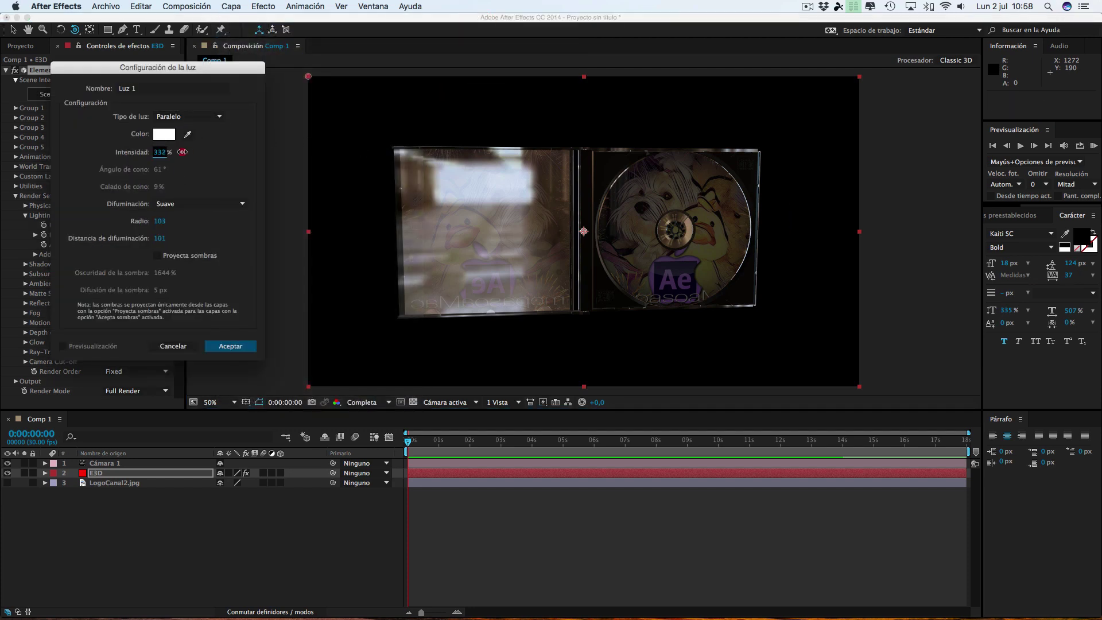
left_click(230, 346)
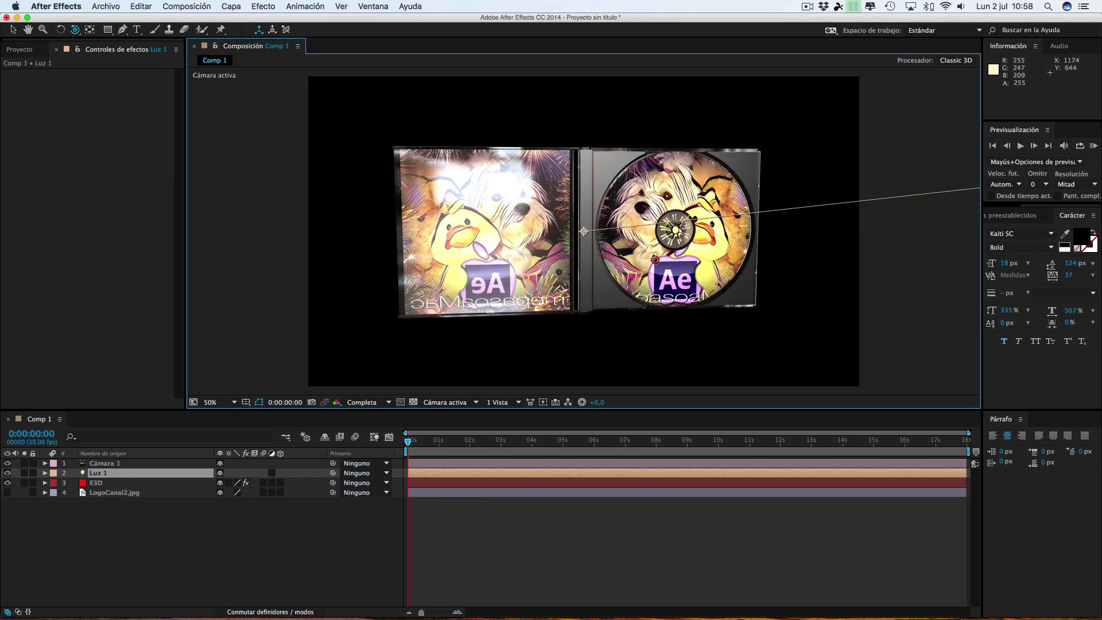
Orbit Cámara 1 until the open CD case faces the viewer head-on, then deselect the camera
mouse_move(655, 259)
left_mouse_down()
mouse_move(815, 255)
mouse_move(667, 253)
left_mouse_up()
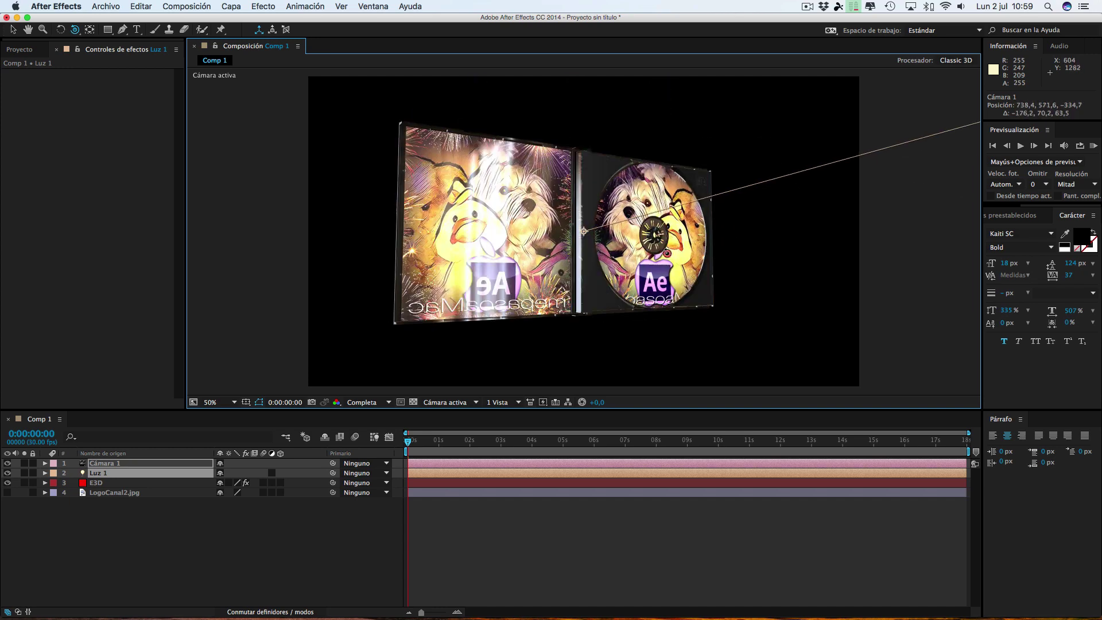
left_click_drag(482, 444, 456, 394)
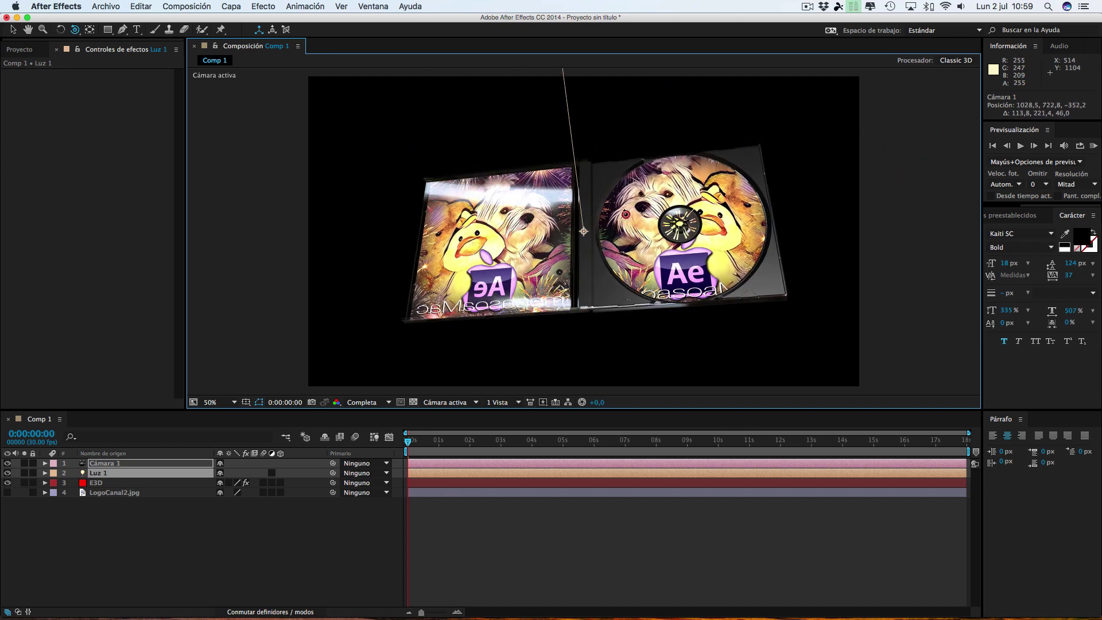
mouse_move(625, 214)
left_mouse_down()
mouse_move(616, 192)
mouse_move(554, 278)
mouse_move(669, 247)
mouse_move(817, 281)
mouse_move(823, 220)
mouse_move(658, 245)
mouse_move(790, 217)
mouse_move(799, 239)
mouse_move(849, 270)
mouse_move(841, 253)
left_mouse_up()
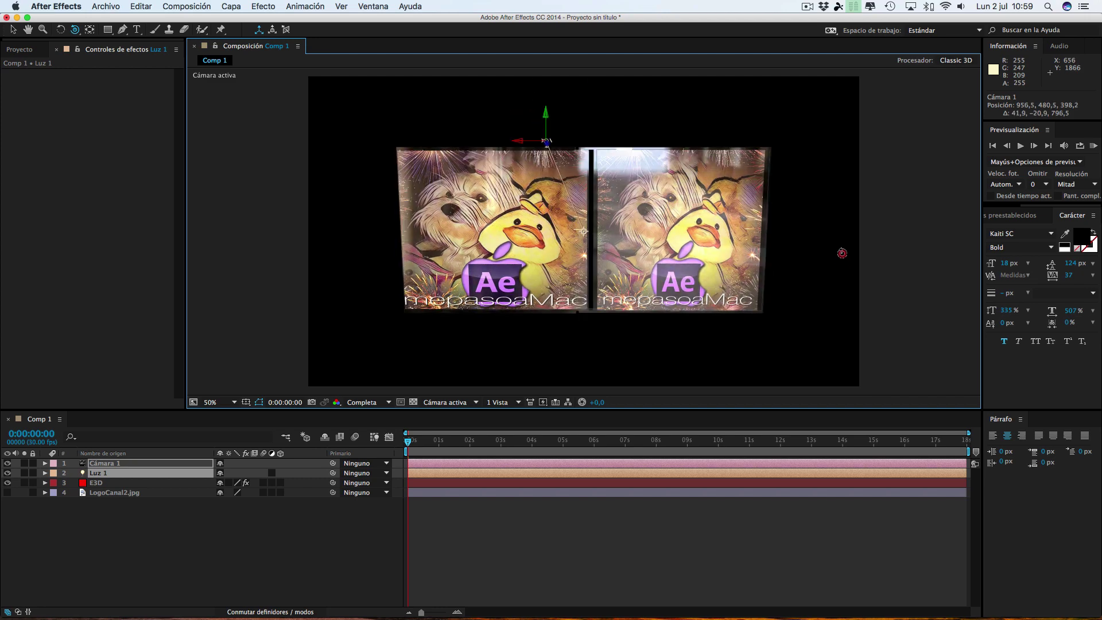
mouse_move(768, 248)
left_mouse_down()
mouse_move(646, 249)
mouse_move(601, 208)
mouse_move(631, 238)
mouse_move(659, 146)
mouse_move(714, 150)
mouse_move(640, 201)
mouse_move(653, 270)
mouse_move(653, 246)
mouse_move(635, 259)
mouse_move(640, 251)
left_mouse_up()
left_click(628, 251)
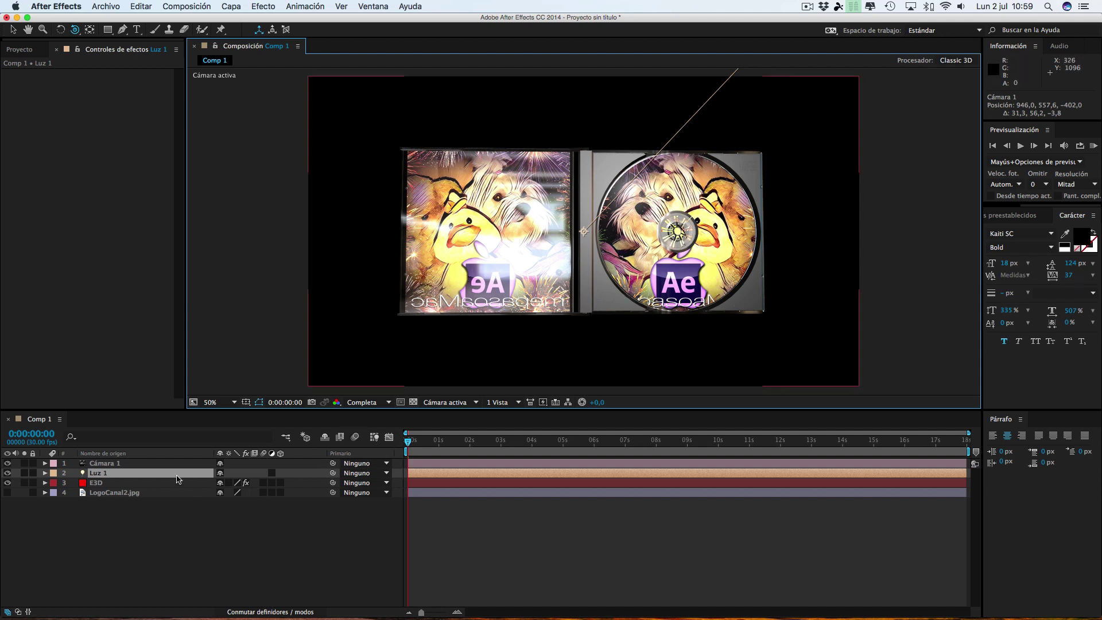
Enable Point of Interest and Position keyframes on Cámara 1 at 0 s
left_click(45, 464)
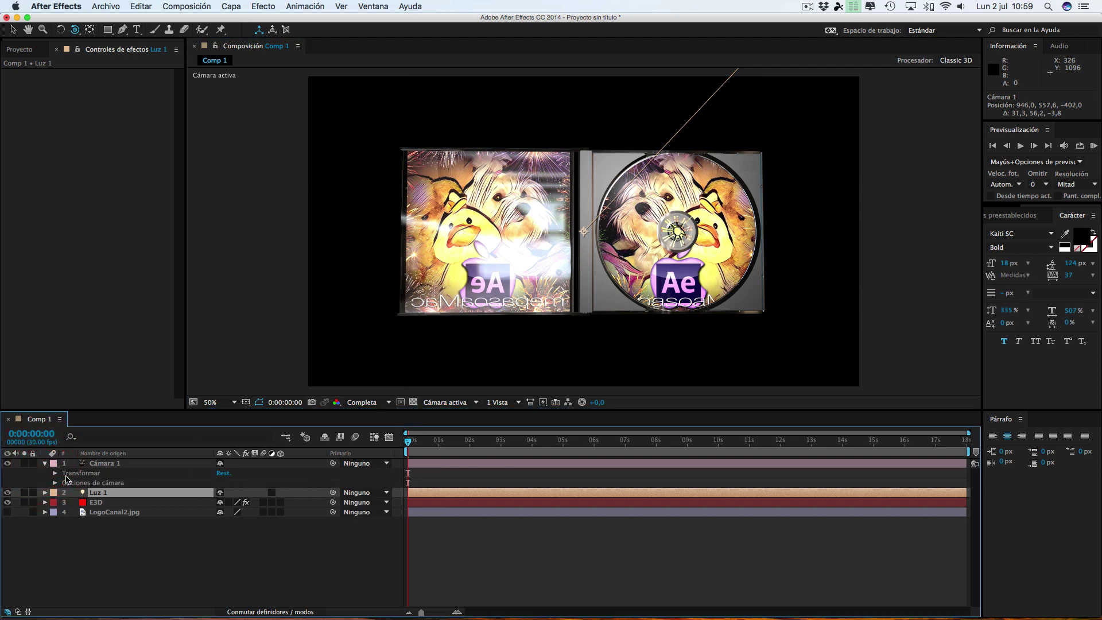
left_click(55, 474)
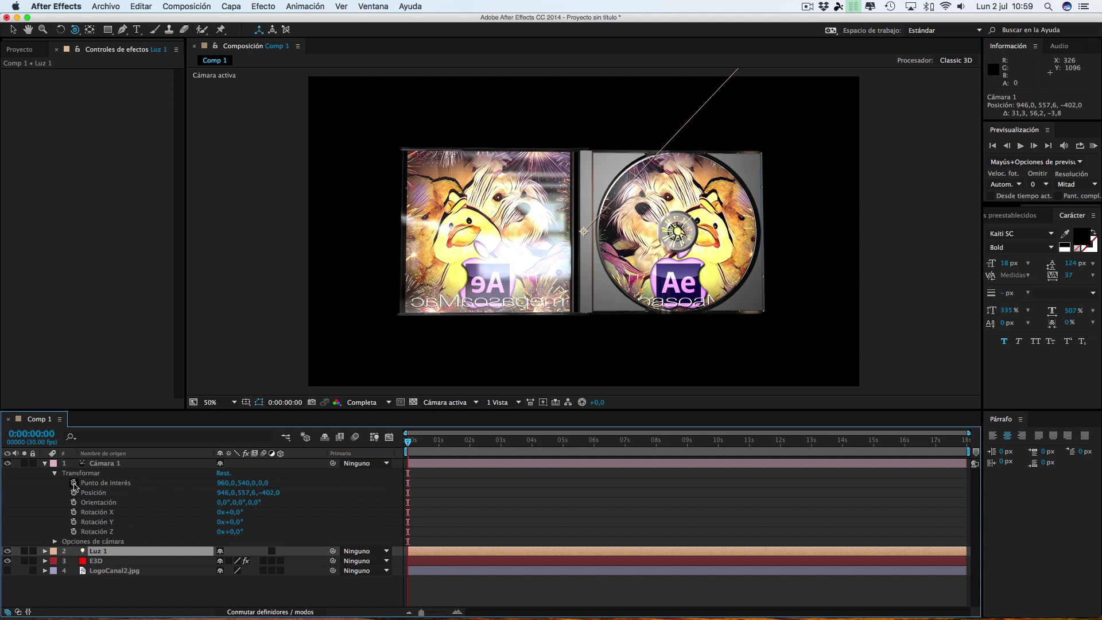
left_click(73, 482)
left_click(74, 493)
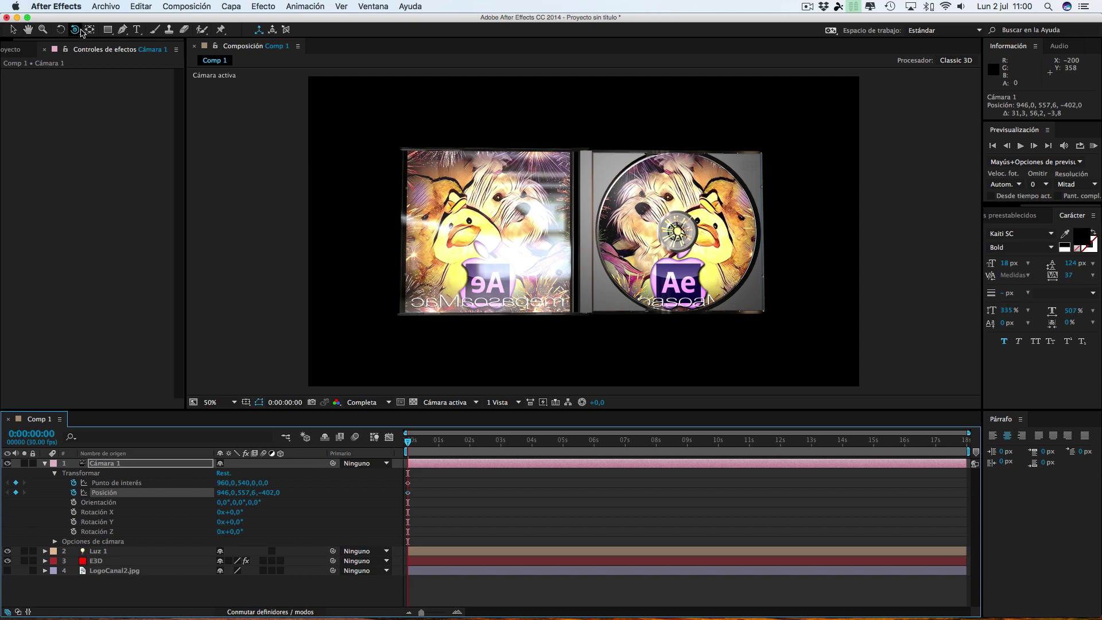
Push the camera into the disc with Track Z, Orbit and Track XY, reaching Position 977,0, 568,4, 27,0
left_click_drag(75, 30, 178, 73)
mouse_move(702, 290)
left_mouse_down()
mouse_move(709, 160)
mouse_move(708, 217)
mouse_move(689, 200)
left_mouse_up()
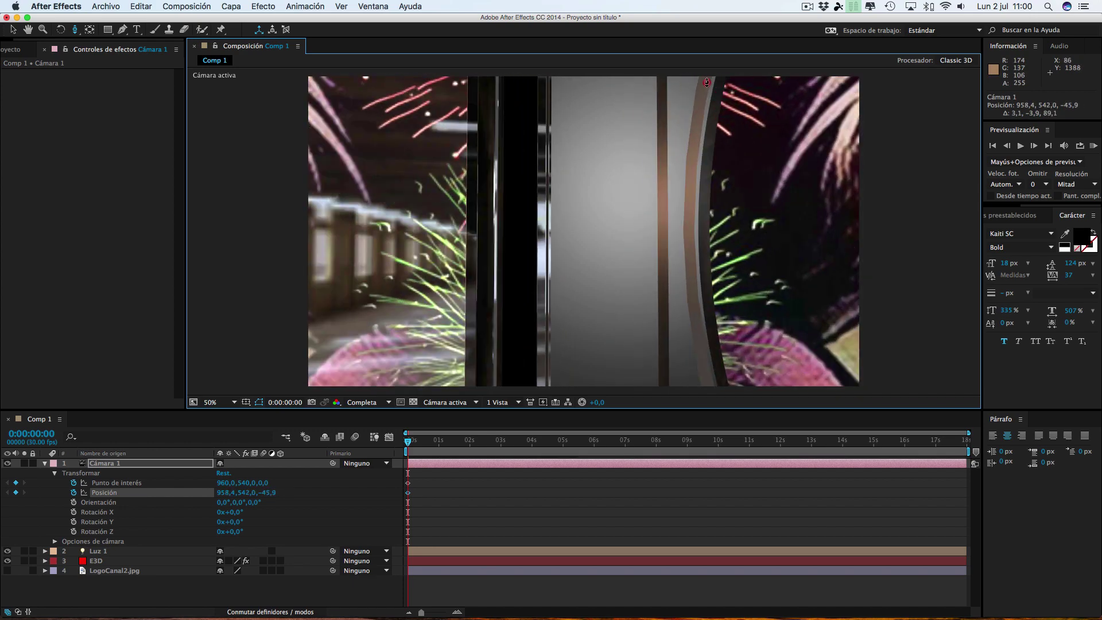
mouse_move(697, 313)
left_mouse_down()
mouse_move(696, 53)
mouse_move(653, 398)
mouse_move(538, 201)
left_mouse_up()
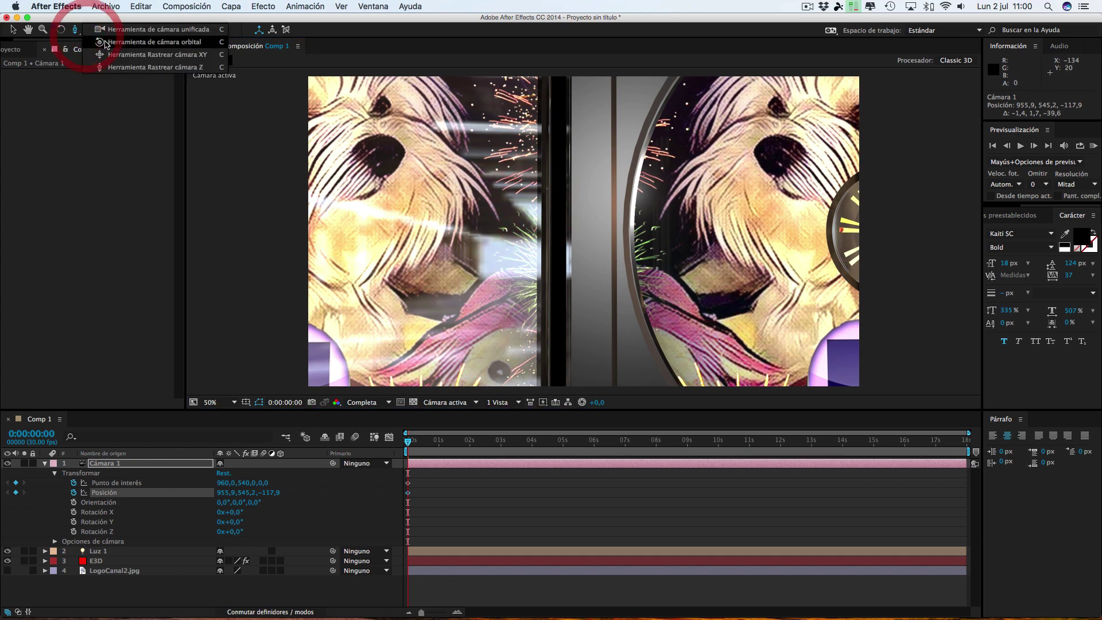
left_click_drag(75, 30, 126, 49)
mouse_move(720, 228)
left_mouse_down()
mouse_move(716, 194)
mouse_move(230, 88)
left_mouse_up()
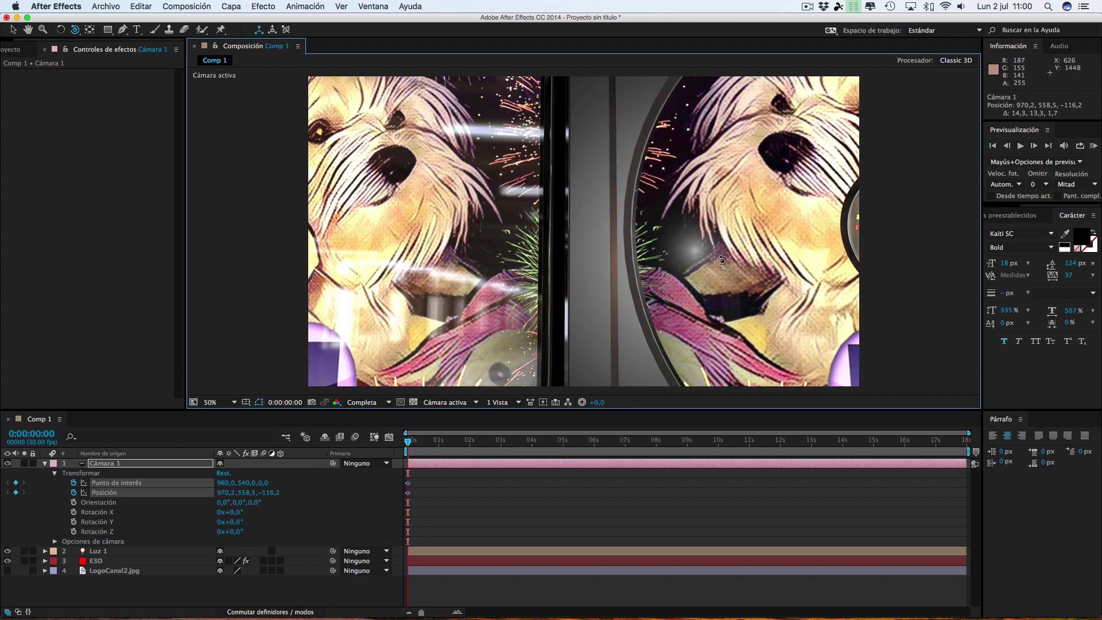
left_click_drag(75, 30, 124, 56)
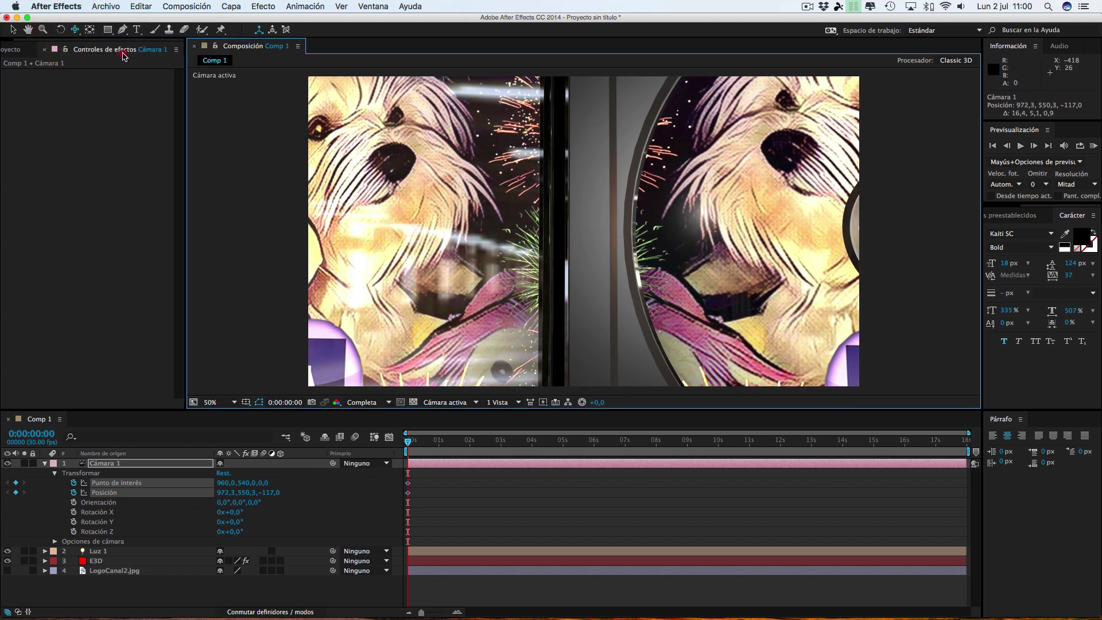
left_click_drag(705, 238, 659, 69)
left_click_drag(75, 30, 115, 45)
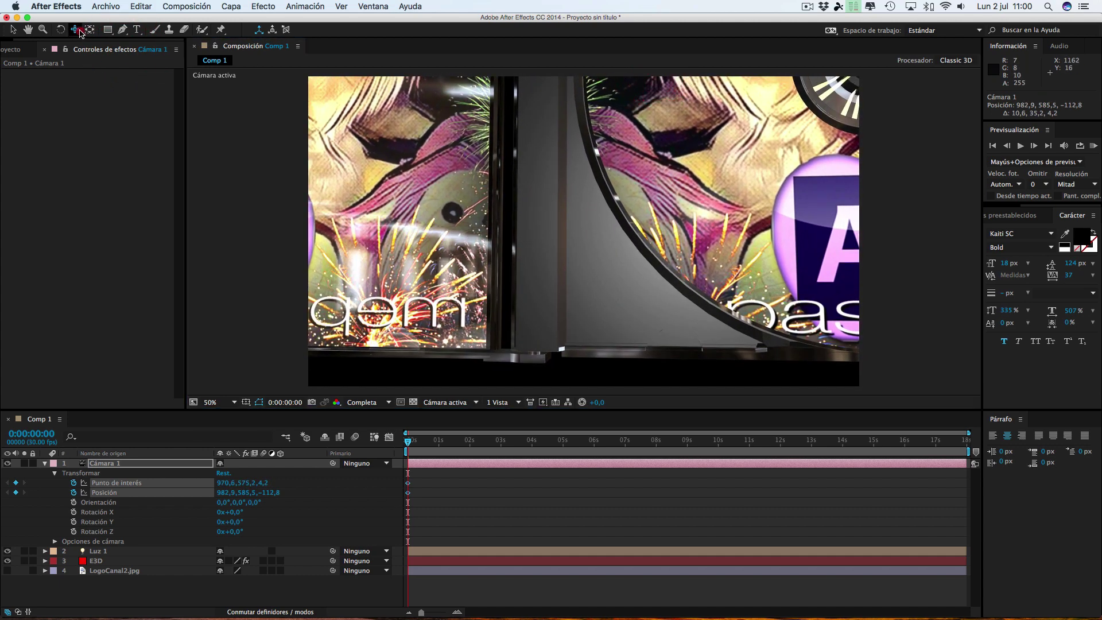
left_click_drag(657, 249, 665, 230)
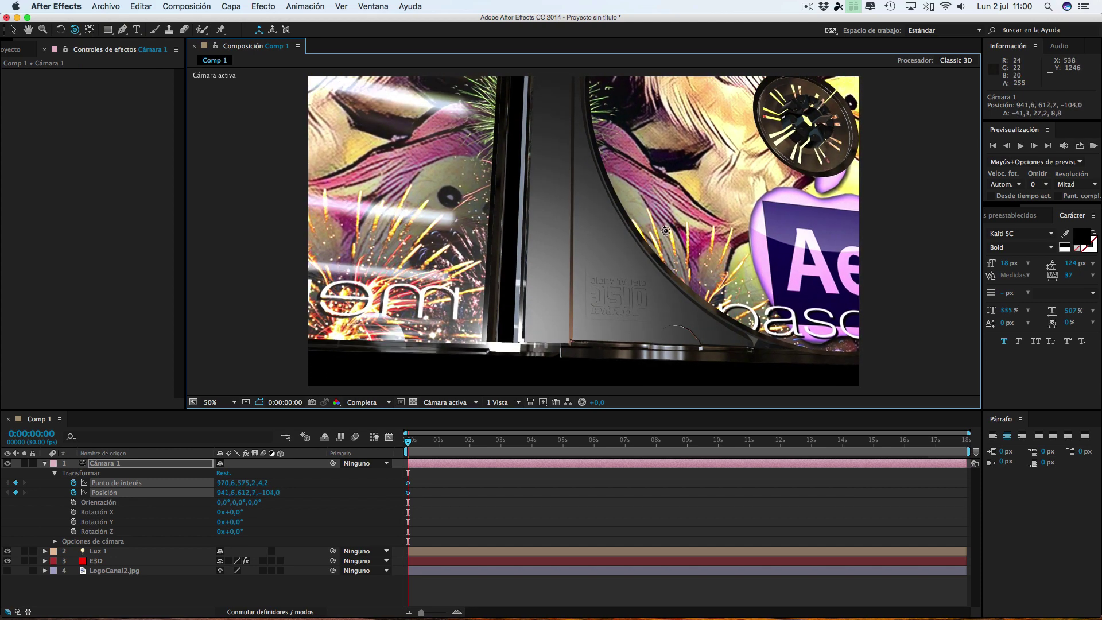
left_click_drag(666, 230, 666, 232)
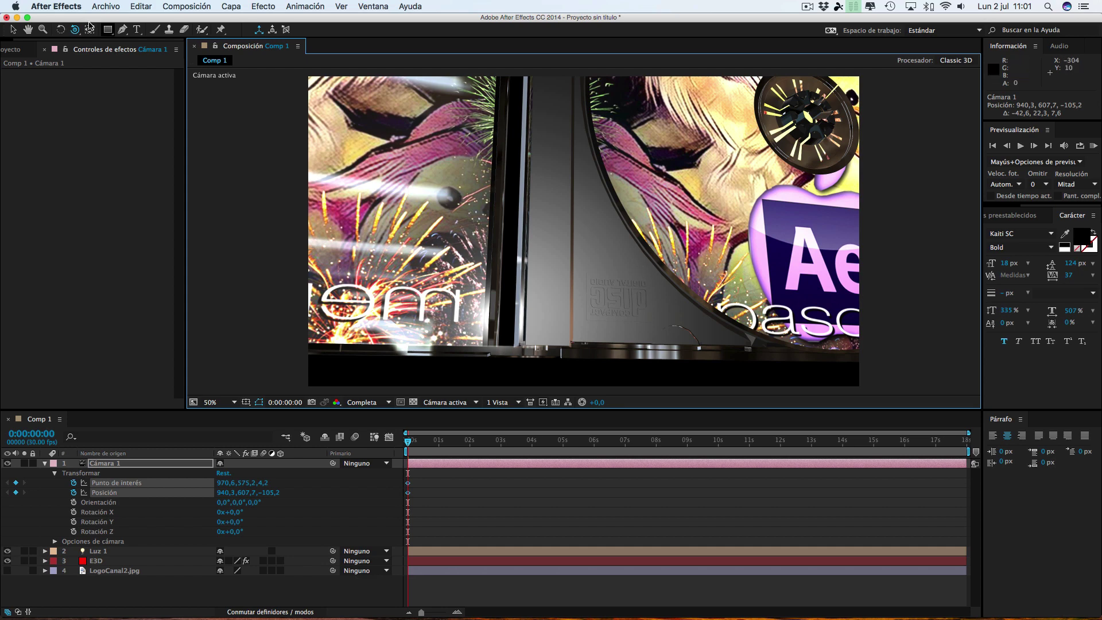
left_click_drag(79, 33, 115, 57)
left_click_drag(701, 317, 721, 42)
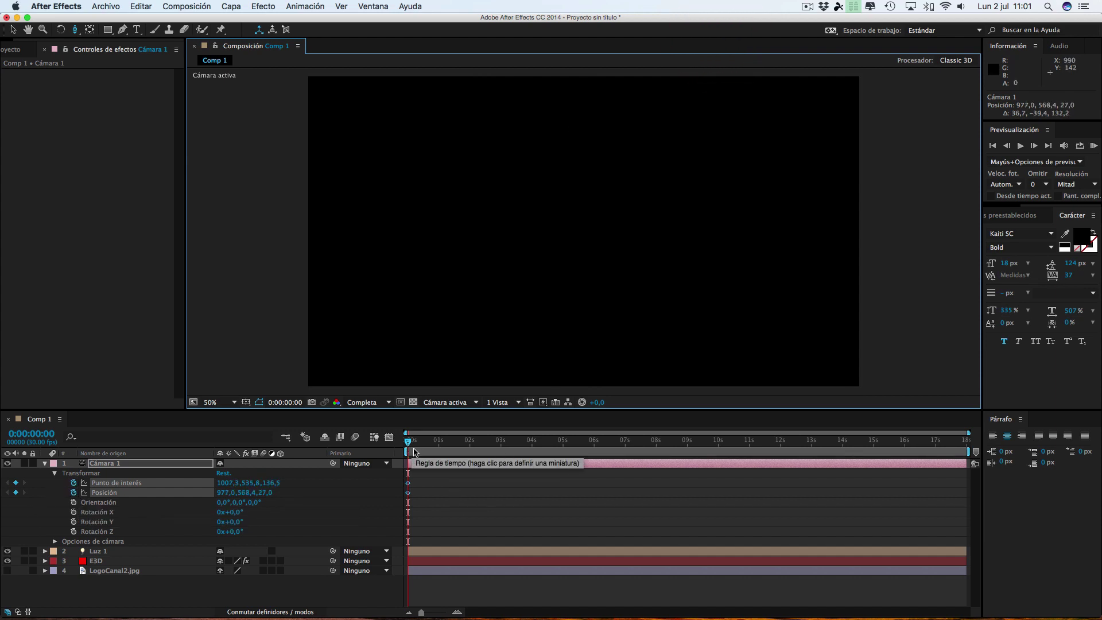
At 0:00:02:05, pull Cámara 1 back to Position 882,3, 621,9, -309,0 framing the whole case, then scrub to preview
left_click_drag(408, 443, 430, 443)
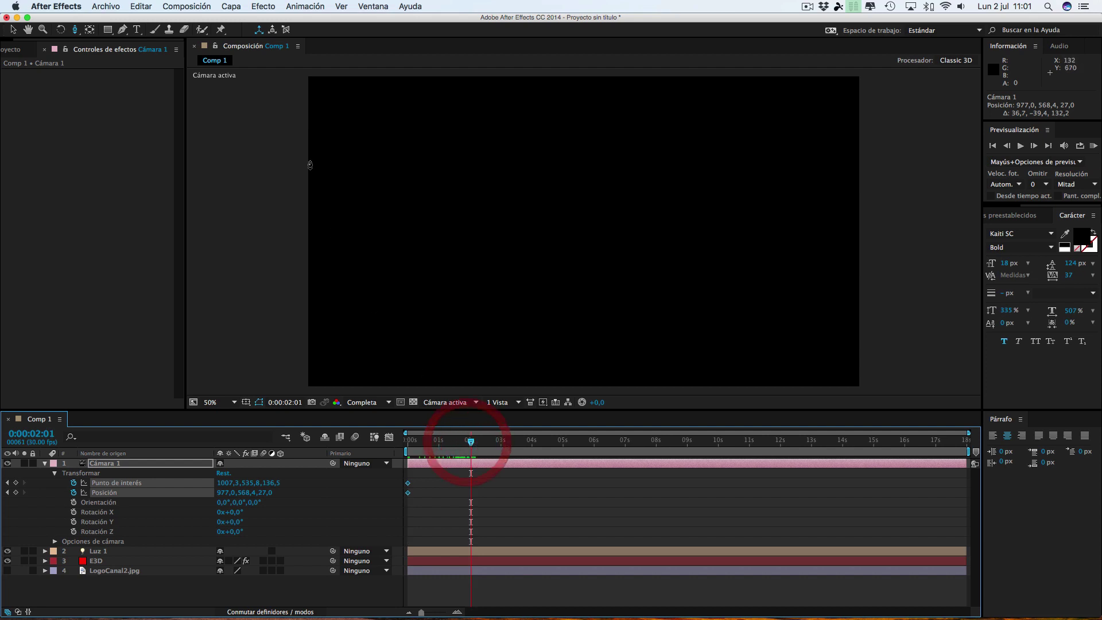
left_click_drag(611, 158, 639, 590)
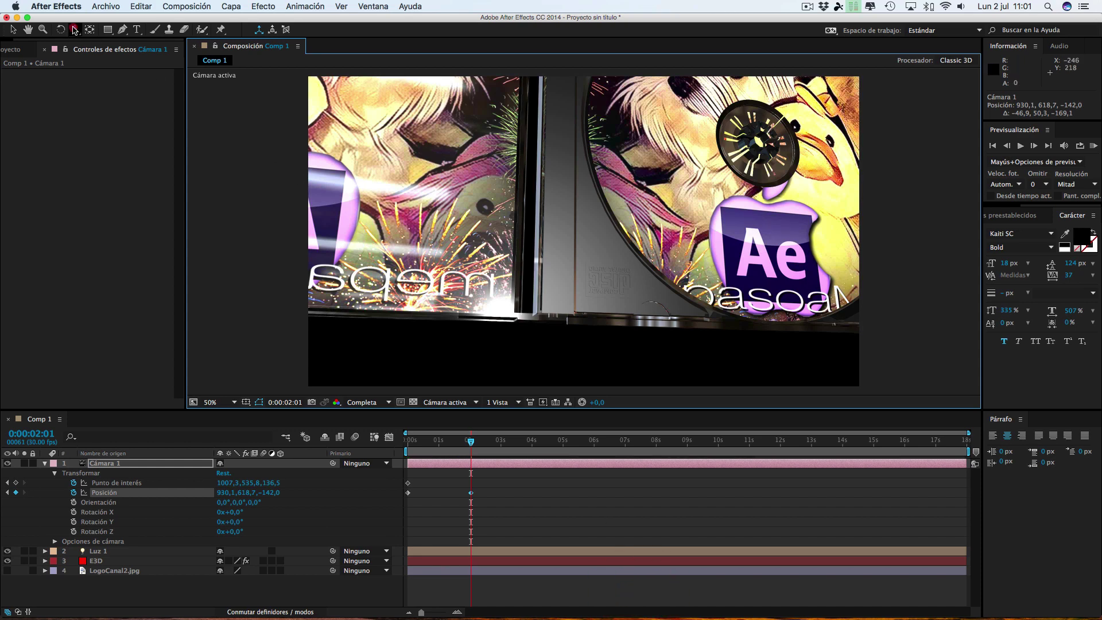
left_click_drag(75, 30, 109, 46)
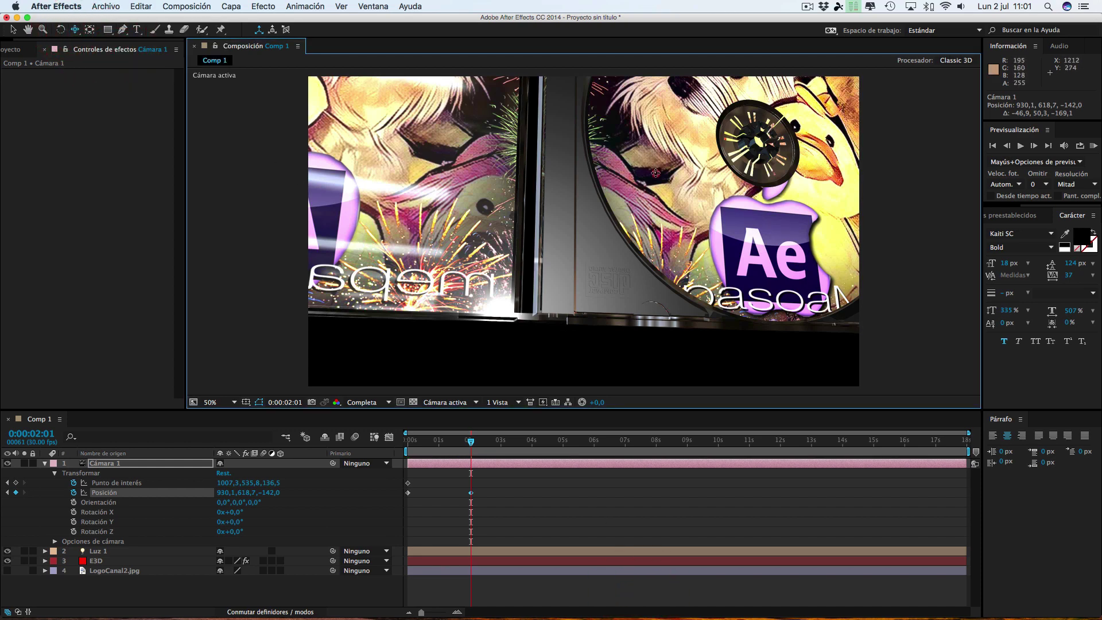
left_click_drag(656, 172, 647, 179)
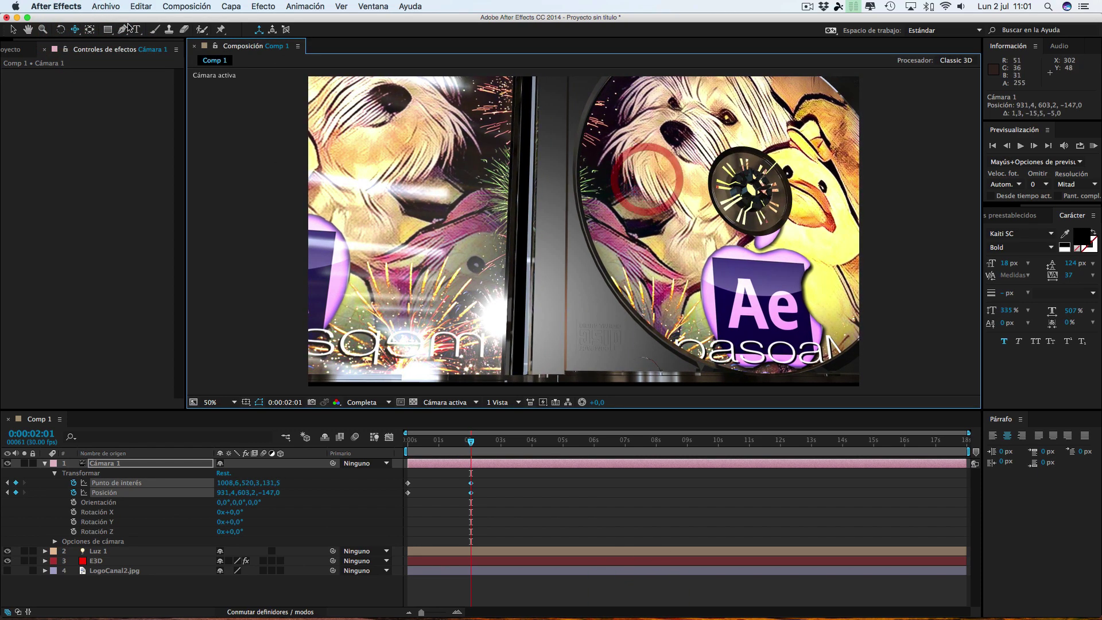
left_click_drag(69, 31, 159, 74)
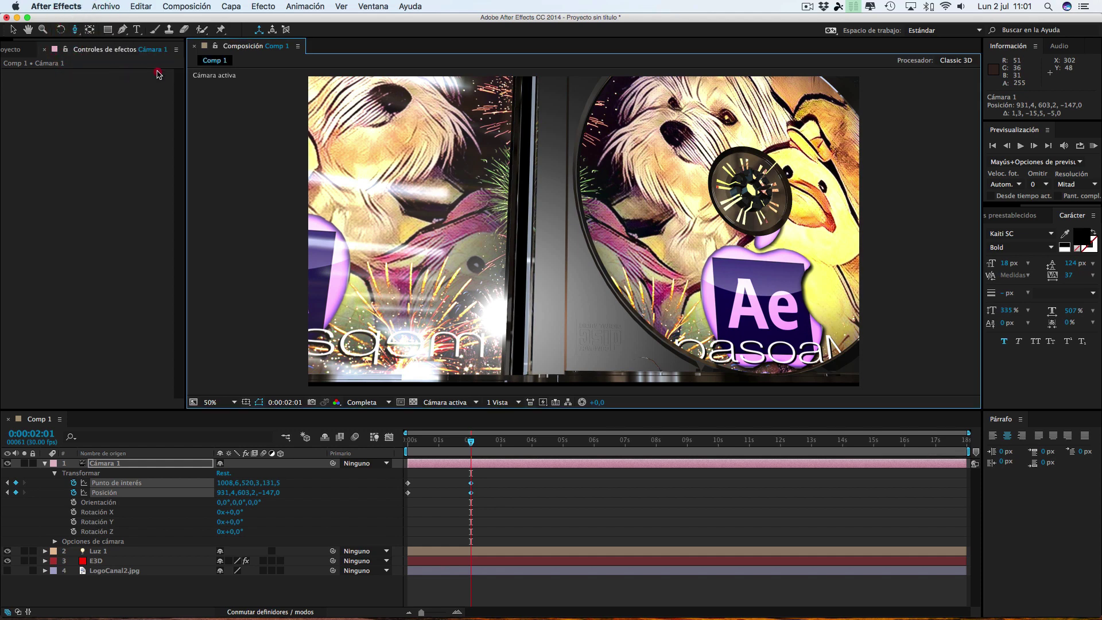
left_click_drag(639, 148, 644, 276)
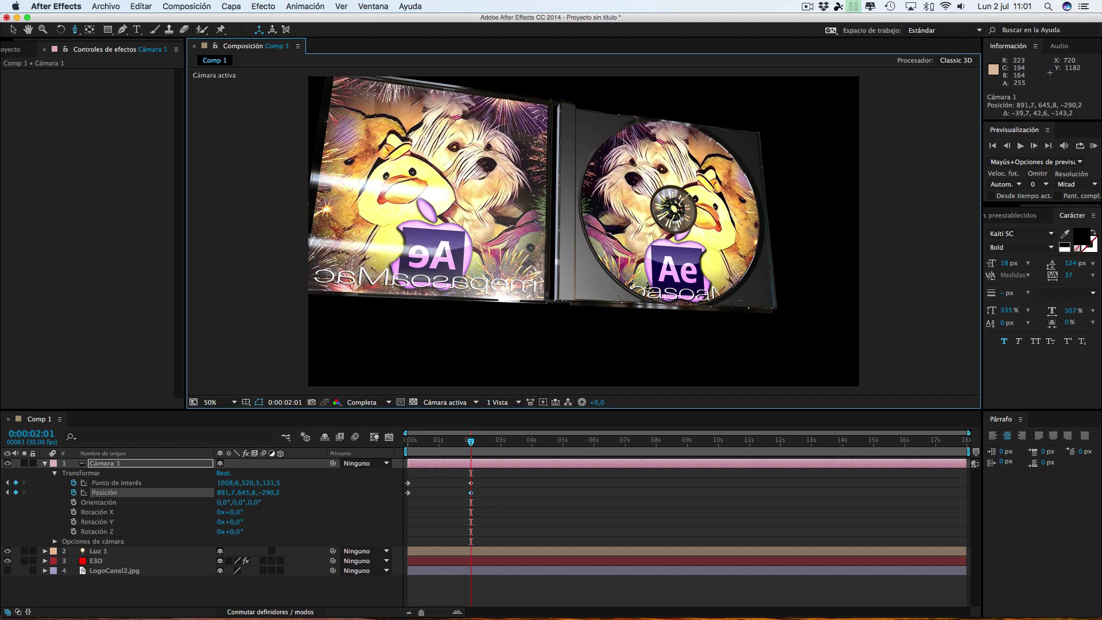
left_click_drag(75, 29, 112, 45)
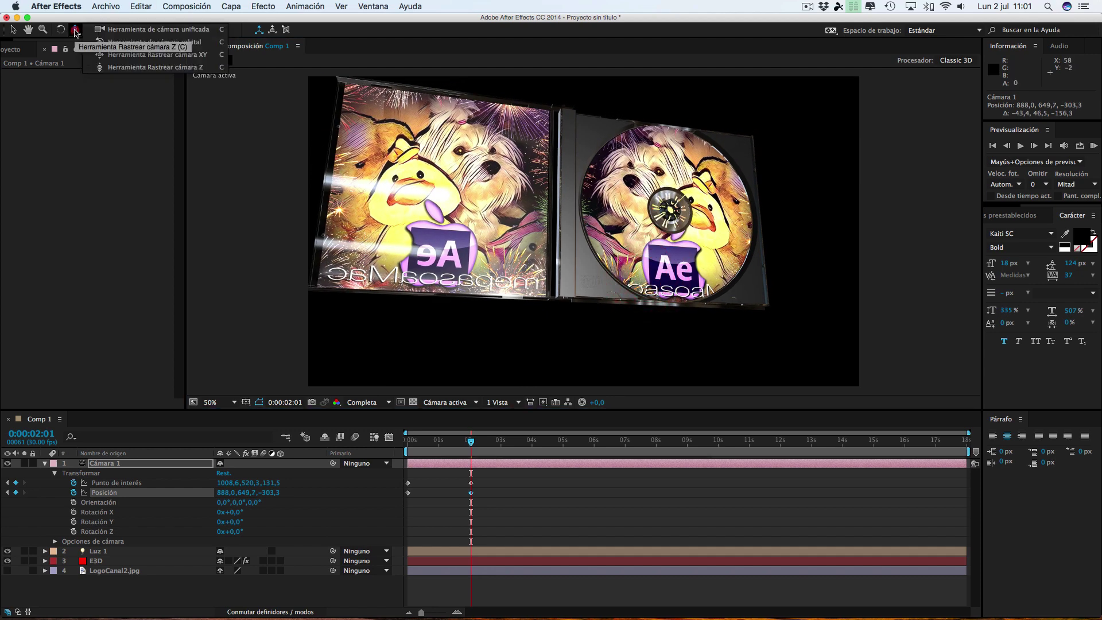
left_click(112, 43)
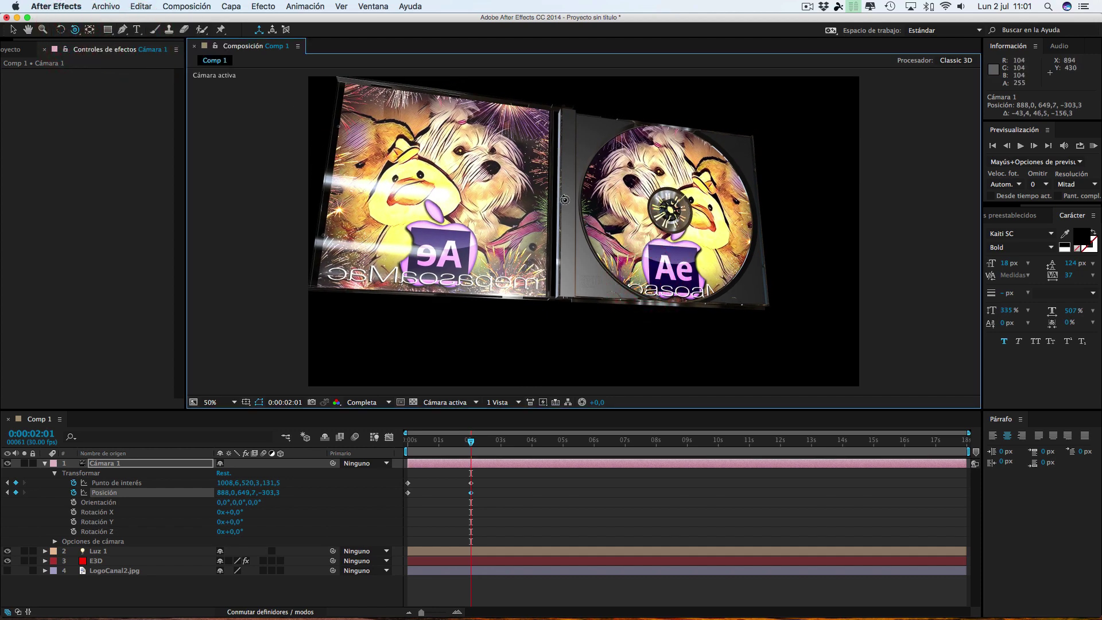
left_click_drag(565, 200, 566, 203)
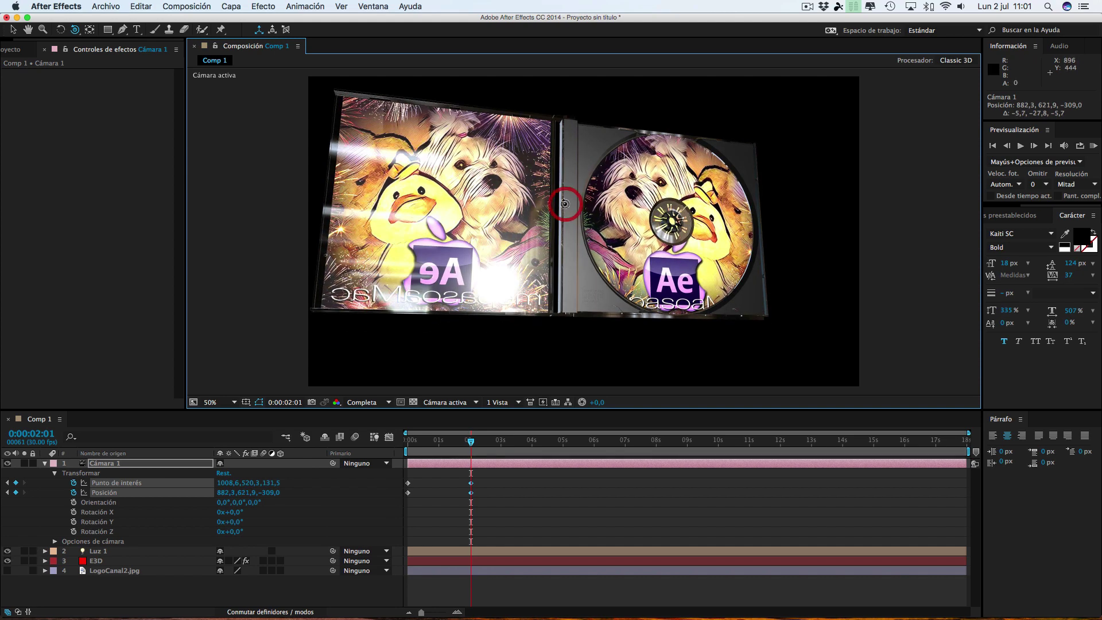
left_click_drag(476, 443, 382, 445)
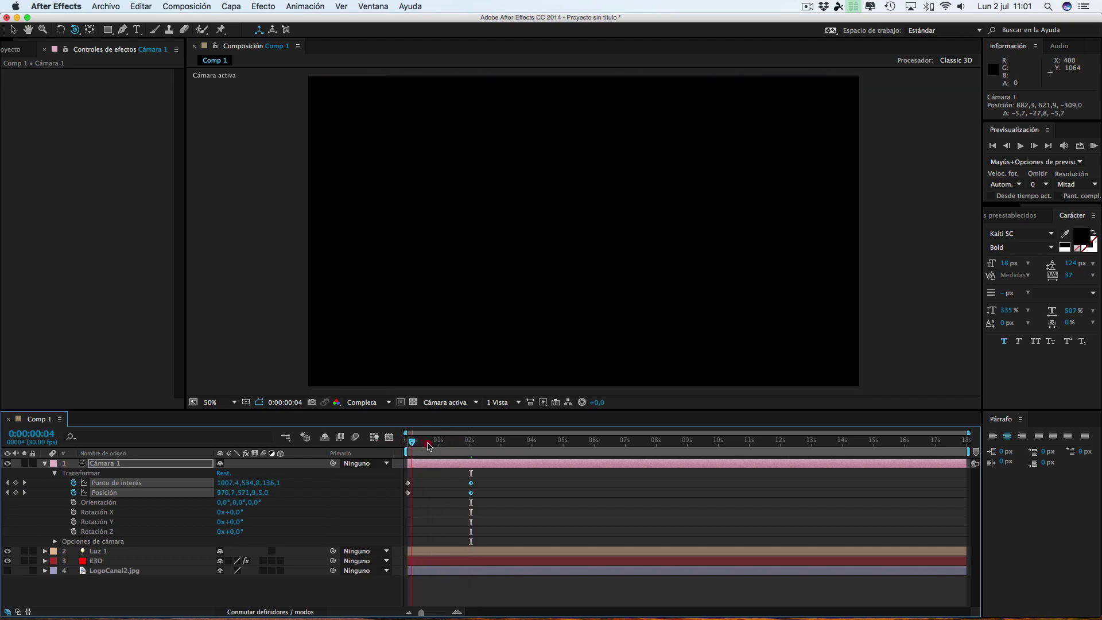
mouse_move(428, 446)
left_mouse_down()
mouse_move(476, 448)
mouse_move(401, 447)
mouse_move(480, 449)
left_mouse_up()
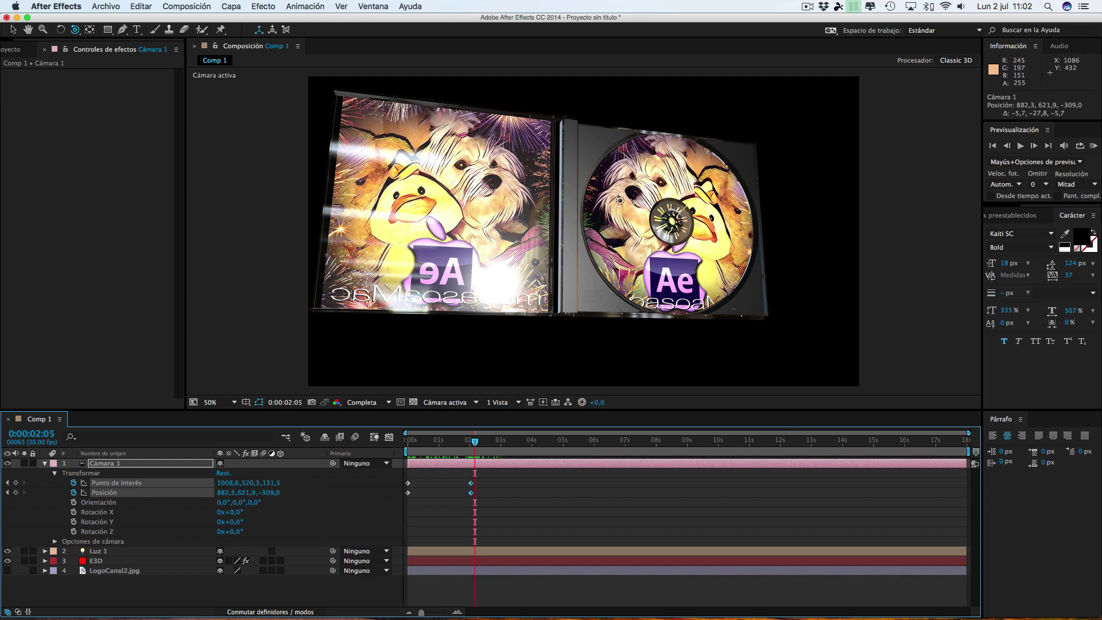
Reopen Scene Setup for the E3D layer and select the Front part of the case
left_click(109, 563)
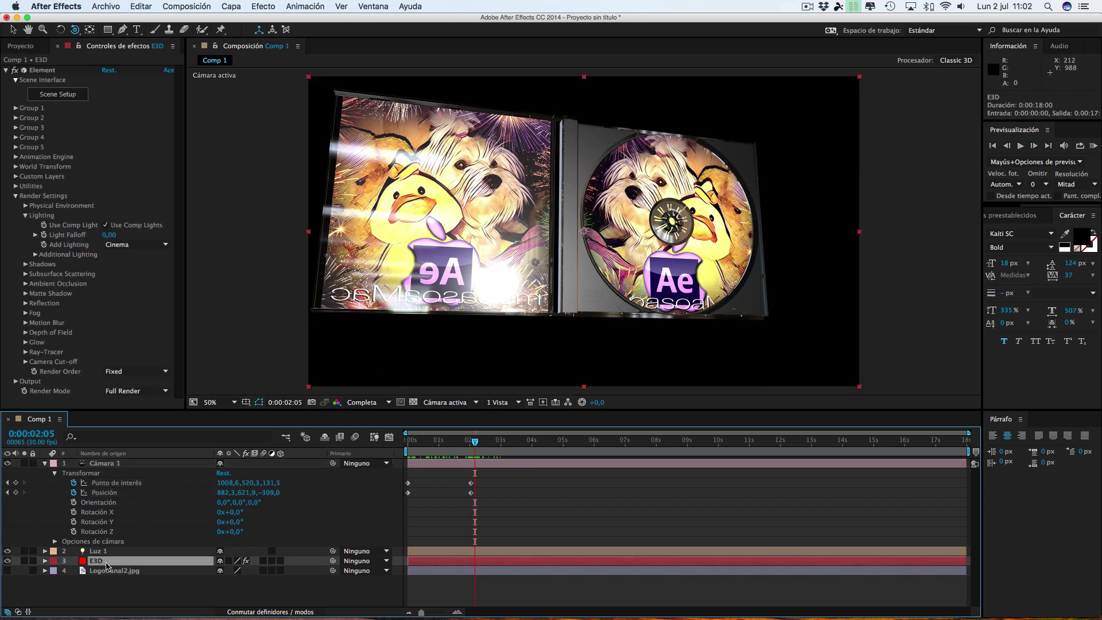
left_click(63, 94)
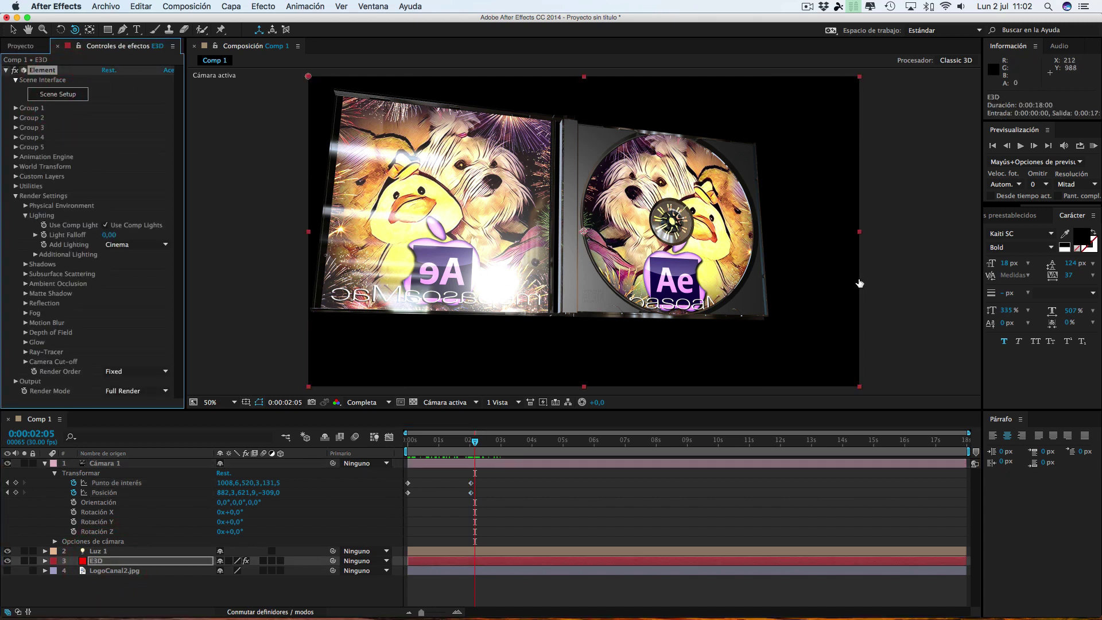
scroll(409, 299, "down", 3)
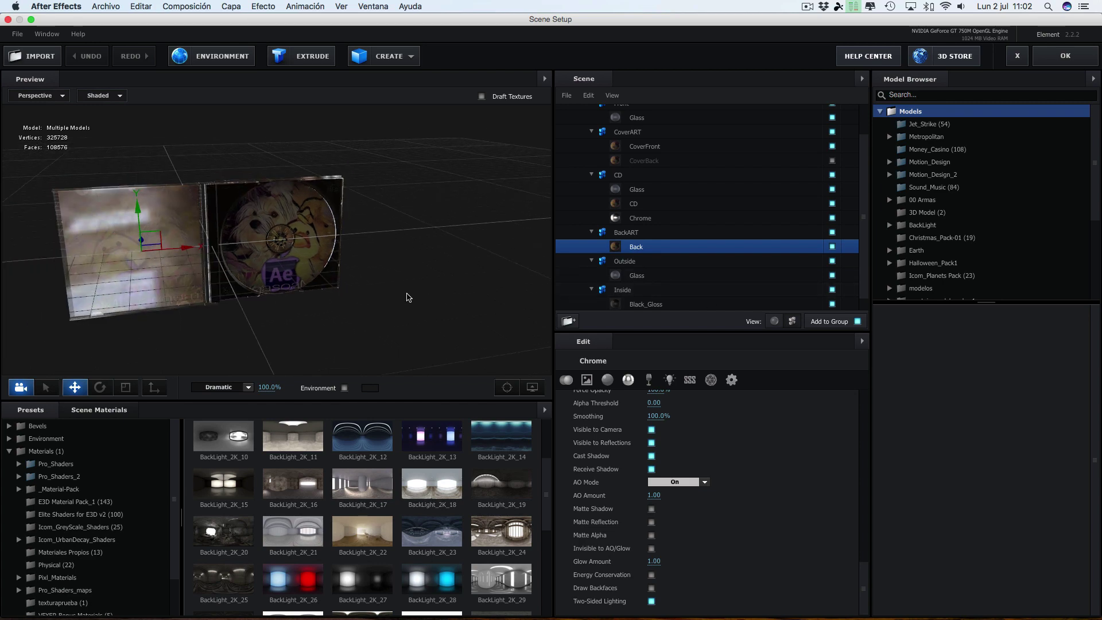
left_click_drag(451, 206, 585, 180)
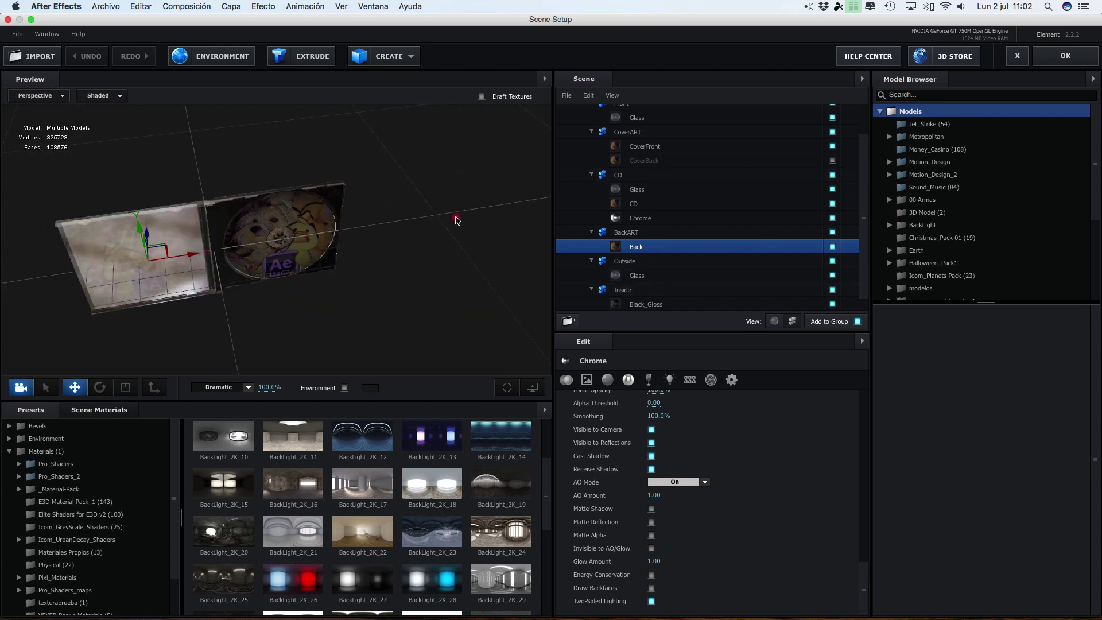
scroll(704, 151, "up", 3)
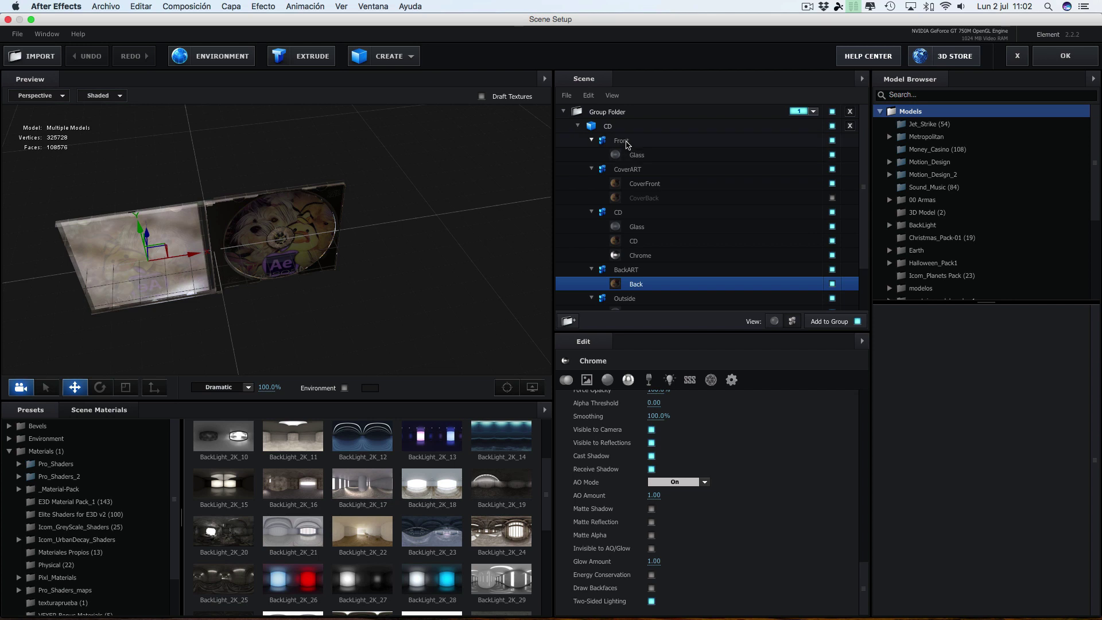
left_click(629, 142)
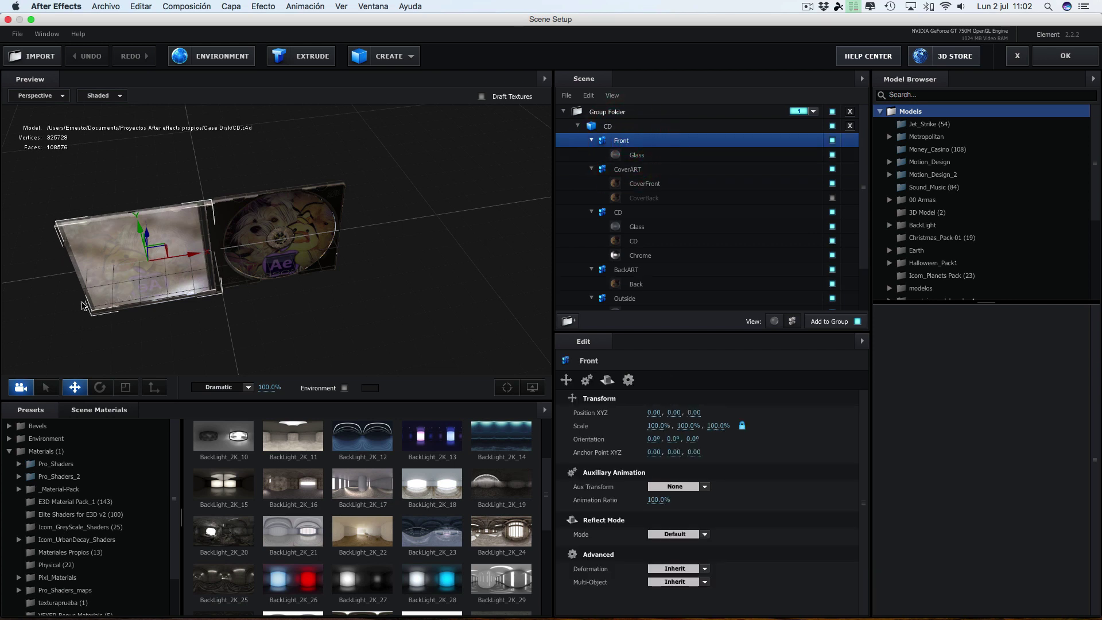
left_click(832, 141)
left_click(832, 141)
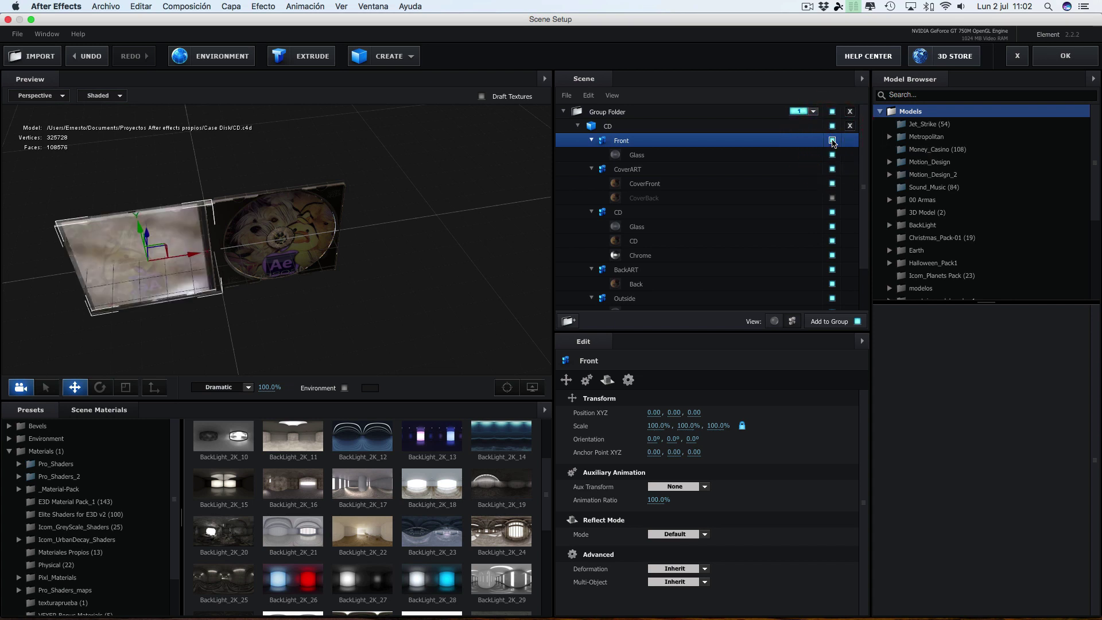
left_click_drag(439, 253, 436, 245)
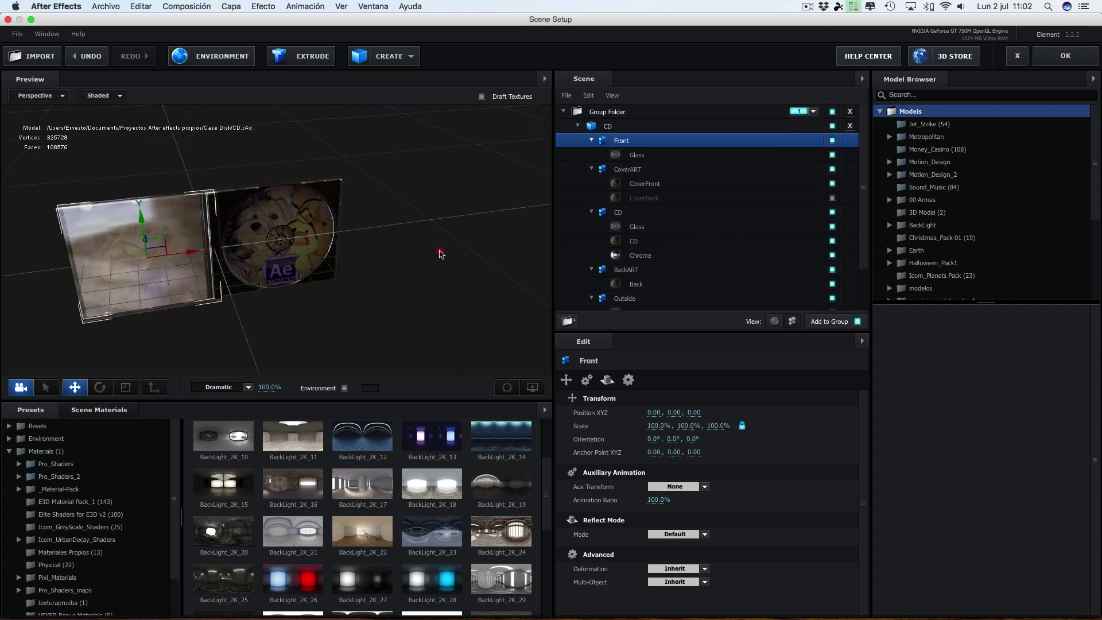
Set the preview to the Front view and test-rotate the lid, then undo the rotation
left_click(38, 96)
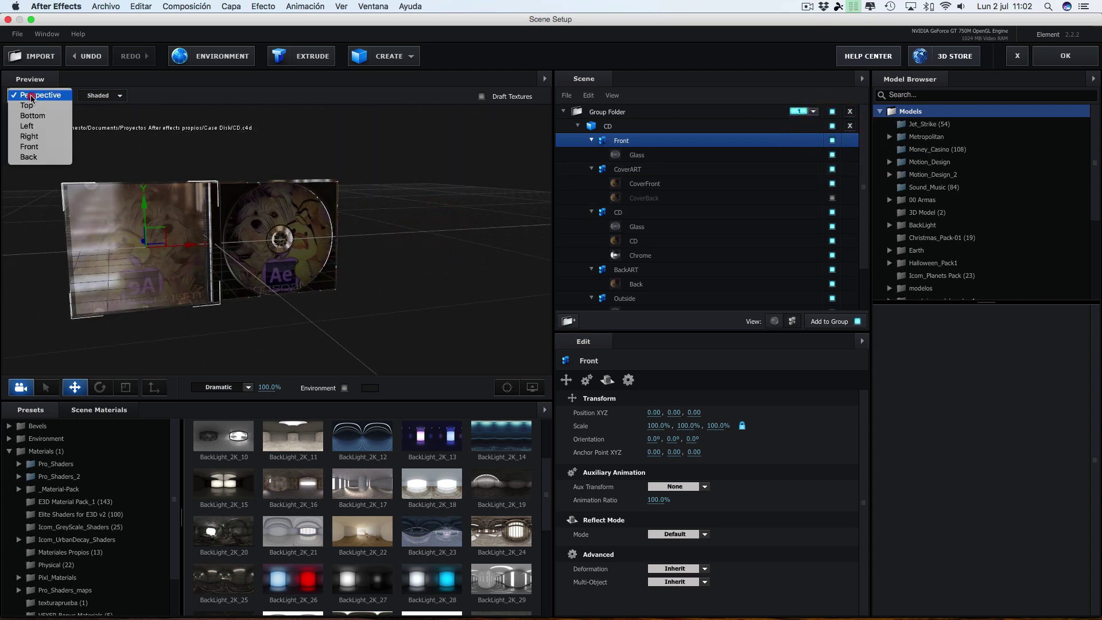
left_click(30, 139)
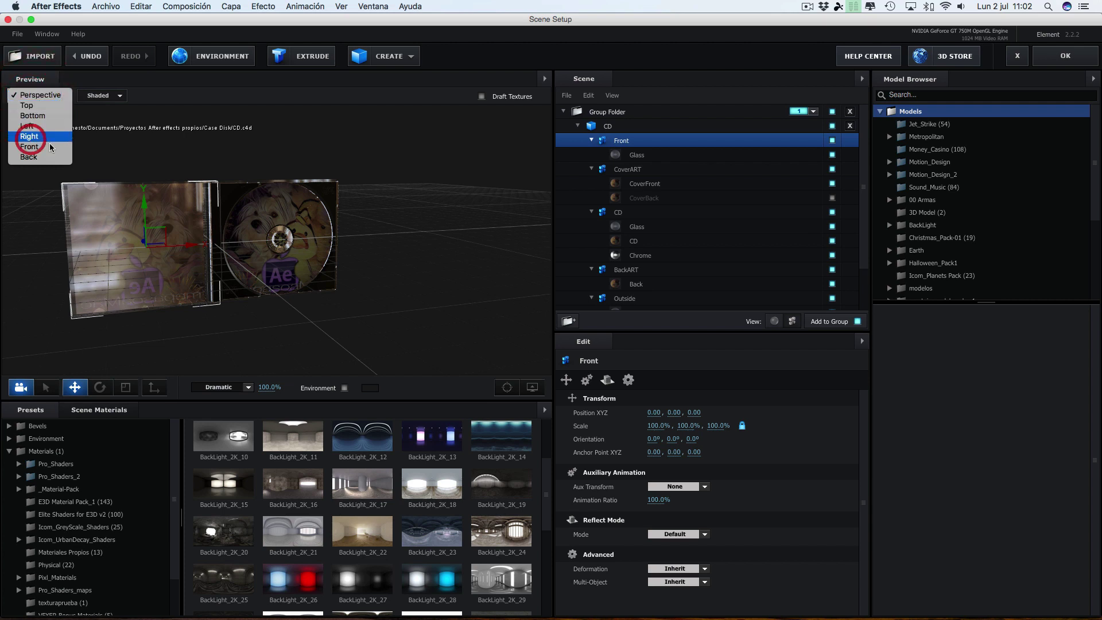
left_click(37, 95)
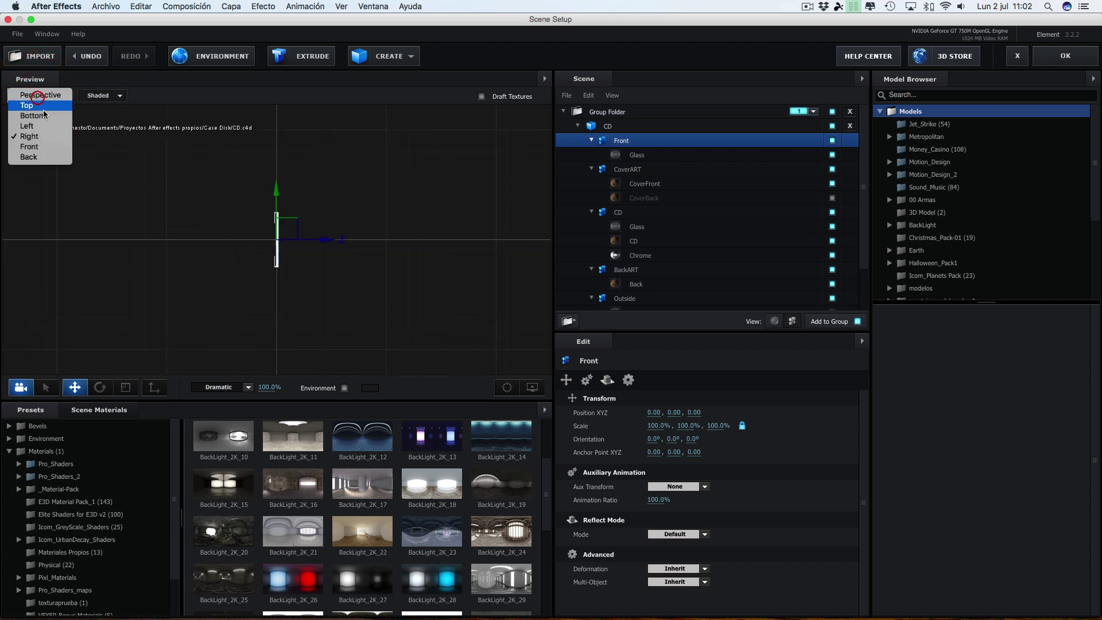
left_click(32, 148)
scroll(252, 274, "up", 2)
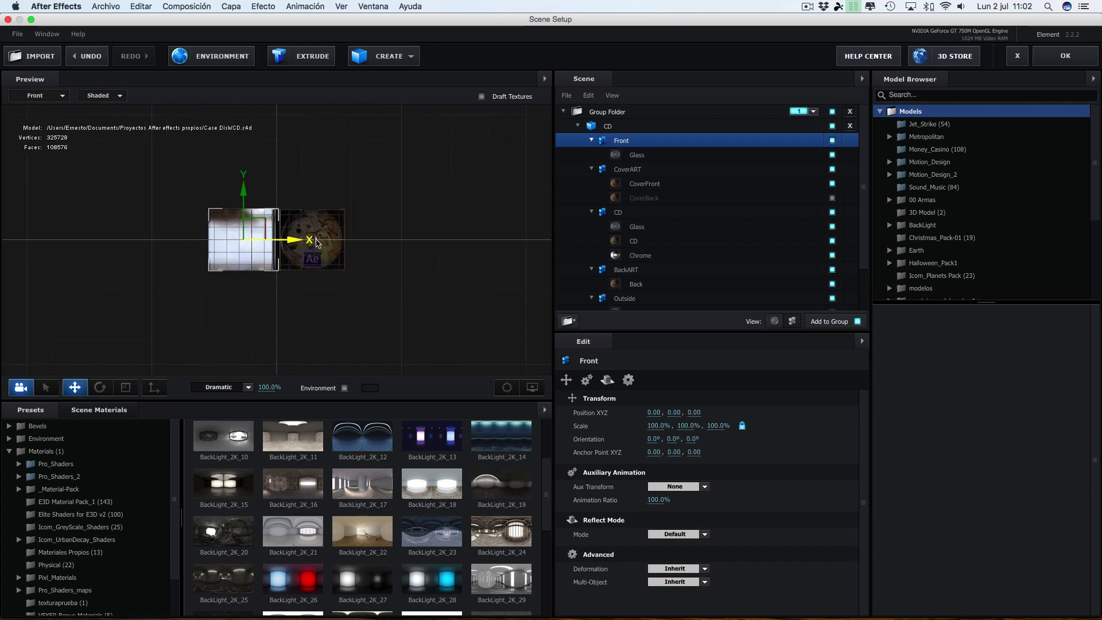
scroll(270, 264, "up", 3)
scroll(293, 252, "up", 3)
scroll(318, 244, "up", 4)
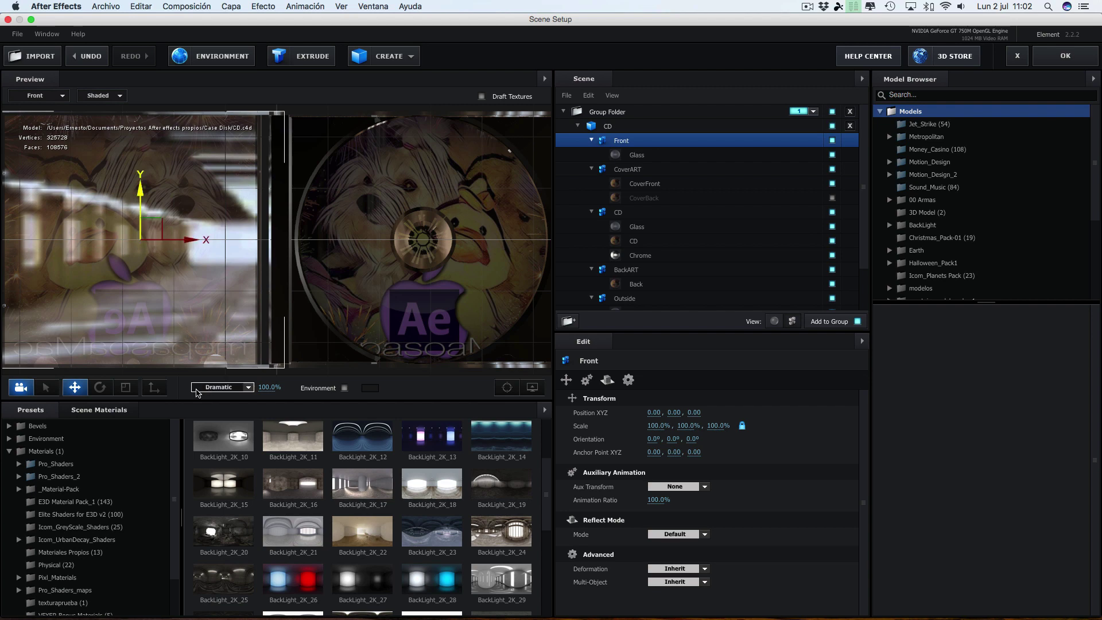
left_click(100, 388)
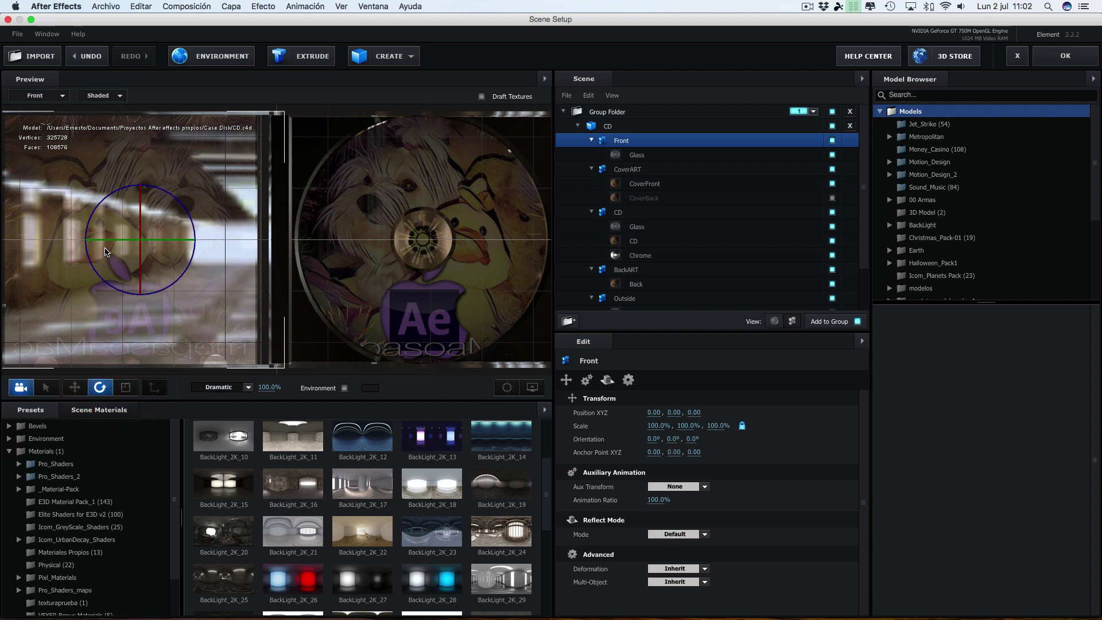
mouse_move(113, 244)
left_mouse_down()
mouse_move(180, 247)
mouse_move(161, 253)
left_mouse_up()
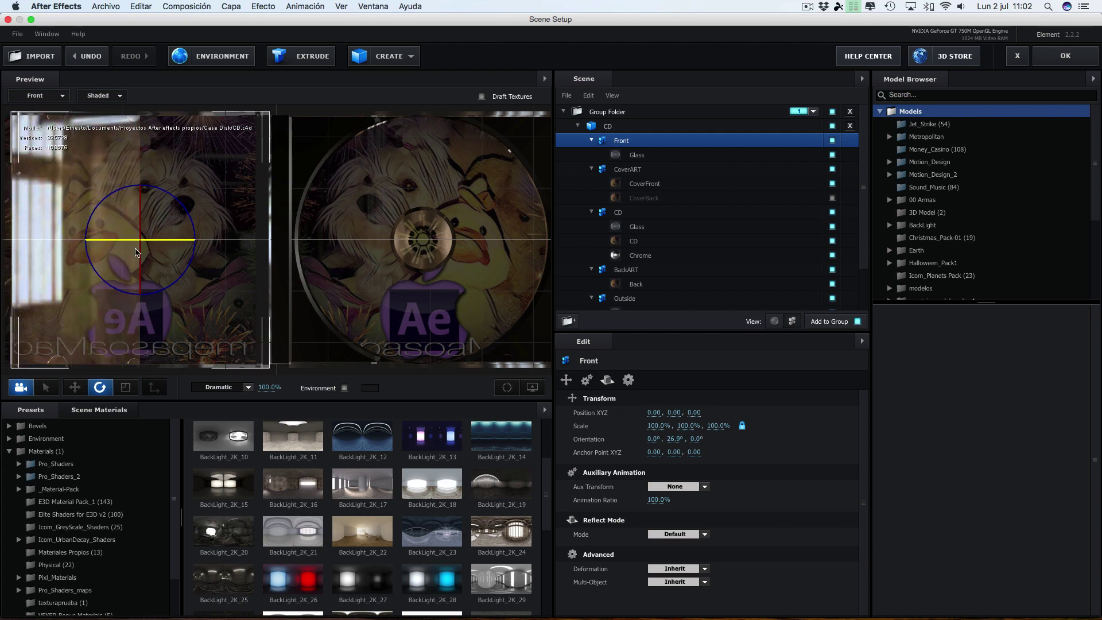
key("super+z")
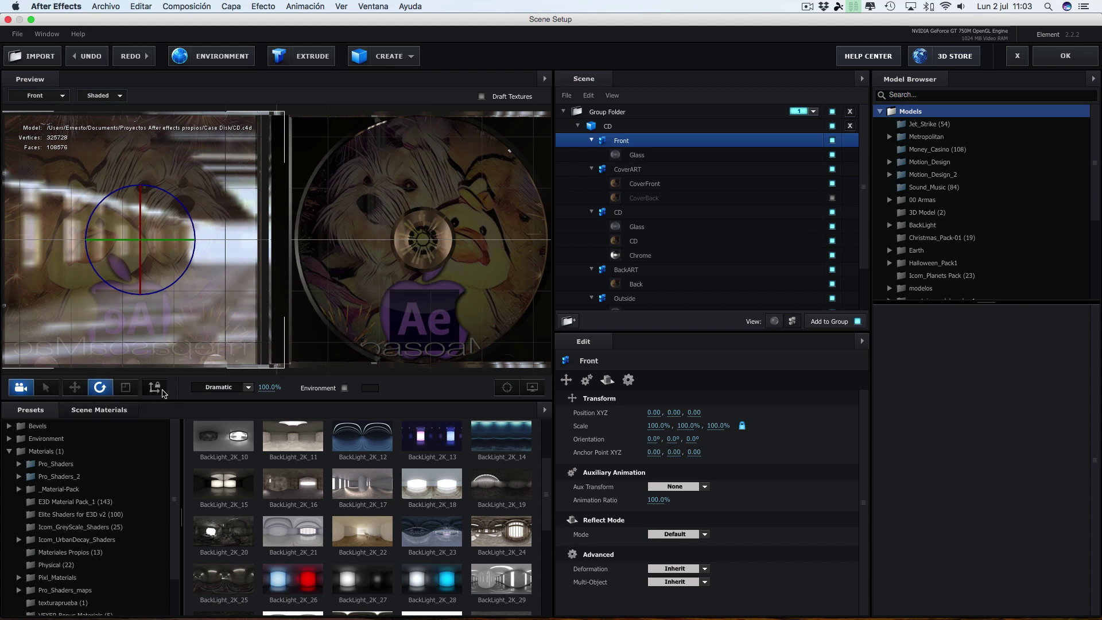
Move the Front lid's pivot to its hinged edge and swing the lid open around it
left_click(74, 387)
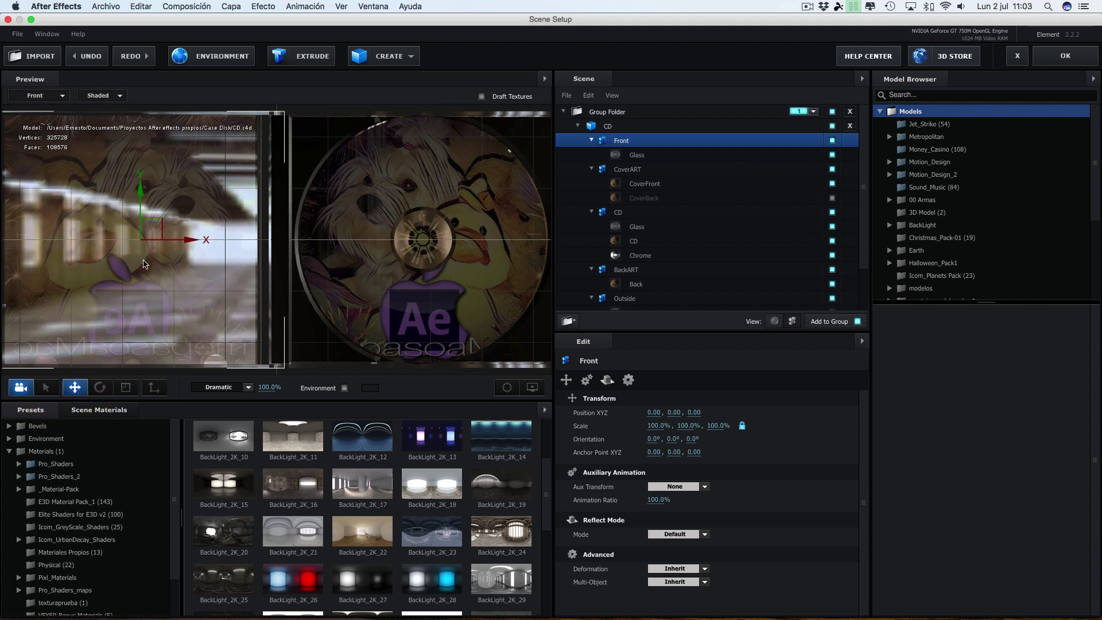
left_click(154, 388)
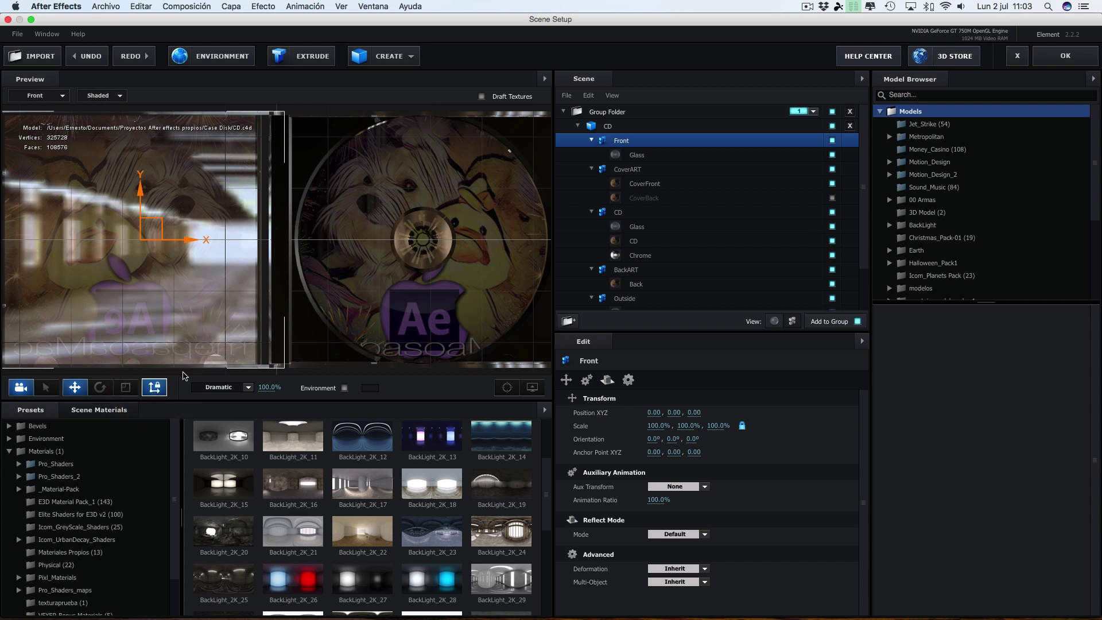
left_click_drag(187, 240, 324, 247)
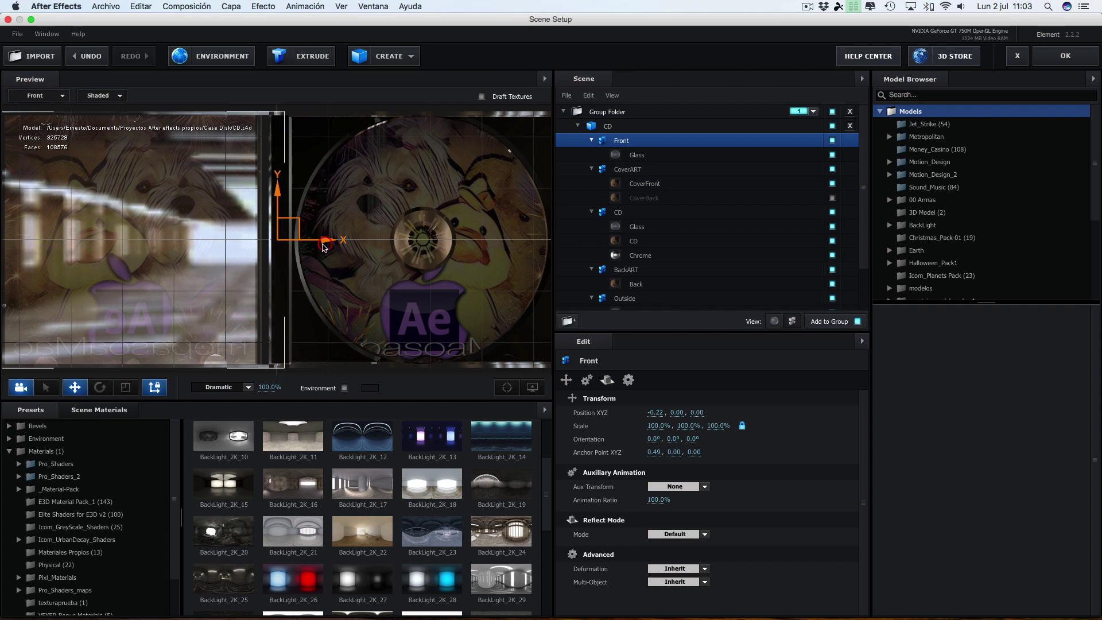
left_click(101, 390)
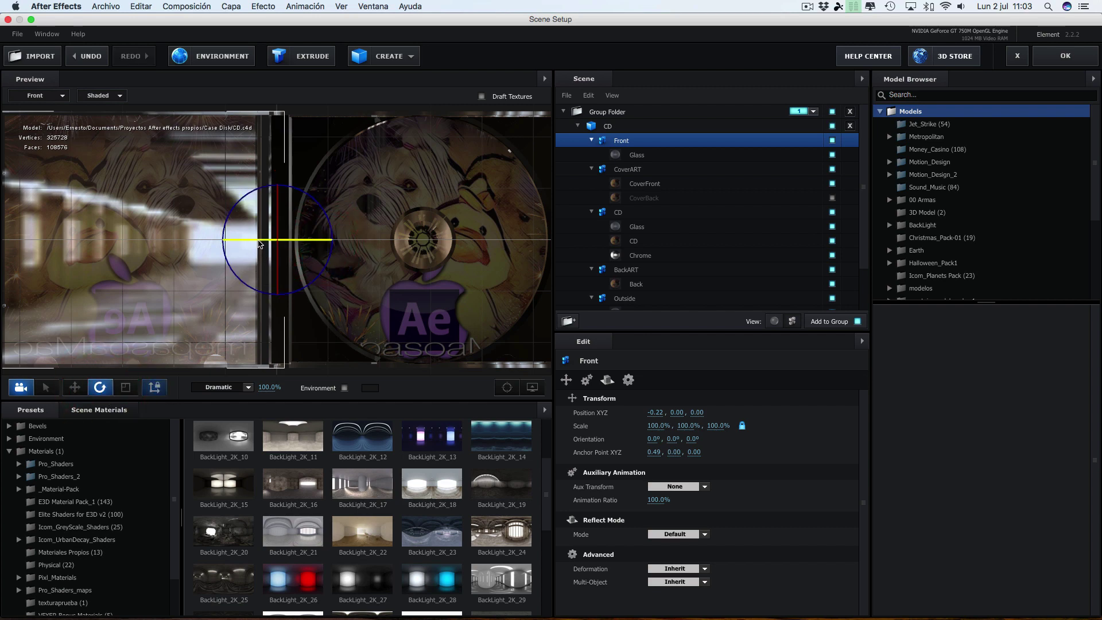
mouse_move(260, 242)
left_mouse_down()
mouse_move(410, 255)
mouse_move(270, 257)
mouse_move(426, 260)
mouse_move(253, 260)
left_mouse_up()
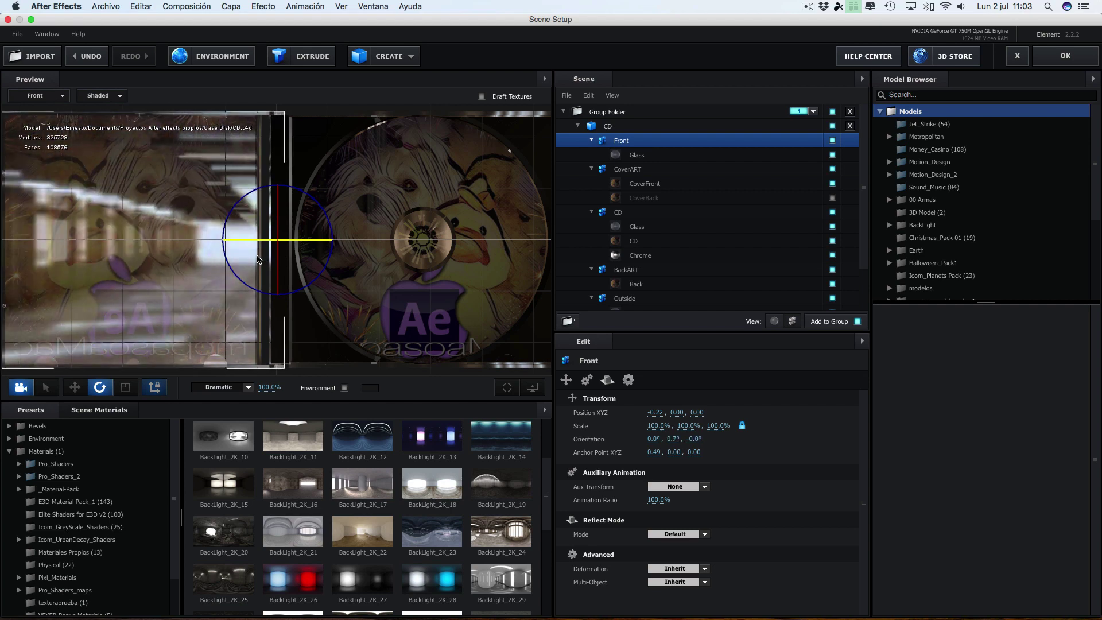
Hide the CoverART part and test-rotate the Front lid, undoing the rotation
left_click(832, 170)
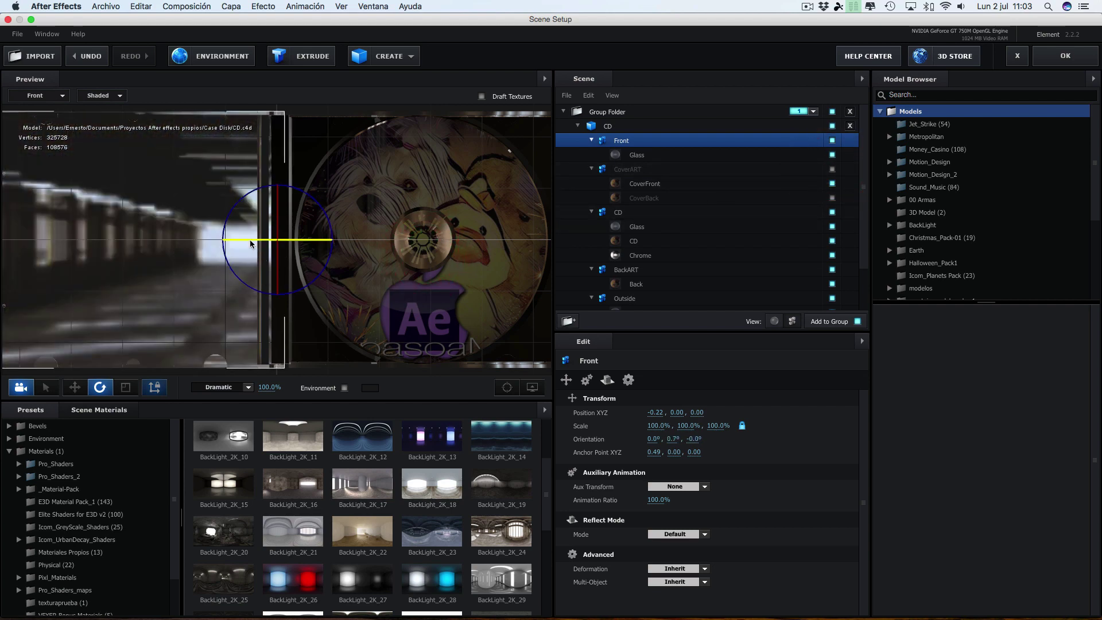
mouse_move(250, 244)
left_mouse_down()
mouse_move(413, 257)
mouse_move(248, 260)
left_mouse_up()
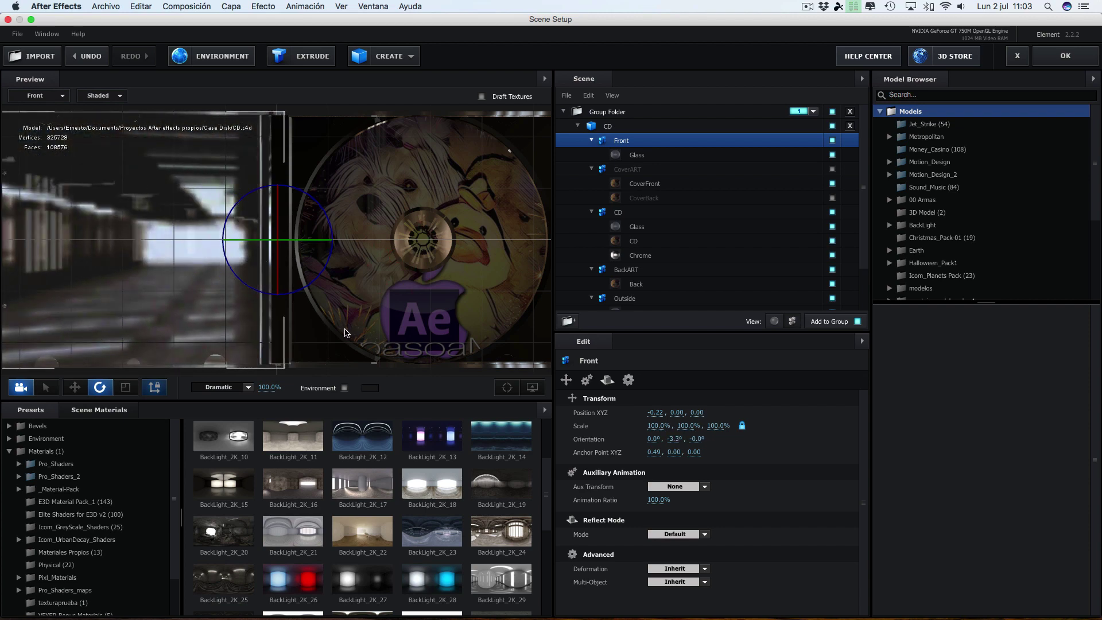
key("ctrl+z")
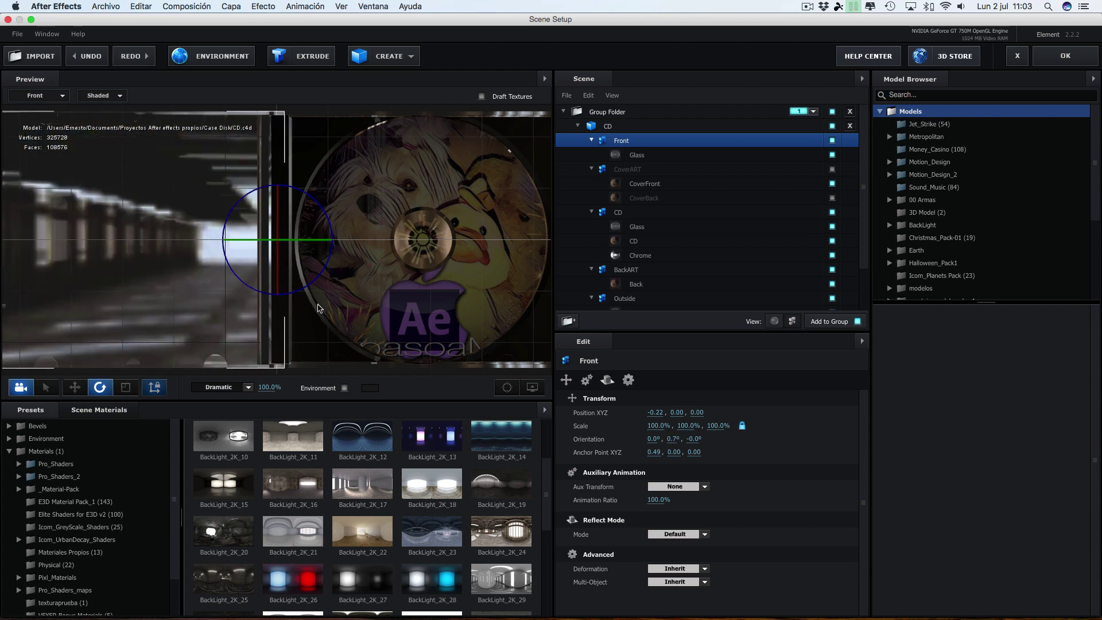
Cycle the preview through Back and Left views to Top and zoom in on the Front part
left_click(47, 96)
left_click(29, 157)
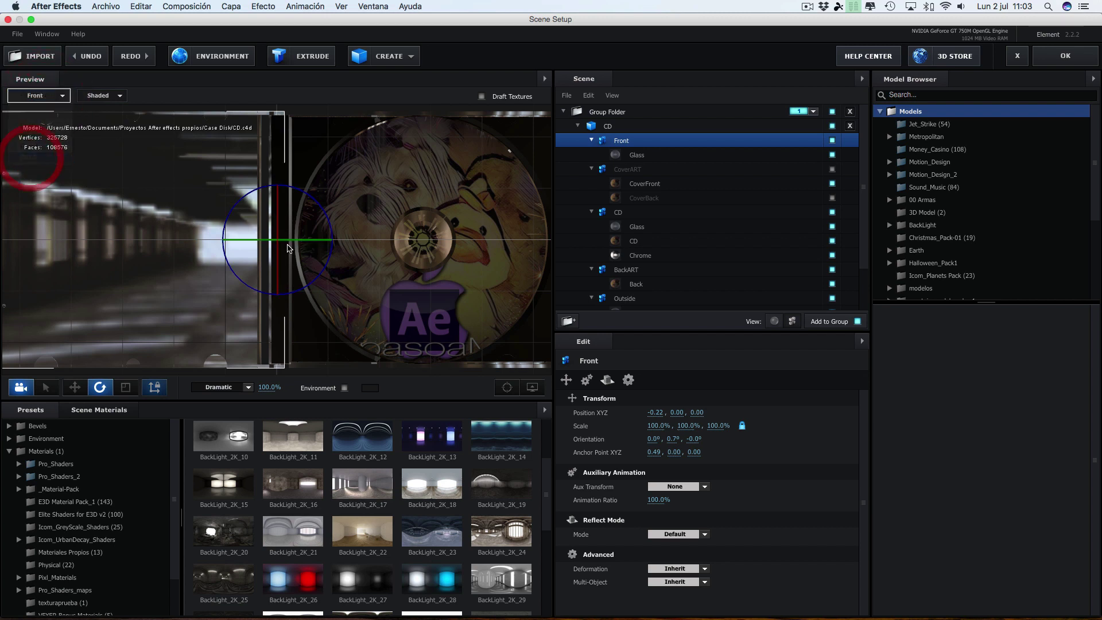
scroll(298, 238, "up", 5)
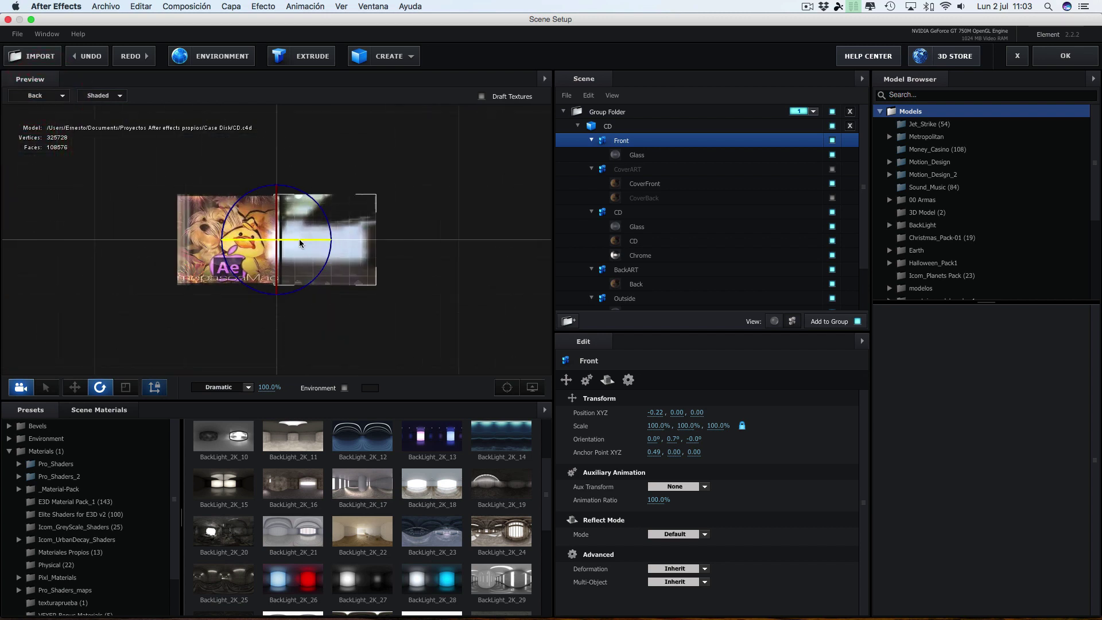
left_click(27, 99)
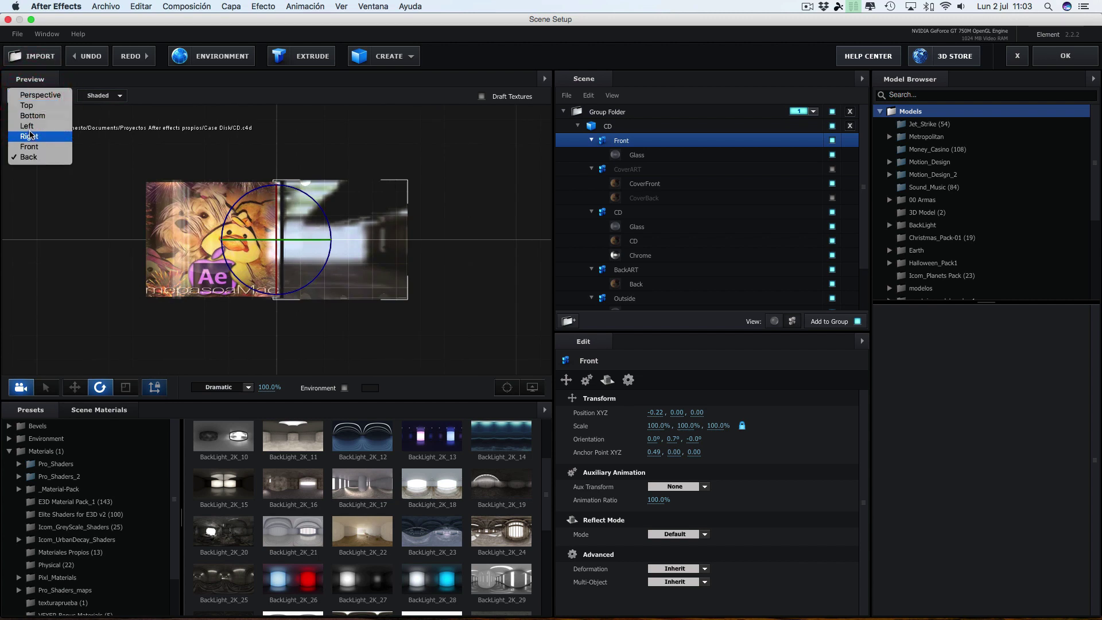
left_click(28, 129)
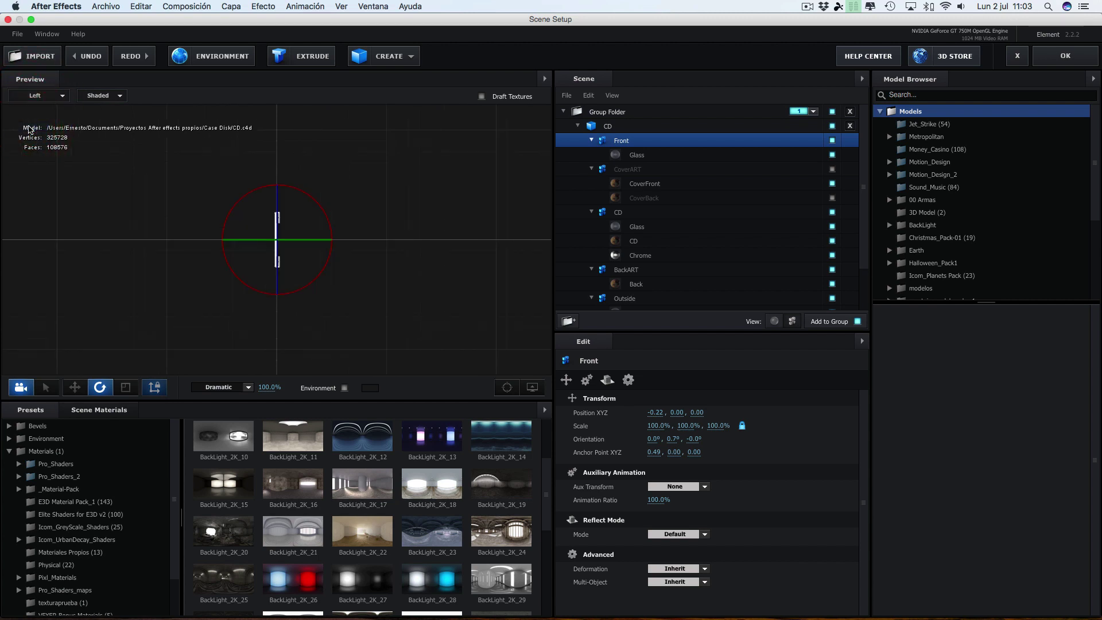
left_click(20, 96)
left_click(23, 106)
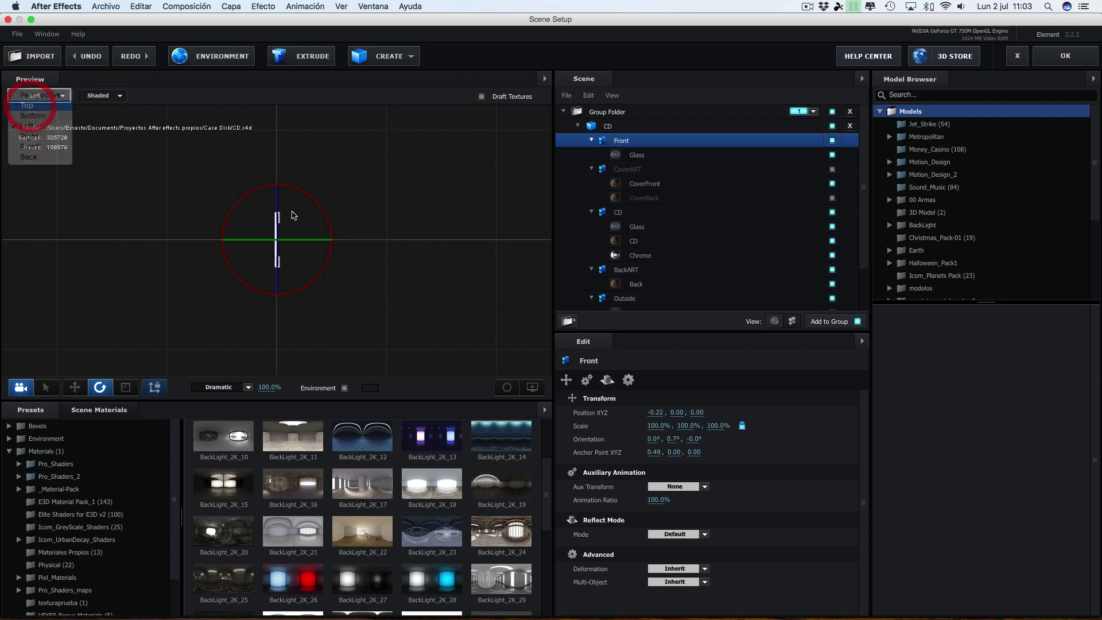
scroll(296, 227, "up", 10)
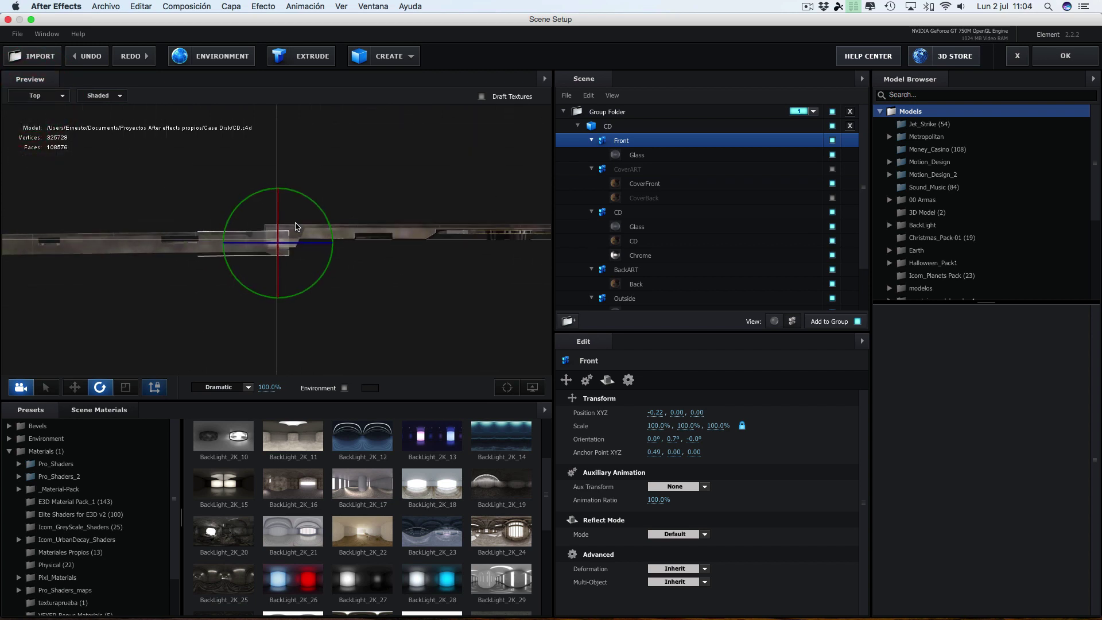
scroll(296, 227, "up", 5)
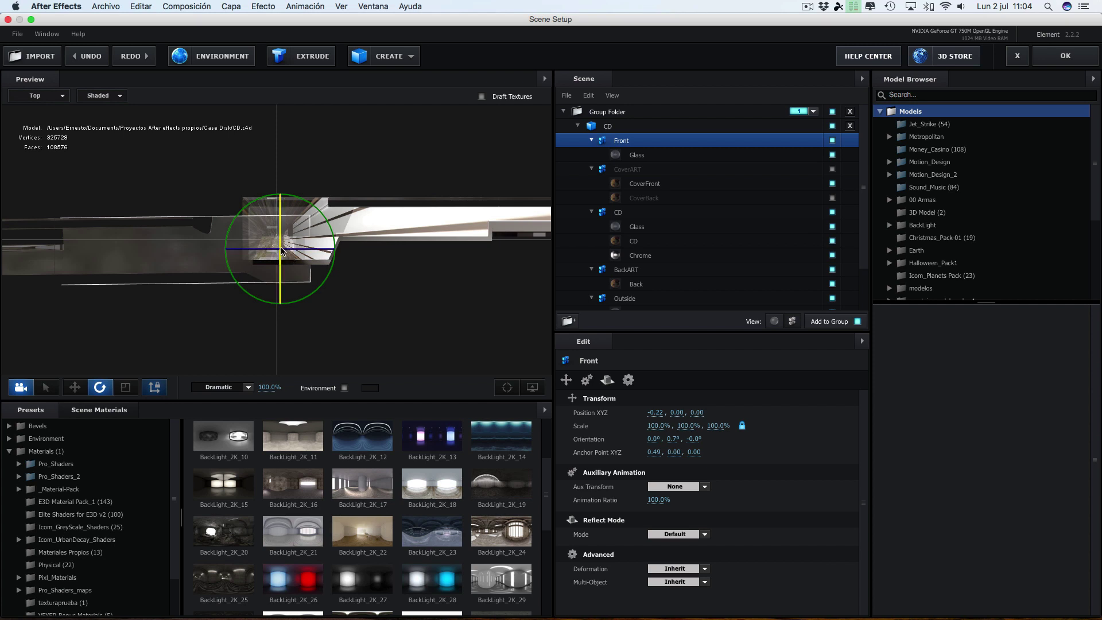
Nudge the Front part with the Move gizmo to anchor 0.49, 0, 0 and position -0.22, 0, 0
left_click(155, 387)
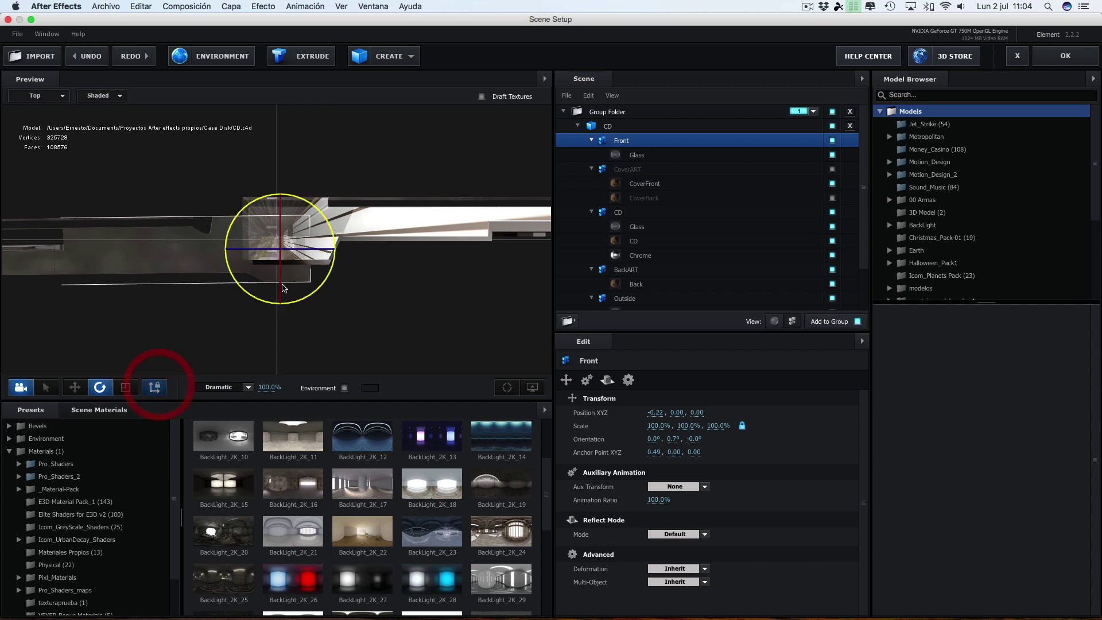
left_click(75, 387)
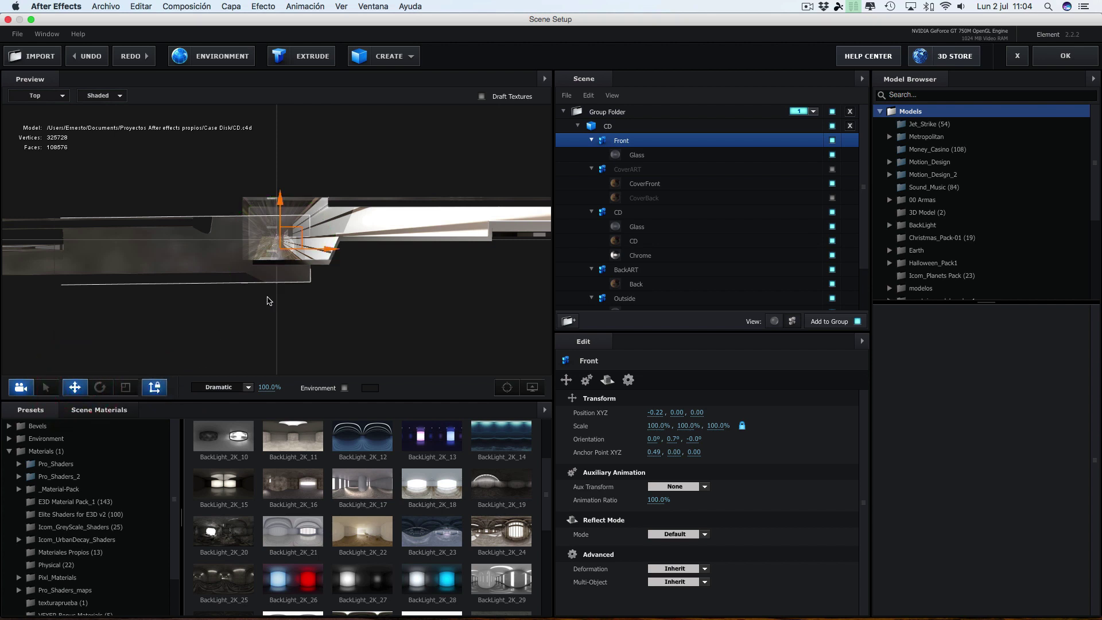
left_click(280, 202)
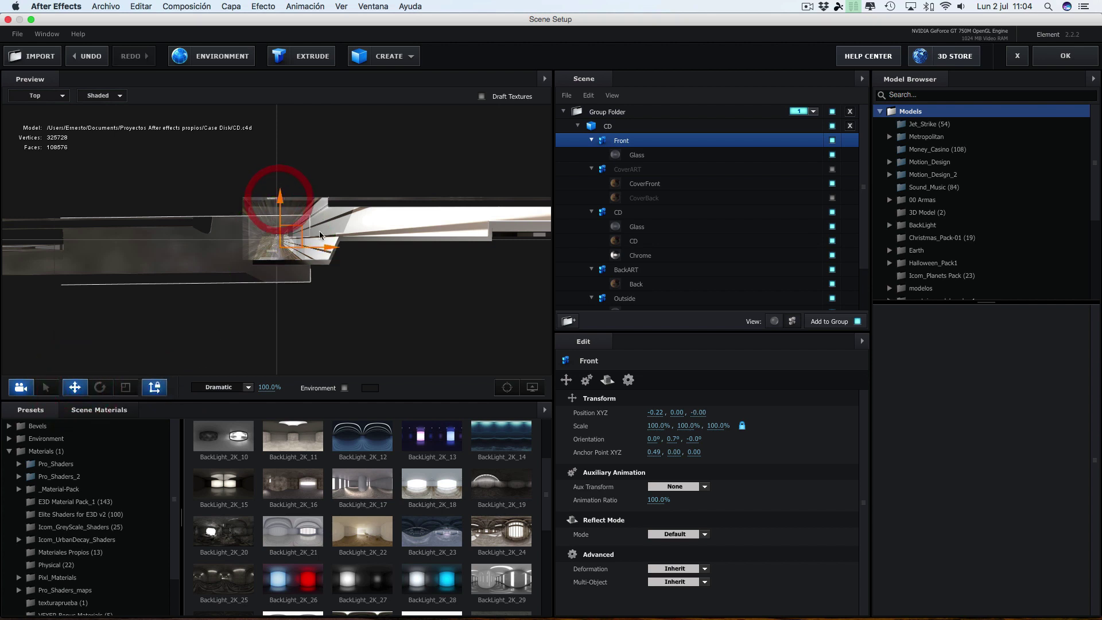
left_click(334, 248)
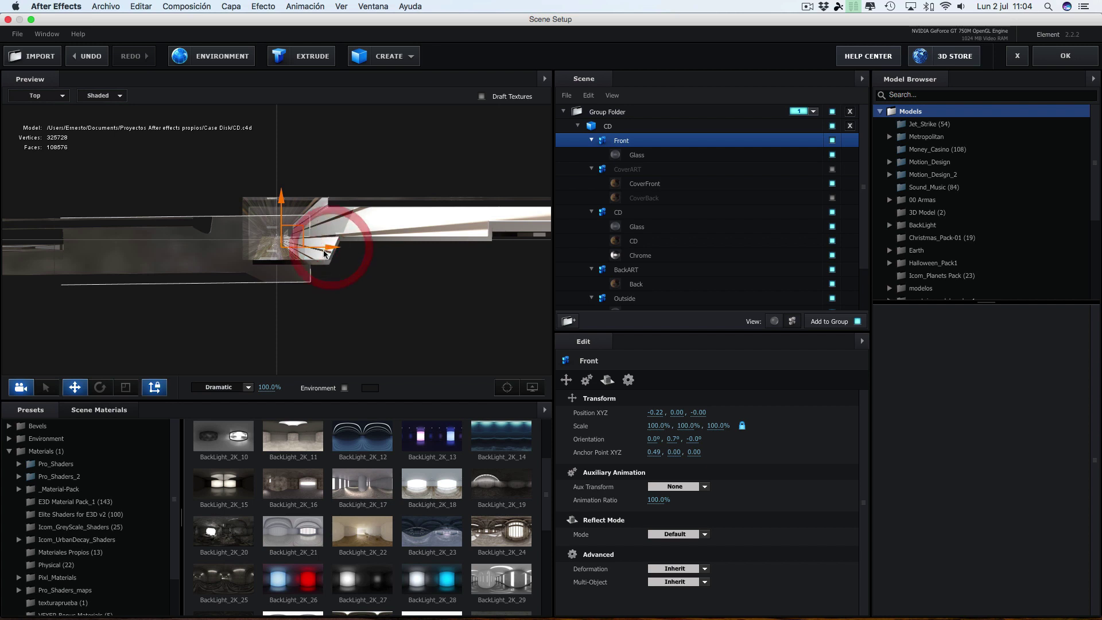
left_click(99, 387)
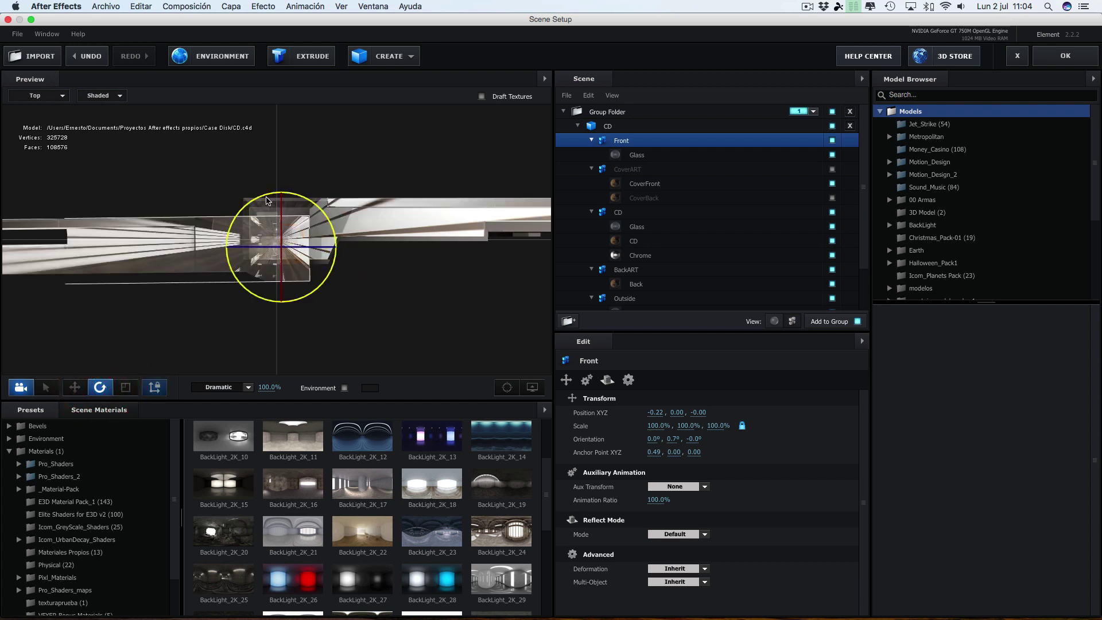
Flip the Front part with the Rotate ring to an orientation of 180°, -0.7°, 180°
mouse_move(276, 196)
left_mouse_down()
mouse_move(420, 255)
mouse_move(446, 293)
mouse_move(327, 231)
mouse_move(337, 232)
left_mouse_up()
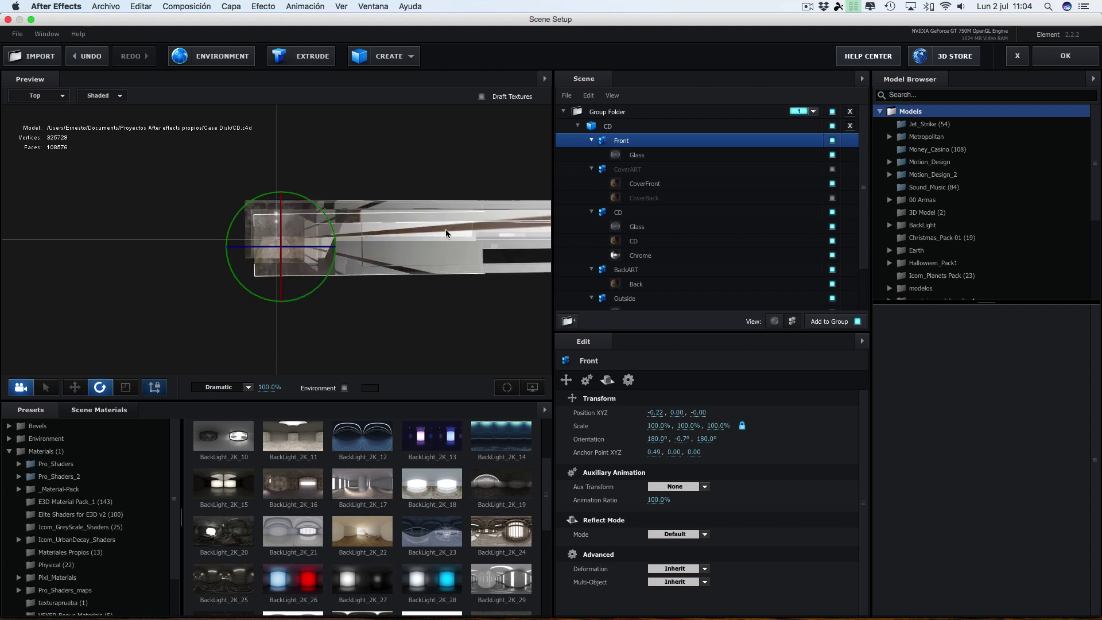
left_click_drag(446, 232, 432, 241)
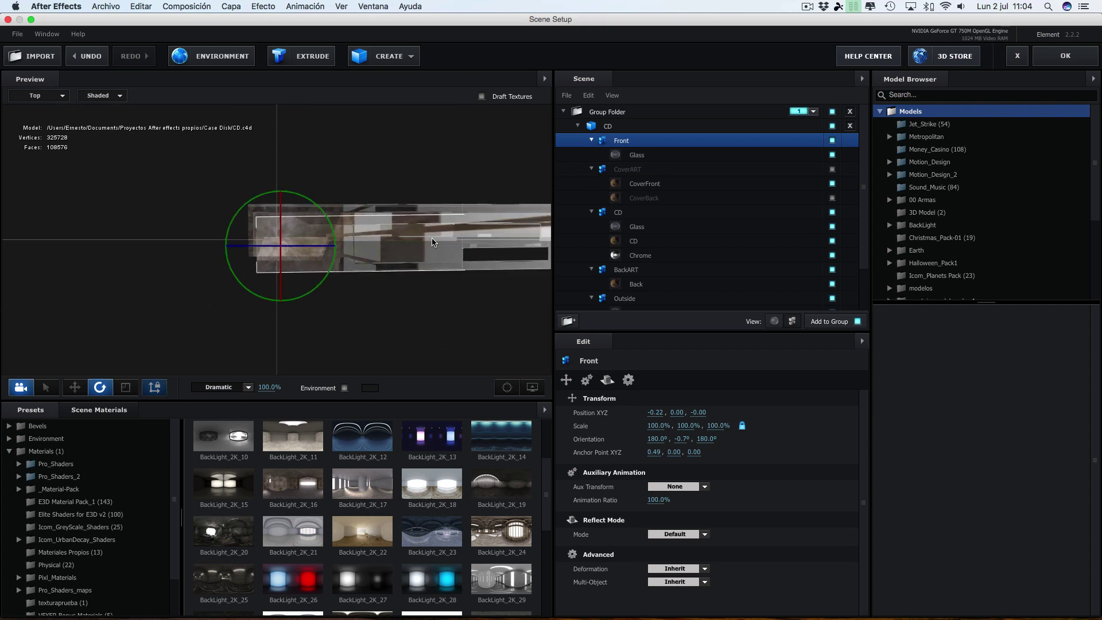
left_click_drag(433, 241, 433, 238)
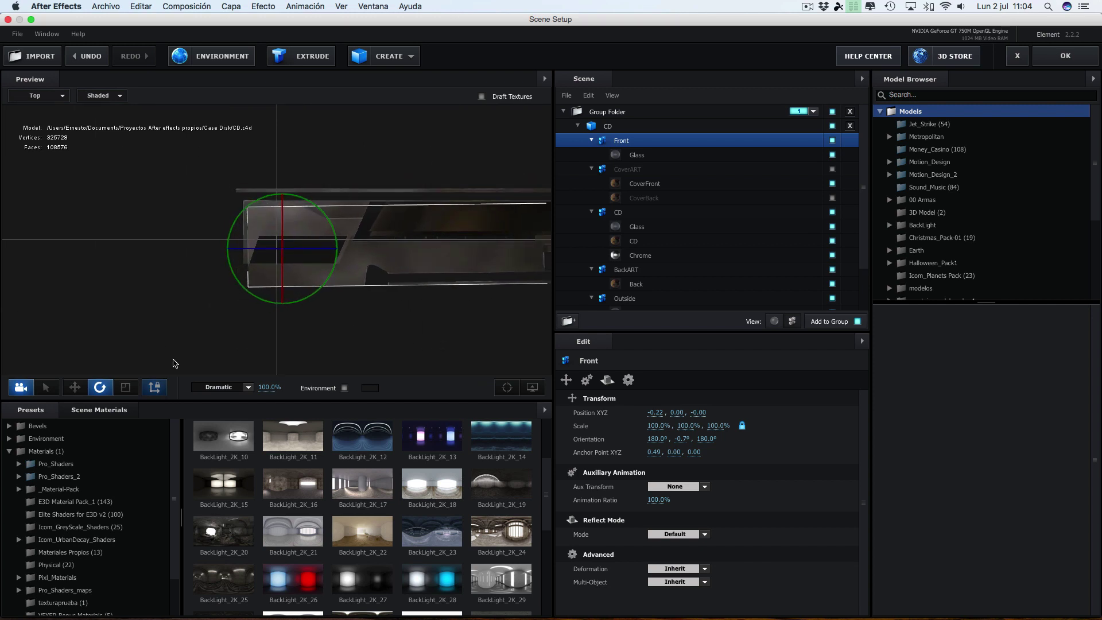
Nudge the Front part slightly up and left, then switch the preview to Perspective
left_click(74, 388)
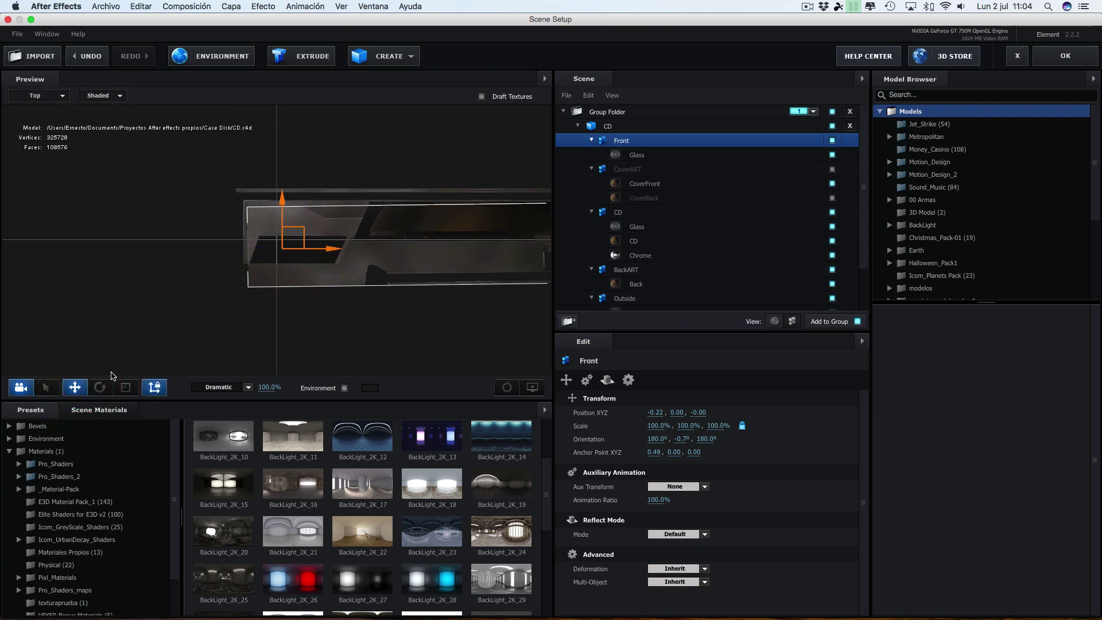
left_click(157, 387)
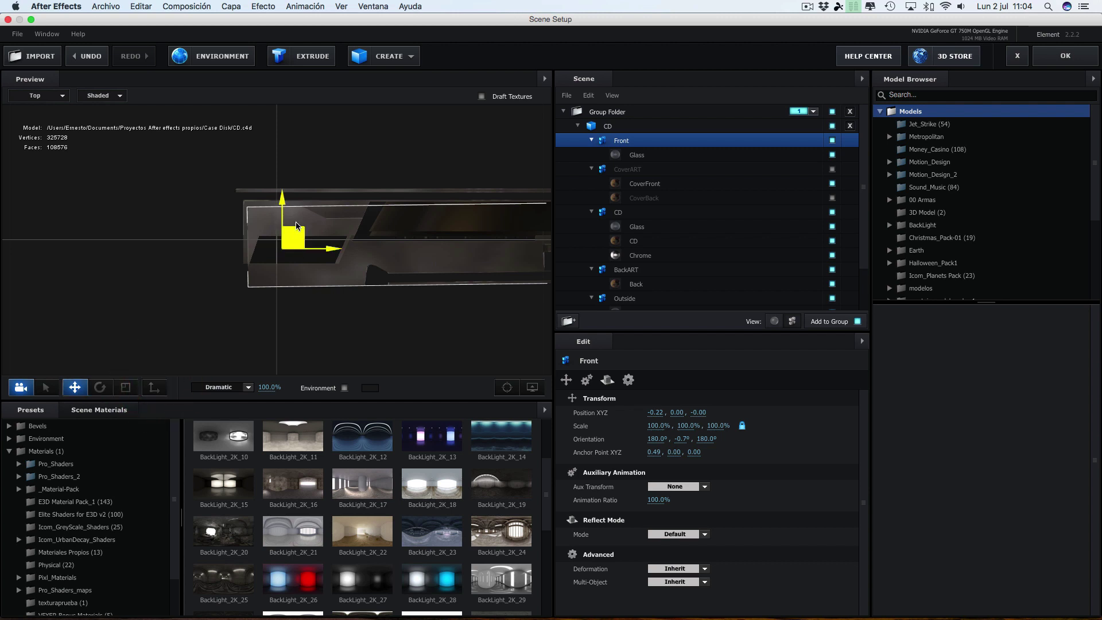
left_click_drag(281, 202, 281, 199)
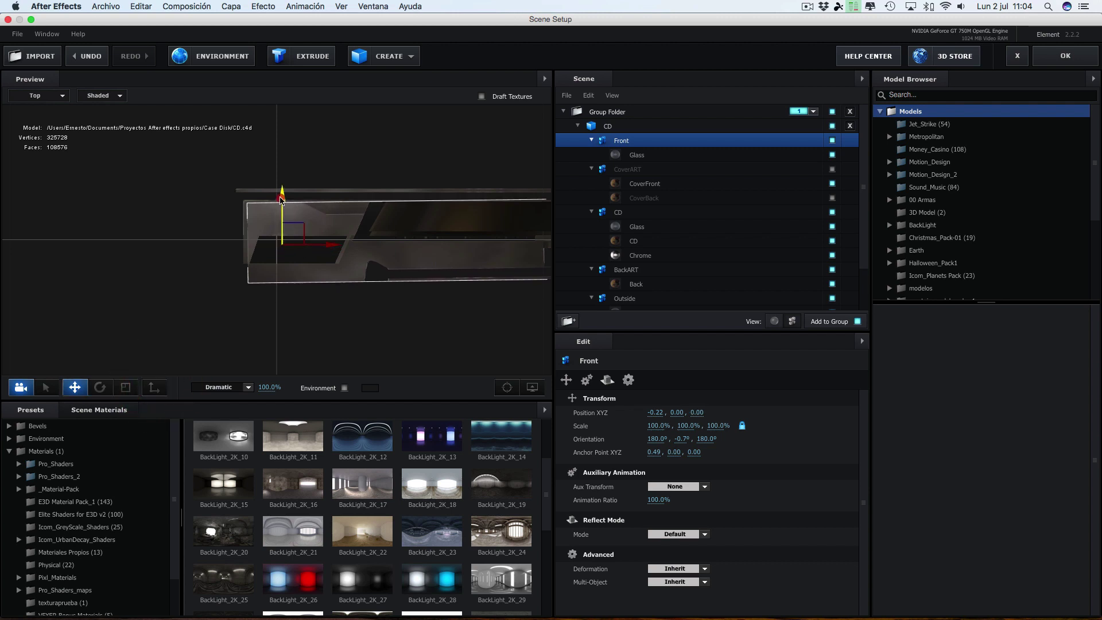
left_click_drag(323, 246, 322, 246)
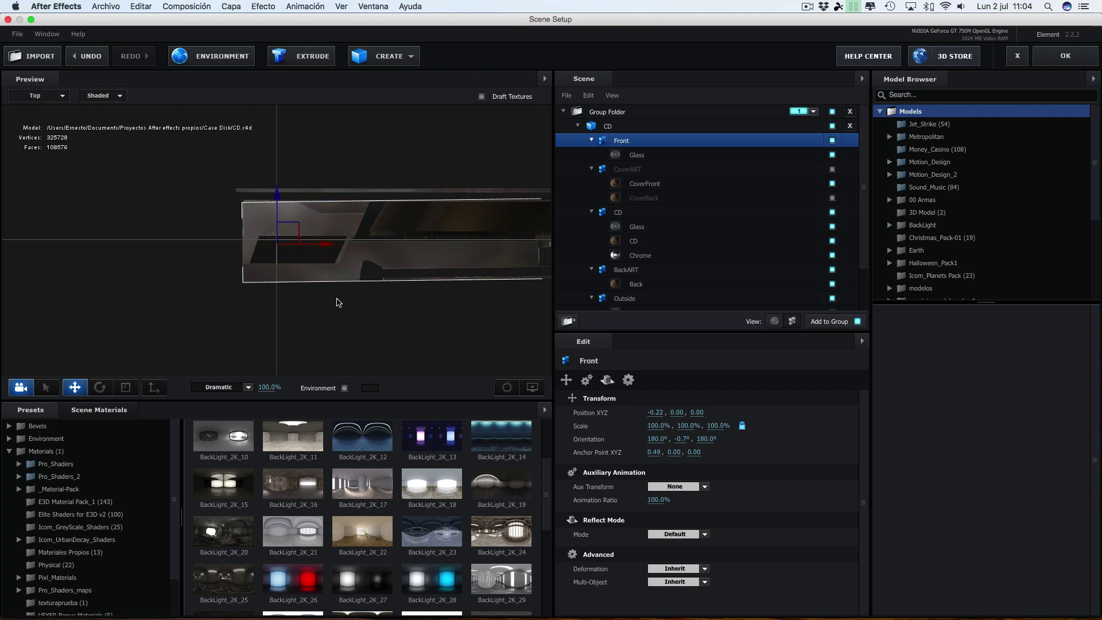
left_click(350, 327)
left_click(36, 96)
left_click(36, 77)
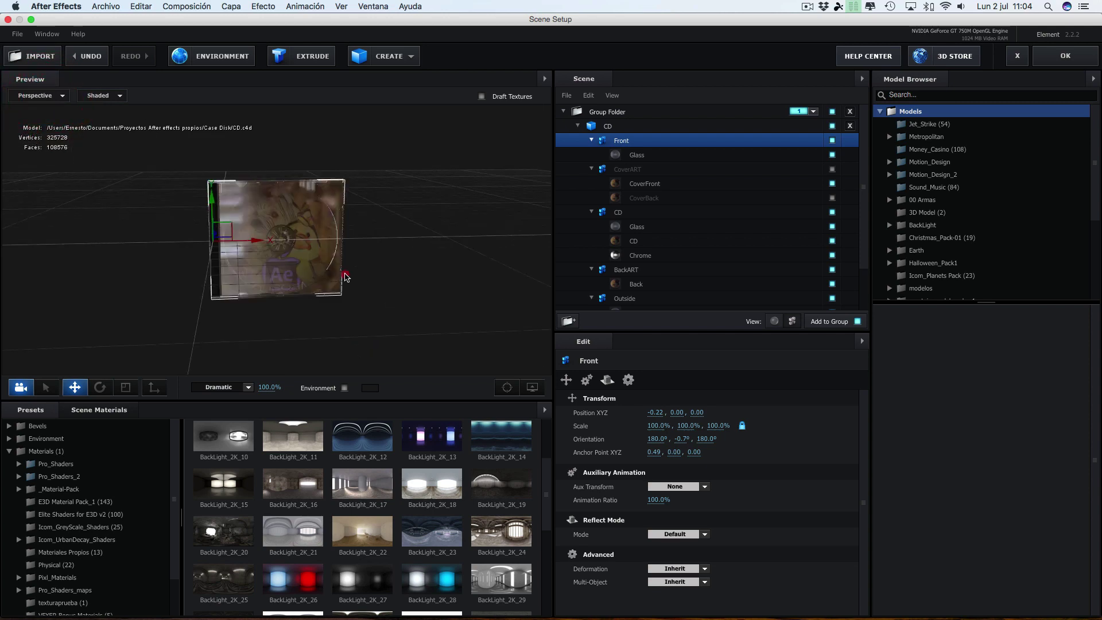
Nudge the Front lid to position -0.23, 0.00, 0.01 using the gizmo axes
left_click_drag(345, 278, 347, 227)
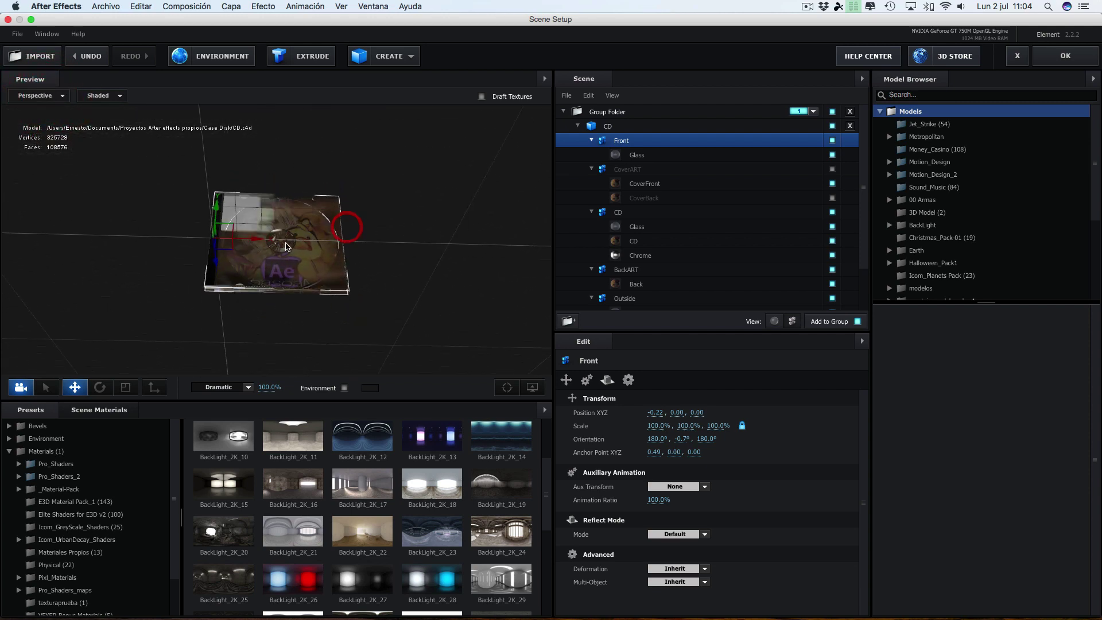
mouse_move(287, 247)
left_mouse_down()
mouse_move(348, 239)
mouse_move(329, 335)
mouse_move(338, 304)
left_mouse_up()
mouse_move(208, 333)
left_mouse_down()
mouse_move(281, 165)
mouse_move(320, 183)
mouse_move(317, 165)
left_mouse_up()
left_click_drag(268, 110, 263, 109)
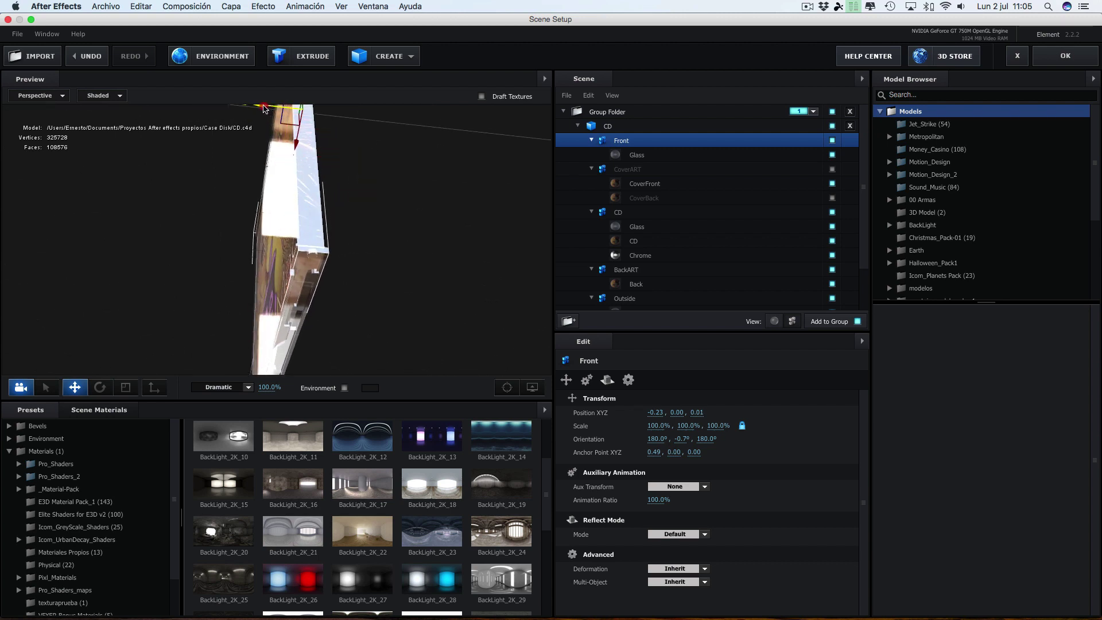
Frame and zoom in on the CD case edge-on to check the Front lid's fit
mouse_move(348, 160)
left_mouse_down()
mouse_move(287, 248)
mouse_move(354, 264)
mouse_move(295, 273)
mouse_move(315, 220)
mouse_move(288, 205)
mouse_move(326, 166)
mouse_move(234, 190)
left_mouse_up()
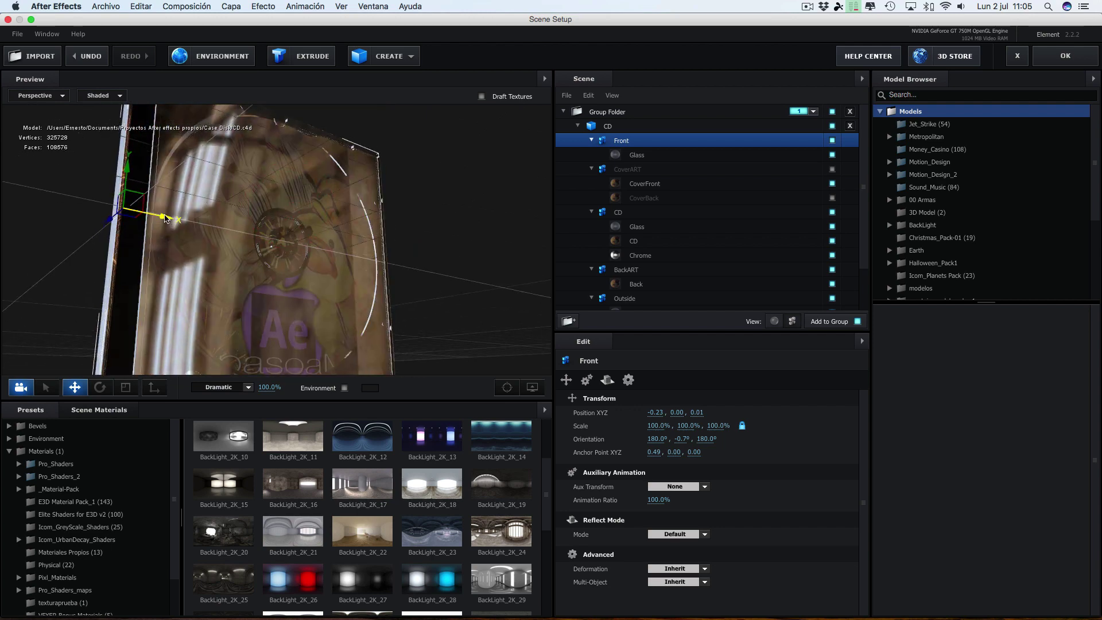
mouse_move(325, 215)
left_mouse_down()
mouse_move(285, 144)
mouse_move(281, 154)
left_mouse_up()
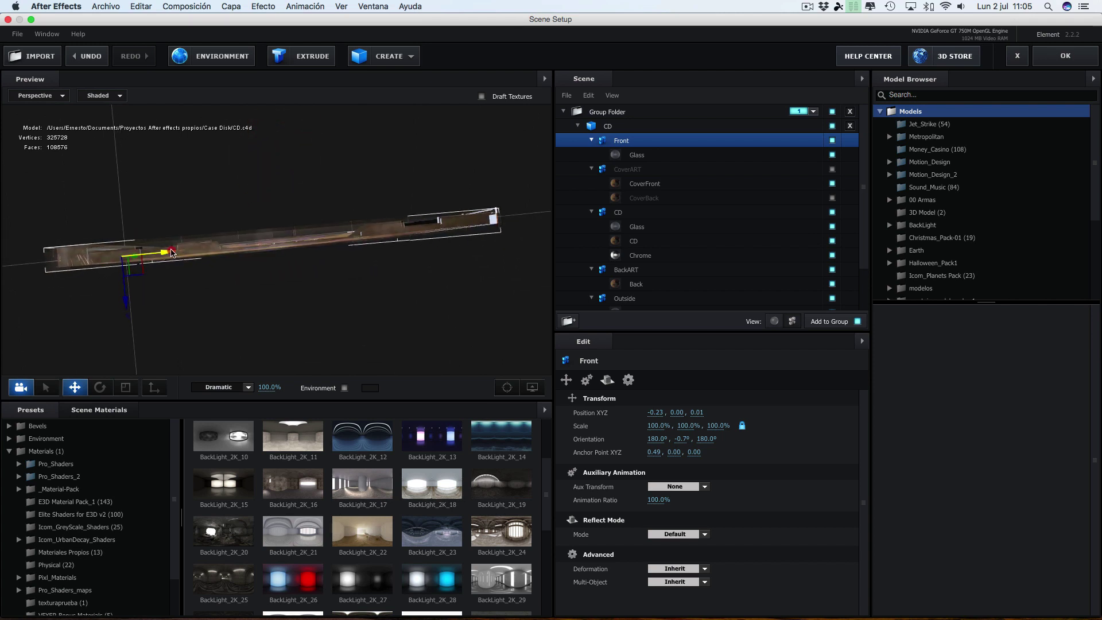
scroll(201, 241, "up", 5)
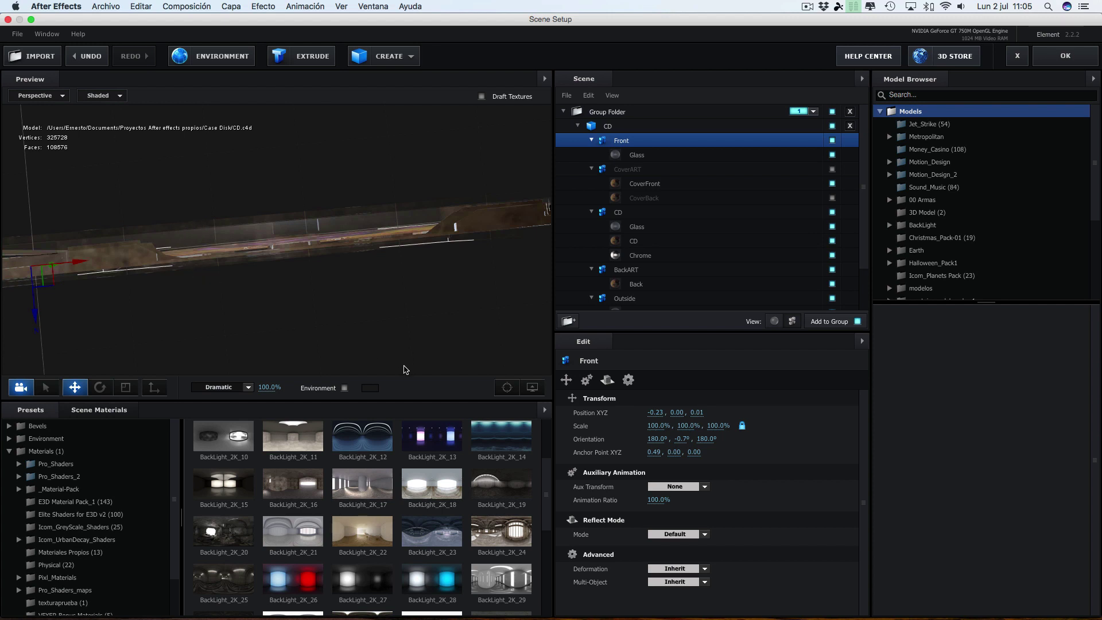
left_click(507, 388)
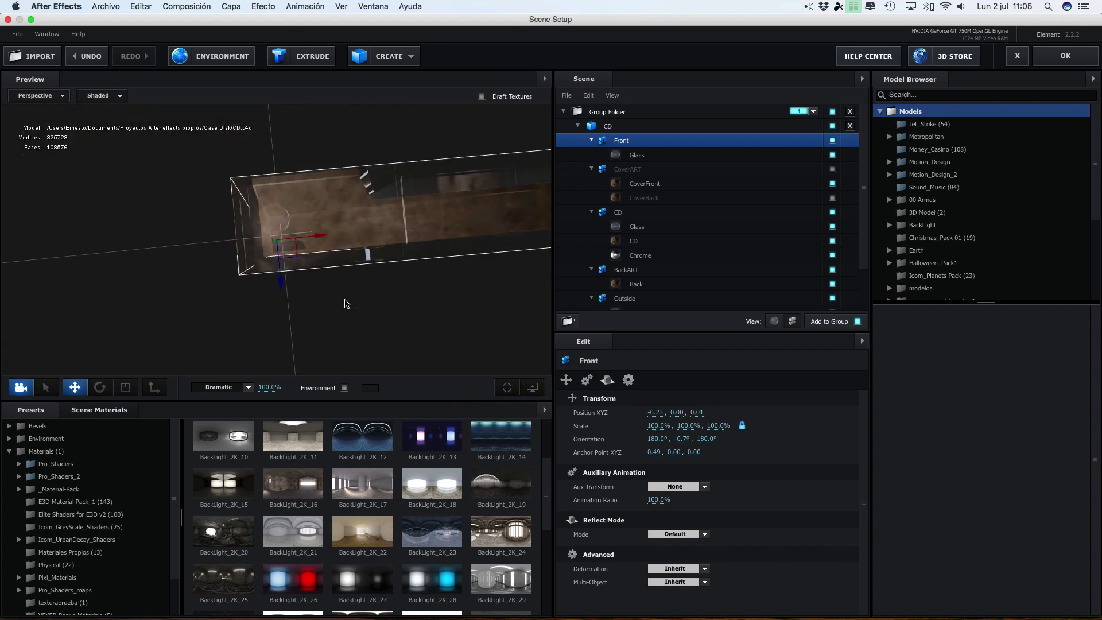
scroll(369, 312, "up", 2)
scroll(363, 323, "up", 1)
scroll(363, 323, "up", 1)
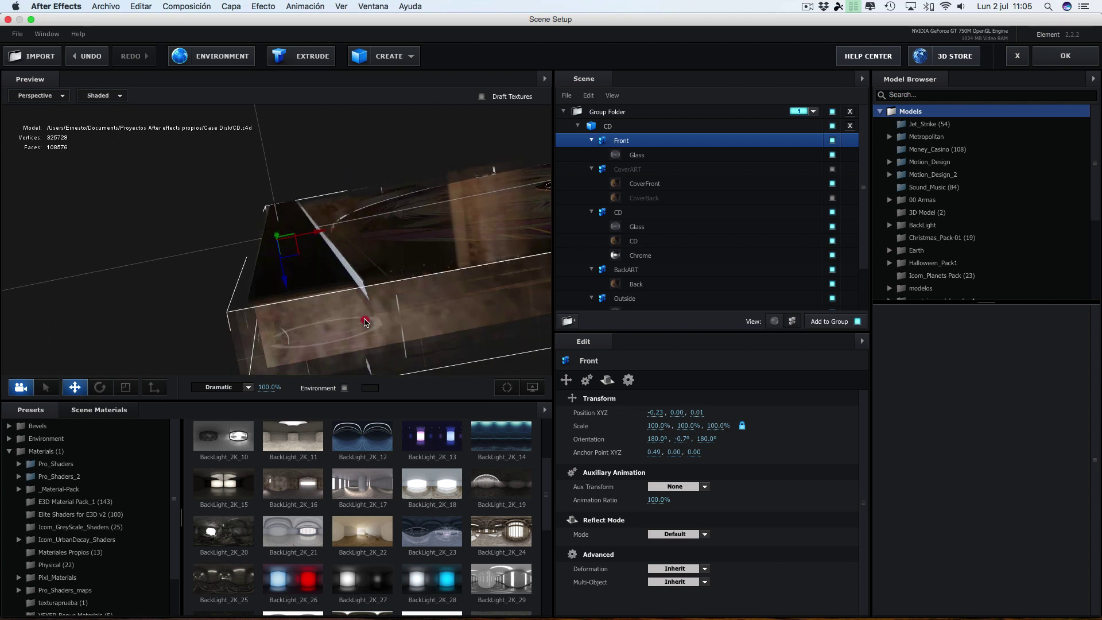
scroll(363, 323, "up", 1)
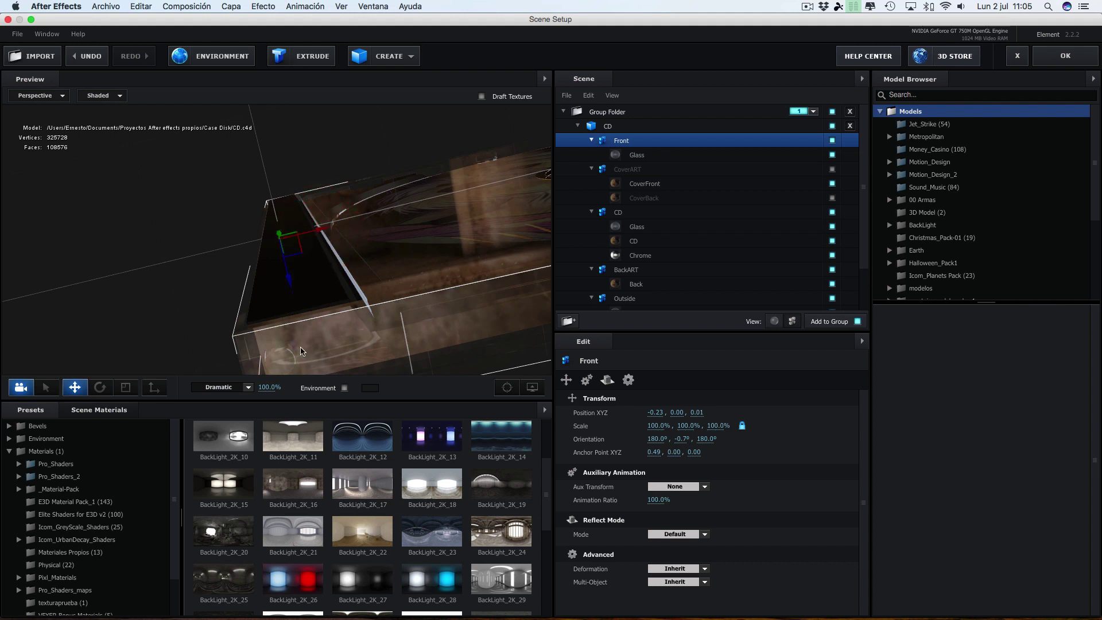
left_click(26, 99)
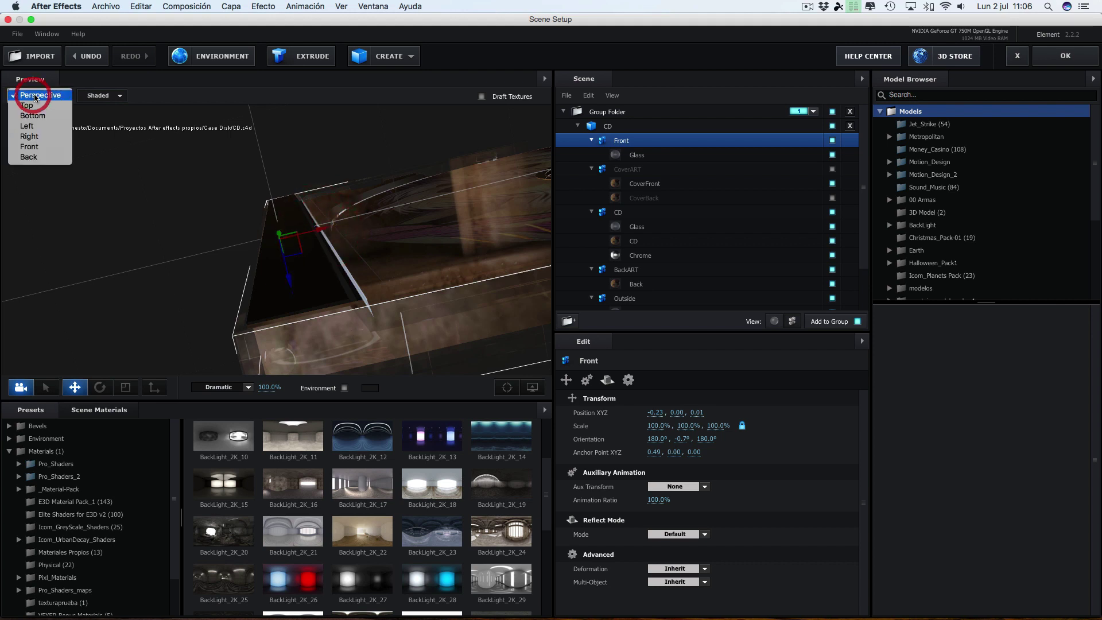
From the Bottom view, tilt the Front lid to orientation 180°, 0.4°, 180° and apply the scene
left_click(42, 137)
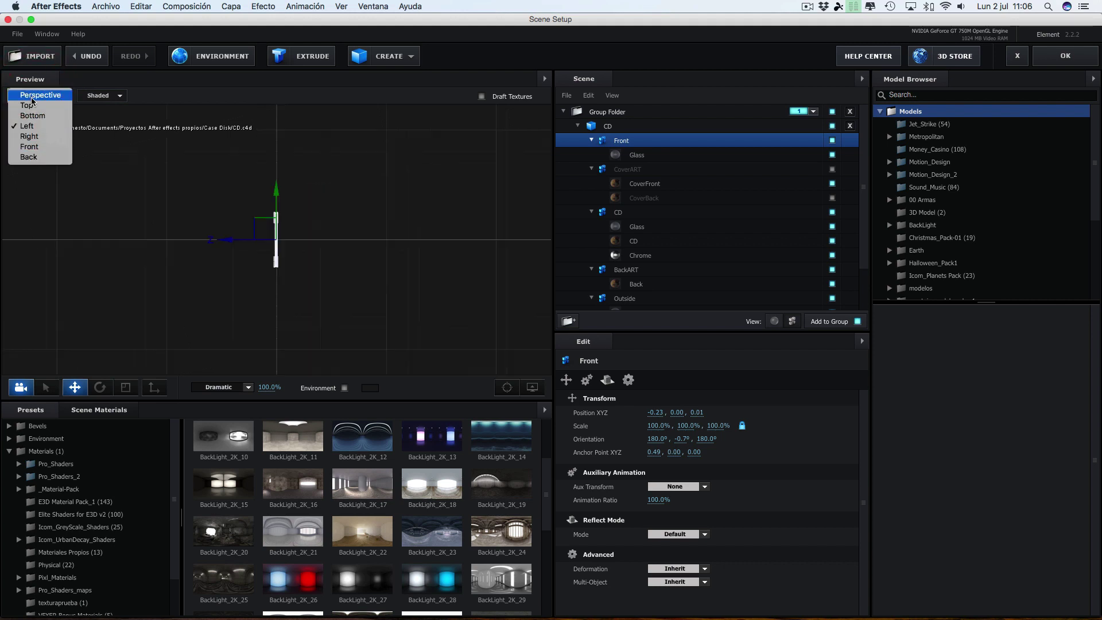
left_click(37, 95)
left_click(38, 122)
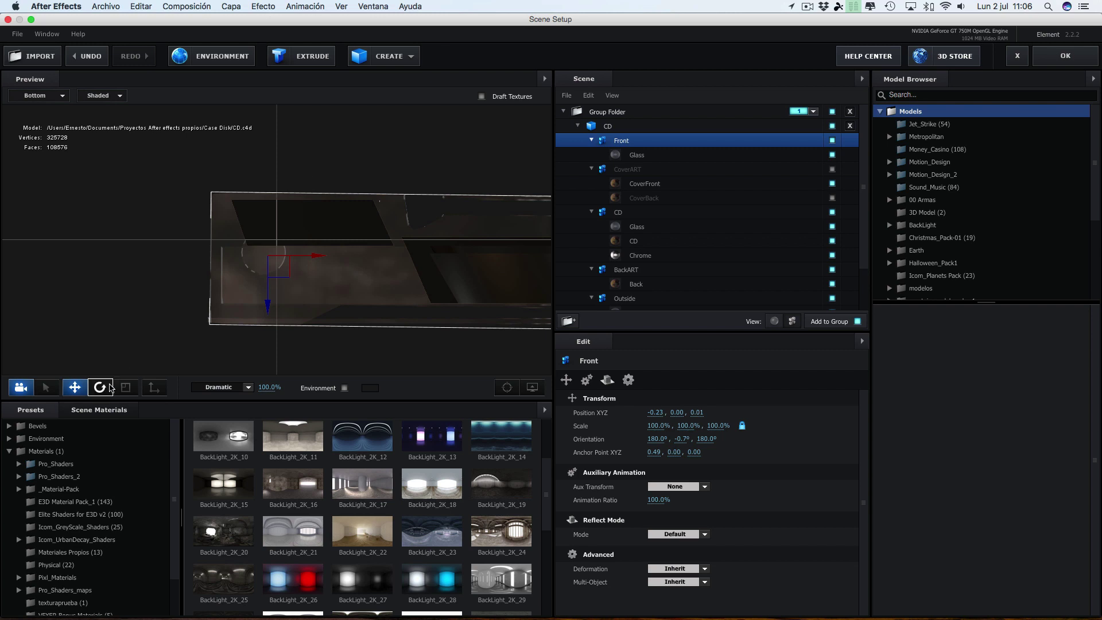
left_click(152, 391)
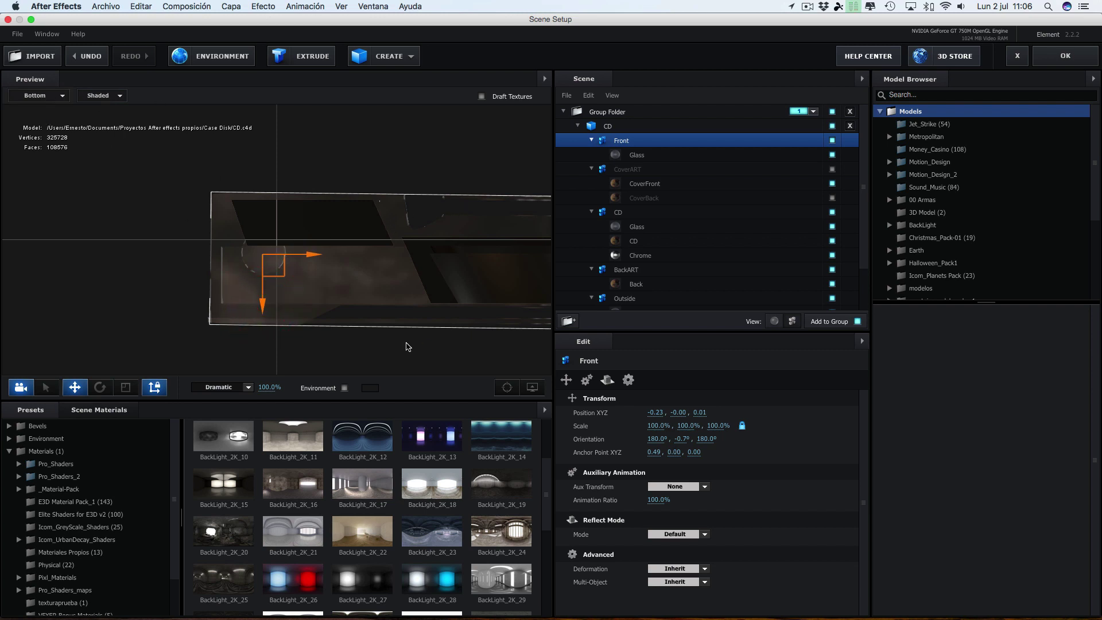
left_click(100, 387)
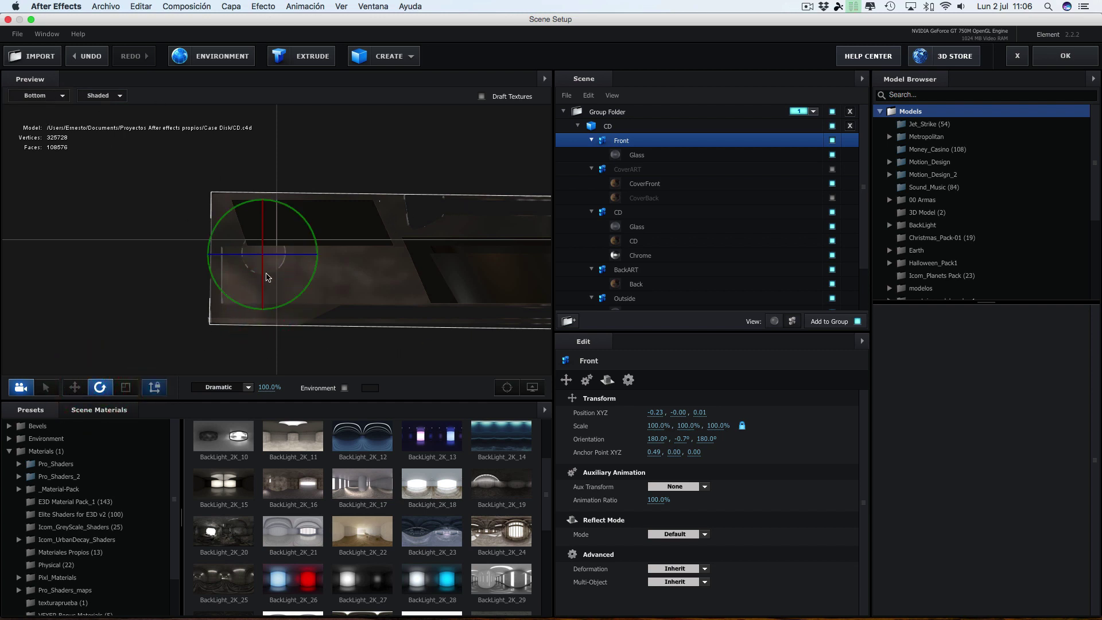
mouse_move(317, 261)
left_mouse_down()
mouse_move(315, 250)
mouse_move(228, 338)
mouse_move(337, 325)
mouse_move(161, 324)
mouse_move(359, 320)
mouse_move(129, 329)
left_mouse_up()
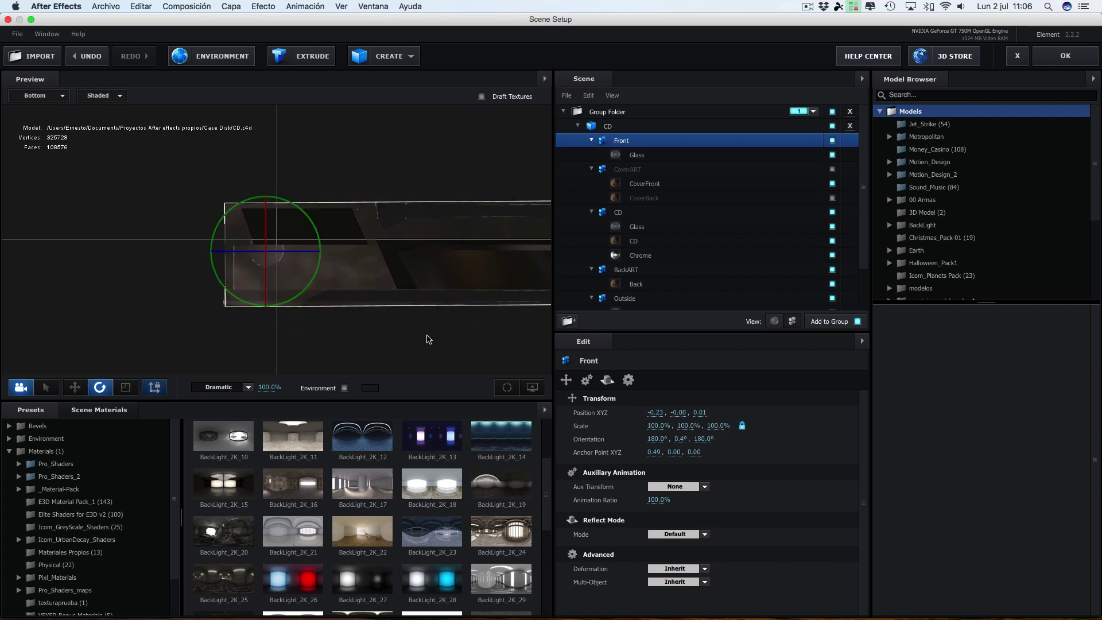
left_click(1065, 56)
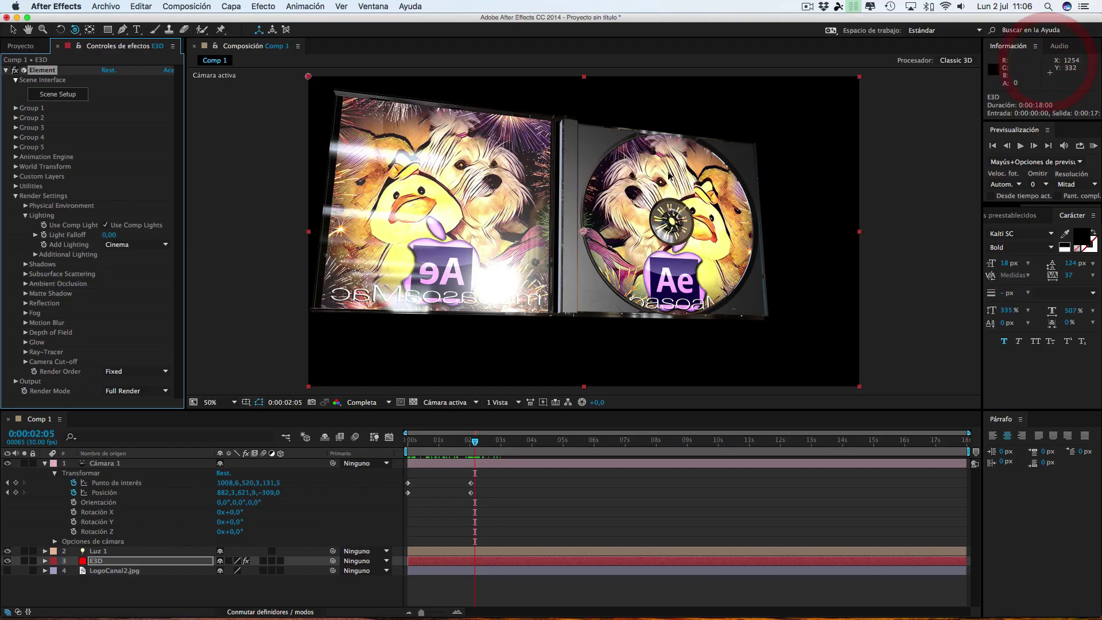
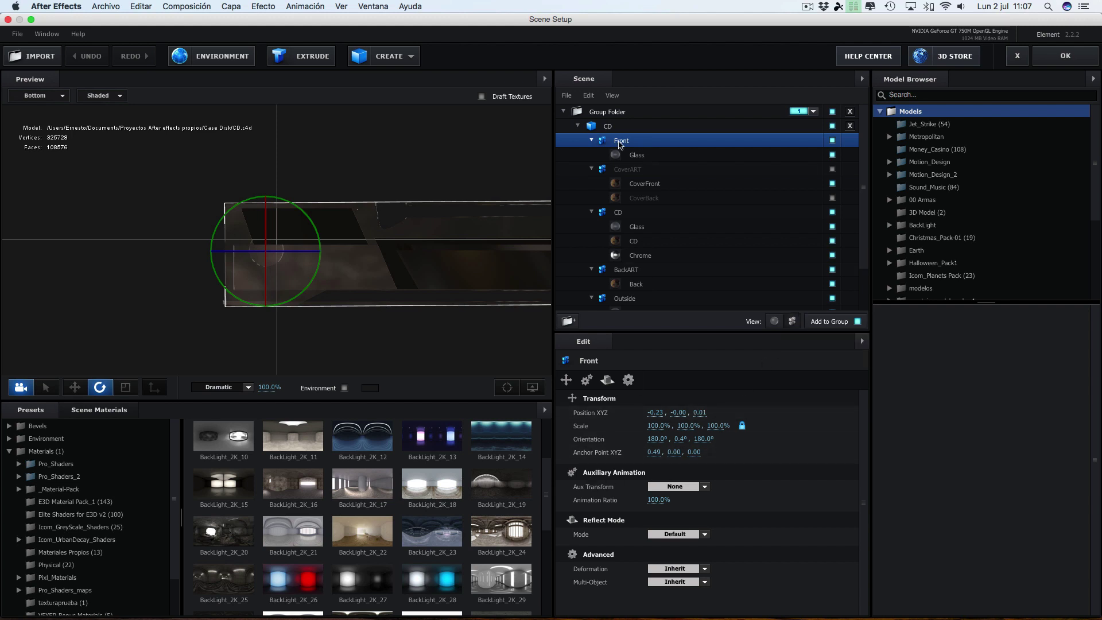
Set the Front part's Aux Transform to Channel 1 and accept Scene Setup with OK
left_click(706, 486)
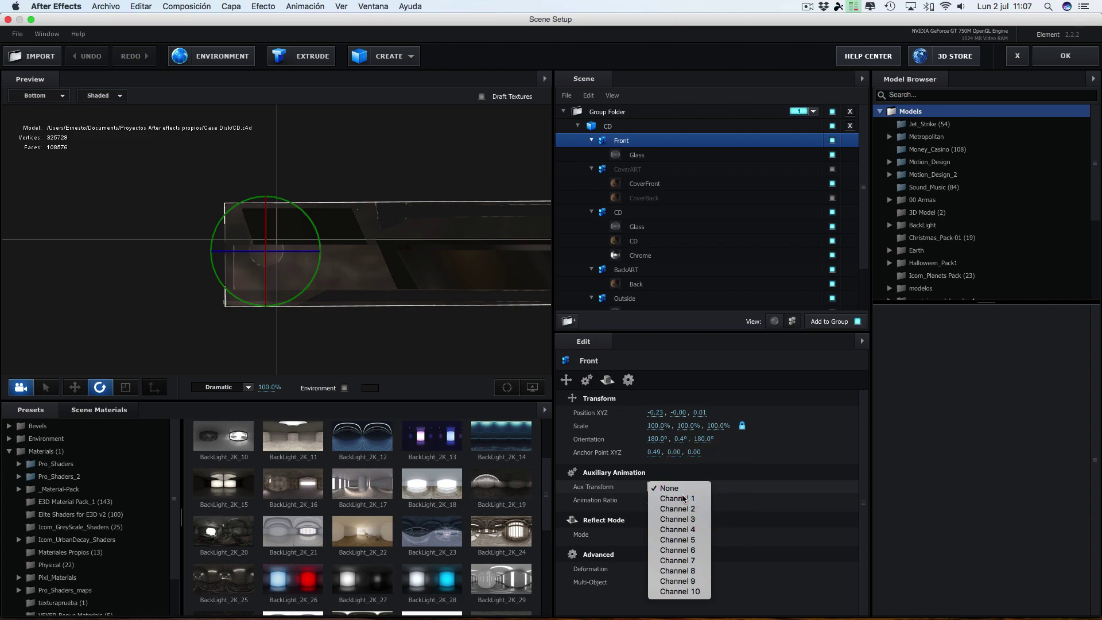
left_click(675, 500)
left_click(1071, 57)
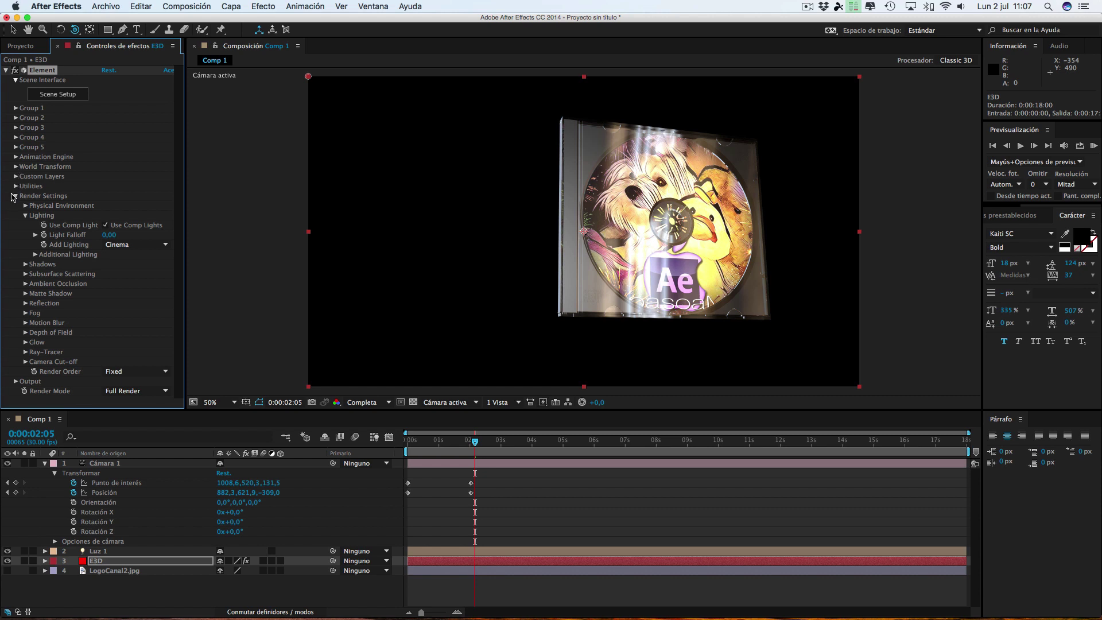
Swing the front cover open by scrubbing Group 1's Channel 1 Rotation Y to about 203°
left_click(16, 195)
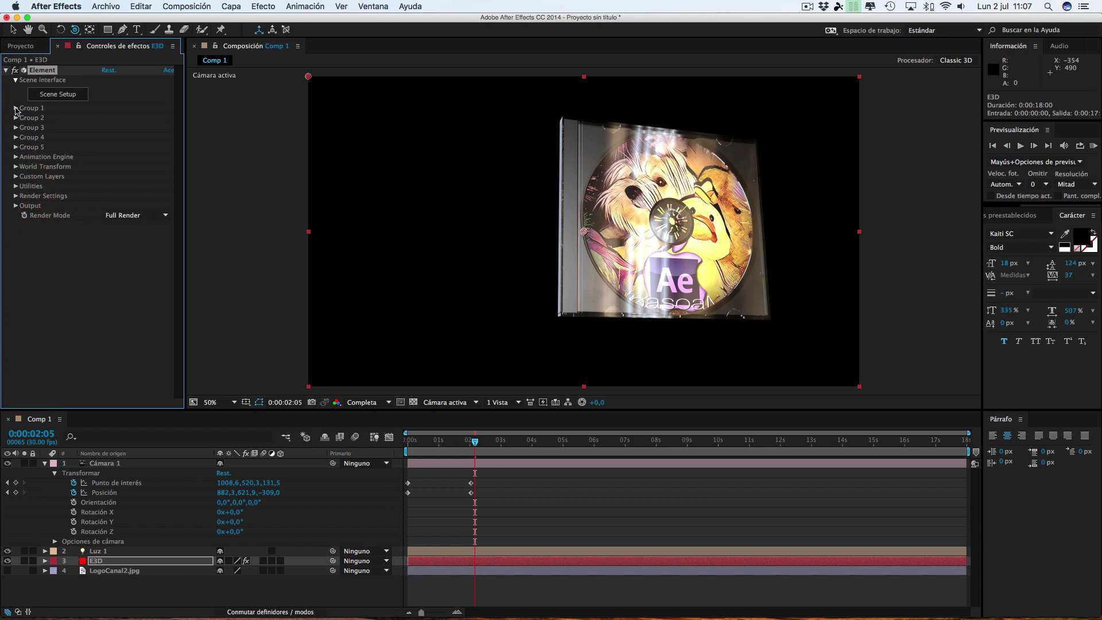
left_click(16, 109)
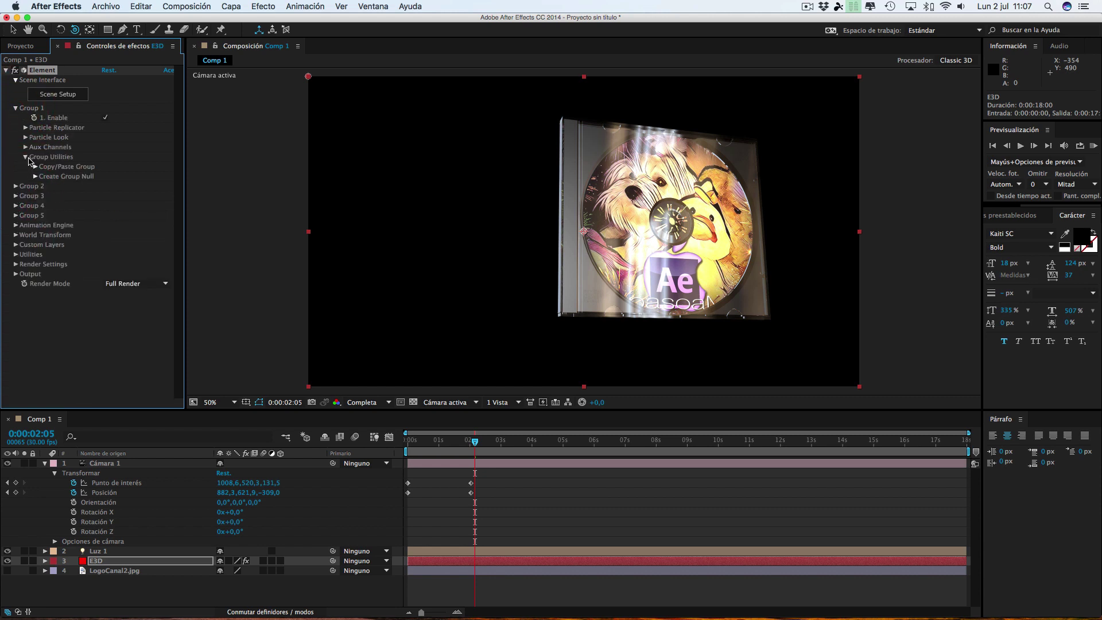
left_click(25, 147)
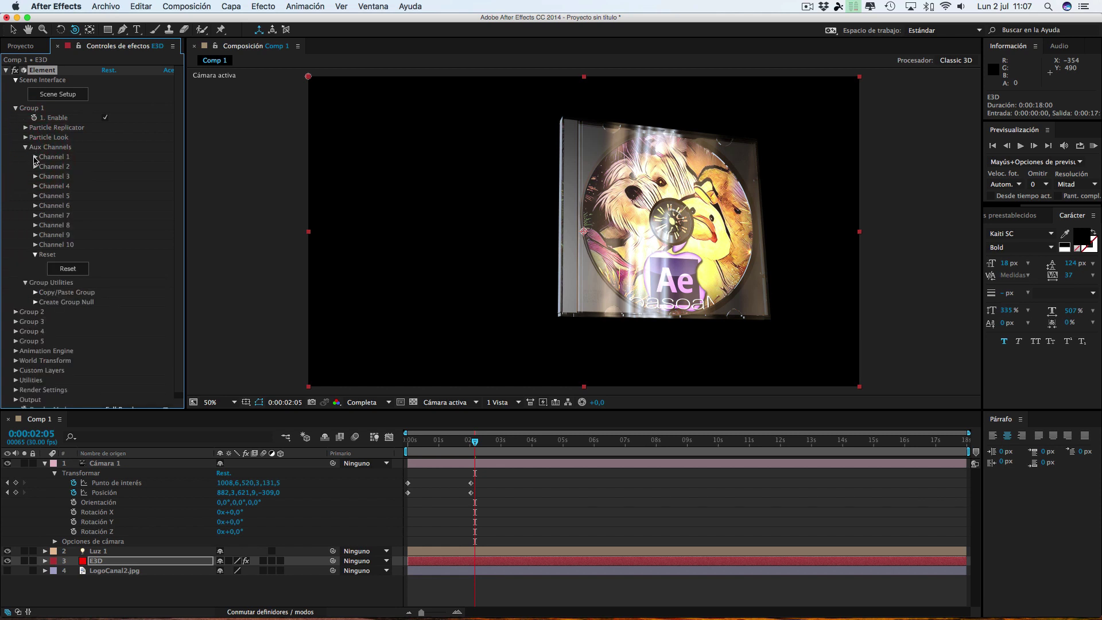
left_click(36, 157)
left_click(44, 216)
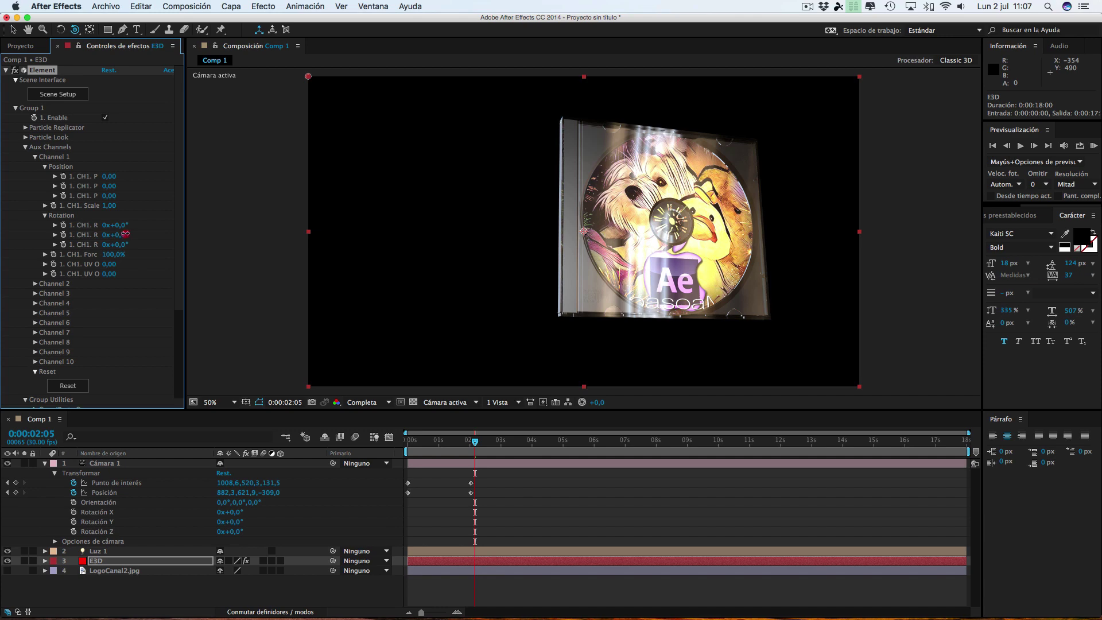
left_click_drag(126, 234, 245, 239)
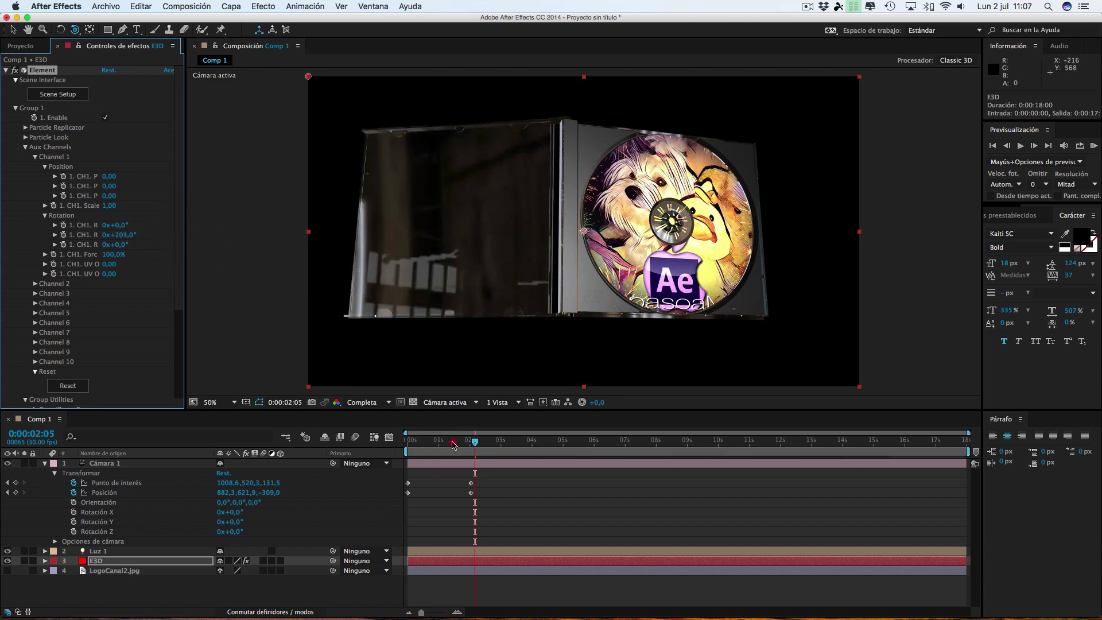
At the 2-second camera keyframe, dolly the camera back with Track Z until the open case fits
mouse_move(453, 445)
left_mouse_down()
mouse_move(396, 446)
mouse_move(471, 446)
left_mouse_up()
left_click_drag(591, 191, 562, 123)
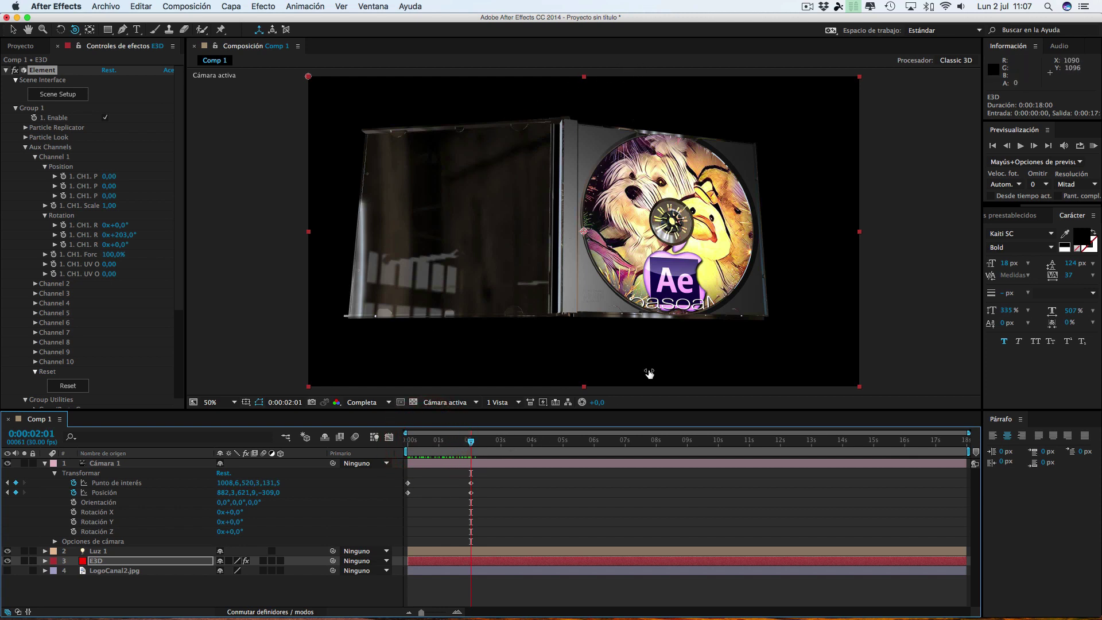
left_click_drag(470, 444, 469, 445)
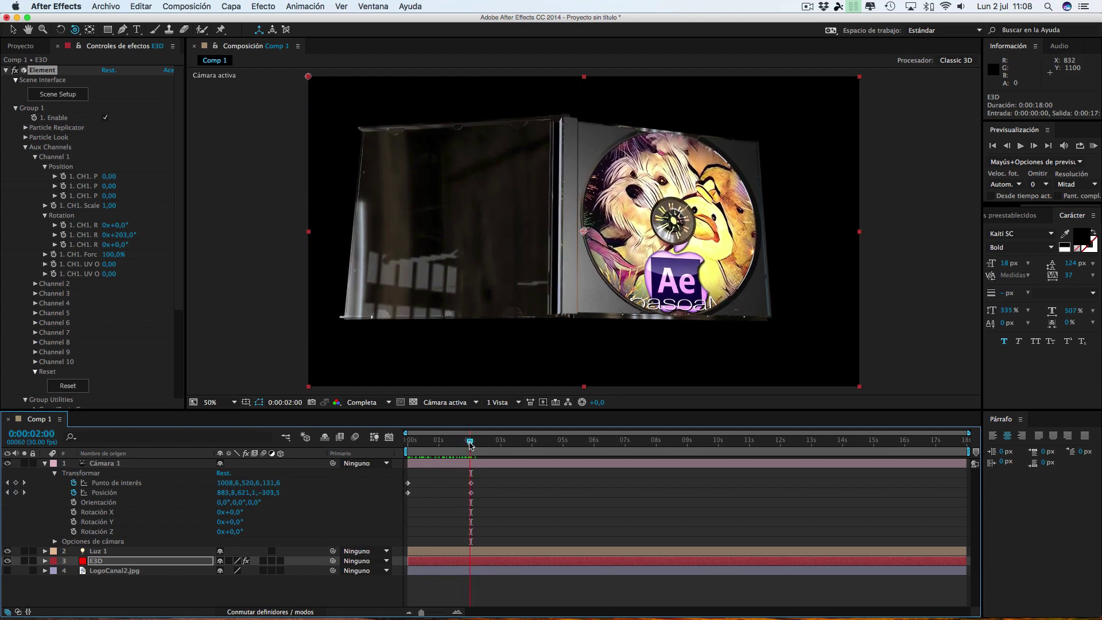
left_click(25, 492)
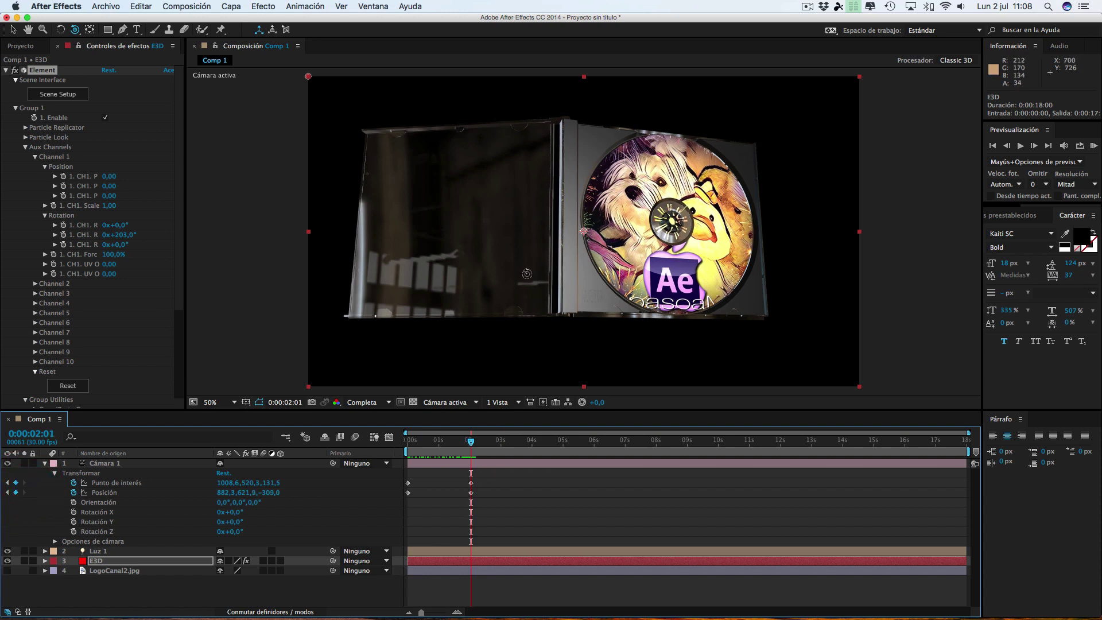
left_click_drag(71, 29, 115, 65)
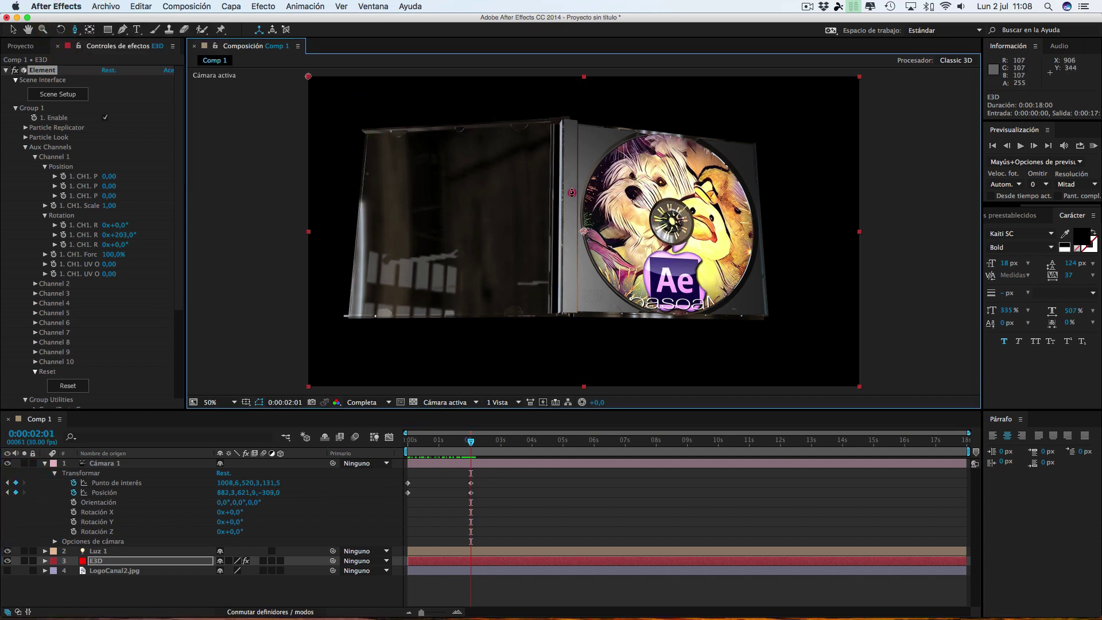
left_click_drag(361, 126, 569, 212)
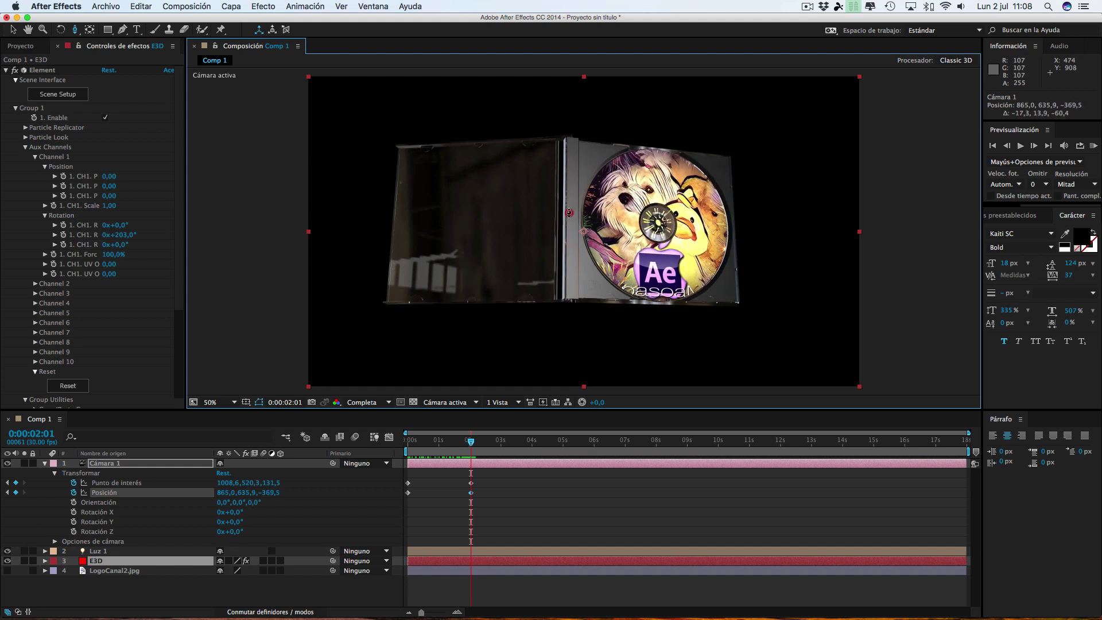
Scrub around 1:25–1:27 to check the camera pull-back
left_click(570, 212)
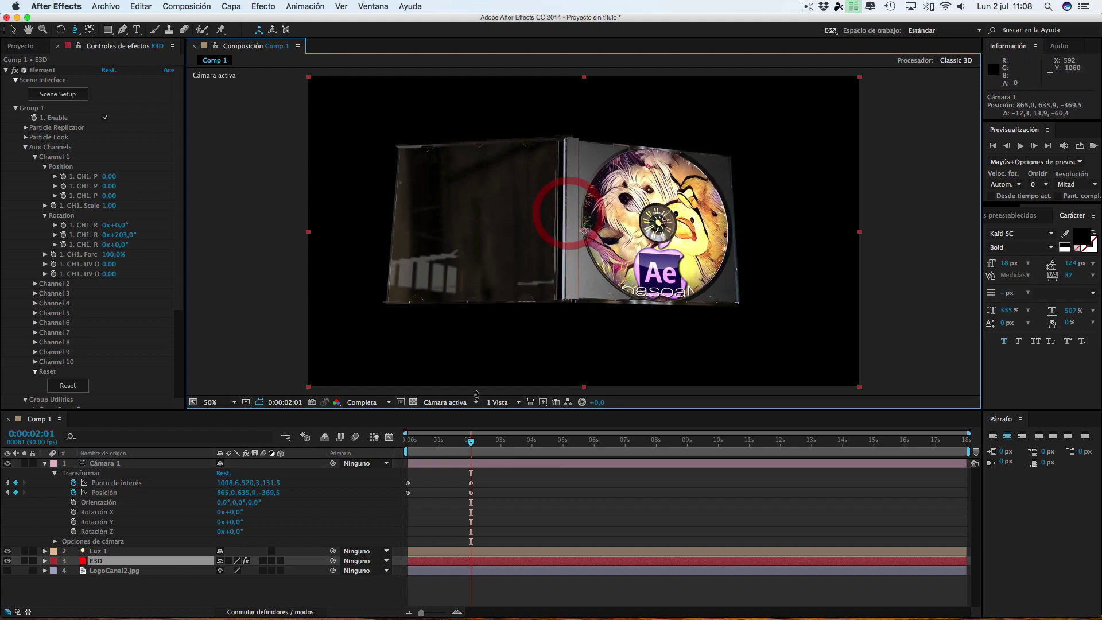
left_click(464, 443)
mouse_move(464, 443)
left_mouse_down()
mouse_move(472, 448)
mouse_move(415, 449)
mouse_move(476, 452)
left_mouse_up()
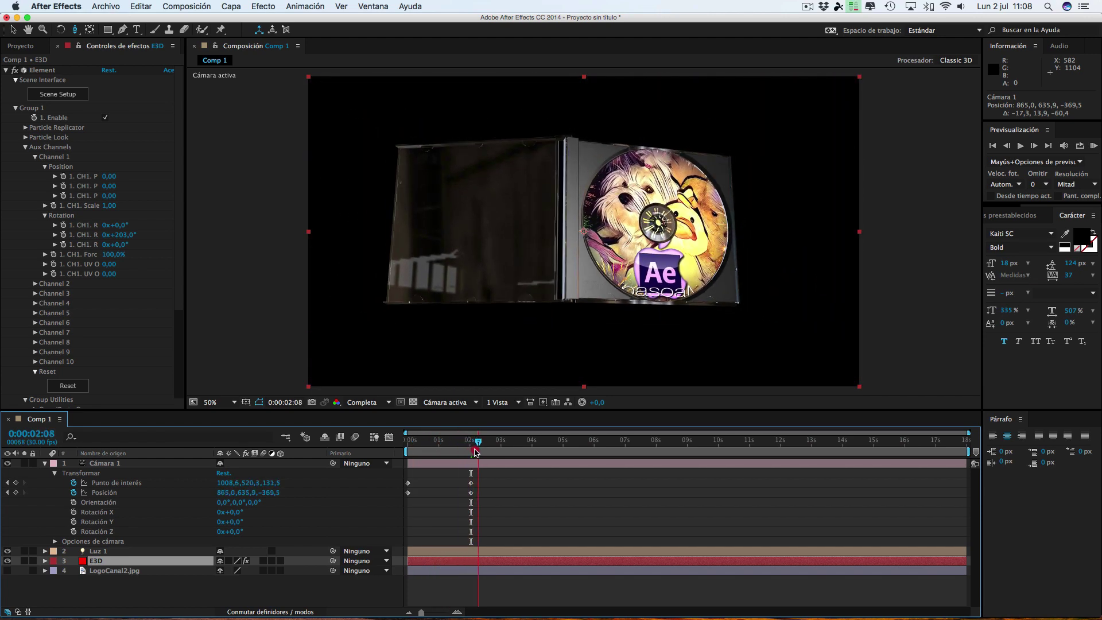
left_click_drag(475, 452, 458, 451)
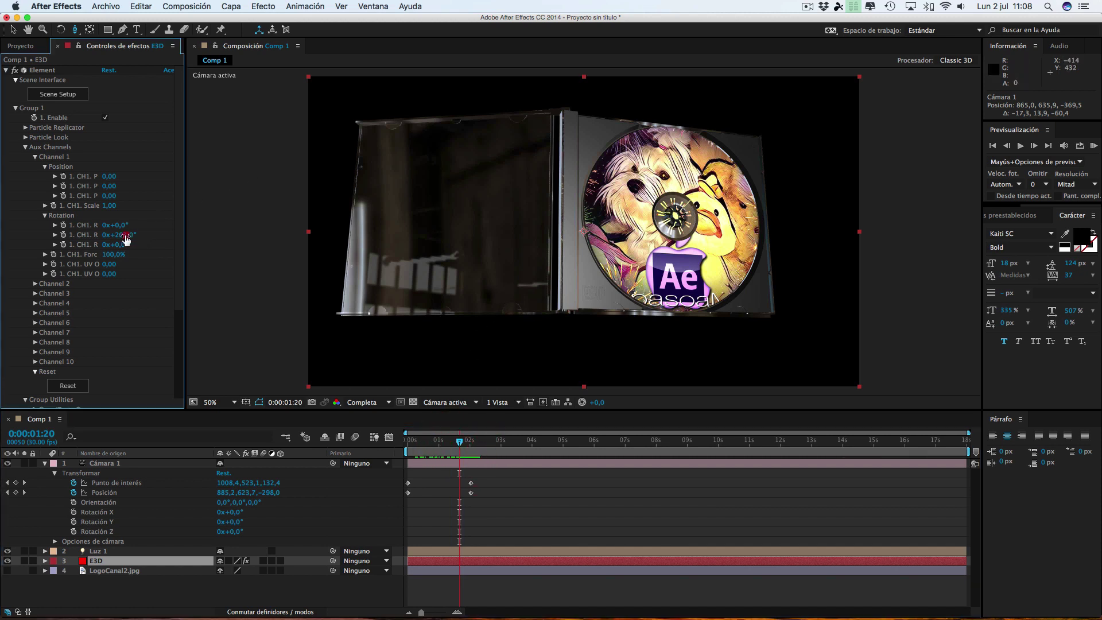
Keyframe CH1 Rotation Y at 203° at 1:20 and about 1° later, then review the swing
left_click_drag(127, 235, 106, 235)
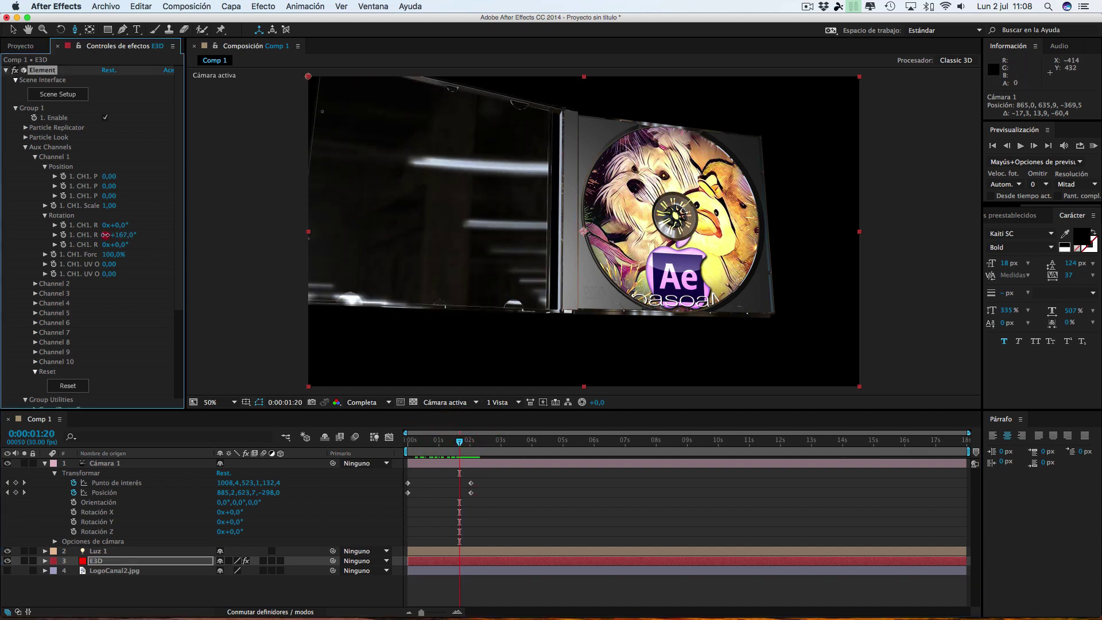
key("super+z")
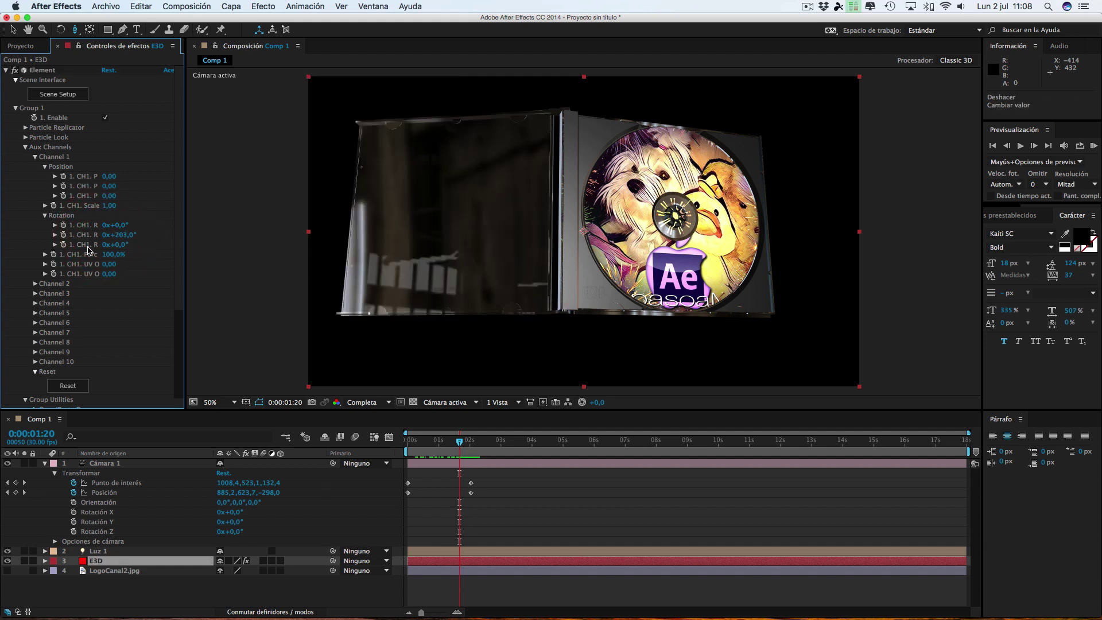
left_click(63, 234)
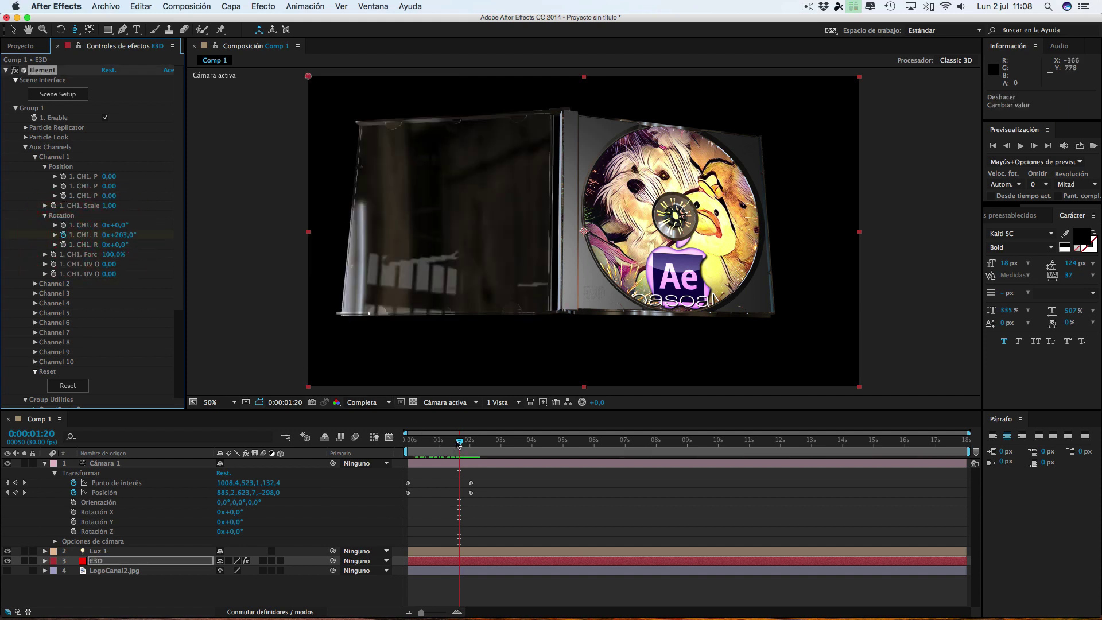
left_click_drag(457, 443, 472, 446)
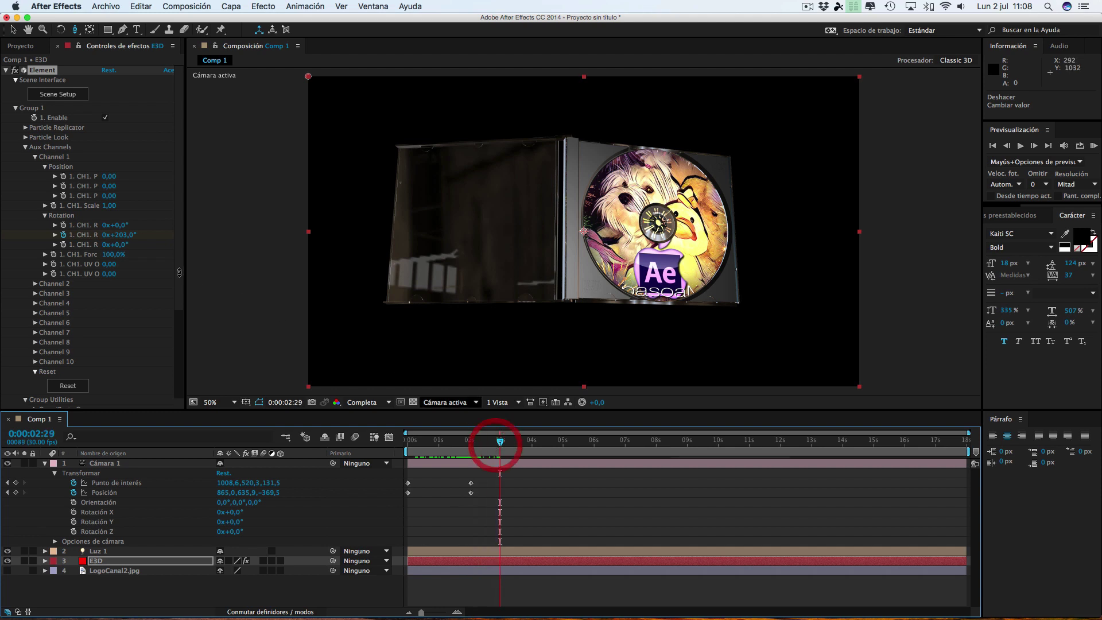
mouse_move(122, 235)
left_mouse_down()
mouse_move(145, 236)
mouse_move(3, 235)
left_mouse_up()
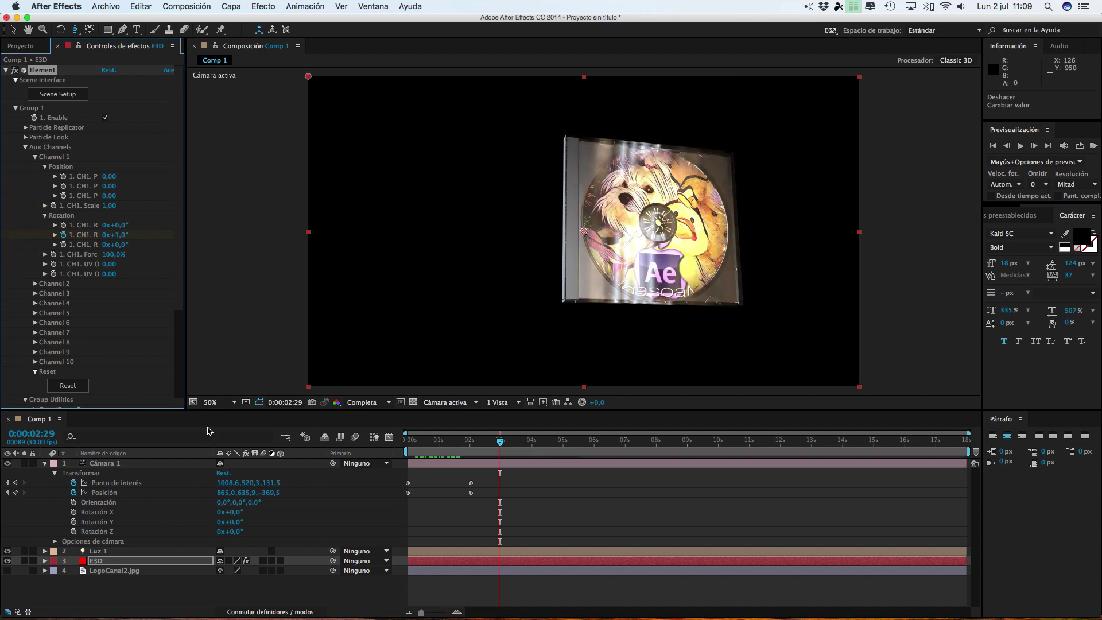
mouse_move(511, 452)
left_mouse_down()
mouse_move(469, 444)
mouse_move(481, 446)
left_mouse_up()
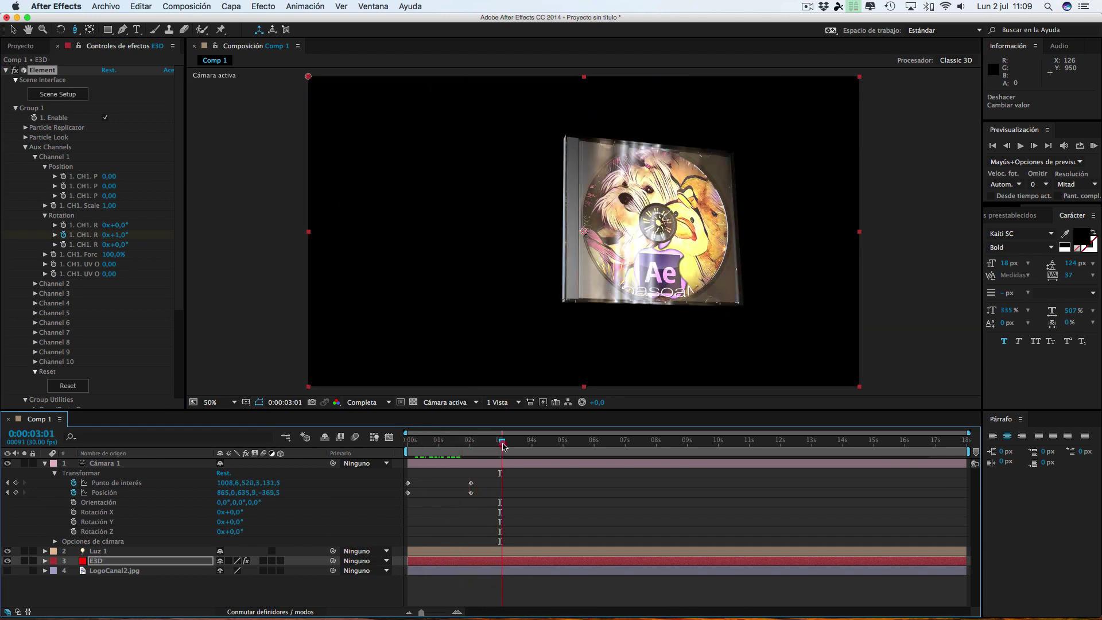
mouse_move(494, 444)
left_mouse_down()
mouse_move(467, 446)
mouse_move(503, 451)
left_mouse_up()
Move the camera's 2 s Position and Point of Interest keyframes to about 0:00:03:02, then review
left_click(472, 486)
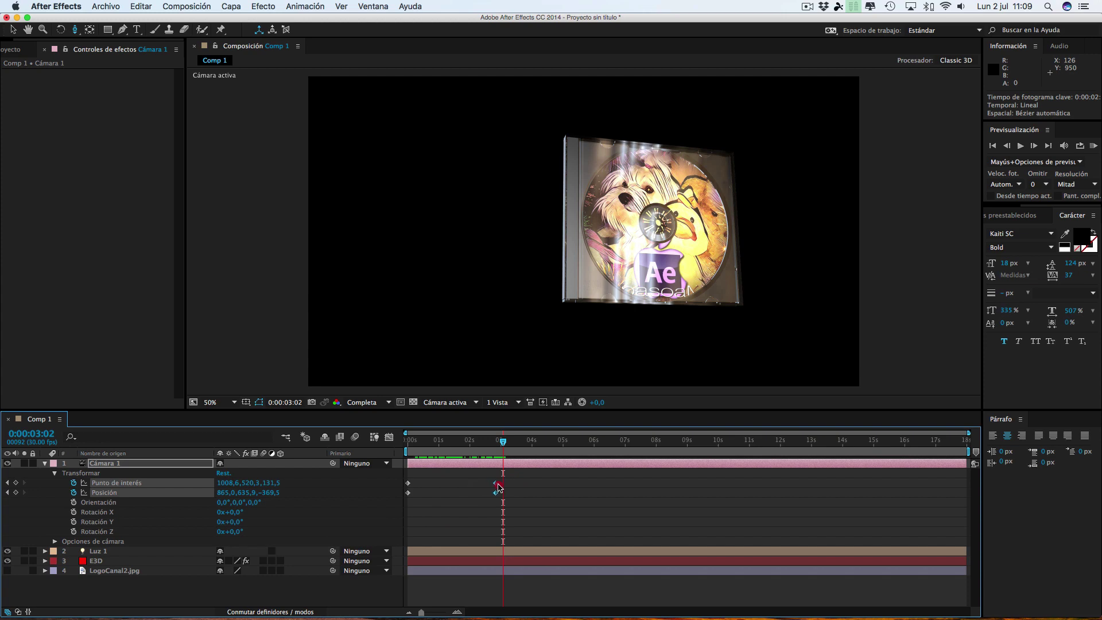
left_click_drag(498, 487, 505, 488)
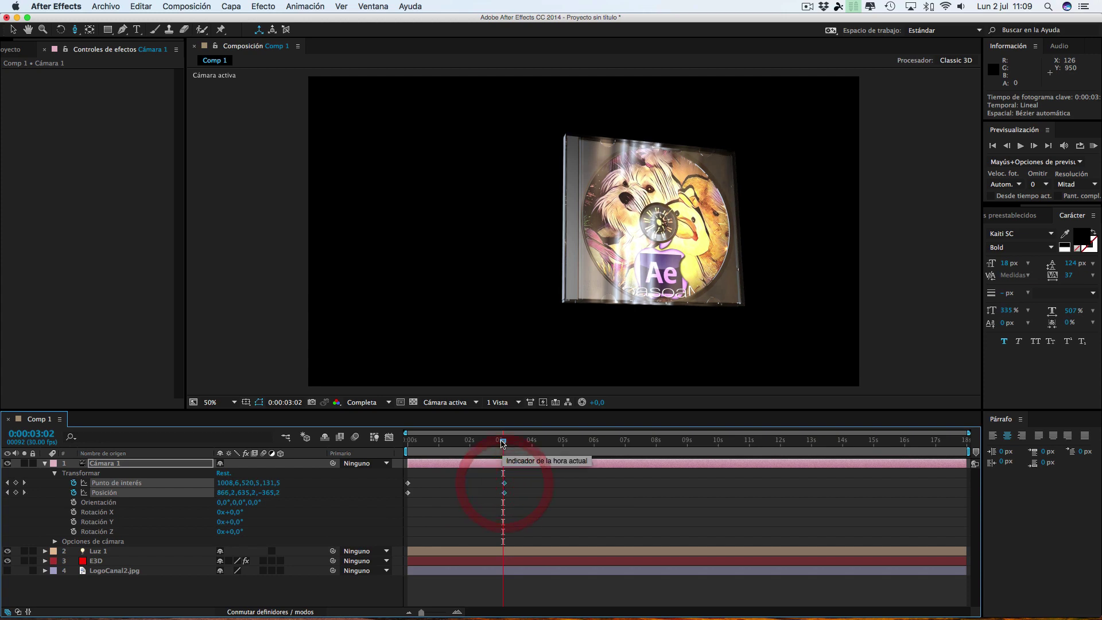
mouse_move(488, 442)
left_mouse_down()
mouse_move(417, 447)
mouse_move(510, 451)
mouse_move(449, 449)
mouse_move(463, 449)
left_mouse_up()
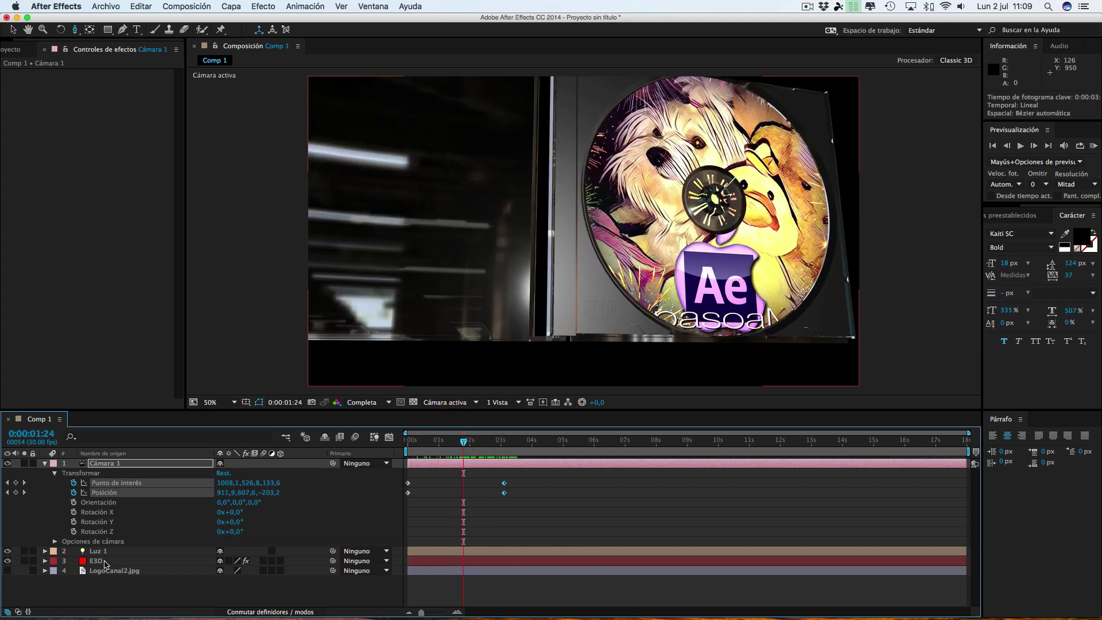
Delete the E3D layer's CH1 Rotation Y keyframes so the cover stays at 203°, then preview
left_click(105, 564)
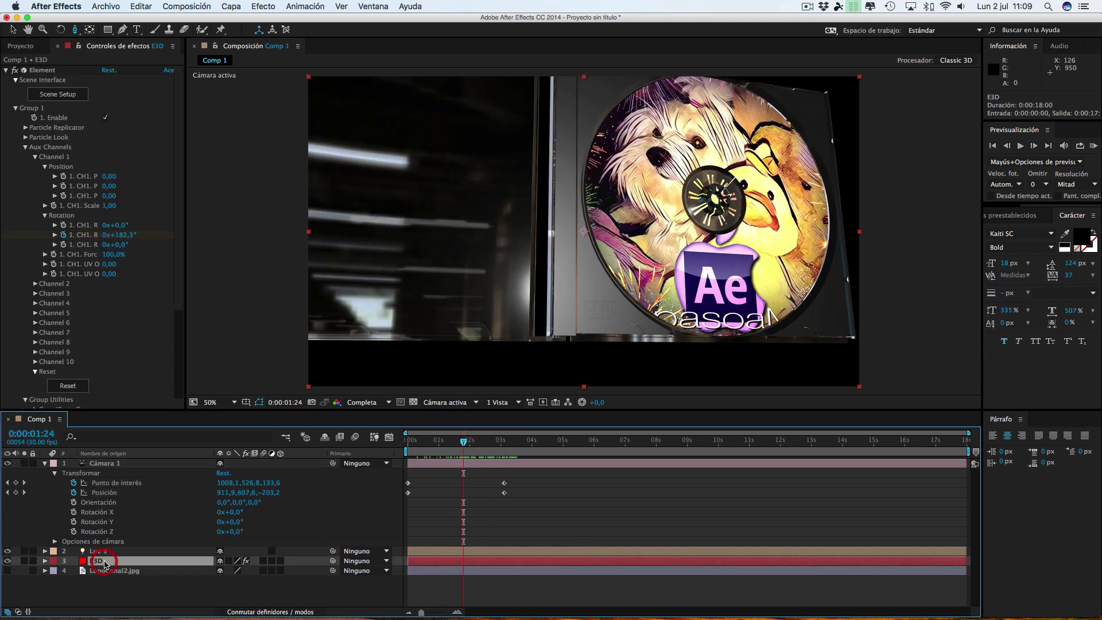
key("u")
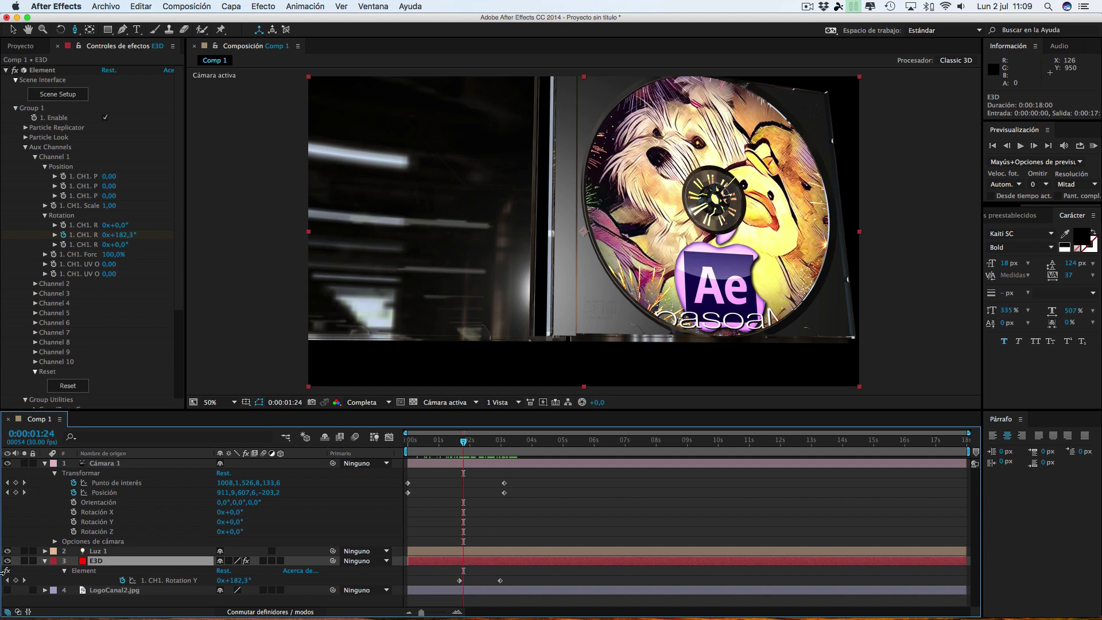
left_click(8, 581)
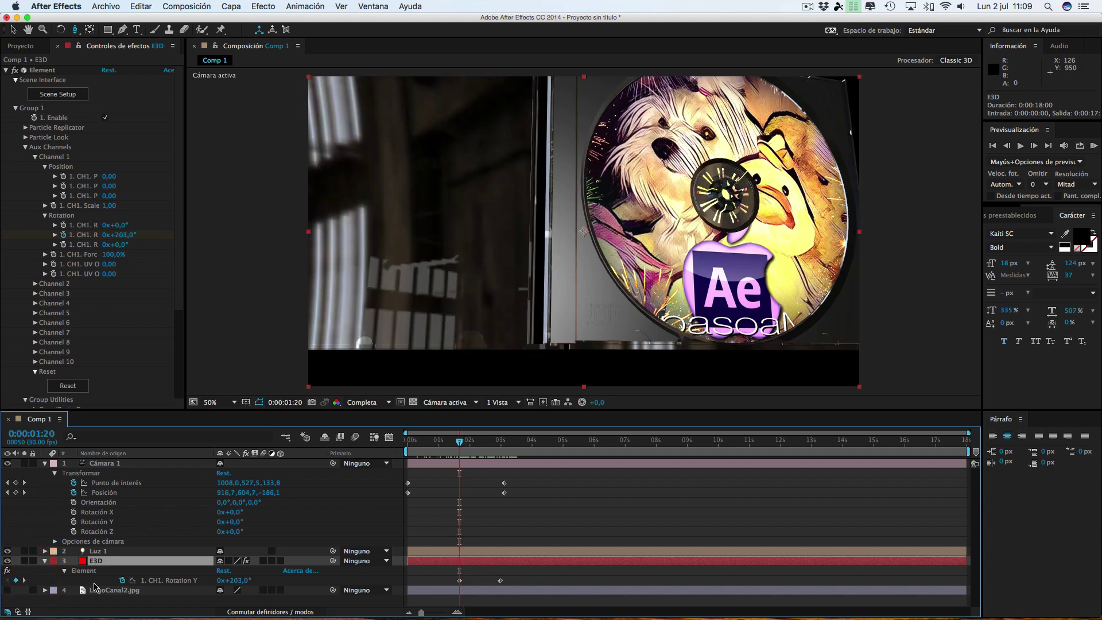
left_click(123, 581)
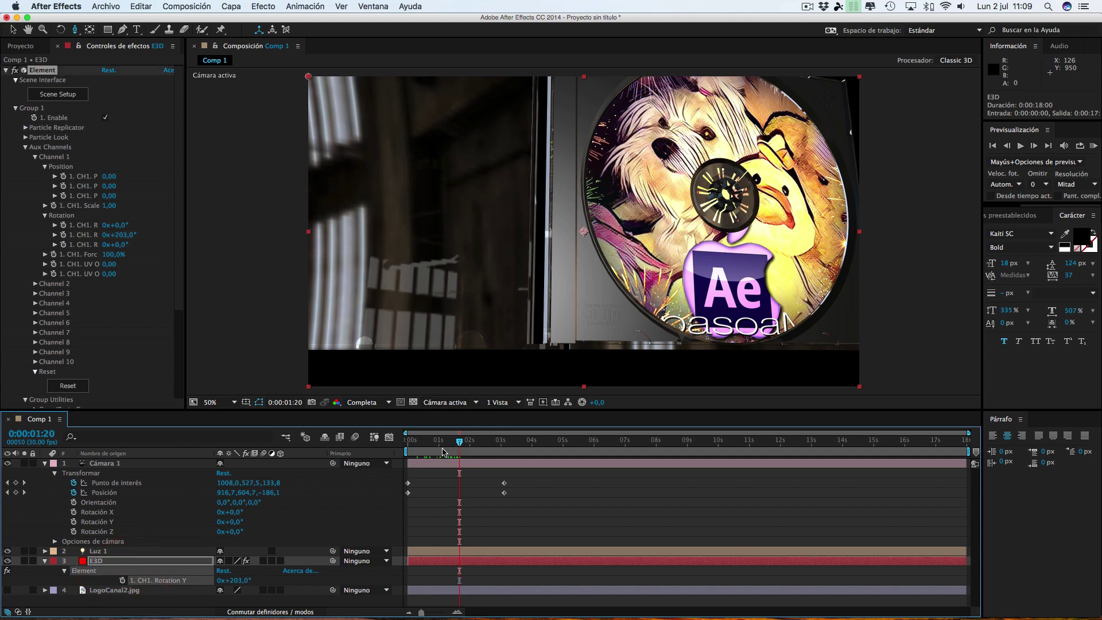
mouse_move(468, 445)
left_mouse_down()
mouse_move(501, 445)
mouse_move(489, 445)
left_mouse_up()
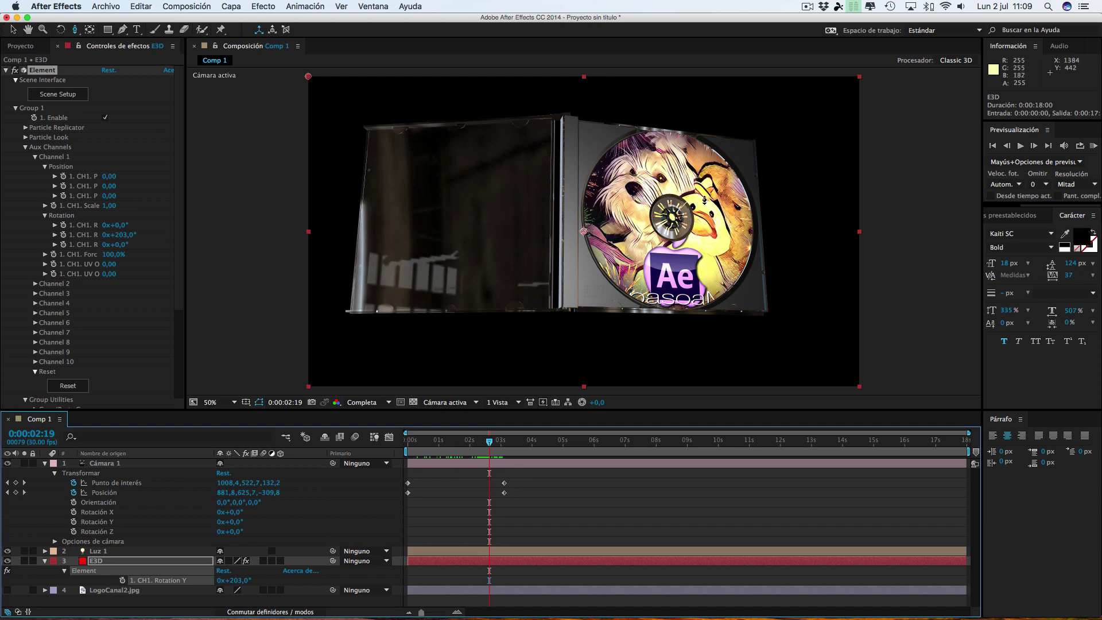
left_click_drag(490, 441, 482, 450)
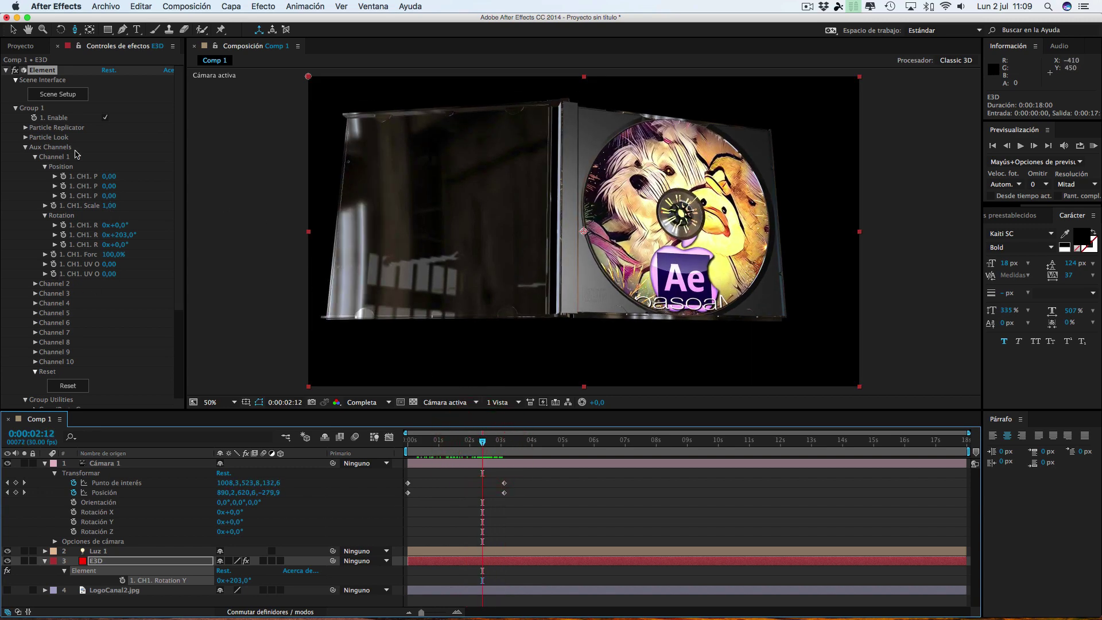
left_click(16, 109)
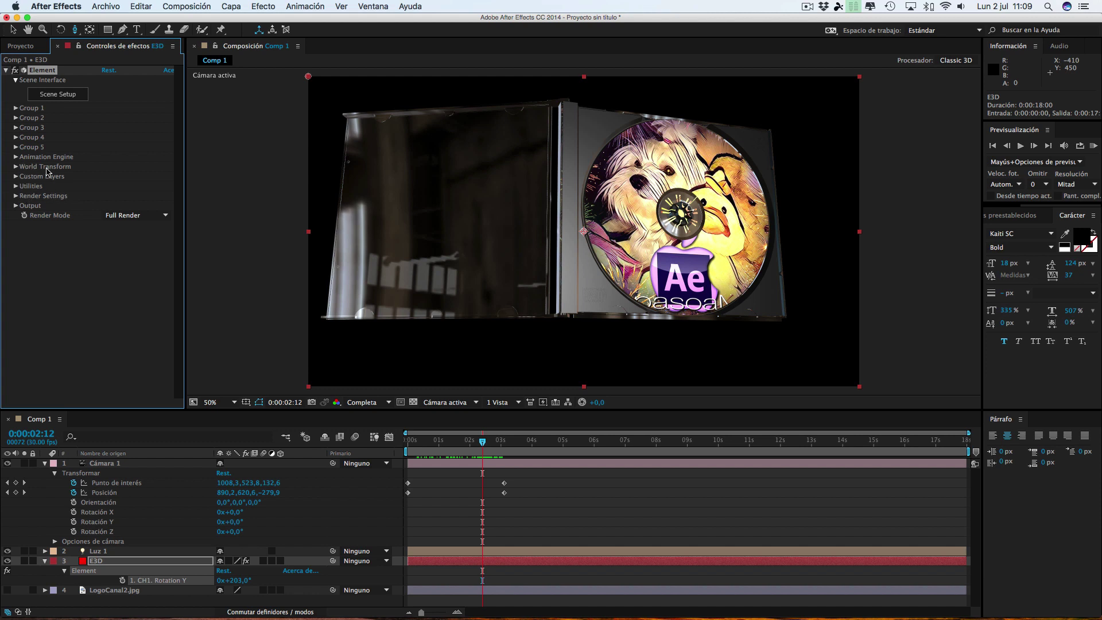
Try turning the case with Y Rotation World, then reset the world rotation to zero
left_click(16, 167)
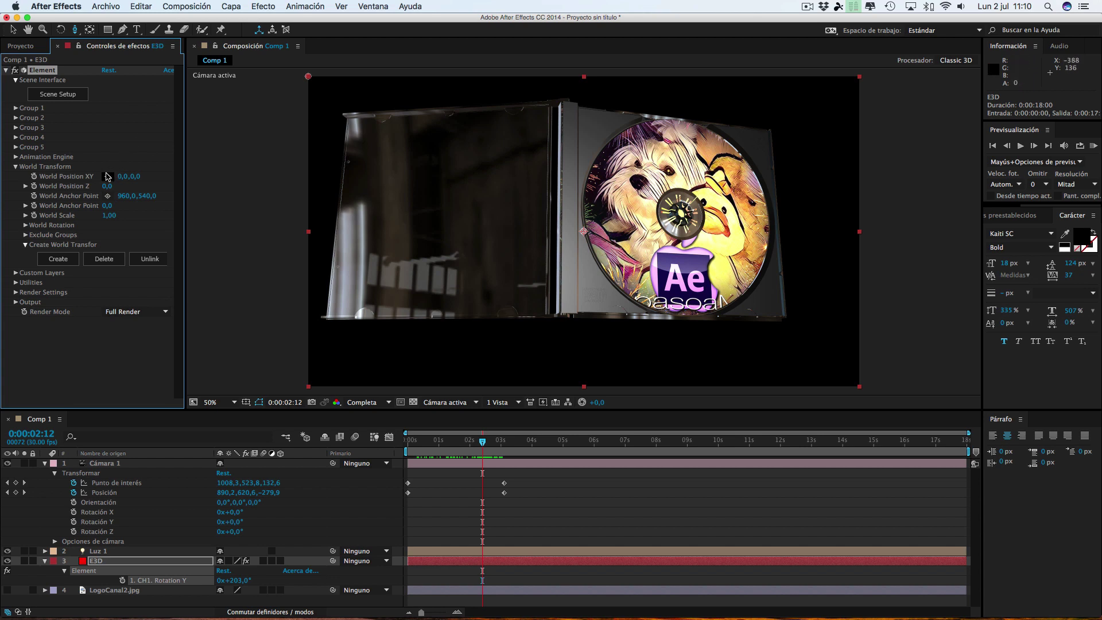
left_click(25, 225)
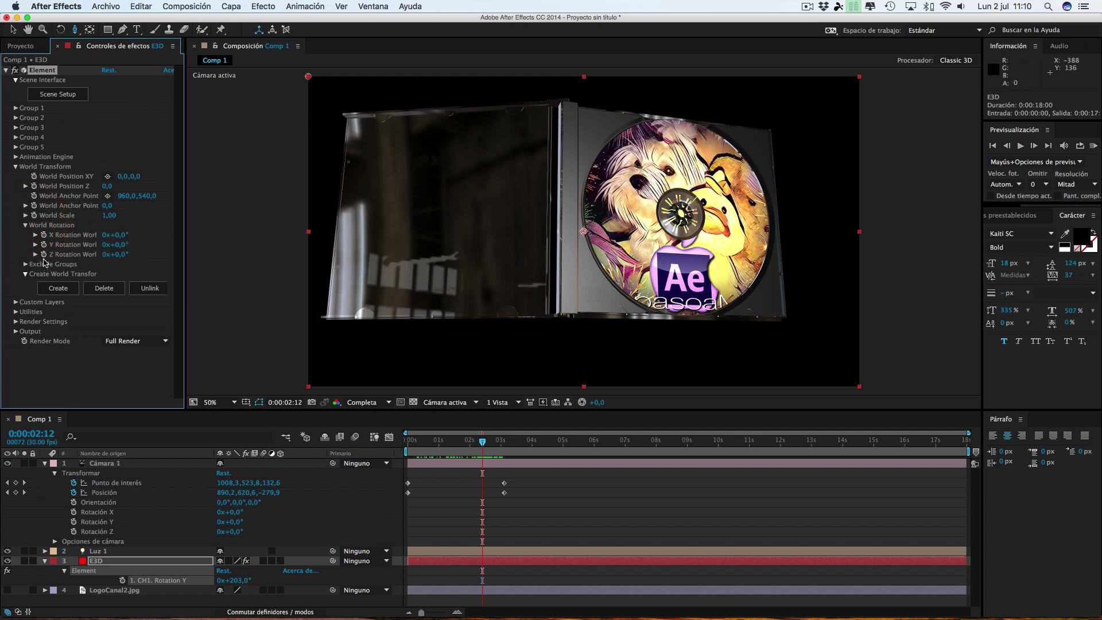
mouse_move(121, 248)
left_mouse_down()
mouse_move(326, 251)
mouse_move(311, 245)
left_mouse_up()
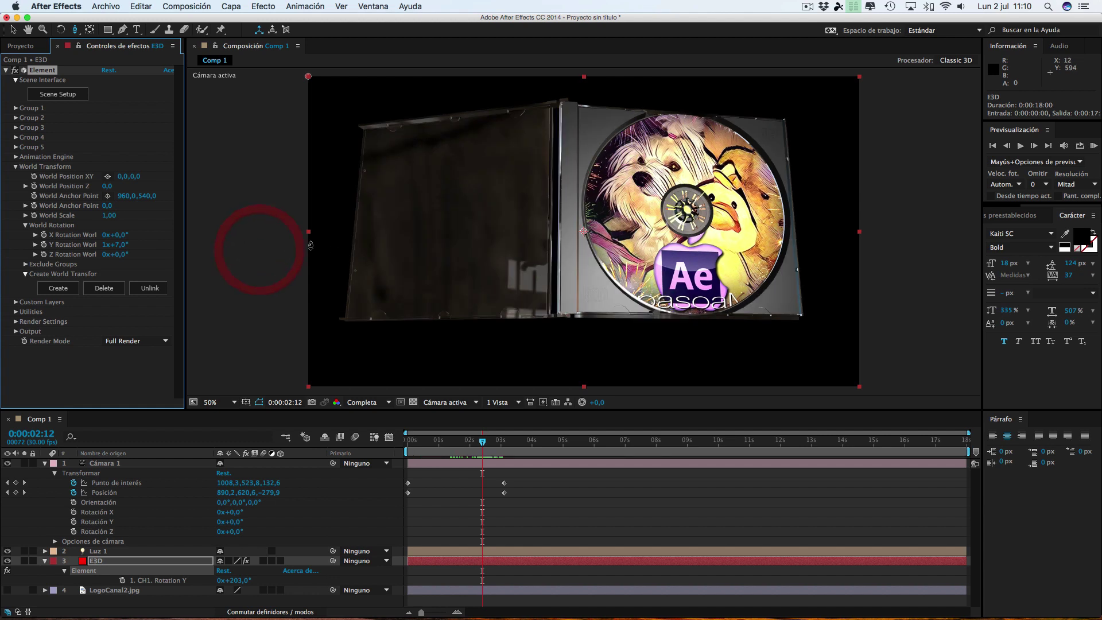
key("super+z")
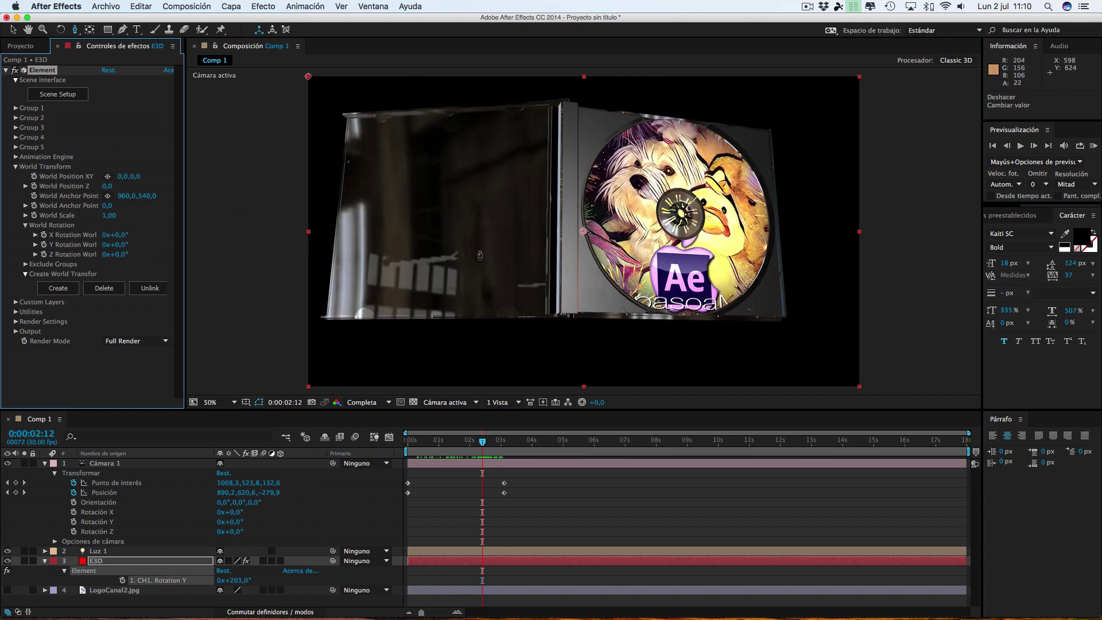
left_click_drag(479, 229, 268, 255)
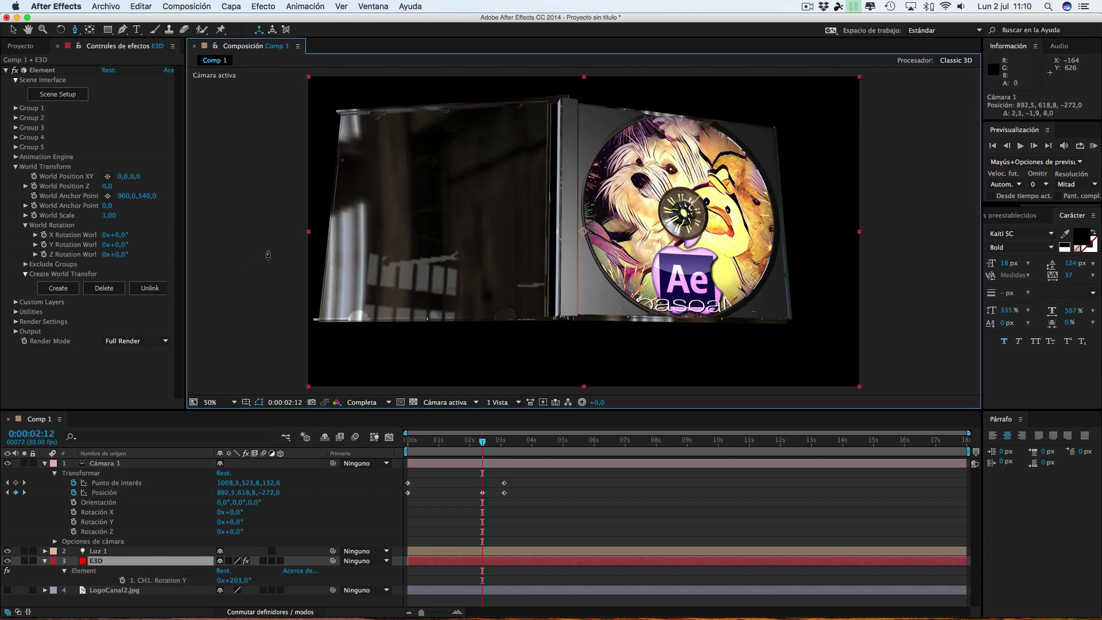
key("super+z")
mouse_move(118, 245)
left_mouse_down()
mouse_move(131, 245)
mouse_move(35, 245)
left_mouse_up()
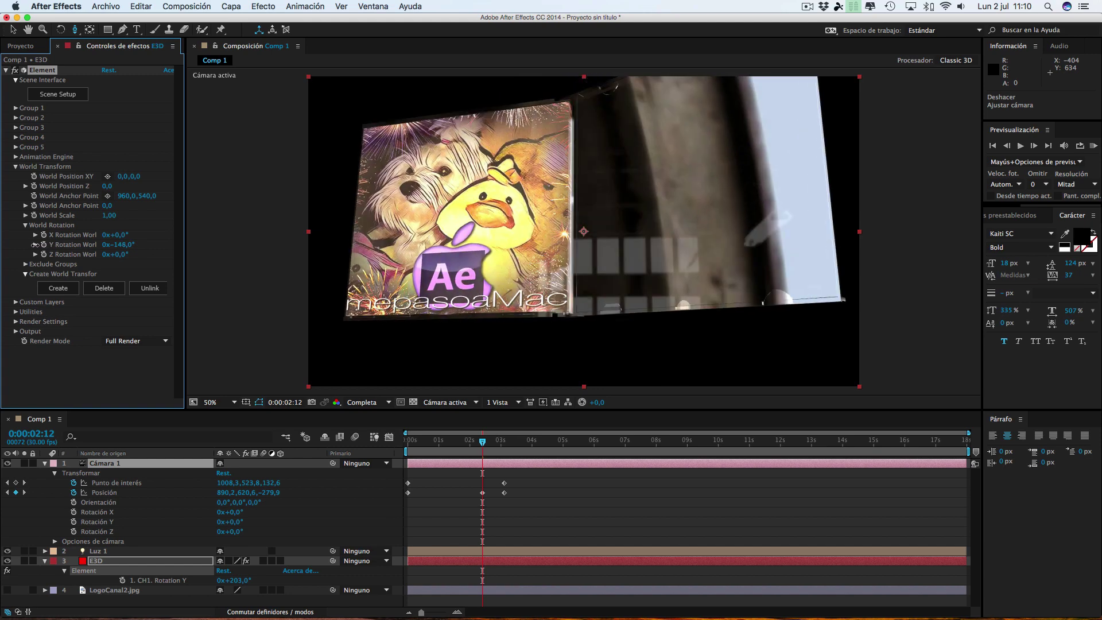
left_click(44, 245)
left_click(114, 287)
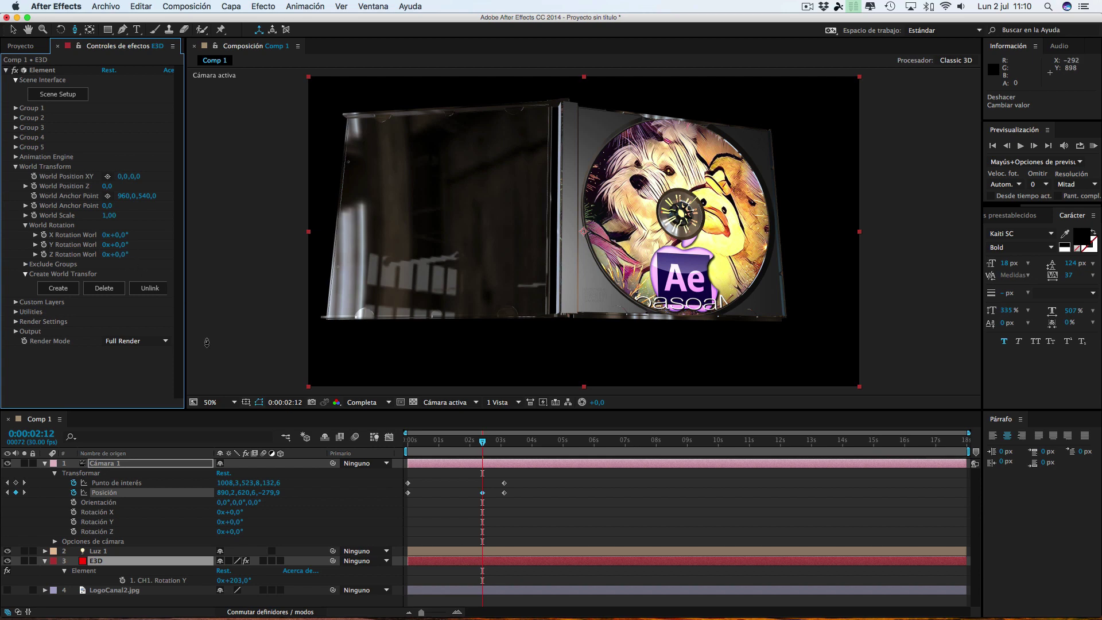
left_click(46, 245)
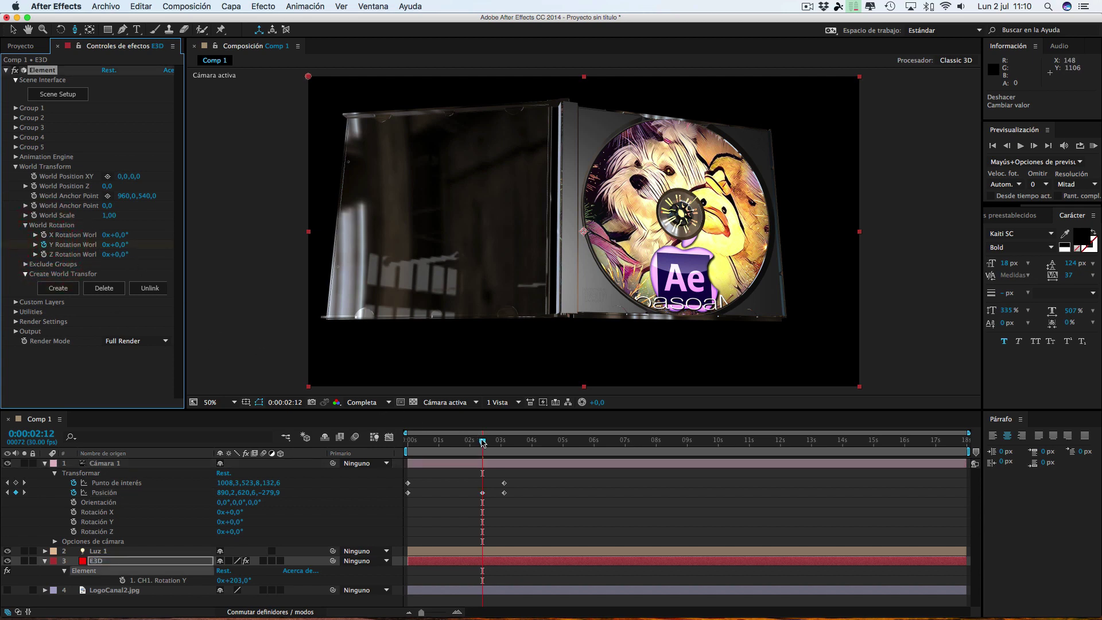
Around 3:13–4:00, turn the case with Y Rotation World to about −227.3° to view it from behind
left_click_drag(474, 443, 511, 445)
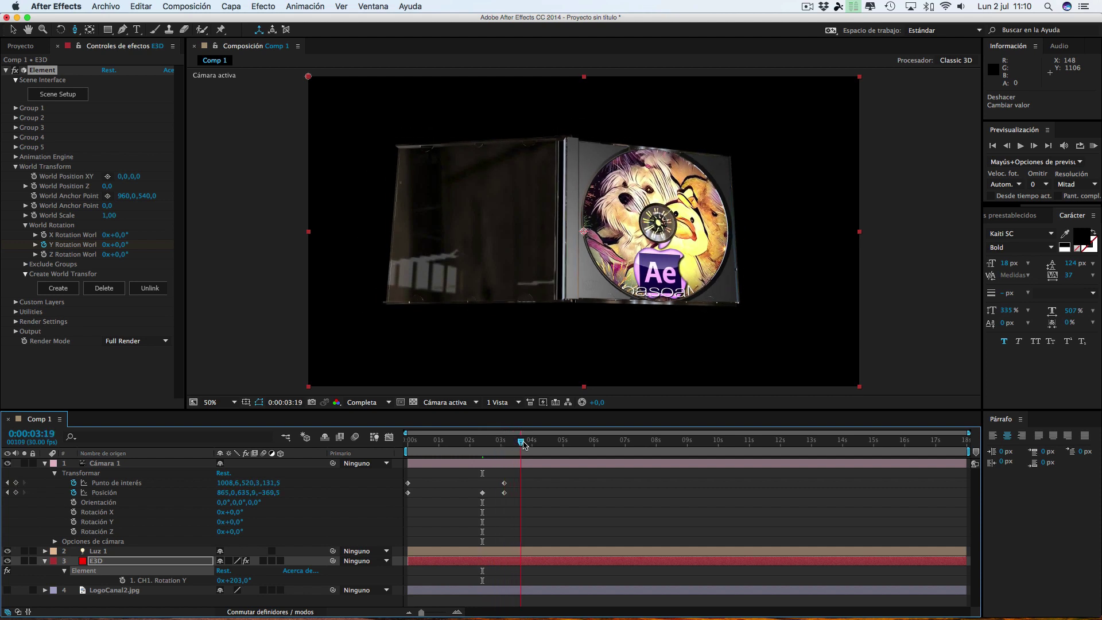
left_click_drag(533, 445, 531, 445)
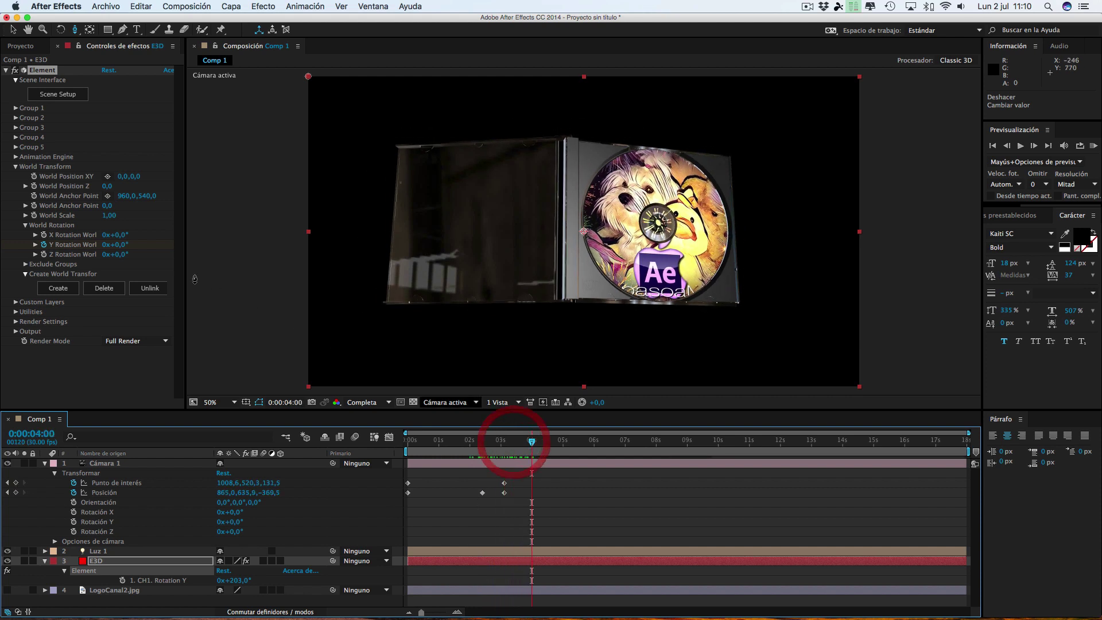
left_click_drag(121, 244, 4, 242)
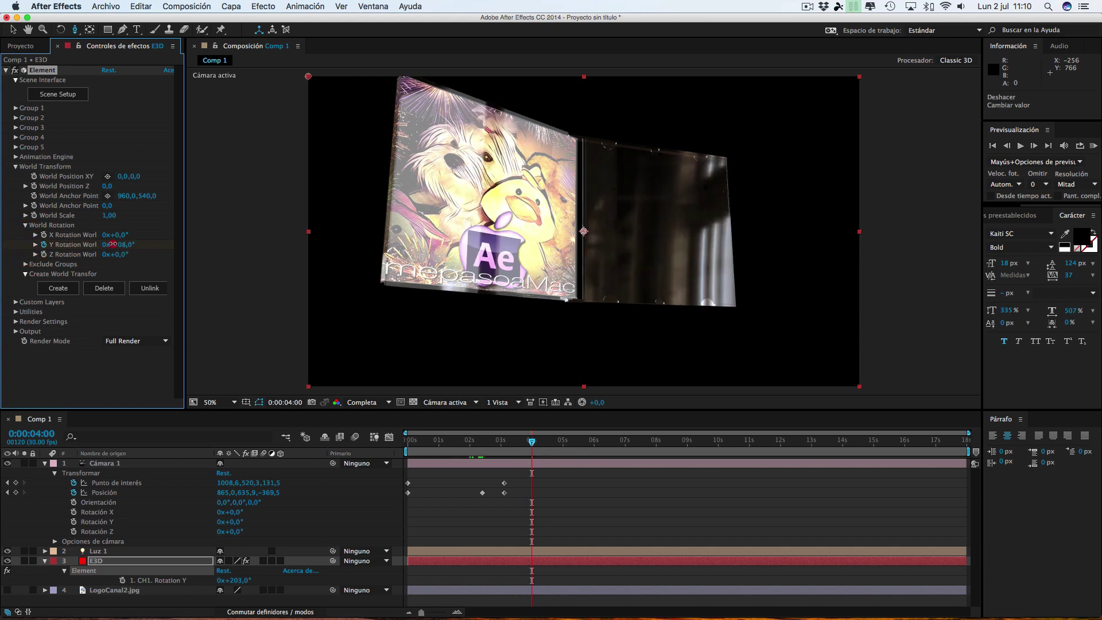
left_click_drag(113, 244, 34, 242)
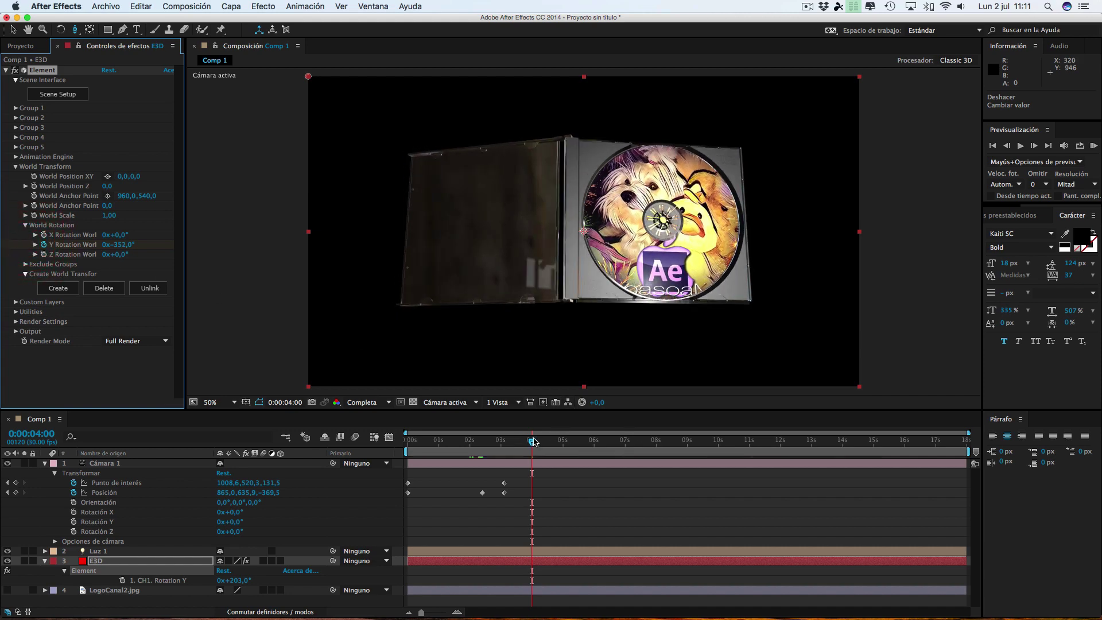
left_click_drag(528, 444, 514, 442)
left_click_drag(117, 244, 259, 246)
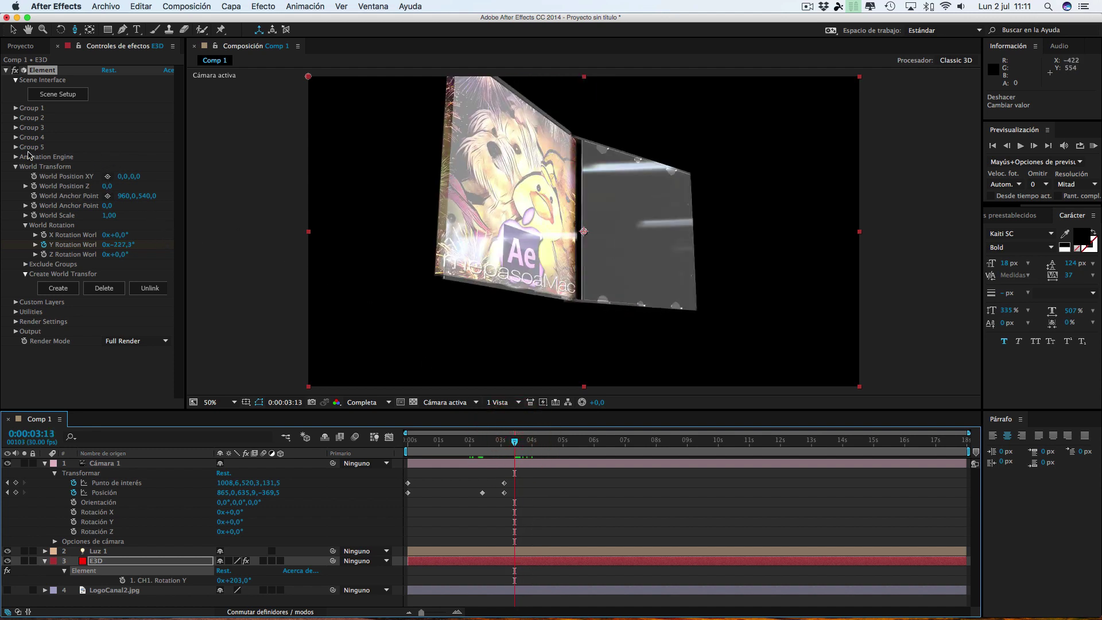
left_click(15, 108)
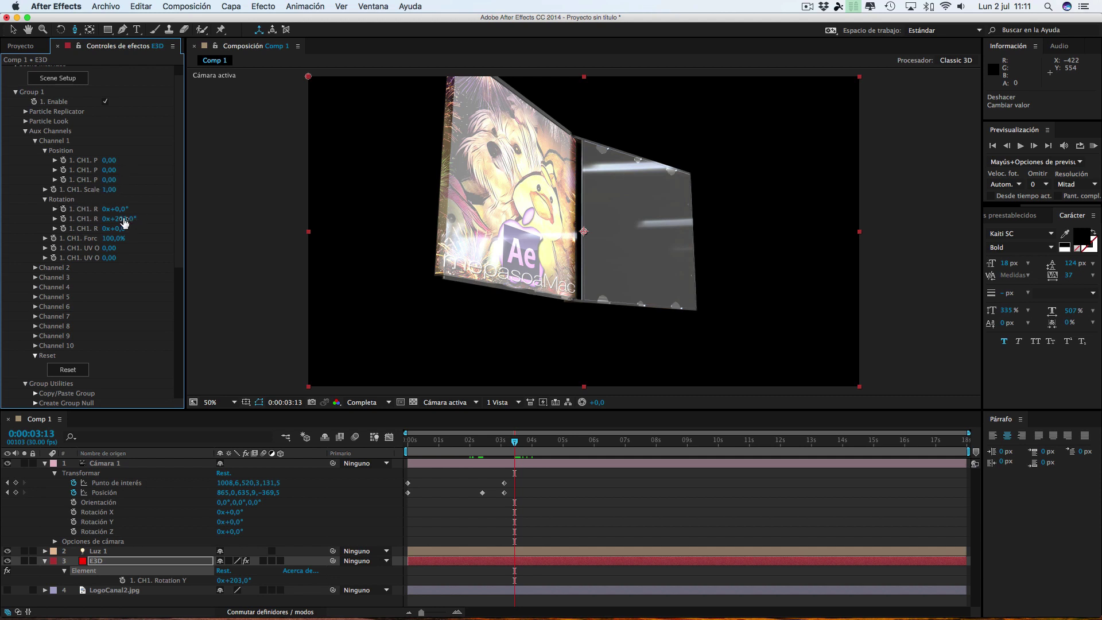
Keyframe CH1 Rotation Y at 203° at 0:00:03:13 and −1° at 0:00:04:27 so the lid closes
left_click(63, 219)
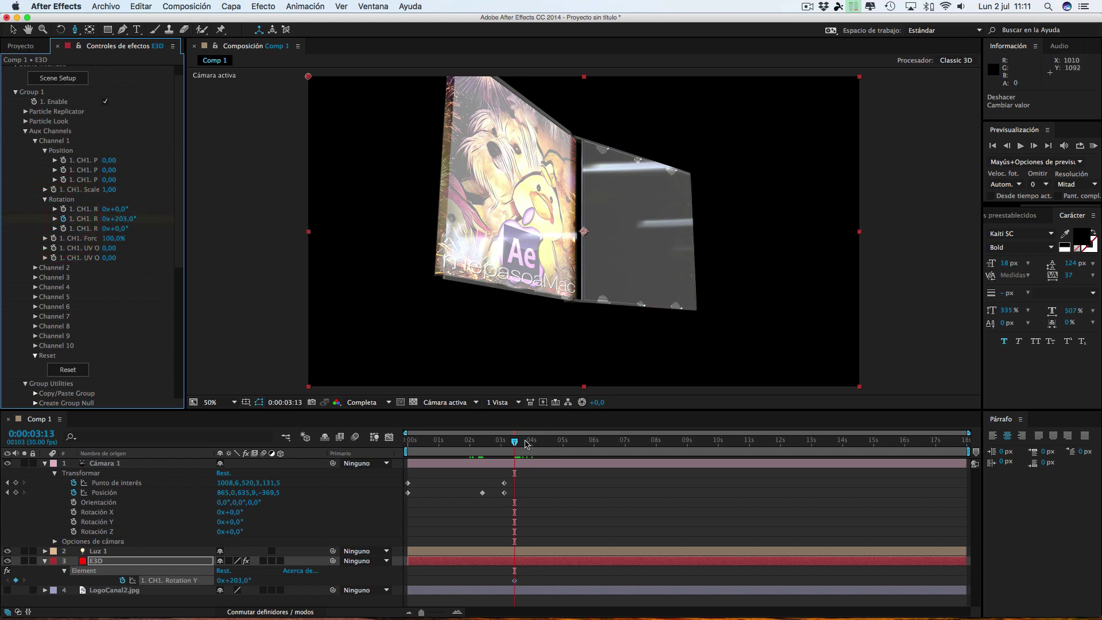
left_click_drag(515, 444, 560, 450)
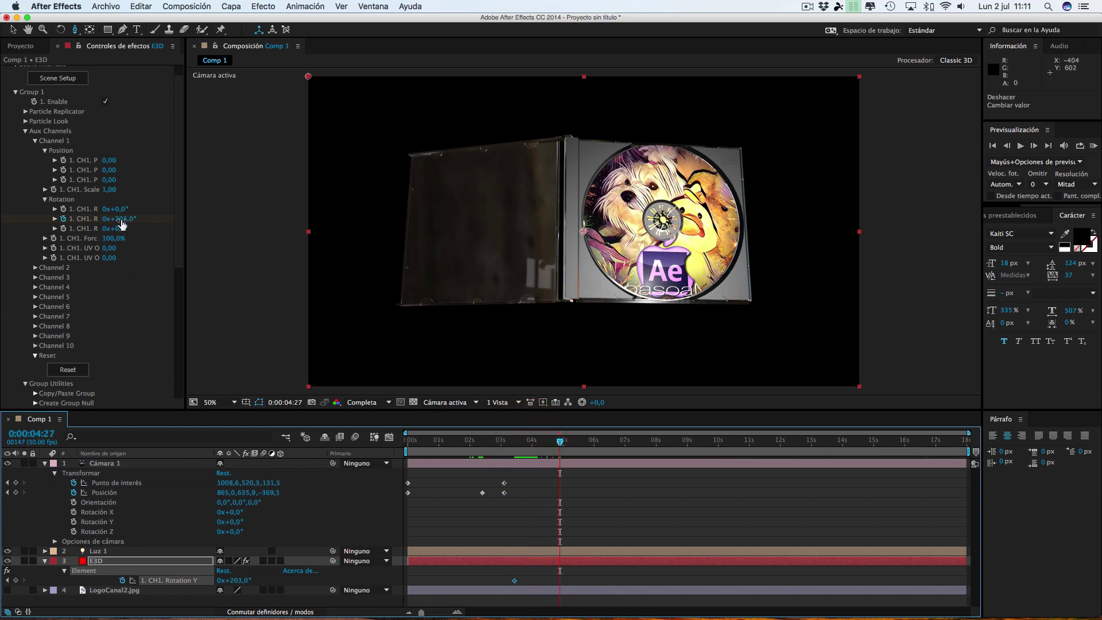
left_click_drag(121, 222, 8, 226)
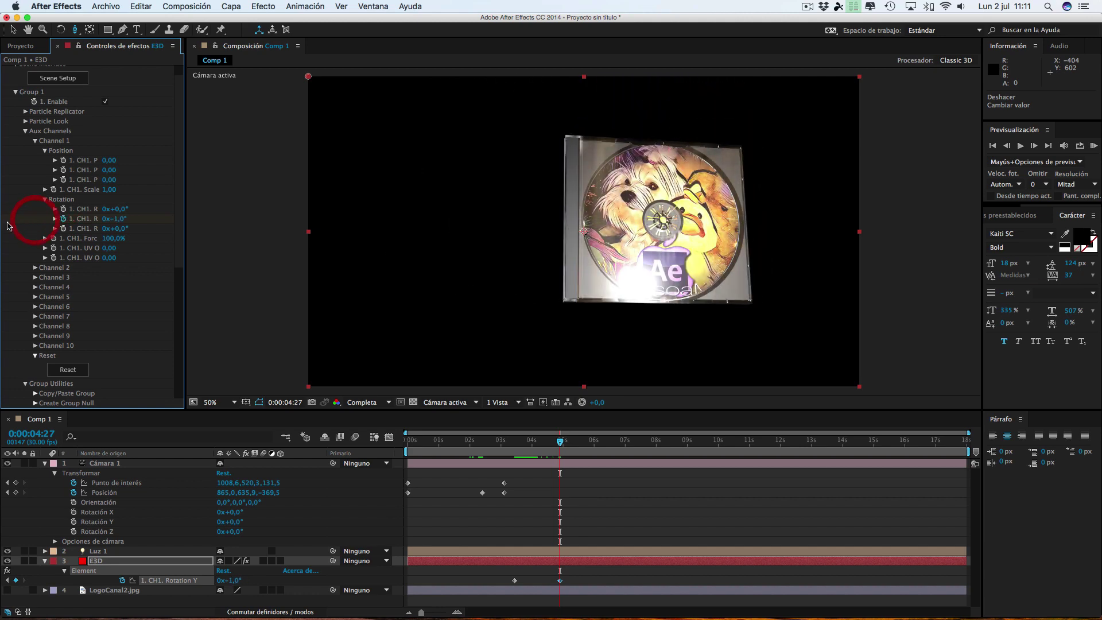
mouse_move(570, 447)
left_mouse_down()
mouse_move(383, 451)
mouse_move(573, 449)
left_mouse_up()
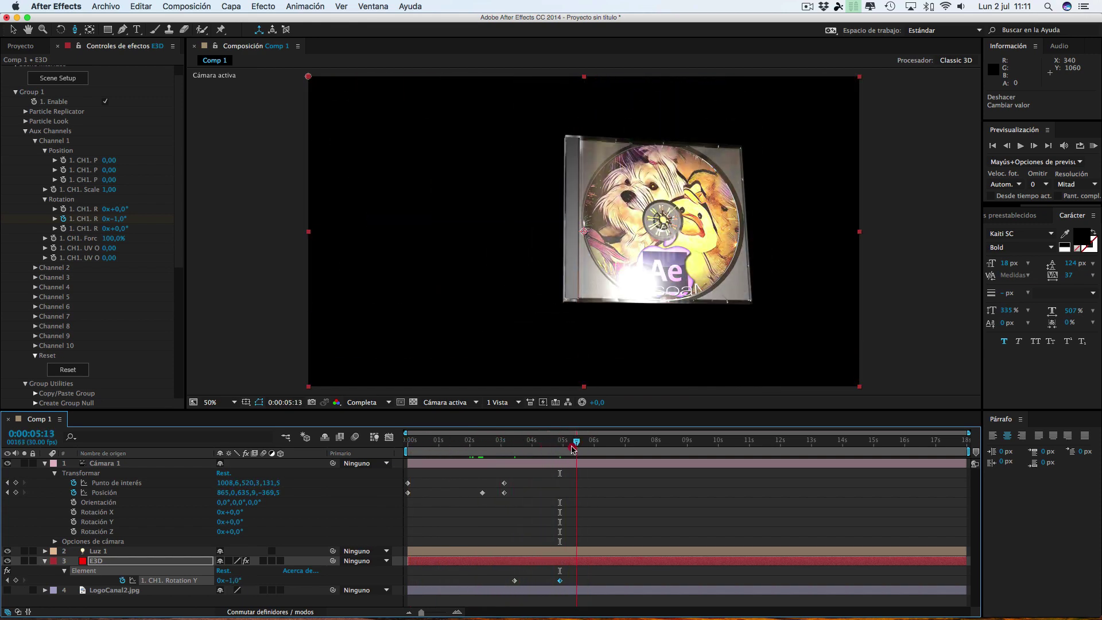
left_click_drag(562, 449, 555, 449)
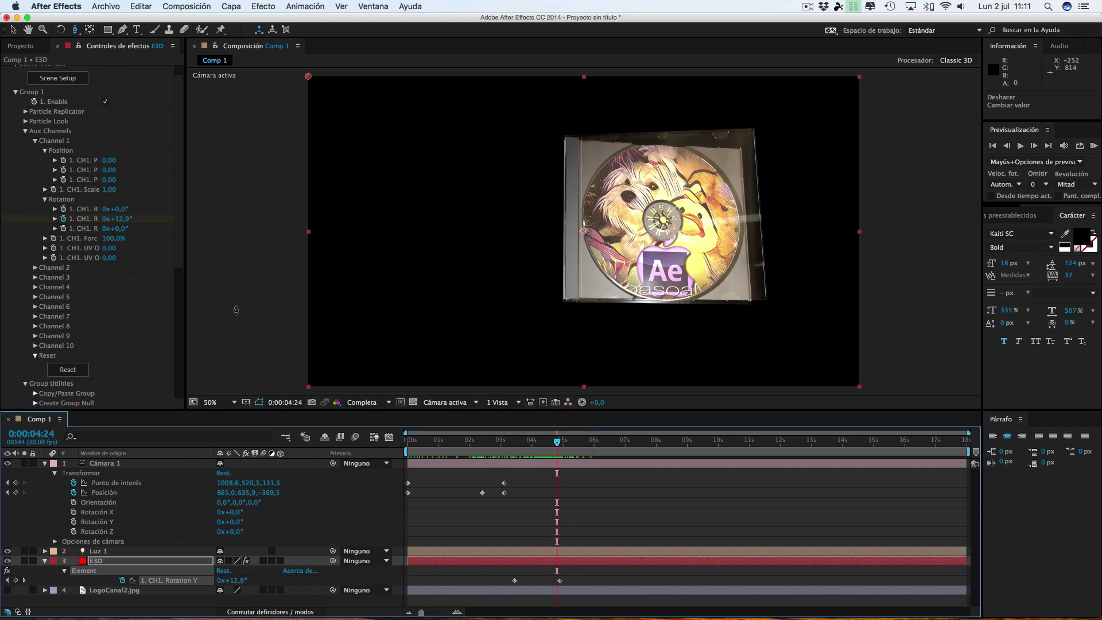
left_click_drag(184, 240, 192, 380)
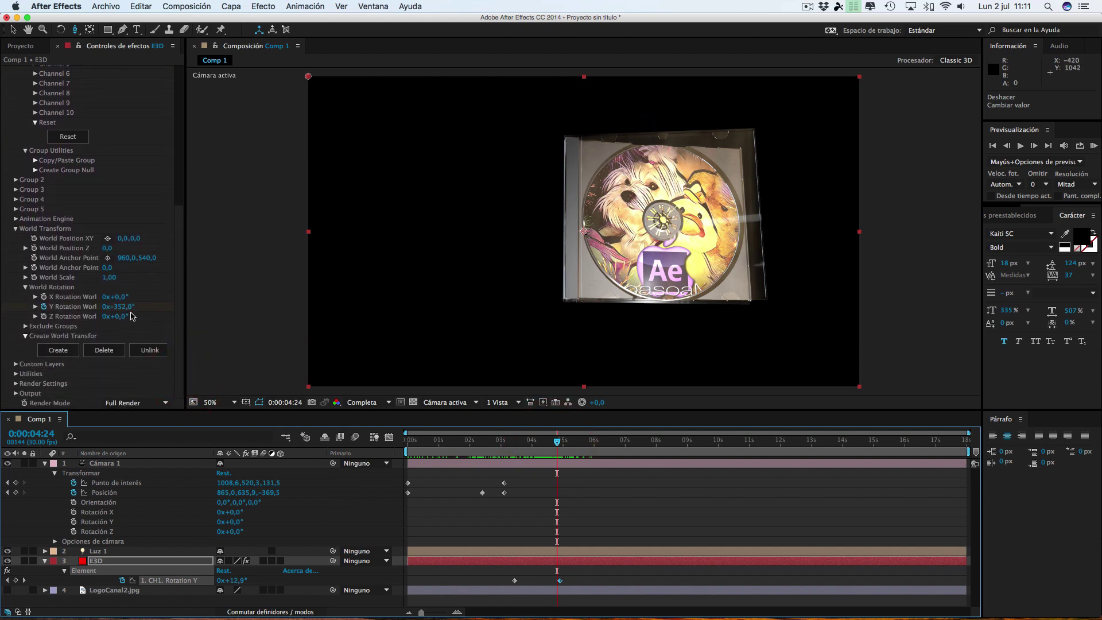
Angle the case to about −308° Y Rotation World and scrub through the lid-closing animation
left_click_drag(123, 310, 153, 308)
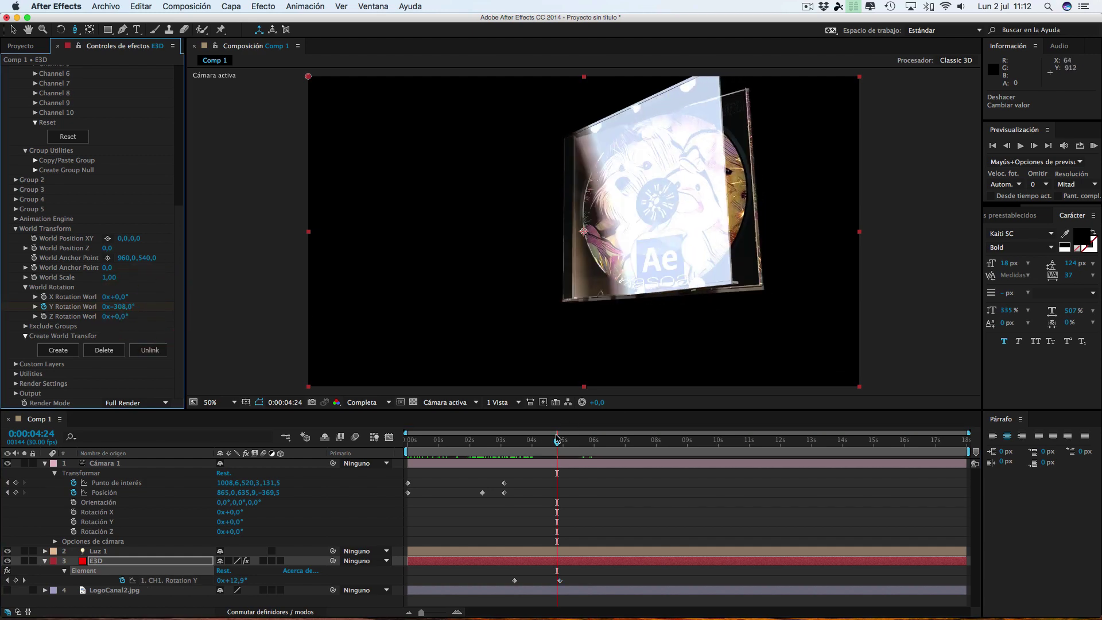
mouse_move(550, 444)
left_mouse_down()
mouse_move(529, 447)
mouse_move(571, 447)
left_mouse_up()
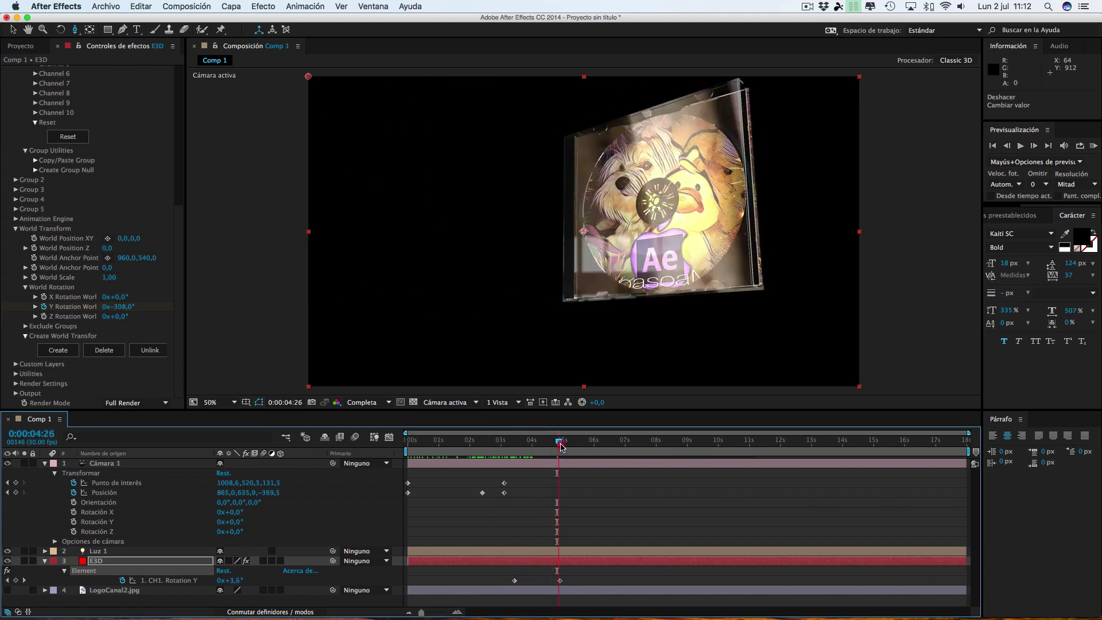
left_click_drag(565, 448, 433, 451)
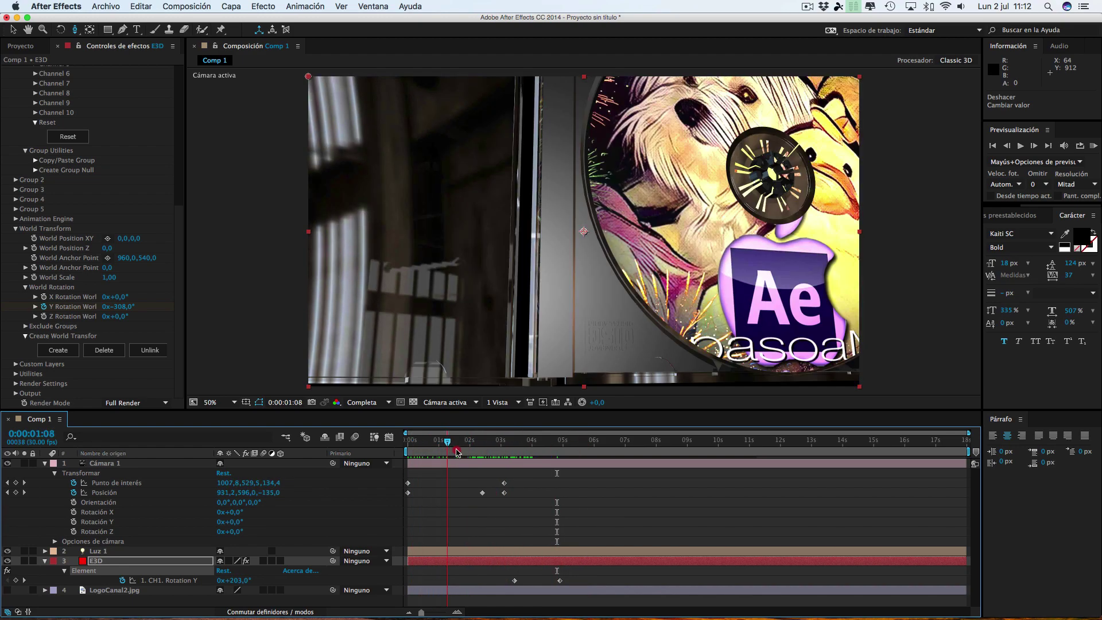
mouse_move(433, 451)
left_mouse_down()
mouse_move(567, 450)
mouse_move(555, 452)
left_mouse_up()
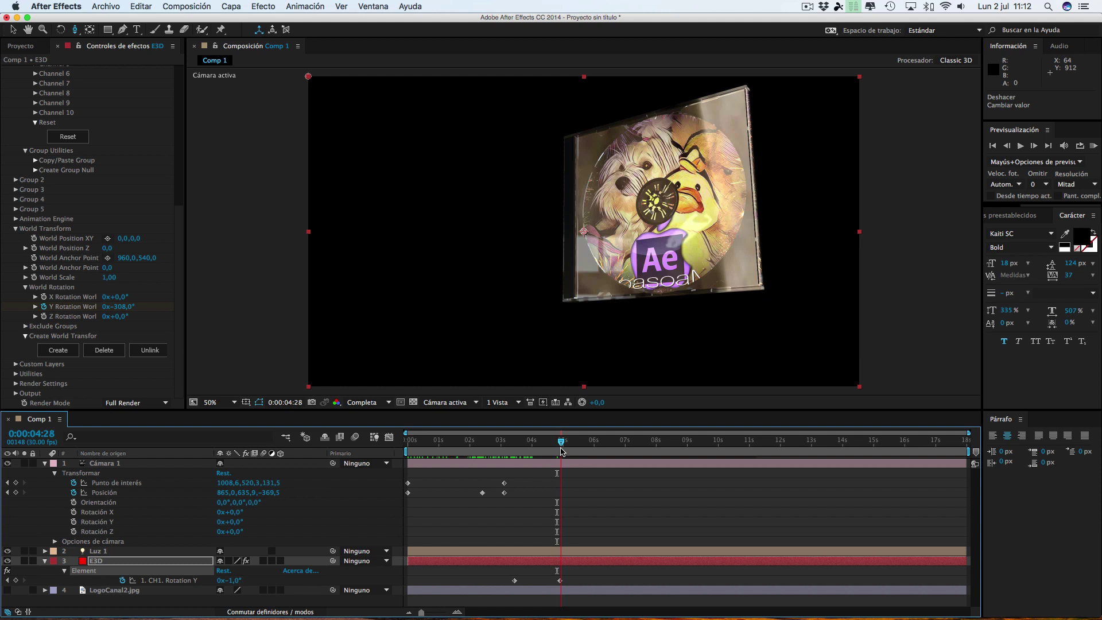
Add a CH1 Rotation Y keyframe of 7° at 0:00:05:10 so the lid eases slightly back open
left_click(561, 451)
scroll(91, 236, "up", 10)
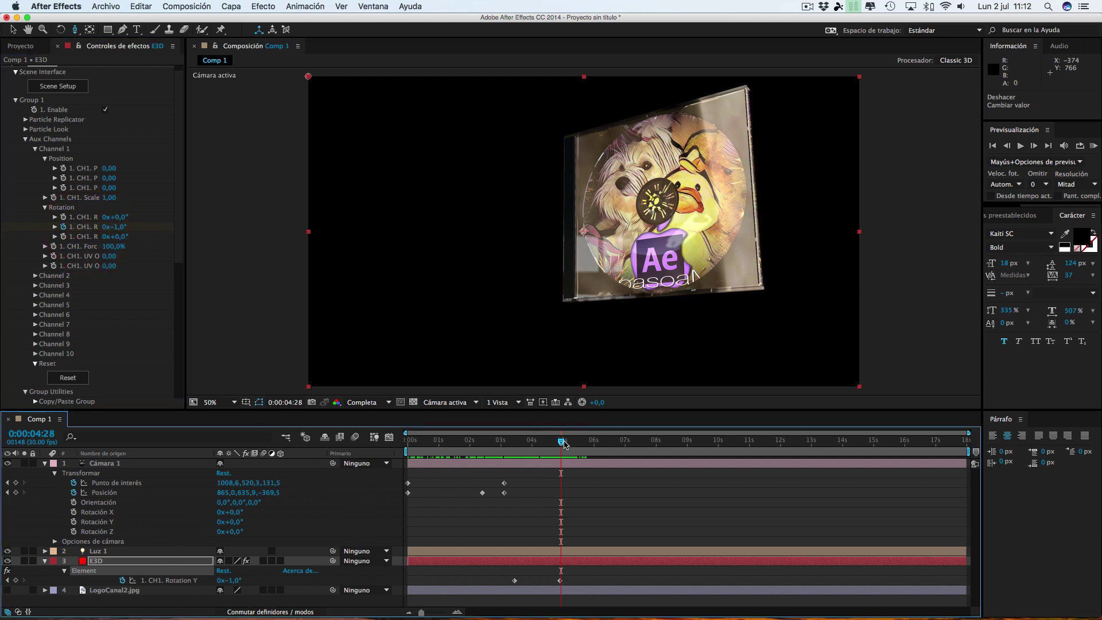
left_click_drag(560, 444, 565, 444)
left_click(15, 581)
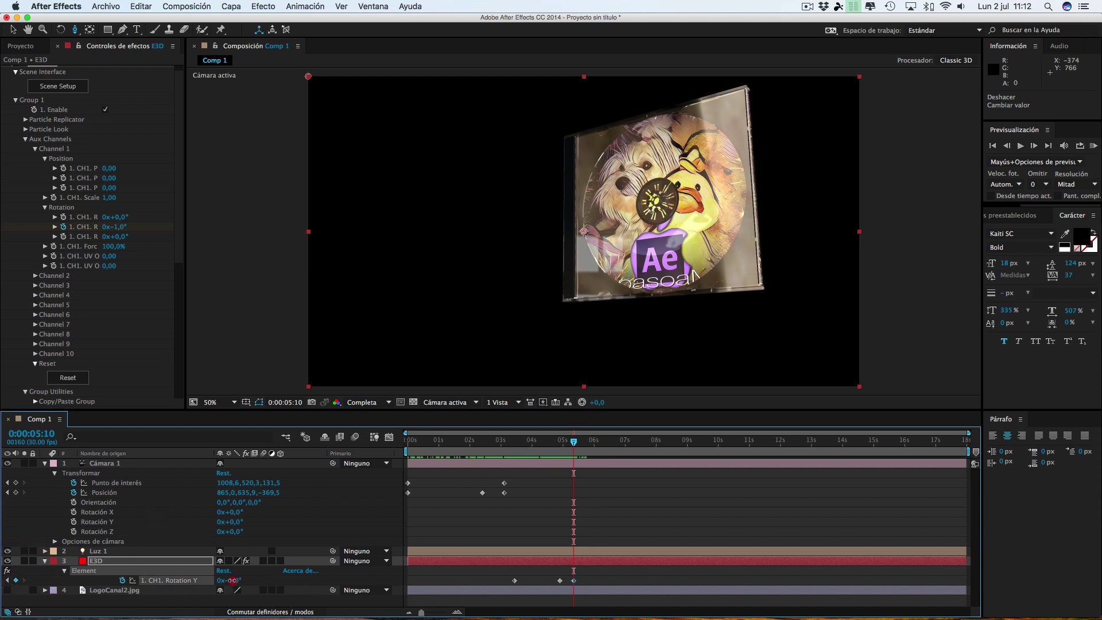
left_click_drag(232, 581, 239, 580)
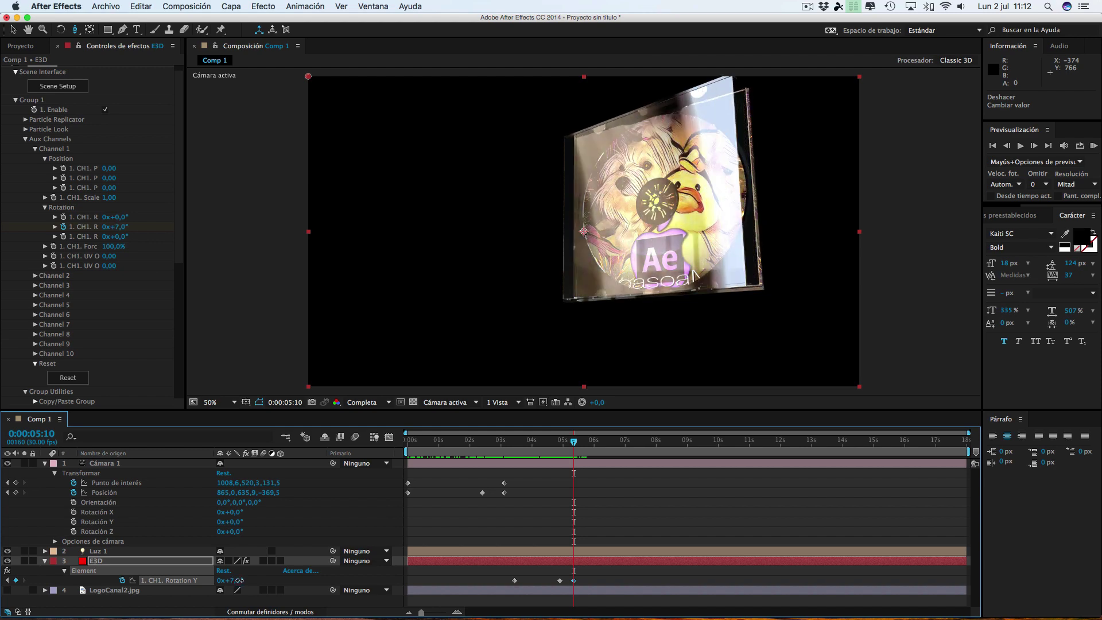
mouse_move(574, 442)
left_mouse_down()
mouse_move(548, 449)
mouse_move(580, 455)
left_mouse_up()
In Element 3D Scene Setup, select the CD part of the model and view it in perspective
scroll(71, 127, "up", 1)
left_click(58, 94)
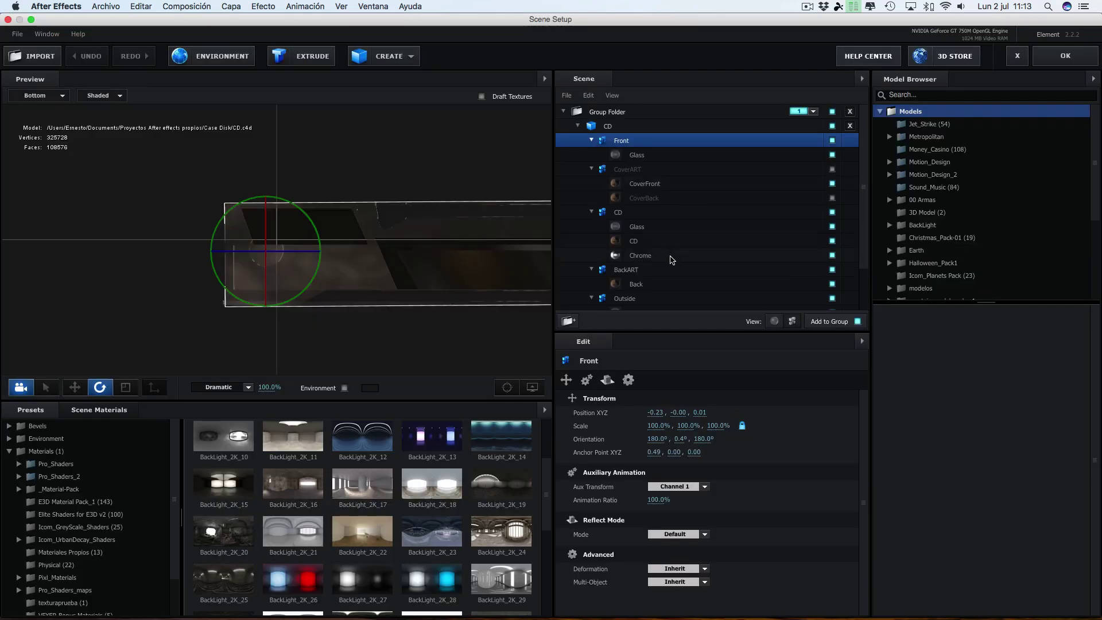
left_click(633, 213)
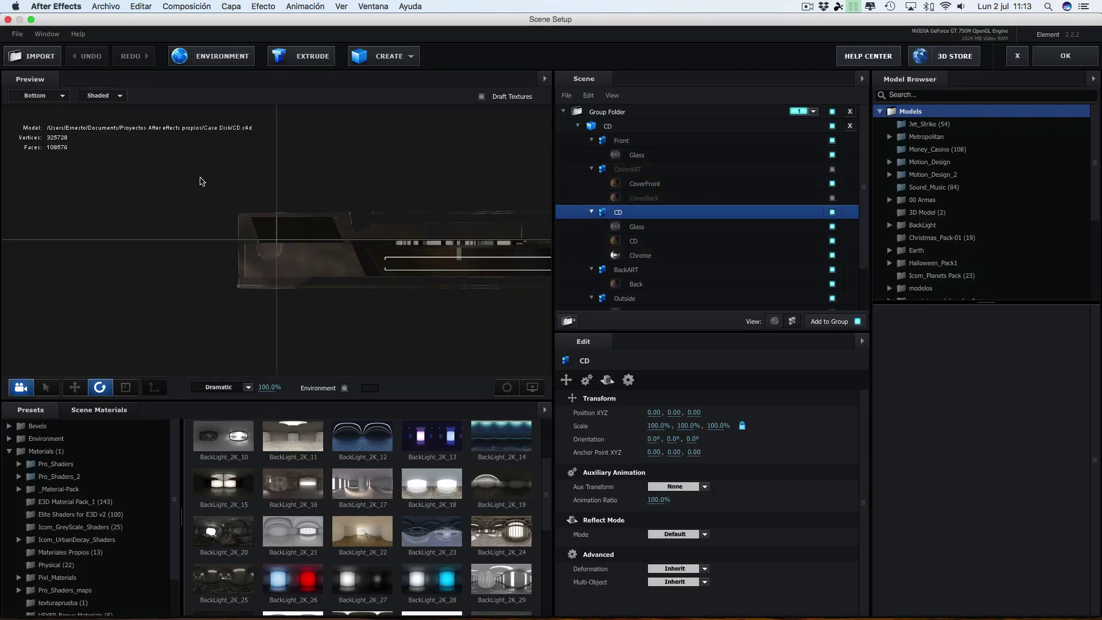
left_click(40, 95)
left_click(41, 93)
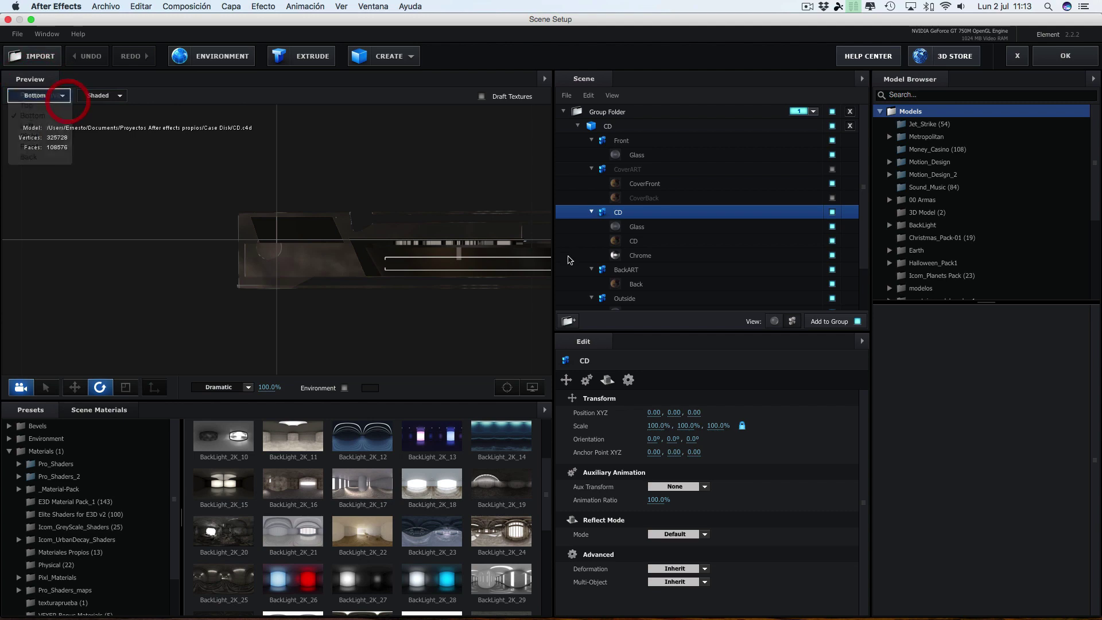
scroll(462, 287, "down", 10)
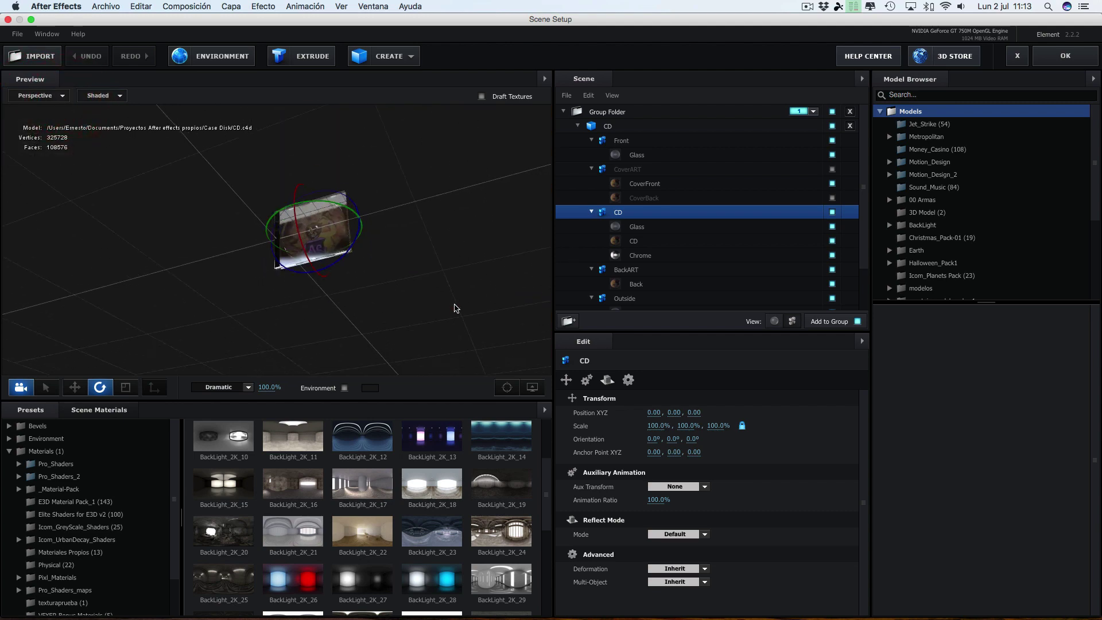
left_click_drag(455, 308, 467, 308)
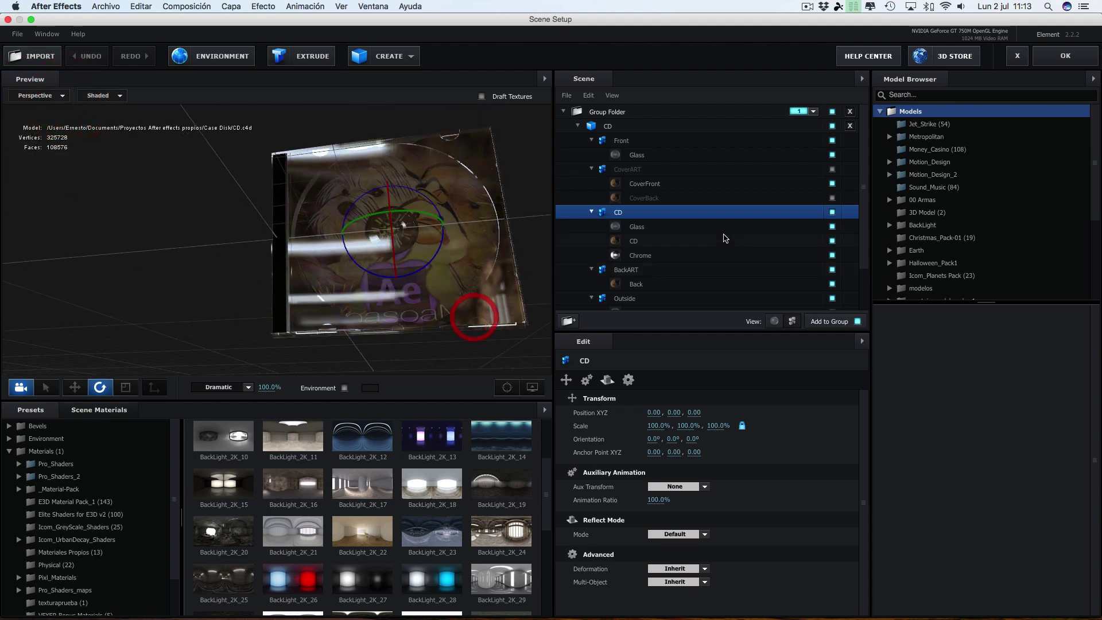
Set the CD group's Aux Transform to Channel 2 and confirm with OK
left_click(832, 213)
left_click(832, 213)
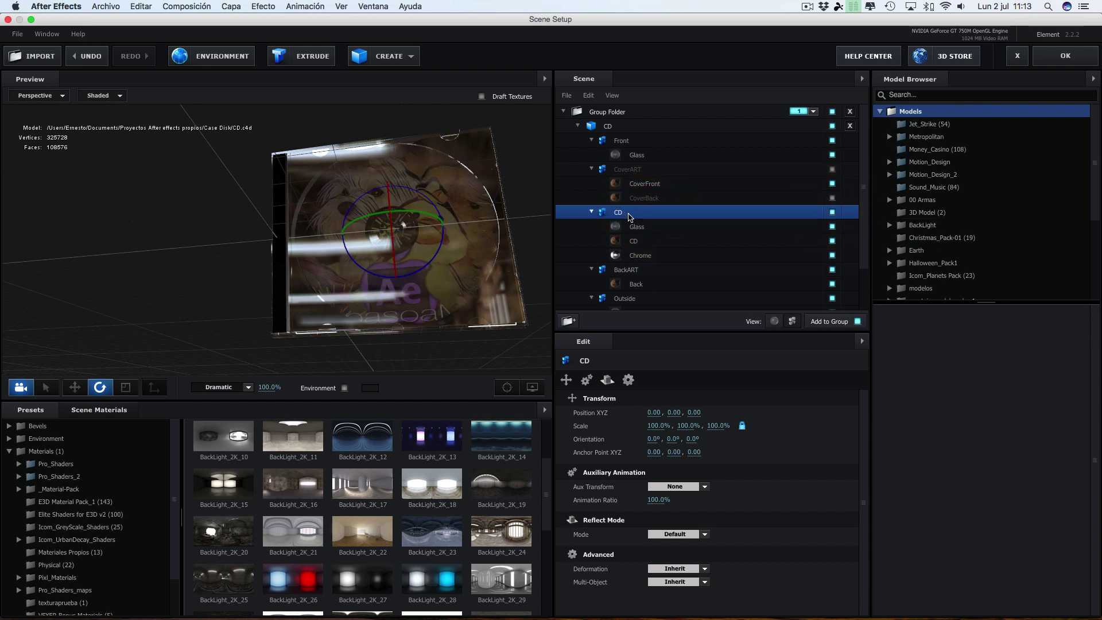
left_click(678, 487)
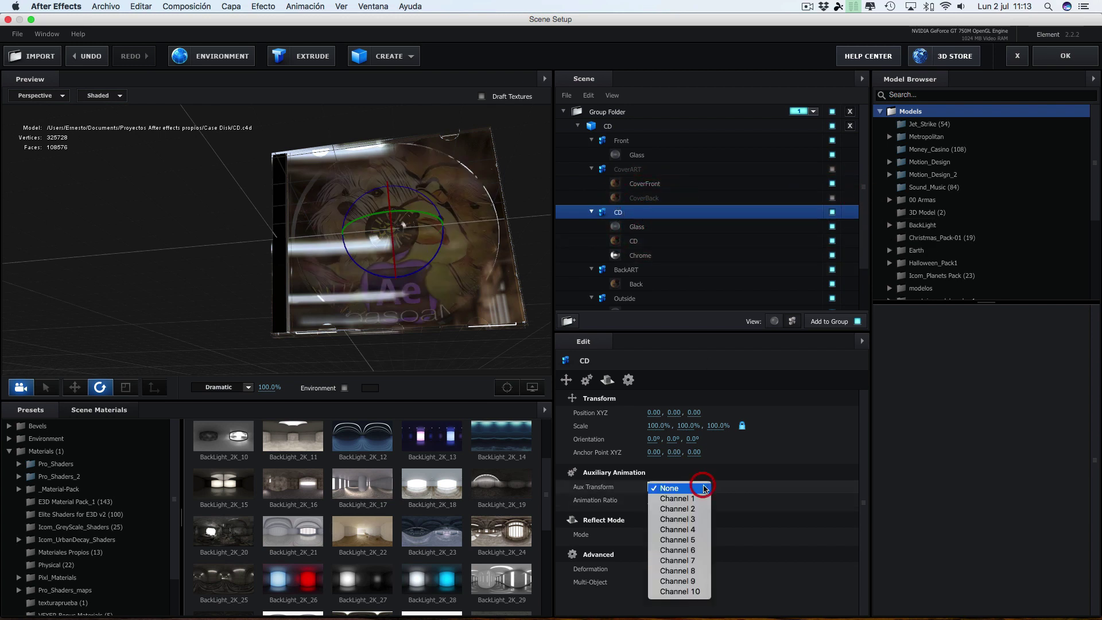
left_click(683, 509)
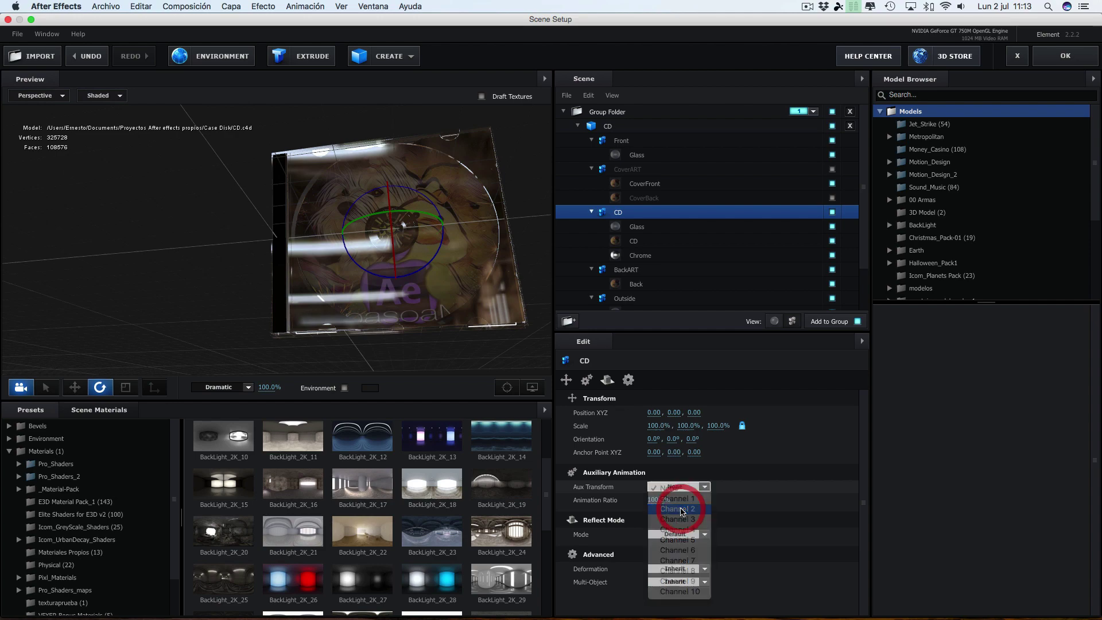
left_click(1066, 56)
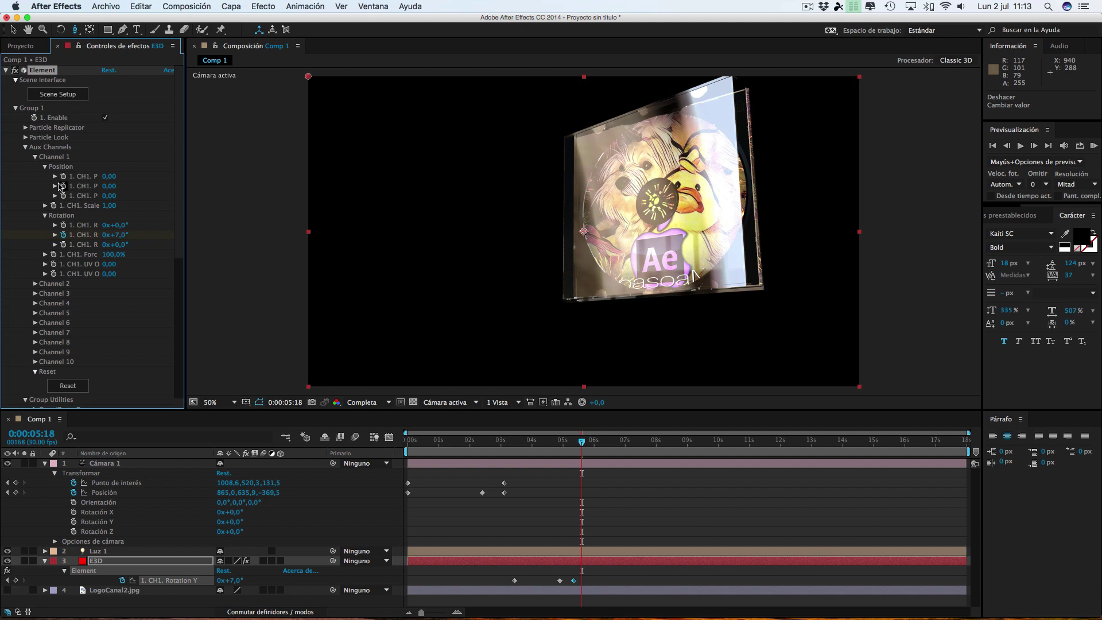
Keyframe Channel 2 Position at 0, then set Z depth to -0,02 around 0:00:06:12
left_click(35, 284)
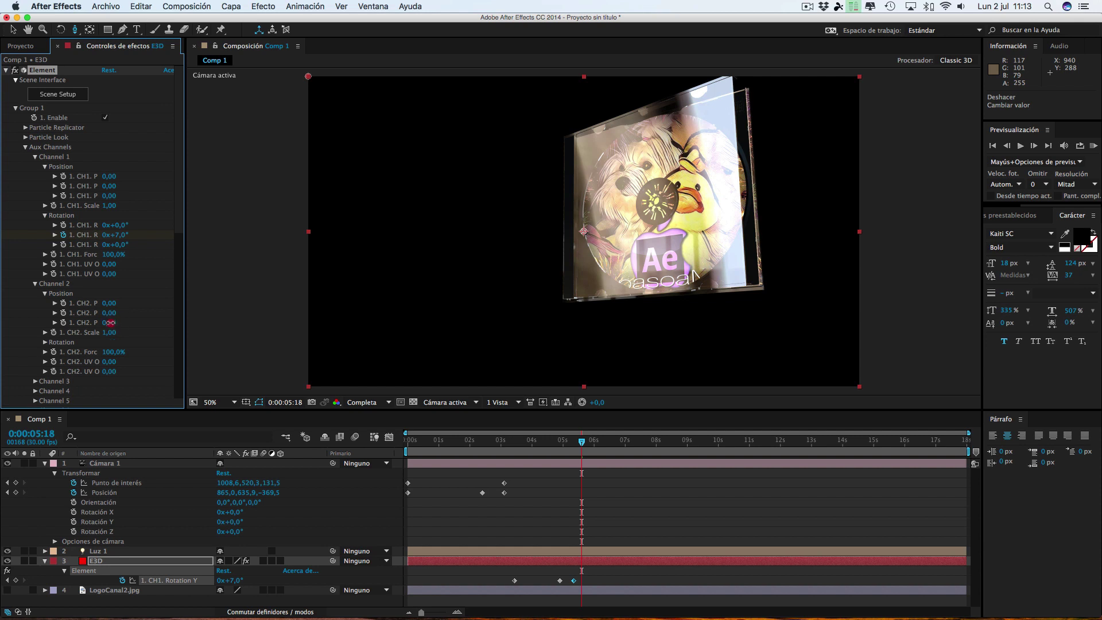
left_click_drag(109, 322, 112, 322)
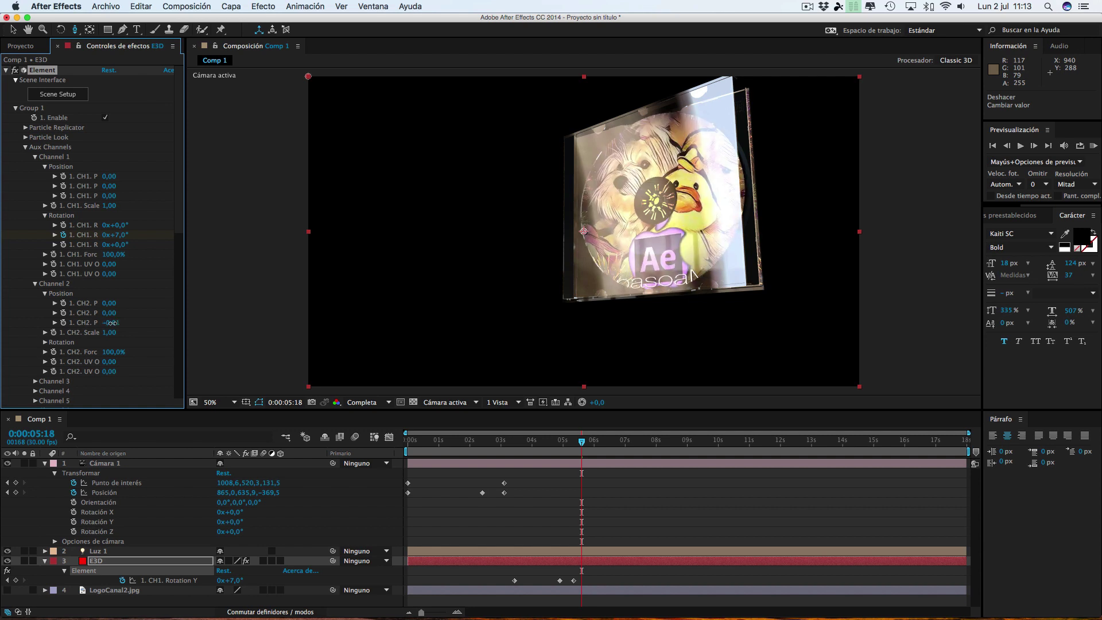
left_click_drag(117, 325, 118, 323)
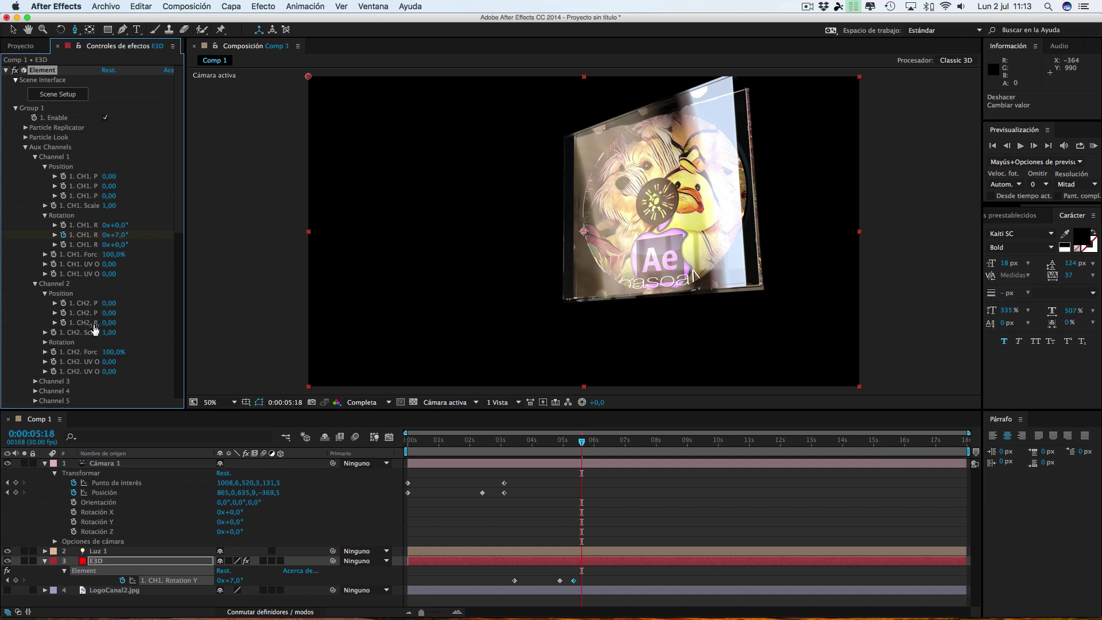
left_click(64, 323)
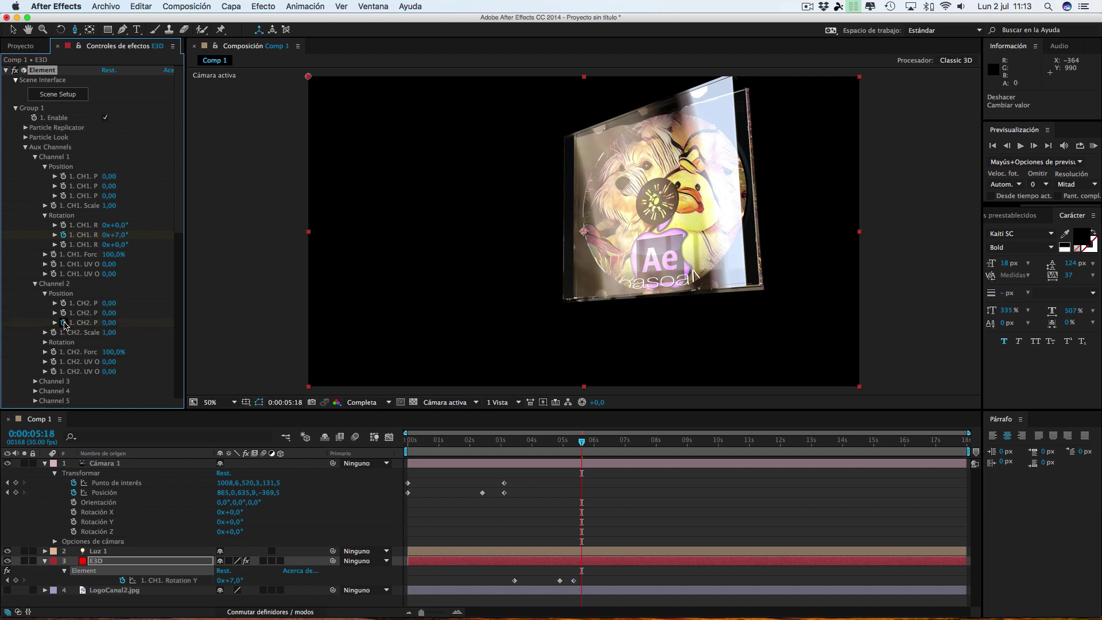
left_click_drag(581, 445, 606, 442)
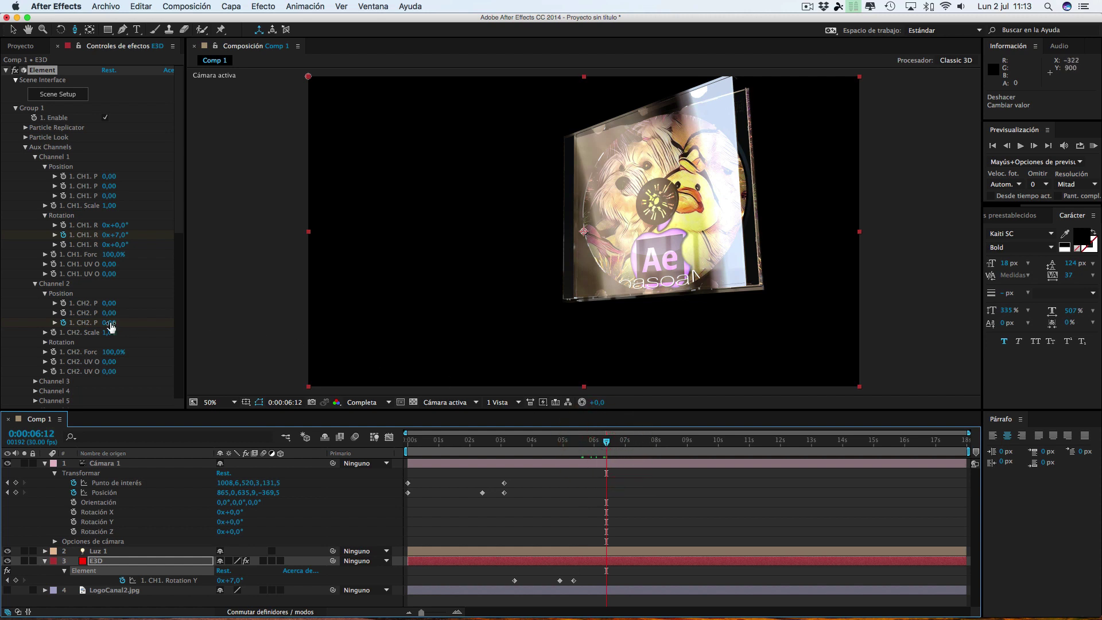
left_click(110, 322)
left_click_drag(107, 322, 110, 322)
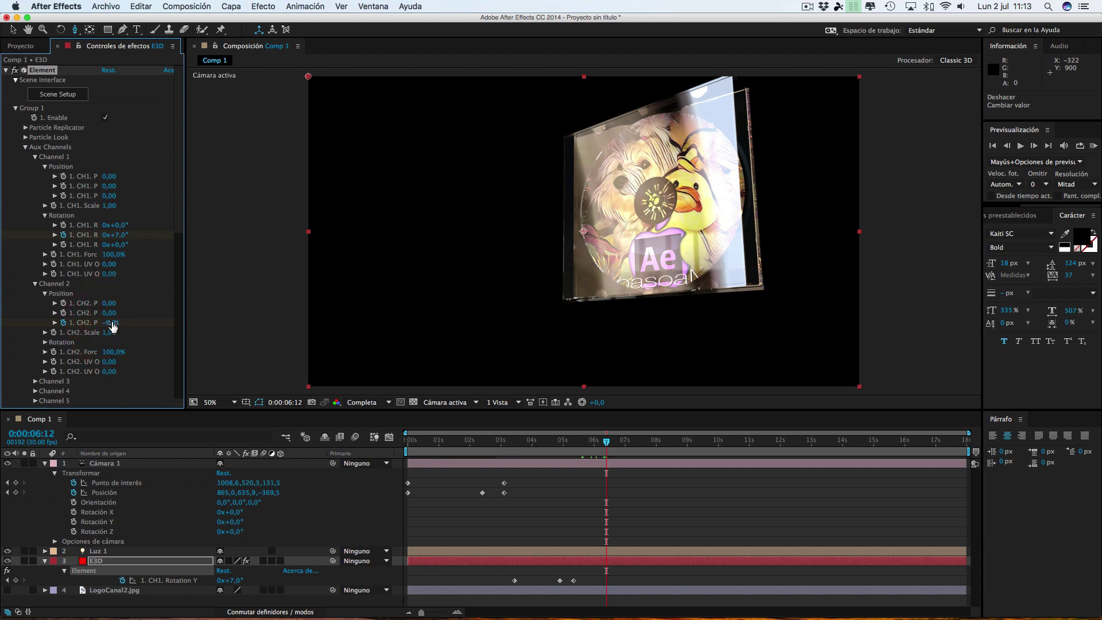
left_click(114, 322)
left_click(157, 313)
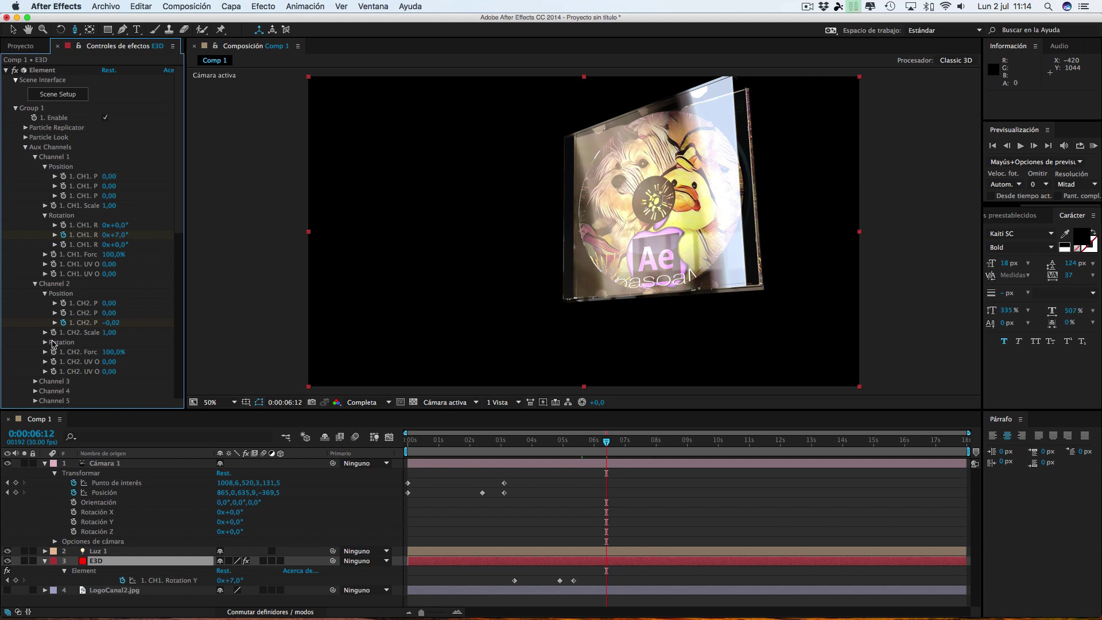
Slide the disc out by setting Channel 2 X position to 0,26 at 0:00:06:20
left_click_drag(110, 305, 124, 302)
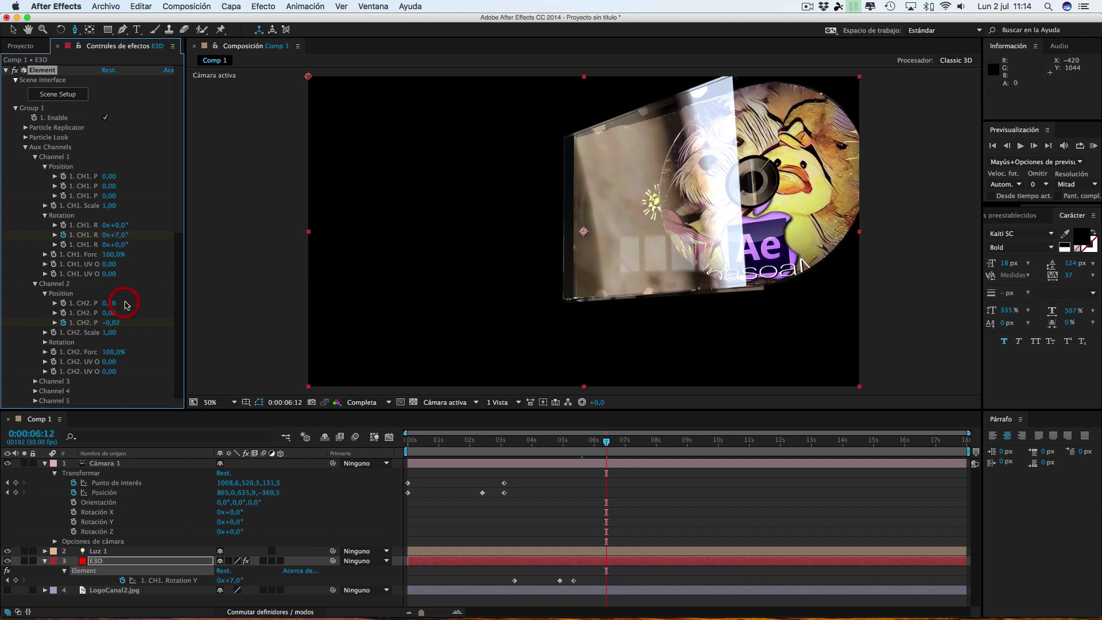
key("super+z")
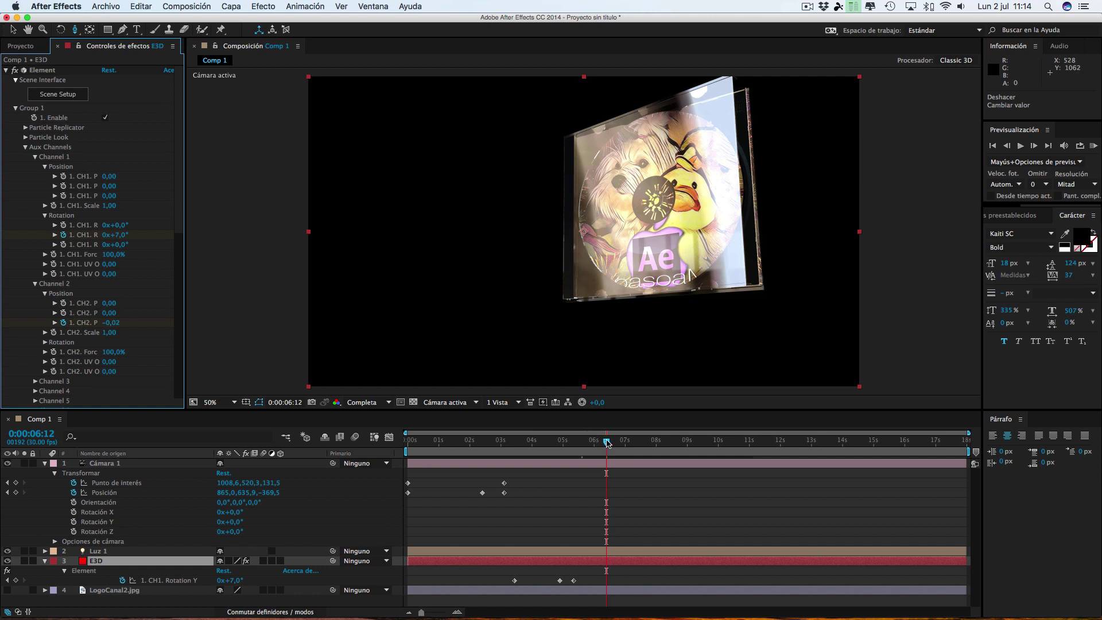
mouse_move(606, 442)
left_mouse_down()
mouse_move(578, 445)
mouse_move(595, 445)
left_mouse_up()
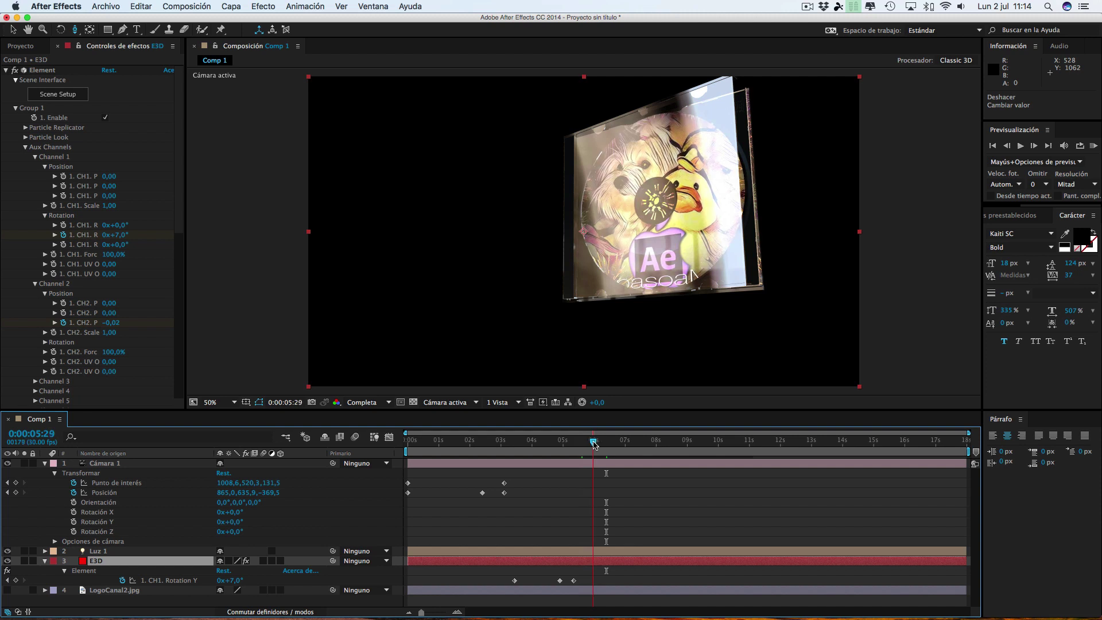
left_click(64, 304)
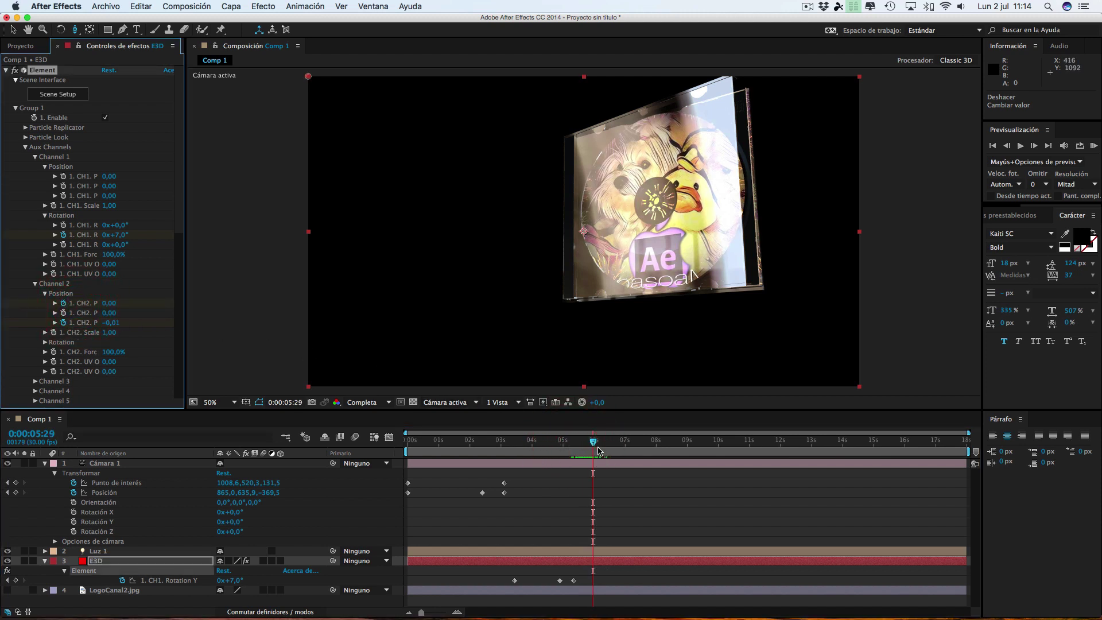
left_click_drag(594, 443, 614, 443)
left_click_drag(109, 303, 123, 307)
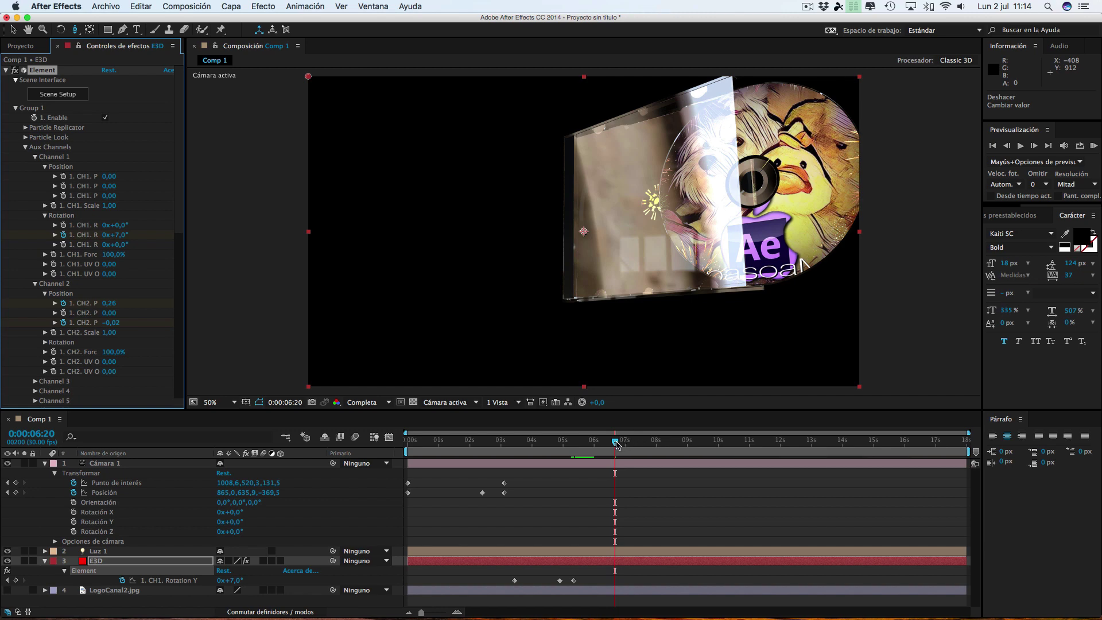
mouse_move(603, 444)
left_mouse_down()
mouse_move(563, 445)
mouse_move(624, 445)
left_mouse_up()
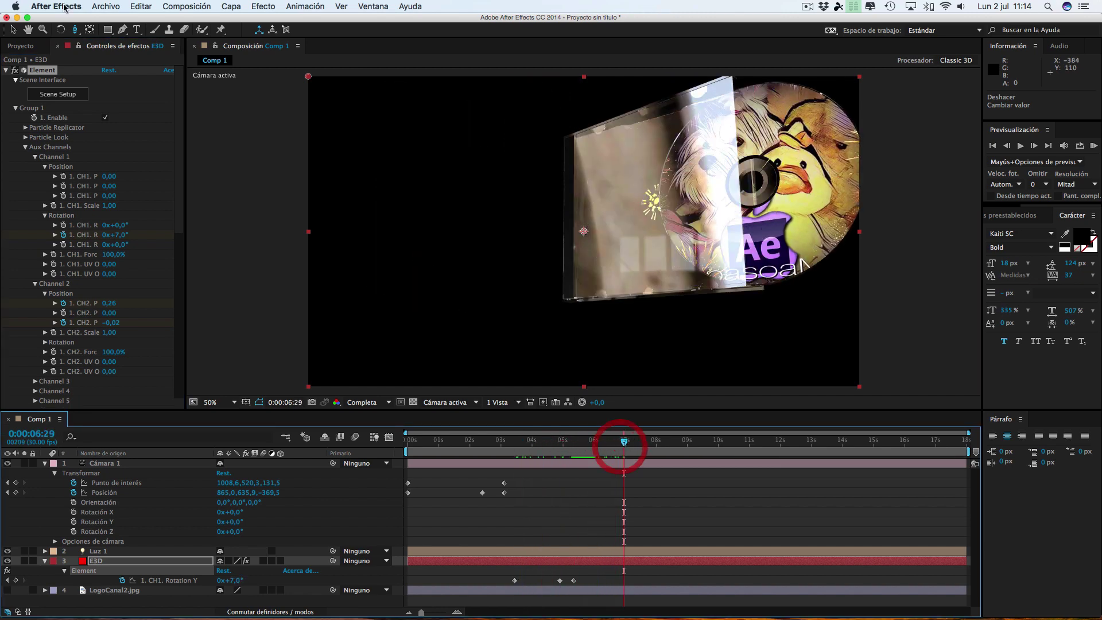
At 0:00:06:29, pan the camera with Track XY Camera to frame the extracted disc
left_click(77, 29)
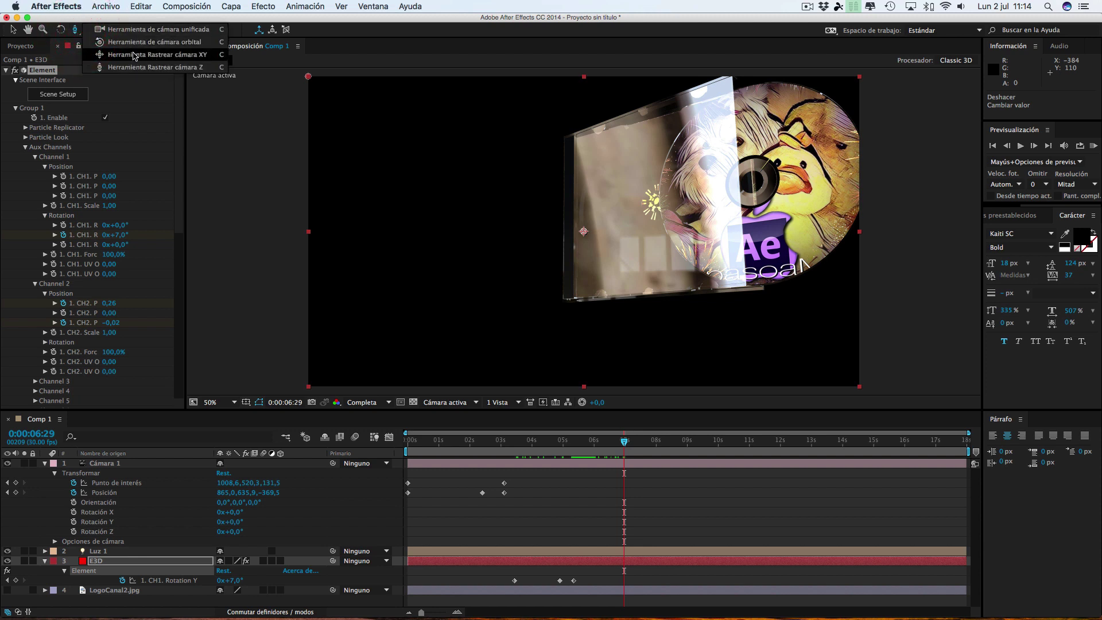
left_click_drag(77, 30, 141, 44)
left_click_drag(564, 186, 551, 202)
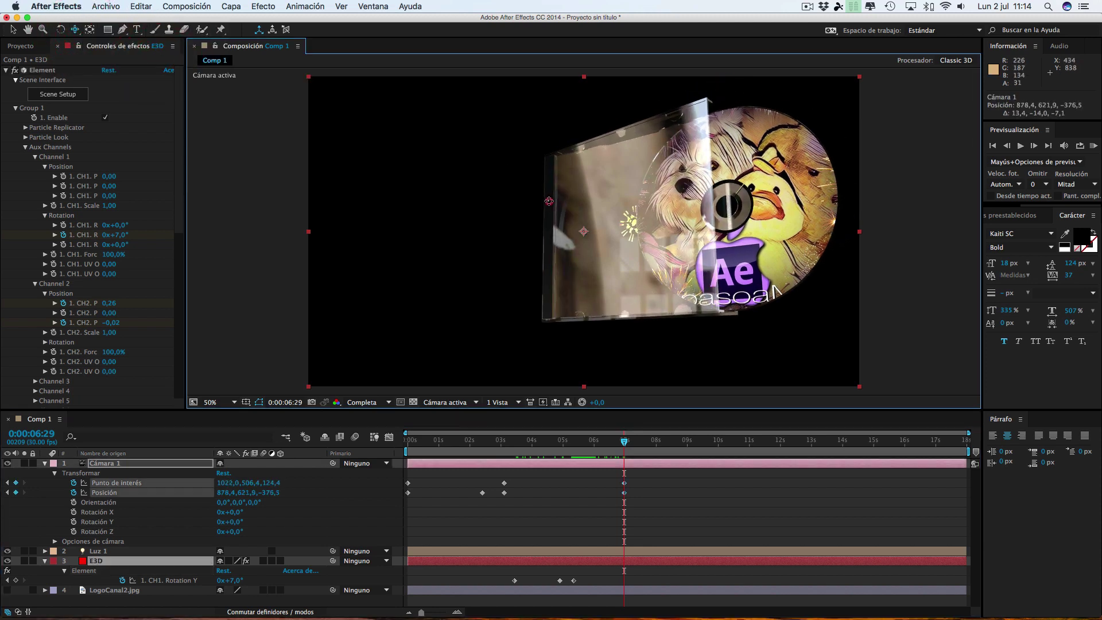
Move the last CH1 Rotation Y keyframe later, just before 6 s
left_click_drag(624, 448, 425, 455)
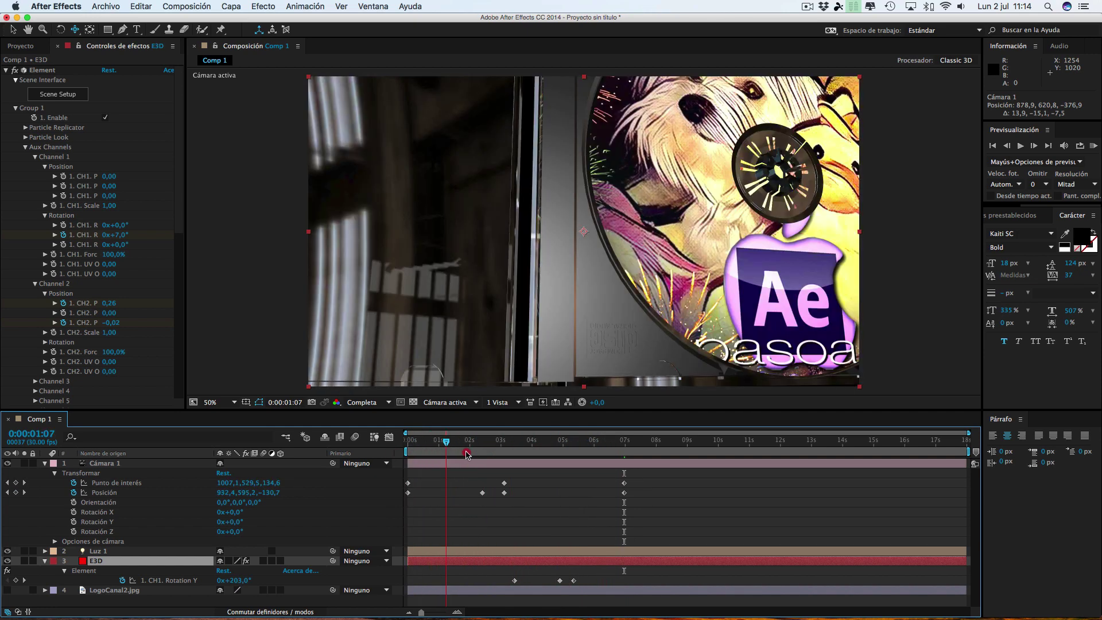
mouse_move(425, 455)
left_mouse_down()
mouse_move(639, 450)
mouse_move(564, 451)
left_mouse_up()
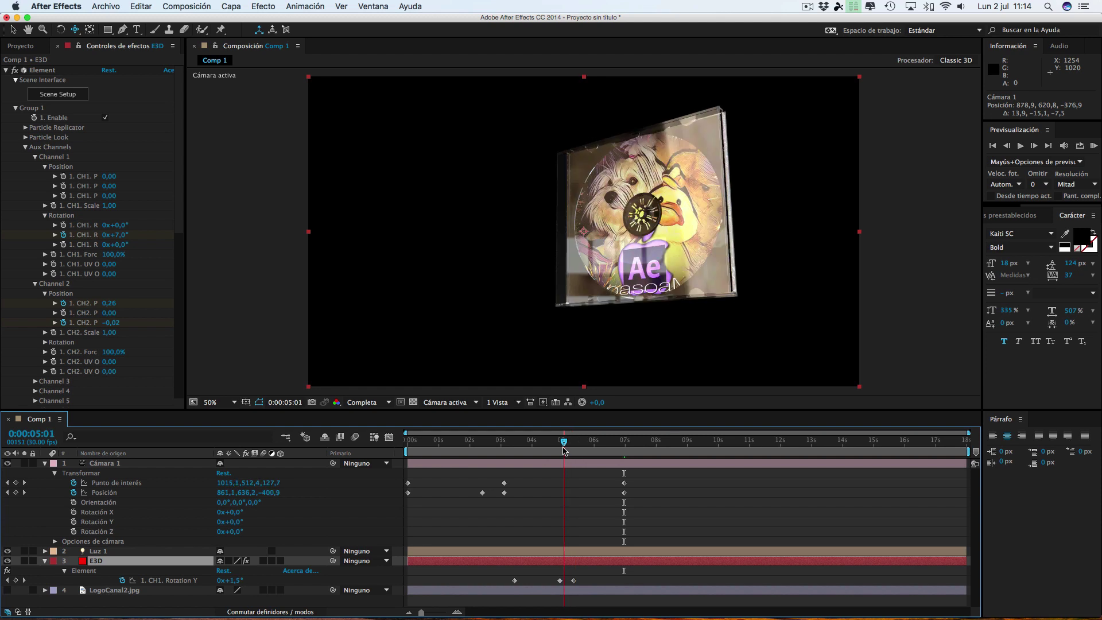
left_click_drag(573, 580, 589, 584)
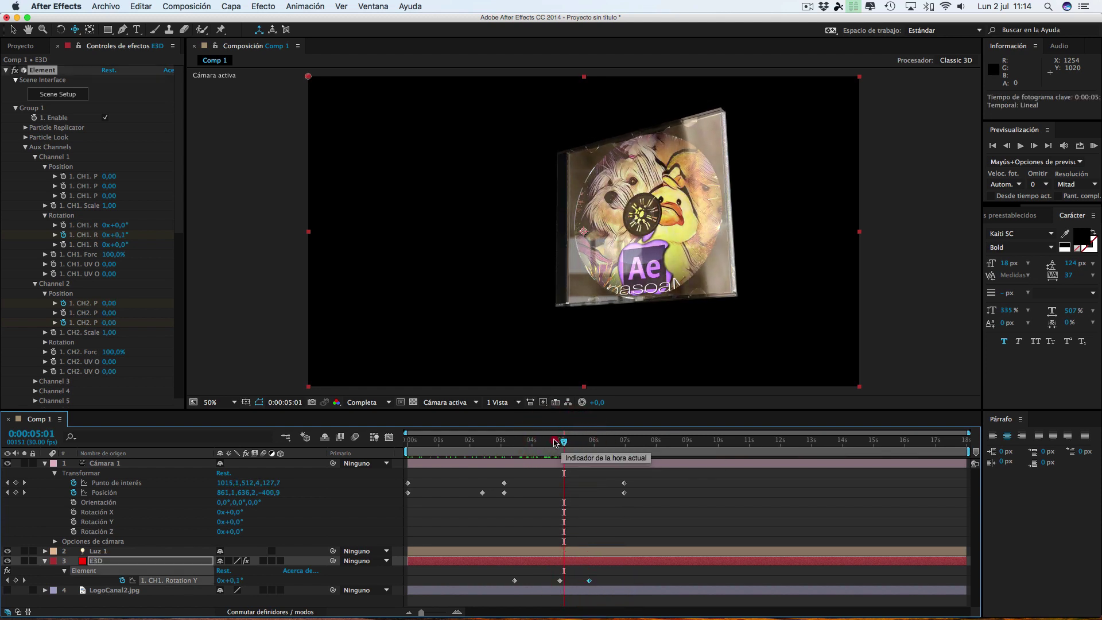
left_click_drag(565, 442, 623, 442)
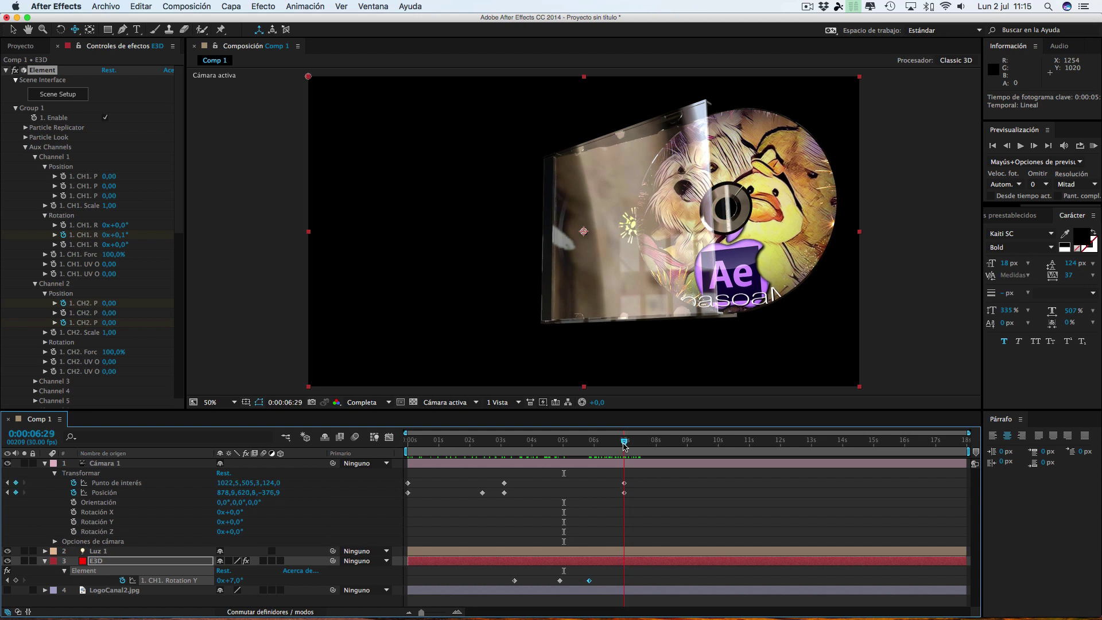
Keyframe the Channel 2 Z rotation at 0° and 56° across the slide-out
left_click(625, 445)
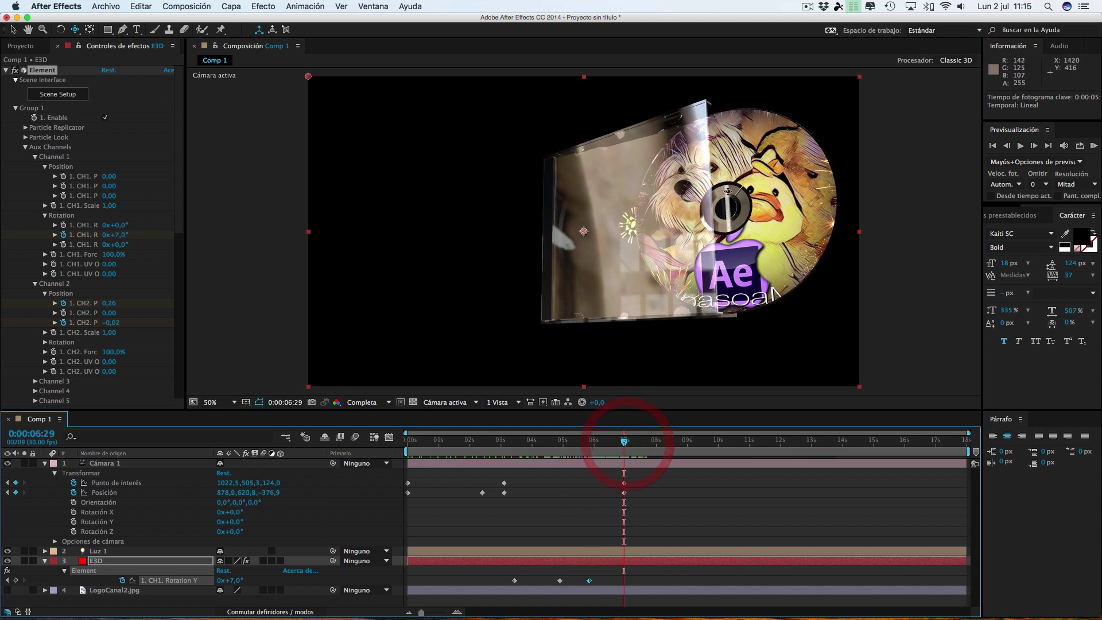
left_click(45, 343)
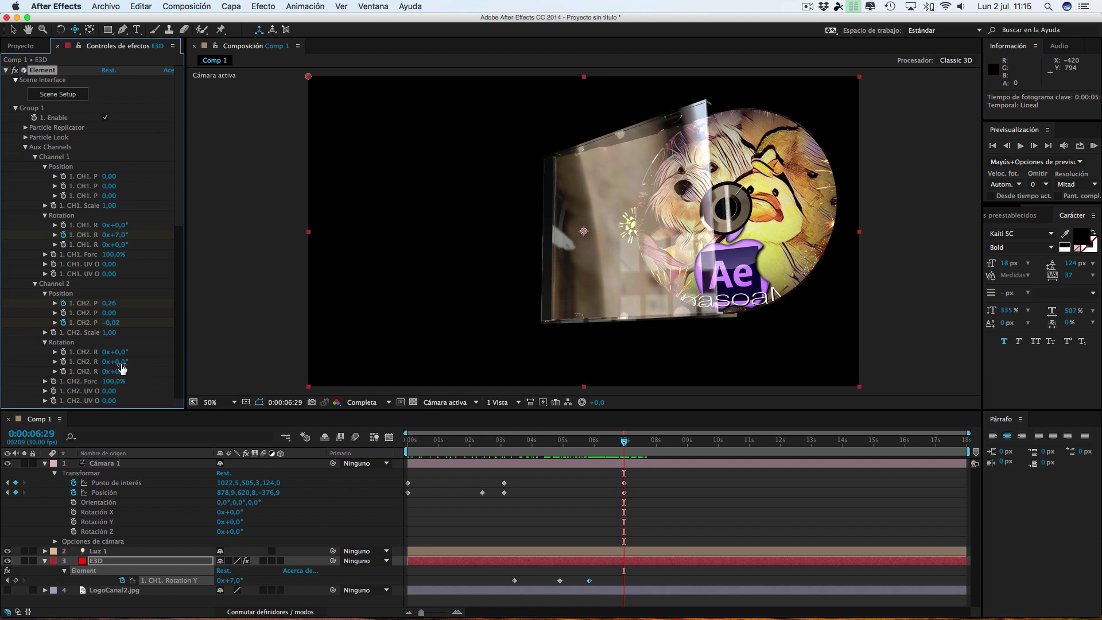
left_click_drag(123, 362, 154, 372)
key("super+z")
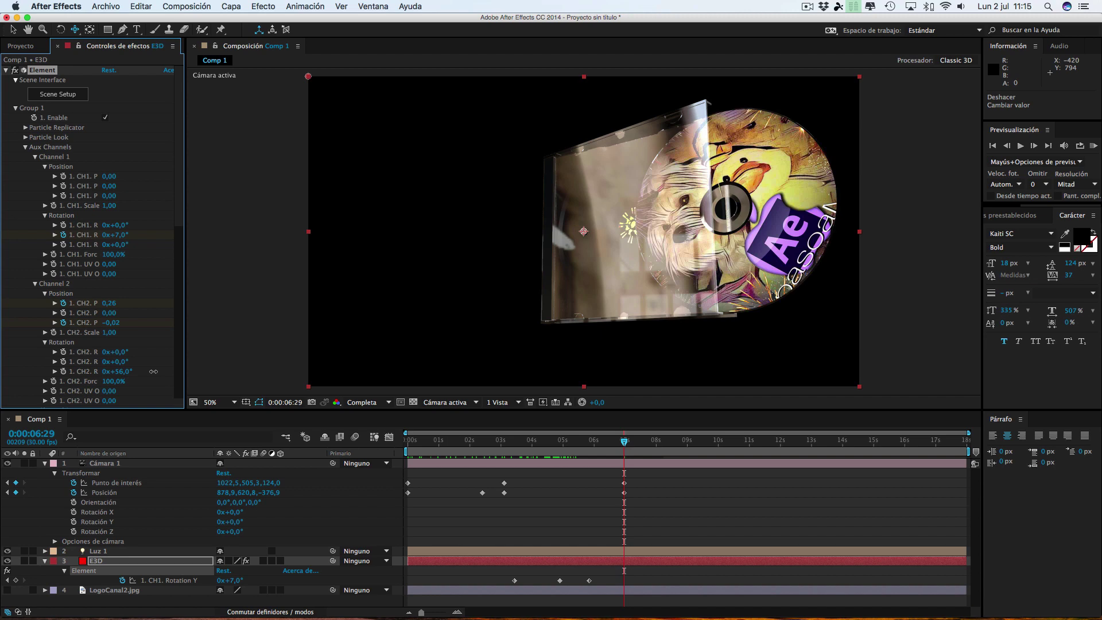
left_click(68, 371)
left_click_drag(624, 441, 588, 445)
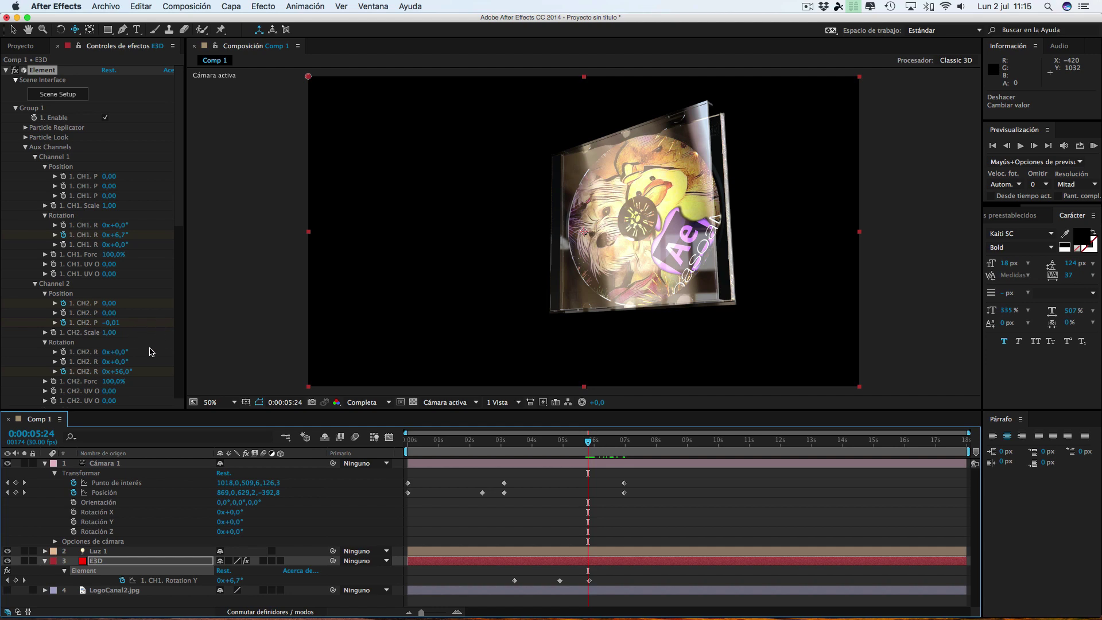
left_click(121, 372)
type("56")
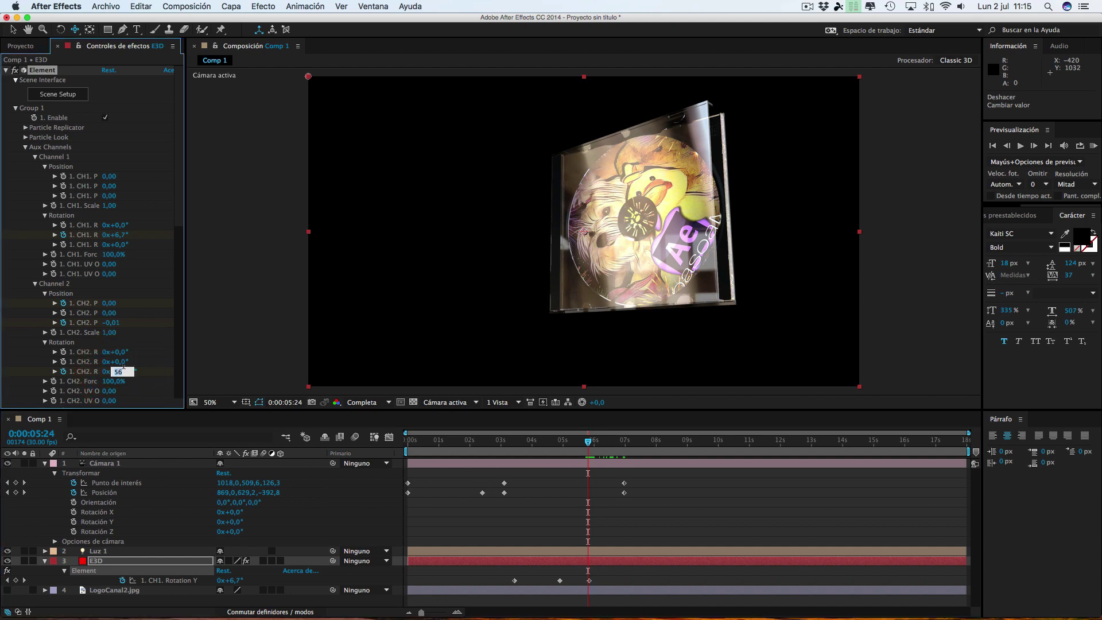
left_click(154, 371)
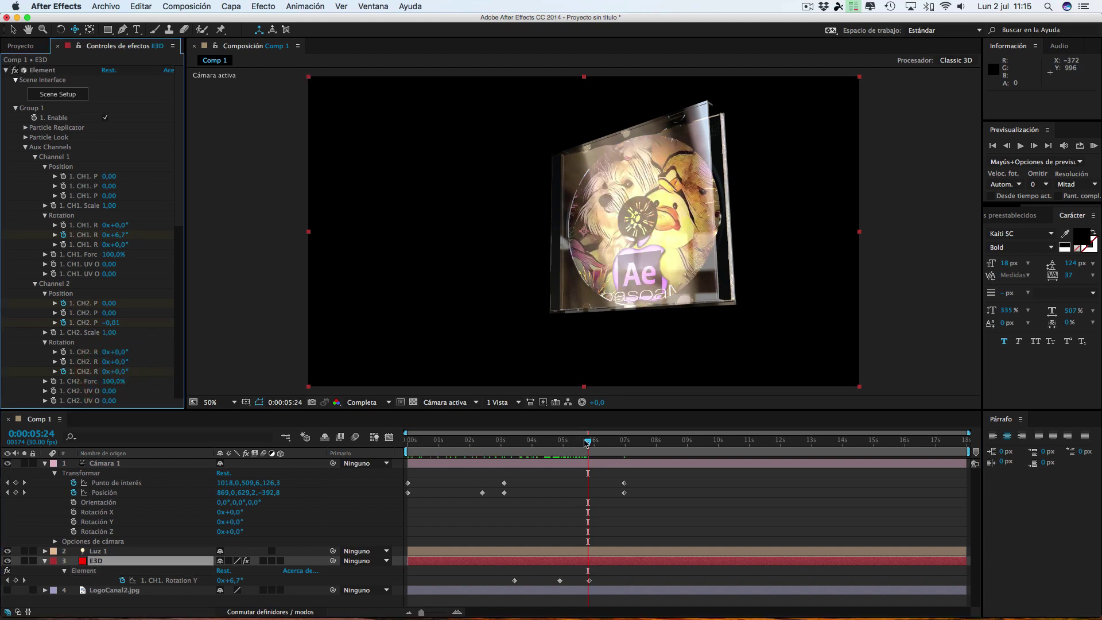
Scrub through the animation to check the disc spinning as it slides out
mouse_move(586, 442)
left_mouse_down()
mouse_move(641, 445)
mouse_move(567, 448)
left_mouse_up()
mouse_move(576, 447)
left_mouse_down()
mouse_move(561, 449)
mouse_move(653, 450)
mouse_move(429, 452)
left_mouse_up()
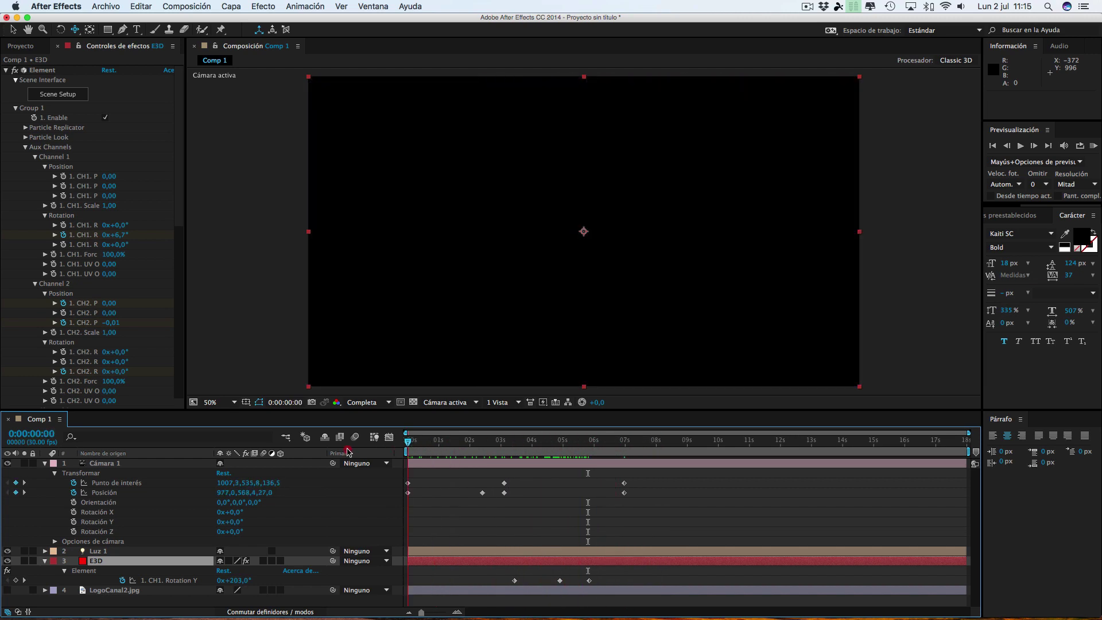
left_click_drag(429, 452, 656, 452)
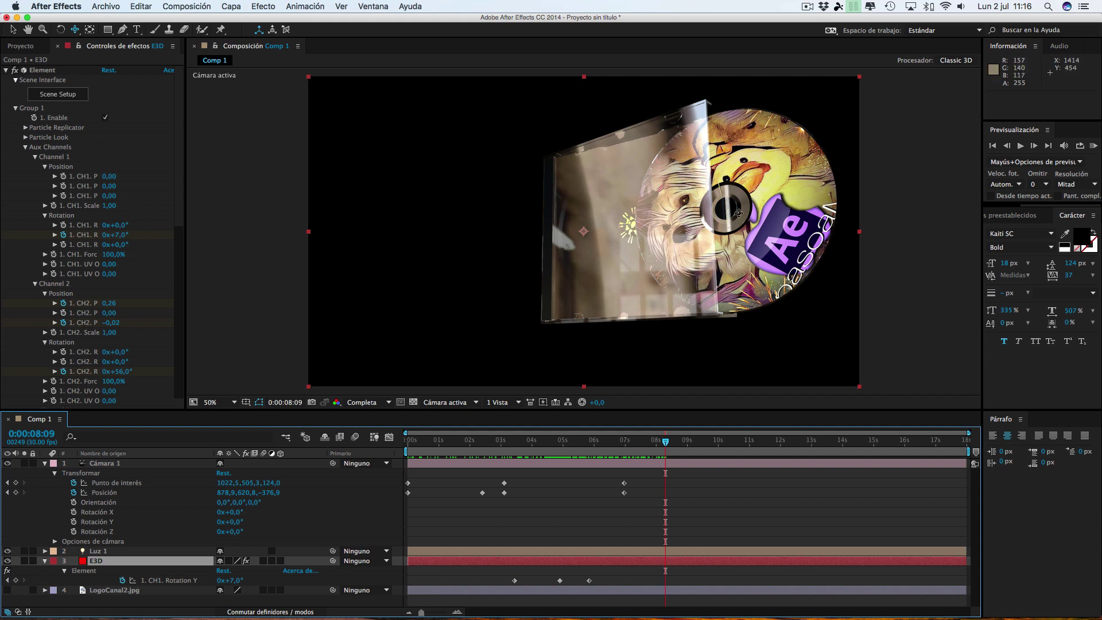
Create a black 1920×1080 solid layer named BG
left_click(240, 8)
mouse_move(270, 21)
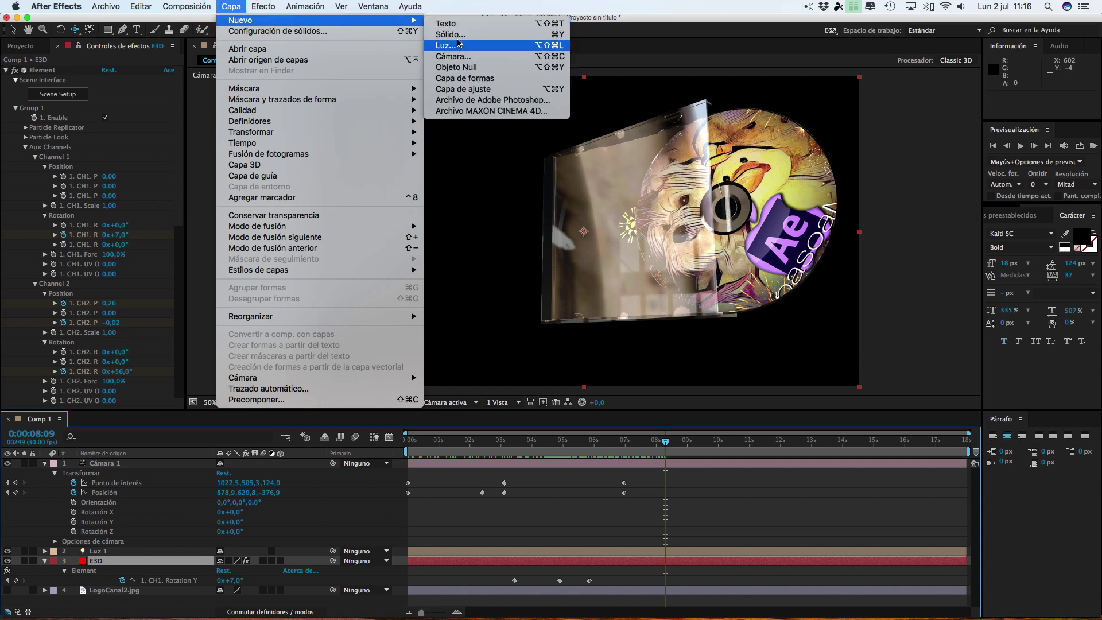
left_click(461, 36)
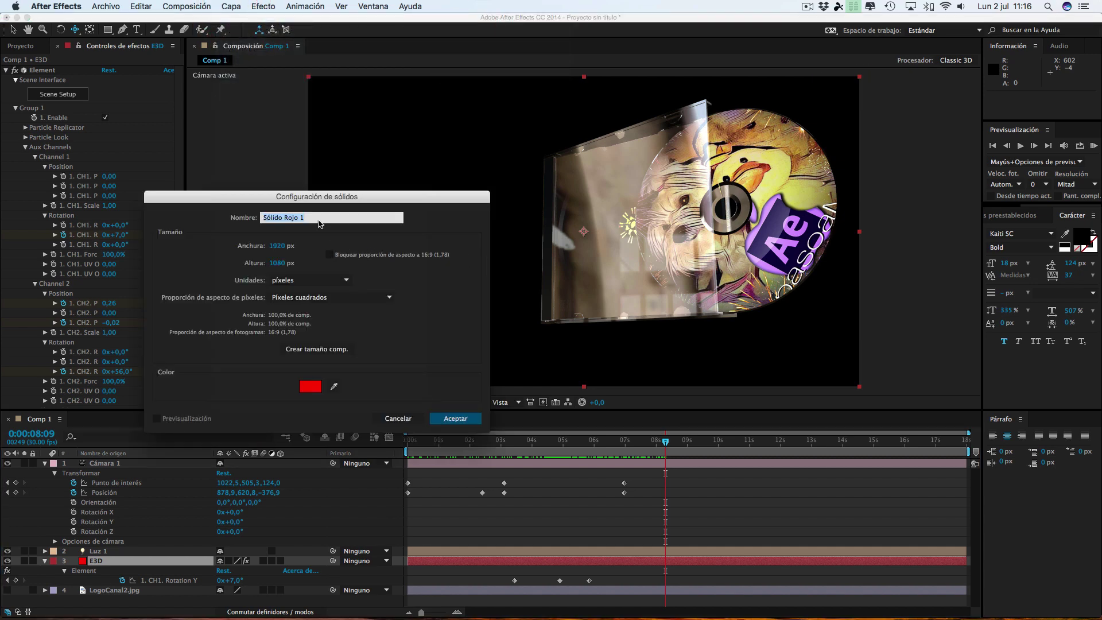
left_click(166, 211)
type("BC")
left_click(313, 387)
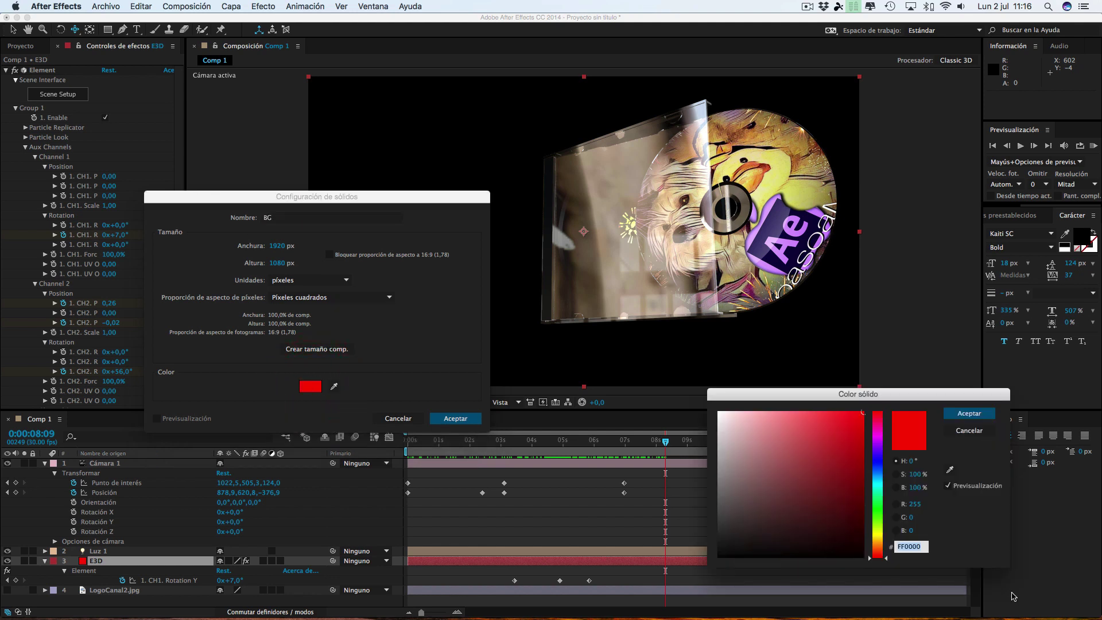
left_click(741, 541)
left_click(969, 414)
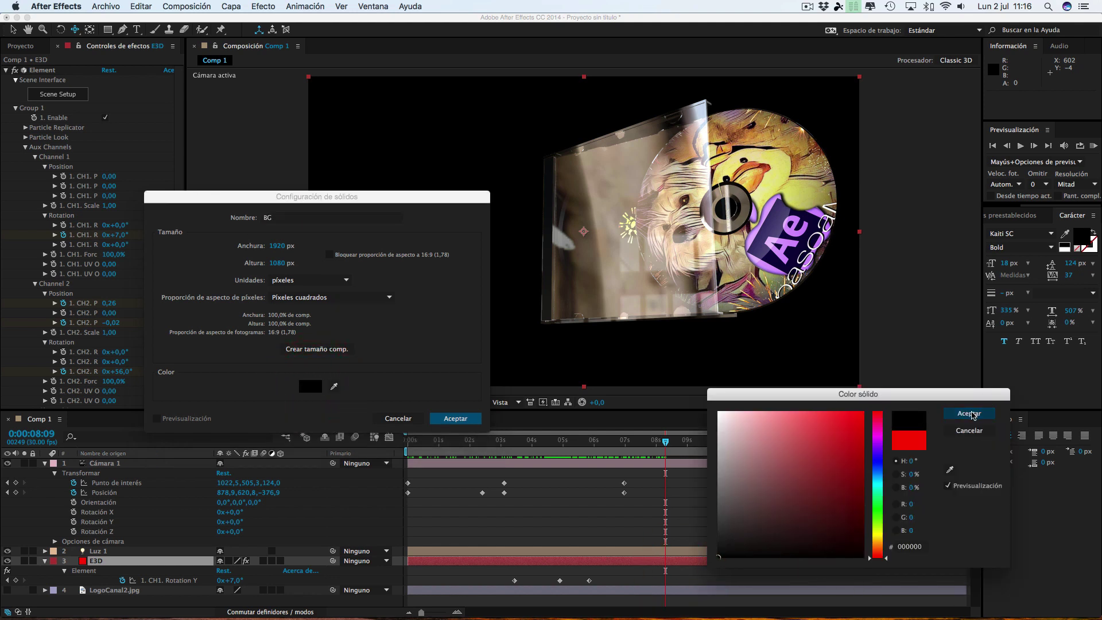
left_click(456, 419)
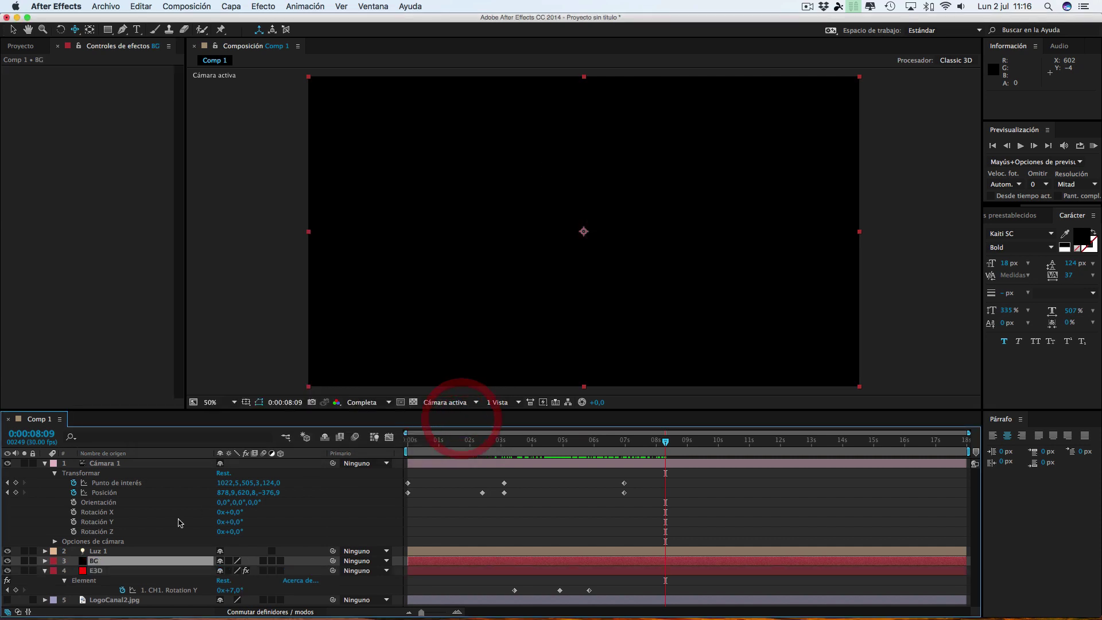
Collapse the layer twirls and move BG below LogoCanal2.jpg at the bottom of the stack
left_click(45, 560)
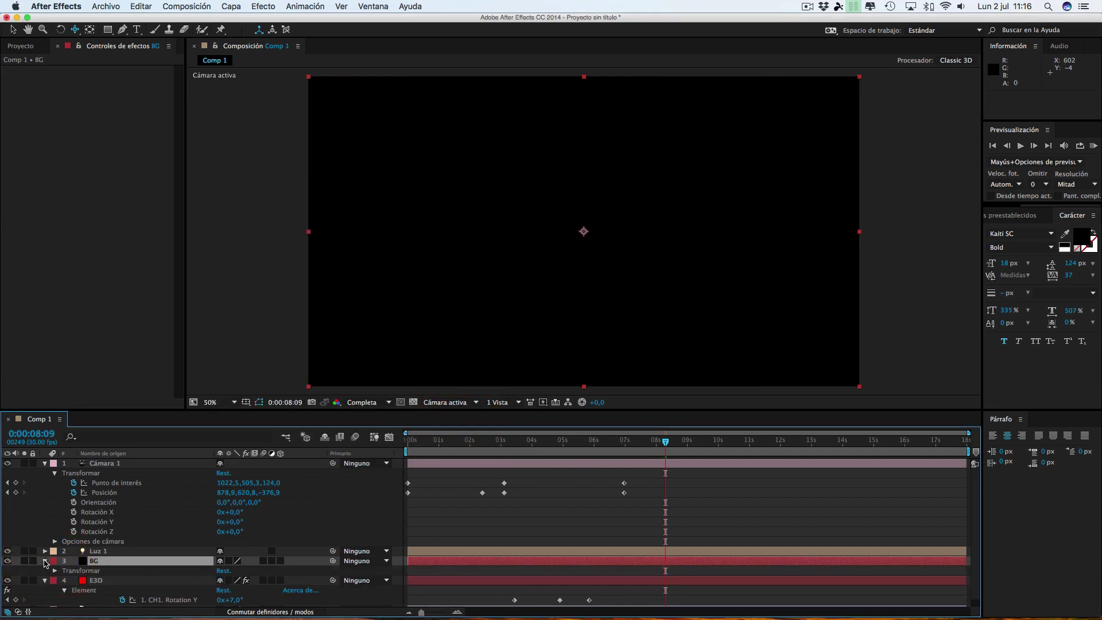
left_click(44, 561)
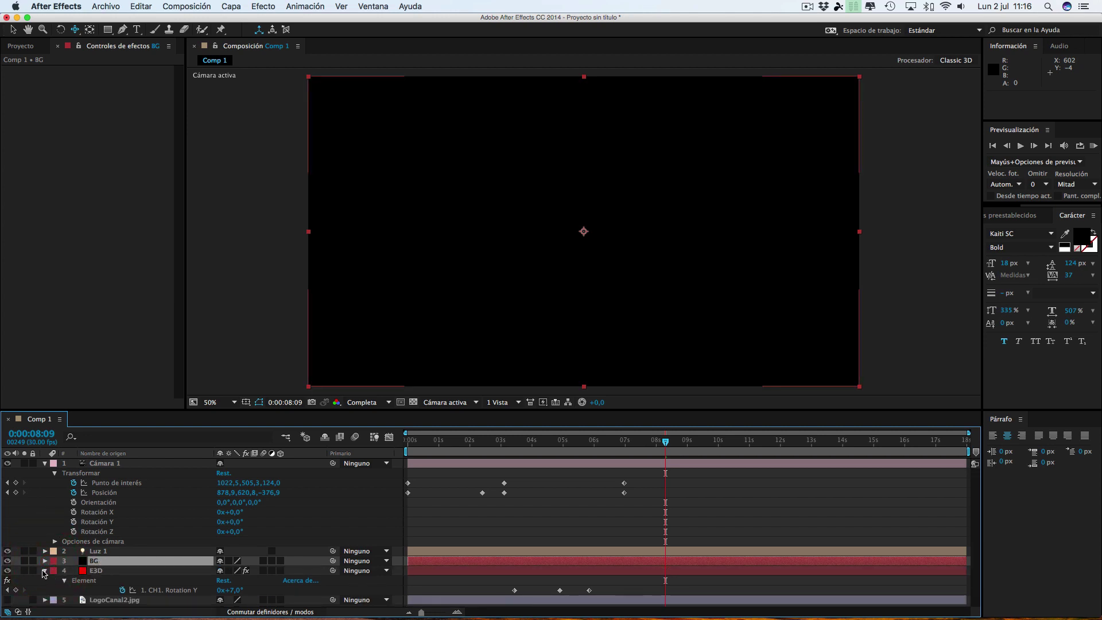
left_click(44, 571)
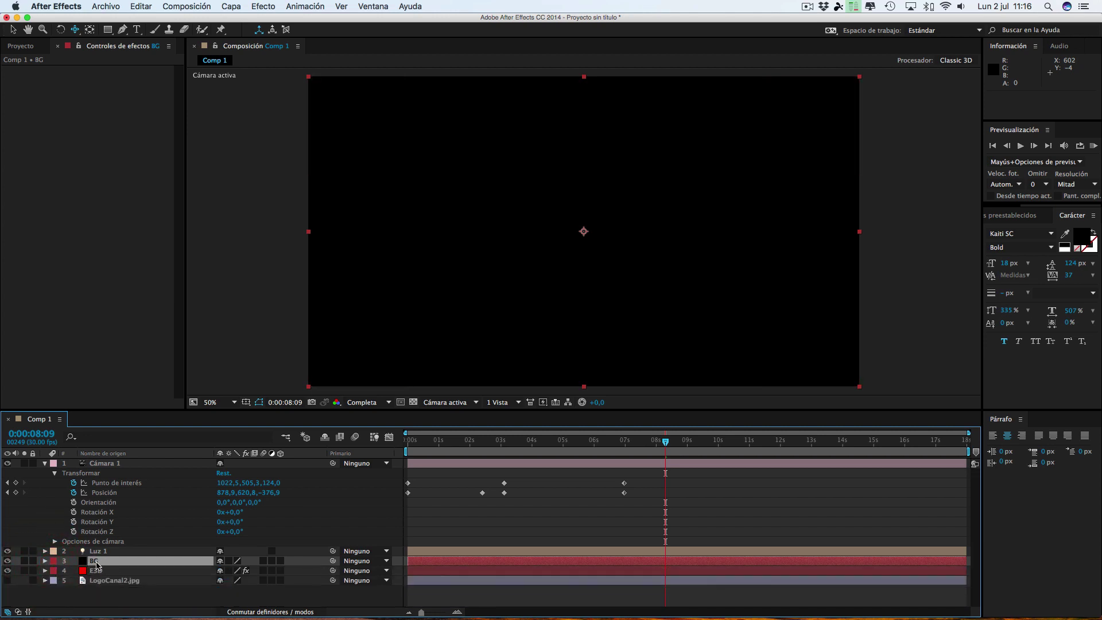
left_click_drag(99, 565, 116, 592)
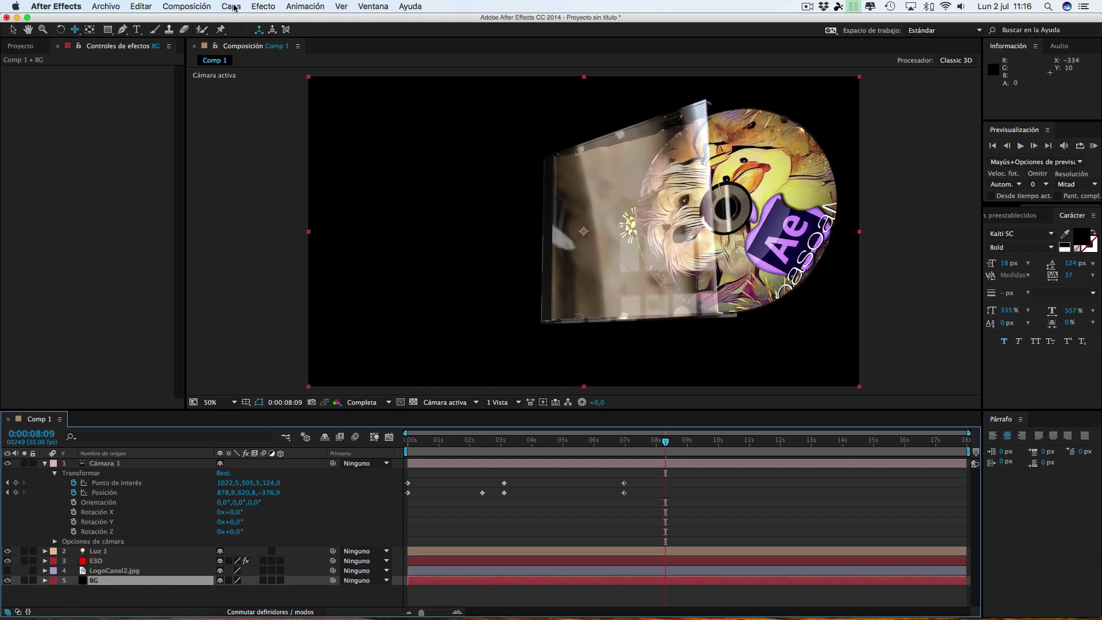
Apply a radial Gradación de degradado to BG with swapped colours and a pale yellow start colour
left_click(262, 7)
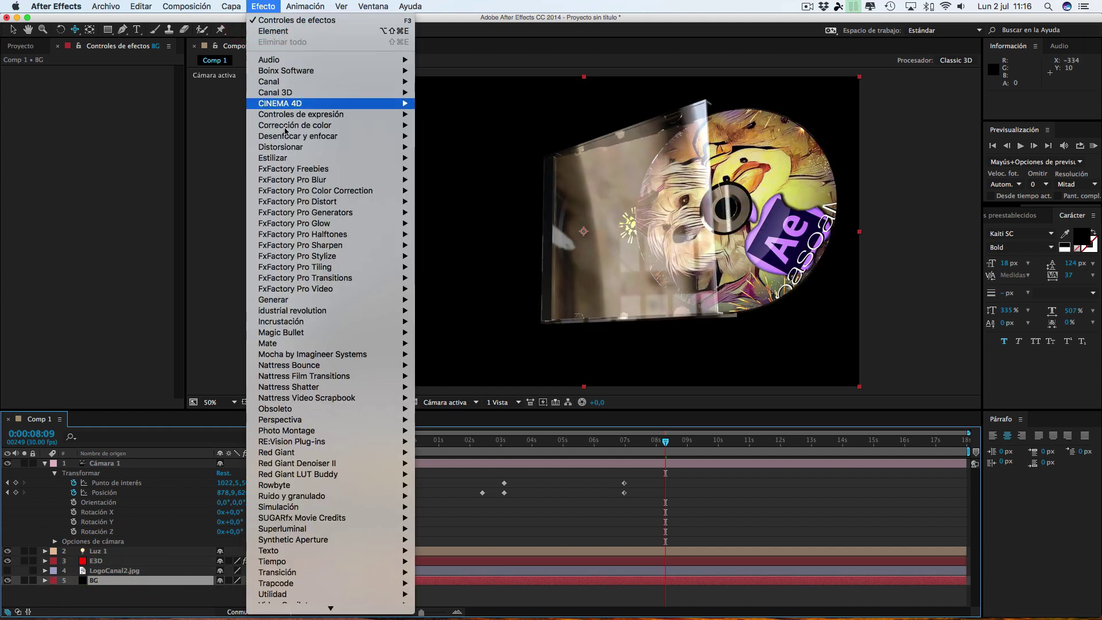
mouse_move(293, 301)
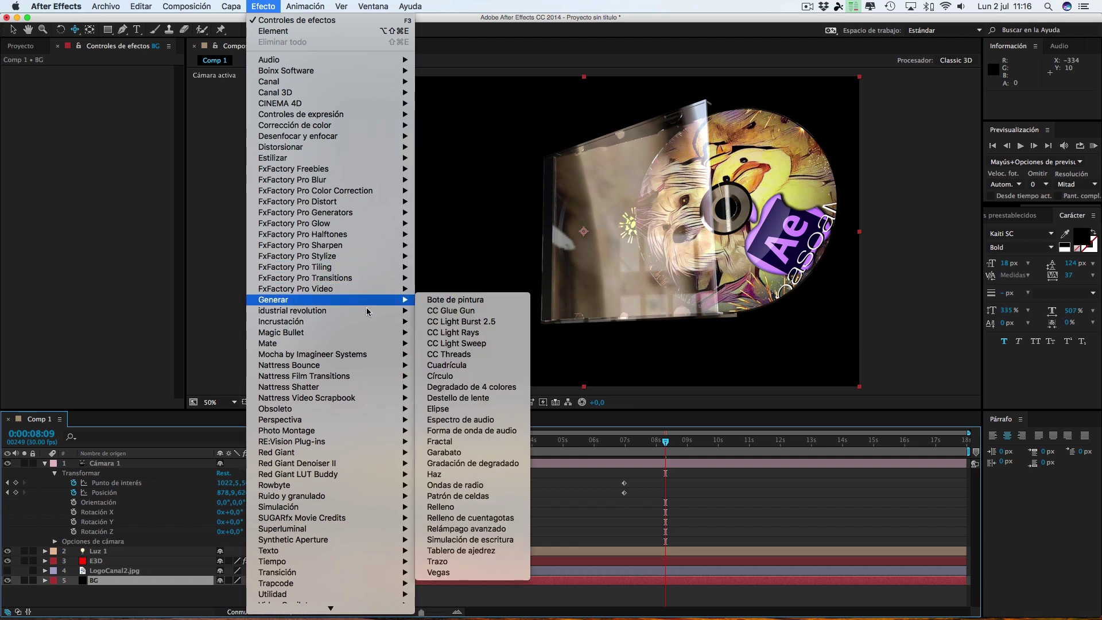
left_click(466, 464)
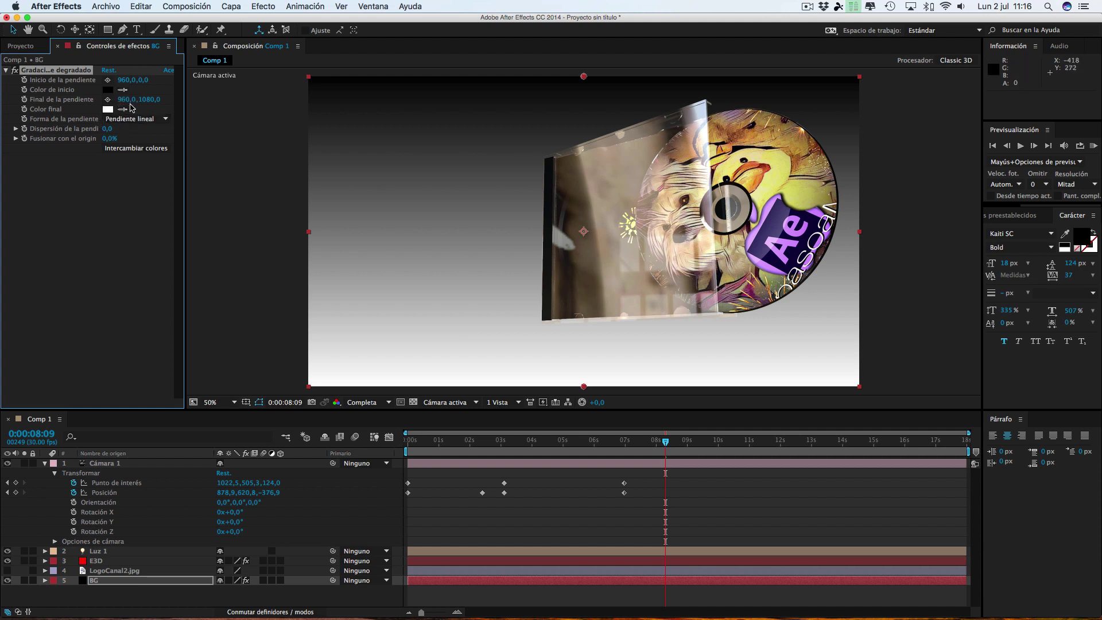
left_click(132, 119)
left_click(135, 126)
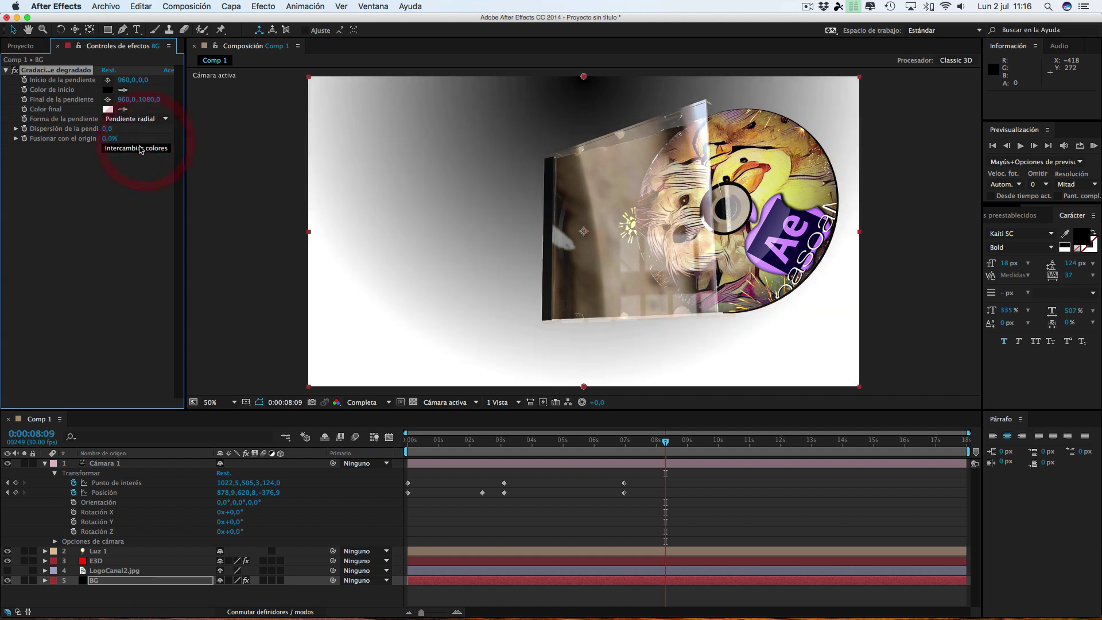
left_click(137, 148)
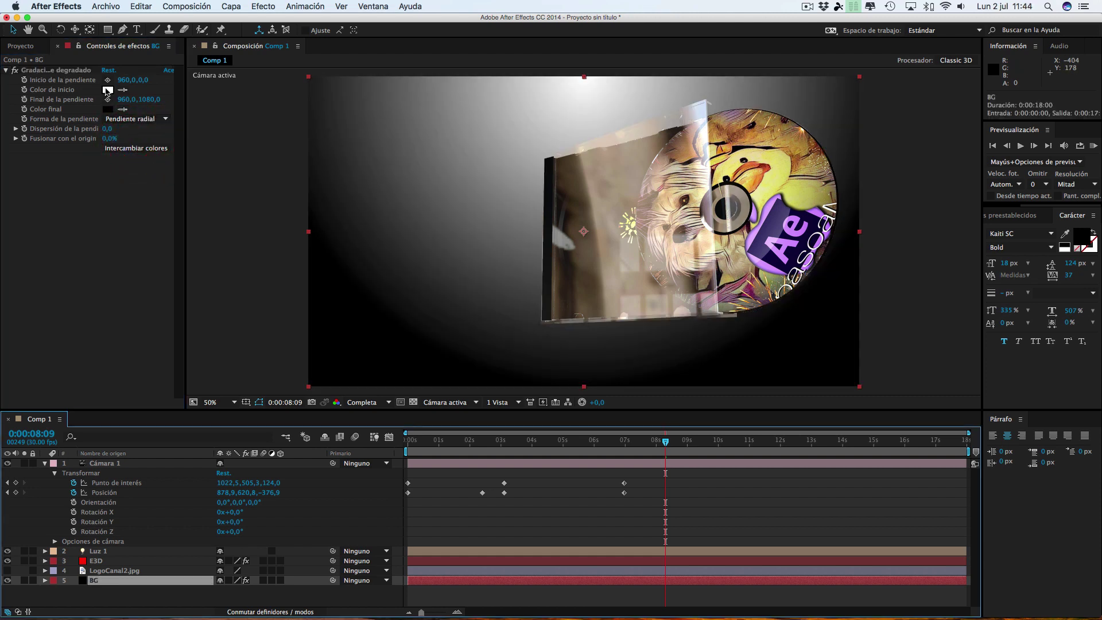
left_click(107, 91)
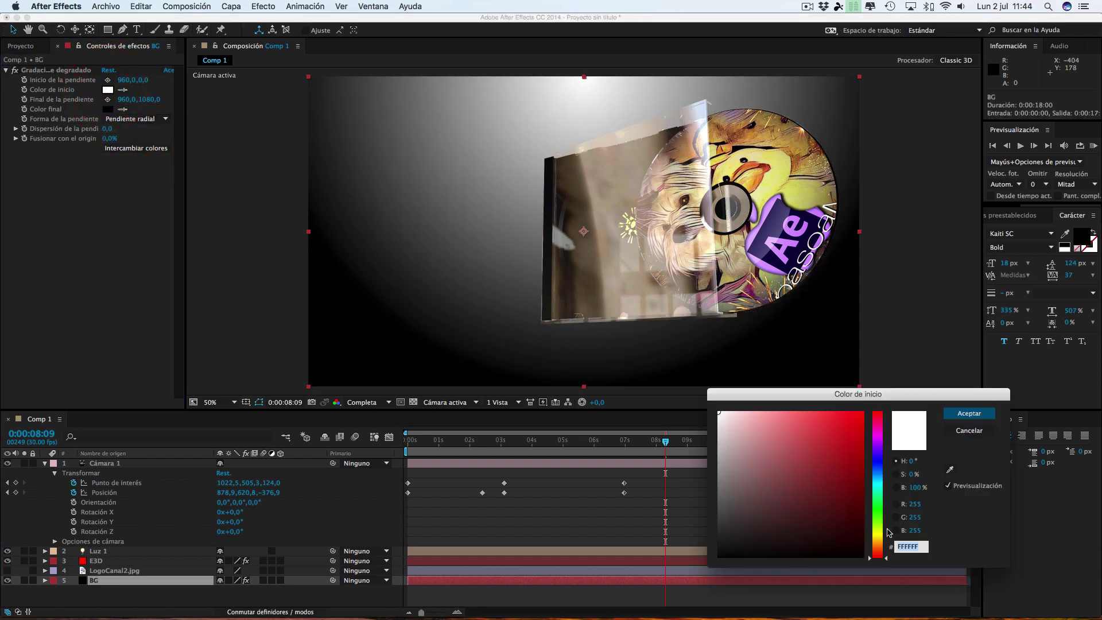
left_click(878, 538)
left_click_drag(799, 423, 782, 410)
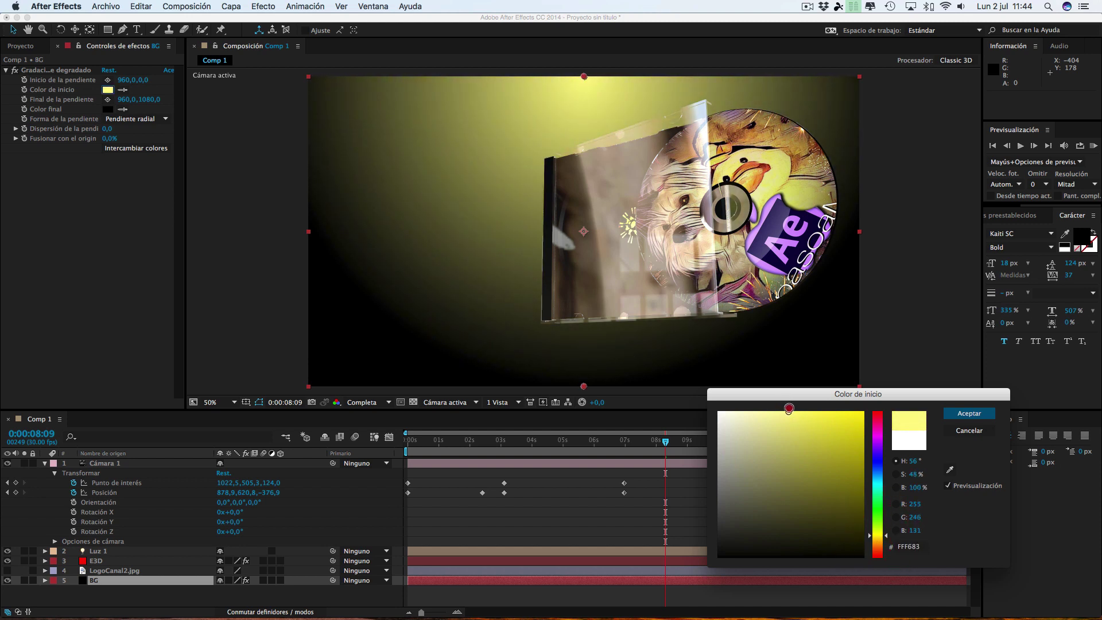
left_click(794, 408)
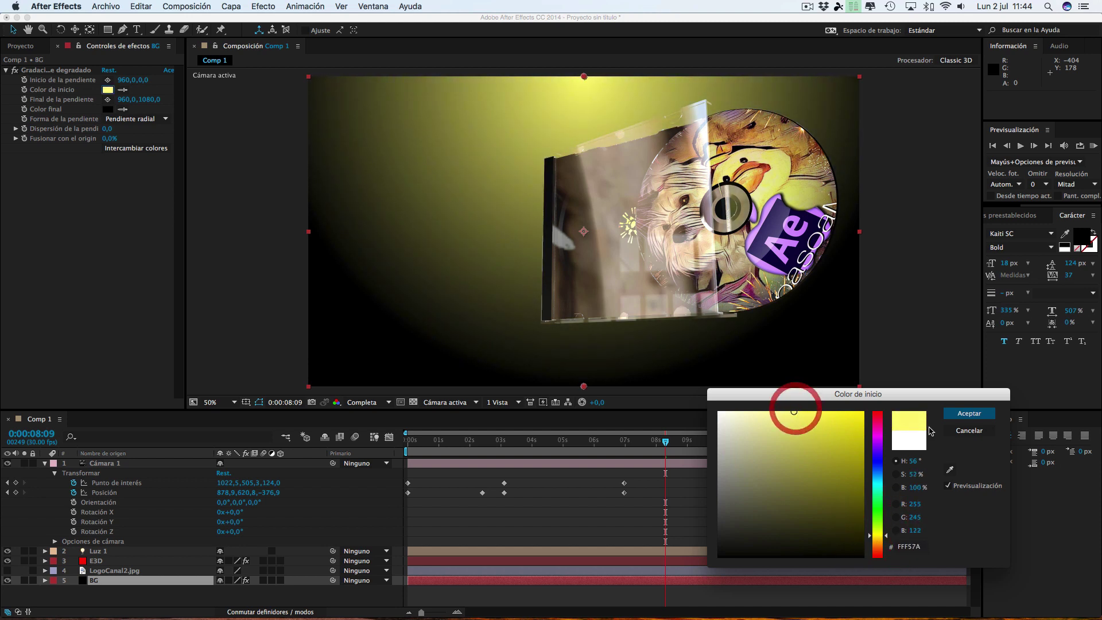
left_click(969, 413)
Place the gradient start at 930,340 and the end at 1276,1226
left_click_drag(584, 76, 583, 228)
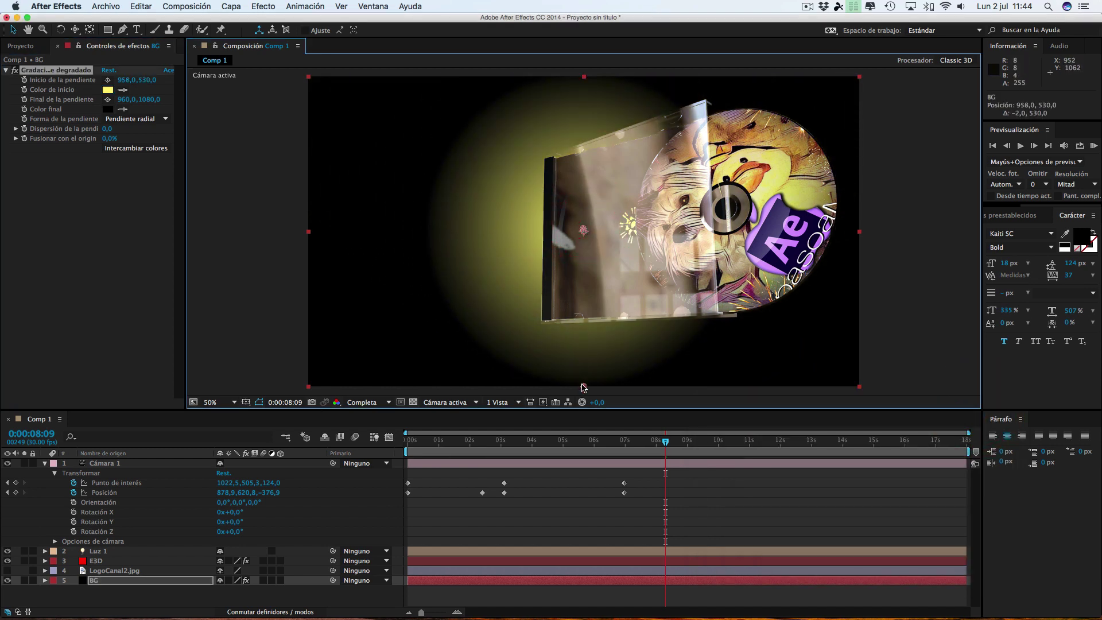
left_click_drag(584, 386, 726, 460)
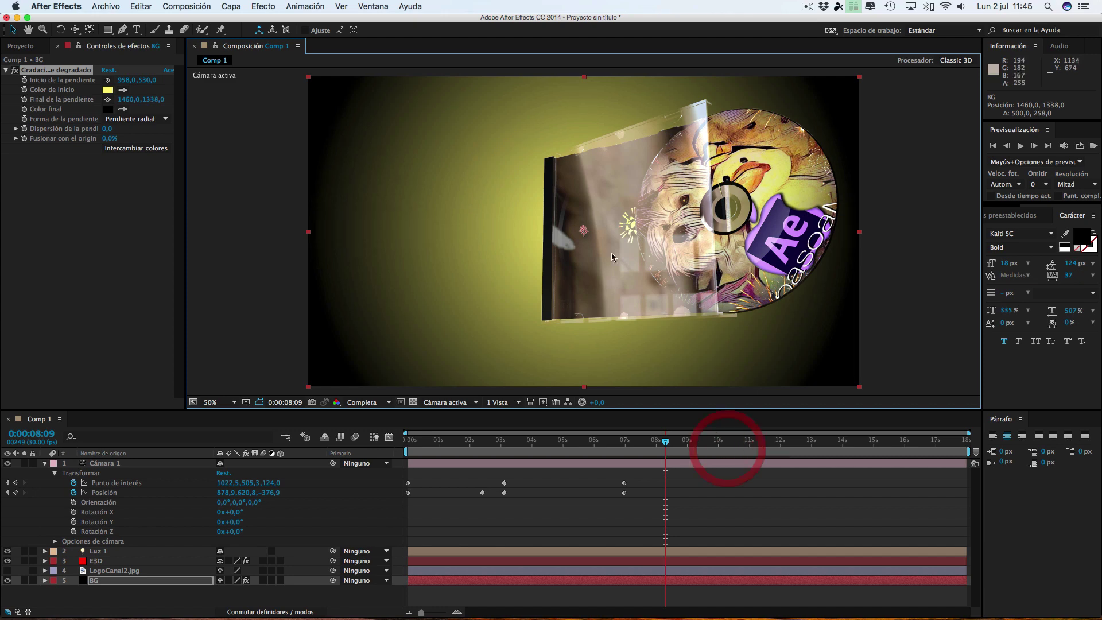
key("comma")
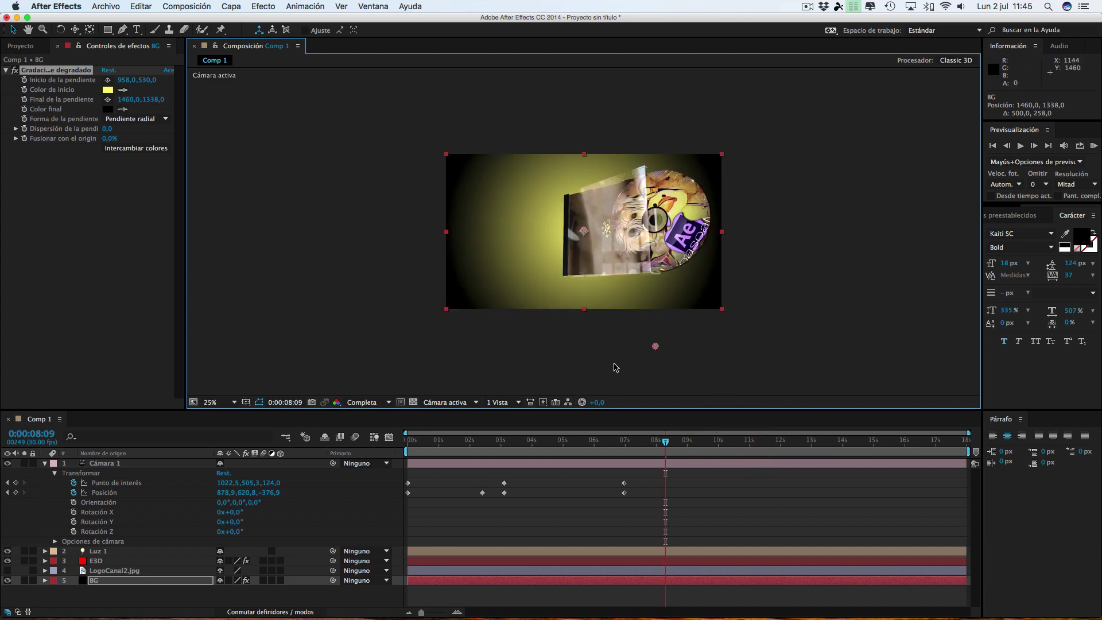
left_click_drag(656, 349, 630, 331)
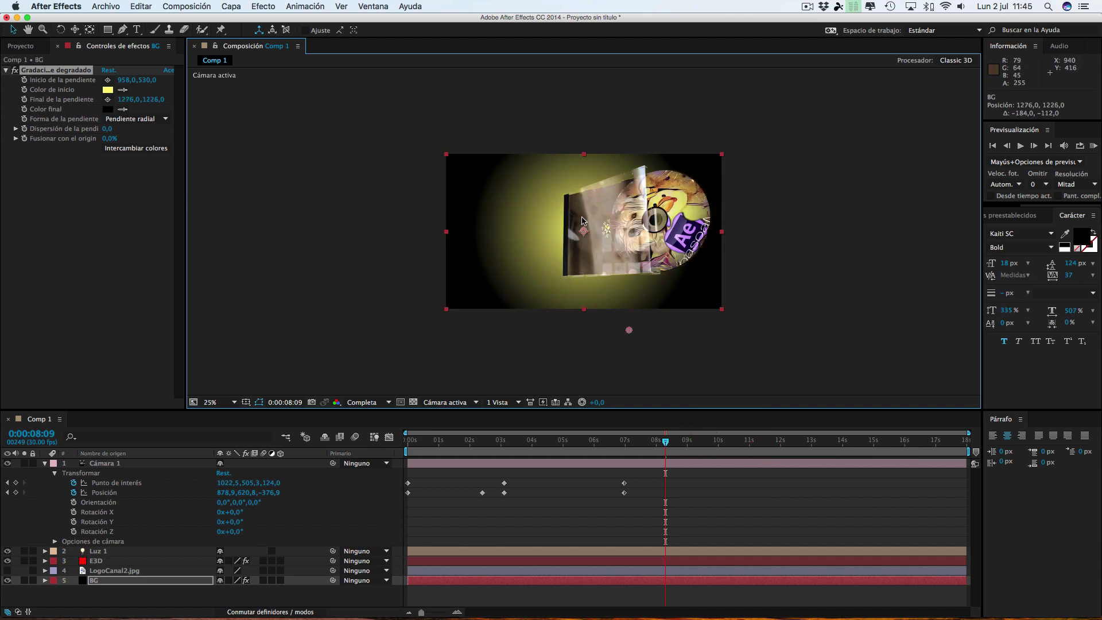
key("period")
left_click_drag(583, 231, 577, 174)
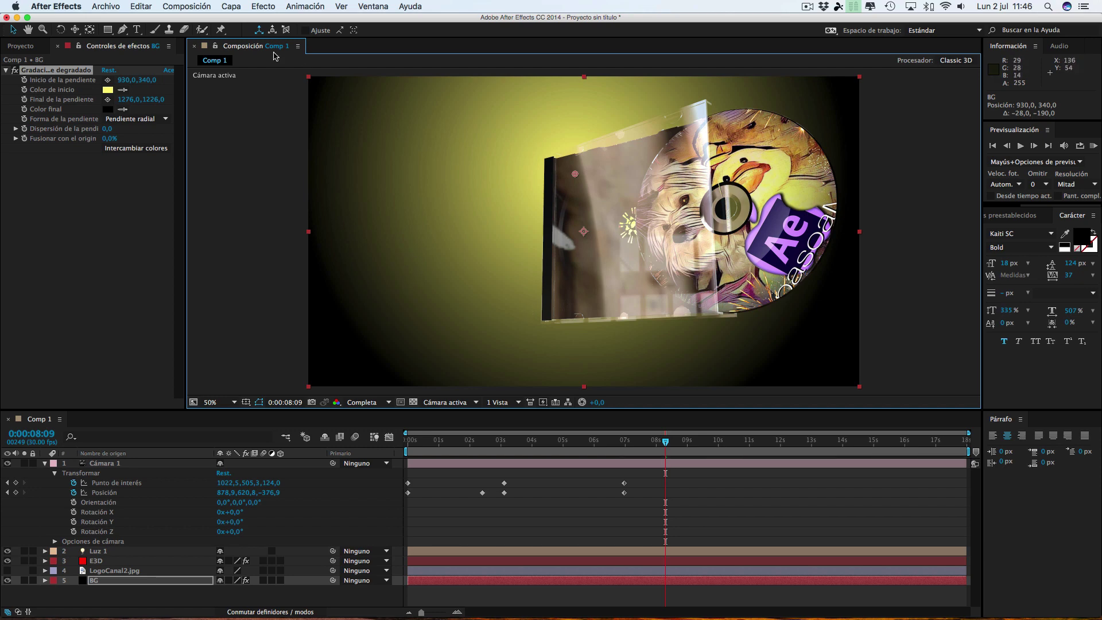
Create a new solid layer named fondoanimado
left_click(231, 6)
mouse_move(241, 19)
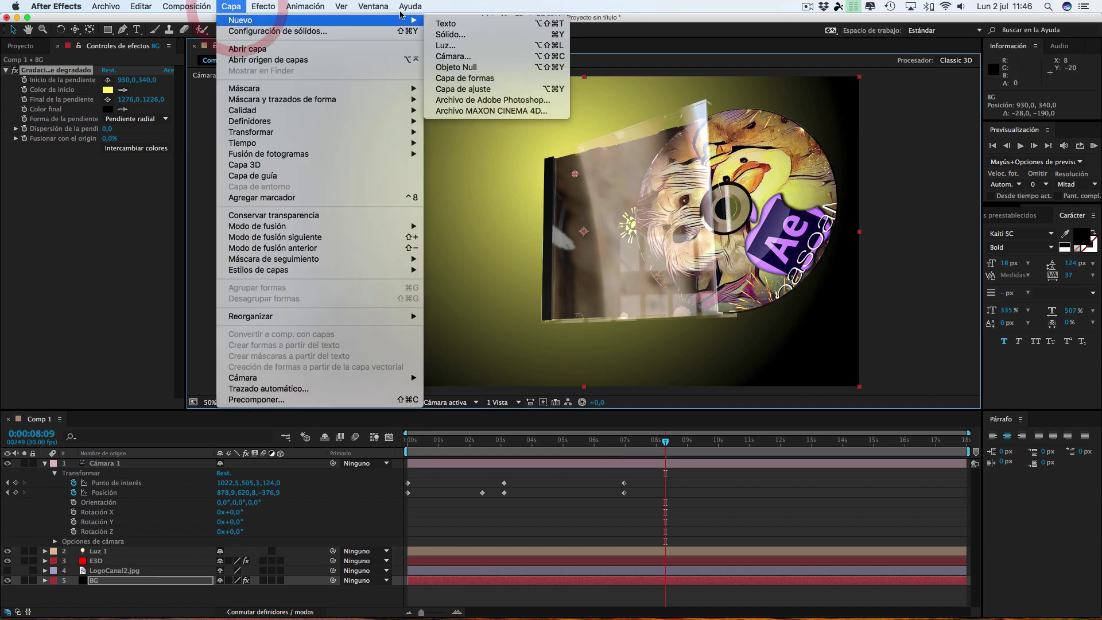
left_click(505, 35)
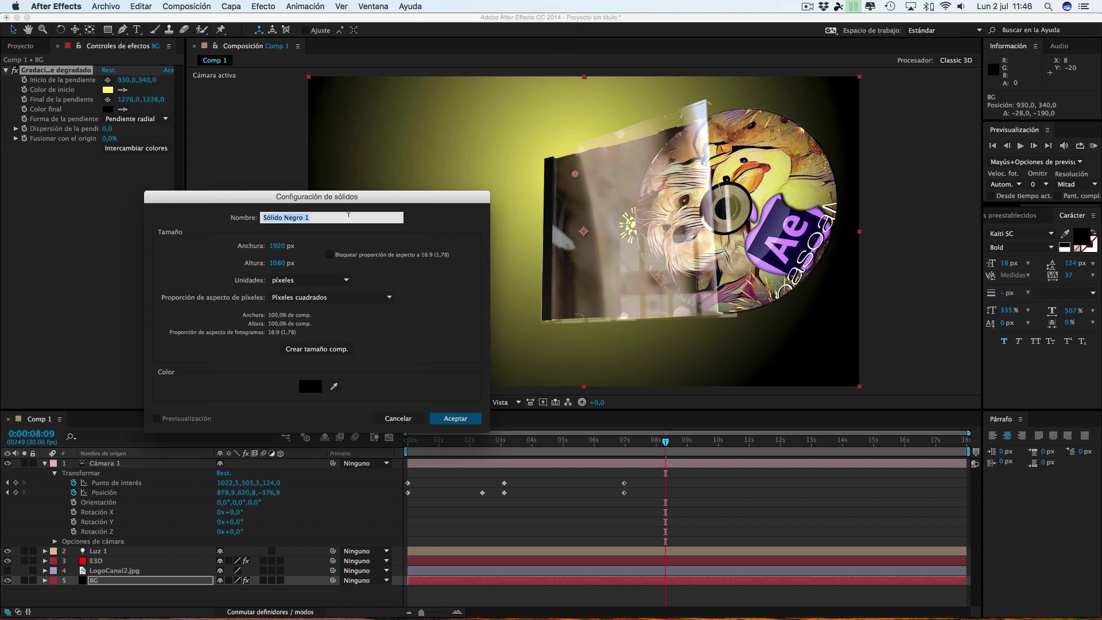
left_click(193, 214)
type("fond")
type("oanimado")
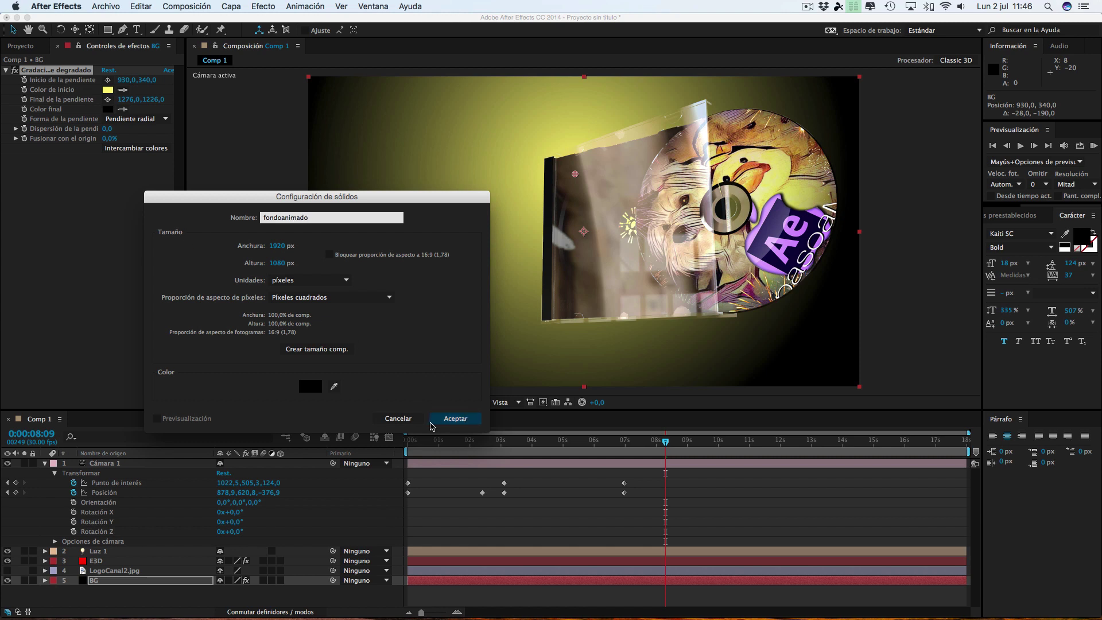
left_click(455, 423)
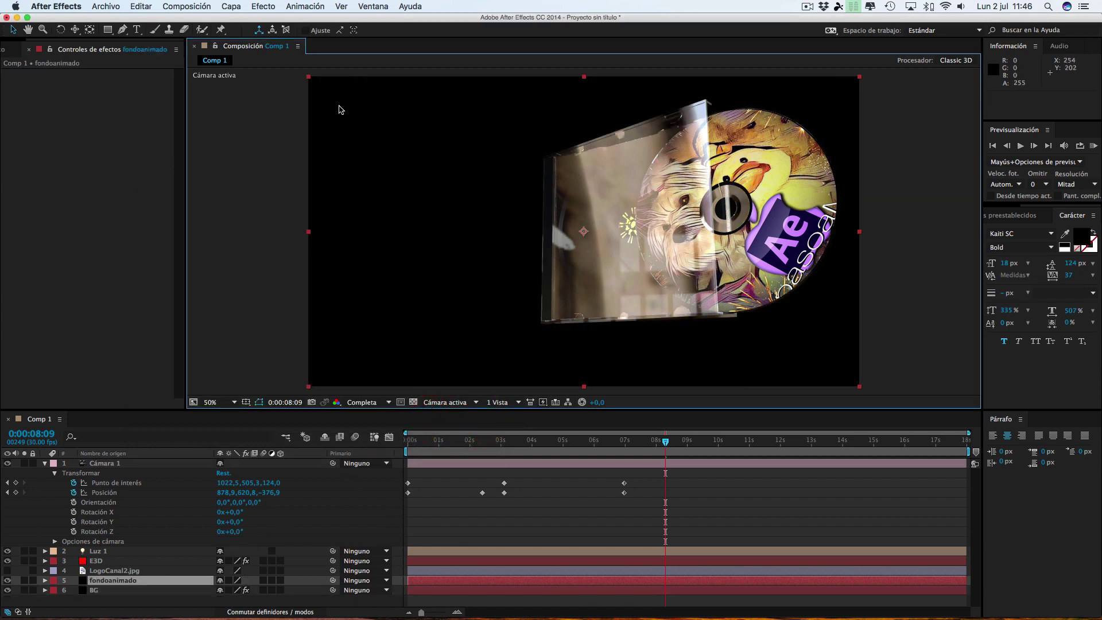
Apply Patrón de celdas to fondoanimado set to Placas estáticas with size 358
left_click(267, 11)
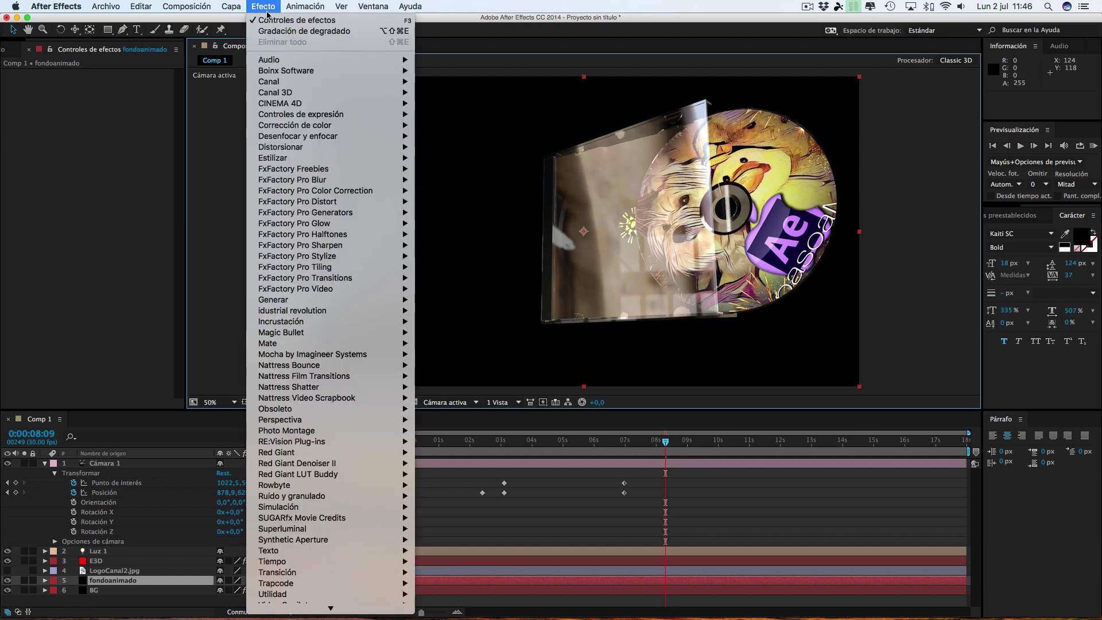
mouse_move(273, 303)
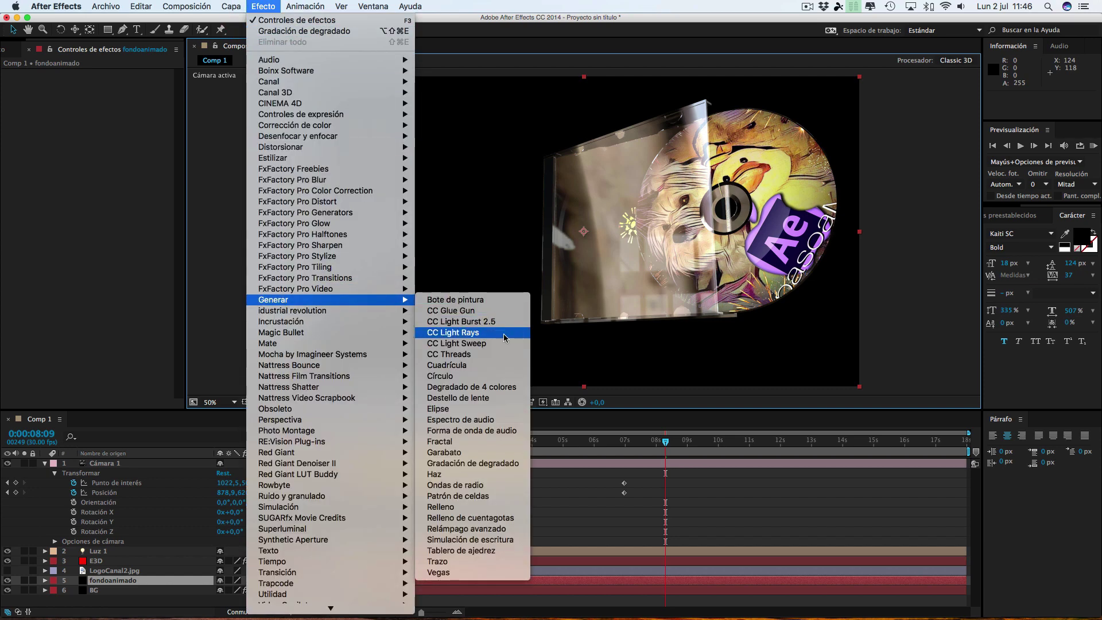
left_click(469, 495)
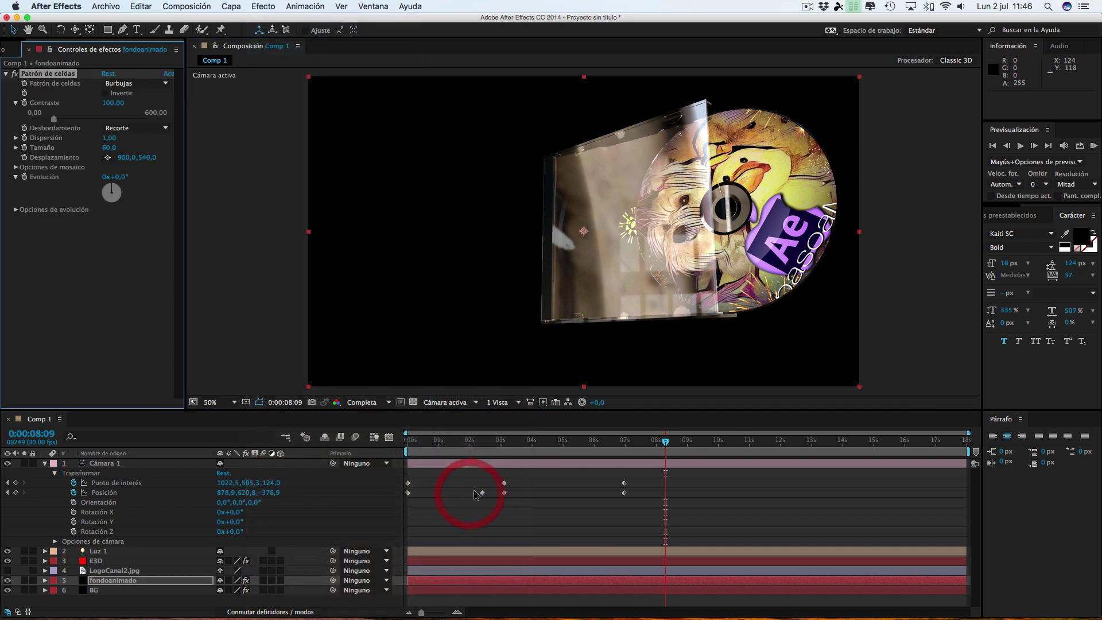
left_click(132, 84)
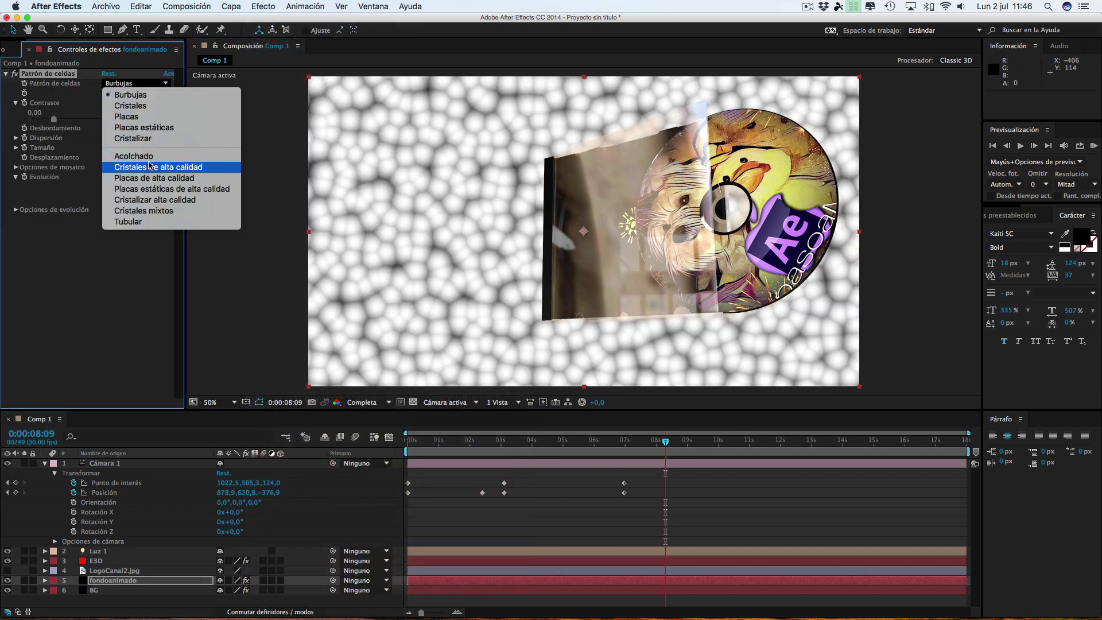
left_click(134, 128)
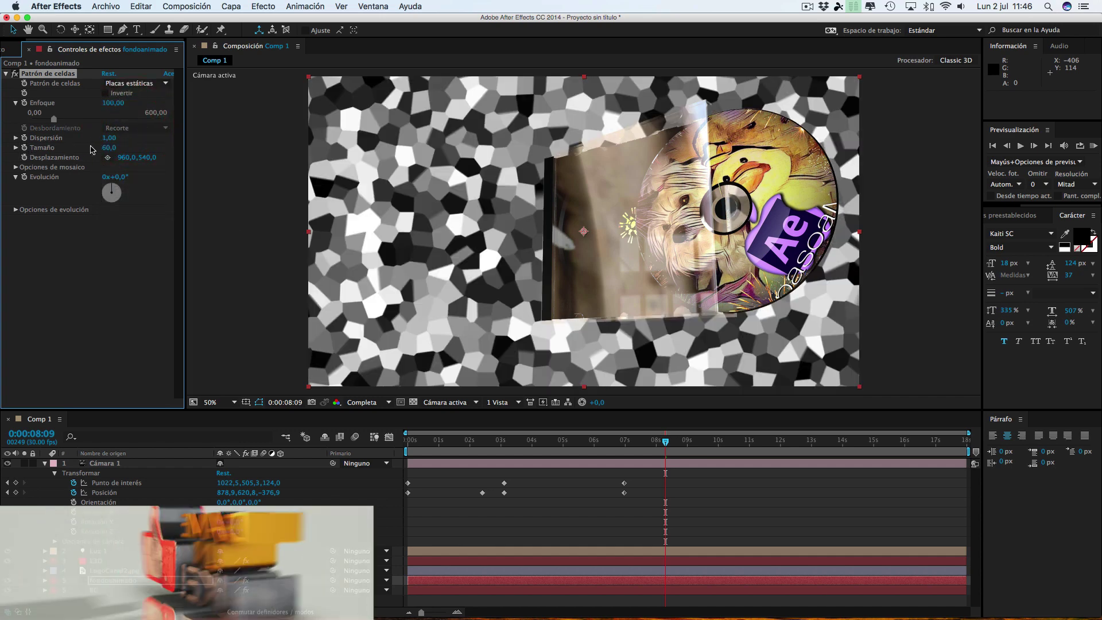
left_click_drag(94, 146, 274, 148)
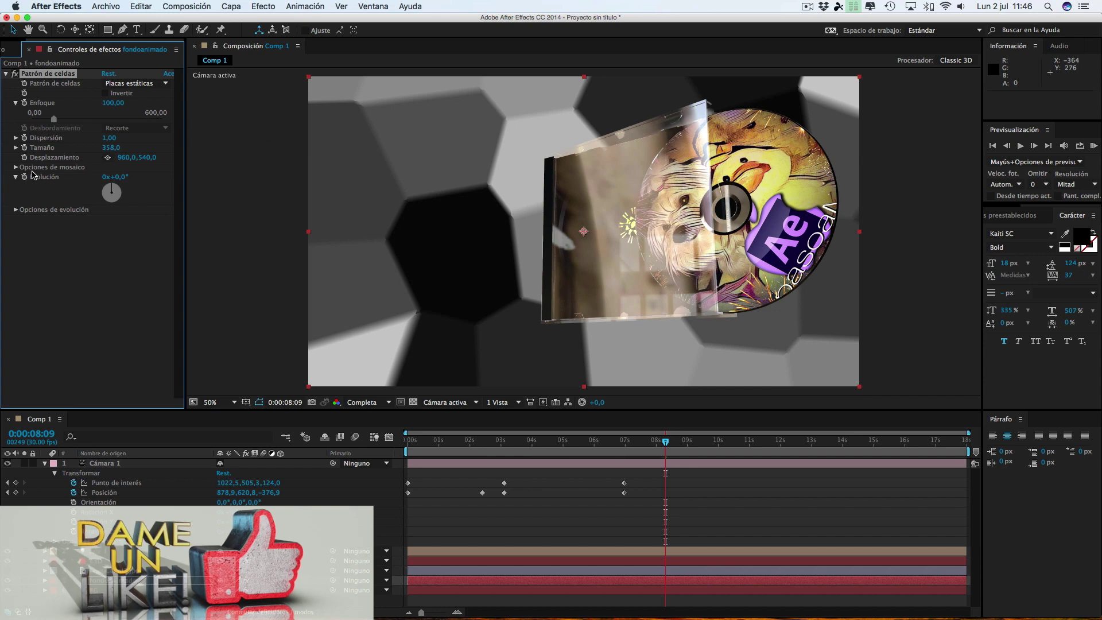
left_click(253, 7)
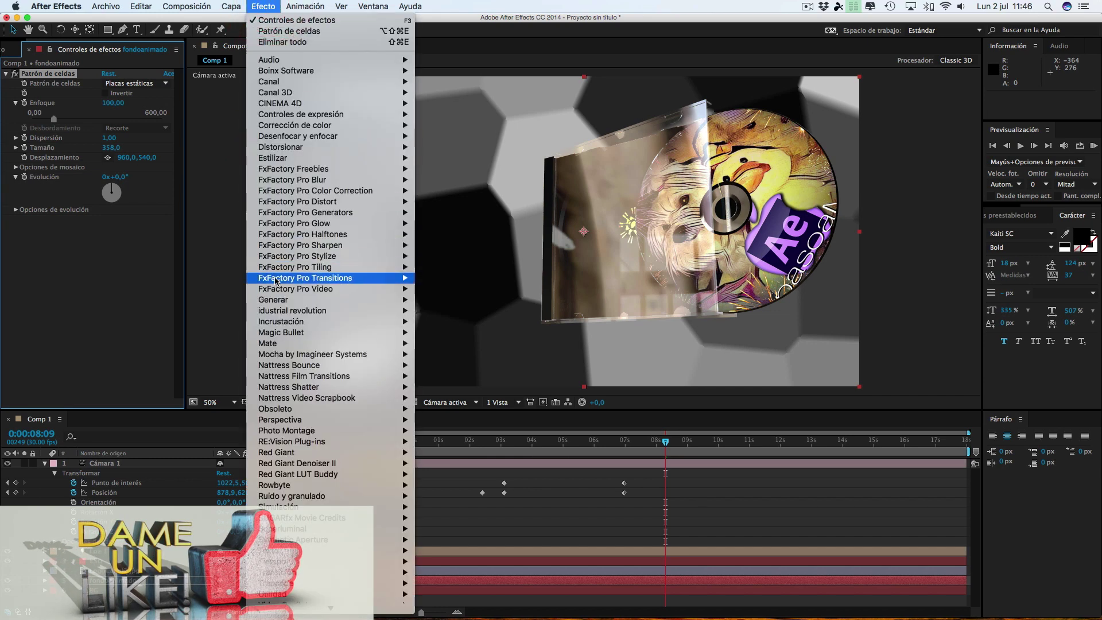
Add Teñir to fondoanimado and map white to a pale yellow
mouse_move(264, 301)
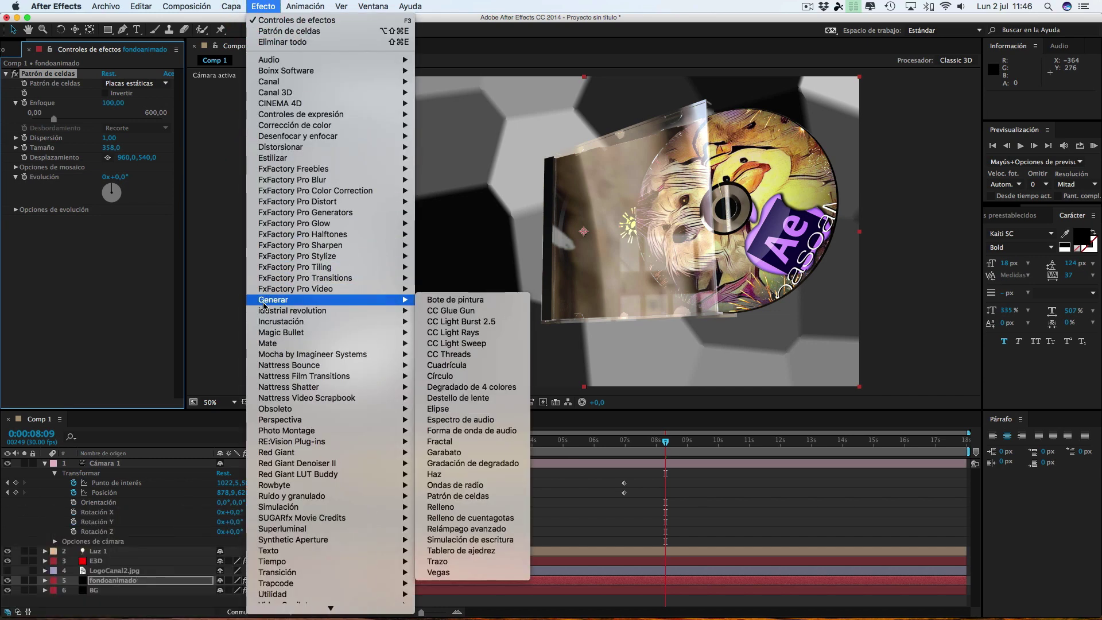
mouse_move(282, 150)
mouse_move(293, 130)
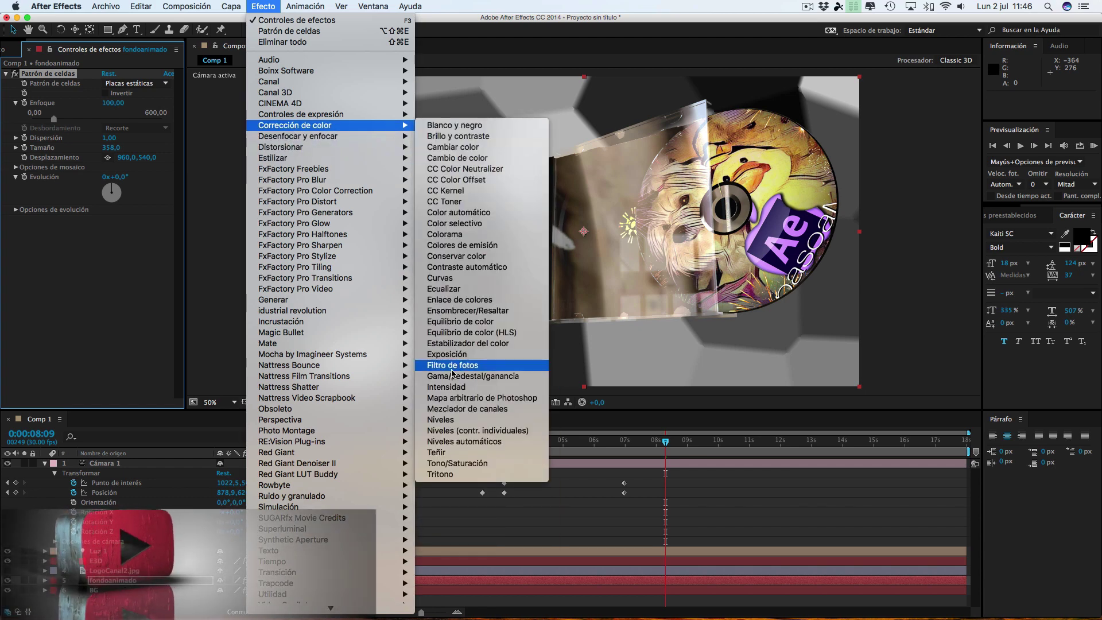
left_click(438, 453)
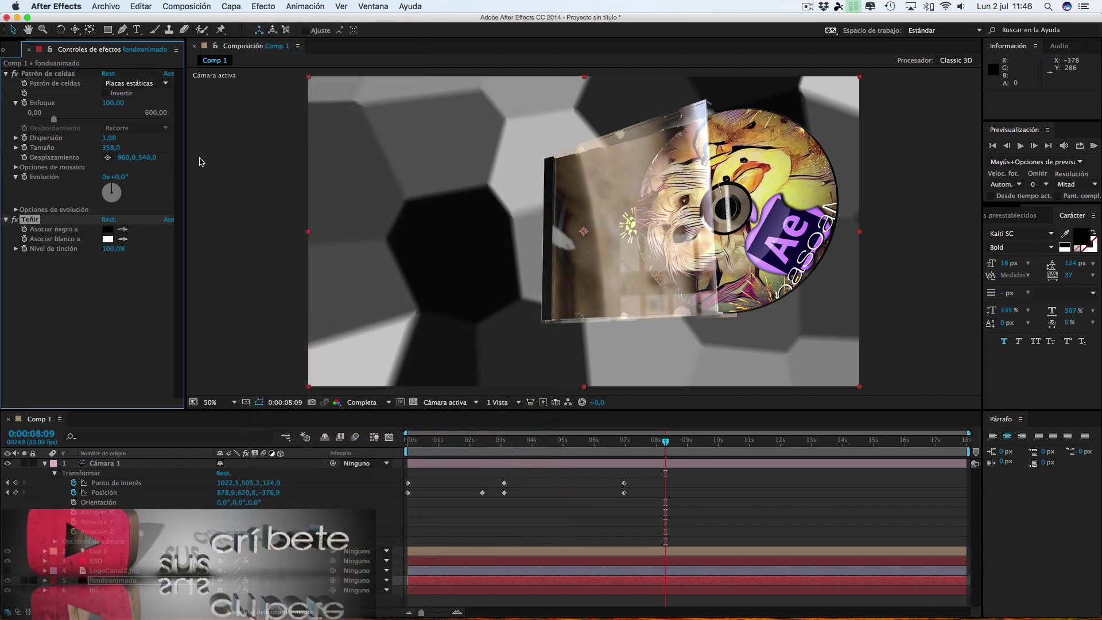
left_click(107, 239)
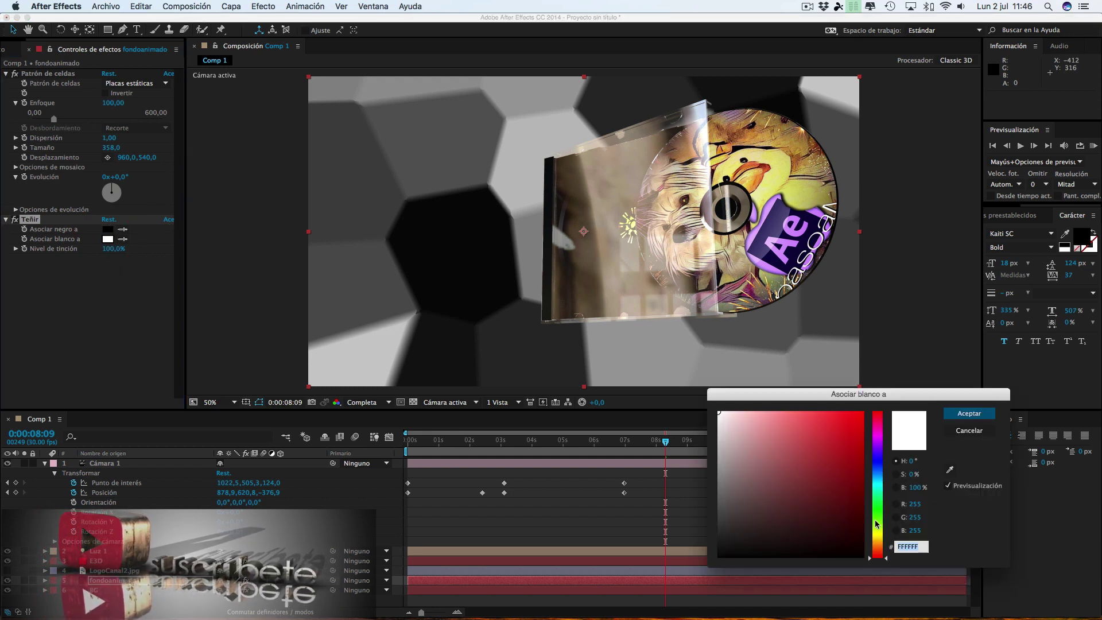
left_click(877, 535)
left_click(836, 449)
mouse_move(837, 445)
left_mouse_down()
mouse_move(818, 409)
mouse_move(796, 401)
left_mouse_up()
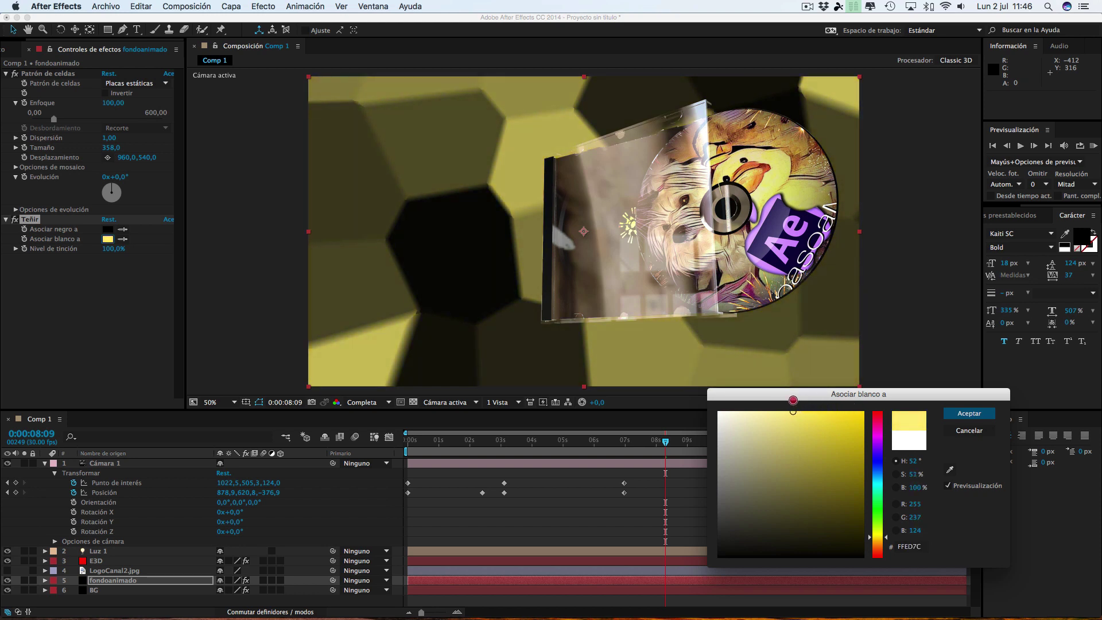
left_click(969, 413)
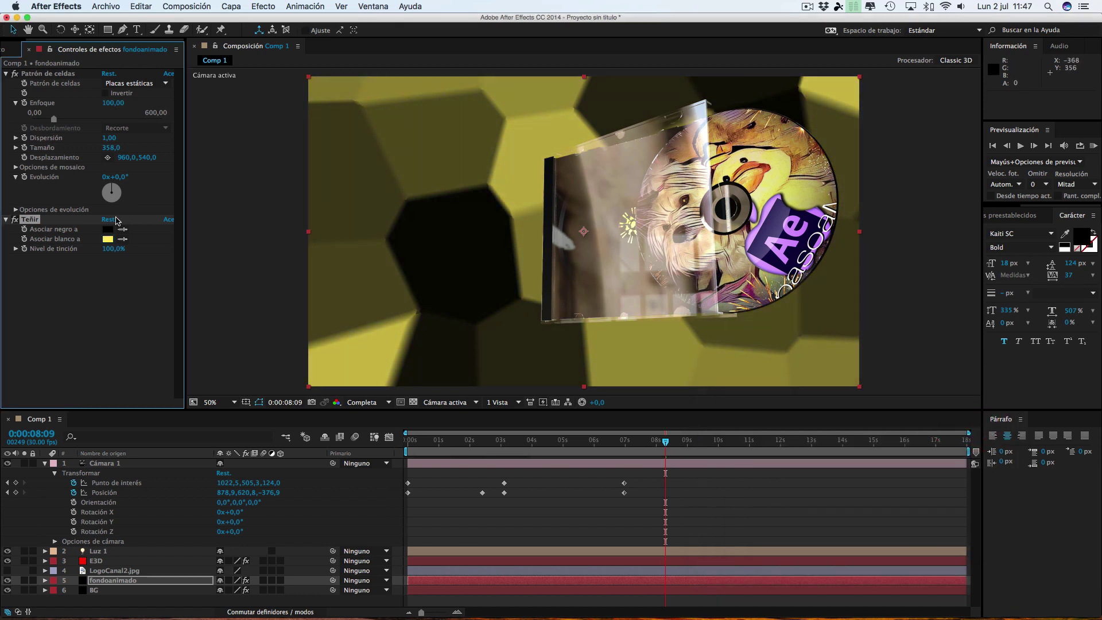
Map black to a deep golden brown in the Teñir effect
left_click(107, 229)
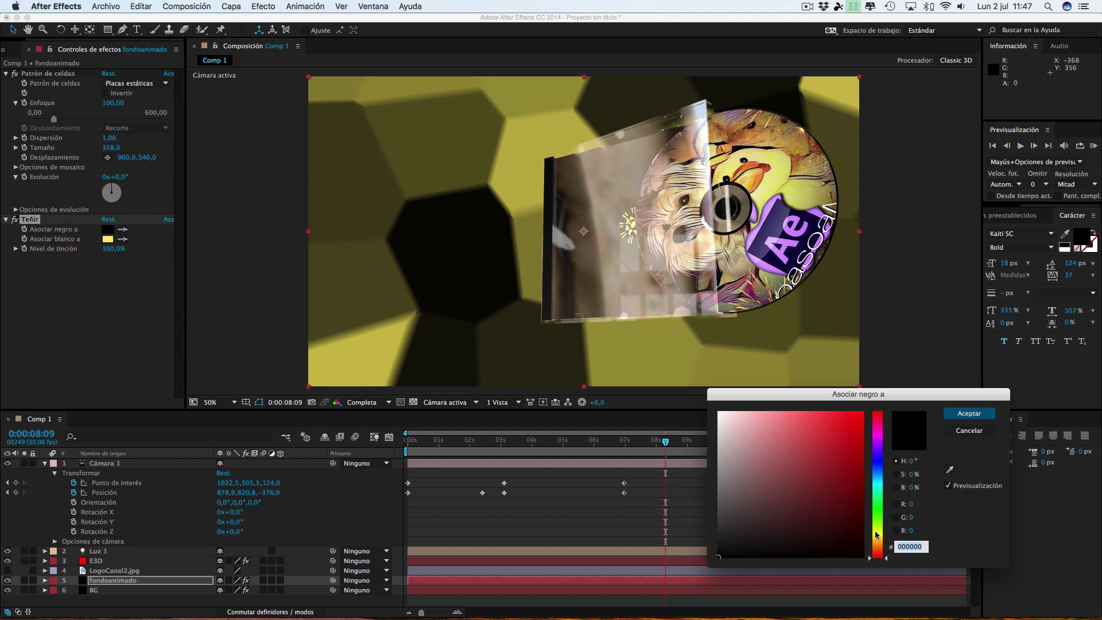
left_click(876, 537)
mouse_move(836, 499)
left_mouse_down()
mouse_move(843, 480)
mouse_move(860, 520)
left_mouse_up()
left_click(969, 413)
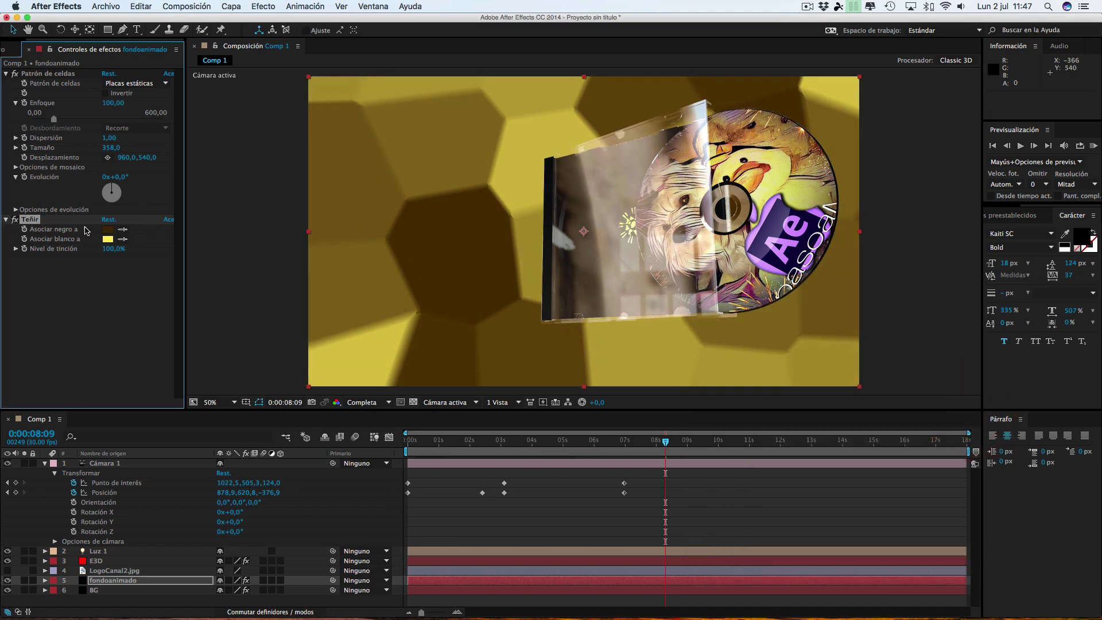
left_click(45, 581)
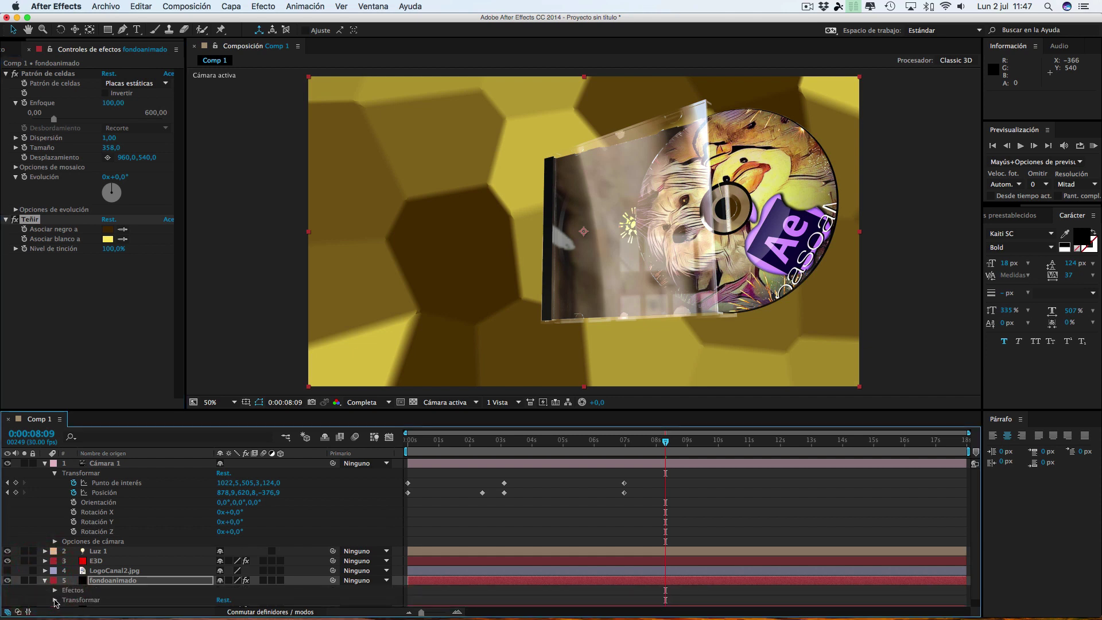
Lower the fondoanimado layer's Opacidad to 23%
left_click(54, 601)
left_click_drag(224, 602, 181, 599)
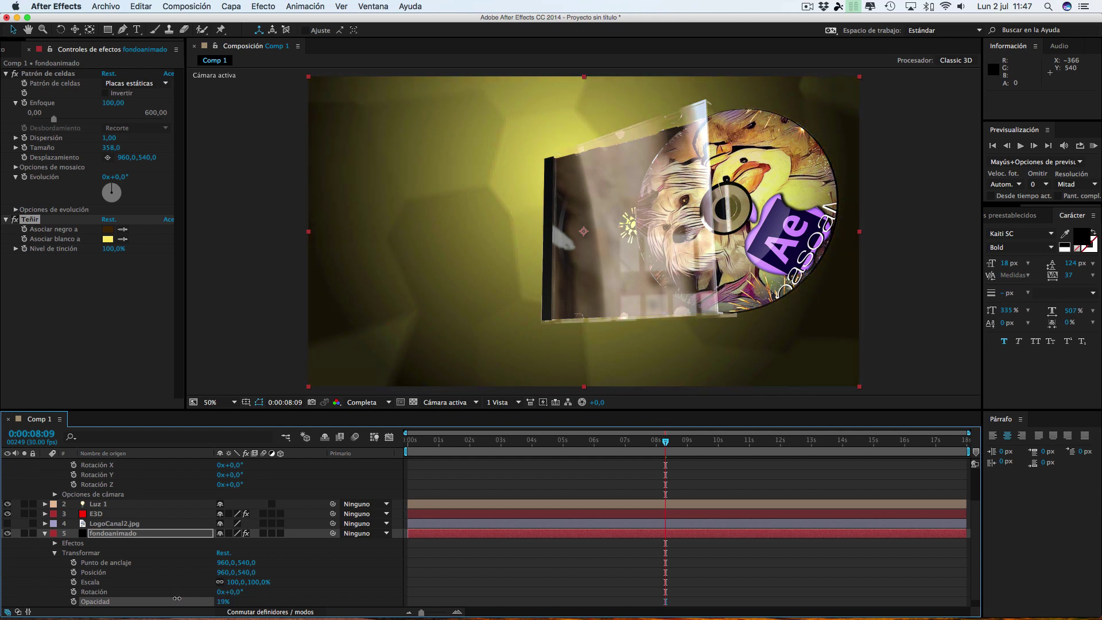
left_click_drag(178, 599, 180, 599)
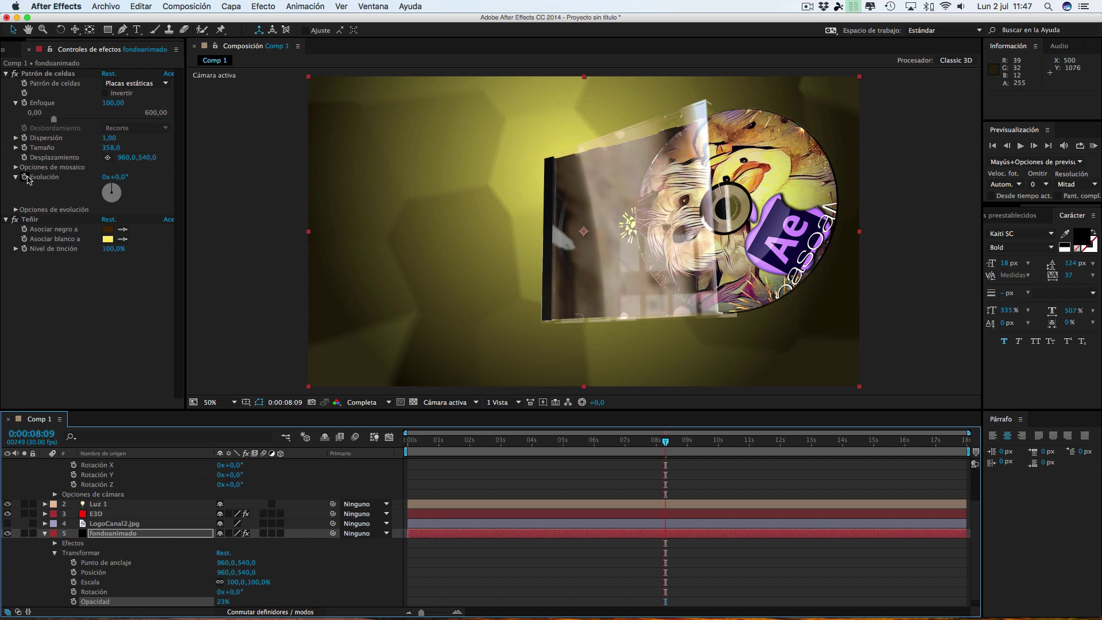
Add the expression time*100 to the cell pattern's Evolución
left_click(26, 178, "alt")
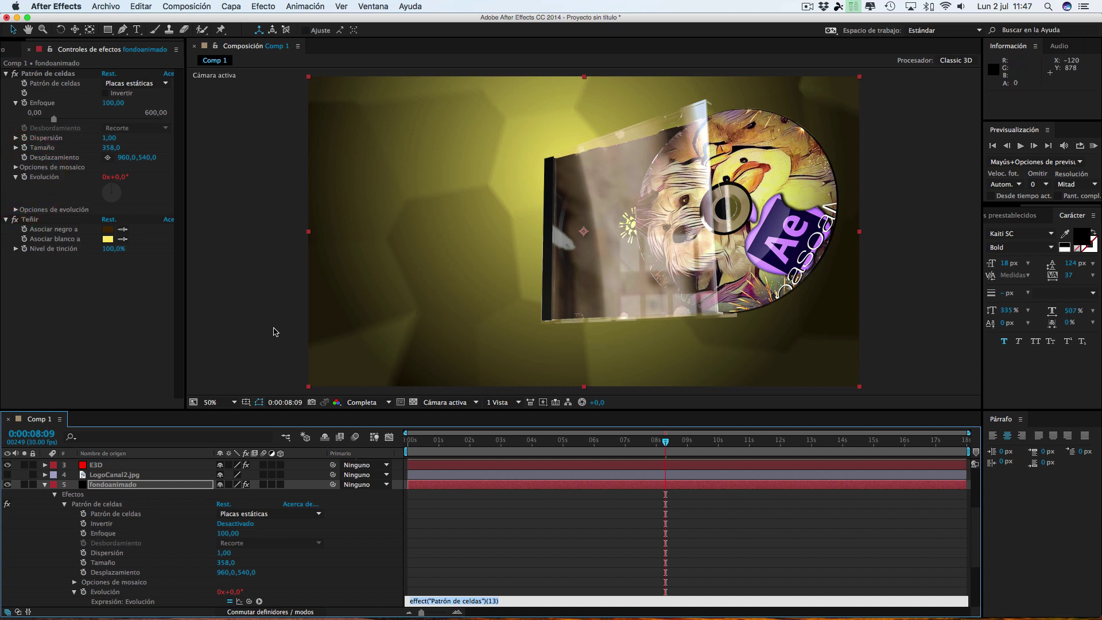
type("time*100")
left_click(537, 577)
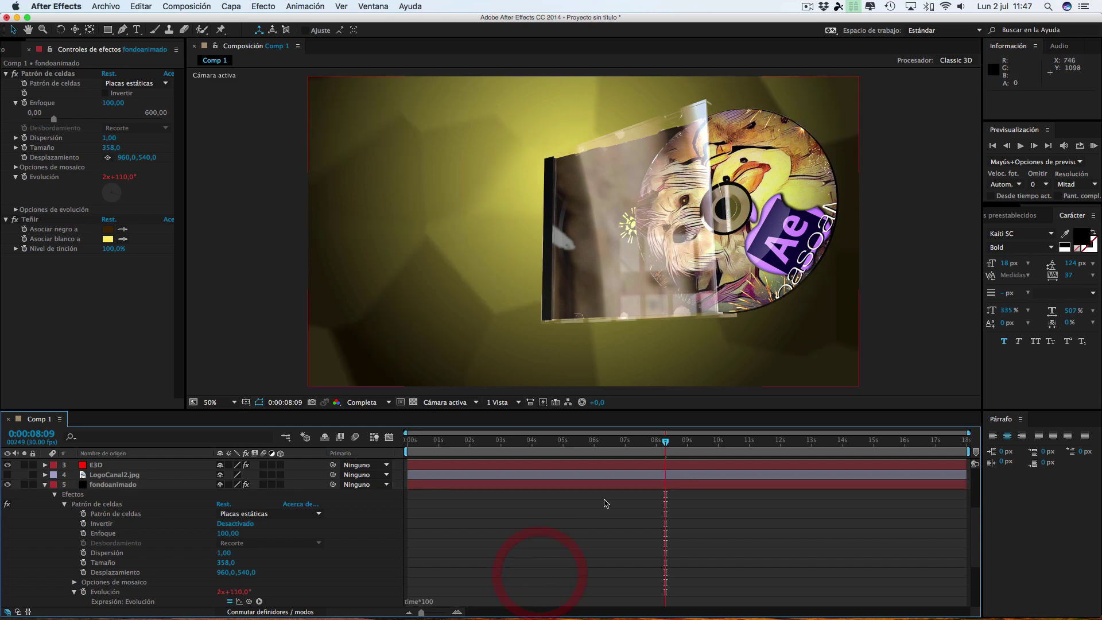
Preview the animated background from an earlier frame, then select the fondoanimado layer
left_click_drag(639, 448, 553, 448)
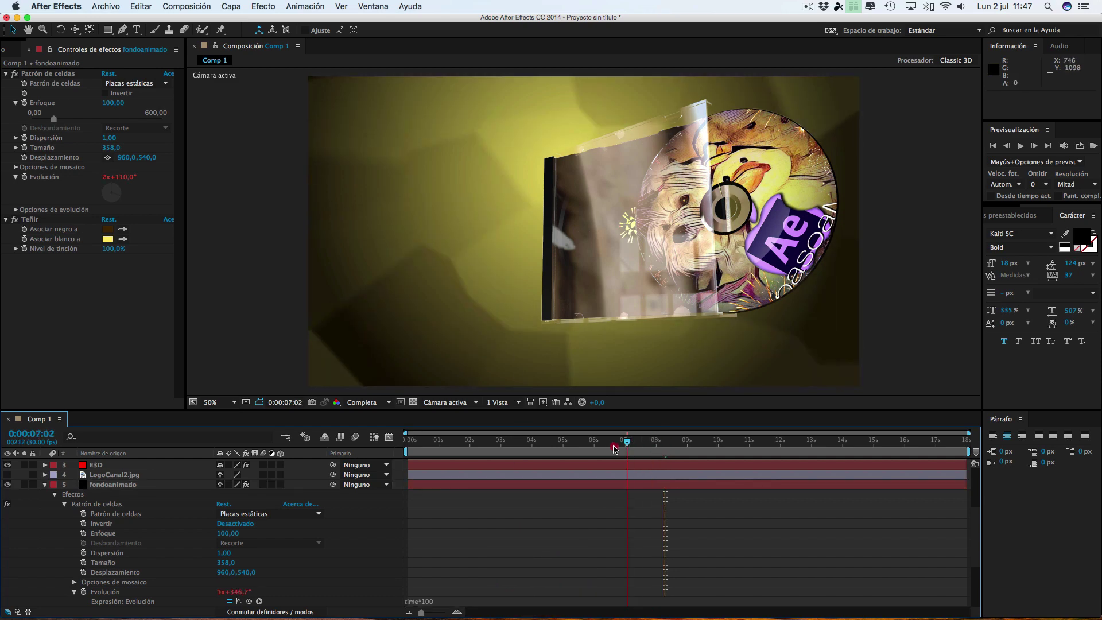
key("space")
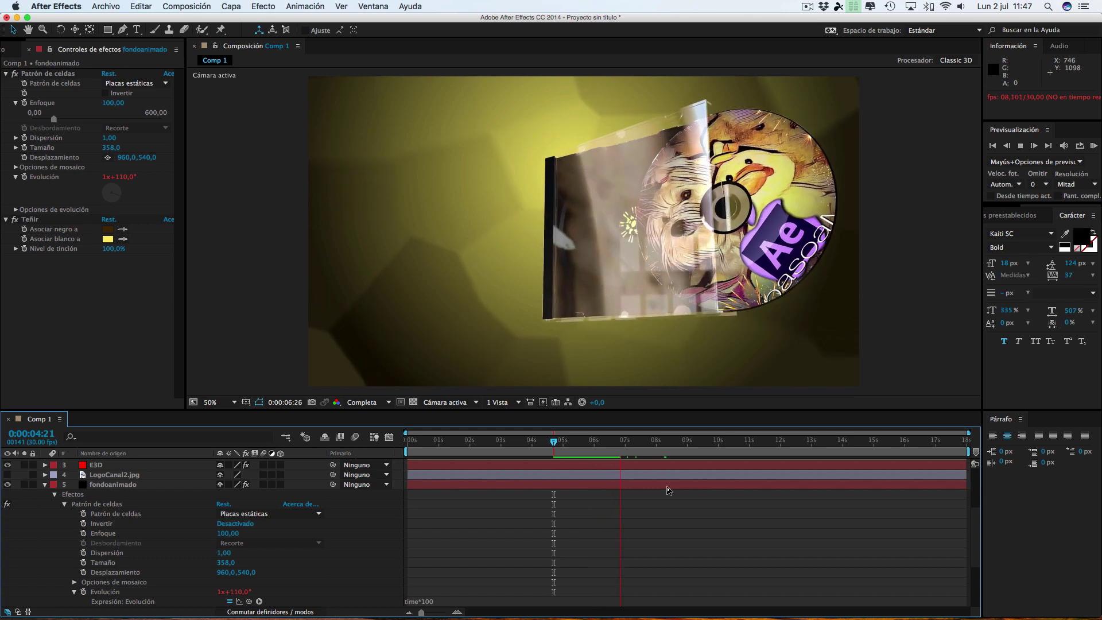
key("space")
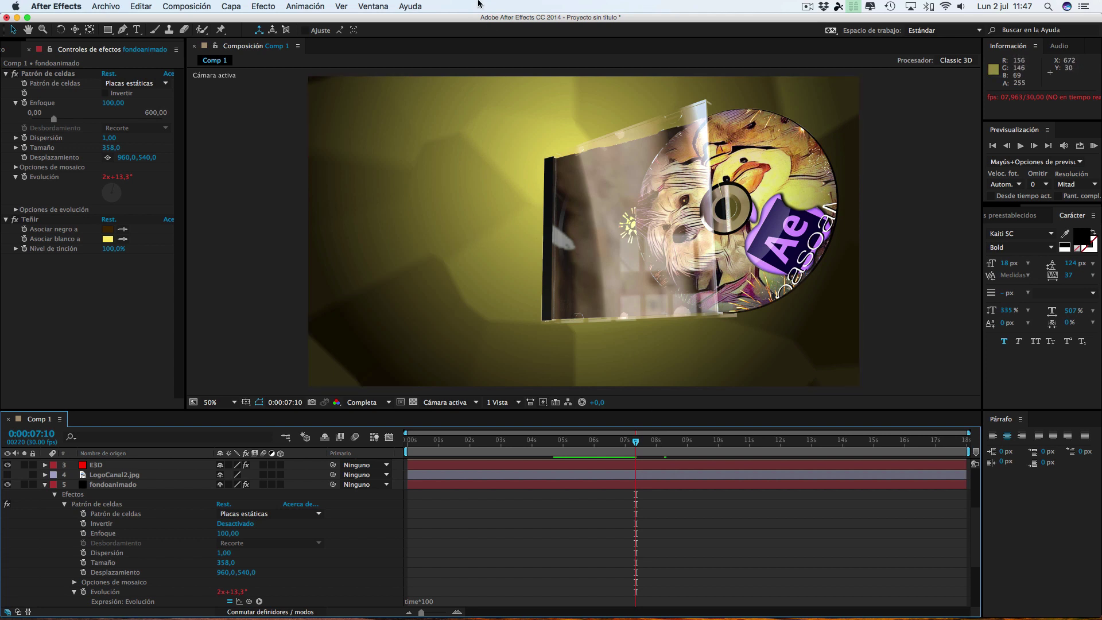
left_click(117, 486)
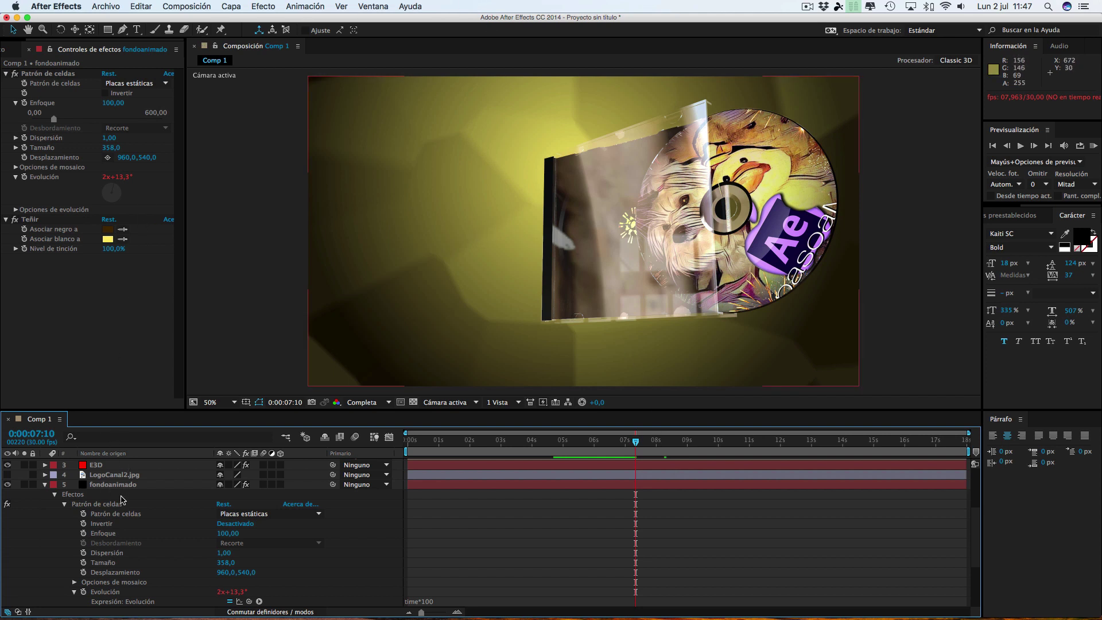
left_click(128, 582)
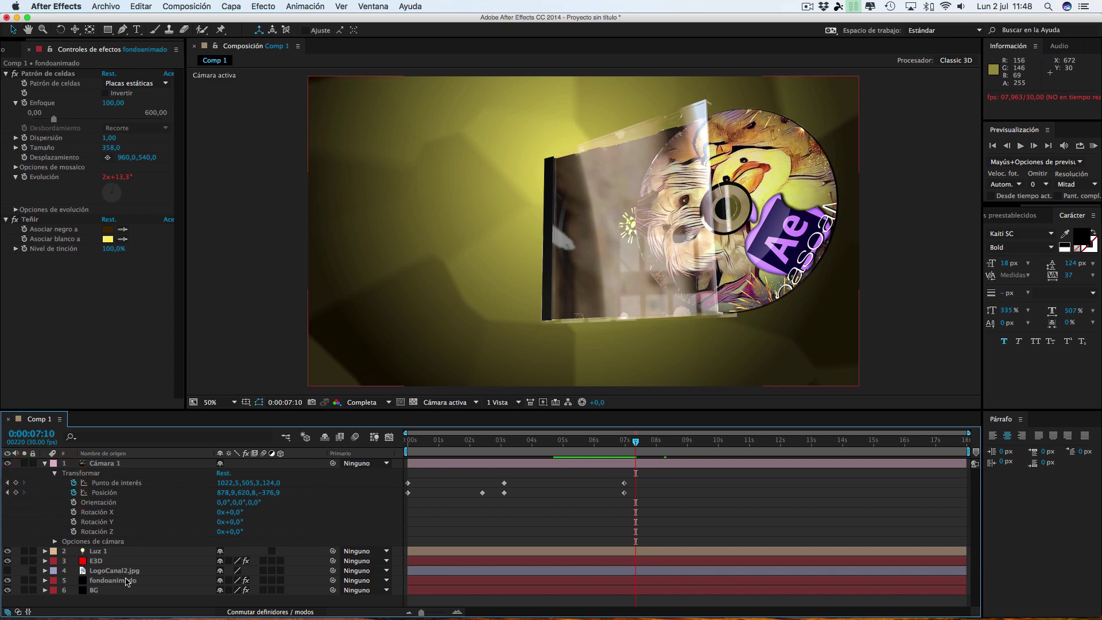
left_click(121, 581)
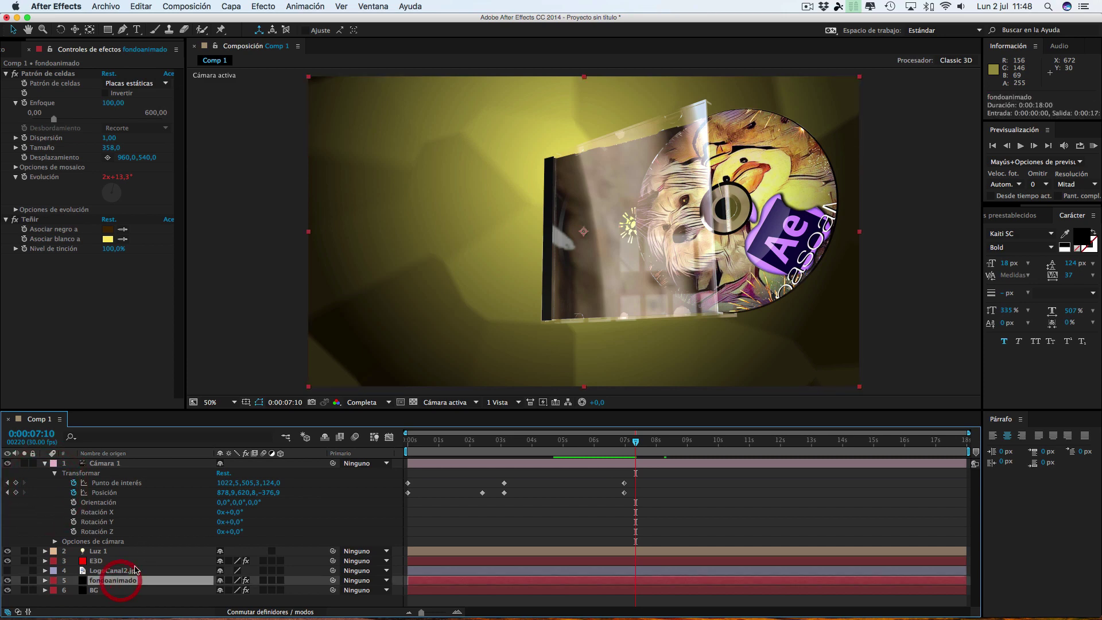
Add Channel Geometry to fondoanimado and apply the Going Their Separate Ways preset
left_click(274, 8)
mouse_move(310, 180)
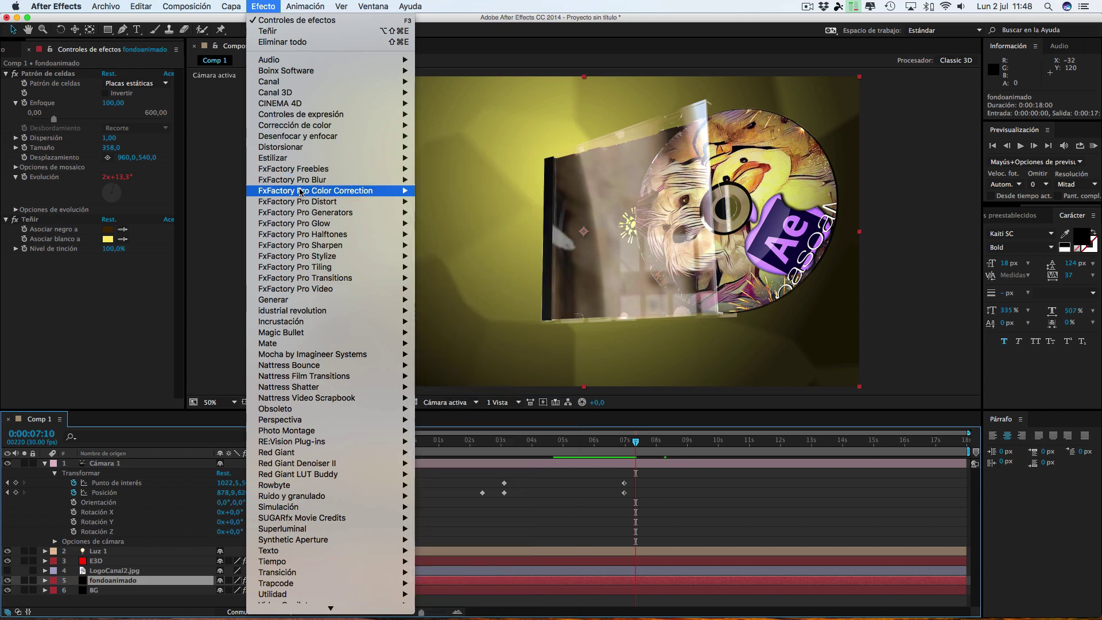
mouse_move(288, 195)
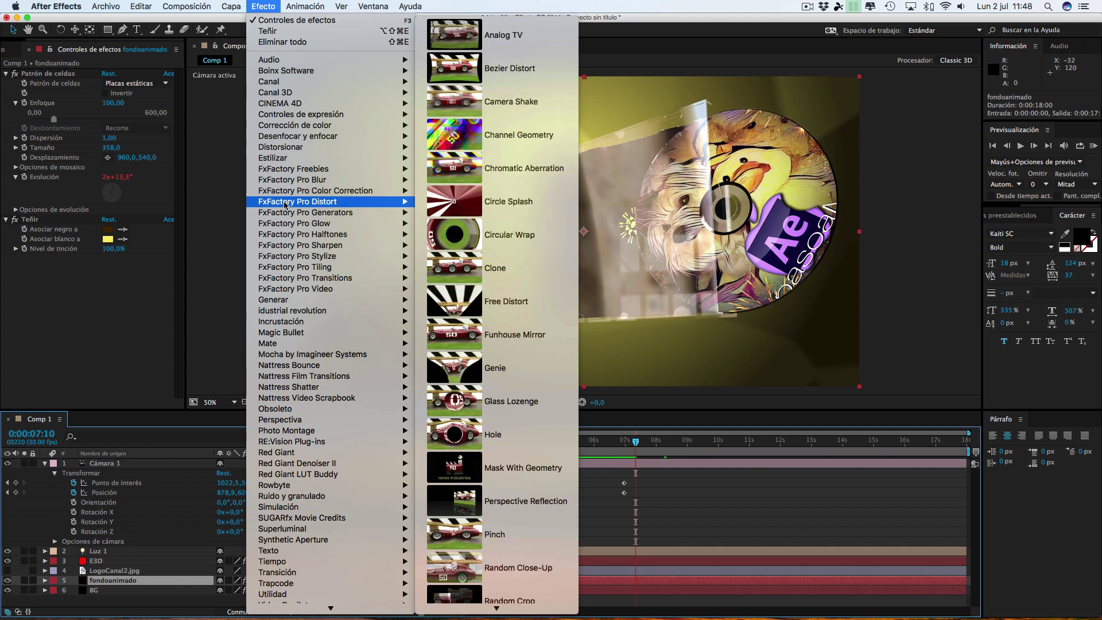
left_click(473, 135)
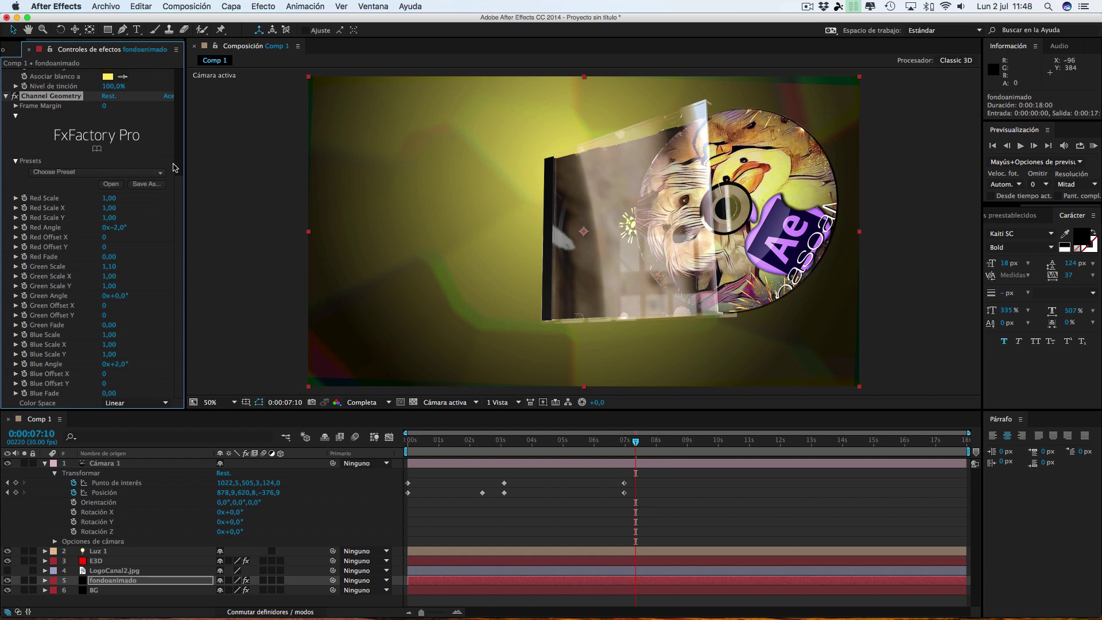
scroll(177, 172, "up", 5)
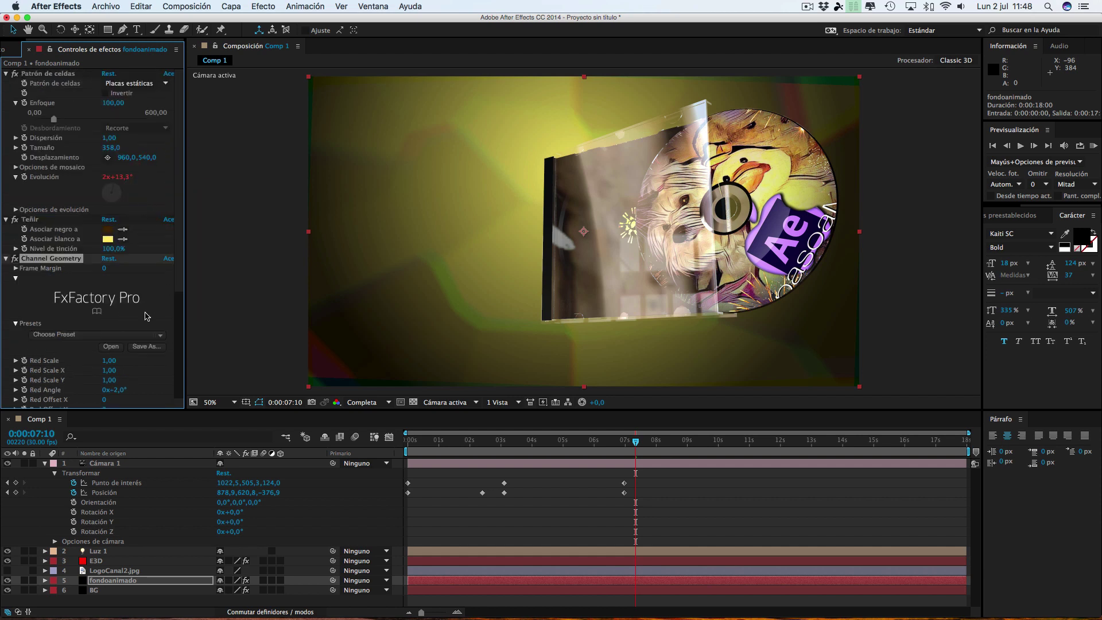
left_click(120, 338)
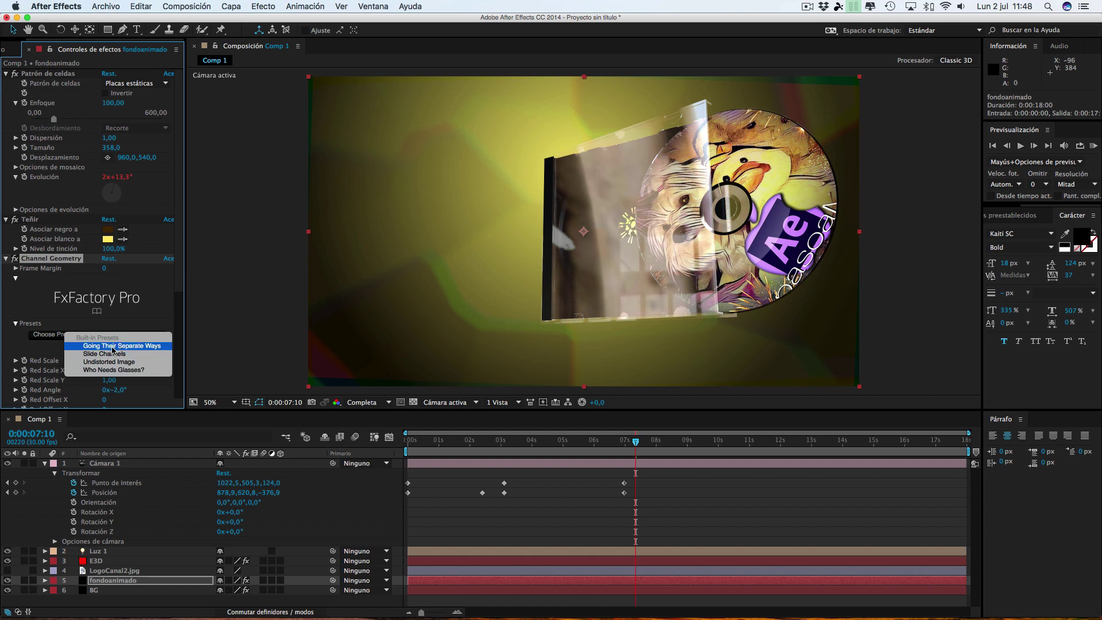
left_click(88, 314)
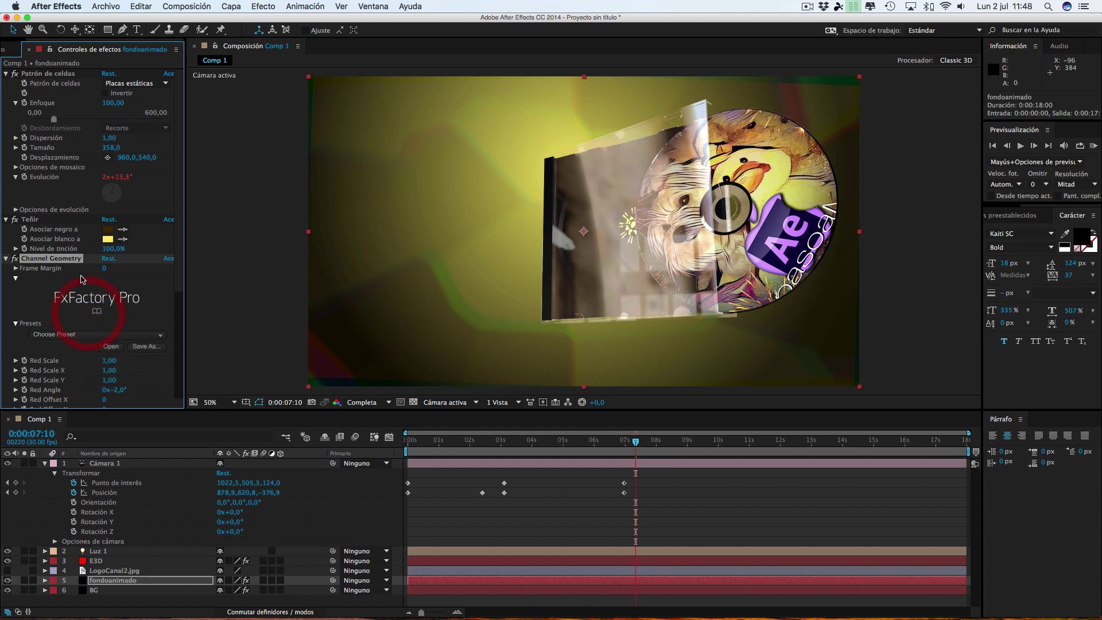
left_click(116, 337)
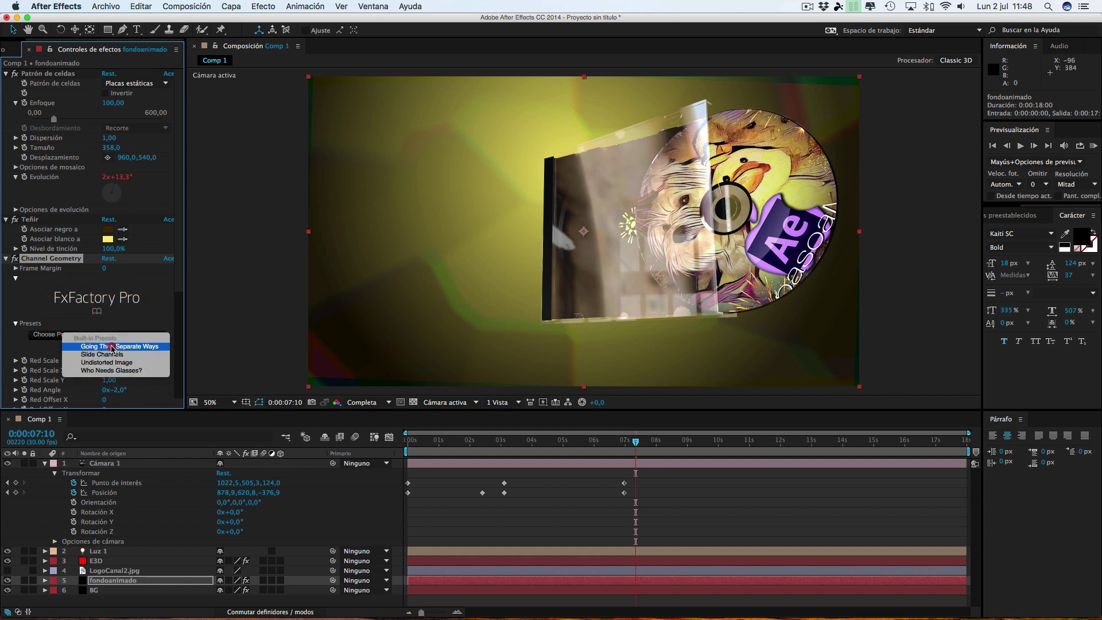
left_click(112, 346)
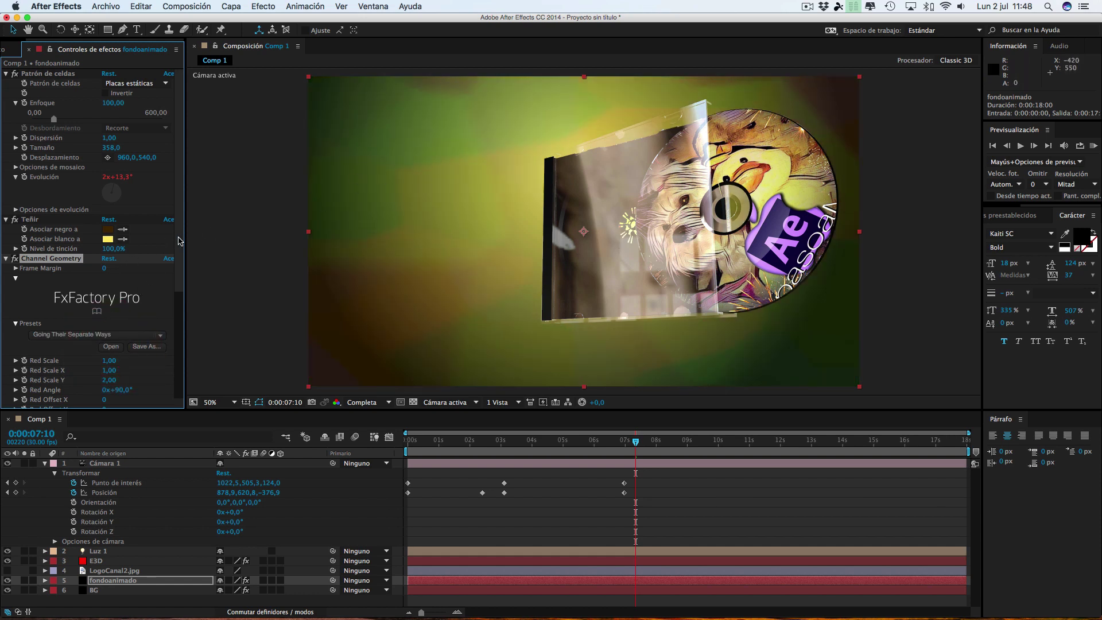
Reduce Red Scale X to 1,35 and move the playhead to about 11 seconds
left_click_drag(179, 241, 171, 298)
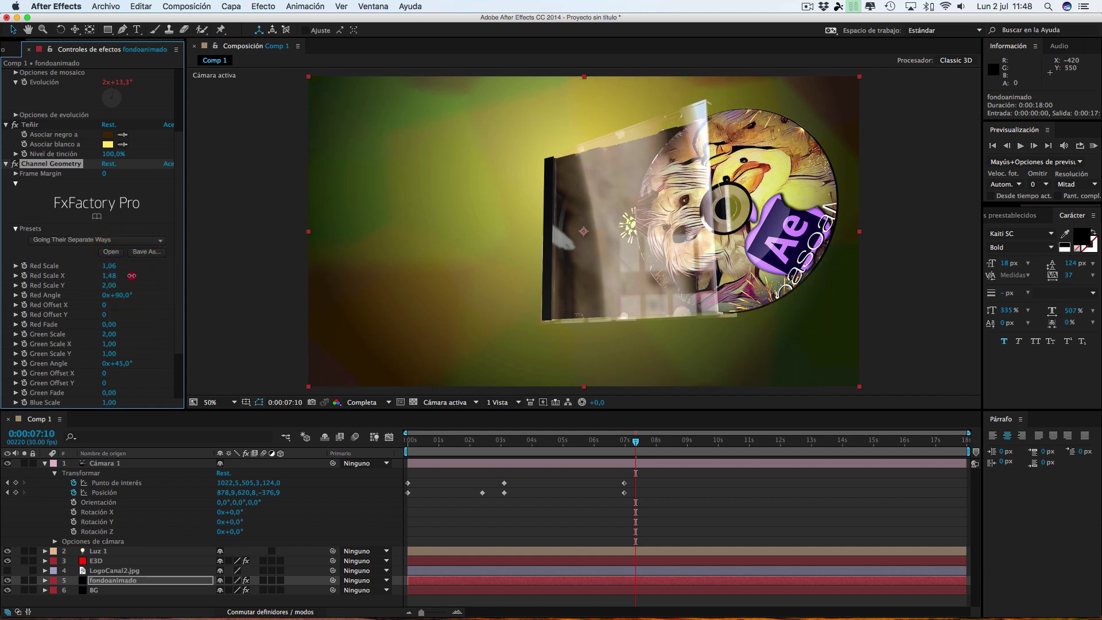
left_click_drag(132, 275, 101, 285)
left_click_drag(637, 442, 779, 446)
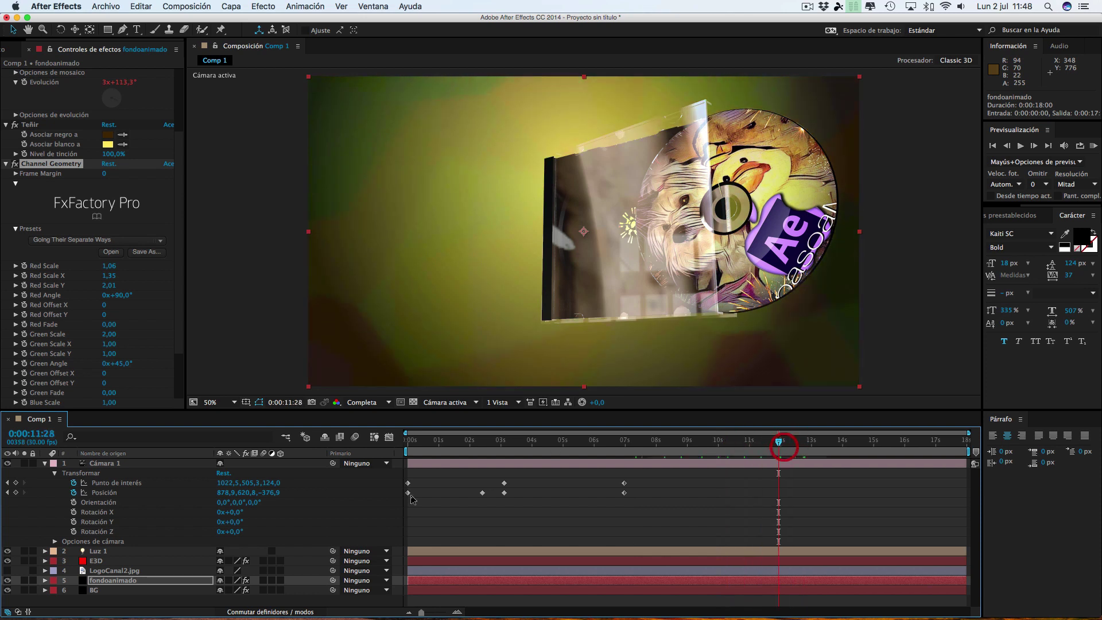
Disable Channel Geometry and lower fondoanimado's Opacity to 18%, checking frames between 6 and 9 seconds
left_click(46, 580)
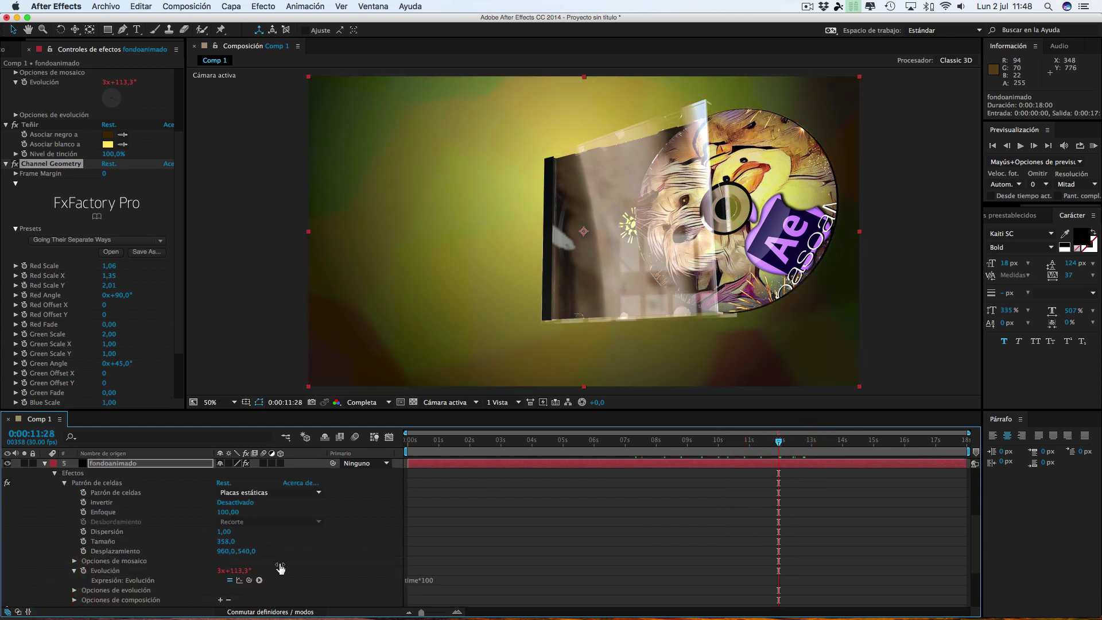
scroll(90, 521, "down", 3)
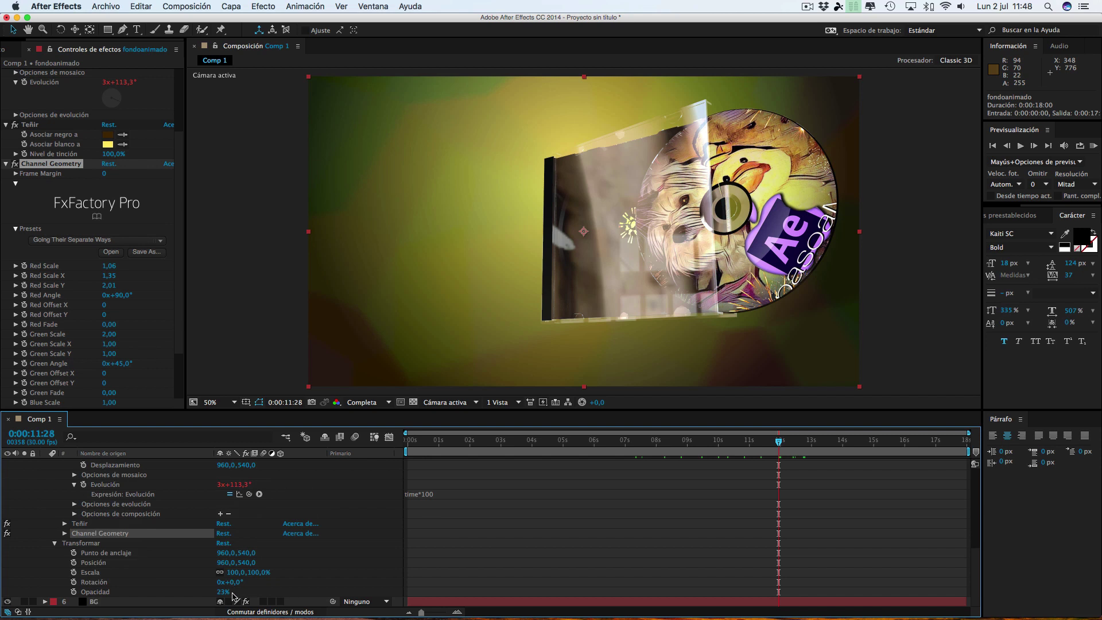
mouse_move(222, 595)
left_mouse_down()
mouse_move(198, 591)
mouse_move(211, 590)
left_mouse_up()
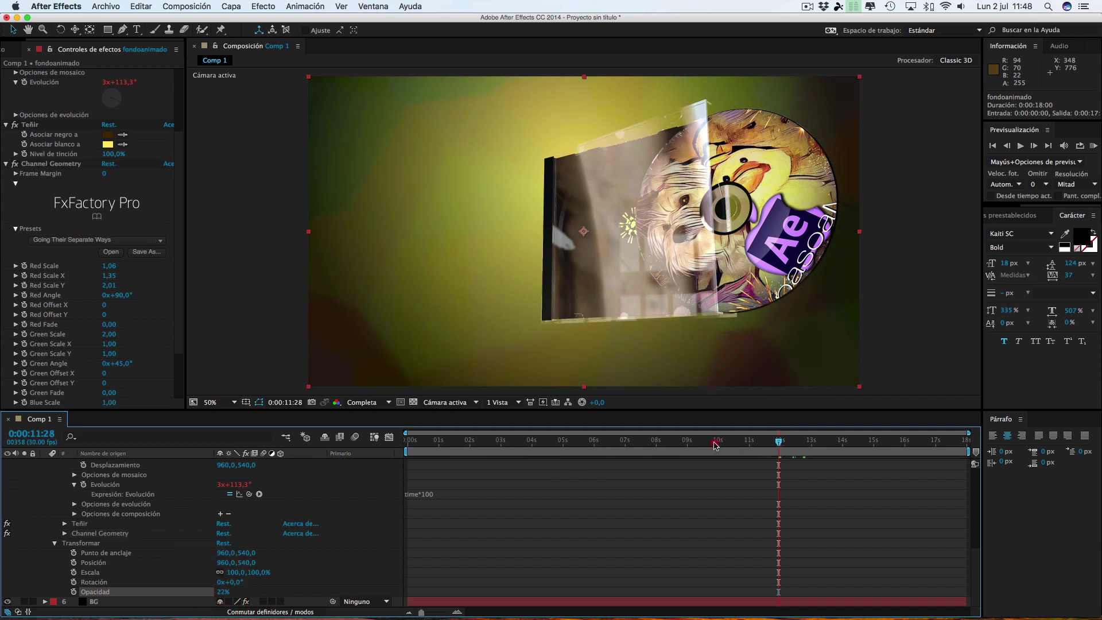
mouse_move(716, 445)
left_mouse_down()
mouse_move(561, 438)
mouse_move(762, 435)
left_mouse_up()
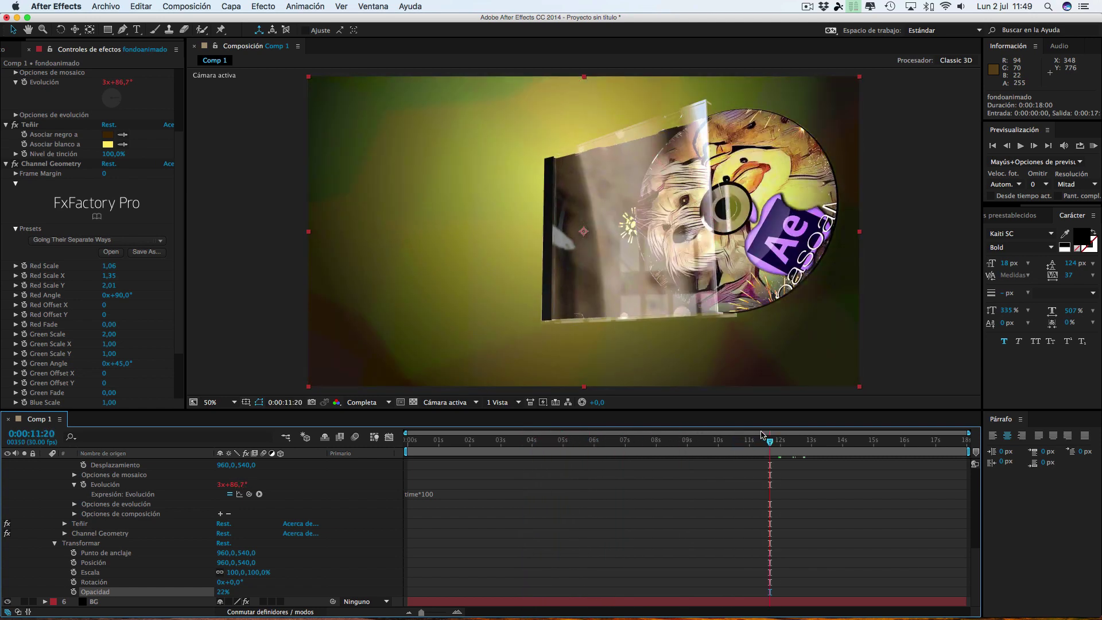
scroll(121, 278, "up", 5)
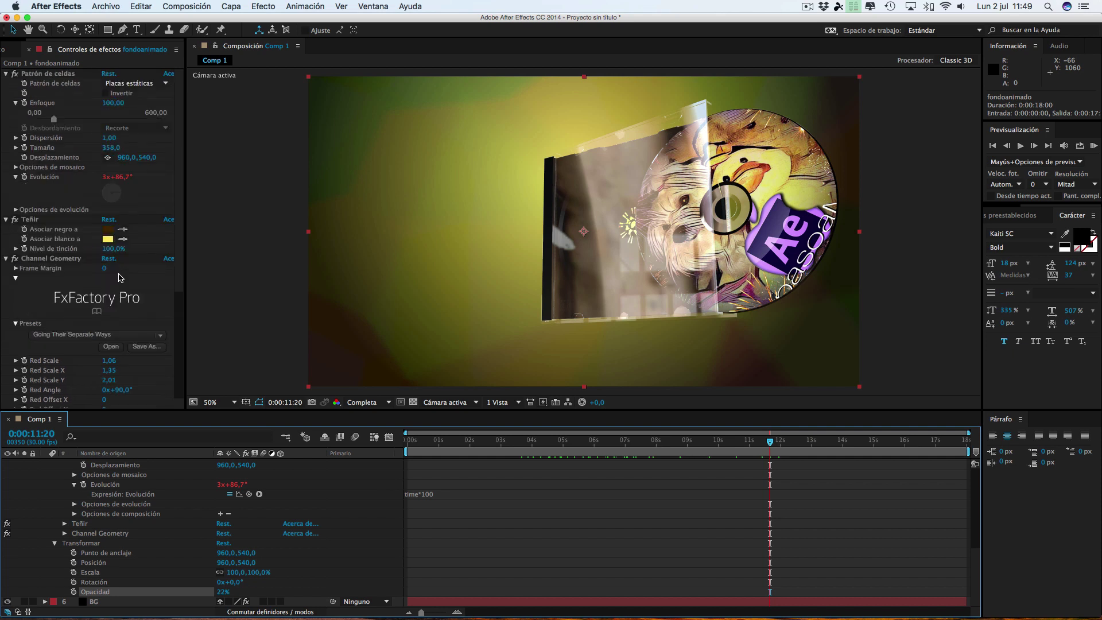
left_click(15, 258)
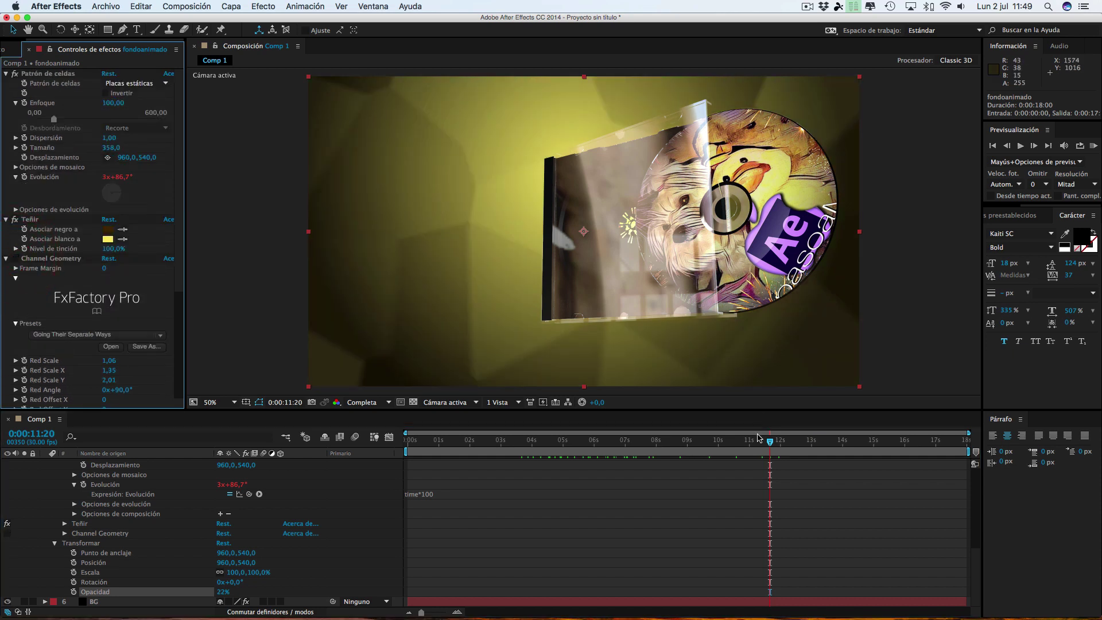
mouse_move(770, 442)
left_mouse_down()
mouse_move(636, 441)
mouse_move(636, 430)
left_mouse_up()
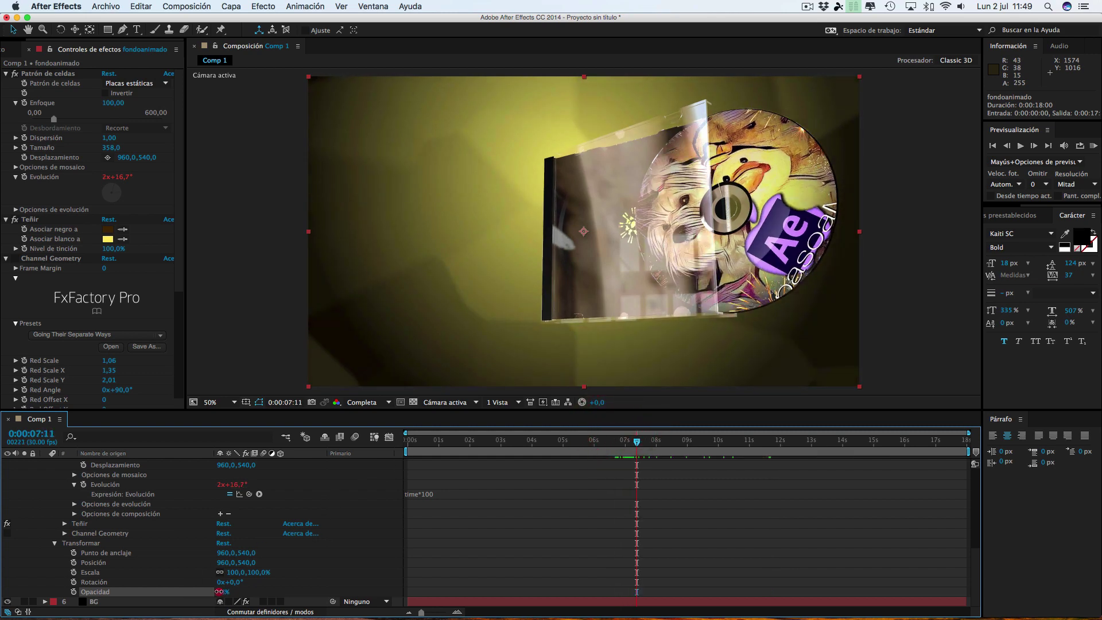
left_click_drag(217, 592, 226, 591)
left_click_drag(637, 442, 710, 442)
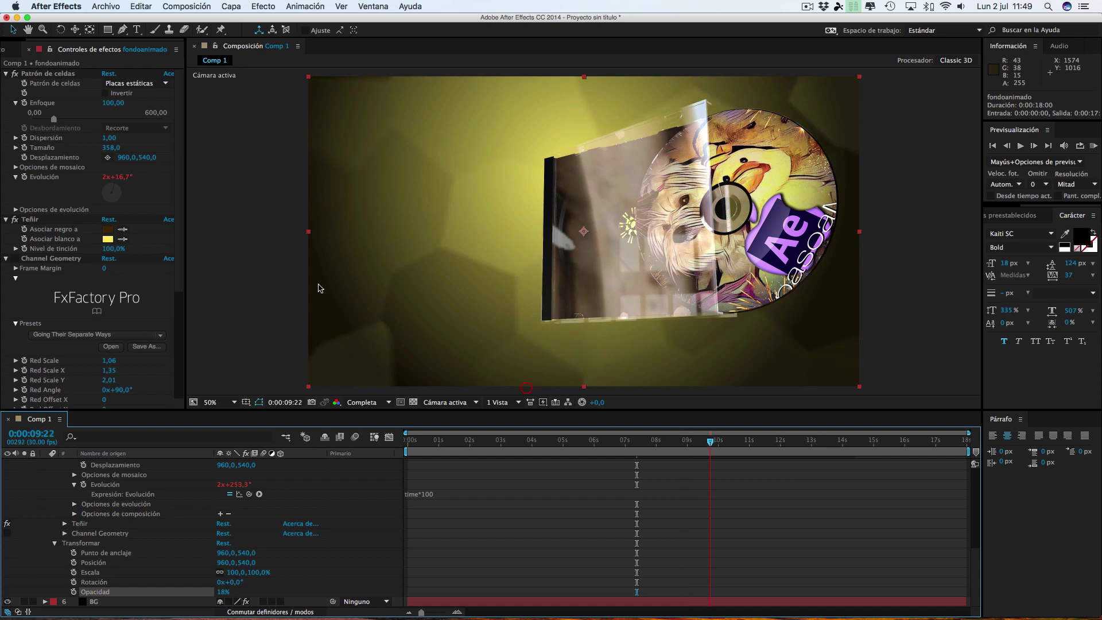
Set the Tint effect's Map Black To orange and Map White To pale yellow
left_click(106, 229)
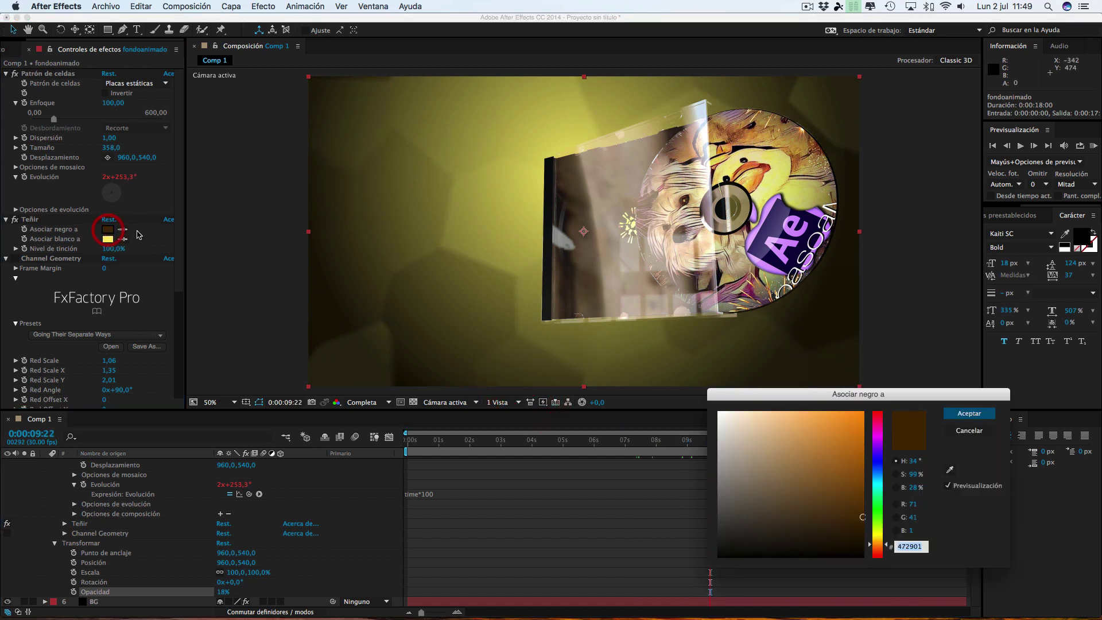
mouse_move(852, 499)
left_mouse_down()
mouse_move(860, 450)
mouse_move(878, 436)
mouse_move(869, 405)
left_mouse_up()
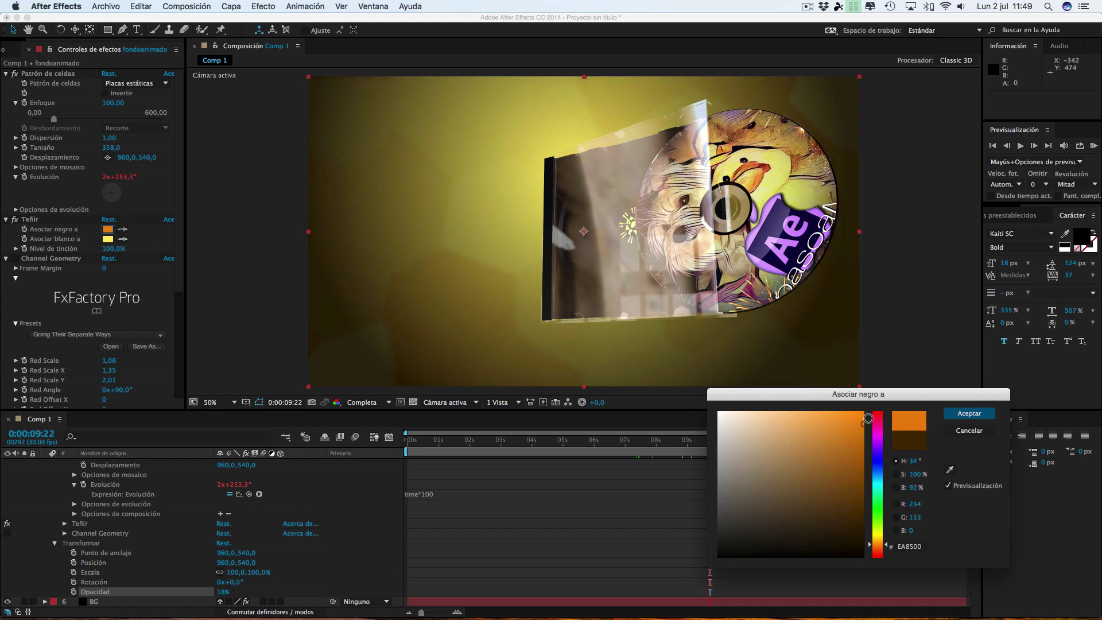
left_click(976, 411)
left_click(109, 240)
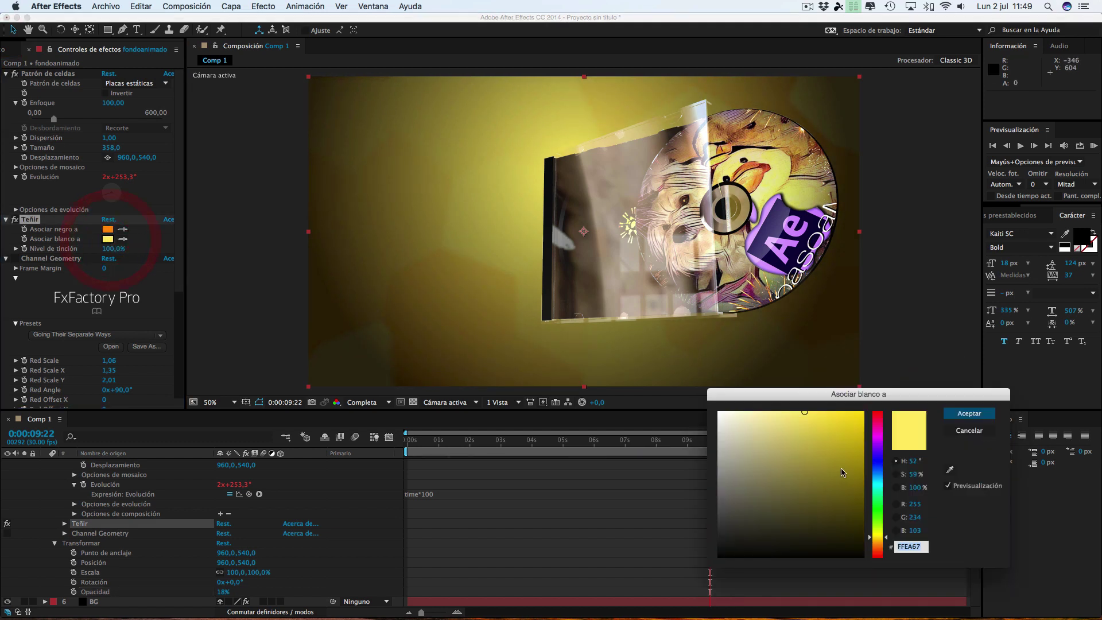
left_click_drag(786, 422, 753, 413)
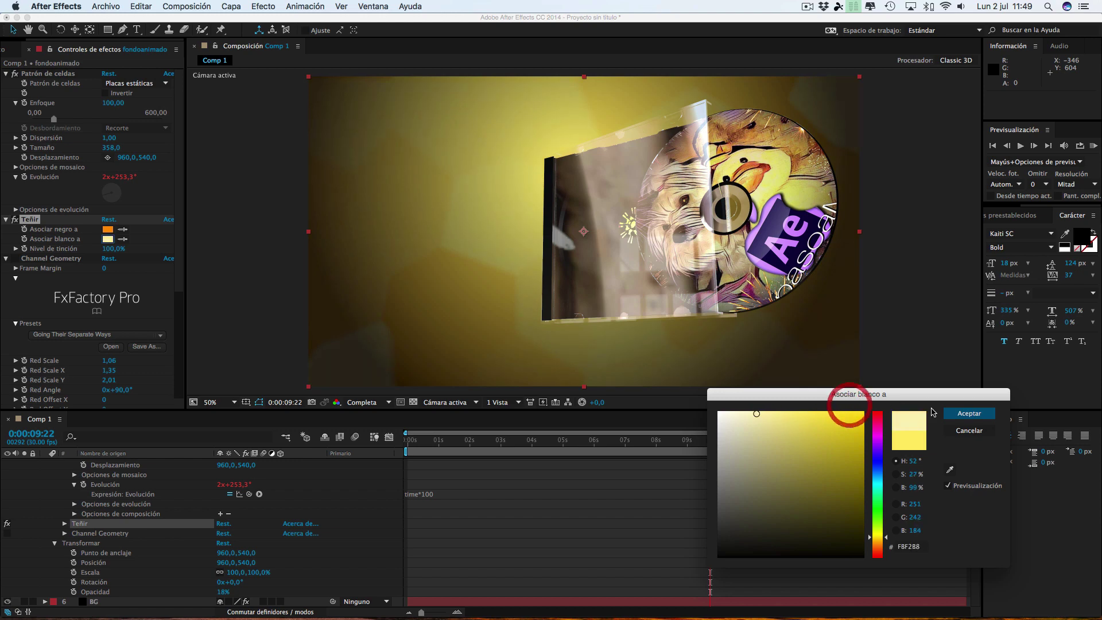
left_click(957, 414)
Play back the recoloured background from an earlier frame and select the BG gradient layer
mouse_move(702, 443)
left_mouse_down()
mouse_move(428, 452)
mouse_move(622, 453)
left_mouse_up()
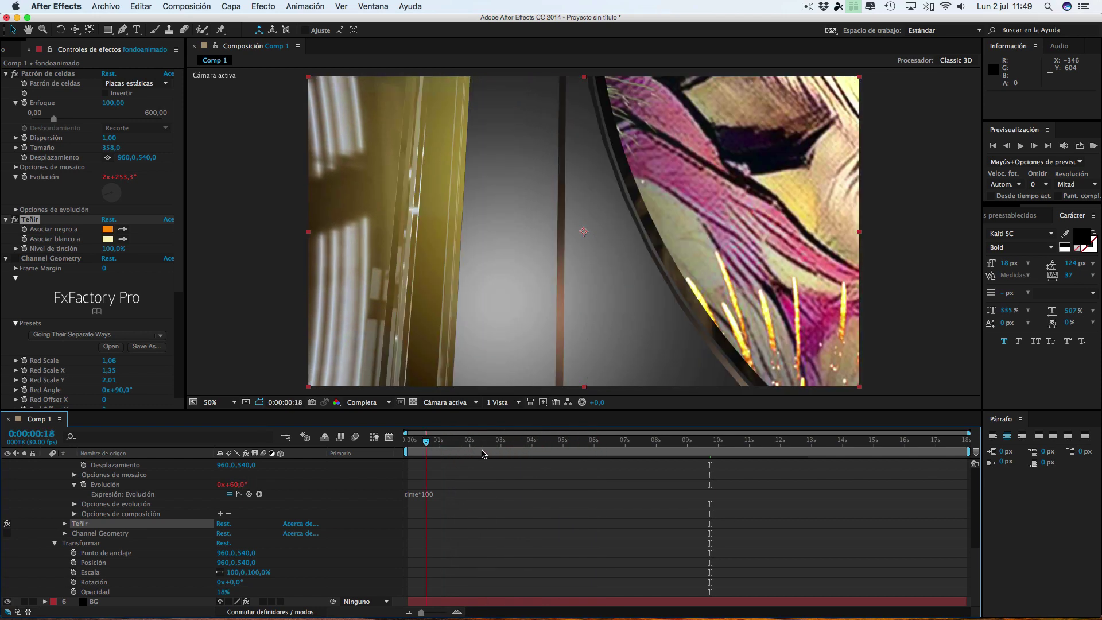
key("space")
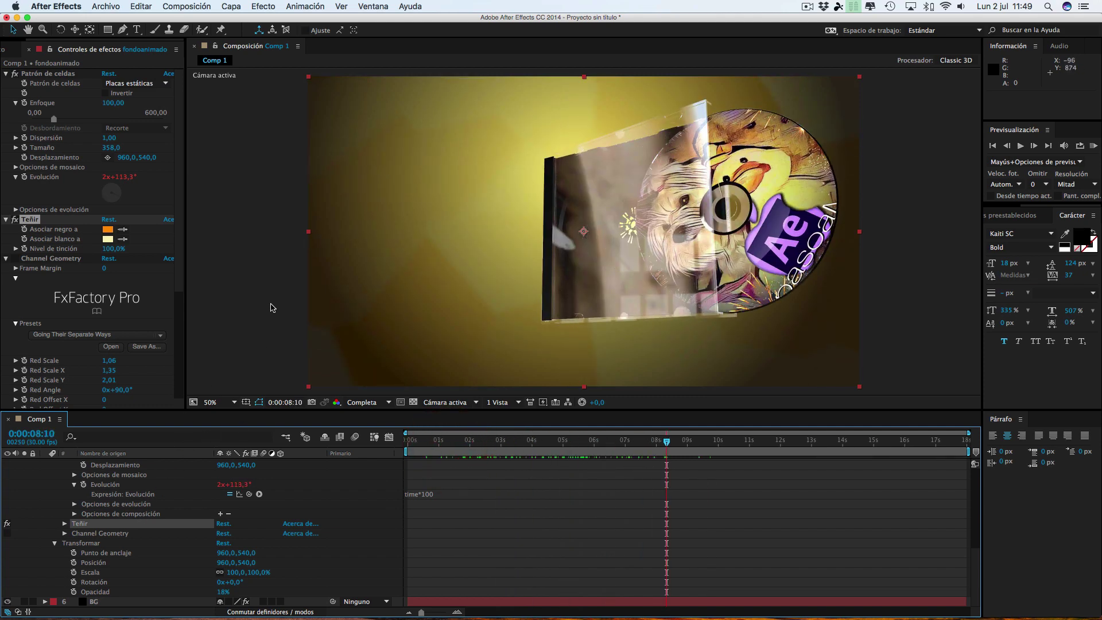
left_click(106, 601)
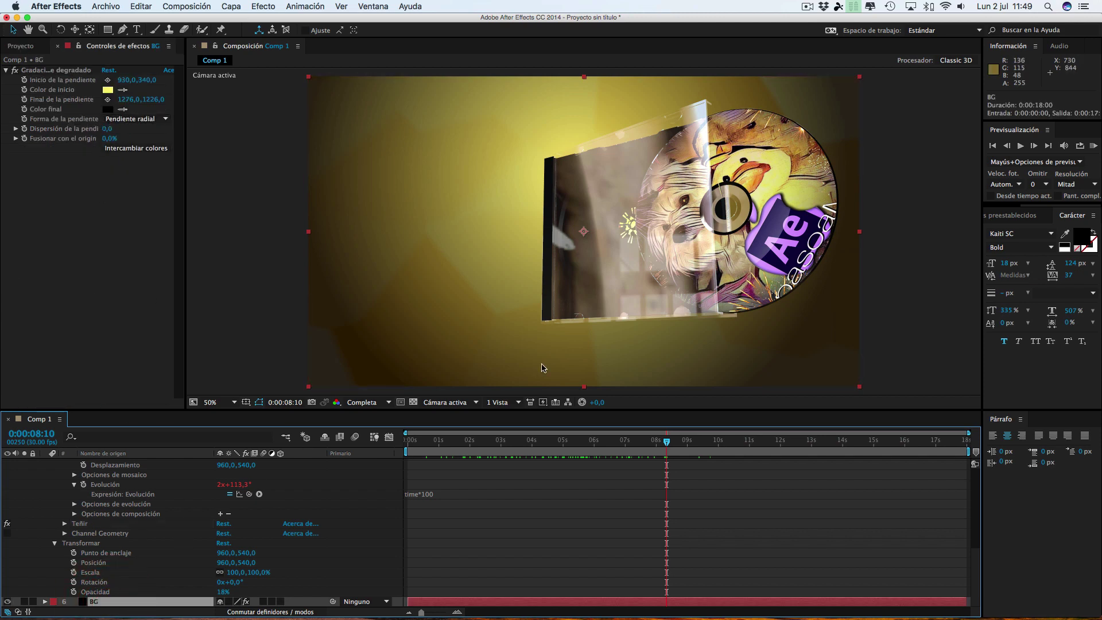
left_click_drag(664, 442, 642, 442)
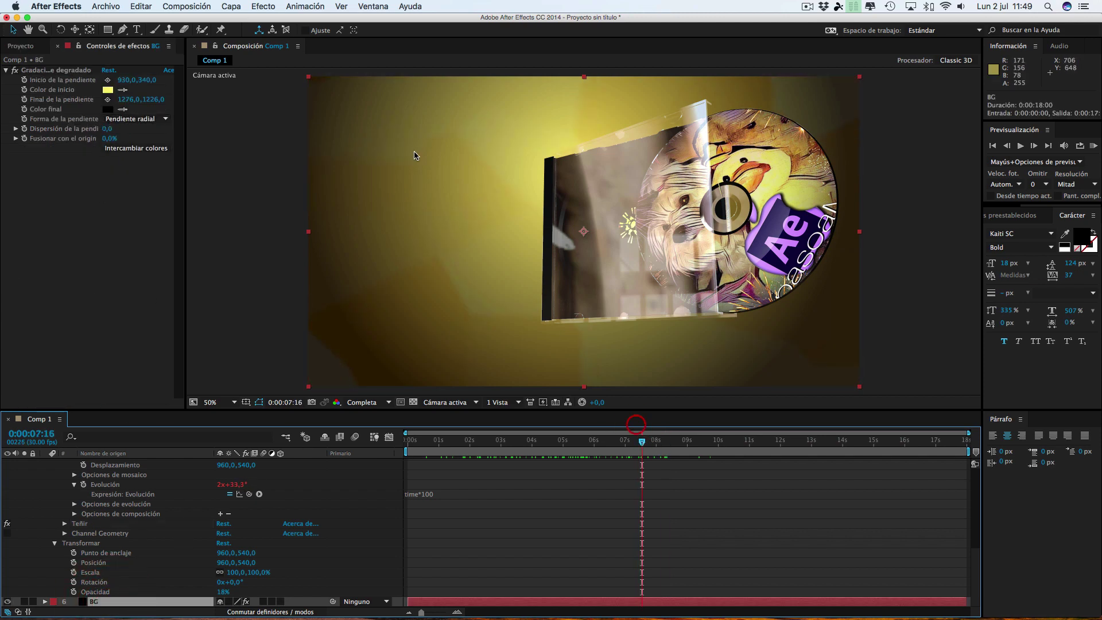
left_click(232, 6)
Create a black solid named 'viñeta', move it above Cámara 1, and add a full-frame elliptical mask
mouse_move(247, 20)
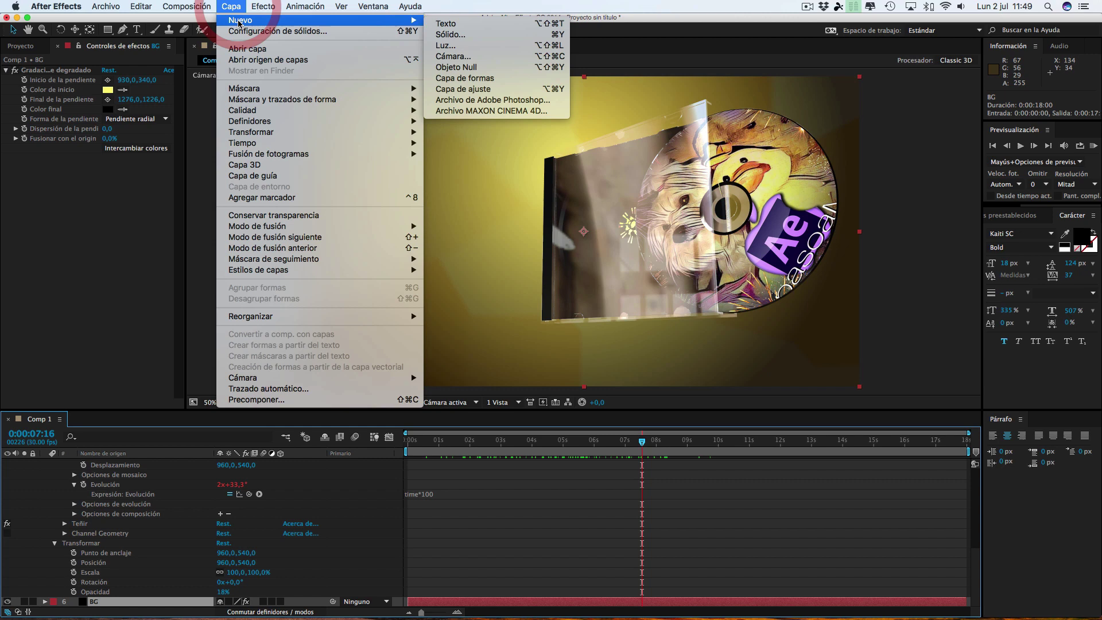
left_click(454, 36)
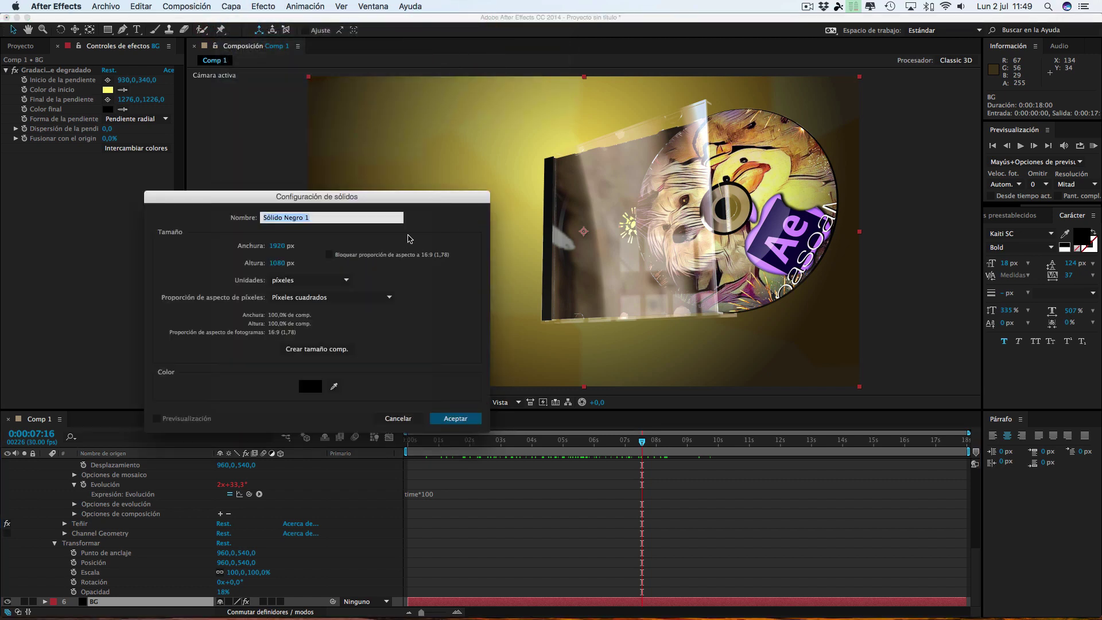
type("viñeta")
left_click(473, 422)
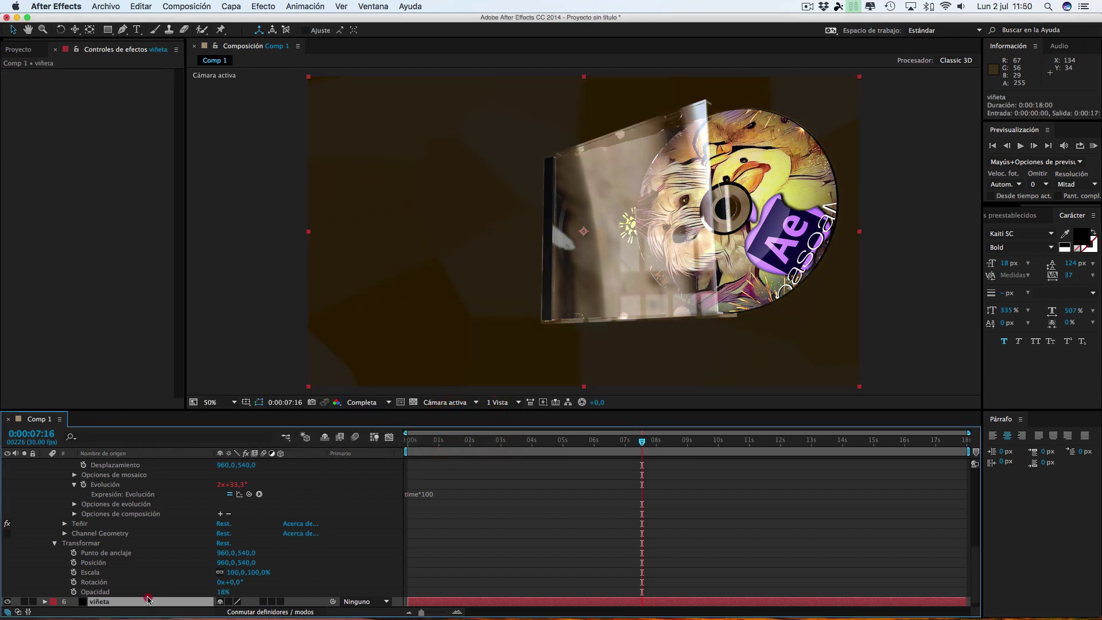
scroll(150, 460, "up", 7)
left_click_drag(148, 460, 146, 459)
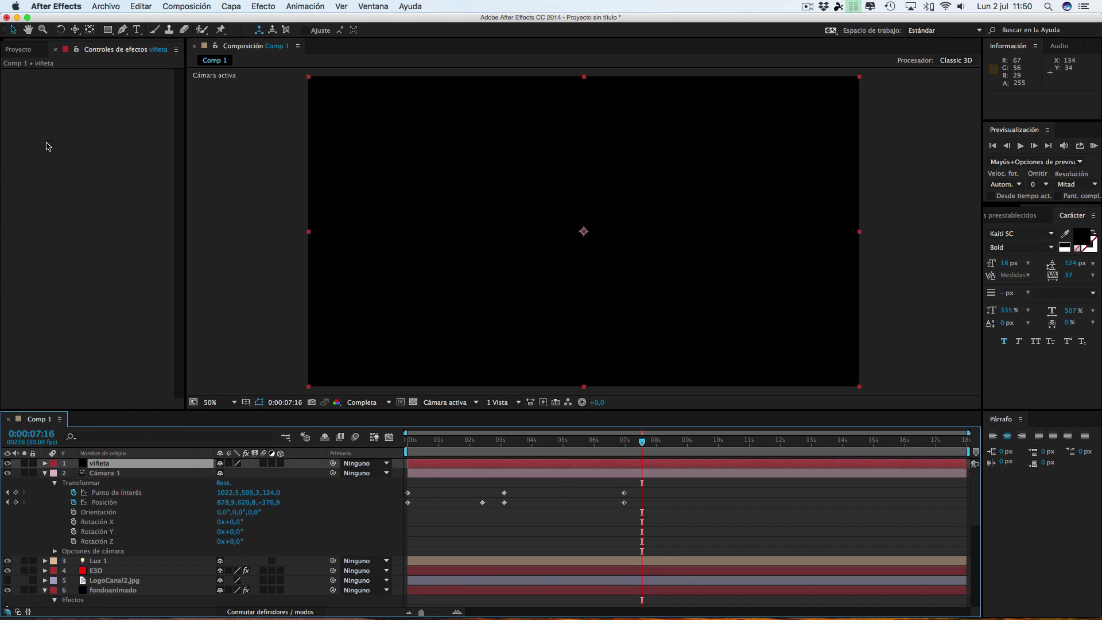
left_click_drag(110, 29, 157, 60)
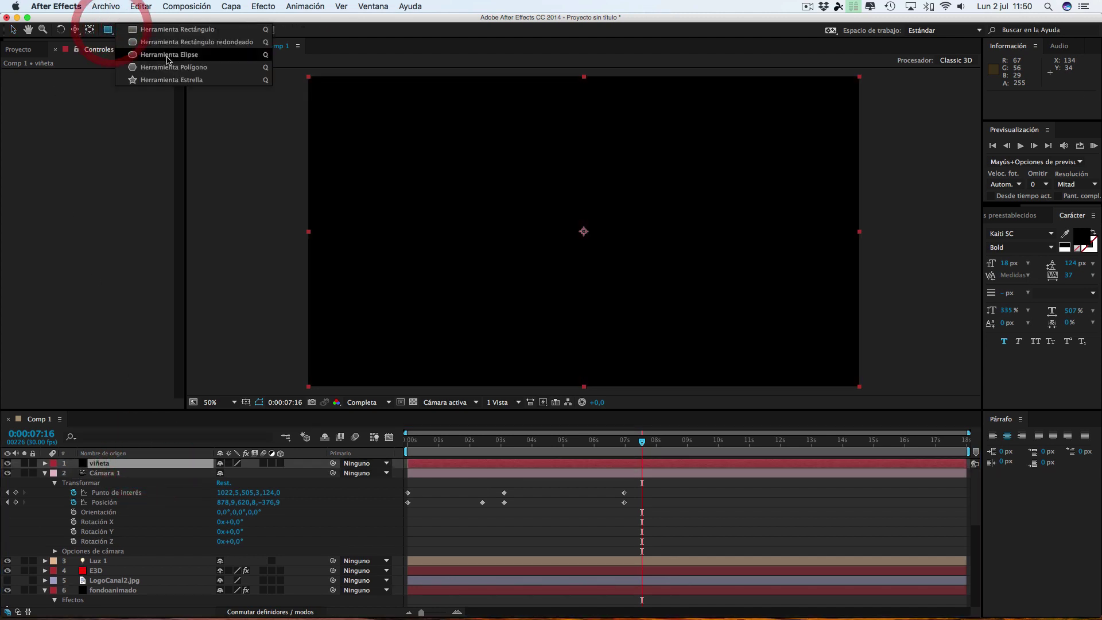
double_click(108, 30)
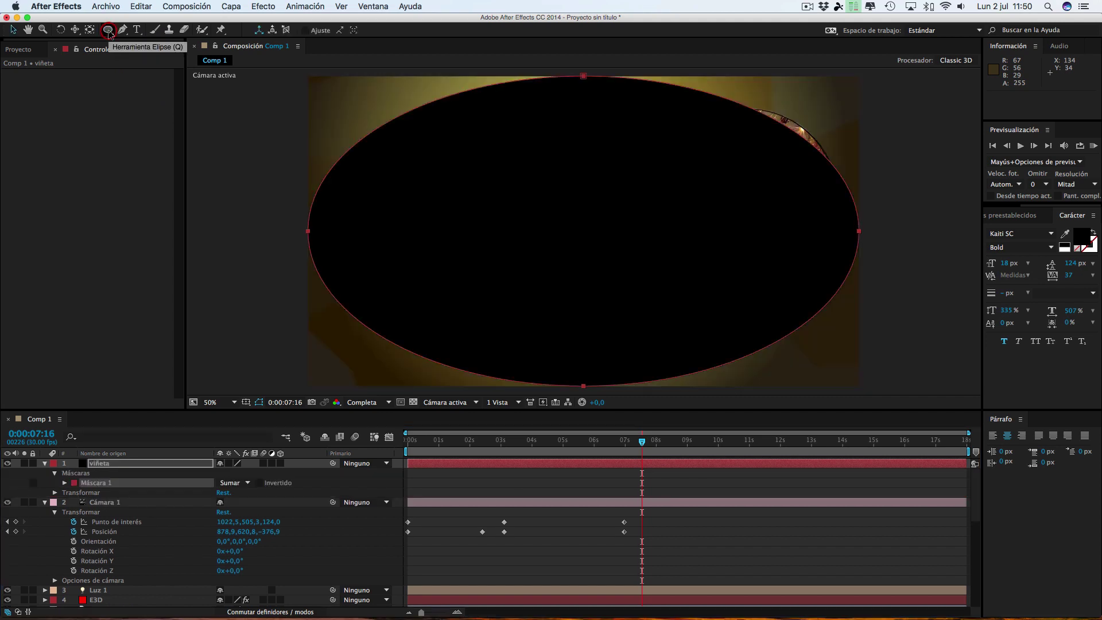
Feather the viñeta mask heavily, expand it to 123 px, and invert it
left_click(65, 482)
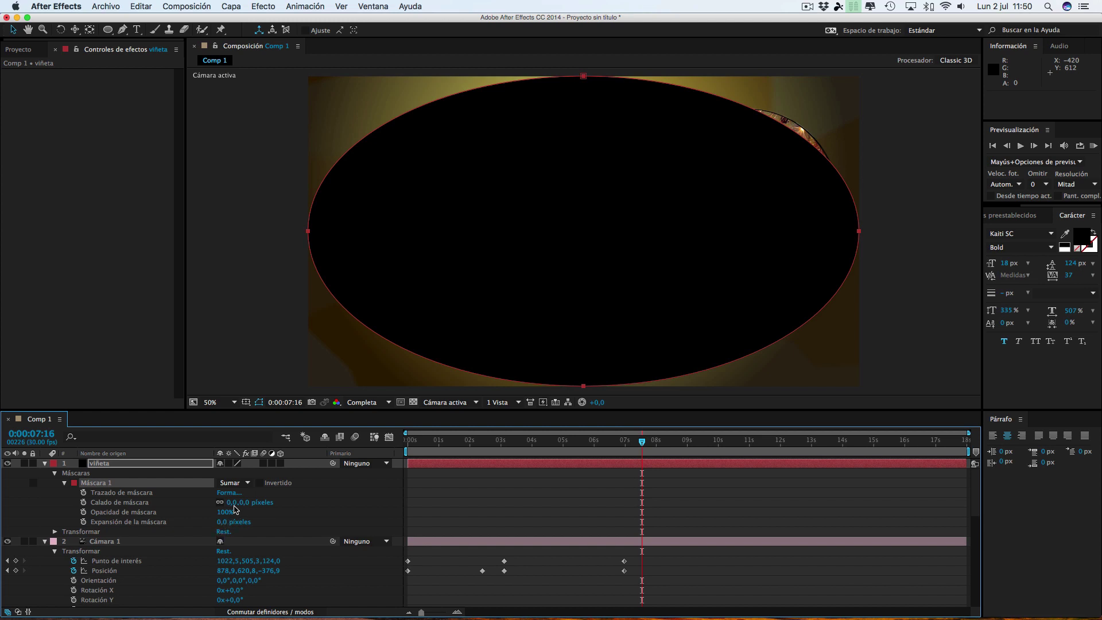
left_click_drag(232, 503, 386, 503)
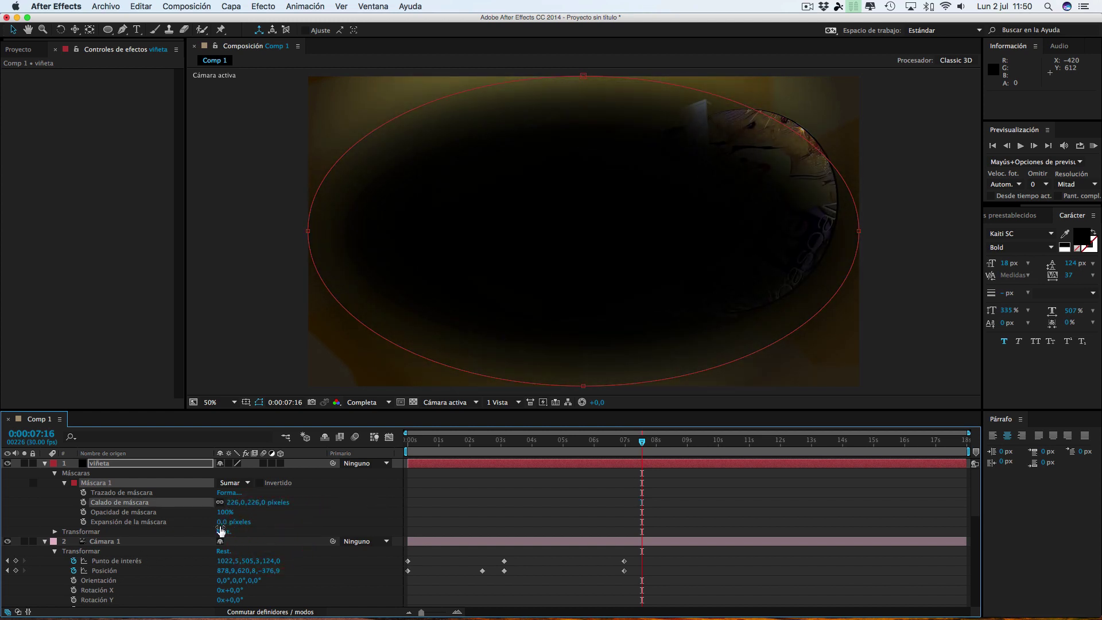
left_click_drag(221, 524, 310, 523)
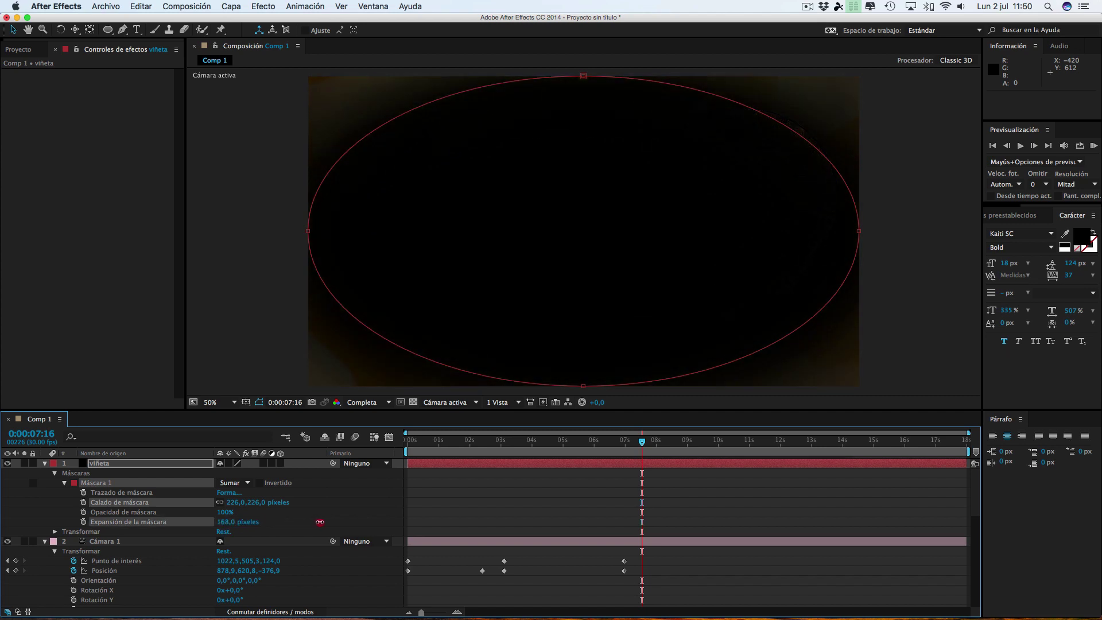
left_click(259, 483)
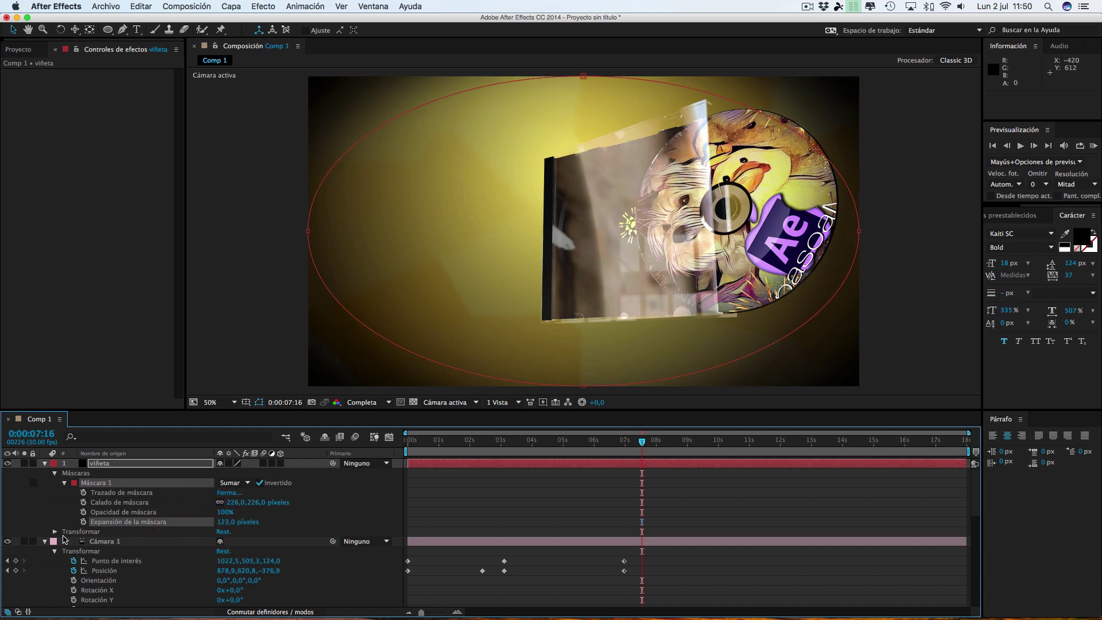
Set the viñeta layer opacity to 75% and raise the mask feather to 393 px
left_click(55, 531)
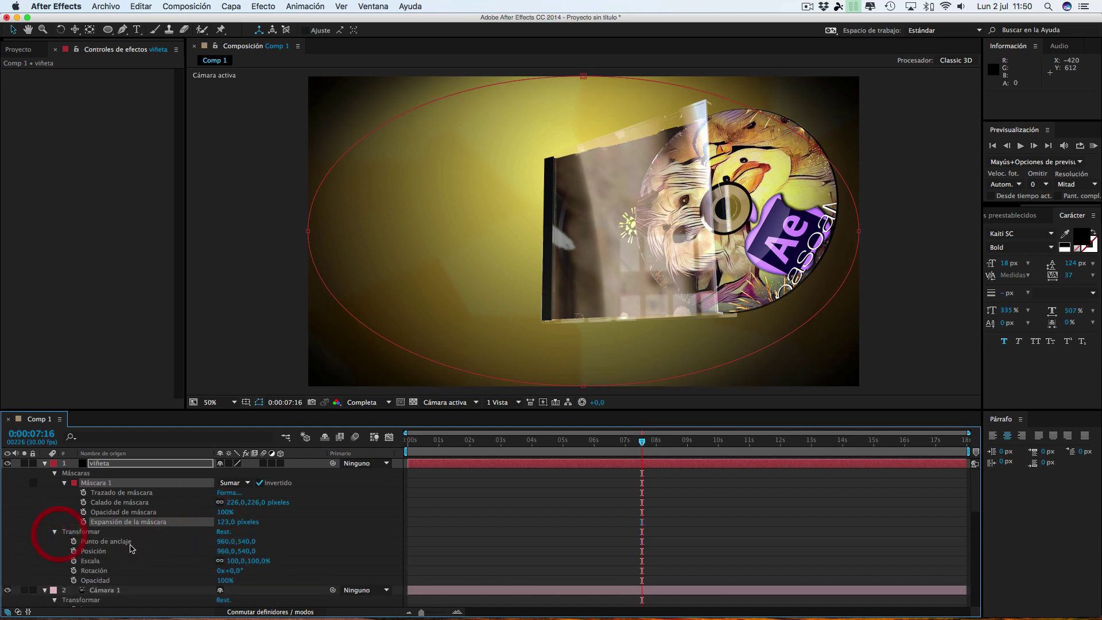
left_click_drag(224, 583, 208, 580)
left_click(209, 576)
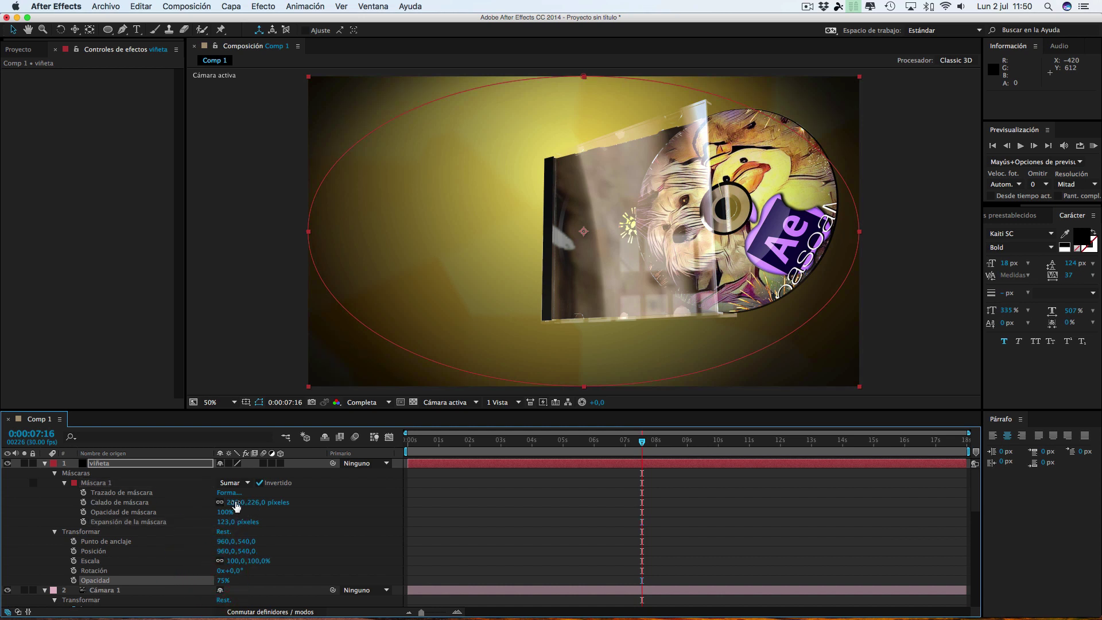
left_click_drag(236, 504, 330, 499)
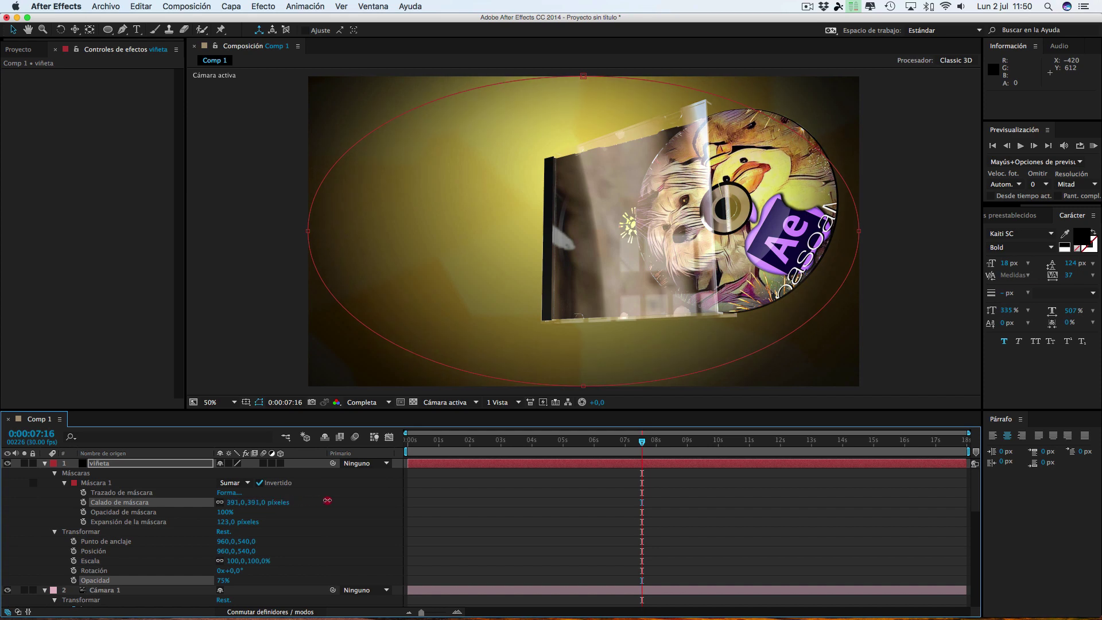
left_click(480, 504)
mouse_move(615, 442)
left_mouse_down()
mouse_move(529, 445)
mouse_move(656, 447)
mouse_move(390, 444)
mouse_move(656, 451)
left_mouse_up()
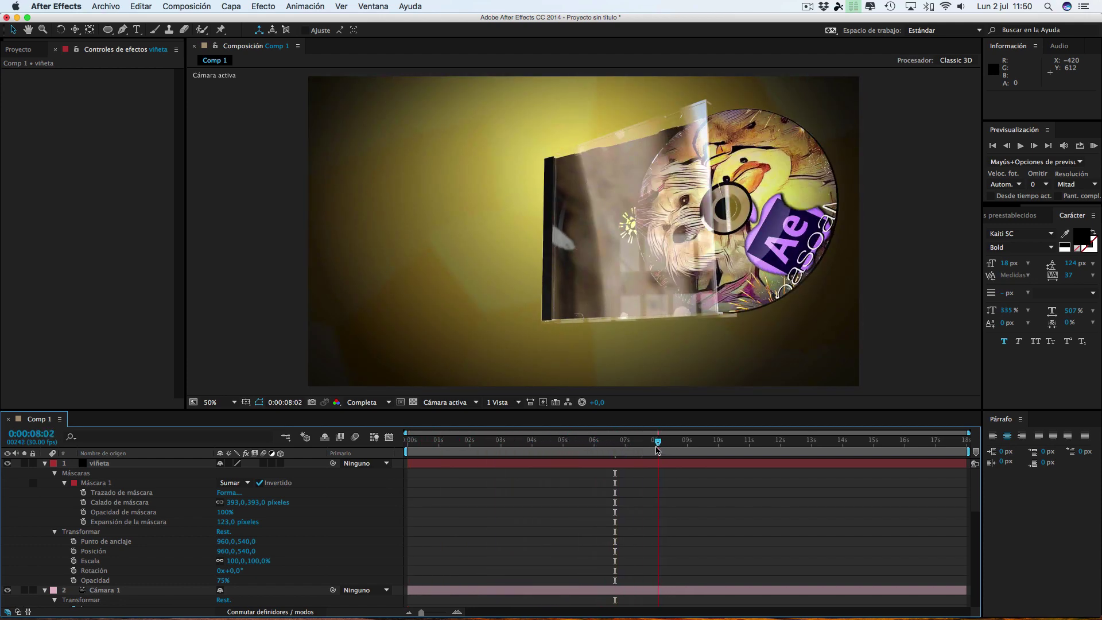
End the work area at about 0:00:09 and scrub through the vignetted CD animation
left_click_drag(691, 452, 691, 447)
mouse_move(969, 452)
left_mouse_down()
mouse_move(449, 448)
mouse_move(637, 450)
left_mouse_up()
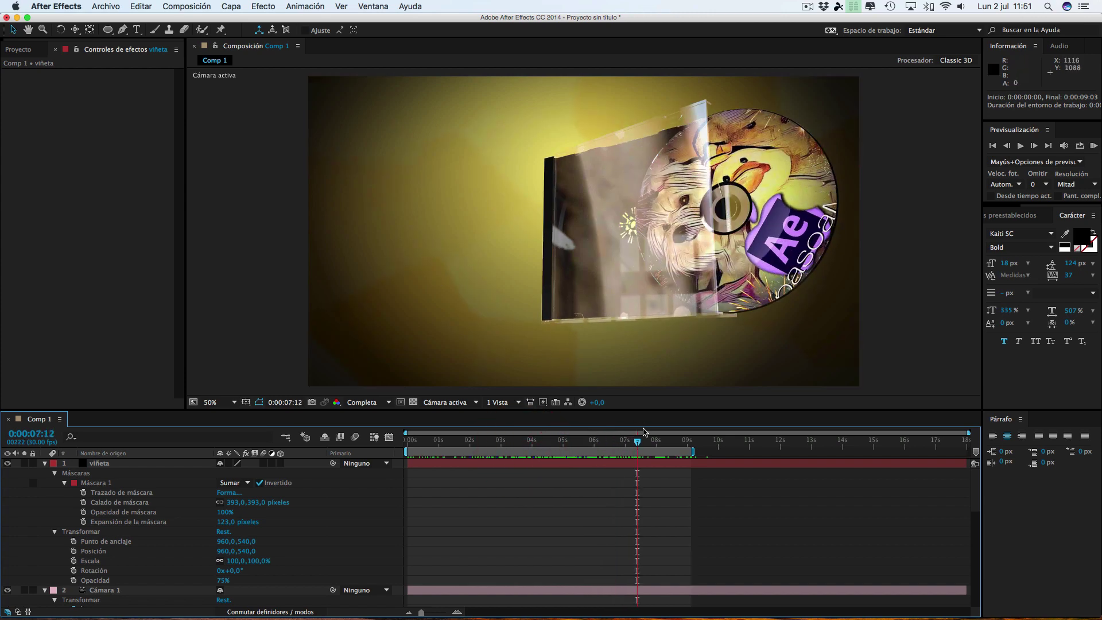
mouse_move(655, 444)
left_mouse_down()
mouse_move(408, 444)
mouse_move(539, 452)
left_mouse_up()
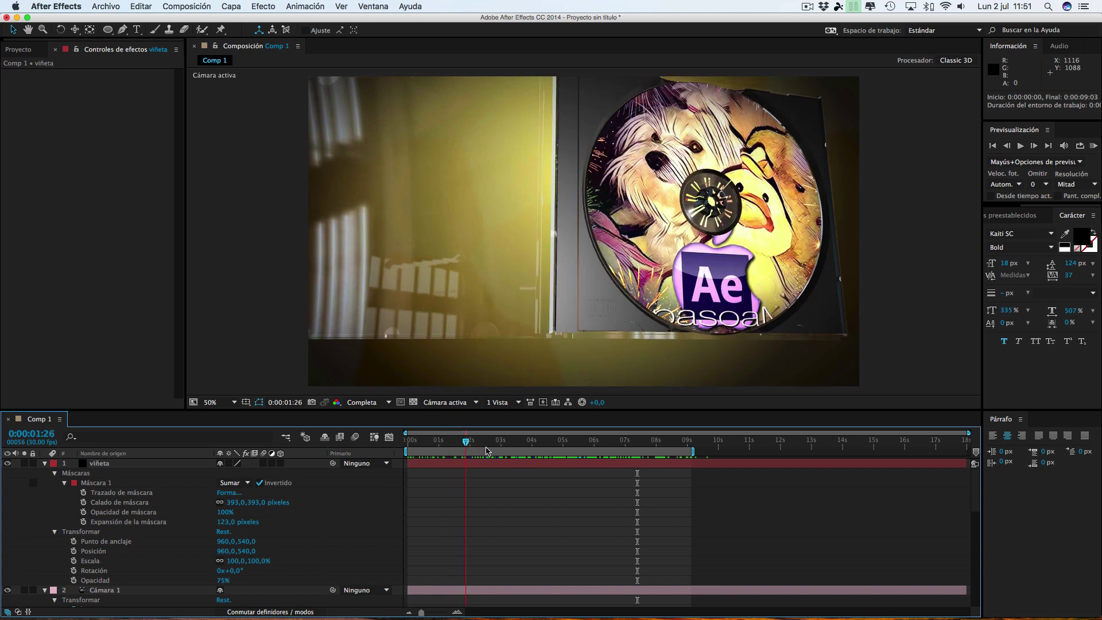
left_click_drag(553, 453, 606, 452)
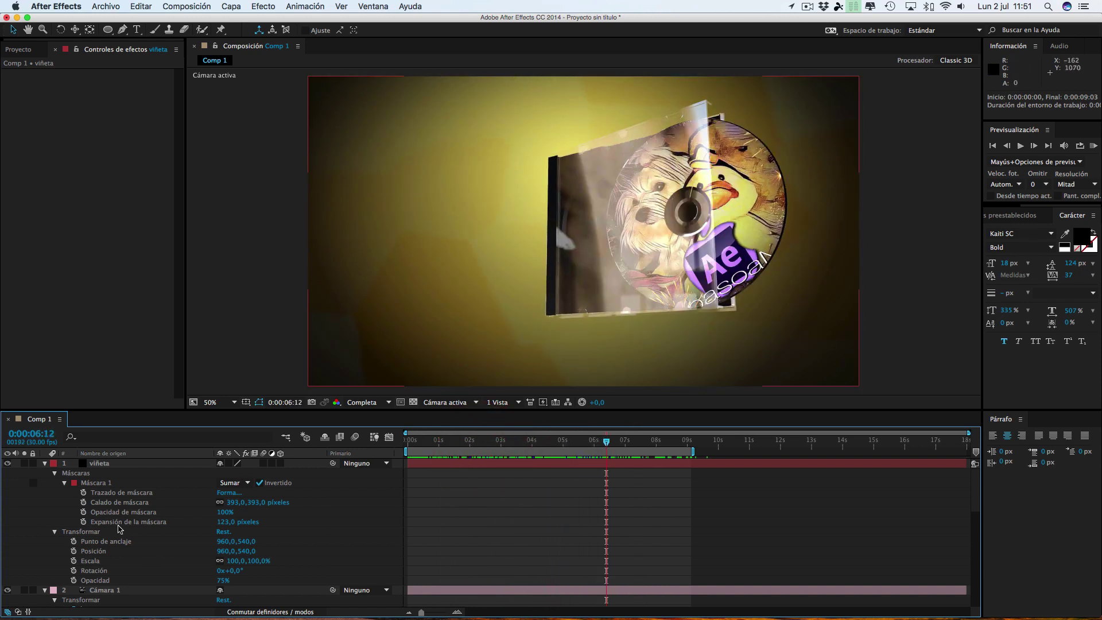
Expand the E3D layer's Element render settings to the Ambient Occlusion group
scroll(118, 525, "down", 1)
scroll(118, 525, "down", 5)
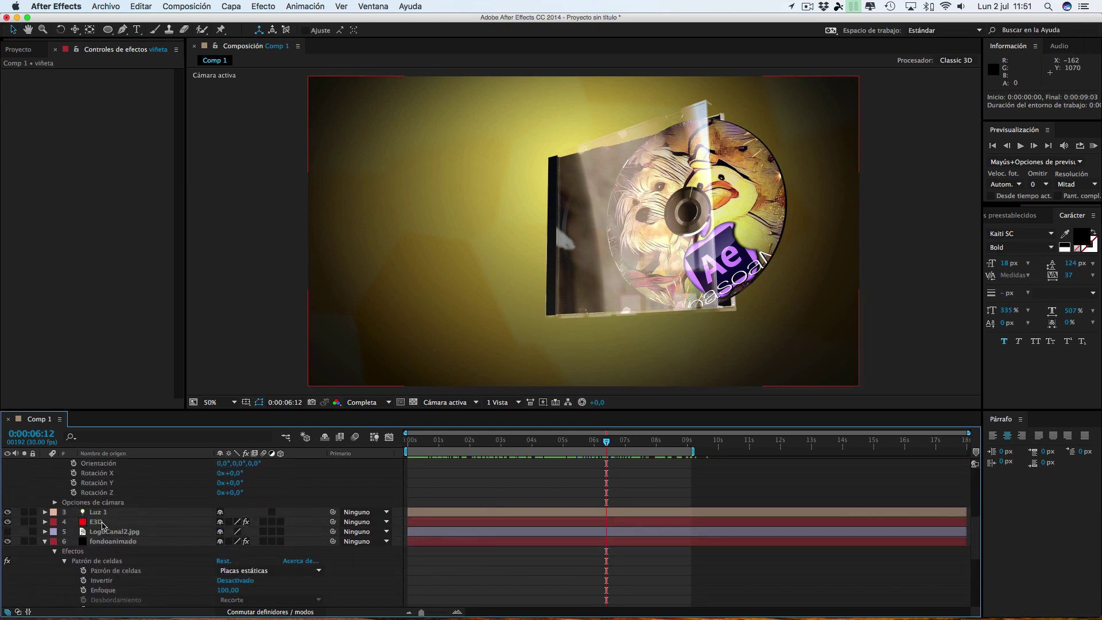
left_click(96, 521)
scroll(175, 194, "down", 15)
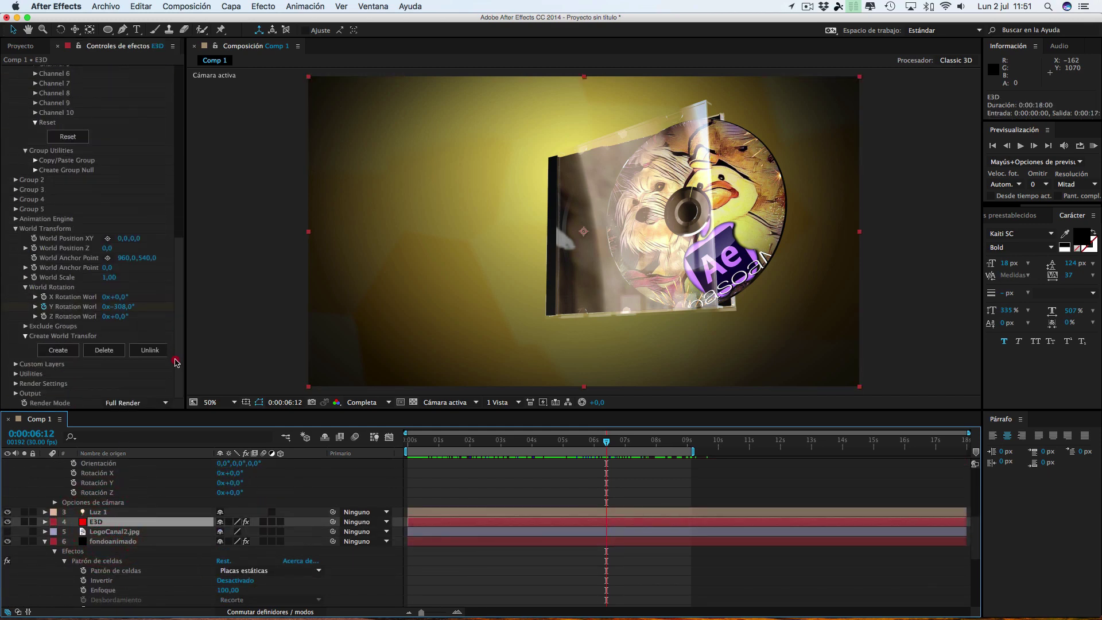
left_click(14, 394)
left_click(16, 383)
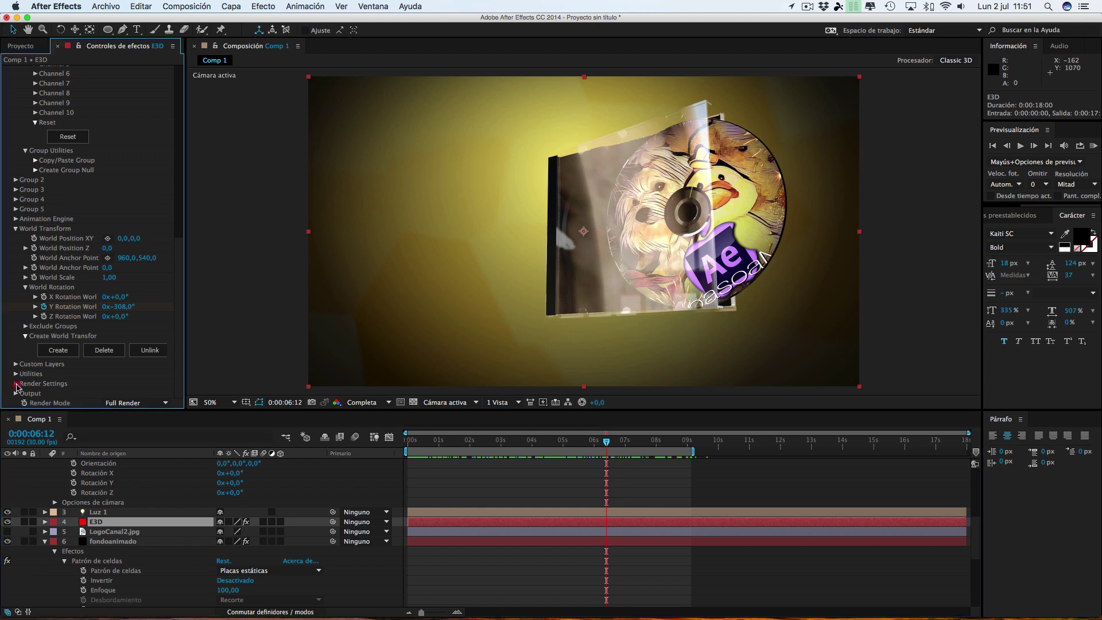
scroll(20, 388, "down", 5)
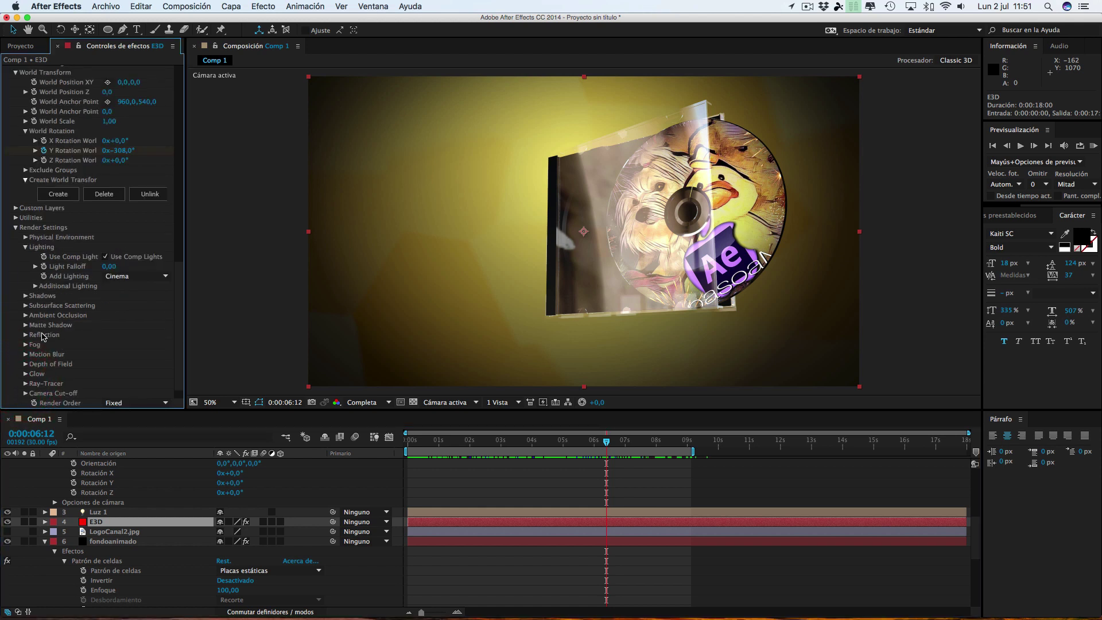
left_click(25, 315)
scroll(34, 318, "down", 2)
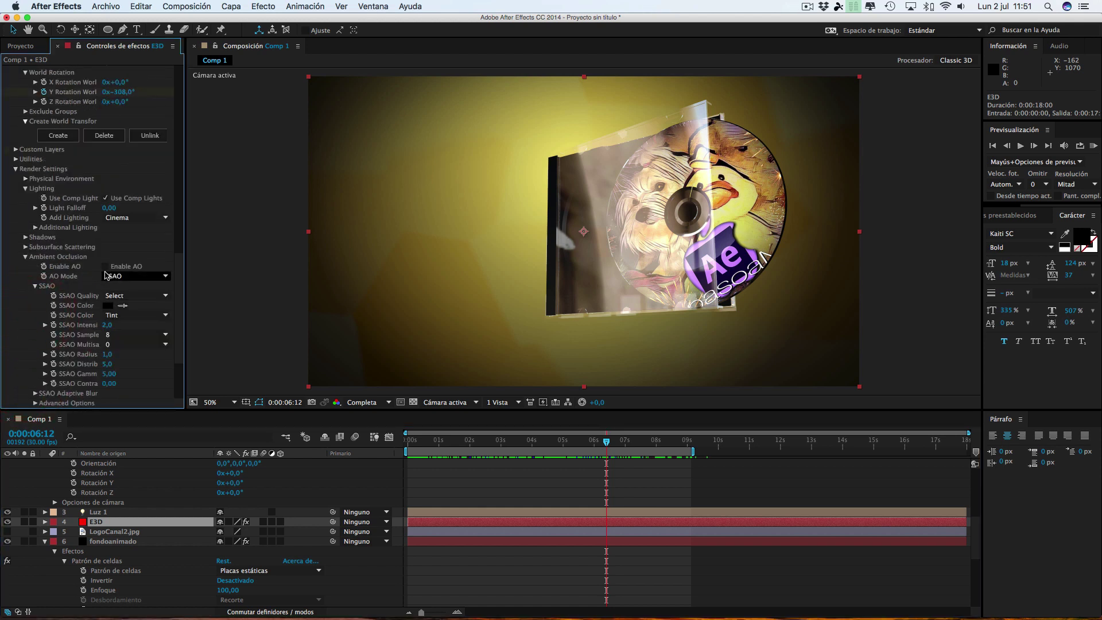
Enable SSAO ambient occlusion at Medium quality with intensity 8 and 16 samples
left_click(107, 266)
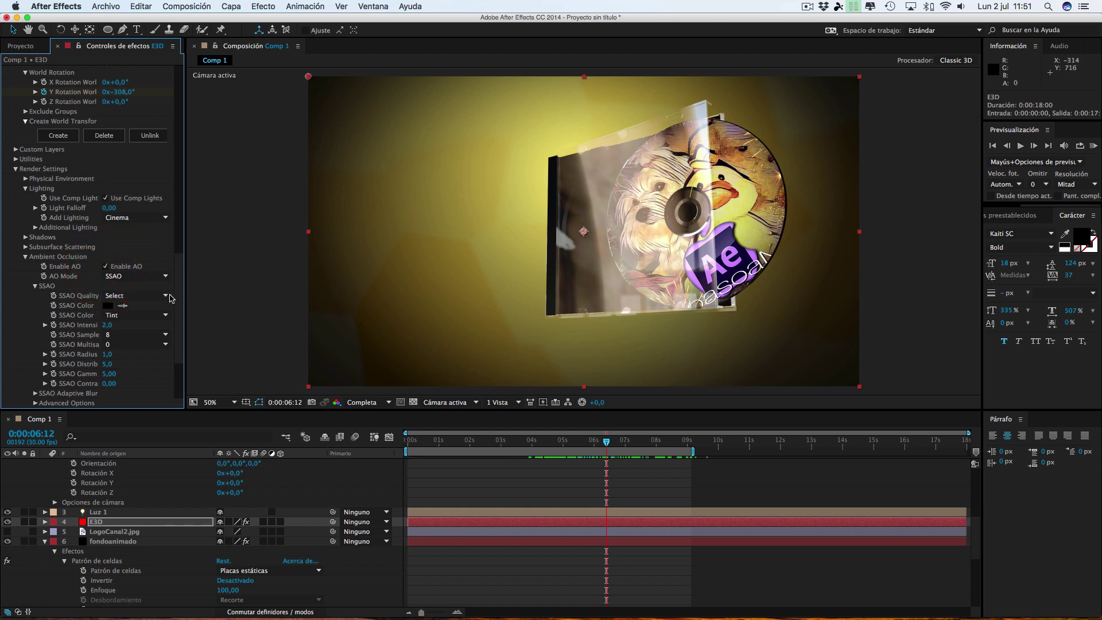
left_click(113, 297)
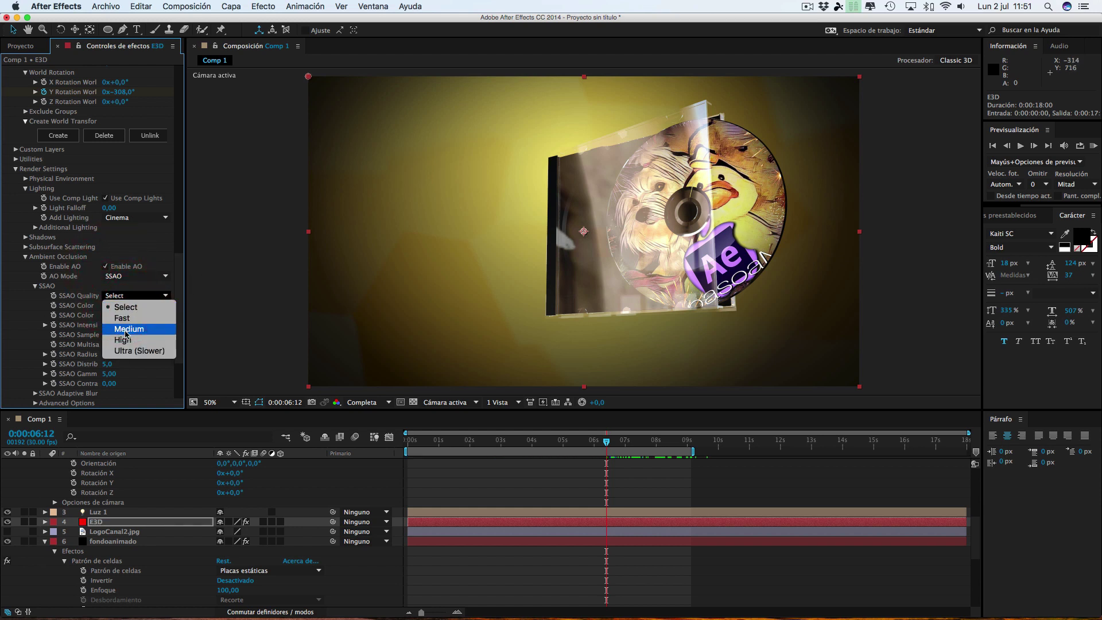
left_click(109, 323)
left_click(107, 325)
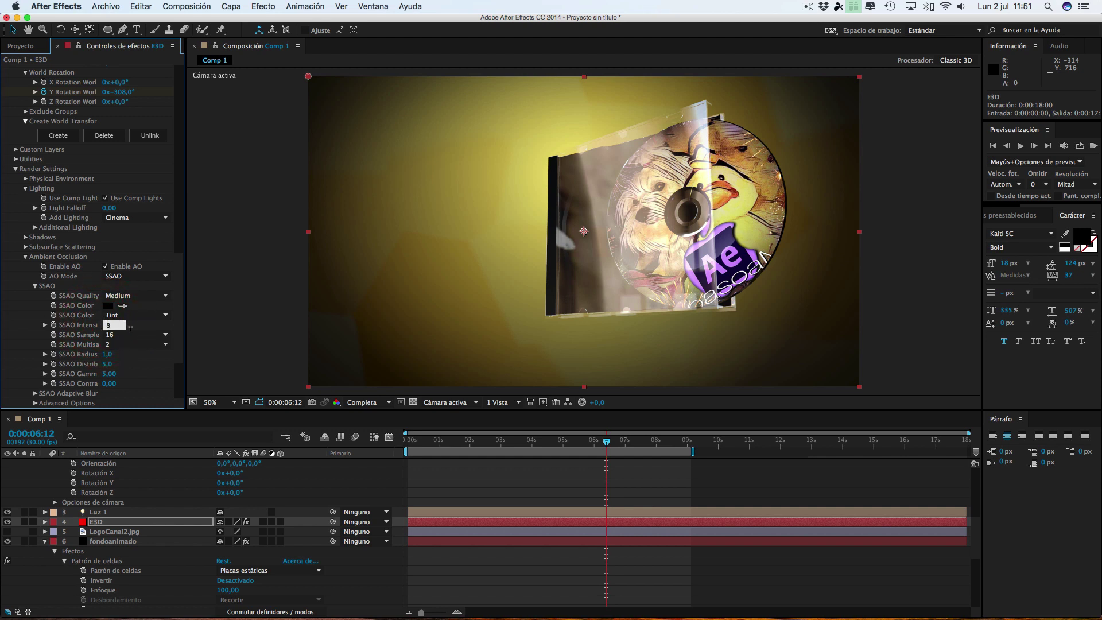
left_click(130, 333)
left_click(148, 333)
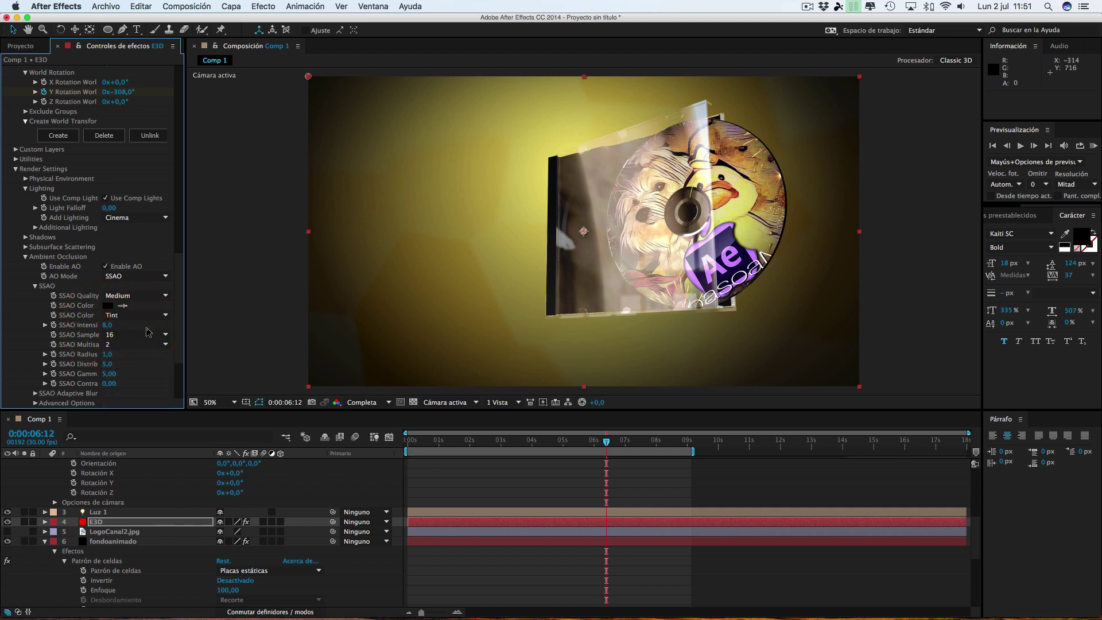
left_click(275, 329)
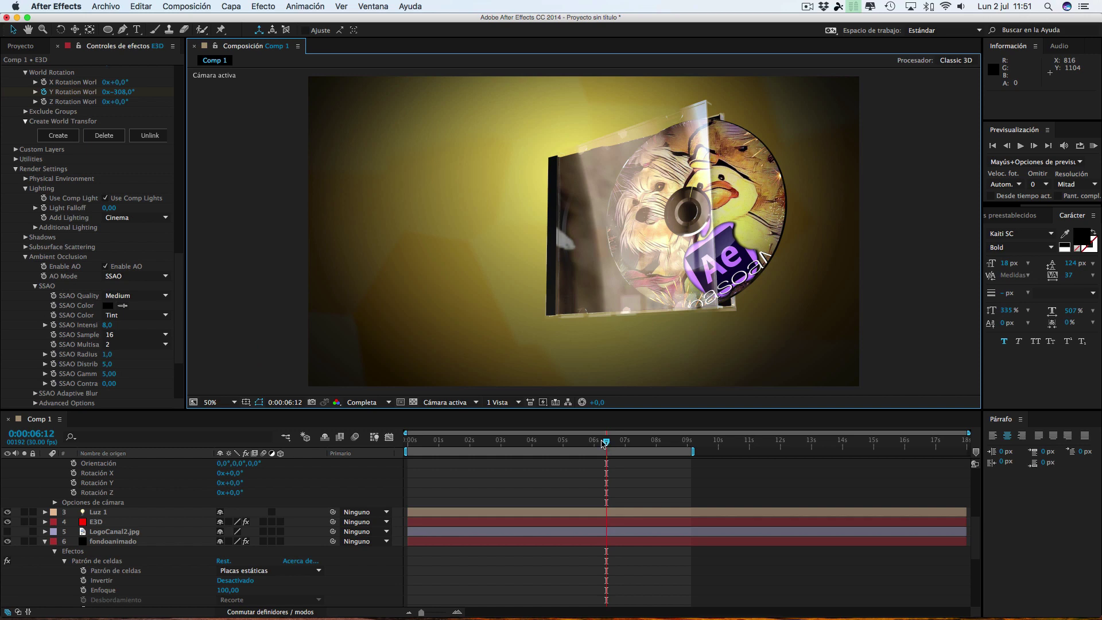
Enable motion blur on the E3D layer and on the composition
mouse_move(623, 443)
left_mouse_down()
mouse_move(641, 443)
mouse_move(429, 442)
mouse_move(499, 440)
left_mouse_up()
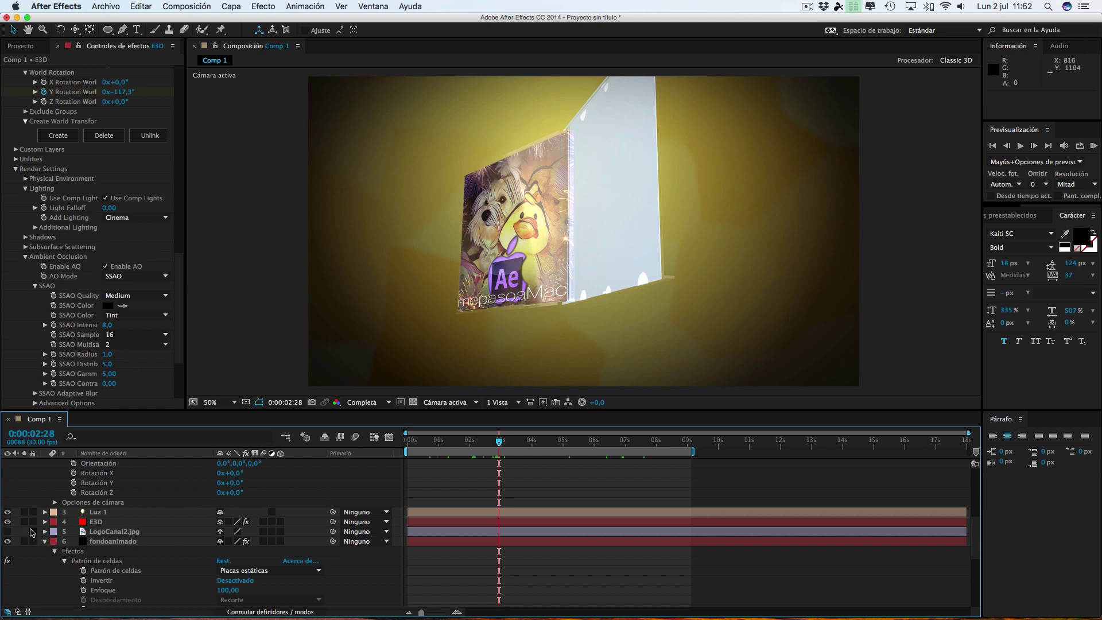
left_click(132, 523)
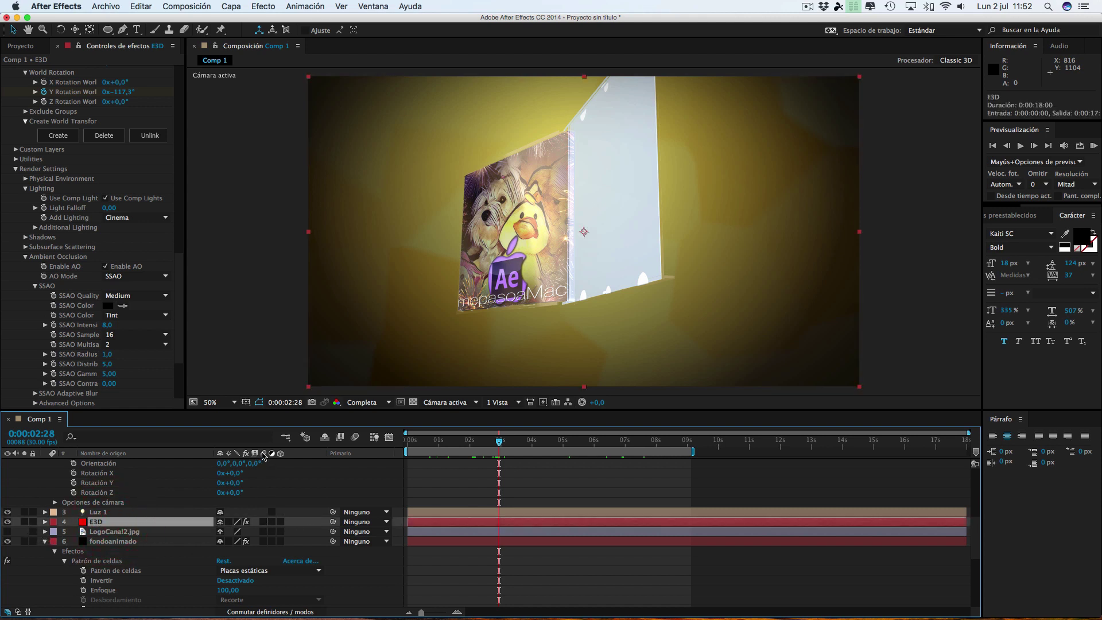
left_click(263, 522)
left_click(355, 437)
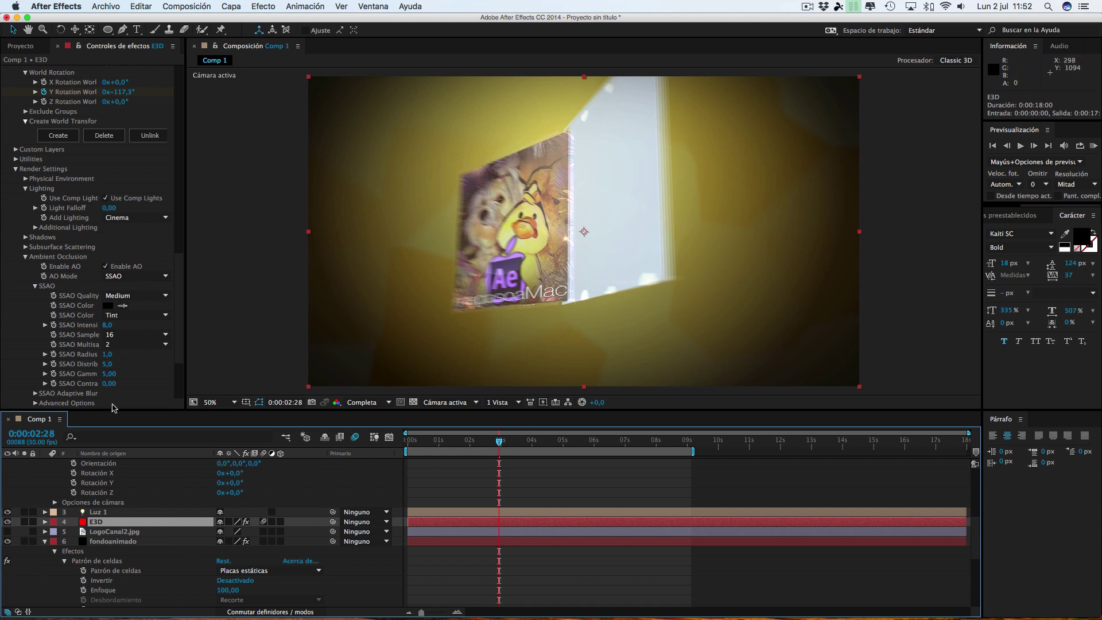
Set Element 3D's Motion Blur Samples to 15
left_click_drag(180, 287, 176, 352)
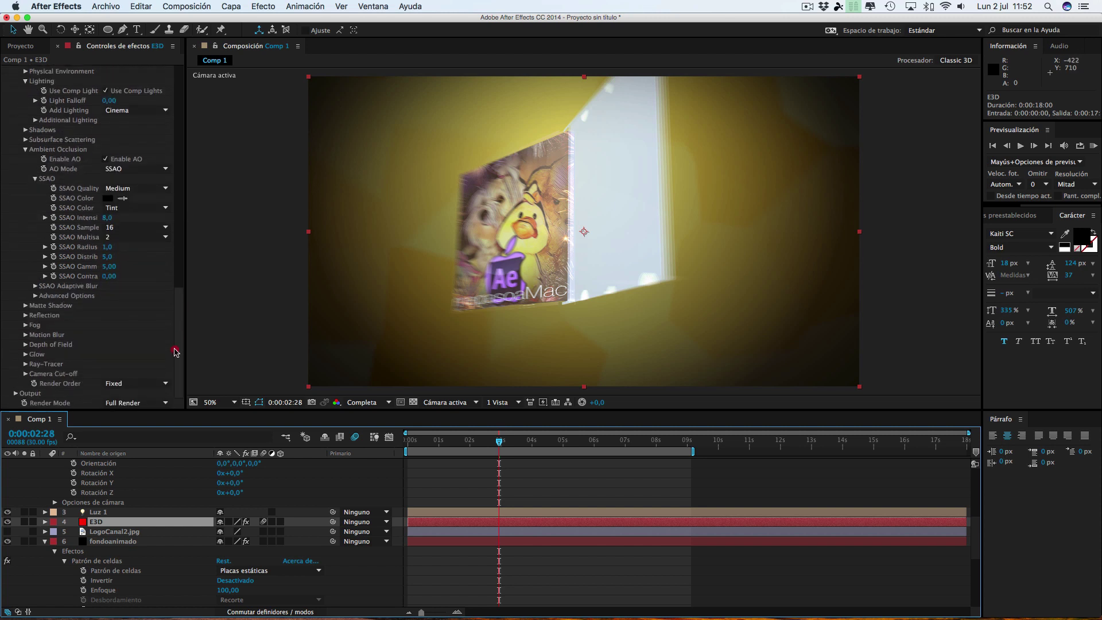
left_click(25, 336)
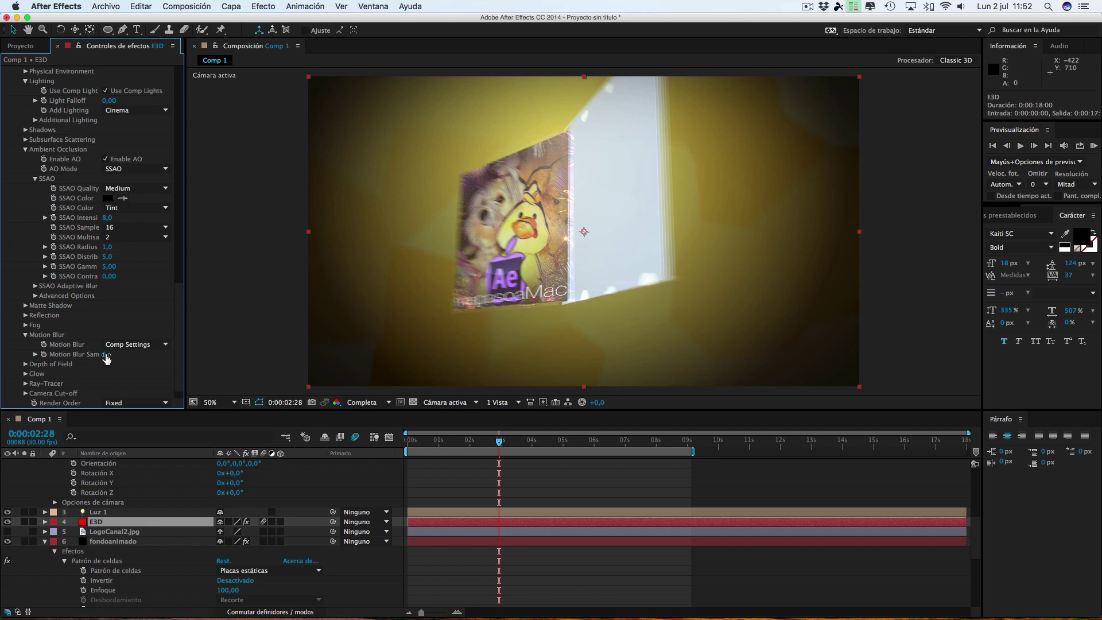
left_click(105, 354)
type("15")
left_click(134, 357)
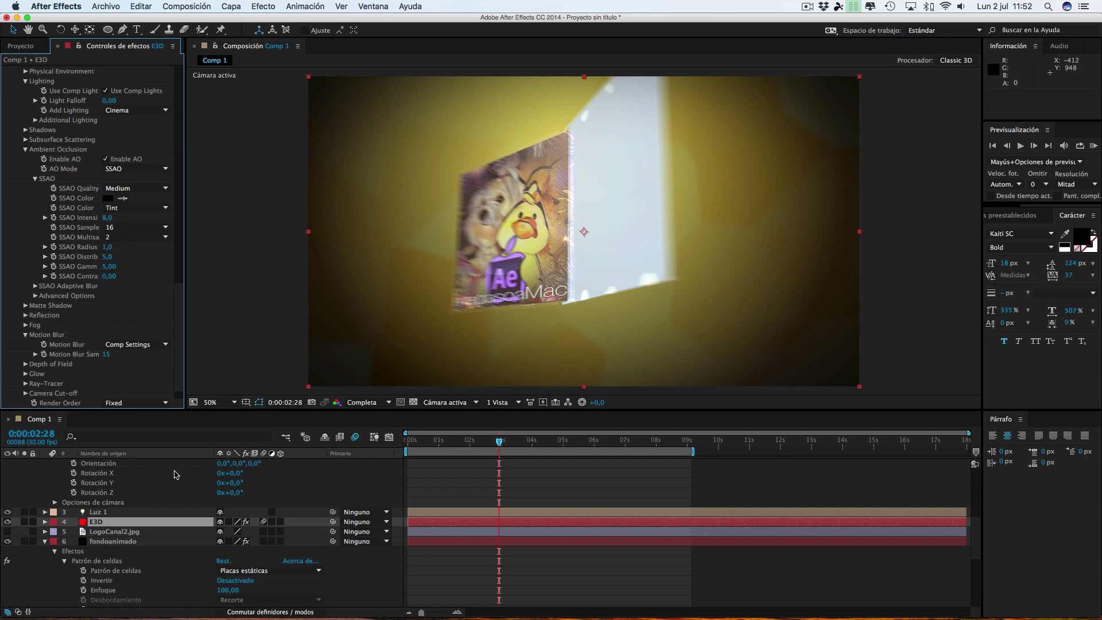
Turn off the composition's motion blur and scrub through the opening seconds
left_click(356, 438)
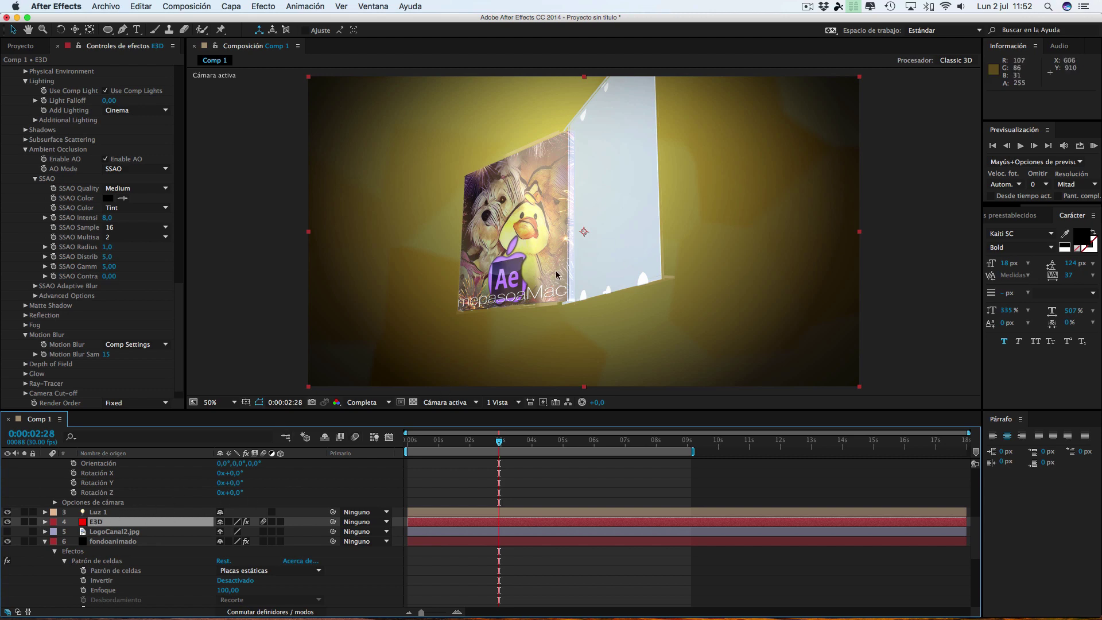
left_click_drag(496, 443, 442, 446)
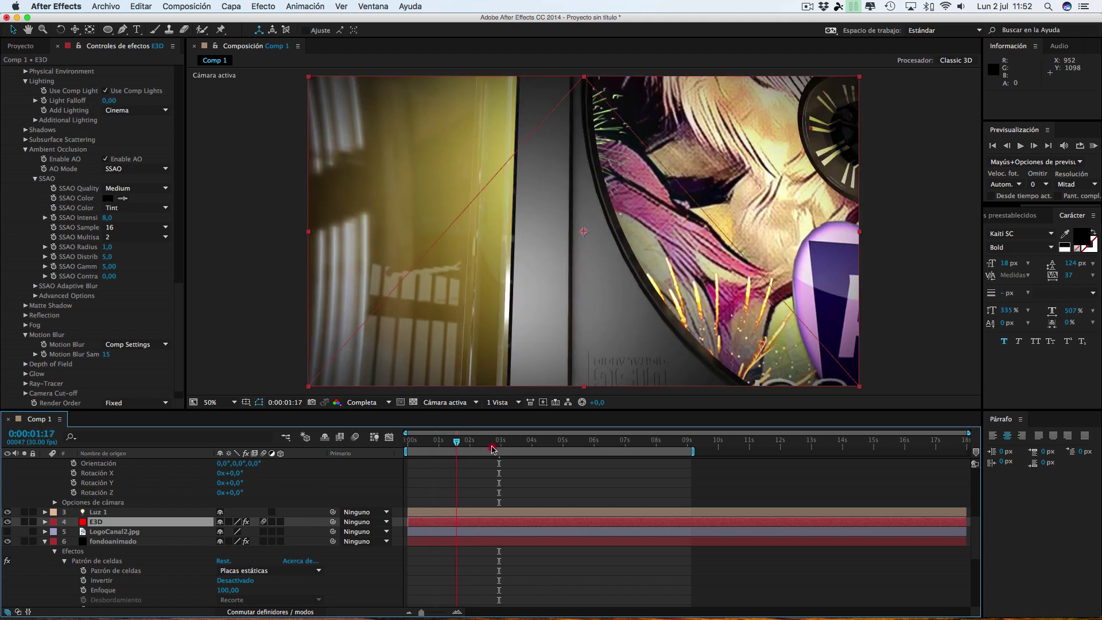
left_click_drag(495, 449, 588, 452)
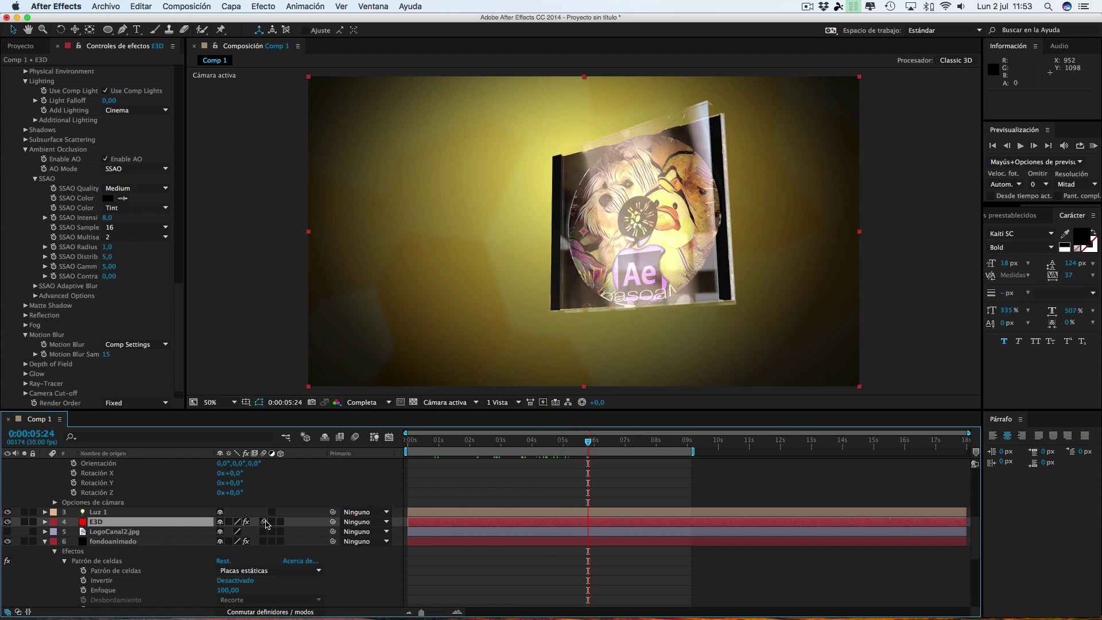
scroll(141, 515, "up", 5)
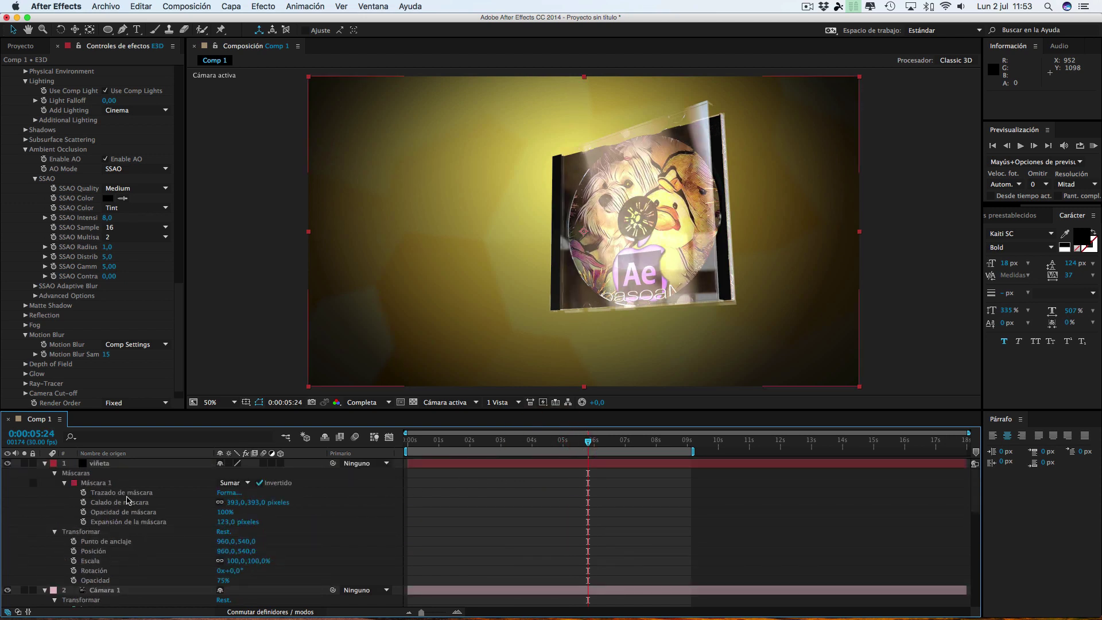
Collapse viñeta, scrub through the camera move, and expand Cámara 1's Camera Options
left_click(45, 465)
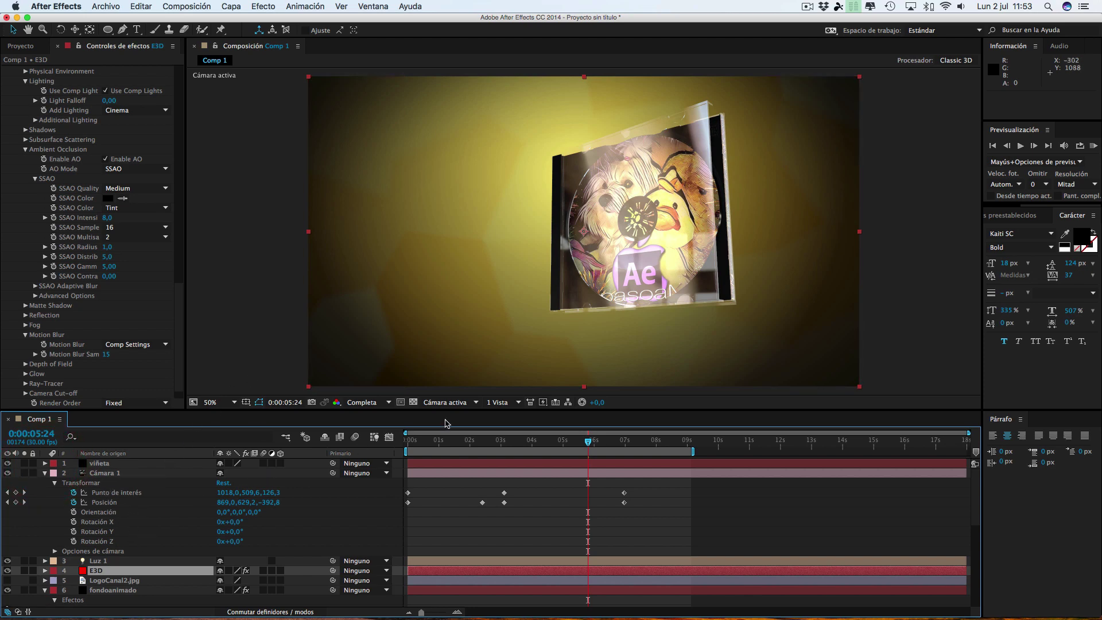
left_click(427, 442)
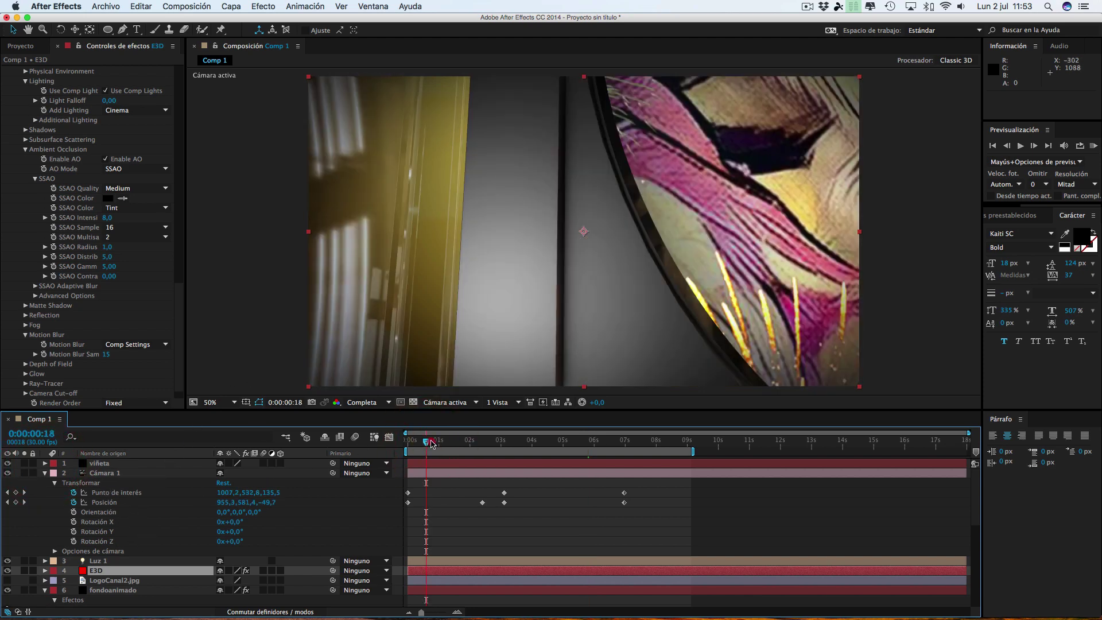
left_click(432, 442)
left_click_drag(433, 443, 441, 443)
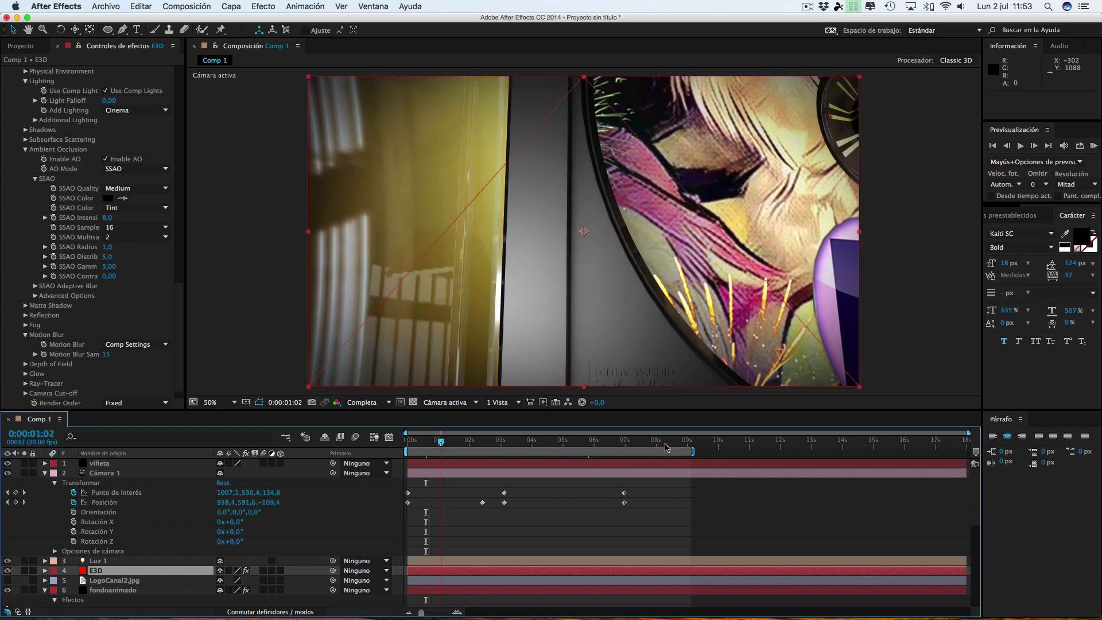
left_click_drag(666, 448, 692, 447)
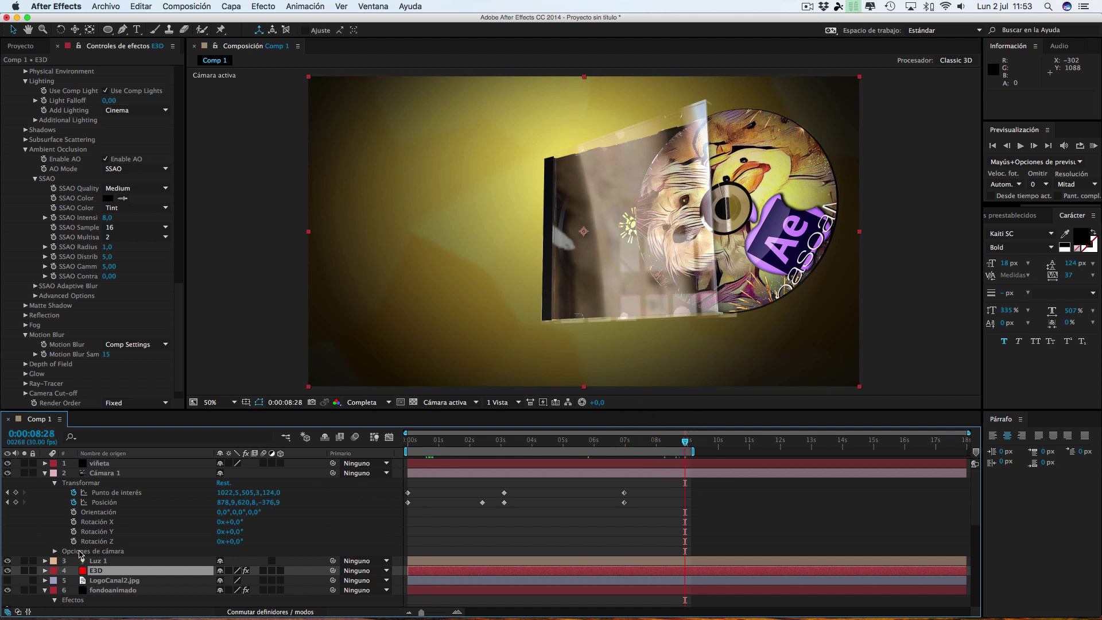
left_click(54, 552)
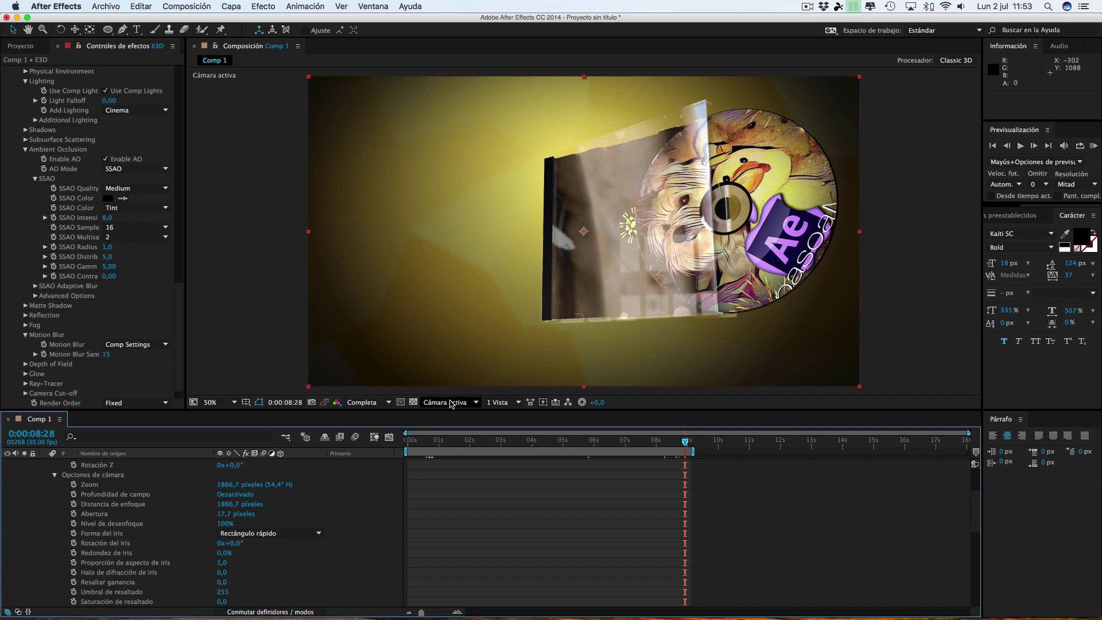
Switch the viewer's 3D view to Top
left_click(497, 402)
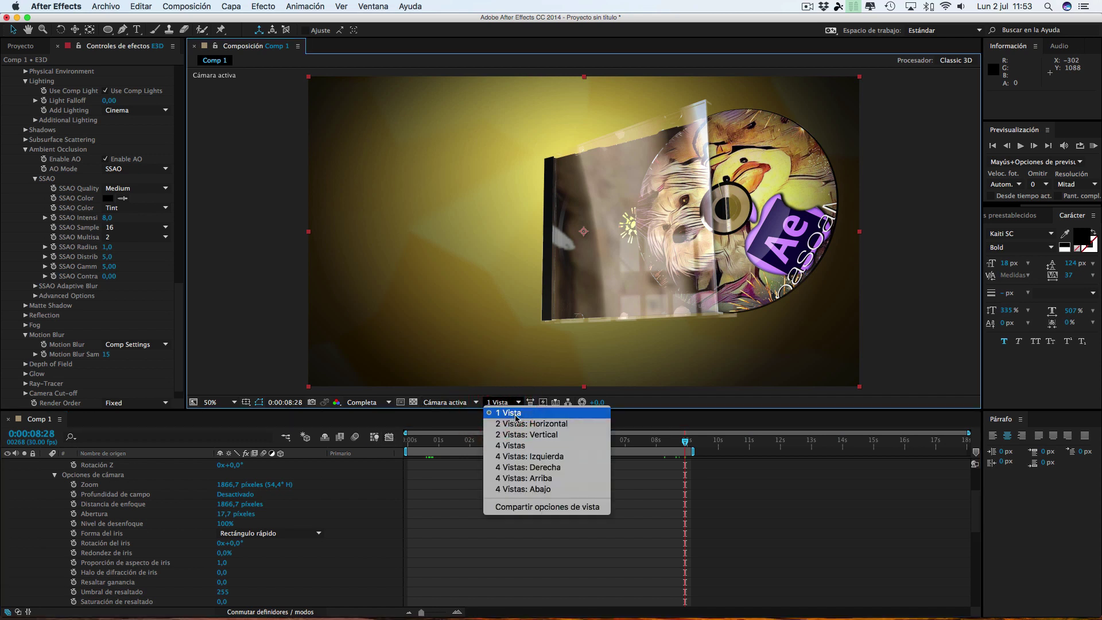
left_click(459, 403)
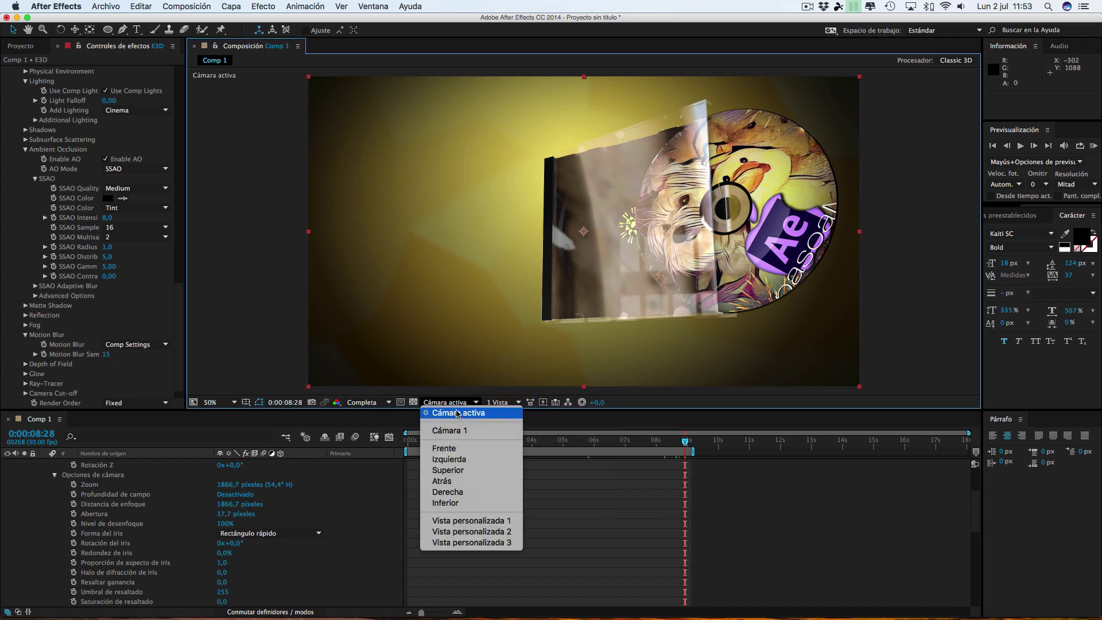
left_click(452, 471)
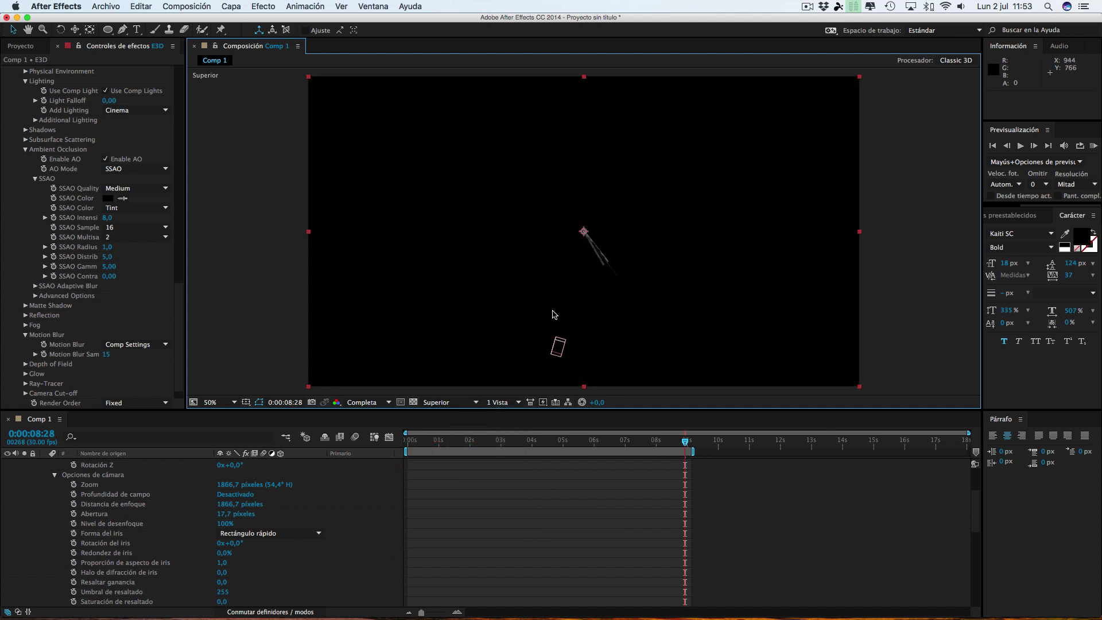
Turn on Cámara 1's depth of field, set focus distance to 345,7 px, and zoom the viewer to 100%
left_click(232, 498)
left_click(233, 497)
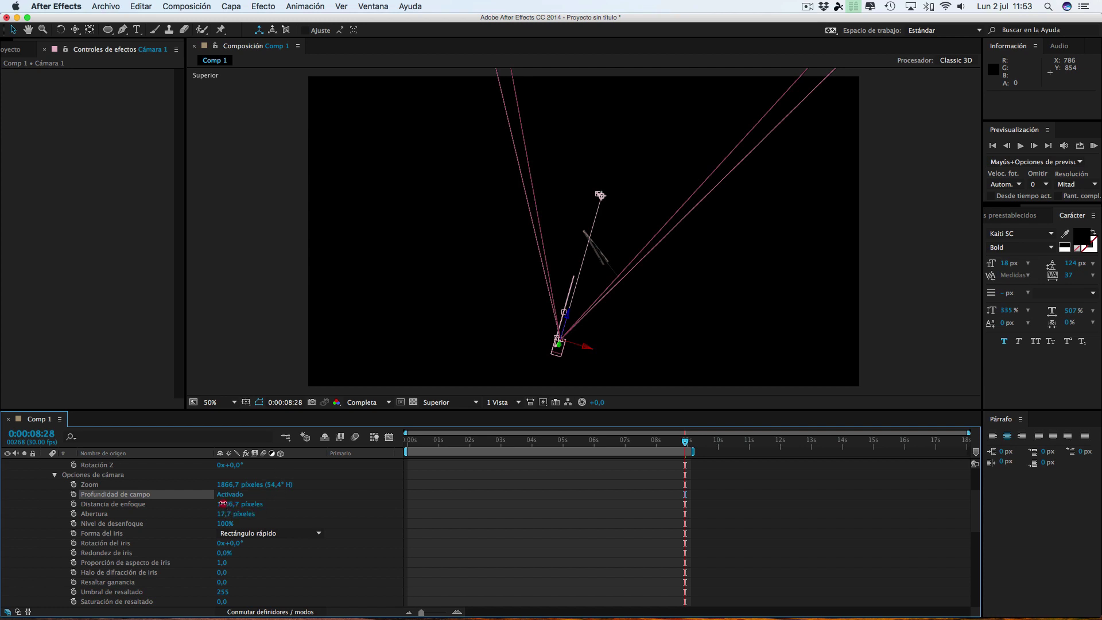
left_click_drag(223, 503, 205, 504)
left_click_drag(40, 507, 92, 507)
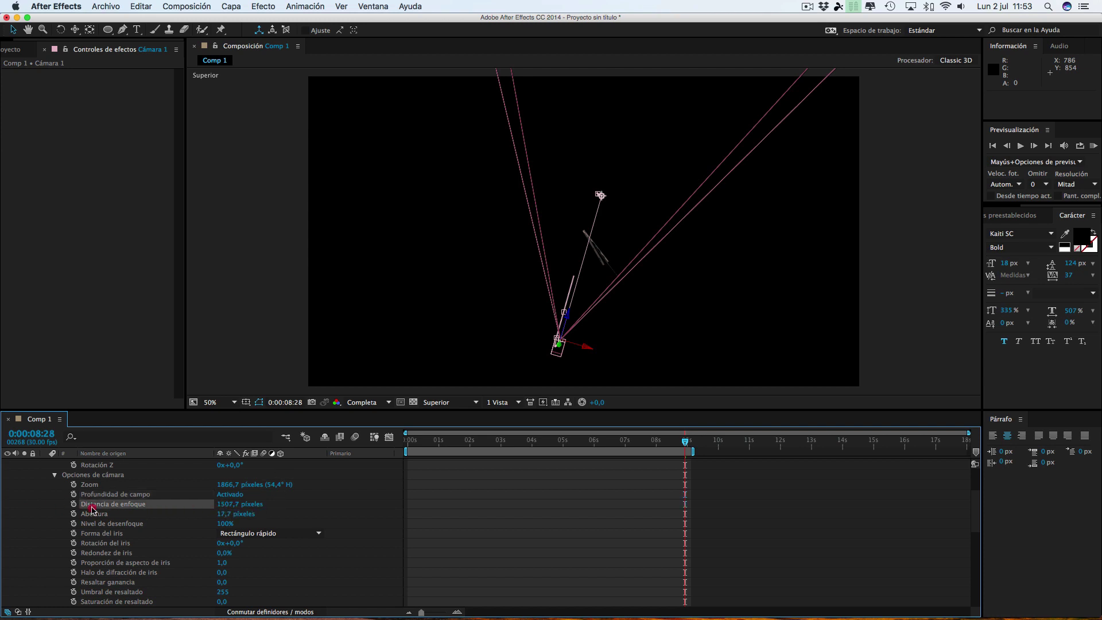
left_click_drag(228, 507, 23, 516)
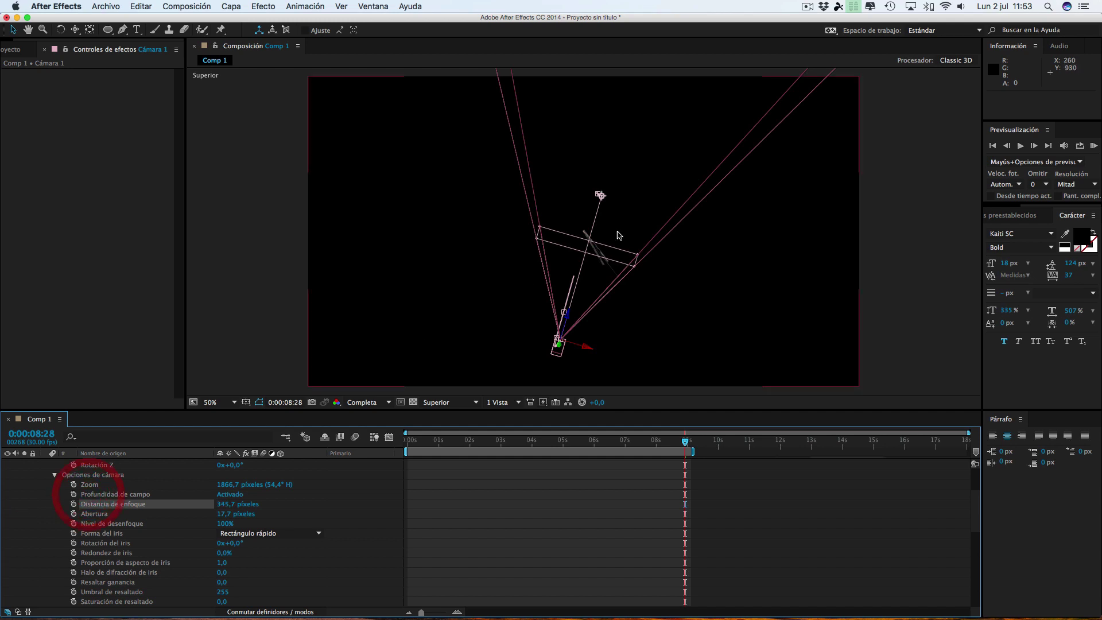
key("period")
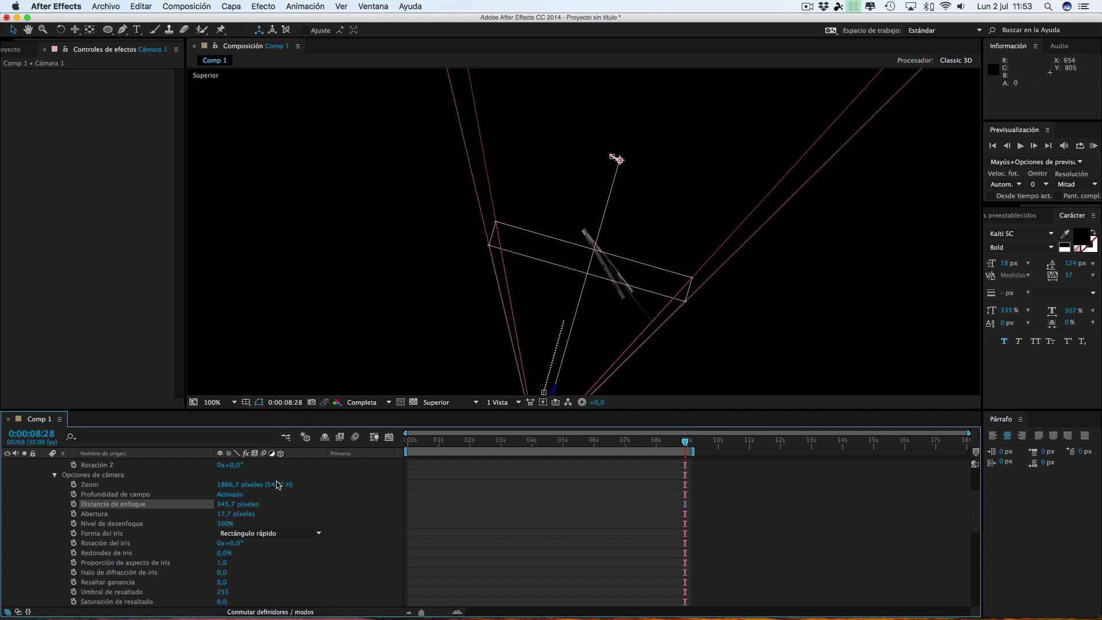
Set Camera 1's focus distance to 350,7 px and aperture to 15 px, then view through Cámara activa
left_click_drag(229, 507, 225, 518)
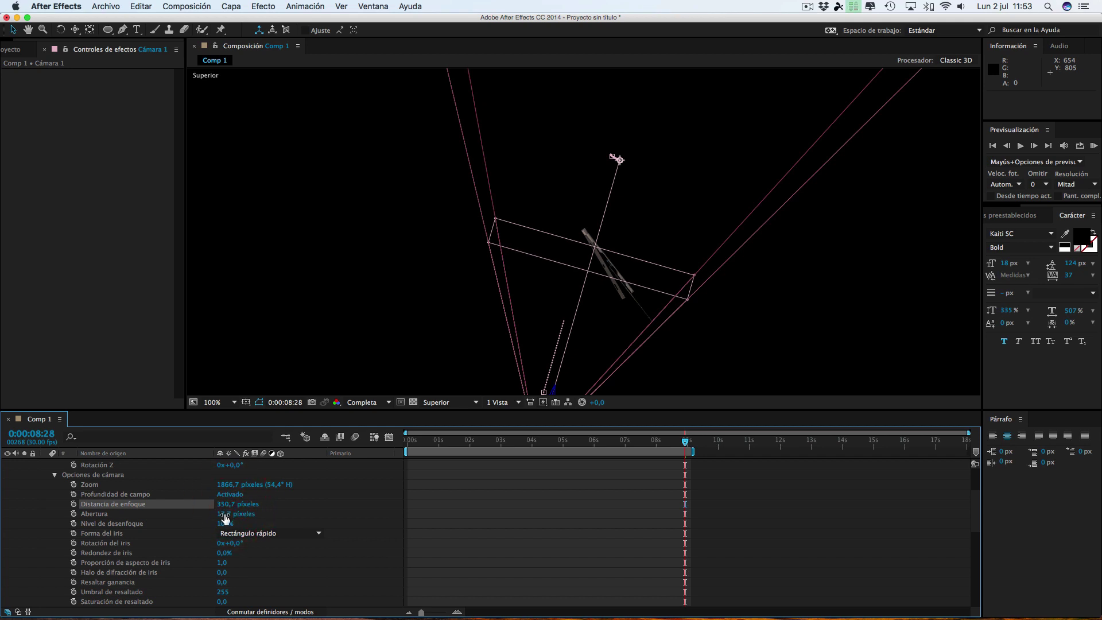
left_click(225, 517)
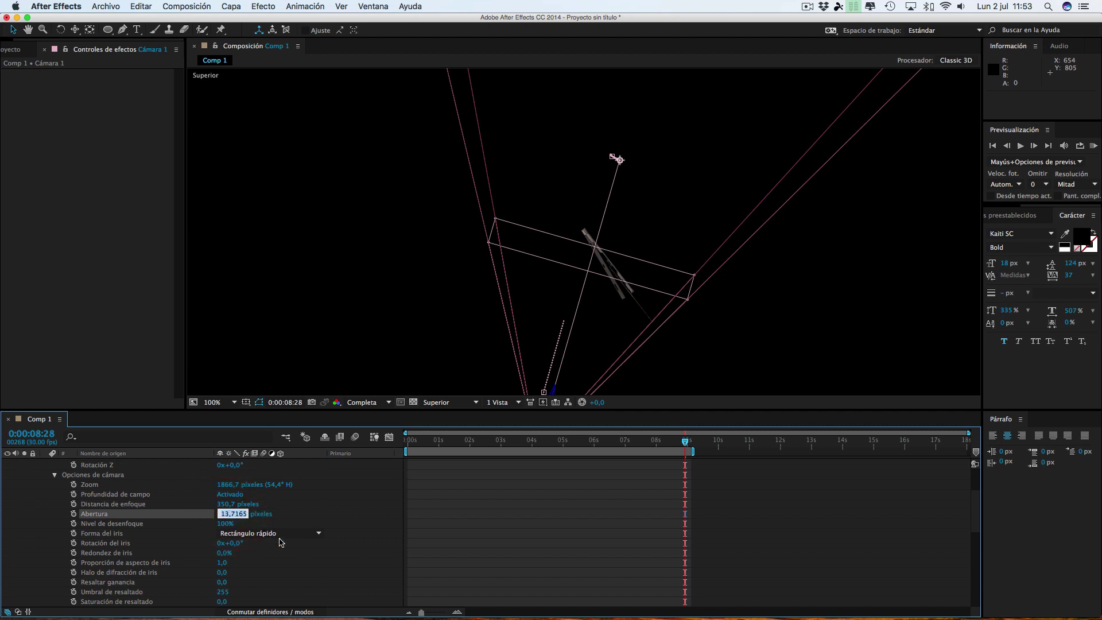
type("15")
left_click(298, 513)
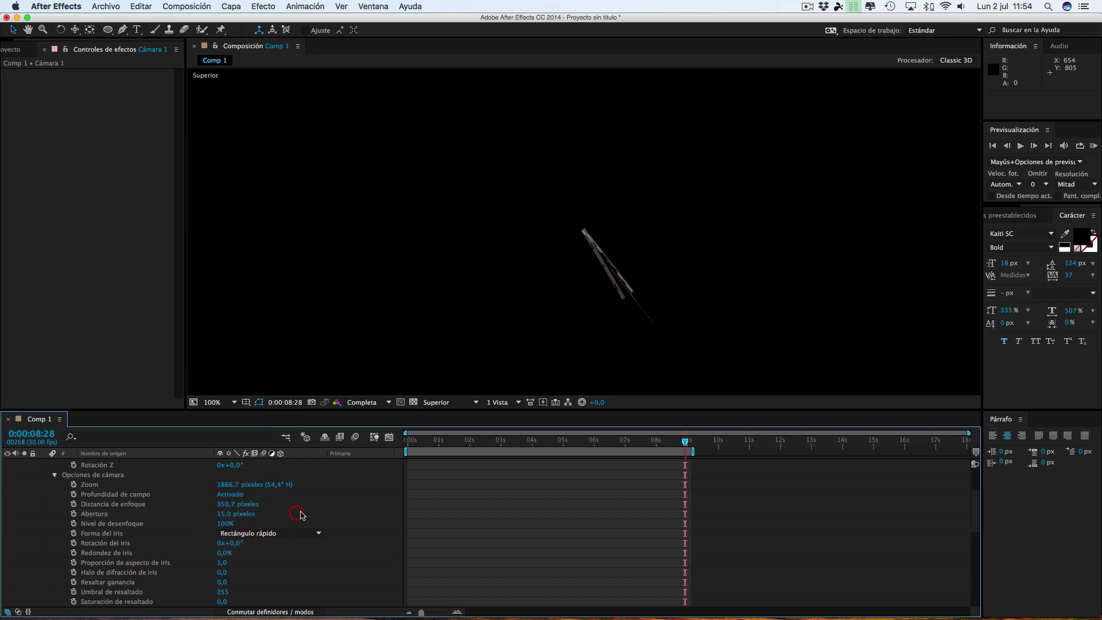
left_click(450, 402)
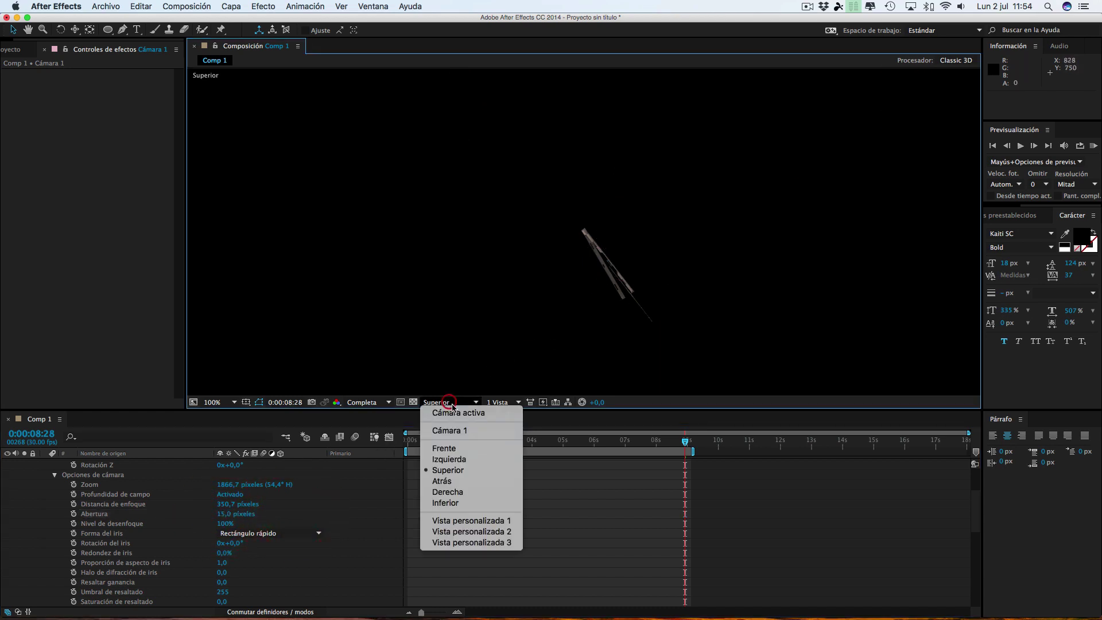
left_click(457, 412)
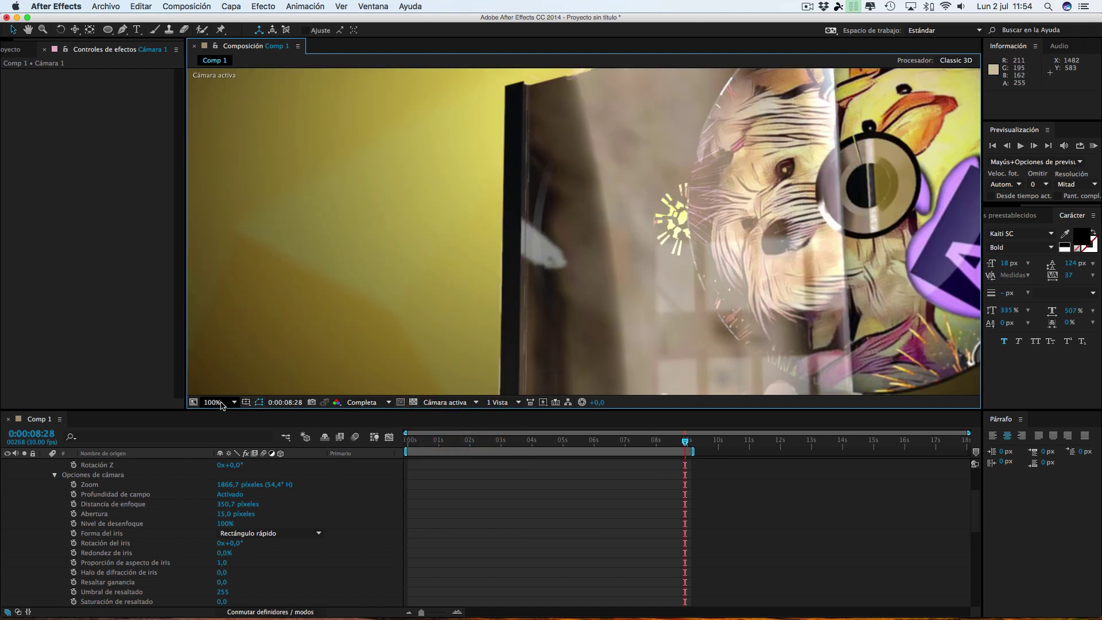
Set the viewer magnification to 50% to frame the whole CD case
left_click(222, 405)
left_click(221, 518)
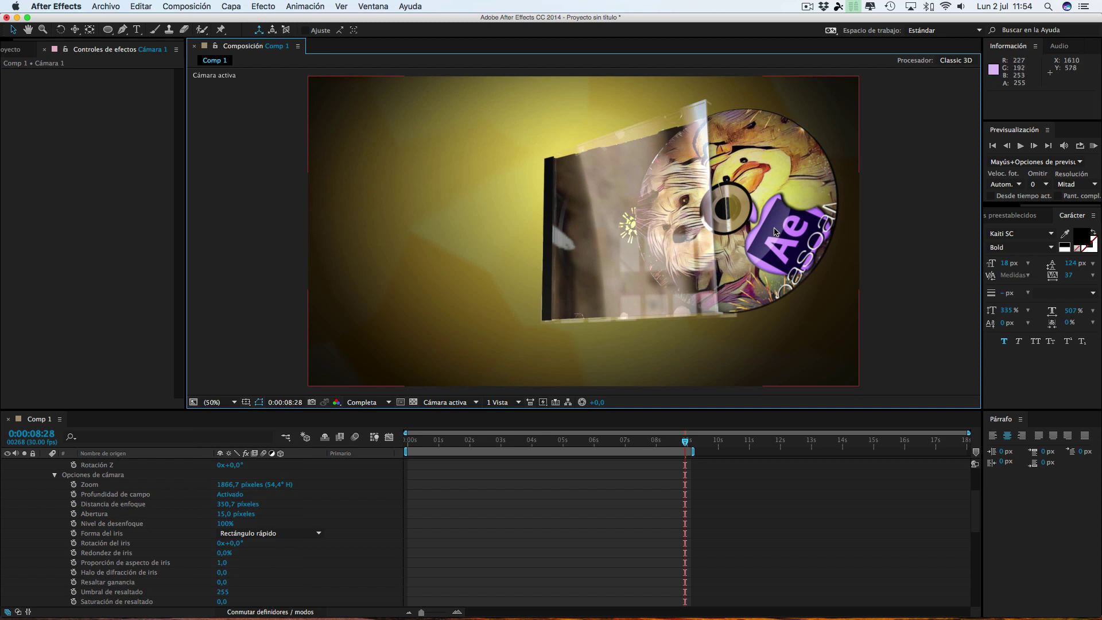
left_click(263, 401)
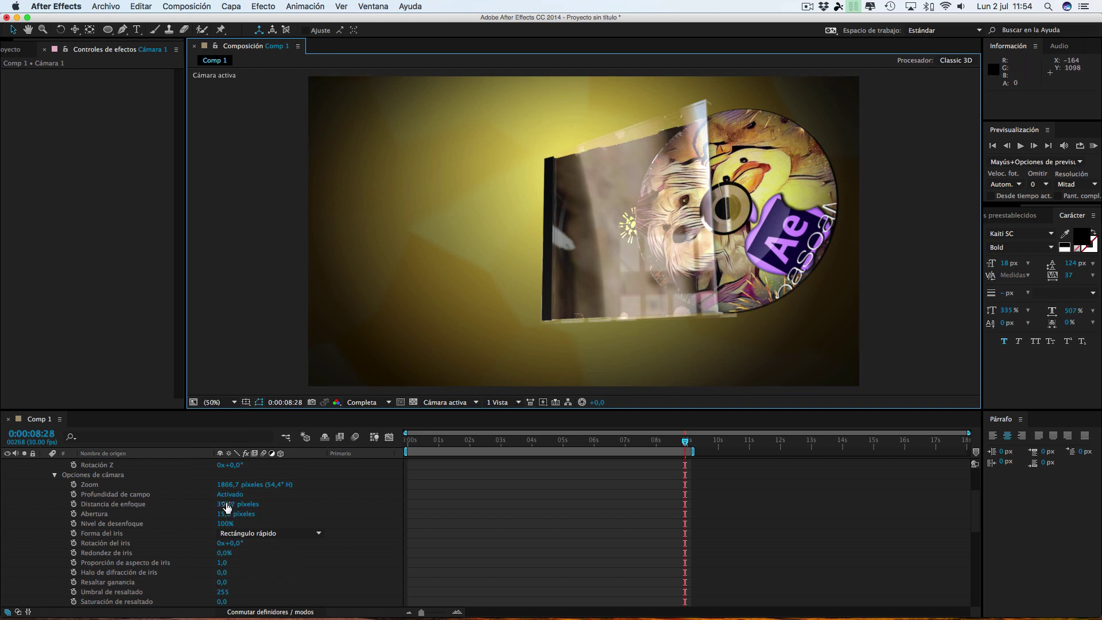
Lower the camera's focus distance to 296,7 px and switch depth of field off
left_click_drag(226, 505, 214, 509)
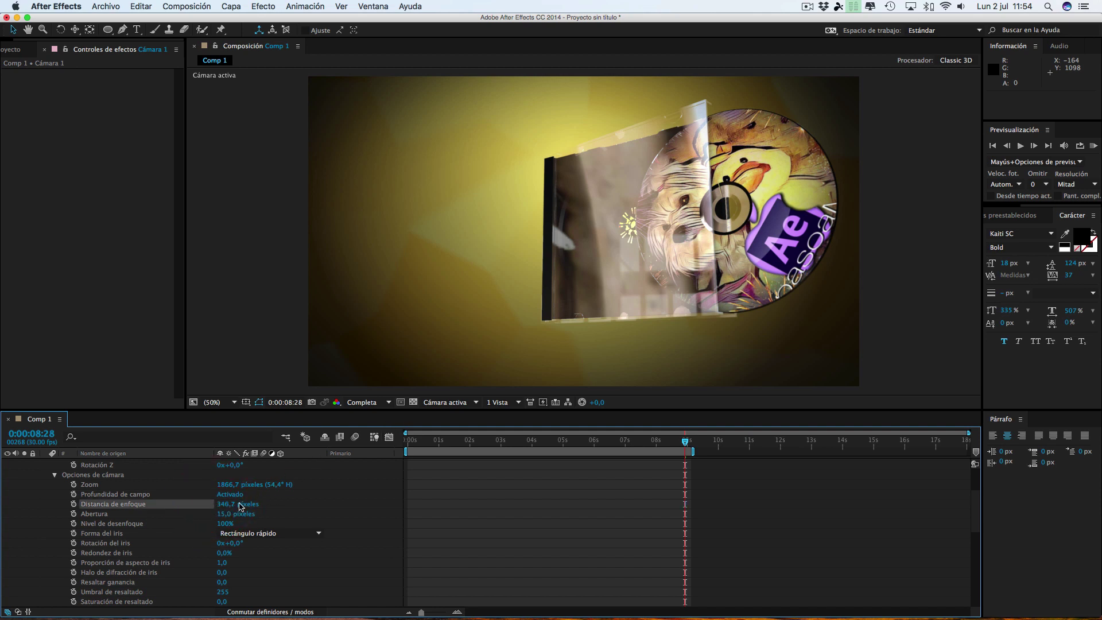
left_click(224, 493)
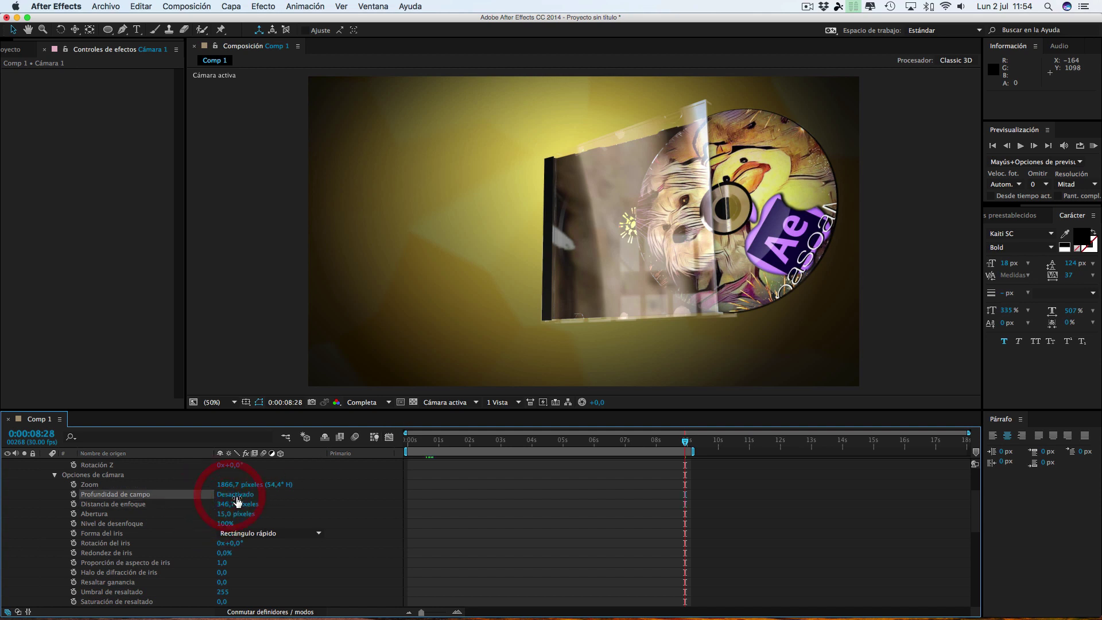
left_click(232, 495)
left_click(232, 495)
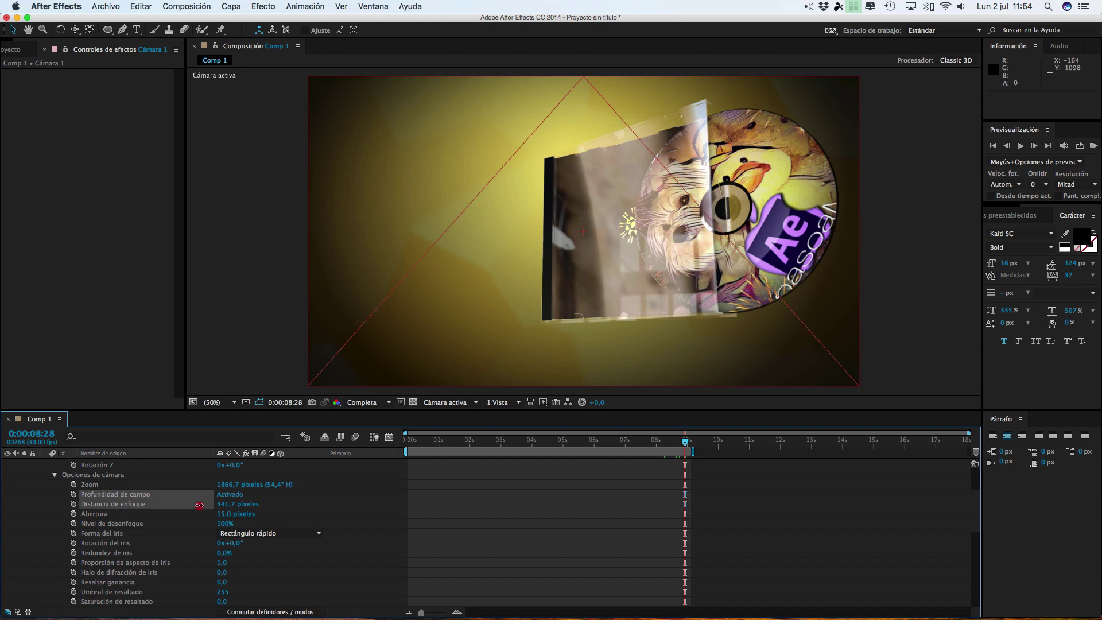
left_click_drag(199, 505, 201, 508)
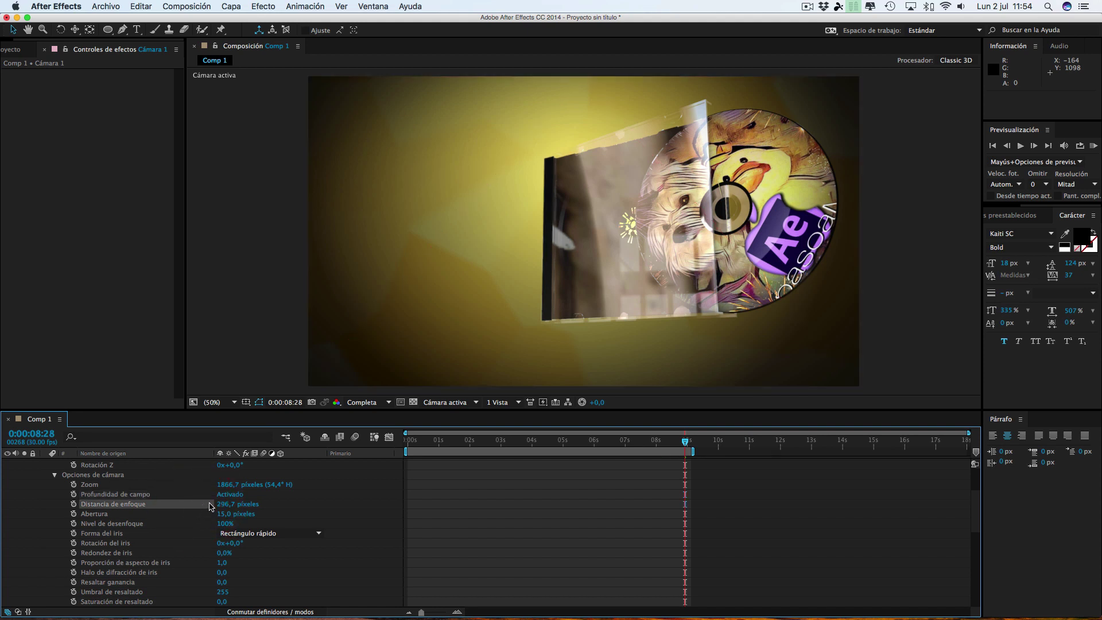
left_click(231, 496)
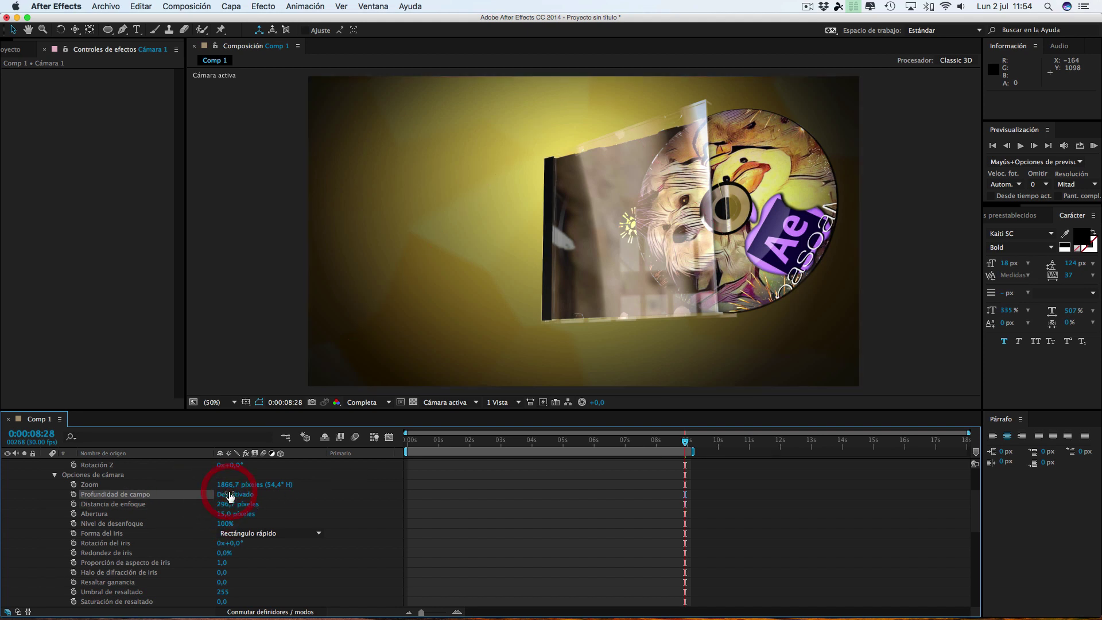
left_click(445, 401)
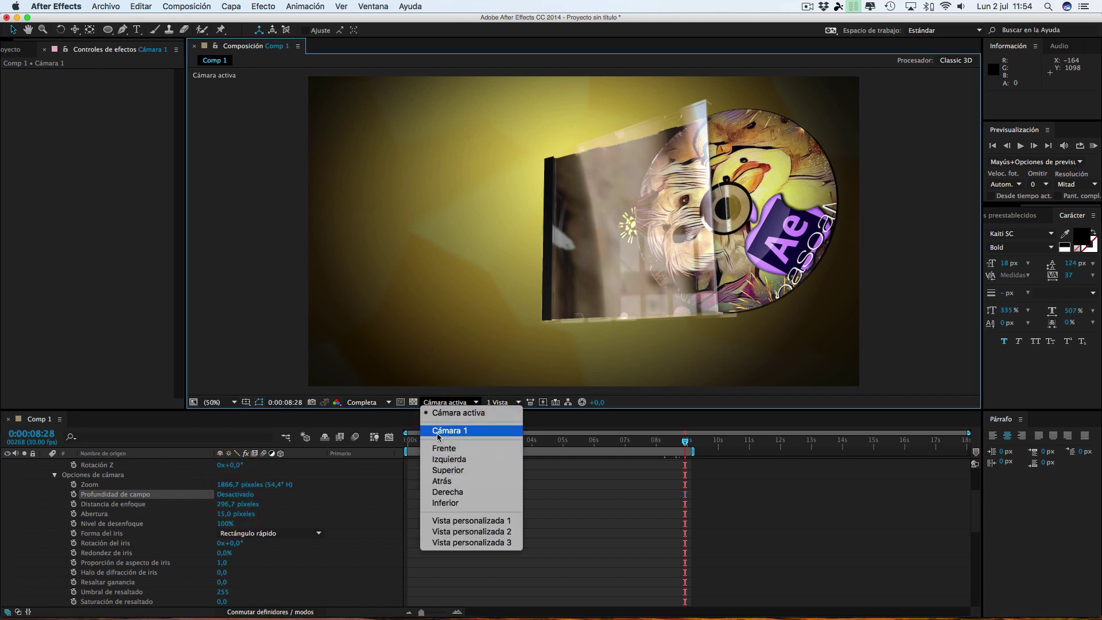
From the Superior view, re-enable depth of field at 327,7 px focus distance, then return to Cámara activa
left_click(452, 471)
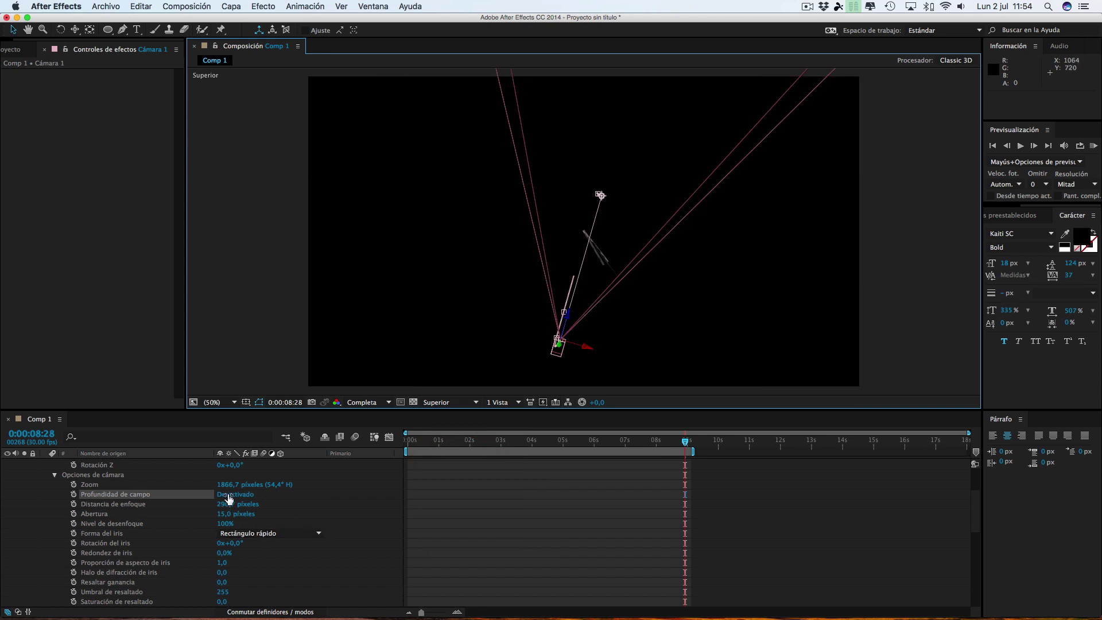
left_click(229, 494)
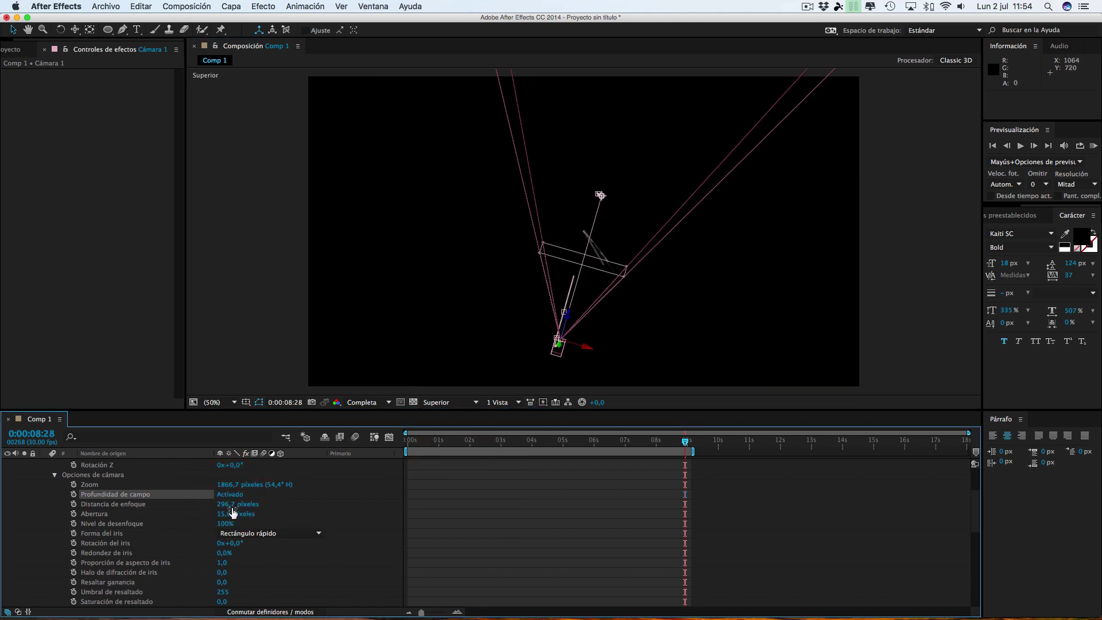
left_click_drag(225, 504, 233, 504)
left_click_drag(235, 504, 243, 504)
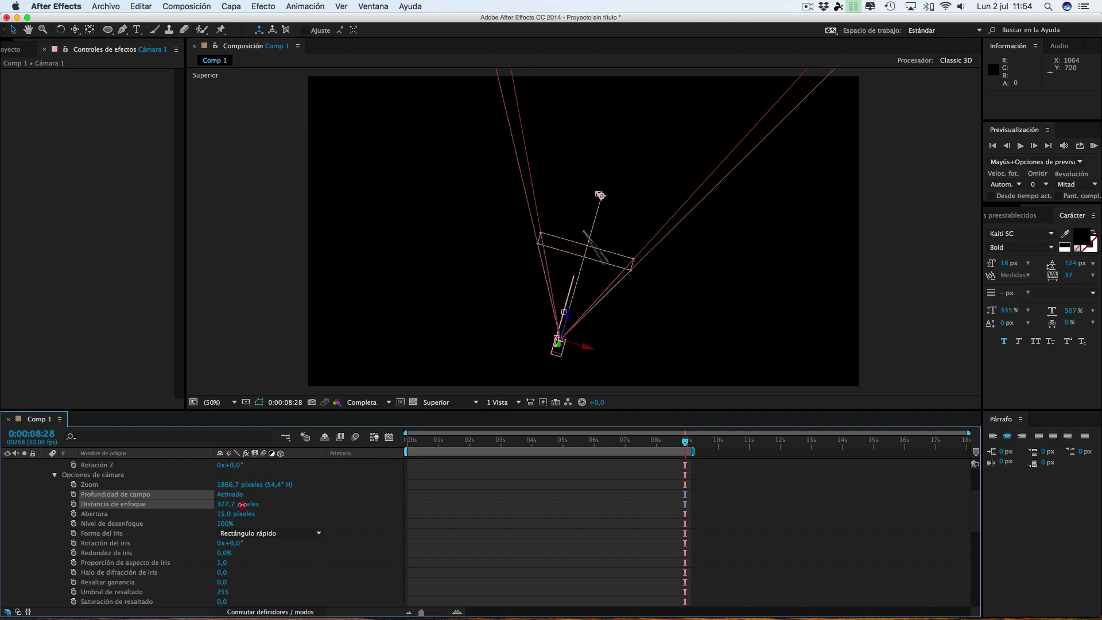
left_click(439, 403)
left_click(453, 411)
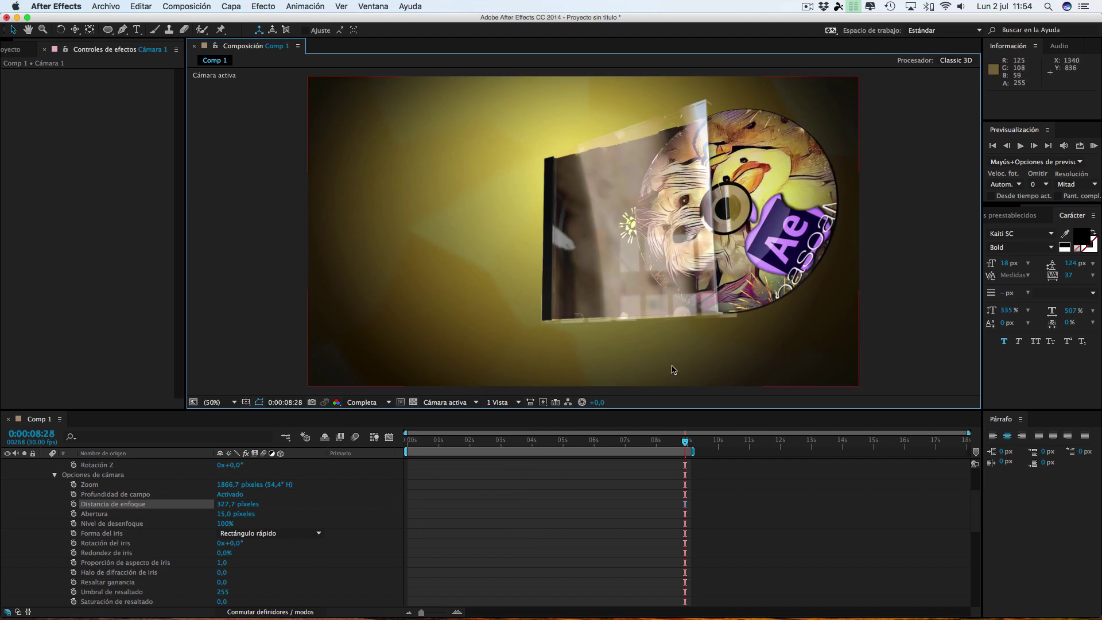
Check focus at frames 0:00:00:27 and 0:00:00:09, then set the aperture to 10 px
left_click(417, 445)
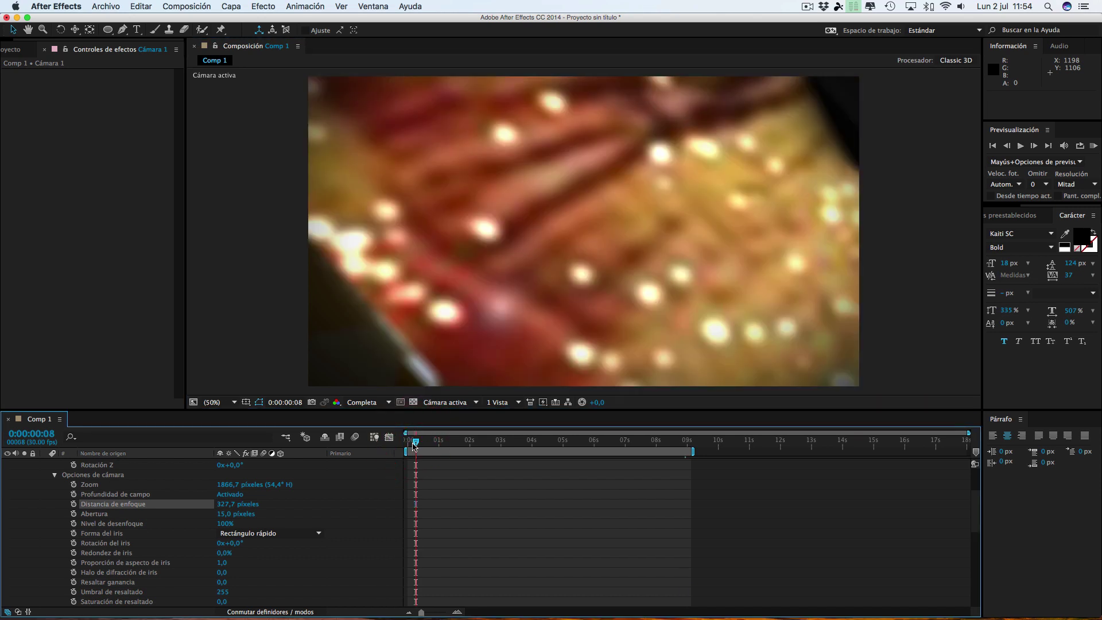
left_click(435, 443)
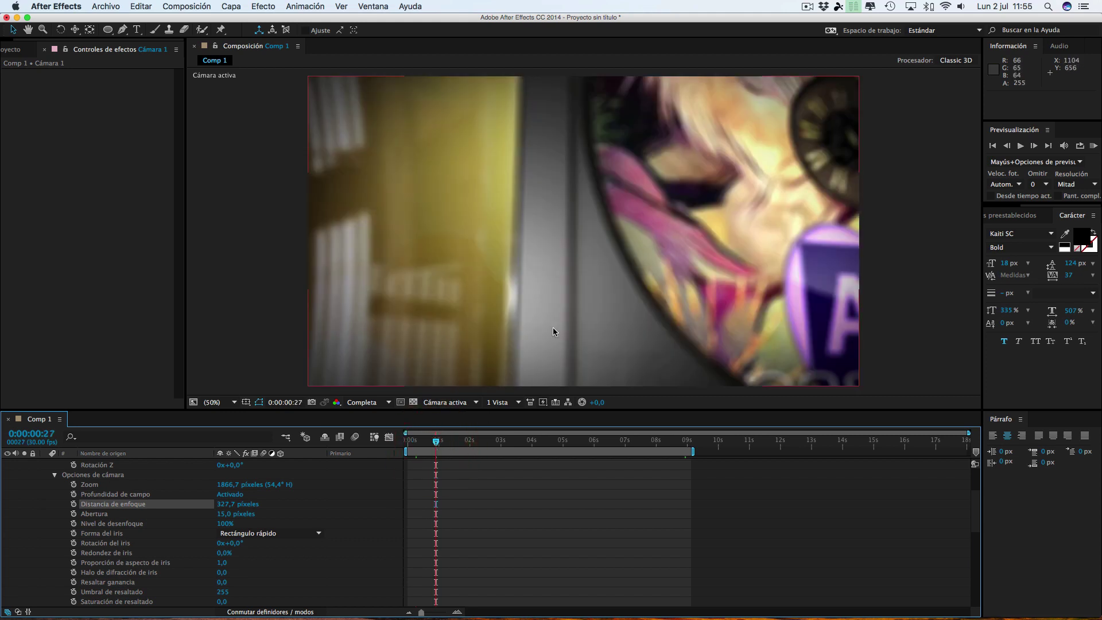
left_click(418, 443)
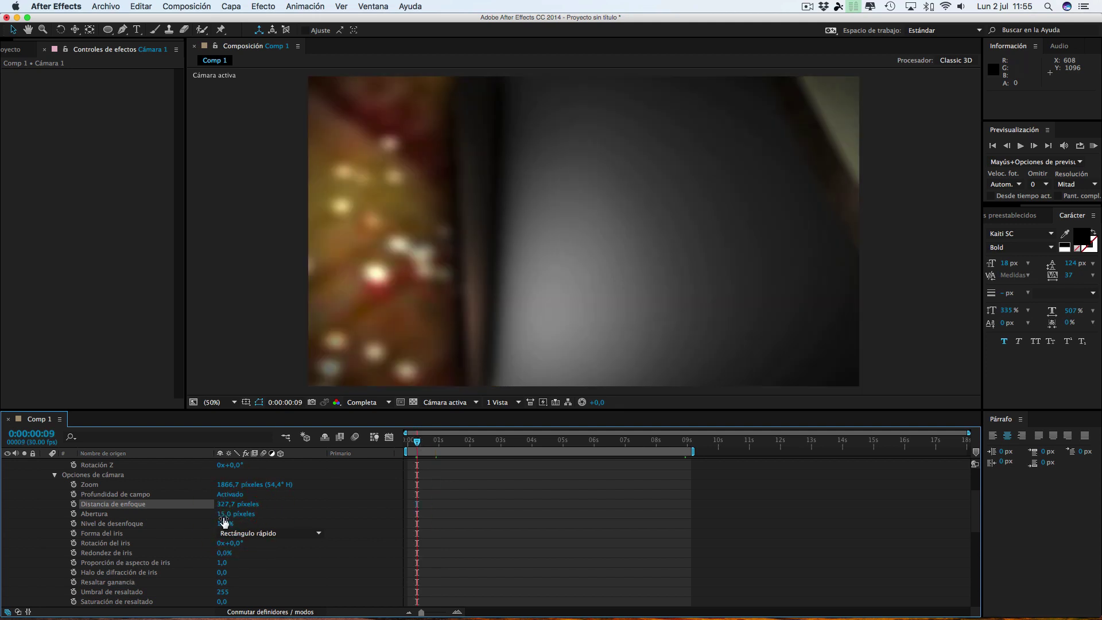
left_click(224, 515)
left_click(282, 517)
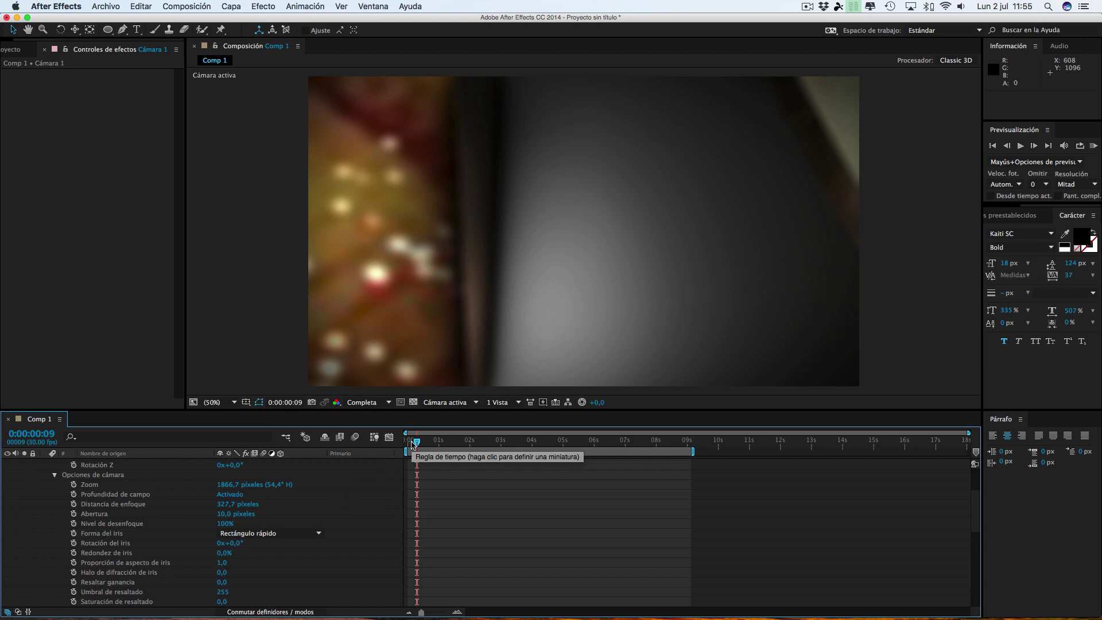
Check blur at frames 0:00:00:03 and 0:00:00:19, then reduce the aperture to 6 px
left_click(411, 442)
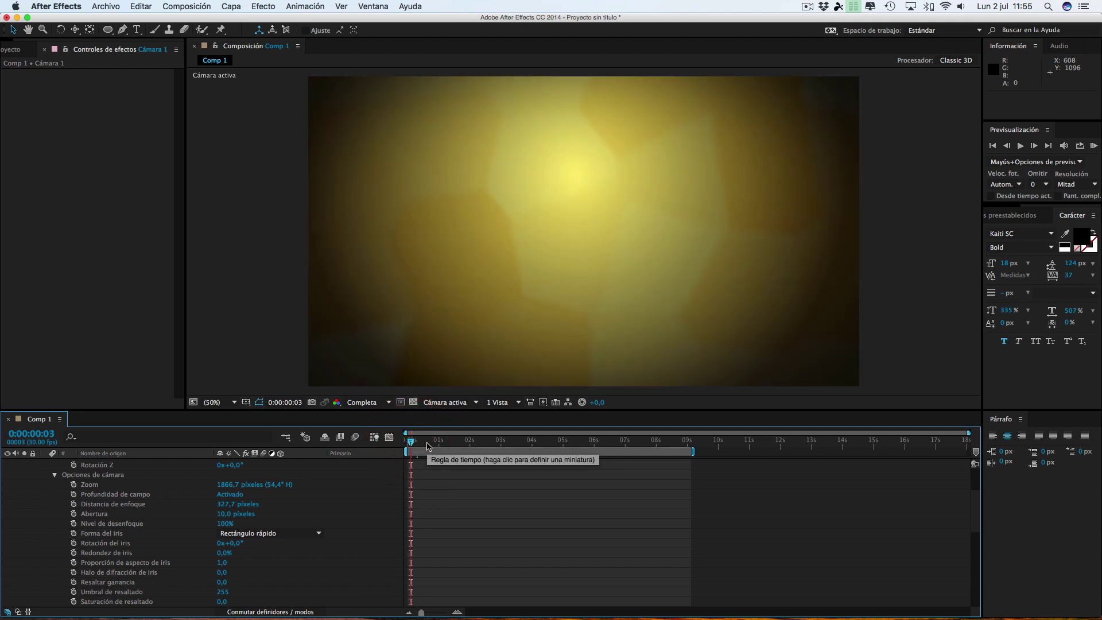
left_click(428, 442)
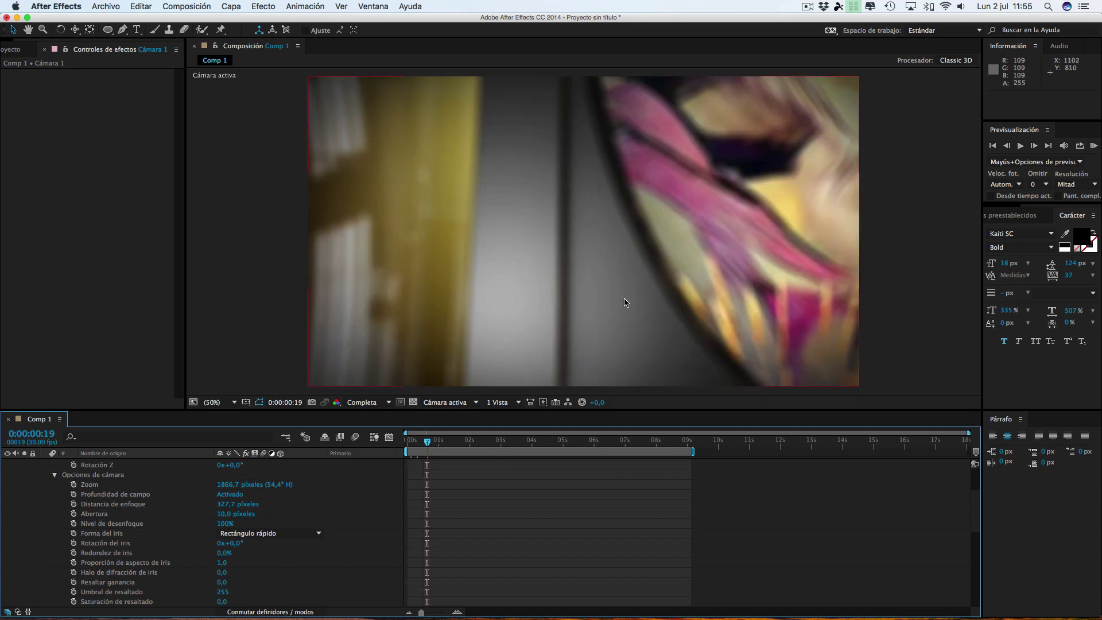
left_click(225, 513)
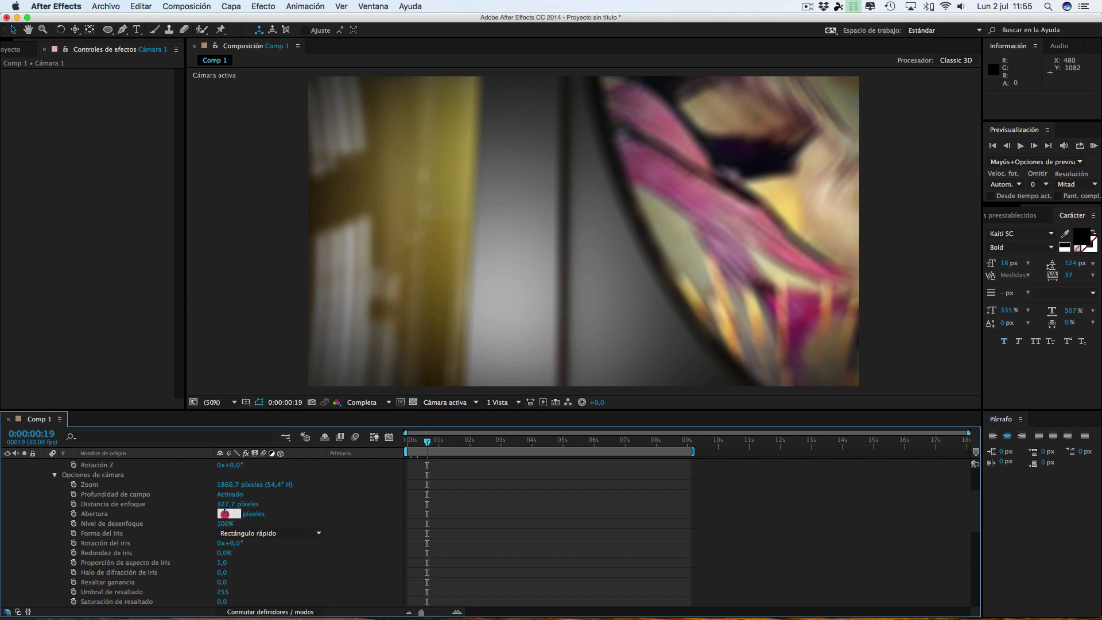
left_click(221, 513)
left_click(301, 516)
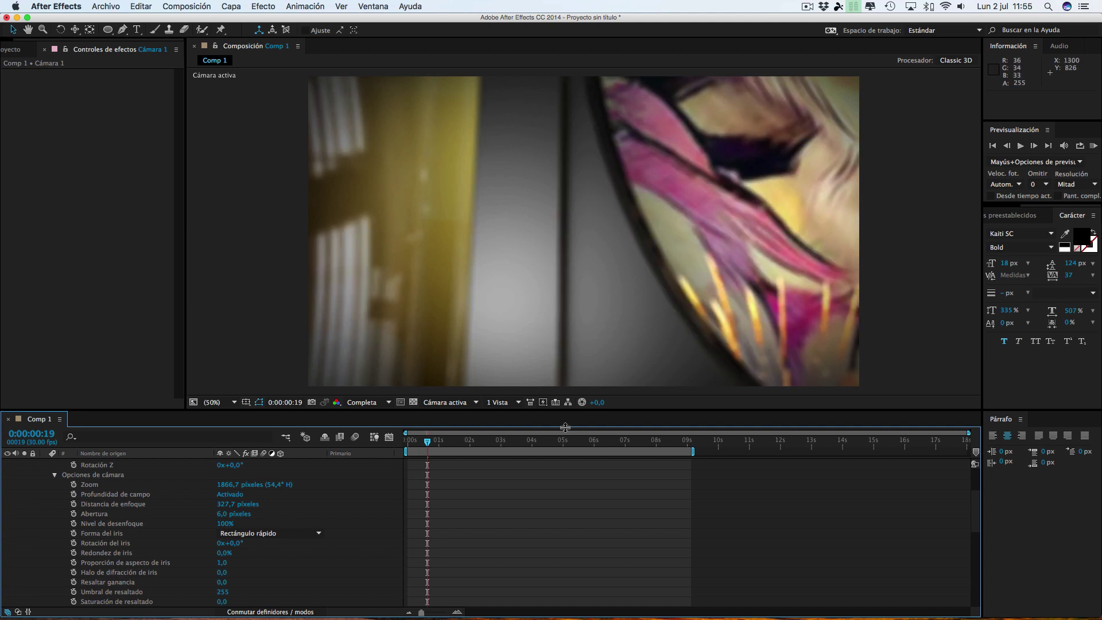
Step through the animation from 0:00:02:09 to 0:00:07:08 to review the milder blur
left_click(479, 442)
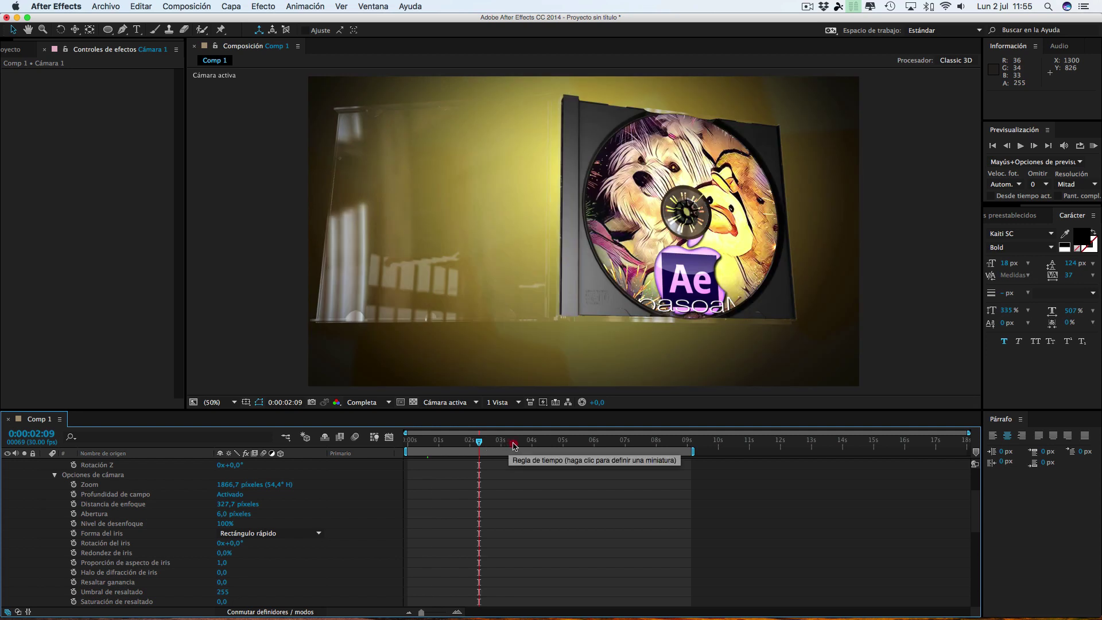
left_click(509, 443)
left_click(528, 443)
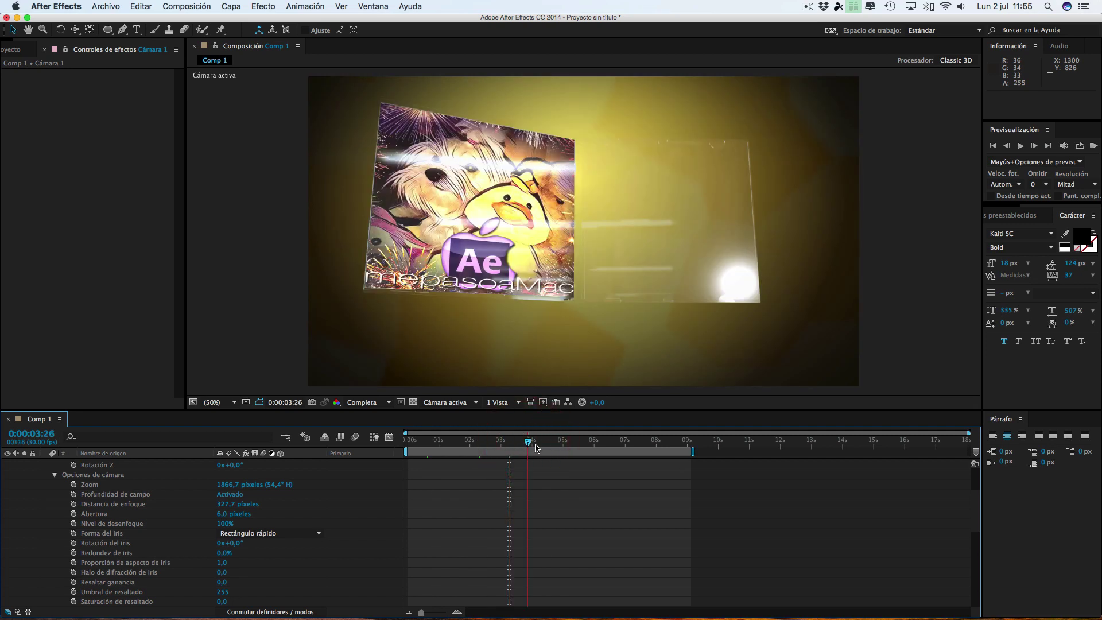
left_click(558, 443)
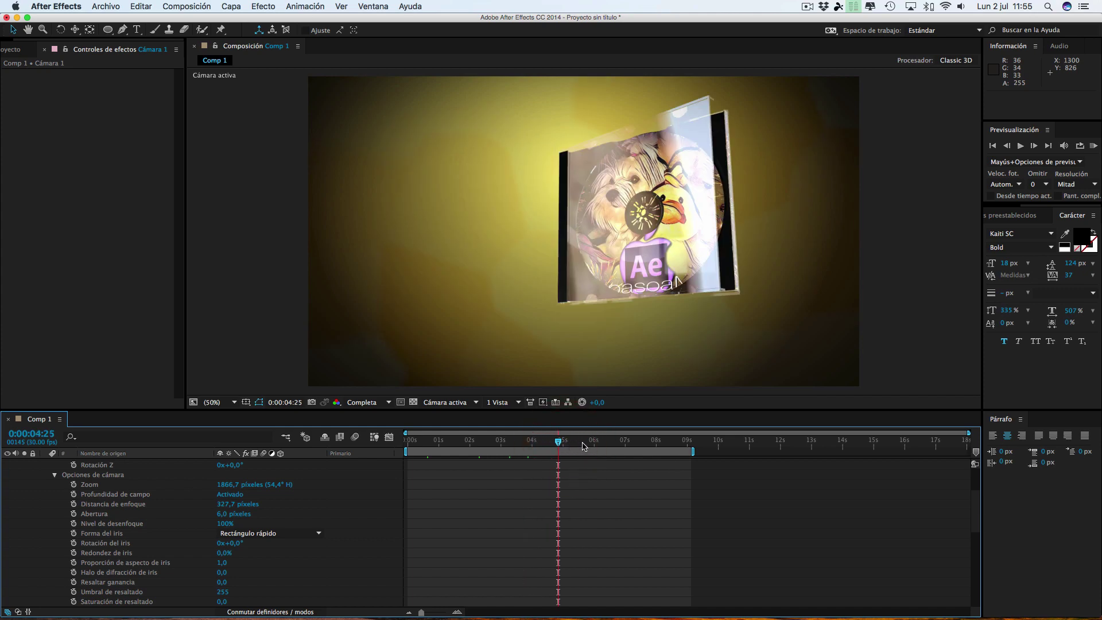
left_click(584, 446)
left_click(608, 444)
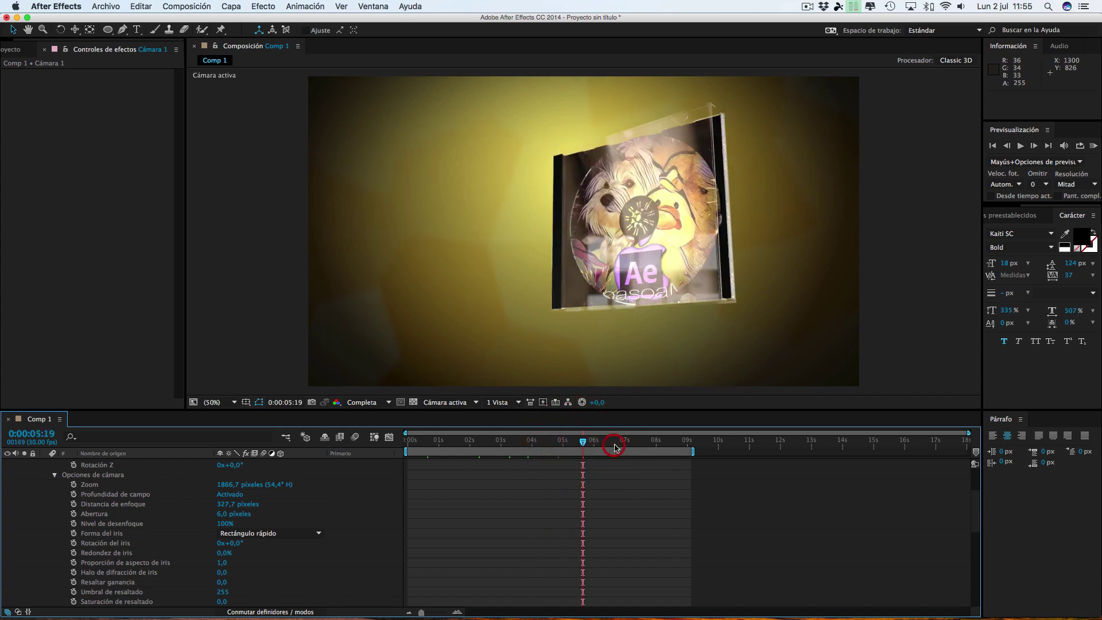
left_click(633, 444)
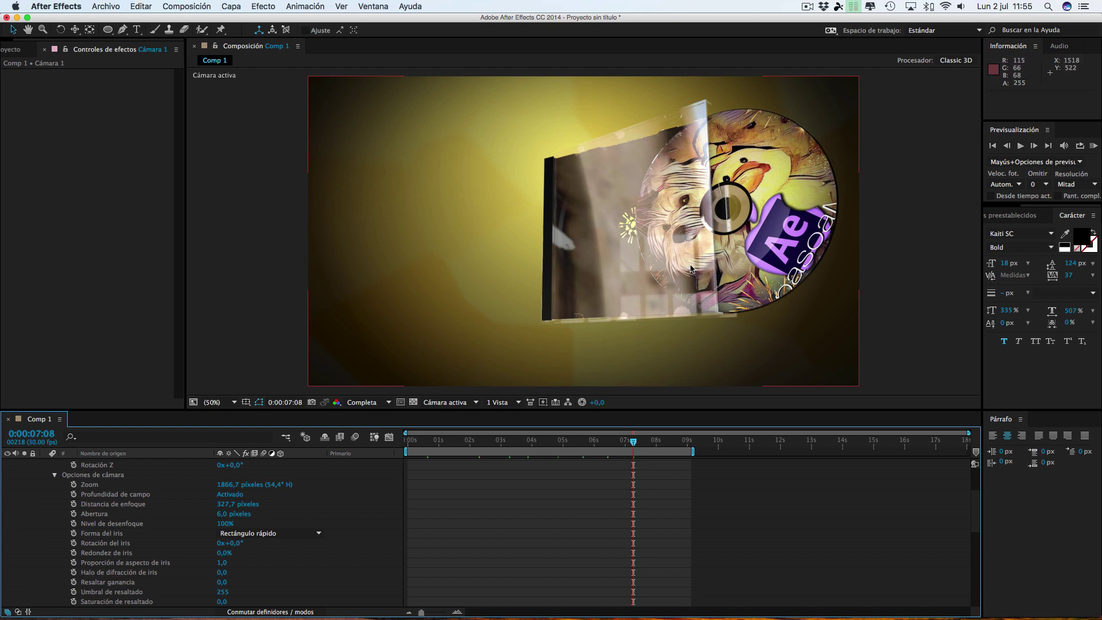
scroll(96, 558, "up", 3)
scroll(97, 558, "up", 2)
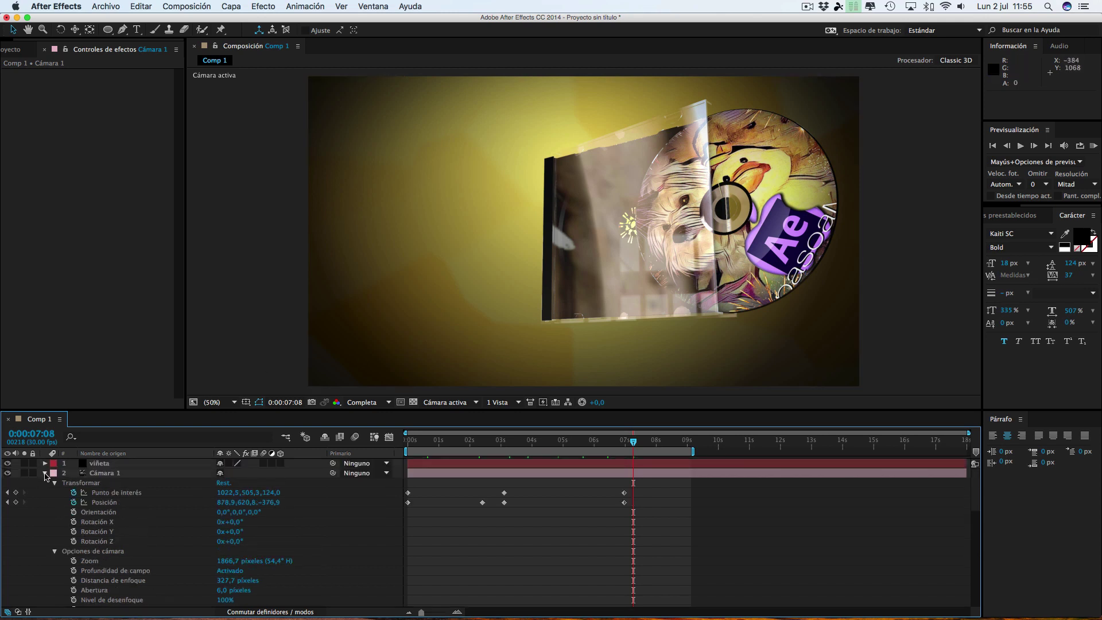
Enable Casts Shadows in Luz 1's light settings
left_click(45, 474)
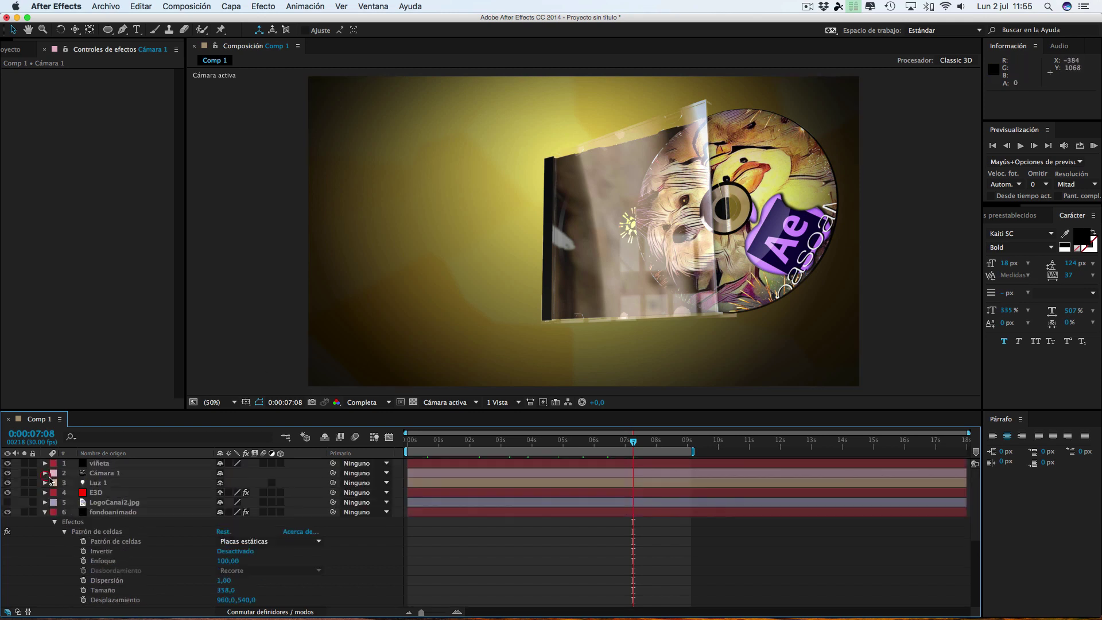
left_click(46, 512)
left_click(112, 482)
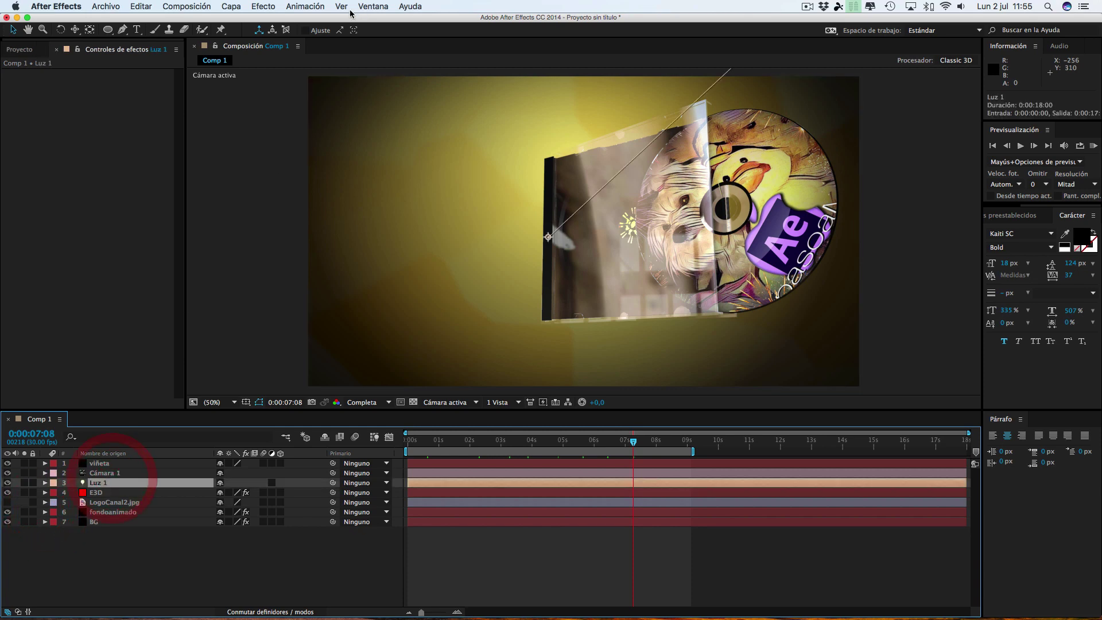
left_click(235, 7)
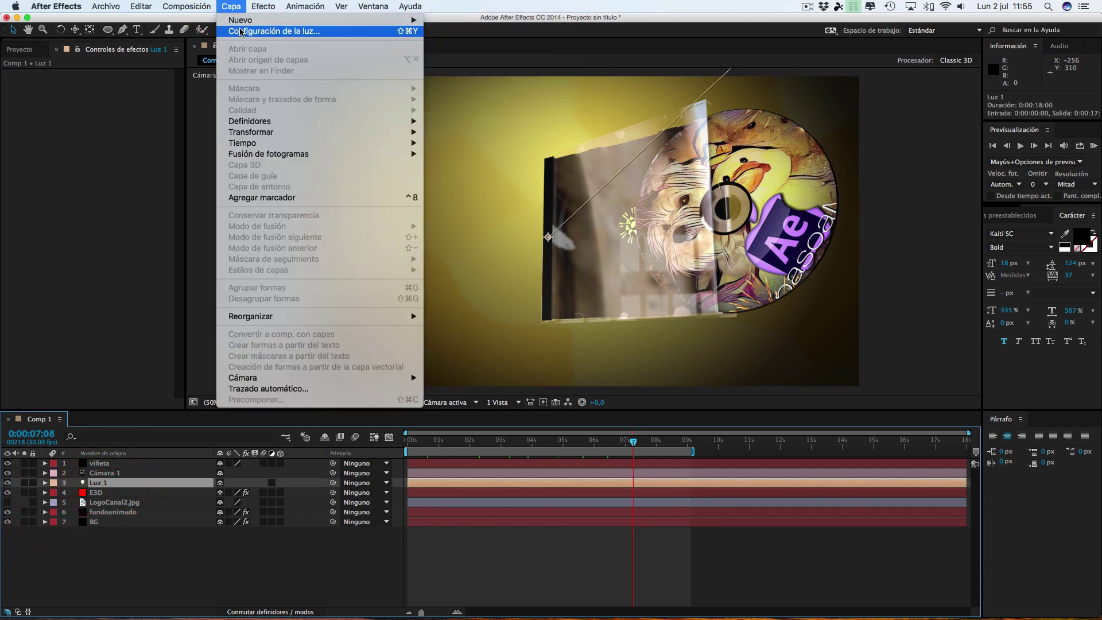
left_click(244, 28)
left_click(158, 256)
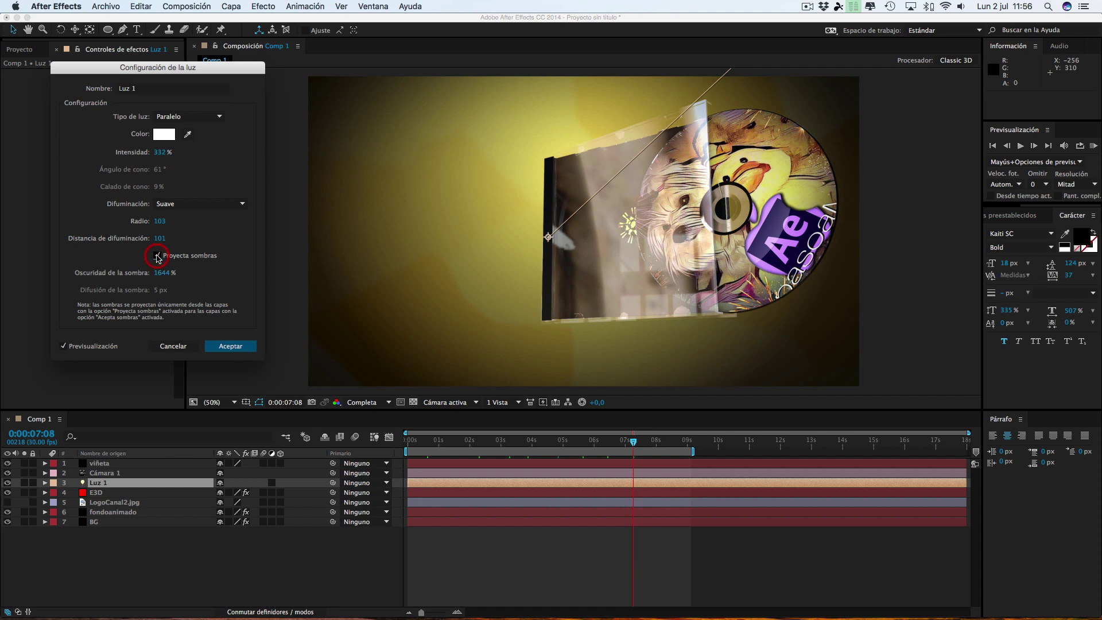
left_click(233, 346)
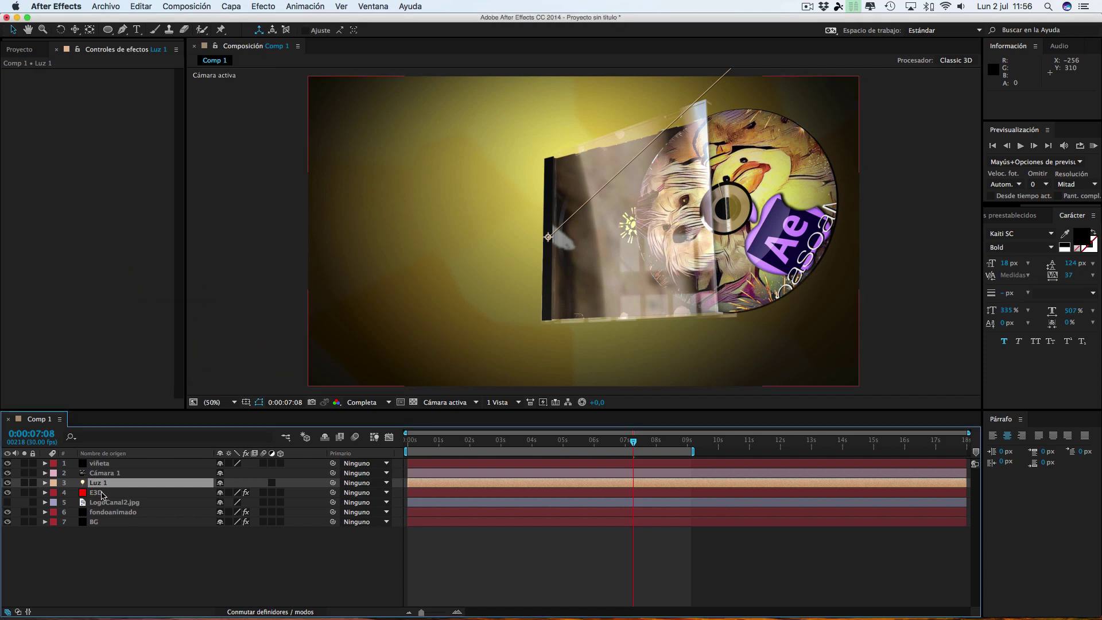
Enable shadows in the E3D layer's Element render settings with Ray-Traced shadow mode
left_click(97, 492)
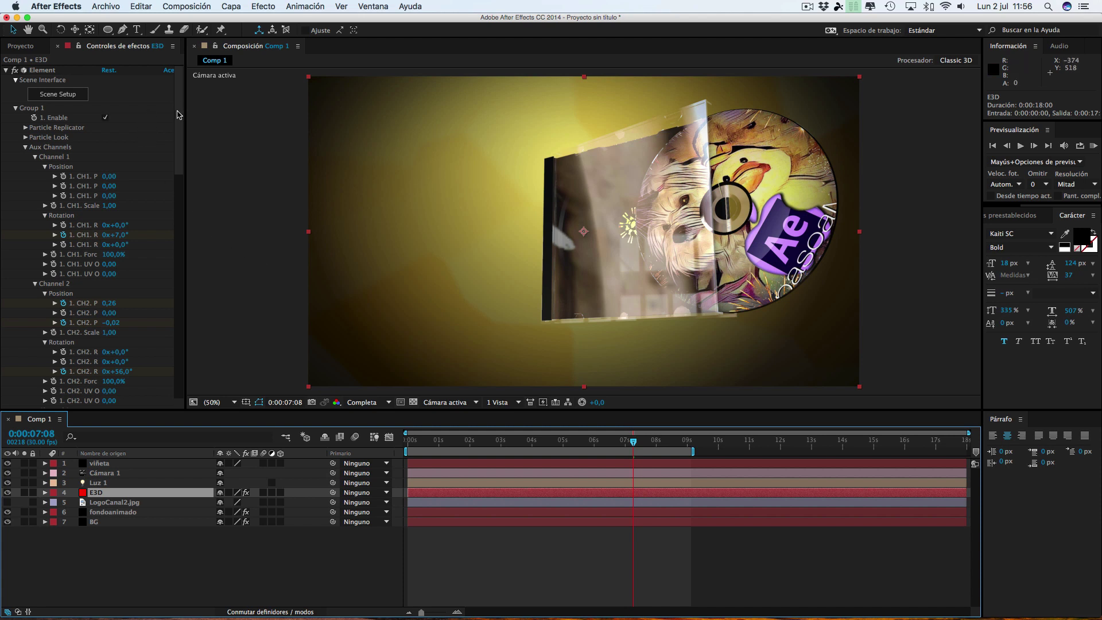
left_click_drag(177, 115, 186, 337)
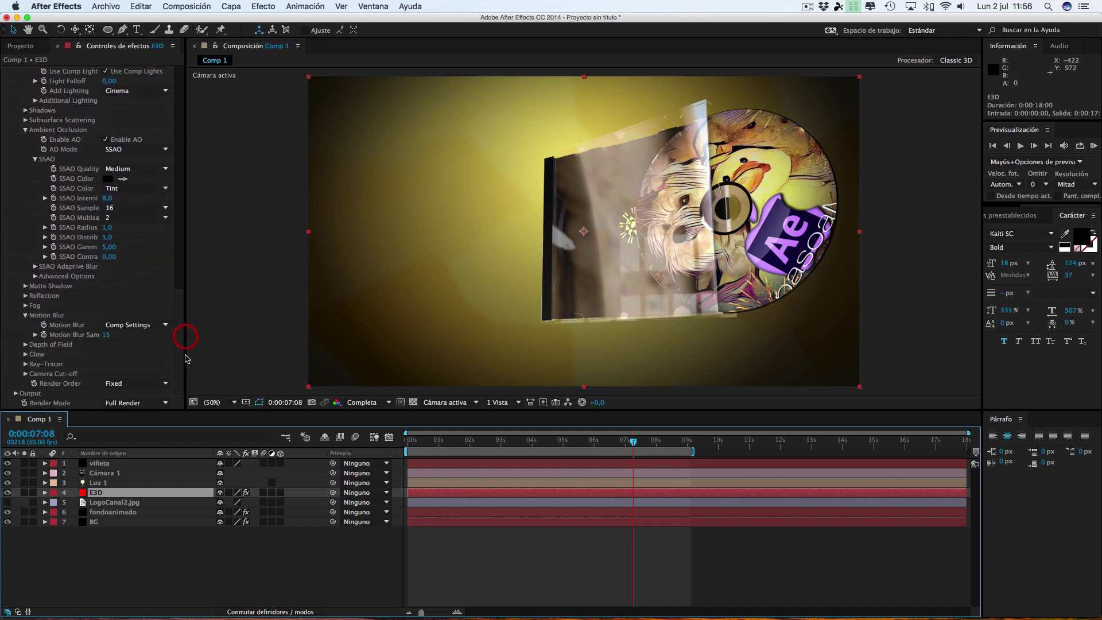
scroll(68, 144, "up", 3)
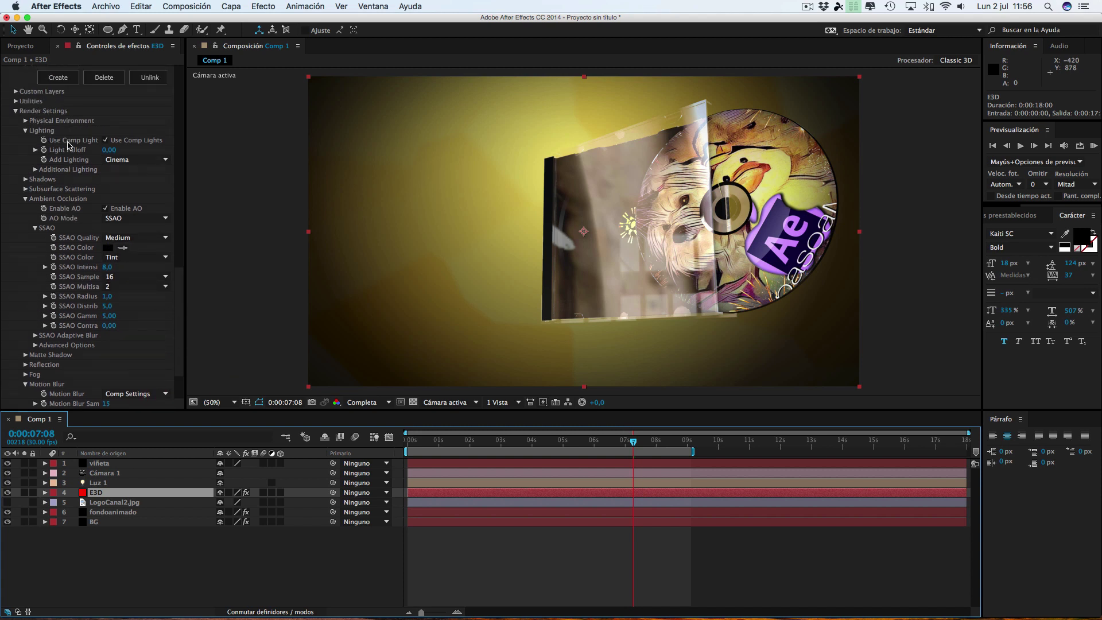
left_click(25, 179)
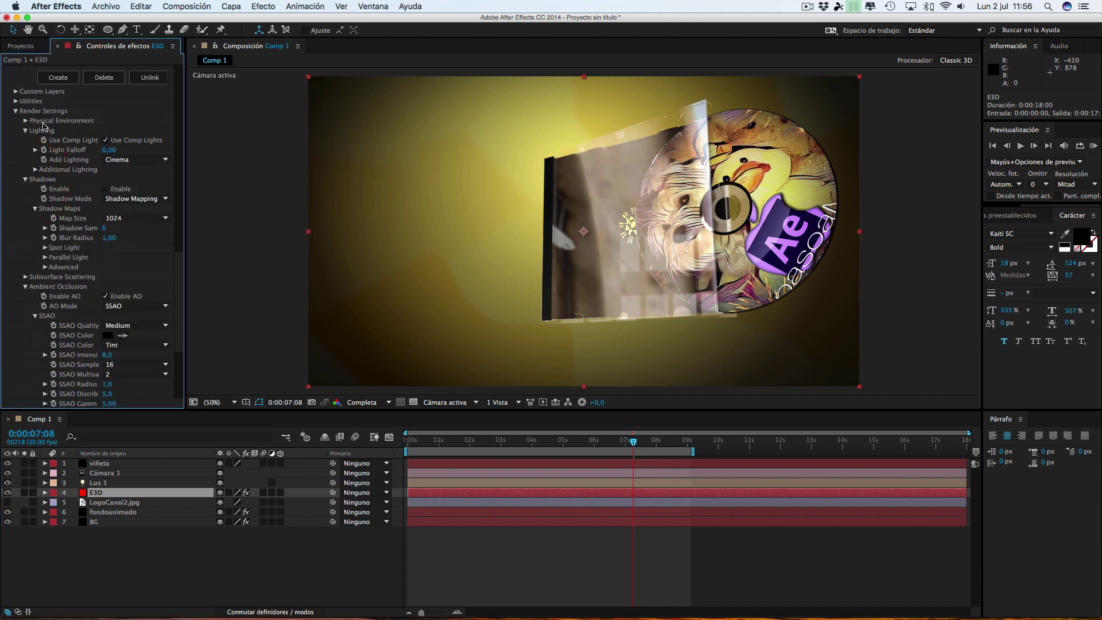
left_click(106, 189)
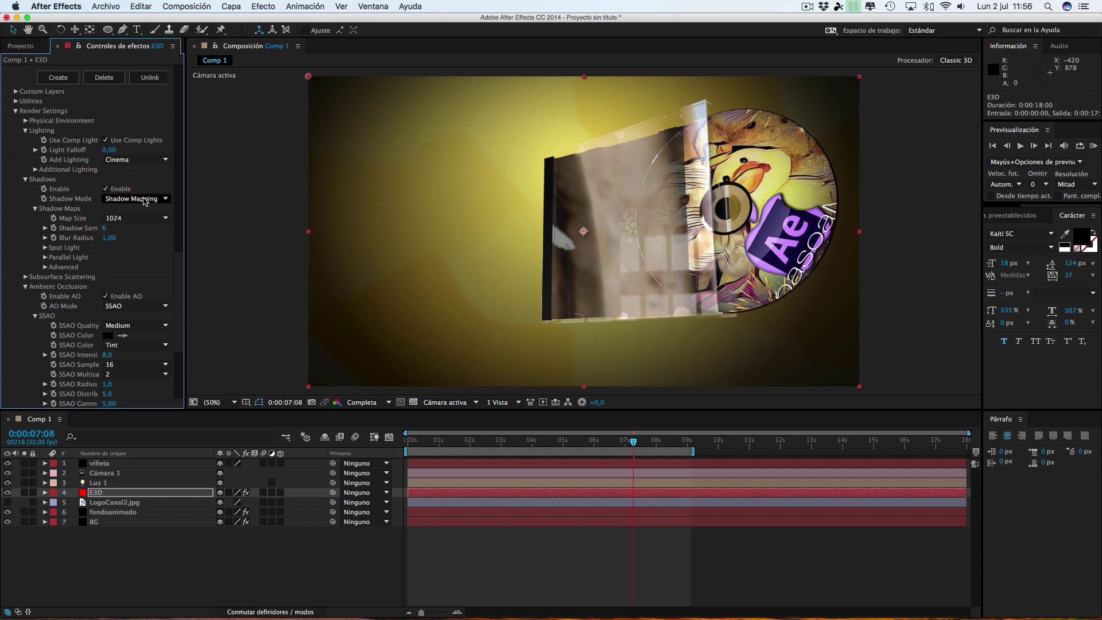
left_click(136, 199)
left_click(137, 225)
key("u")
key("u")
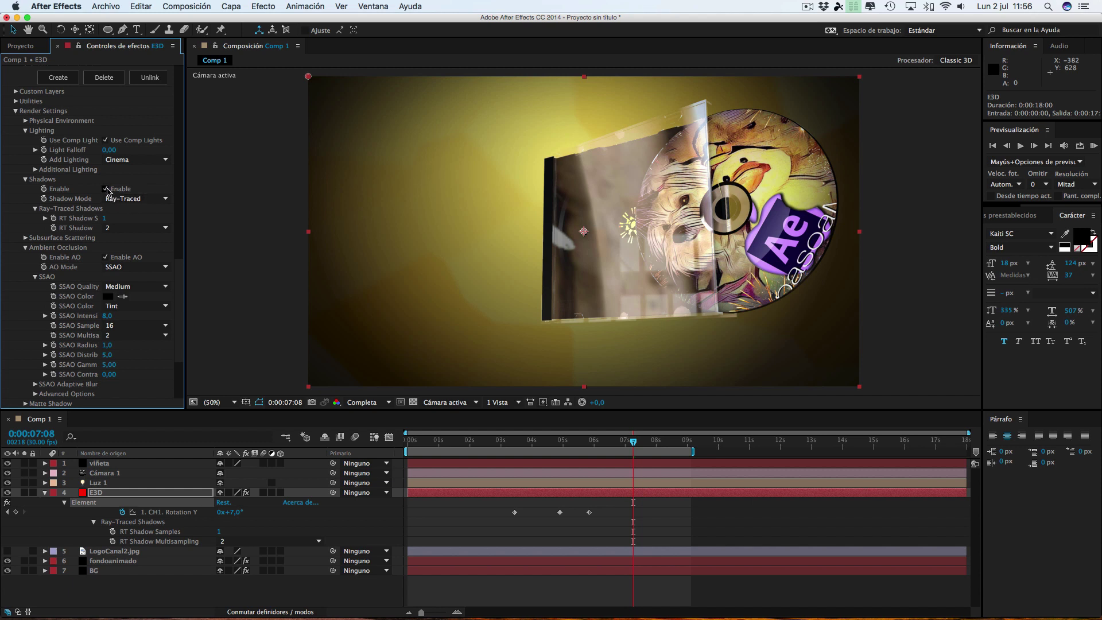
left_click(138, 199)
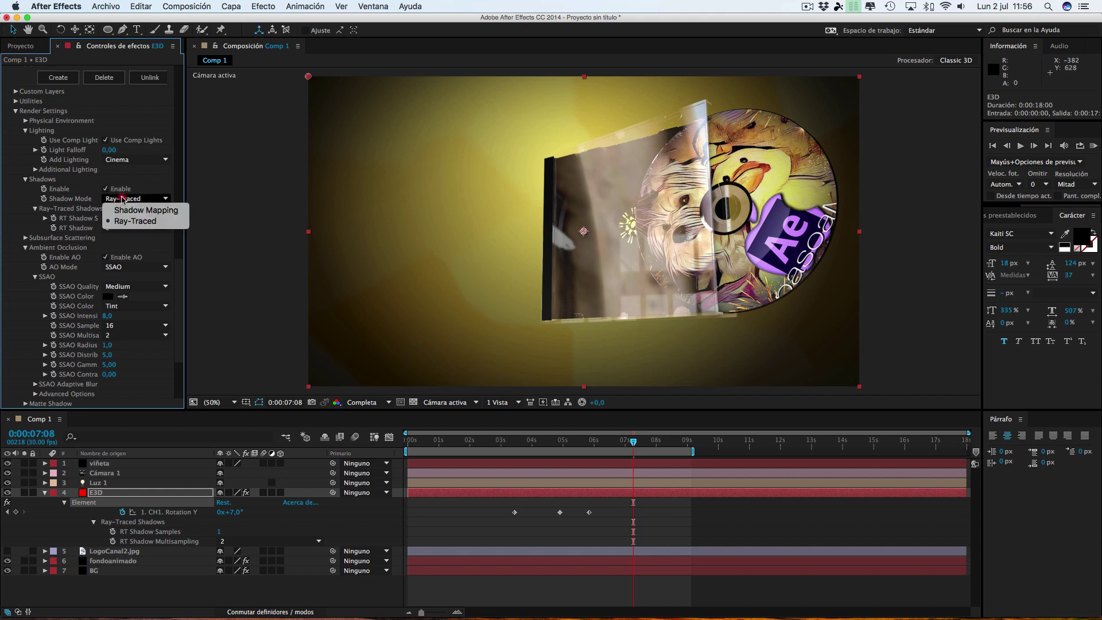
left_click(155, 199)
Toggle Element's shadows off and on to compare at frame 0:00:08:21, viewer at 25%
left_click(105, 190)
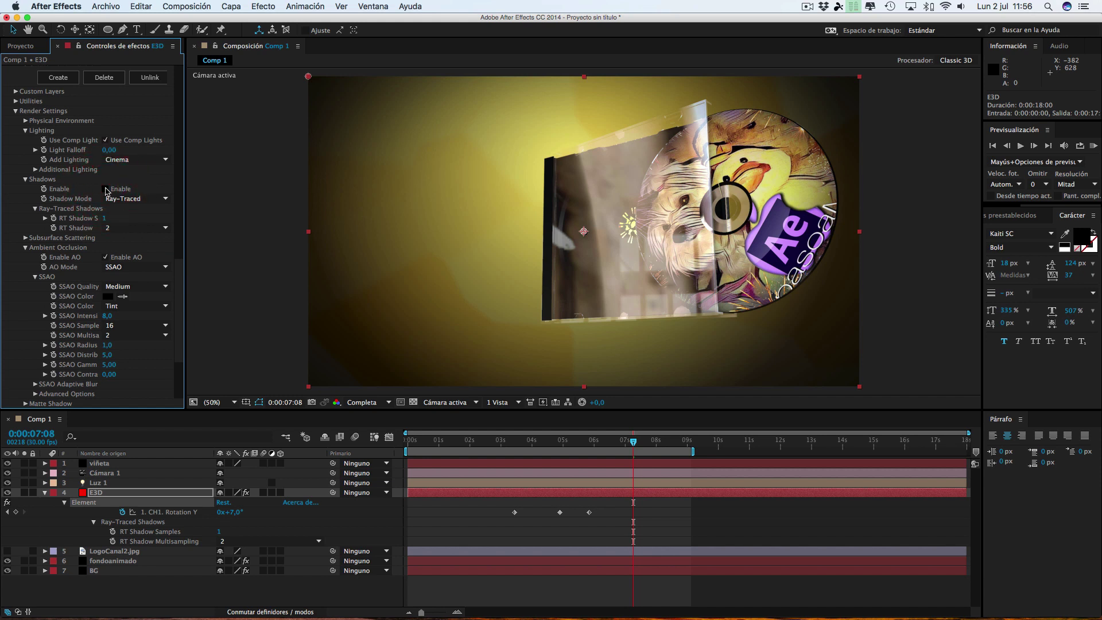
left_click(106, 190)
left_click(656, 442)
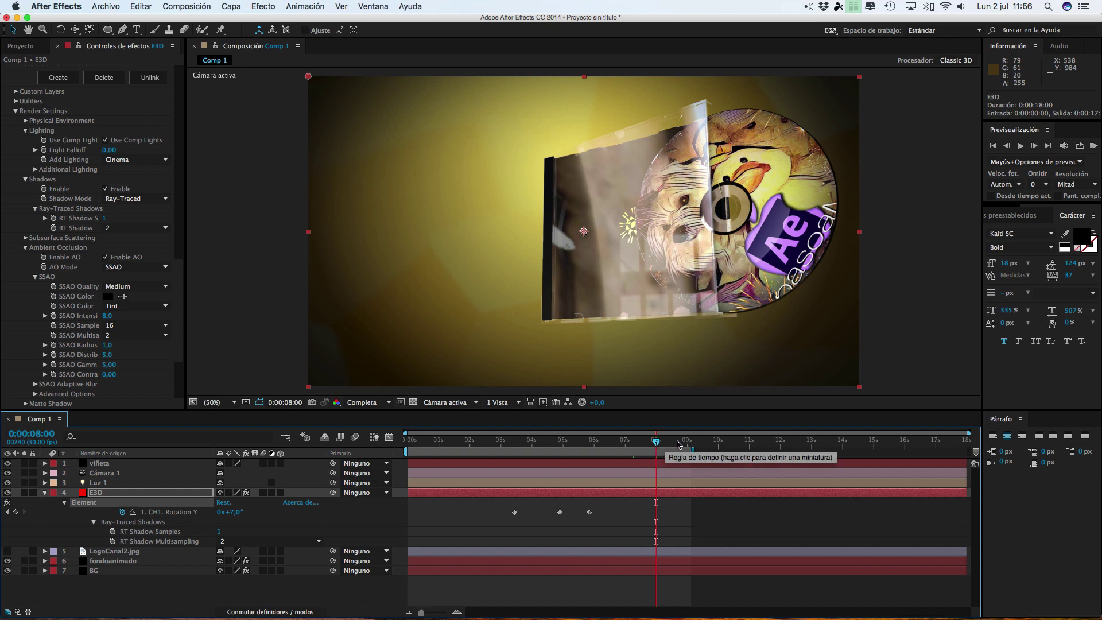
left_click(678, 442)
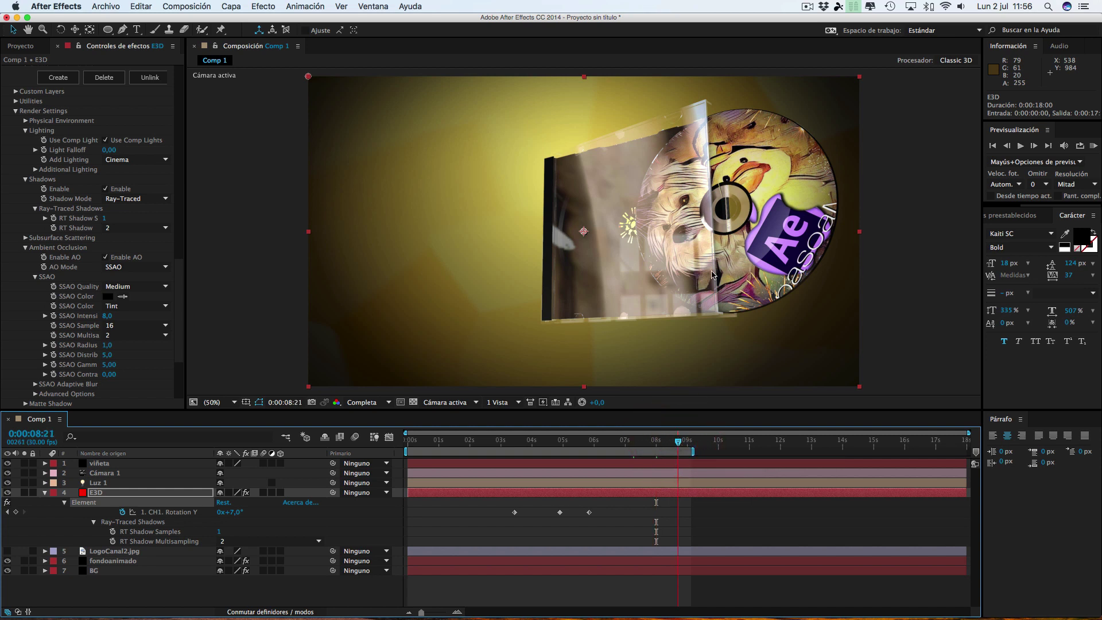
left_click(105, 189)
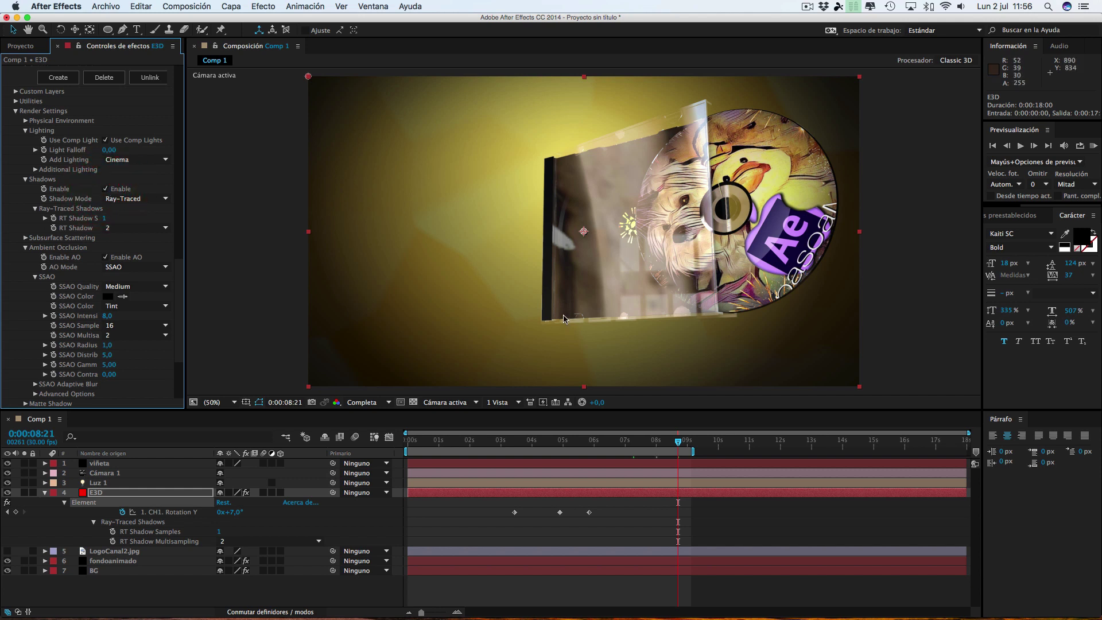
key("comma")
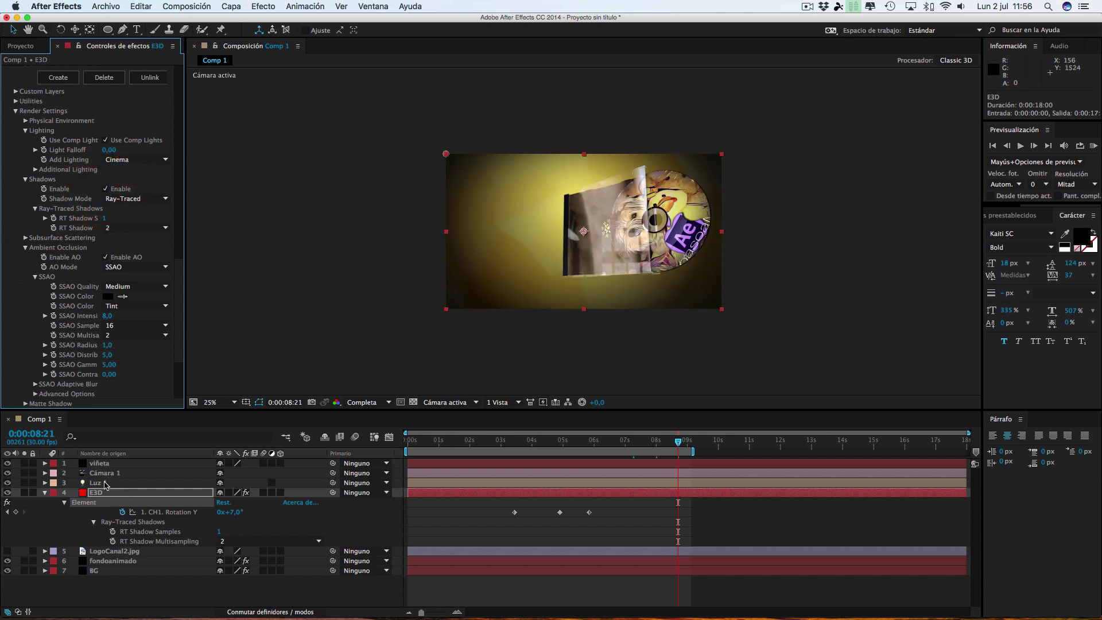
Select Luz 1, zoom far out to locate it, then turn off its eye icon
left_click(105, 485)
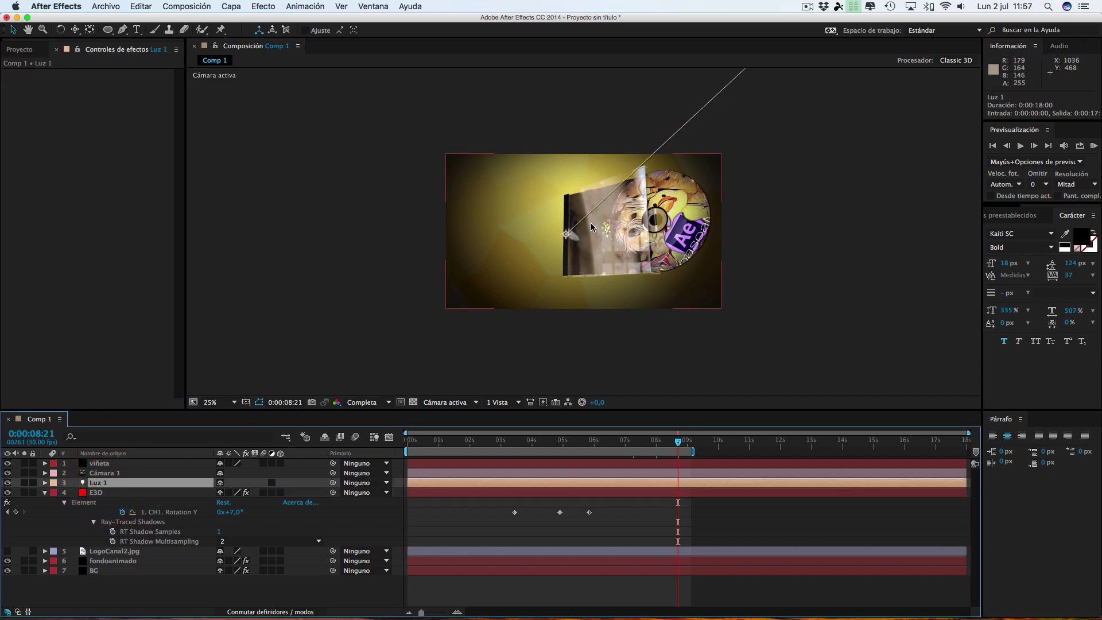
key("comma")
key("comma")
key("comma")
key("comma")
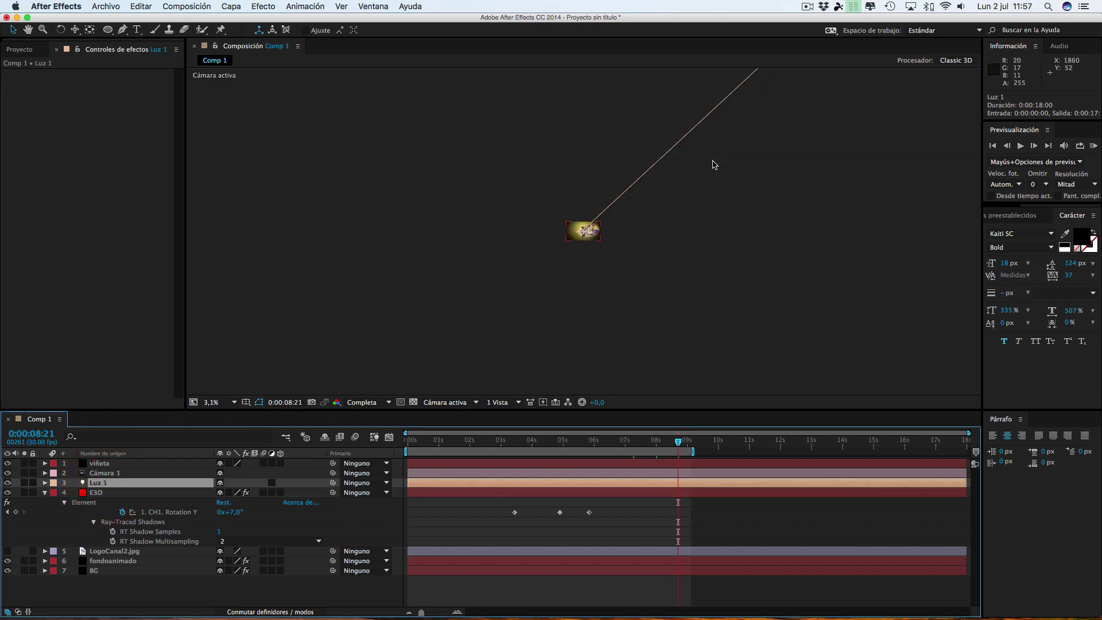
key("comma")
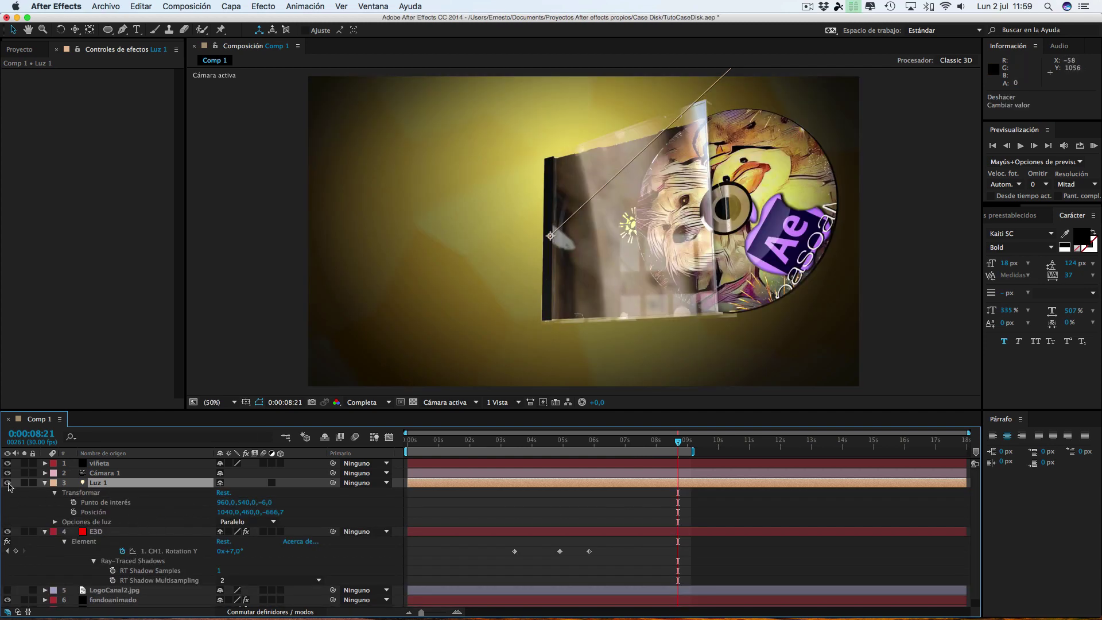
left_click(7, 483)
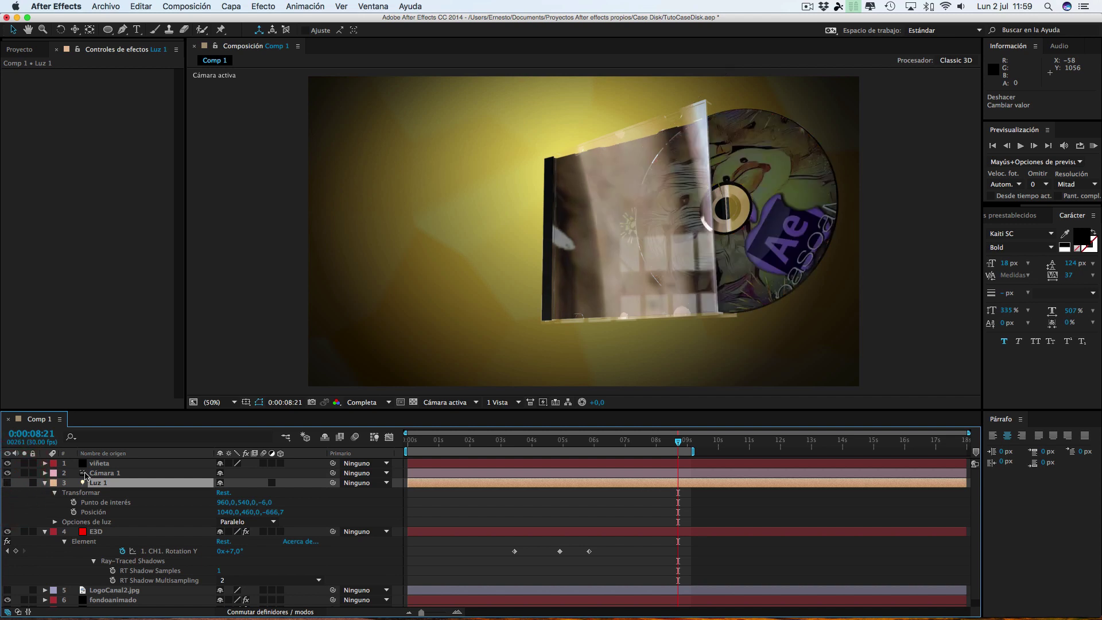
Create a new Parallel light, Luz 2, at 301% intensity with Casts Shadows on
left_click(230, 6)
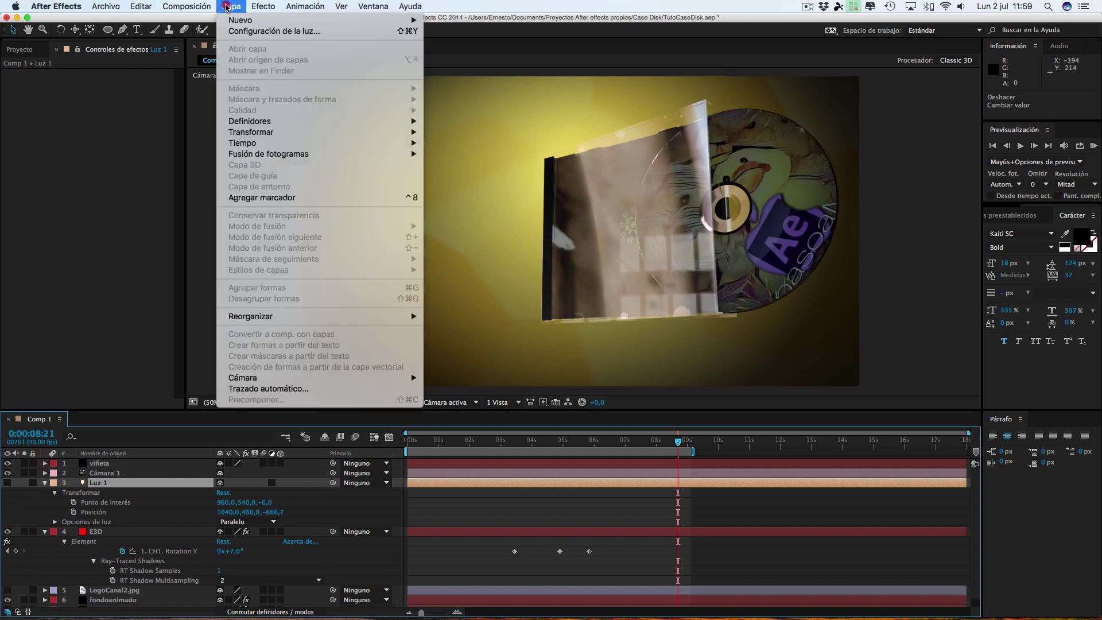
mouse_move(249, 22)
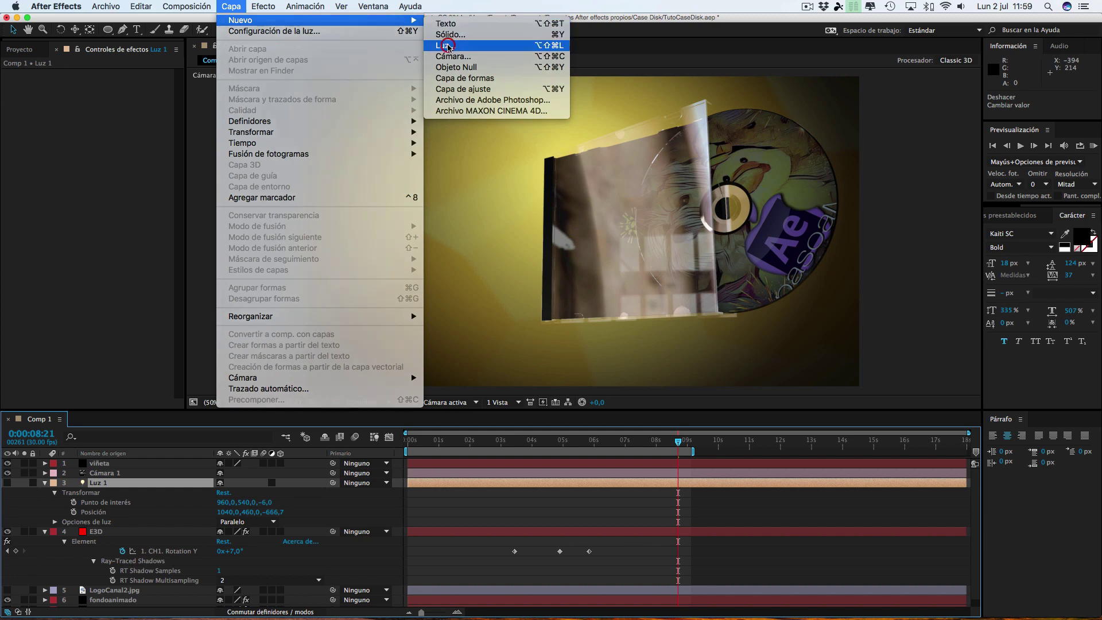
left_click(448, 46)
left_click(187, 117)
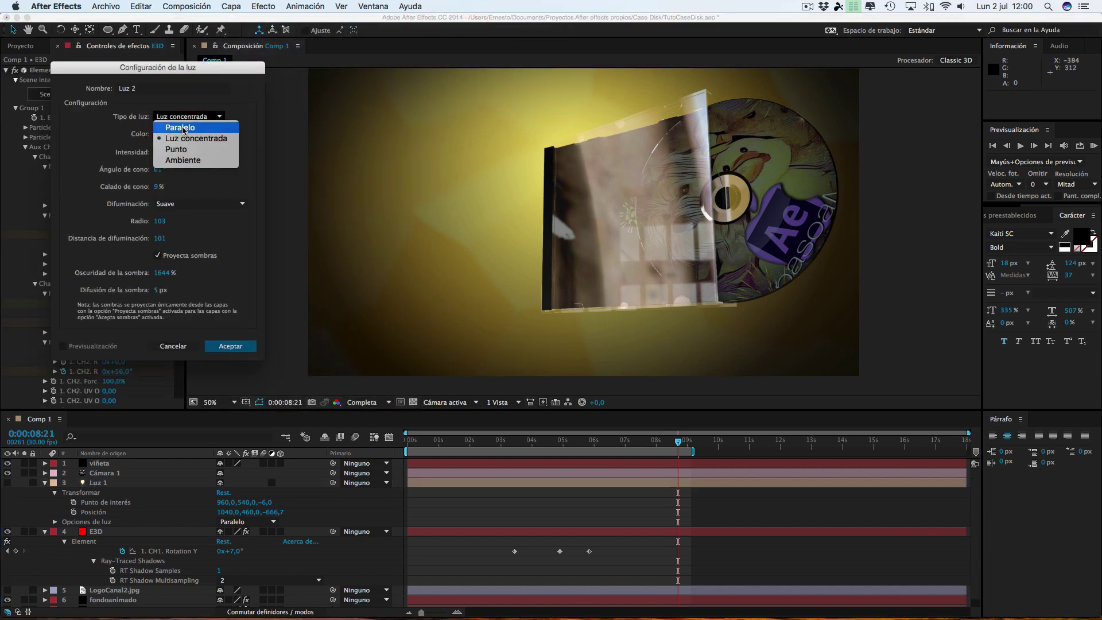
left_click(179, 128)
left_click(161, 153)
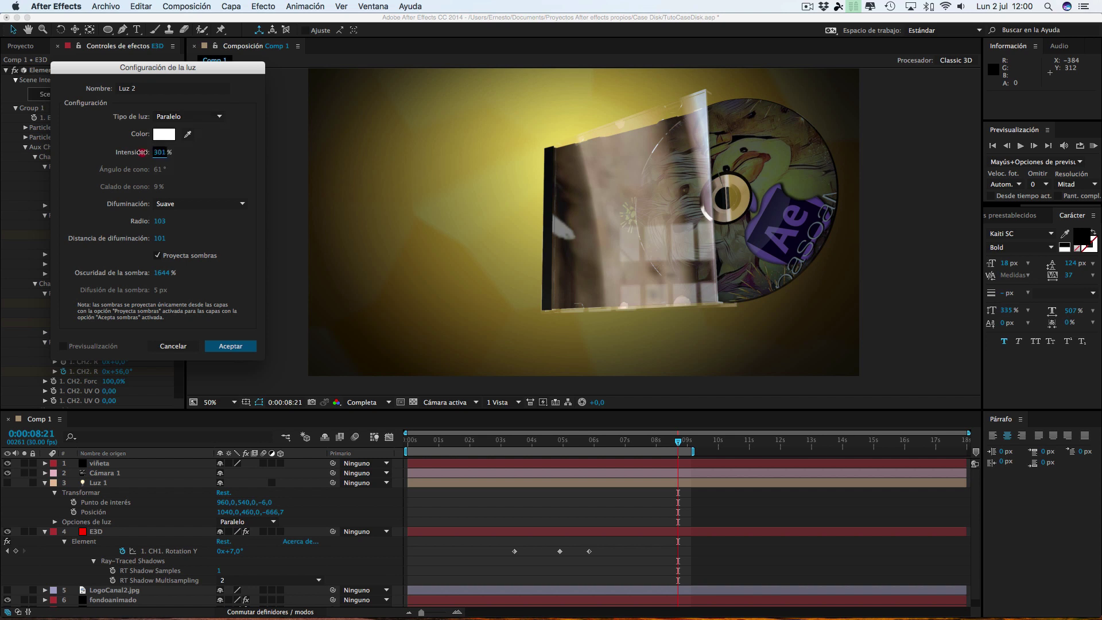
left_click(234, 343)
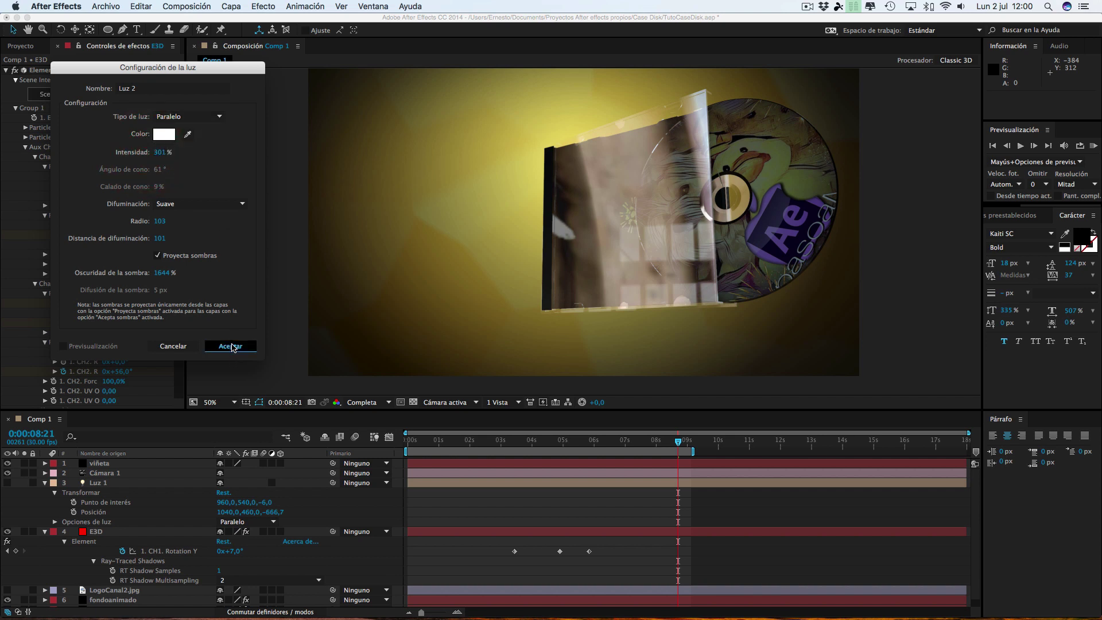
Shift Luz 2's aim slightly toward the lower left in the Composition viewer
left_click(549, 230)
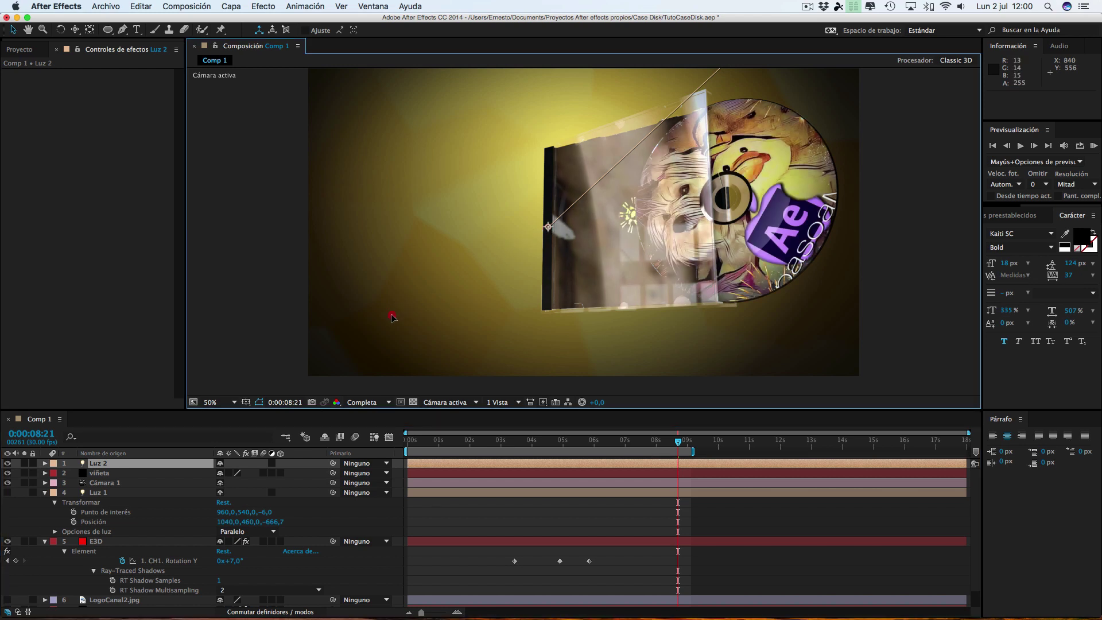
left_click_drag(549, 229, 546, 229)
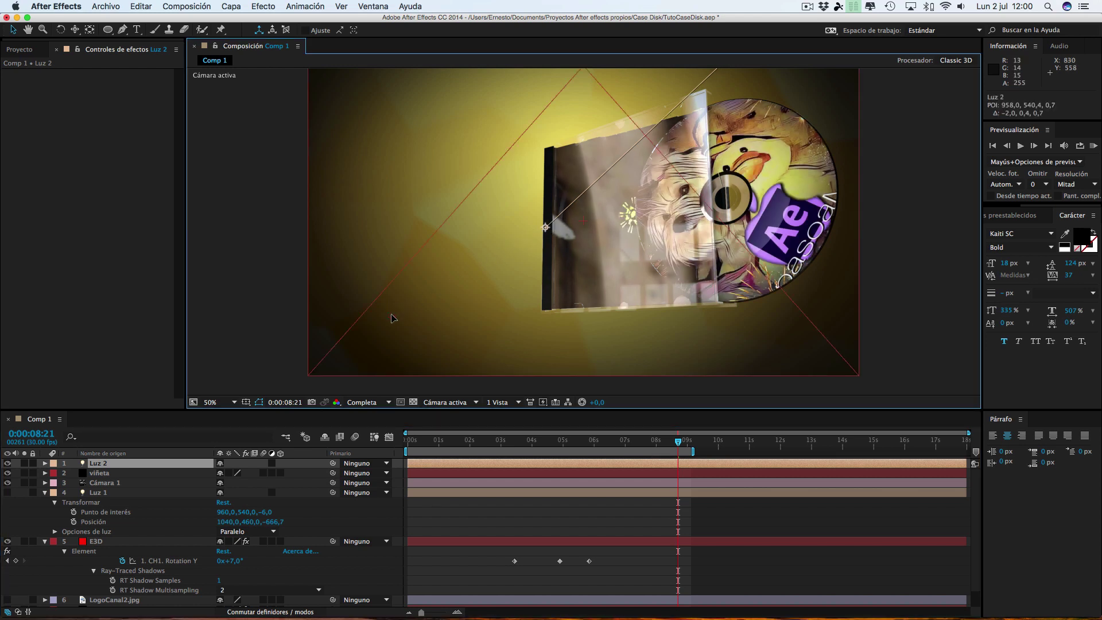
left_click_drag(392, 318, 391, 315)
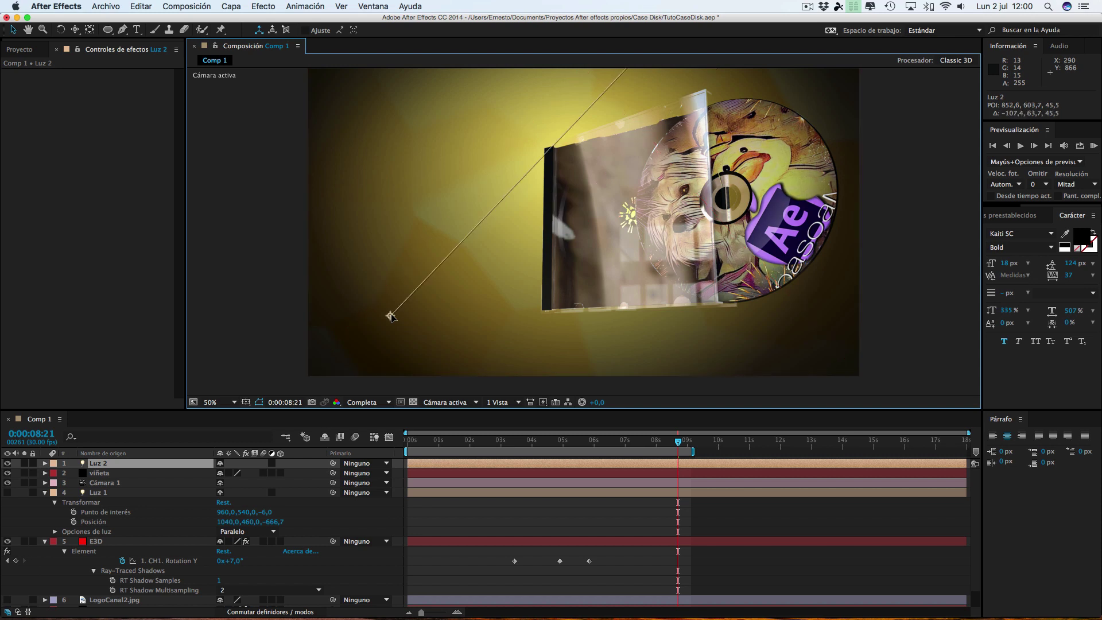
In 2 Vistas, move Luz 2 far left of the case, then refine its aim in 1 Vista
left_click(497, 402)
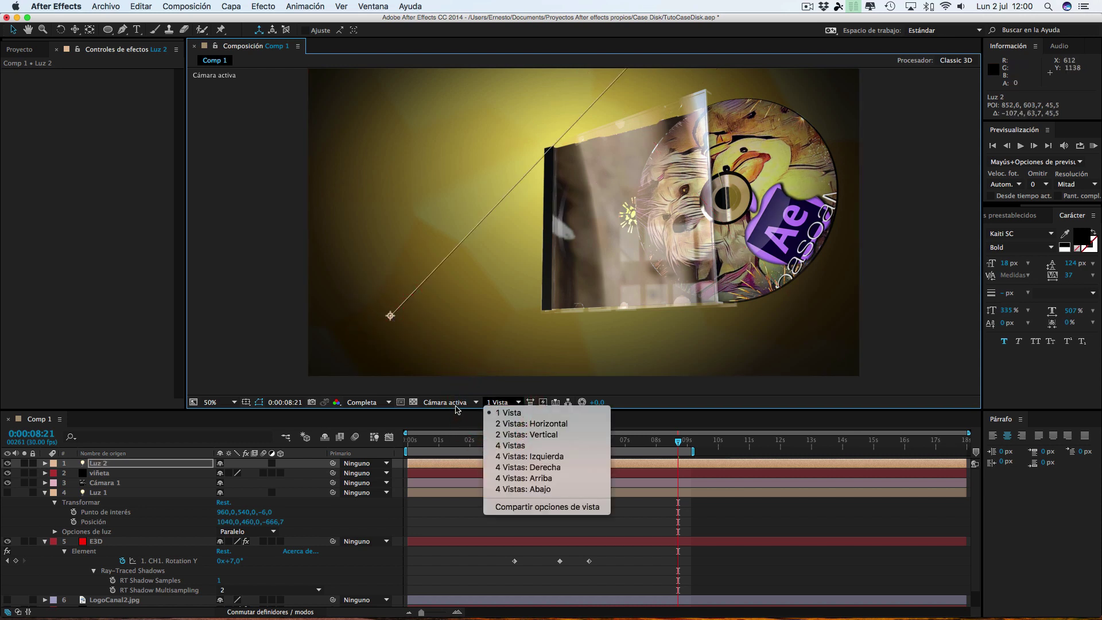
left_click(534, 436)
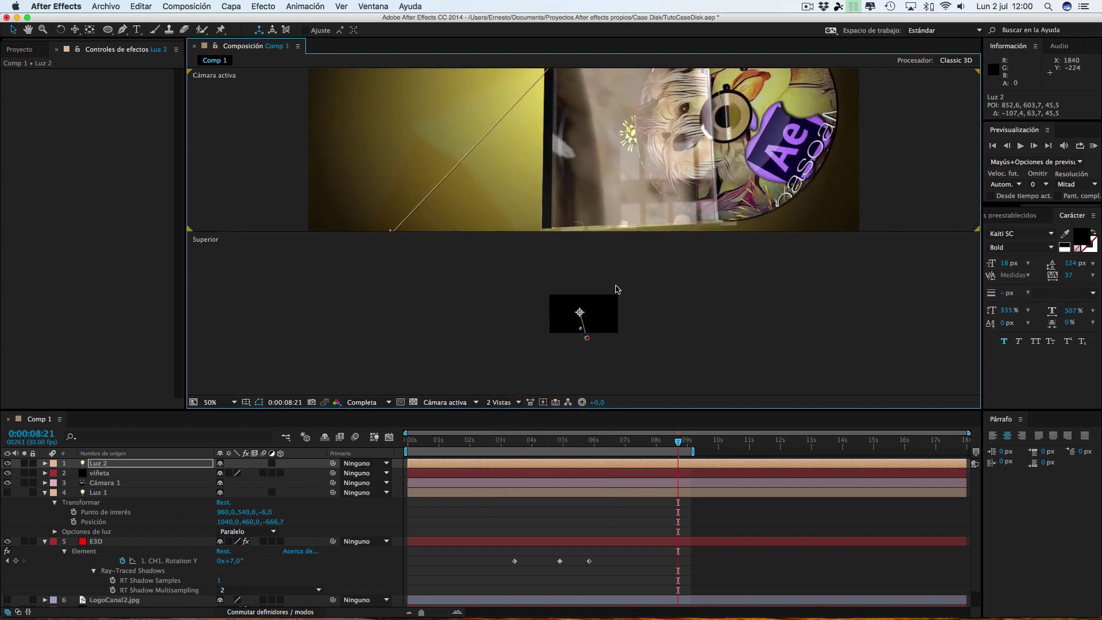
scroll(616, 289, "up", 3)
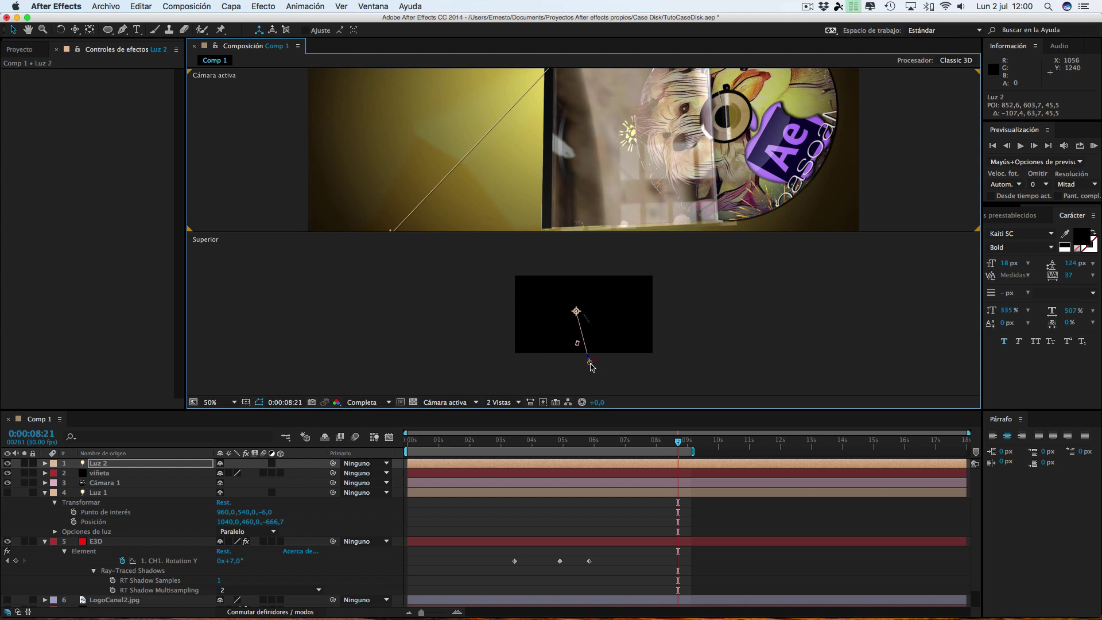
left_click_drag(591, 368, 555, 311)
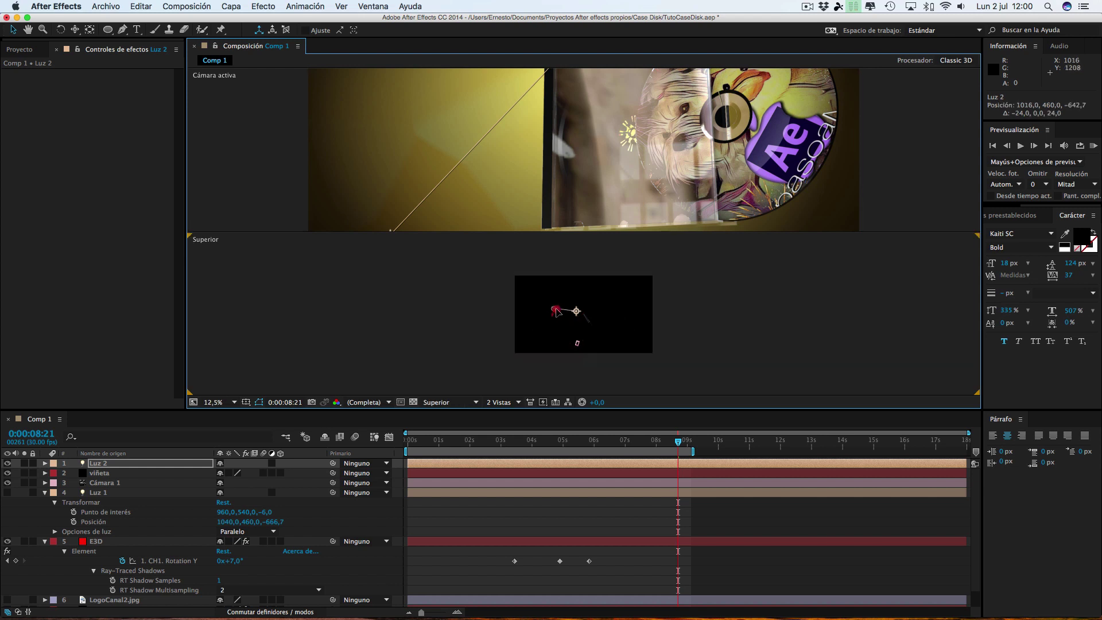
left_click_drag(557, 312, 566, 313)
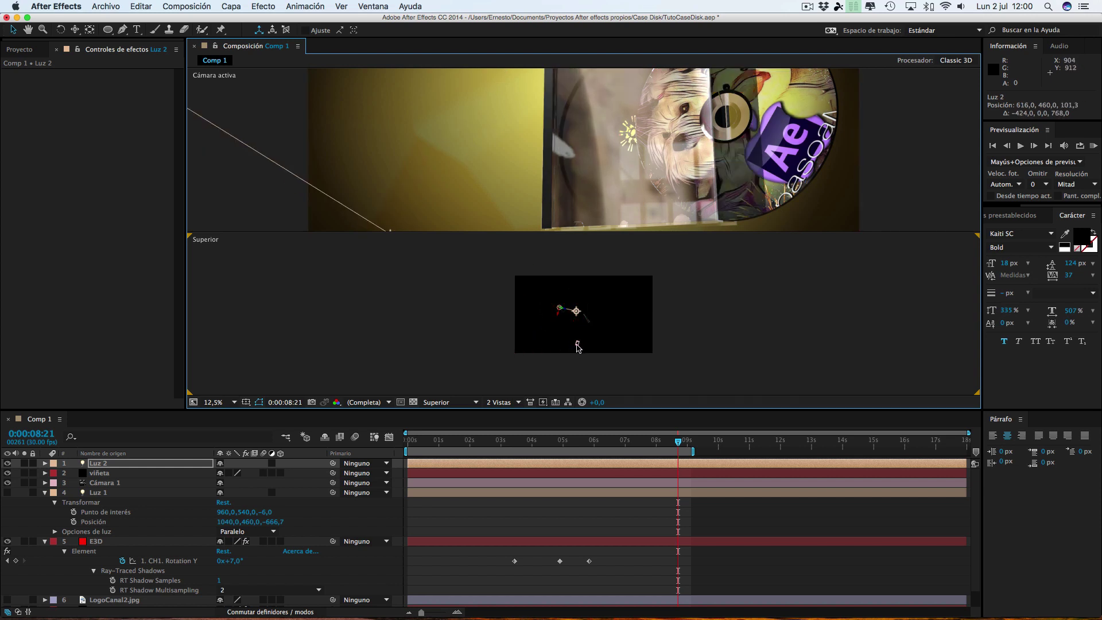
left_click(500, 402)
left_click(511, 414)
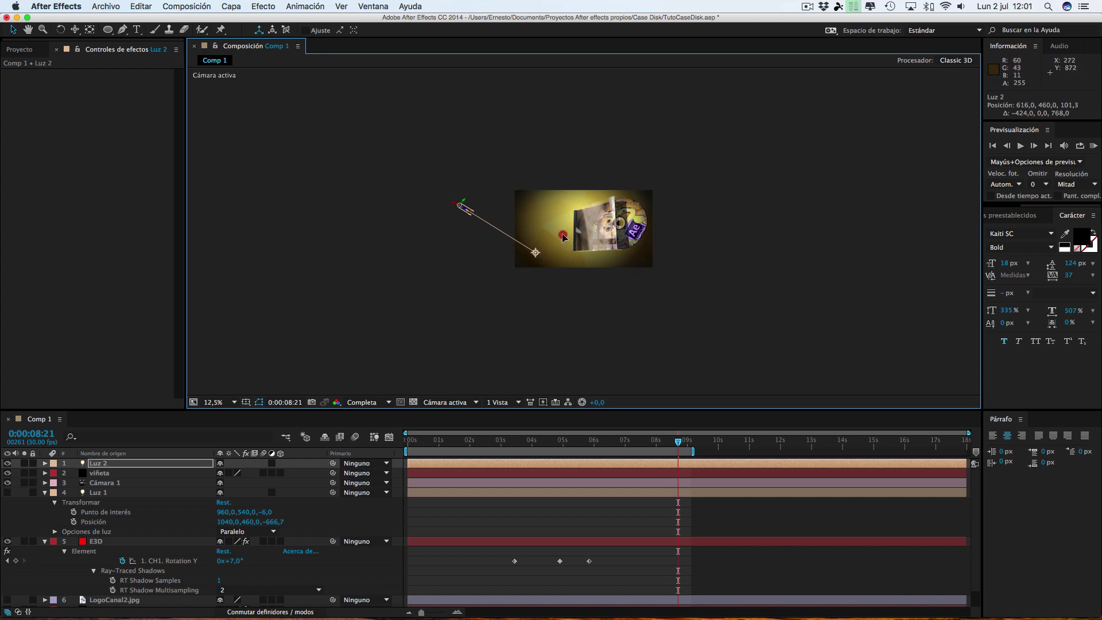
left_click_drag(535, 253, 564, 236)
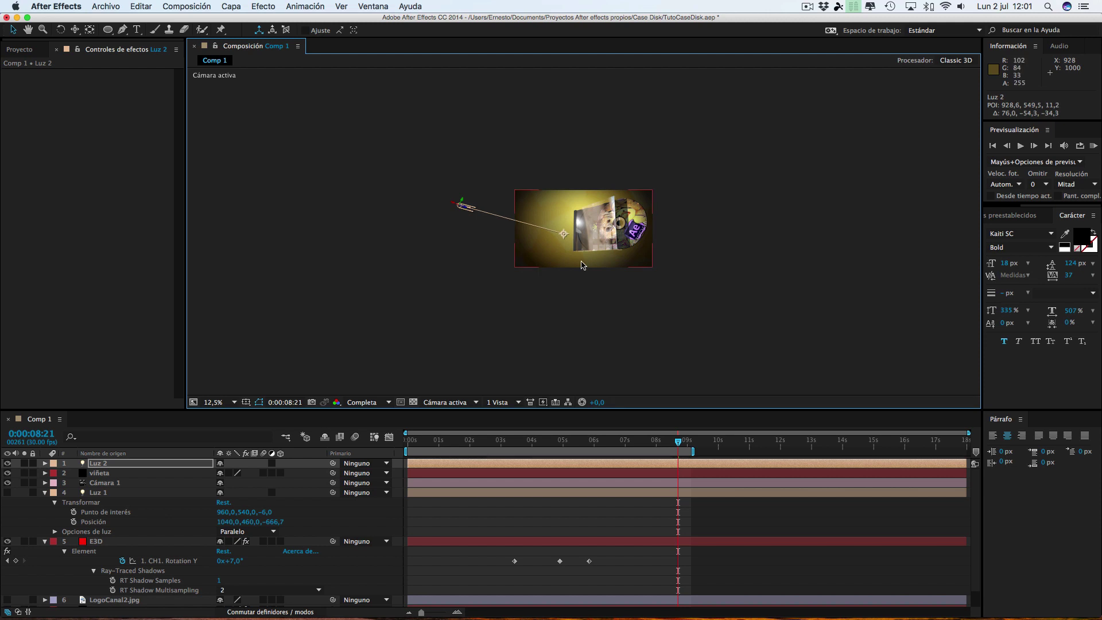
key("period")
key("period")
key("period")
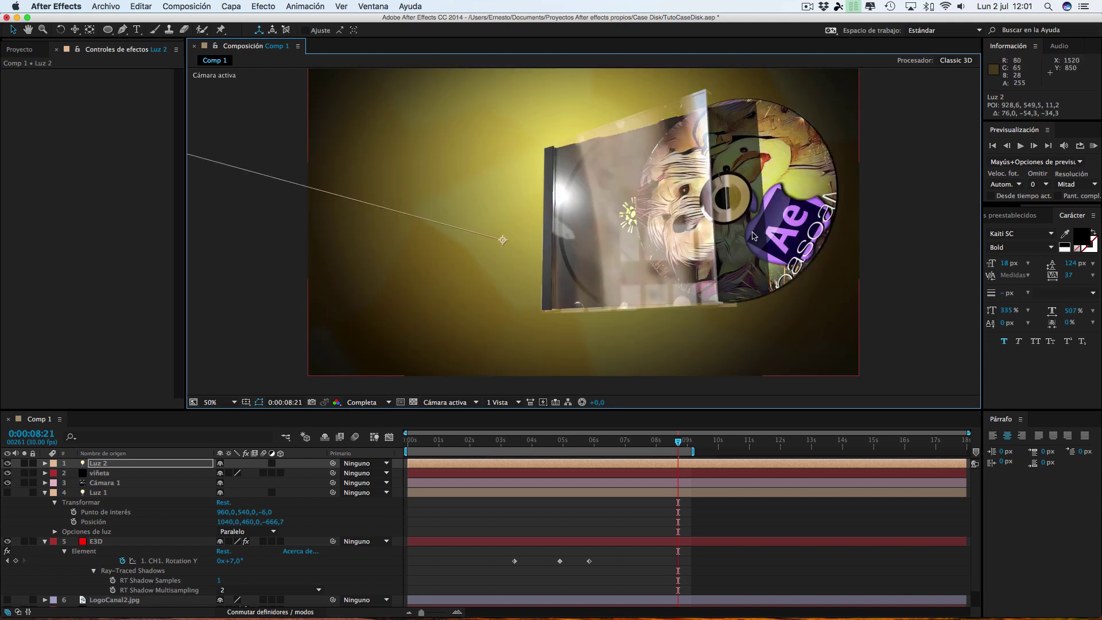
Move the playhead back from 0:00:07:03 through 0:00:03:08 to 0:00:02:07 to check Luz 2's lighting
left_click(627, 442)
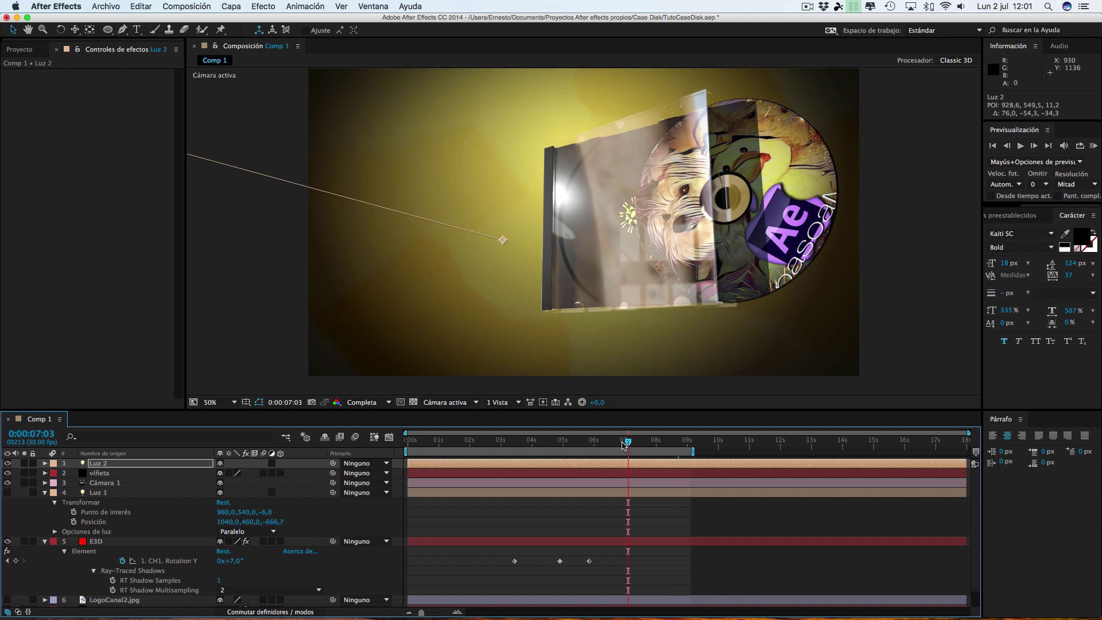
left_click(587, 443)
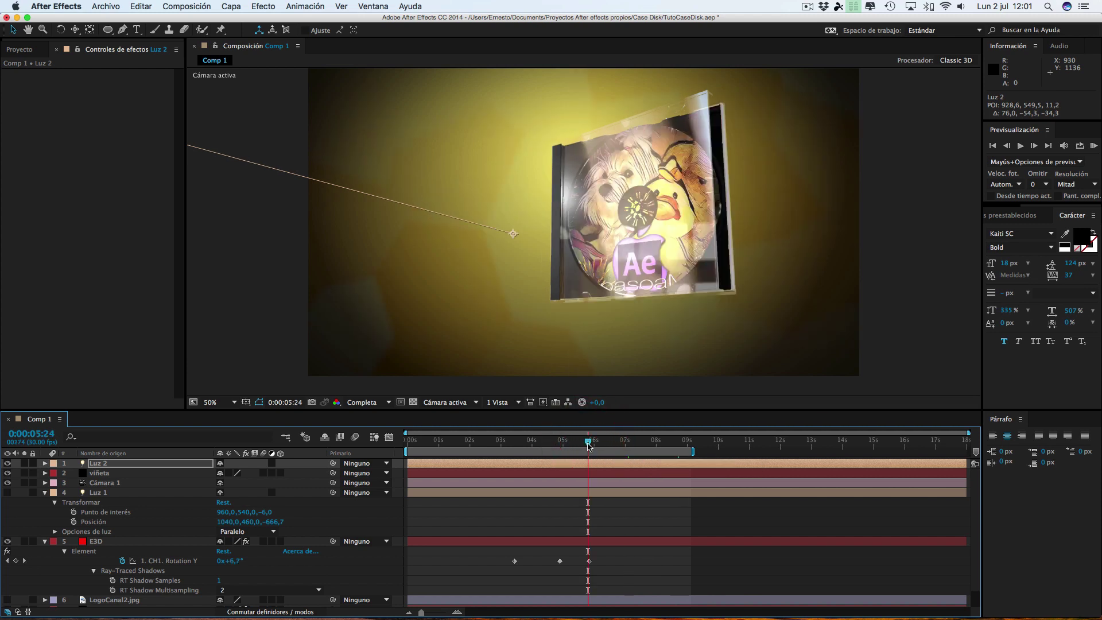
left_click(566, 443)
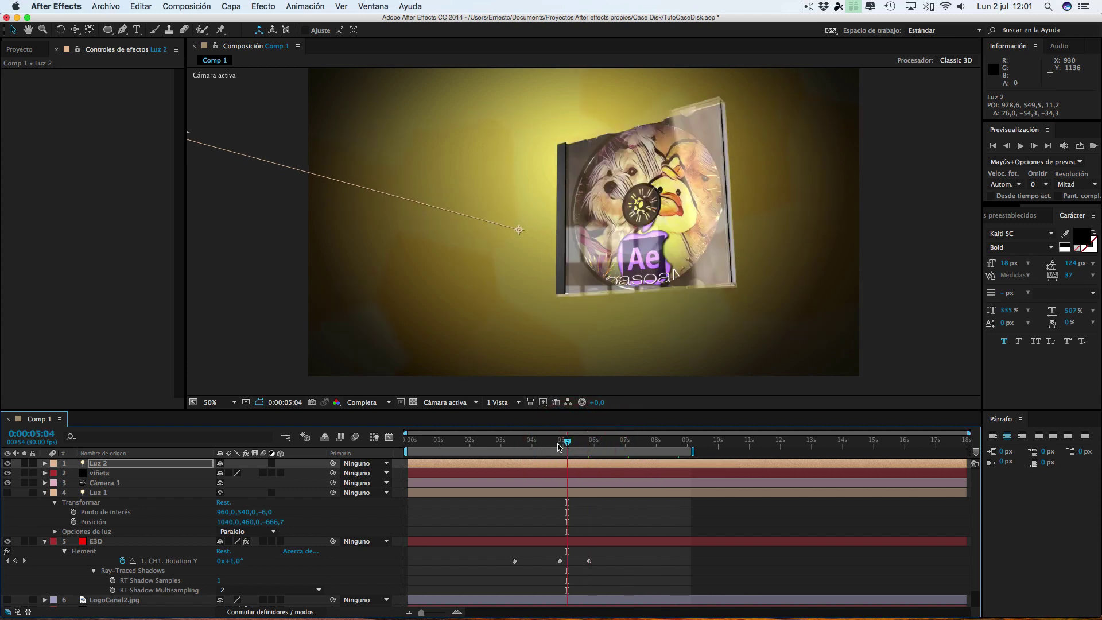
left_click(543, 443)
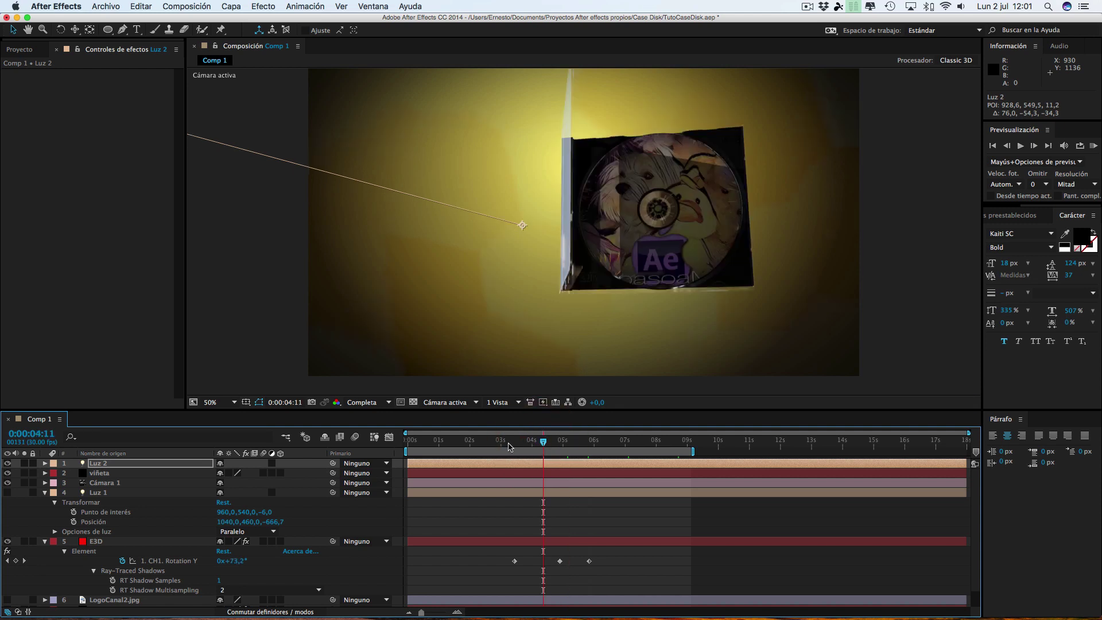
left_click(509, 446)
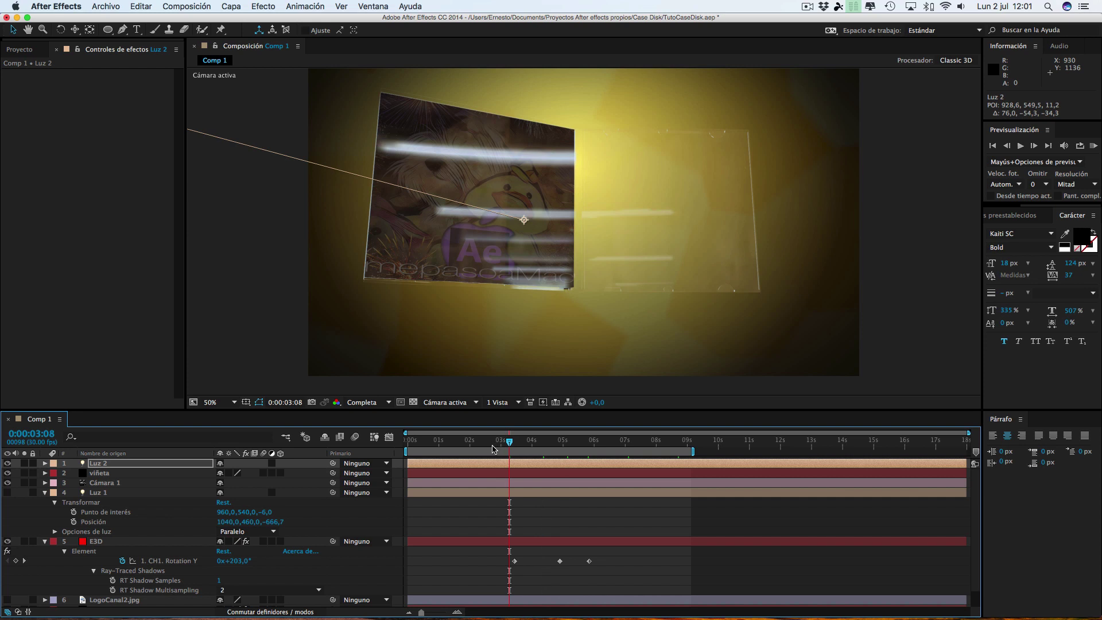
left_click(477, 447)
key("comma")
key("comma")
key("comma")
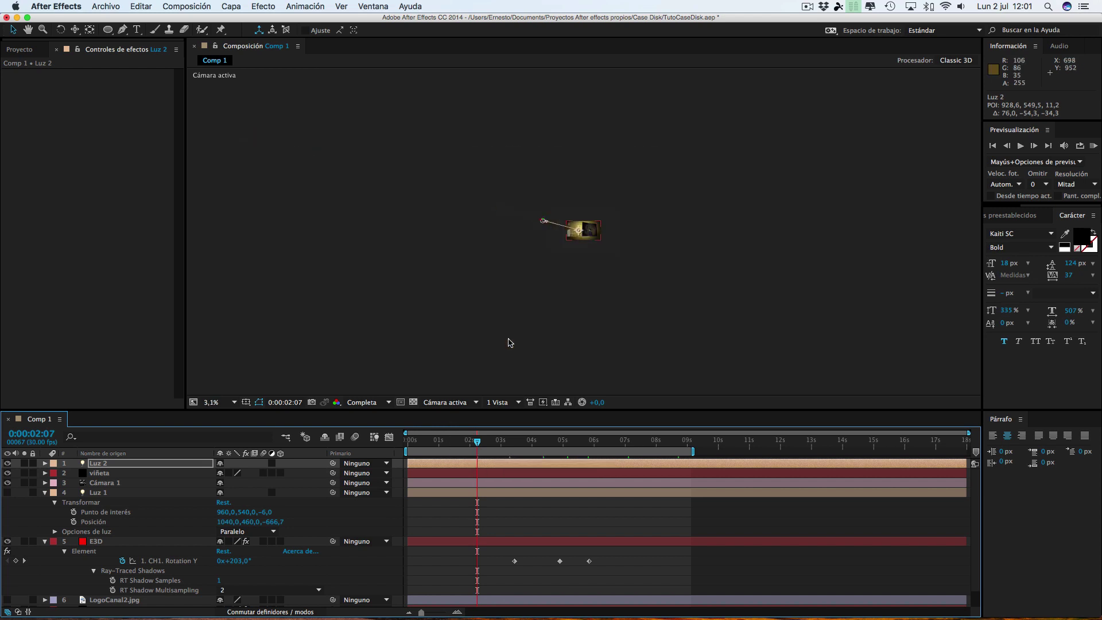
key("period")
key("period")
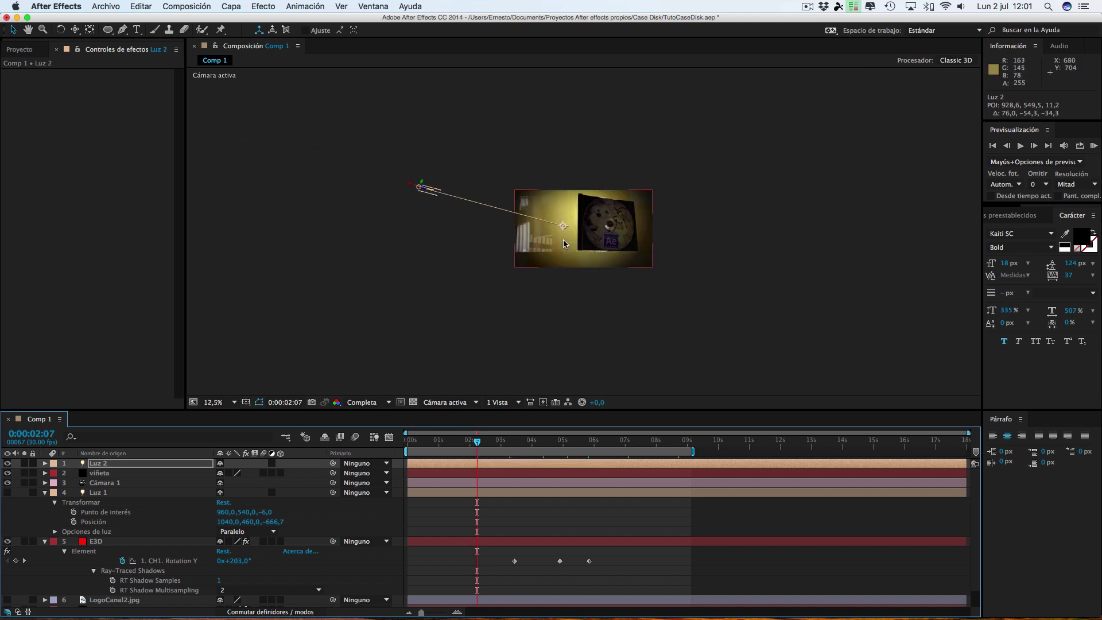
Drag Luz 2's point of interest right to 1047,5, 554,1, -21,5 at the disc's centre
left_click(562, 226)
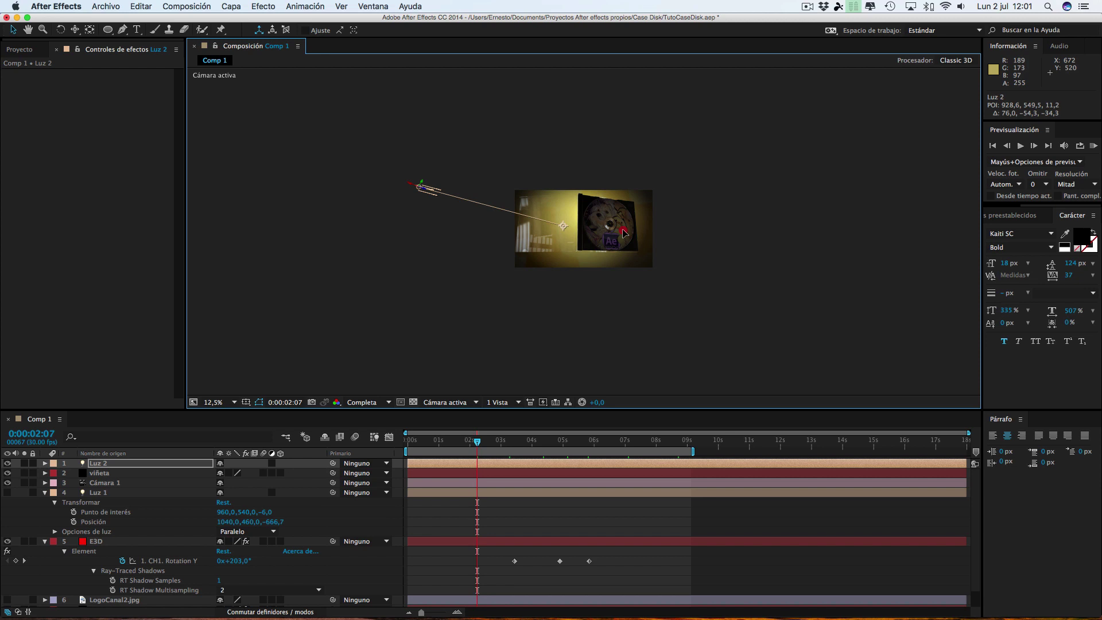
left_click_drag(563, 227, 570, 228)
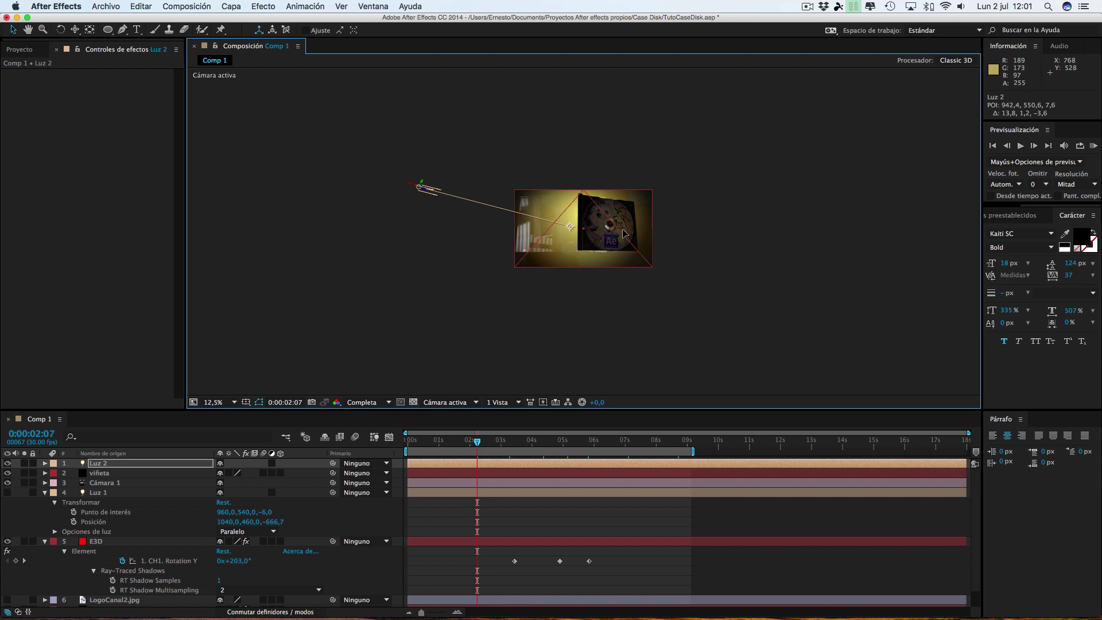
left_click_drag(625, 233, 624, 232)
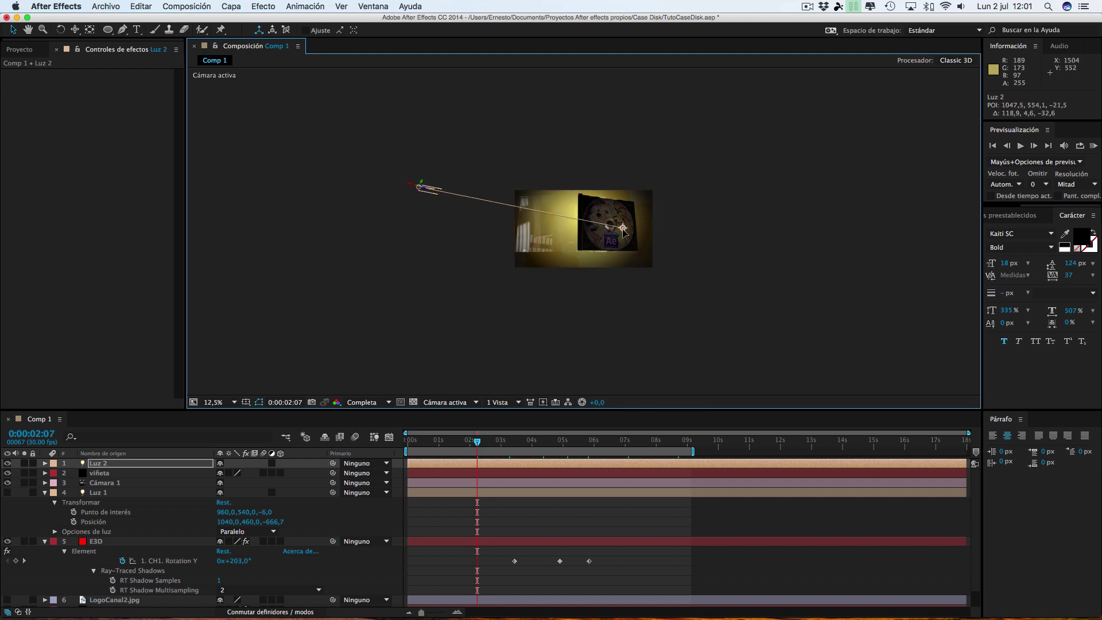
key("period")
key("period")
key("period")
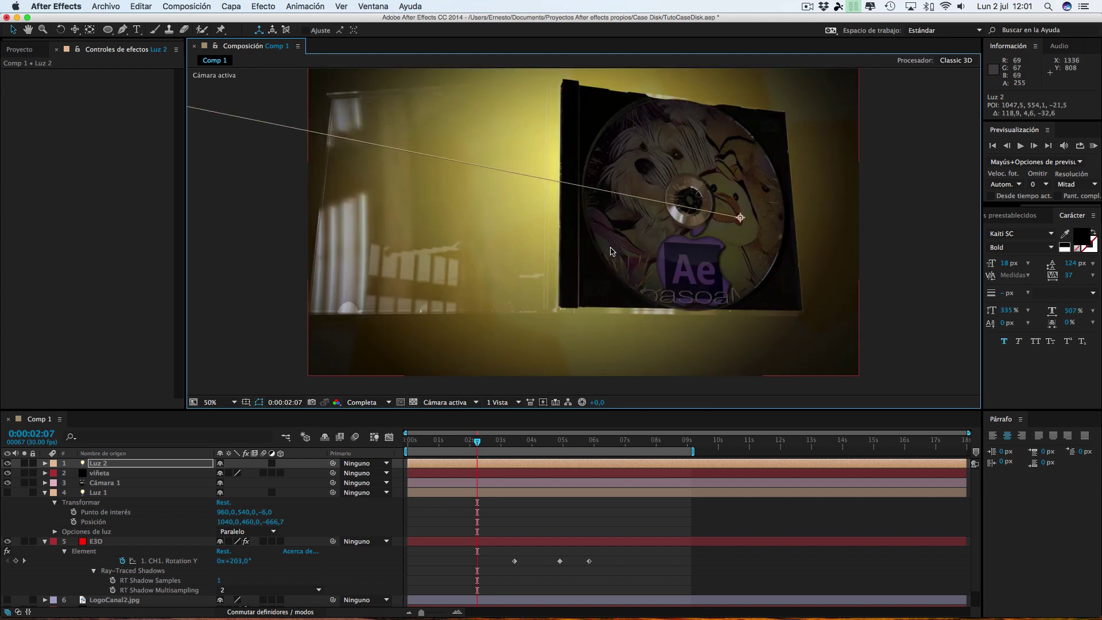
key("comma")
key("comma")
key("comma")
left_click(497, 402)
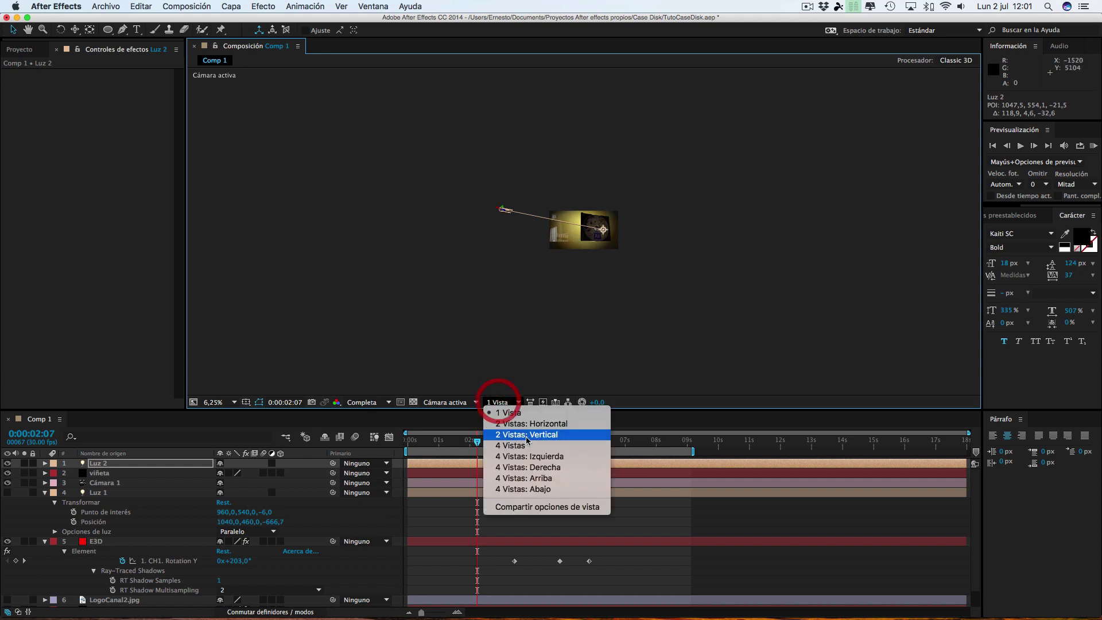
In the Superior view at 100%, move Luz 2 about 207 units to the right
left_click(451, 402)
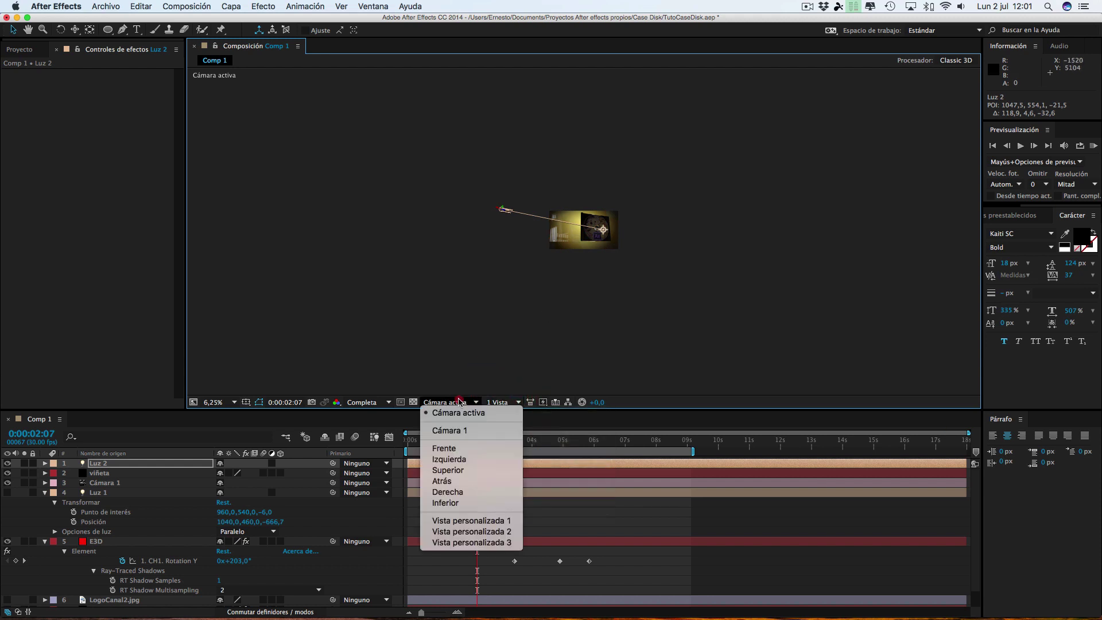
left_click(448, 470)
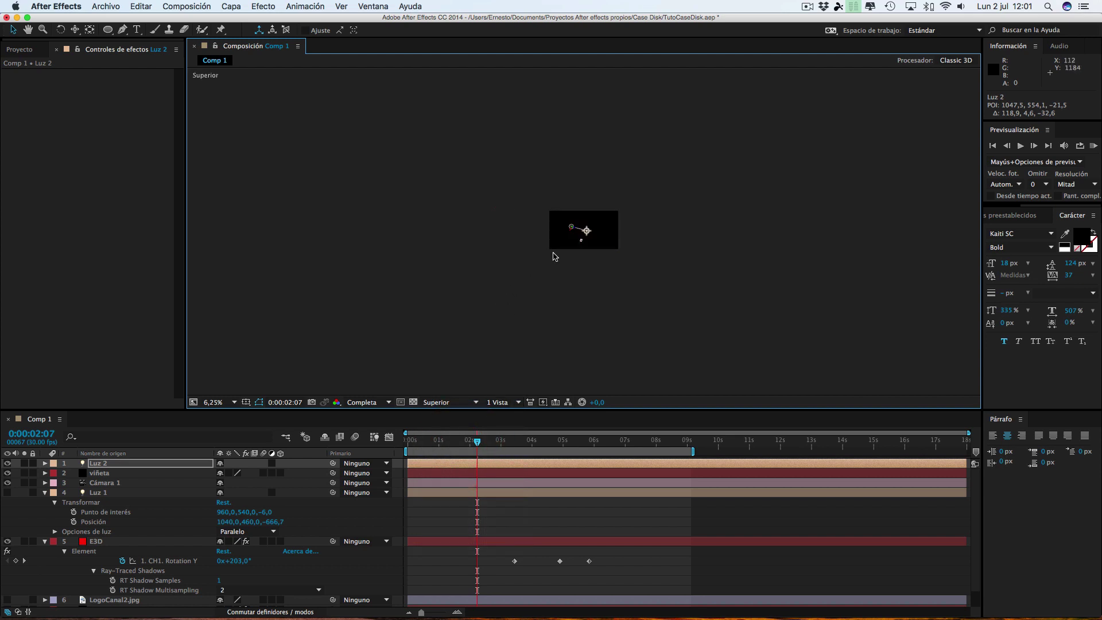
key("slash")
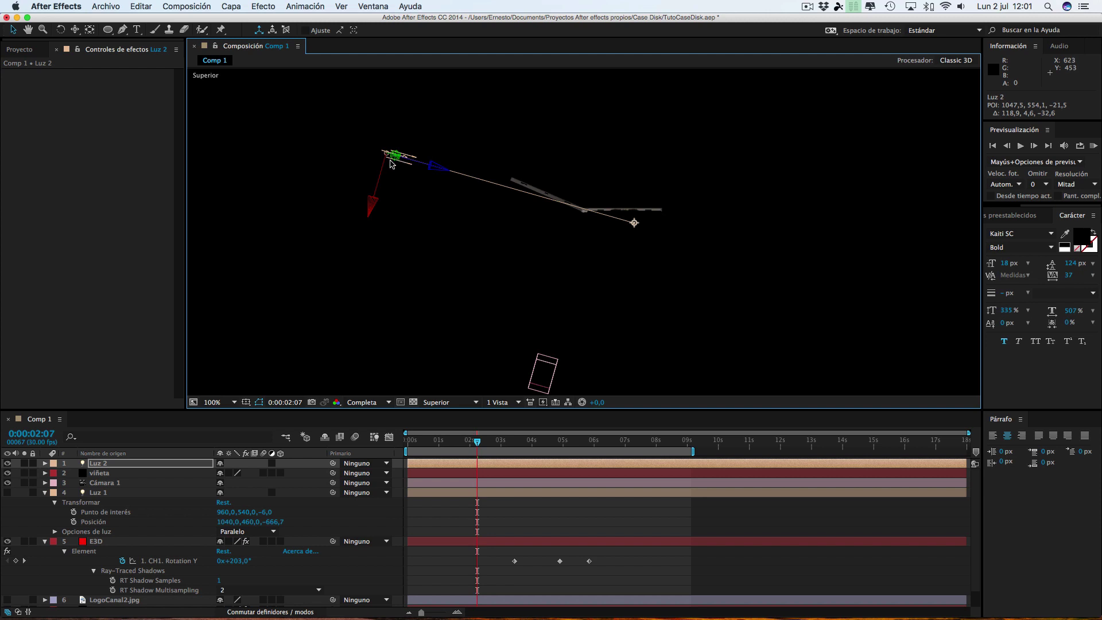
left_click(497, 165)
left_click_drag(384, 153, 497, 159)
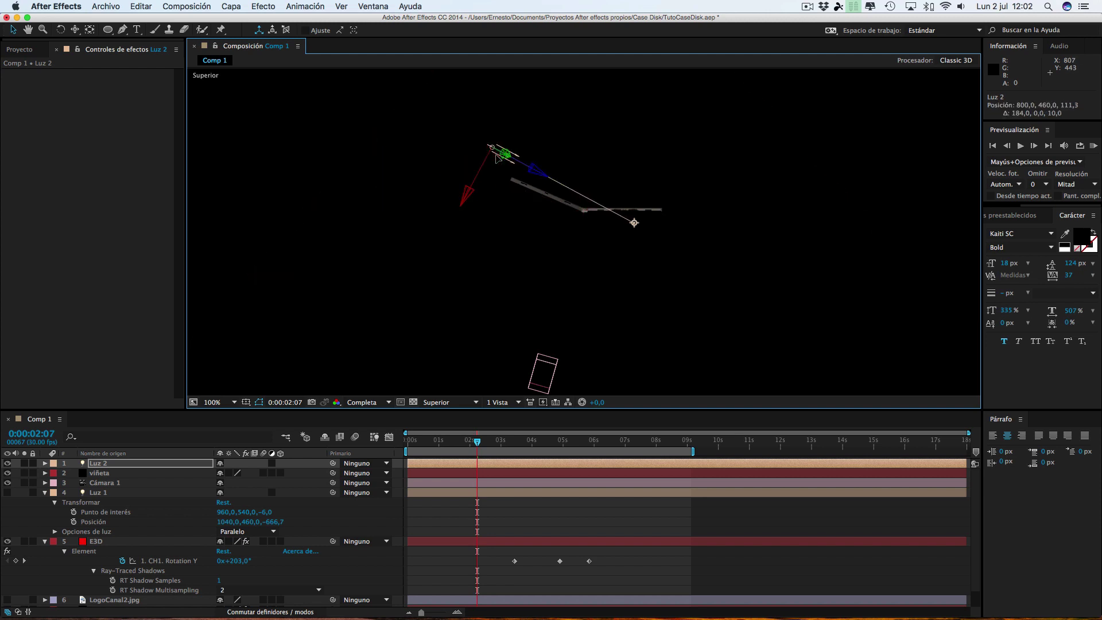
From the Izquierda view, raise Luz 2 to about 800, 433, -77, then return to Cámara activa
left_click(442, 401)
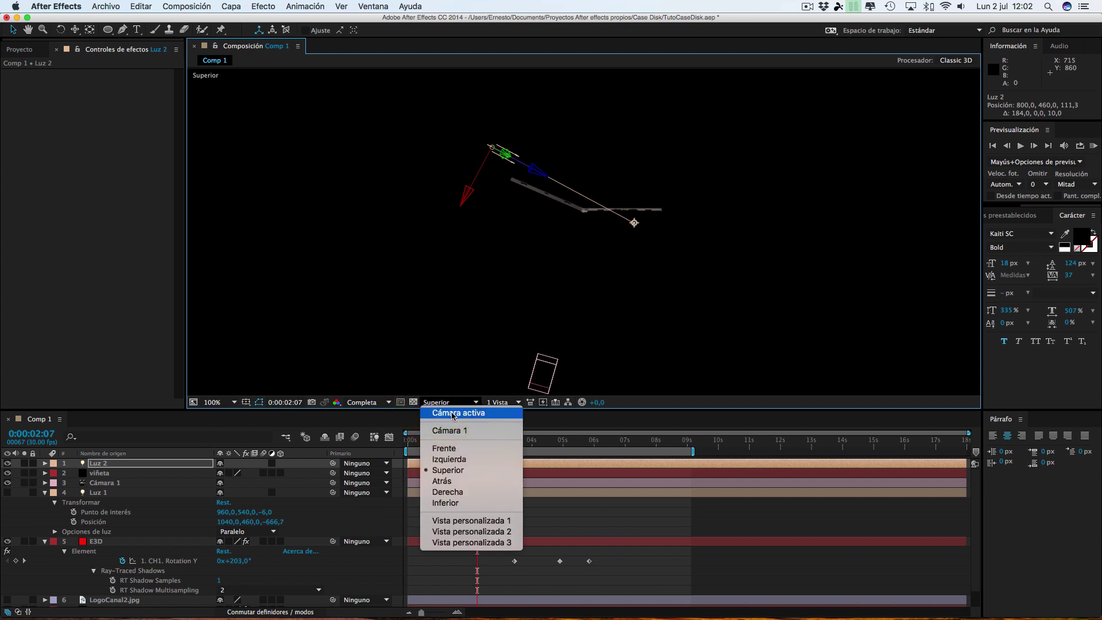
left_click(456, 459)
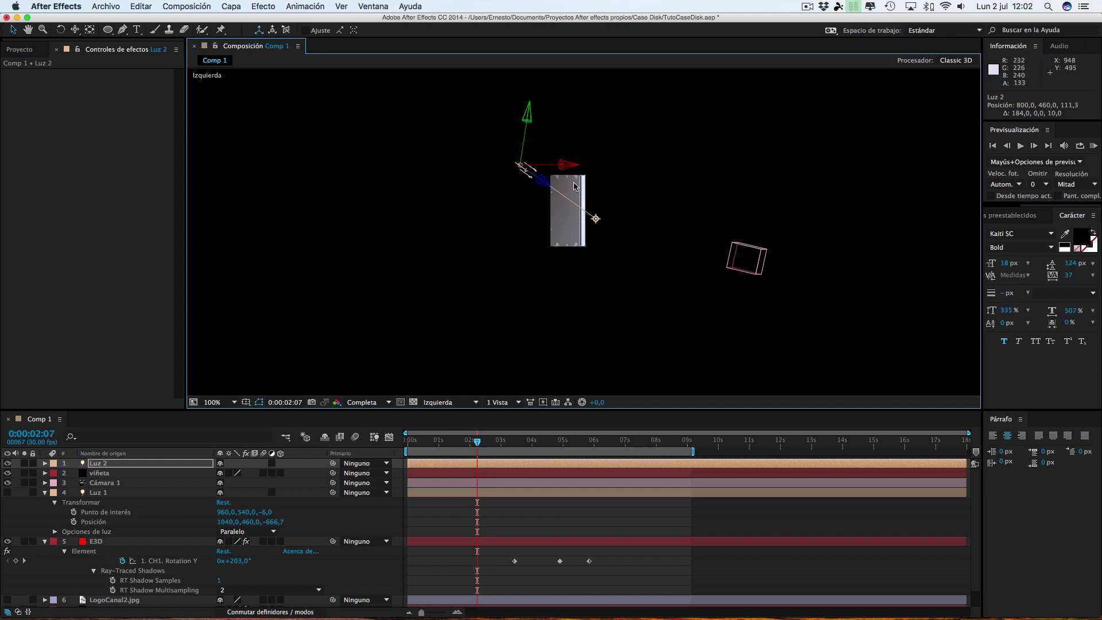
left_click_drag(520, 170, 629, 153)
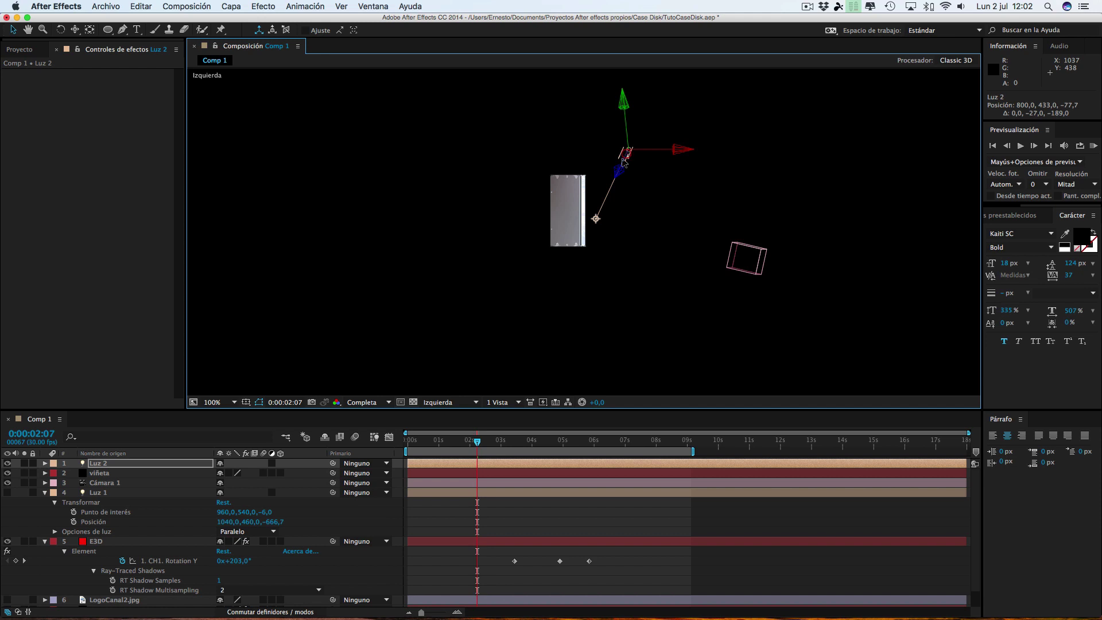
left_click(448, 401)
left_click(453, 412)
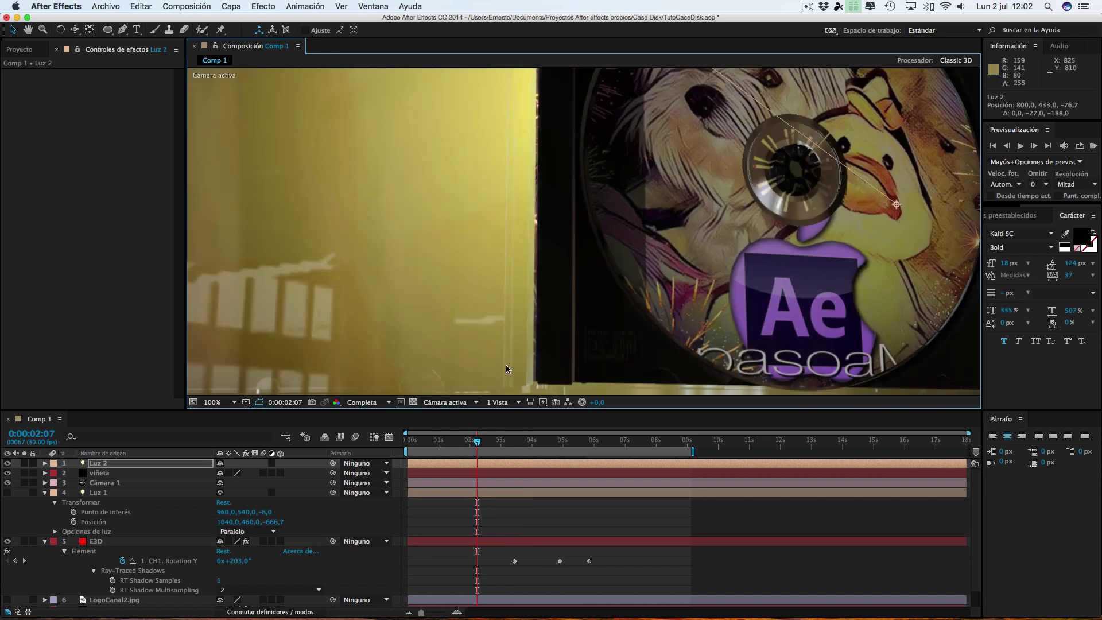
scroll(506, 365, "down", 6)
scroll(508, 364, "up", 1)
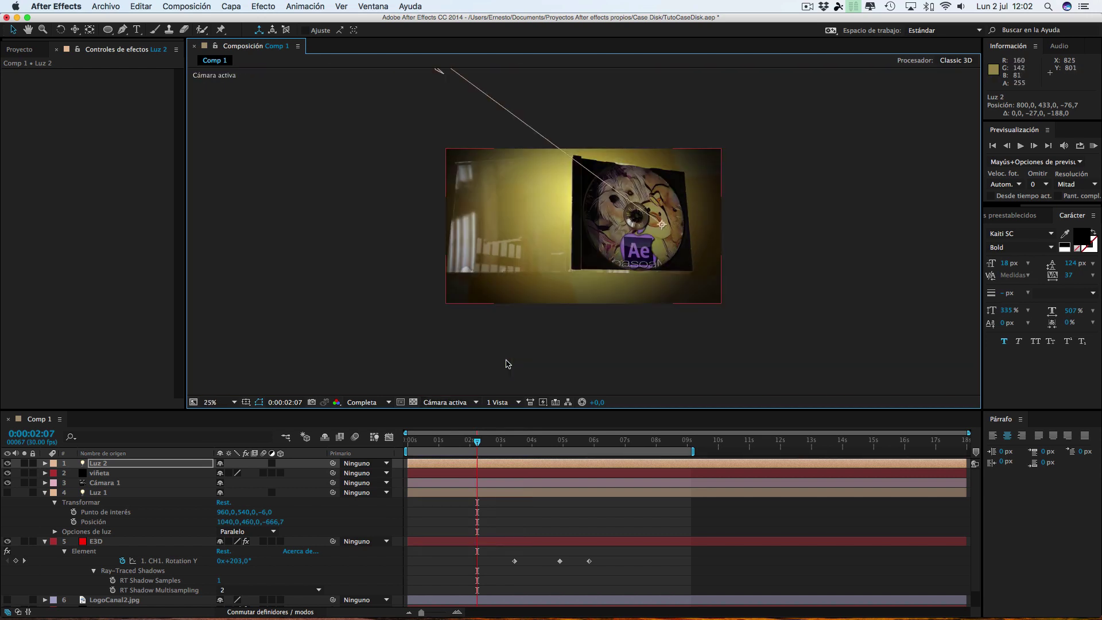
scroll(507, 363, "up", 1)
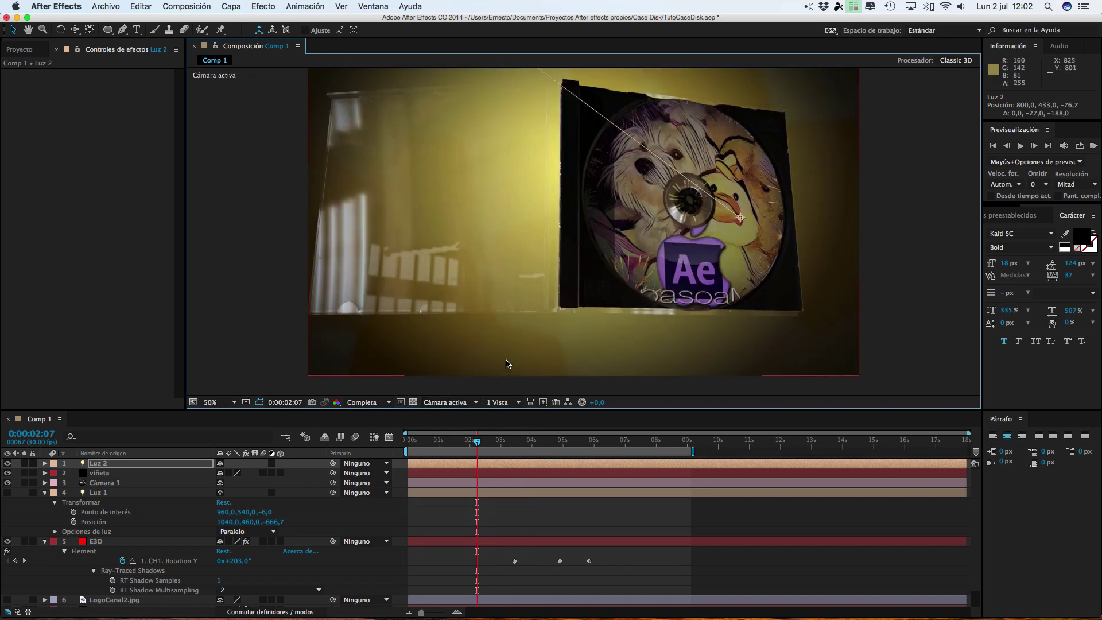
scroll(611, 284, "down", 2)
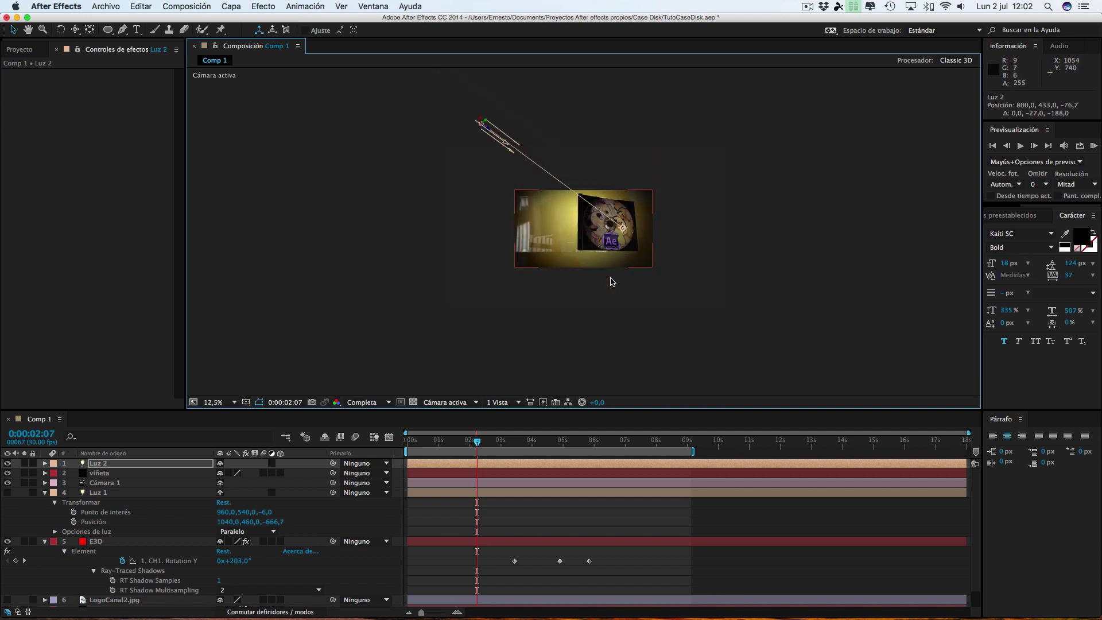
scroll(612, 281, "up", 1)
scroll(612, 281, "up", 1)
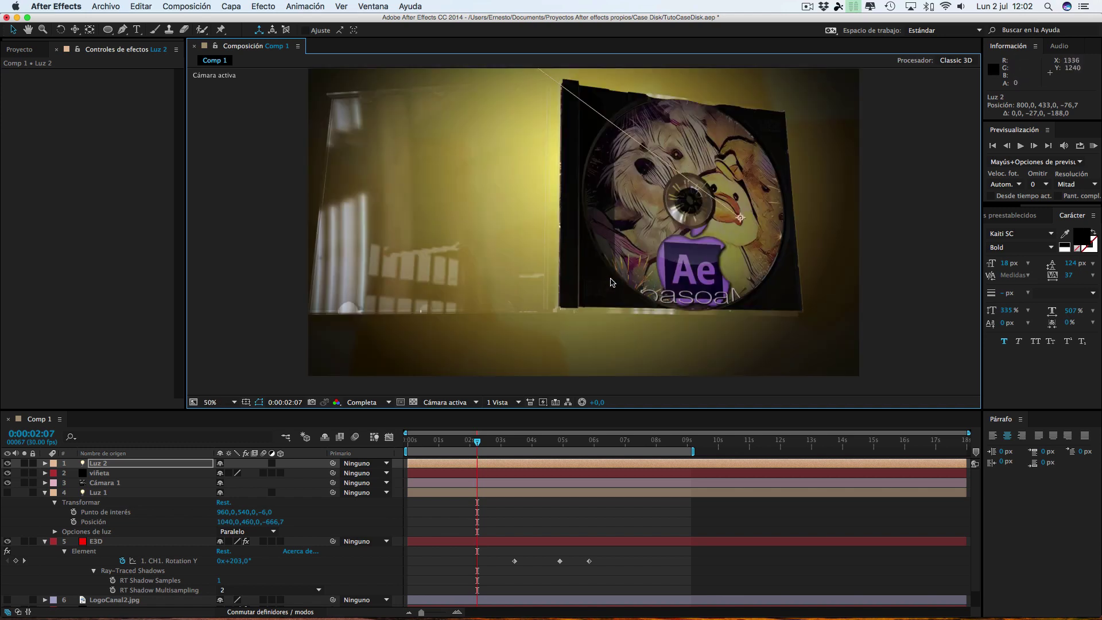
left_click(520, 444)
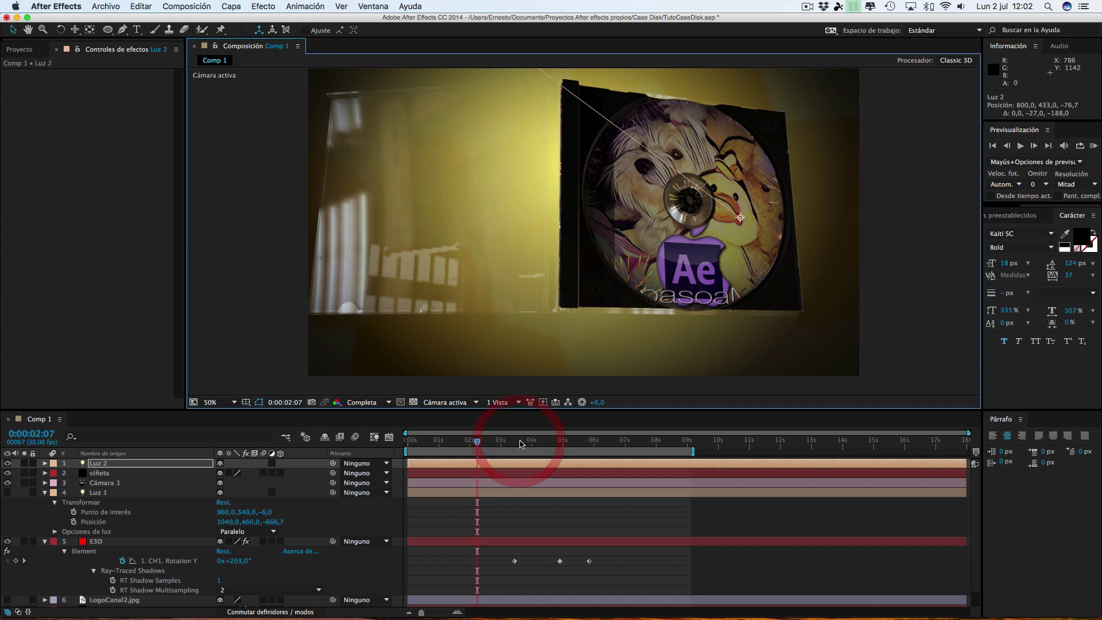
left_click(557, 443)
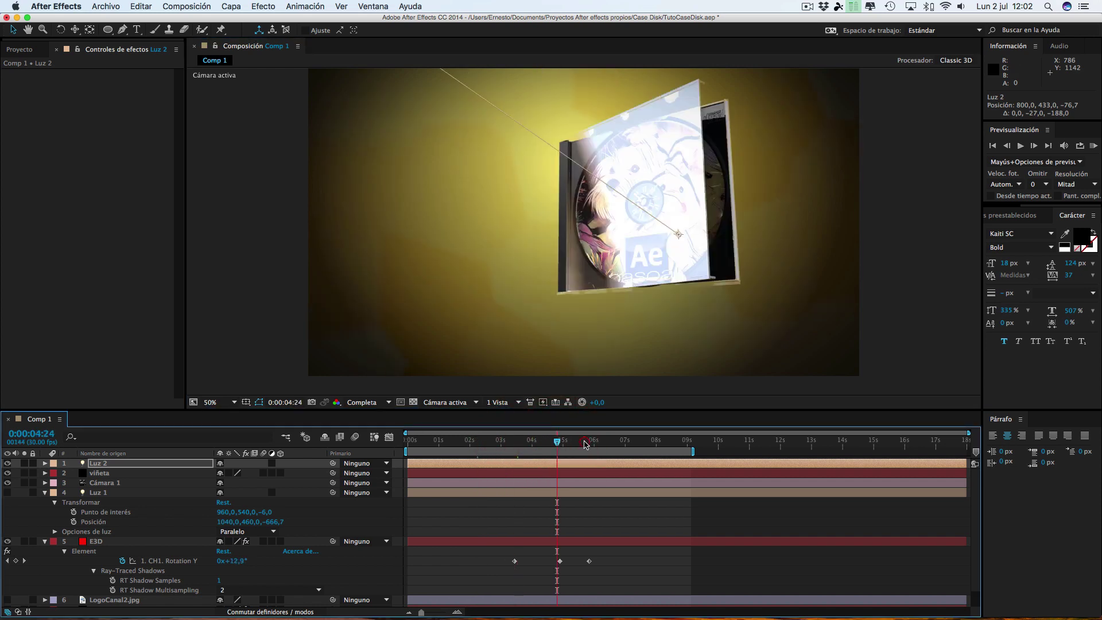
left_click(609, 442)
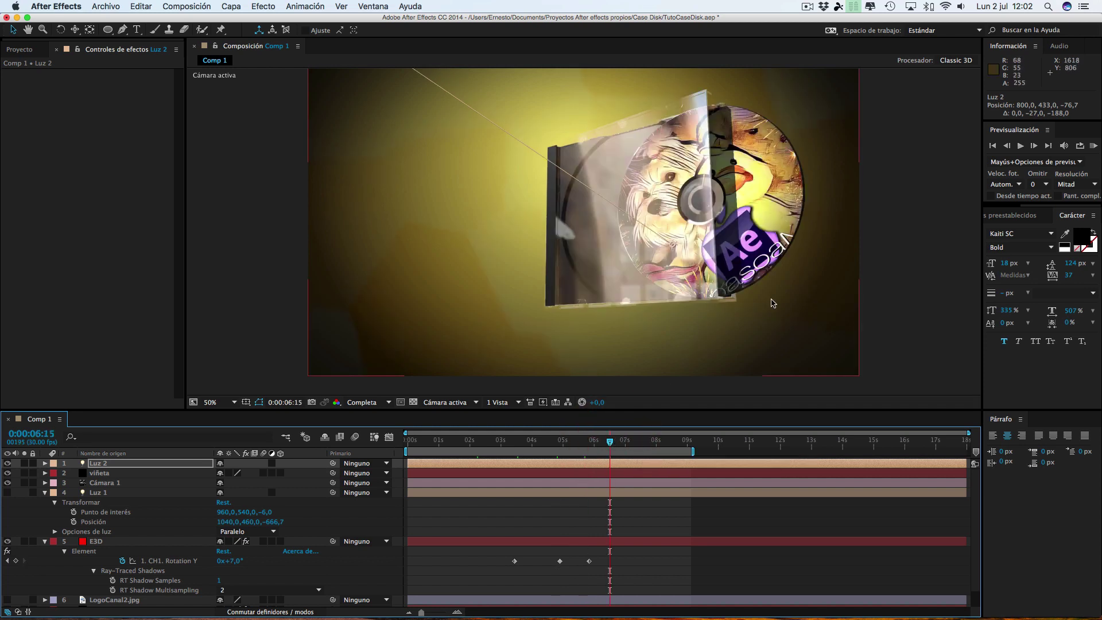
left_click(645, 442)
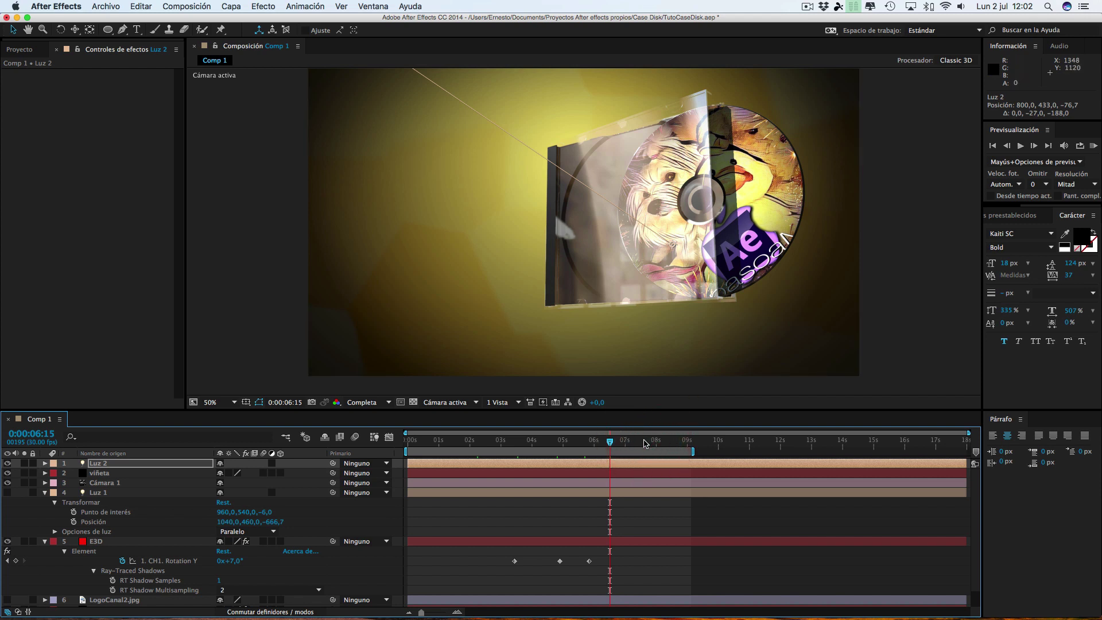
left_click(681, 442)
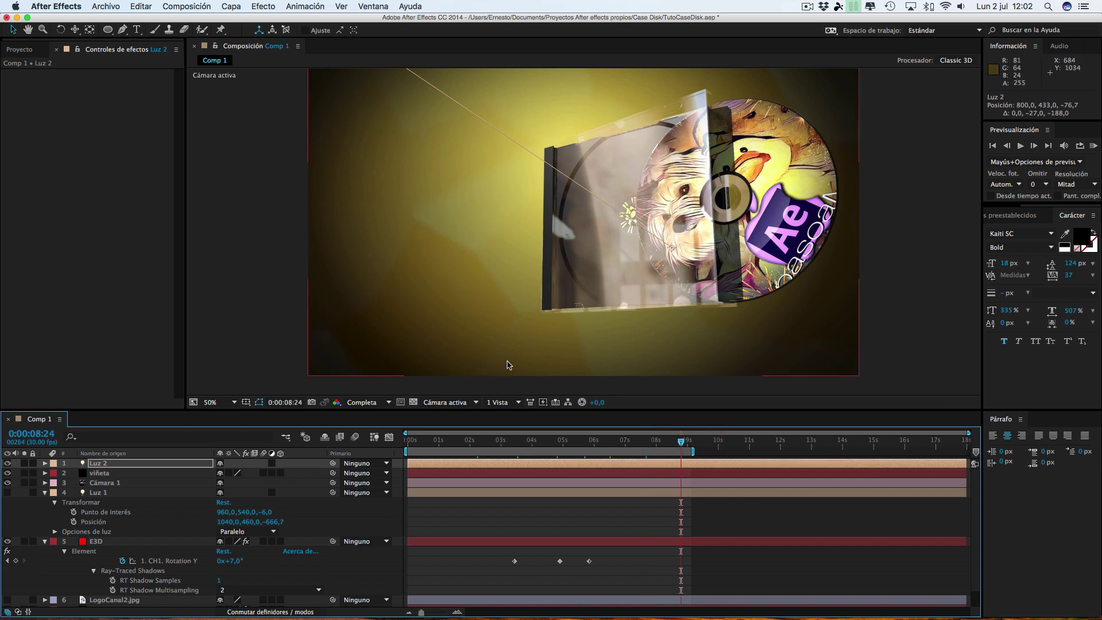
left_click(462, 443)
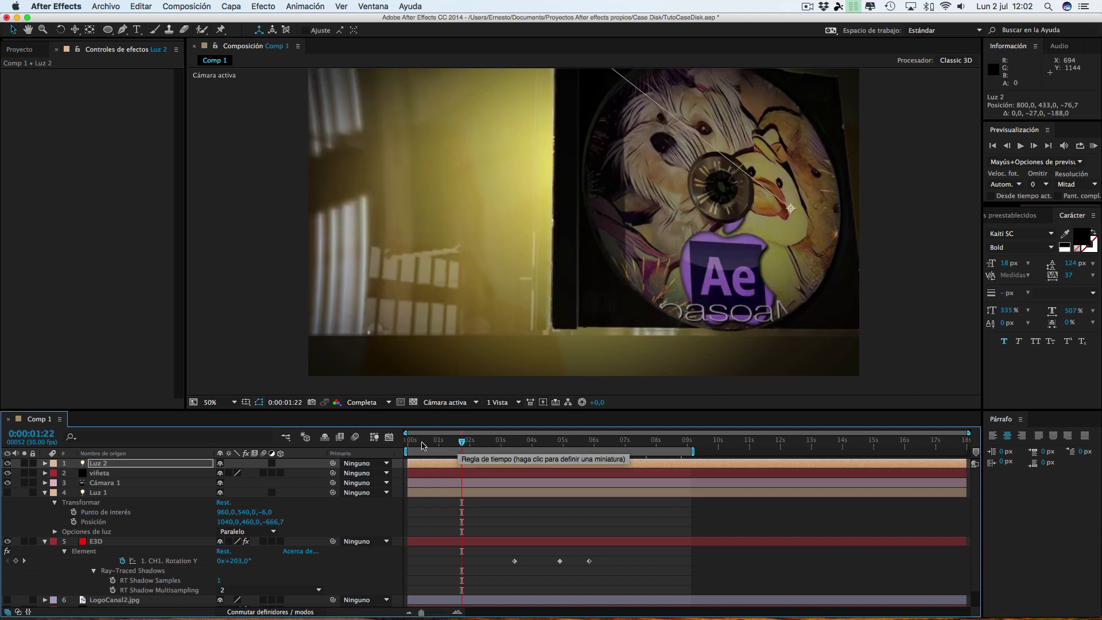
left_click(422, 442)
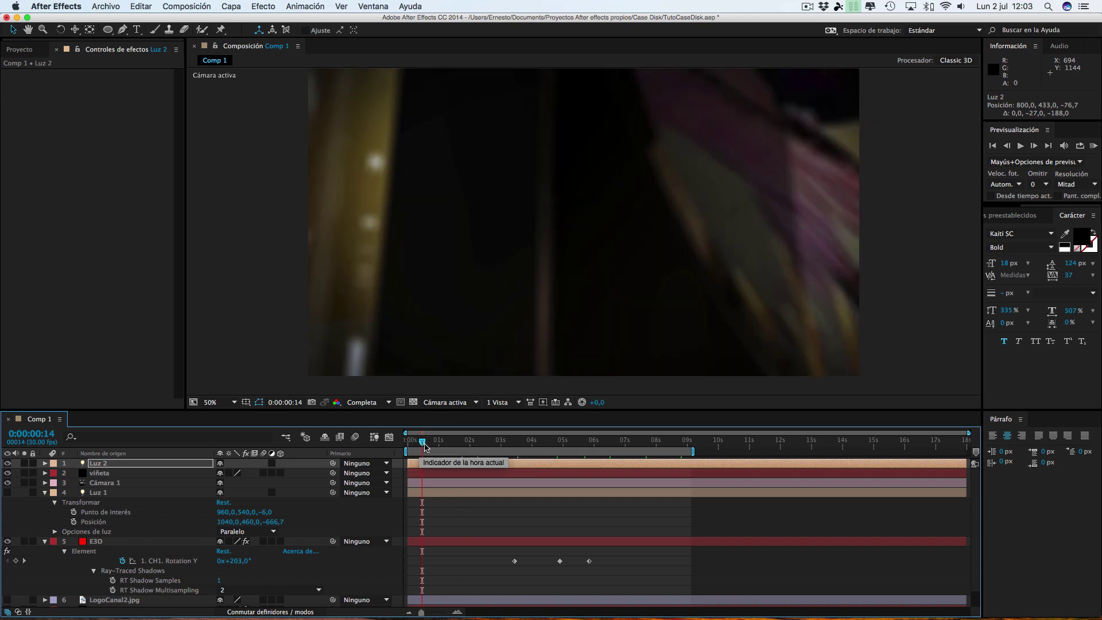
left_click(431, 444)
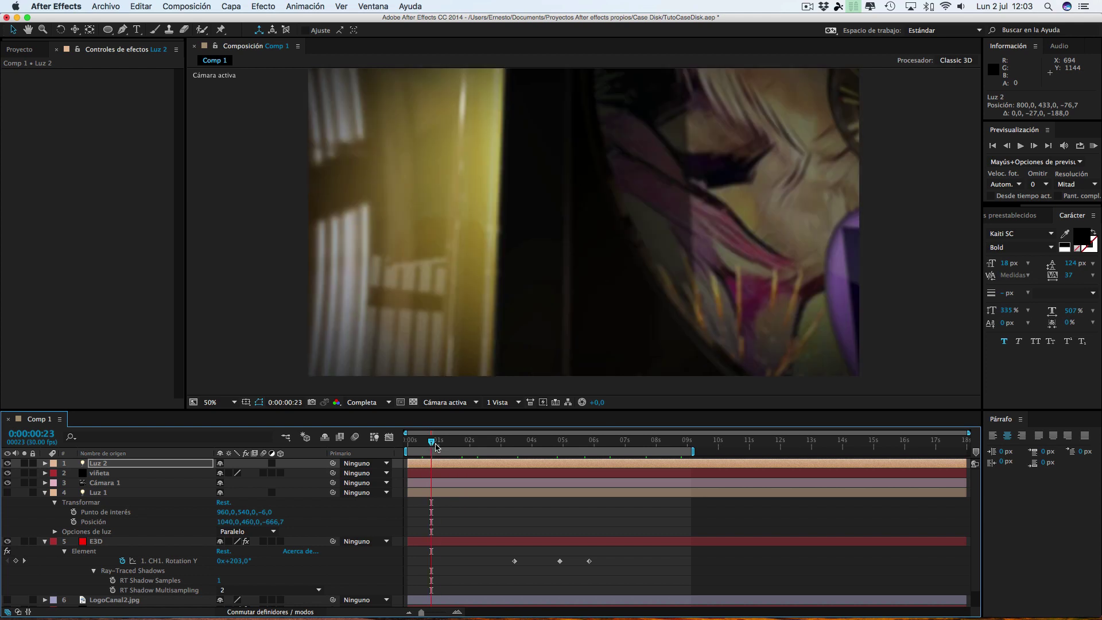
left_click(468, 442)
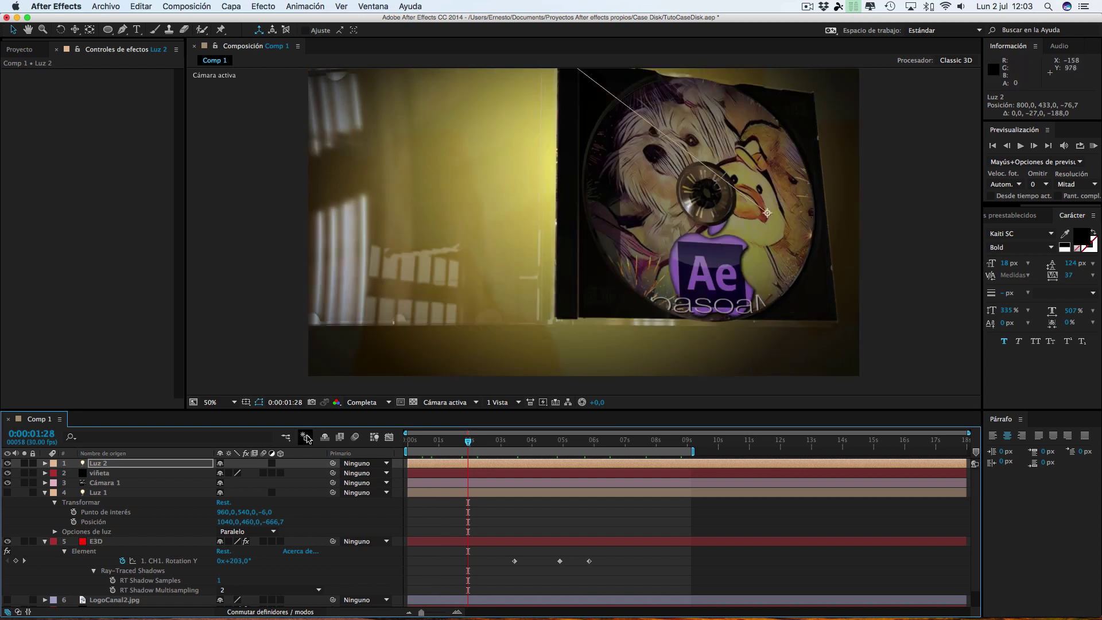
Create Luz 3 as a new light layer with Tipo de luz set to Ambiente
left_click(231, 7)
mouse_move(241, 22)
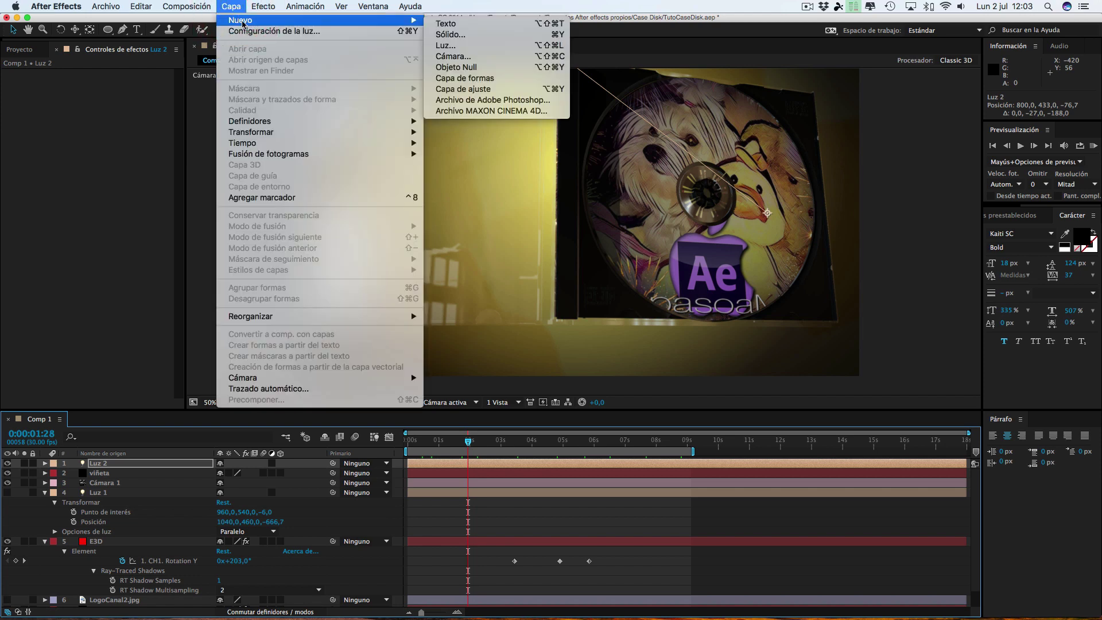
left_click(446, 46)
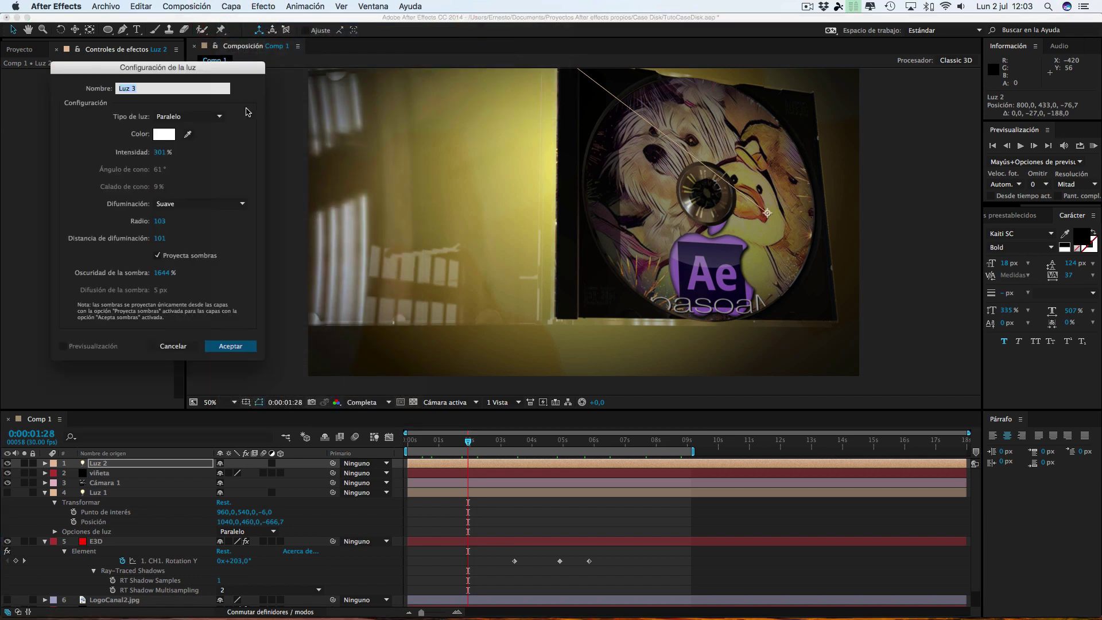
left_click(198, 116)
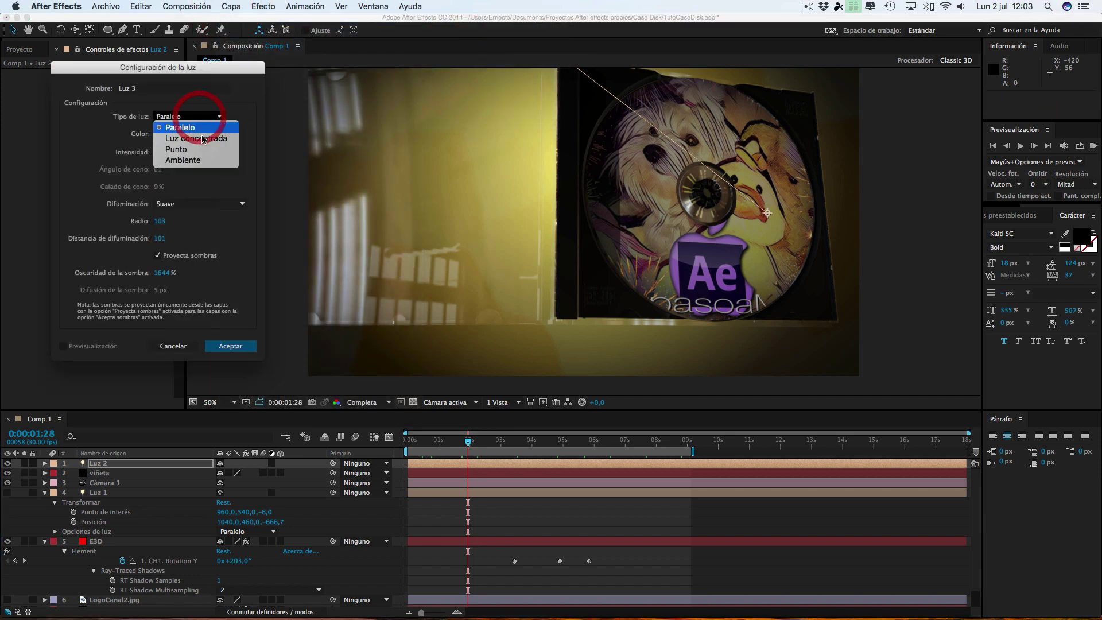
left_click(185, 162)
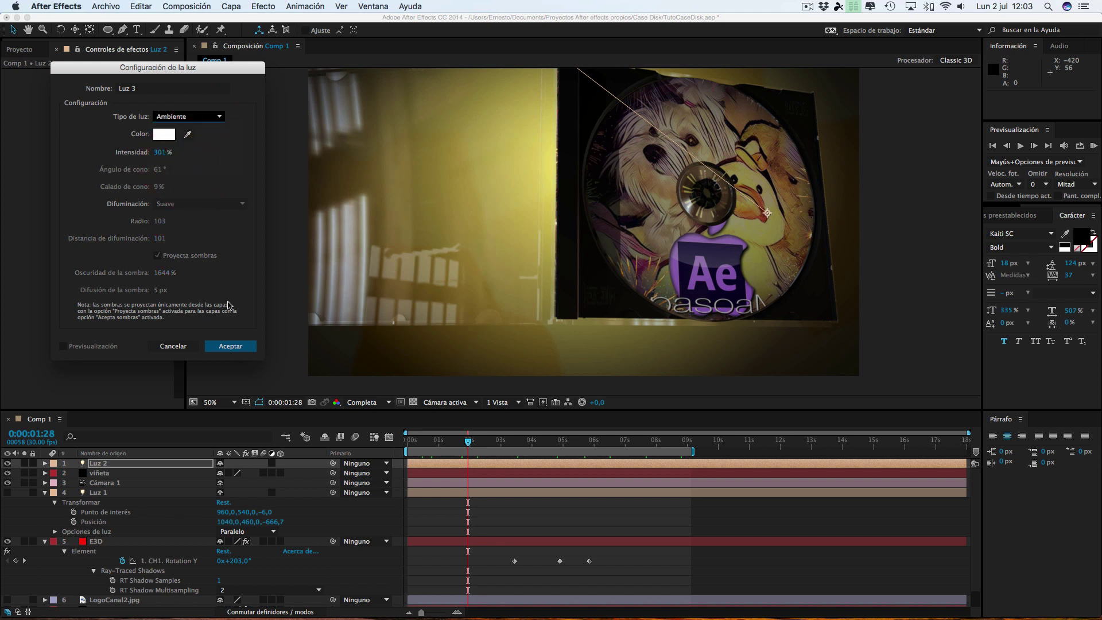
left_click(237, 347)
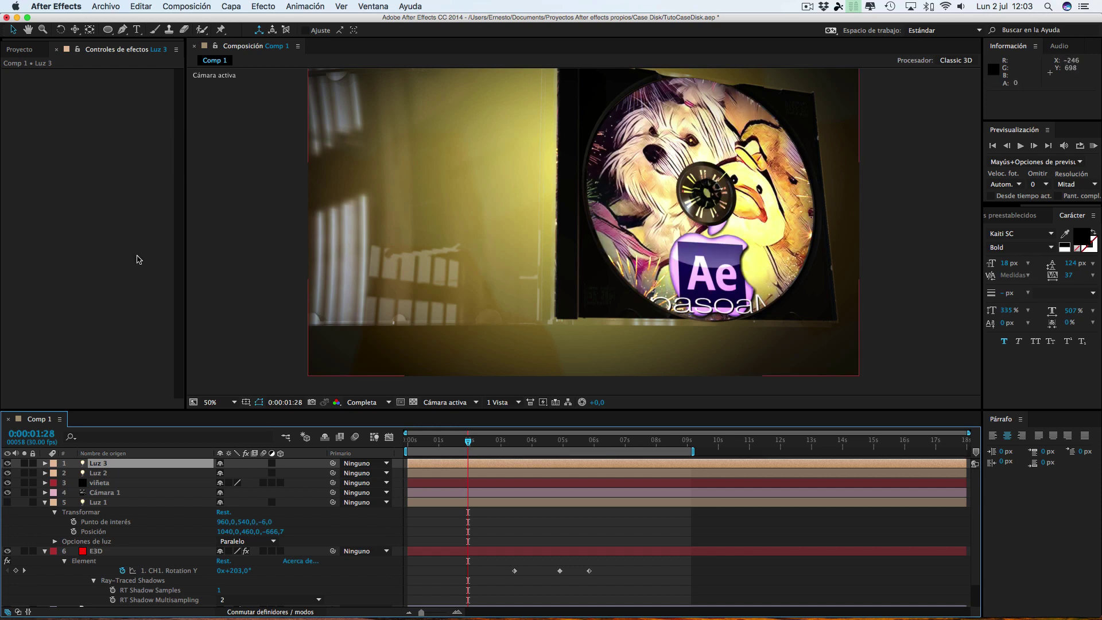
Set Luz 3's Intensidad to 20%, hide Luz 3 to compare, and go to 0:00:06:29
left_click(232, 6)
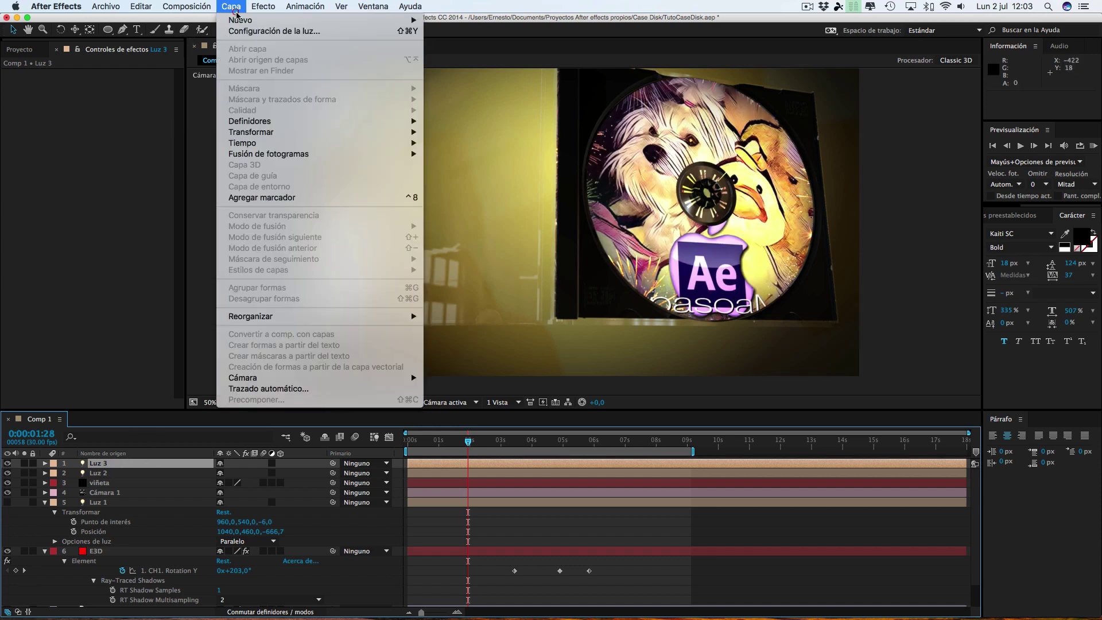
left_click(242, 31)
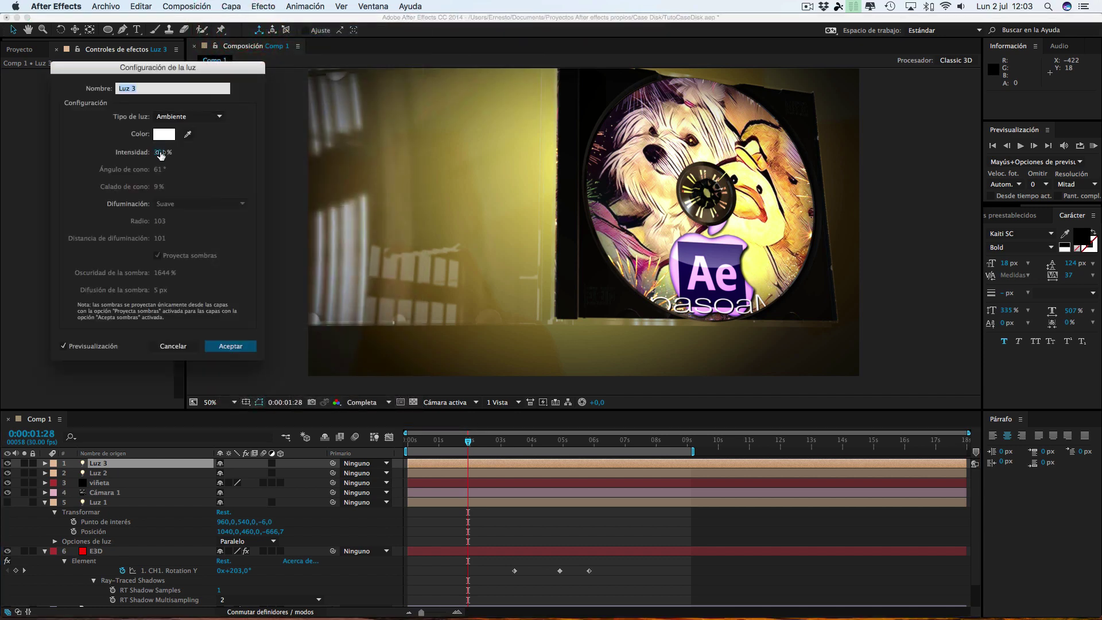
double_click(161, 152)
type("20")
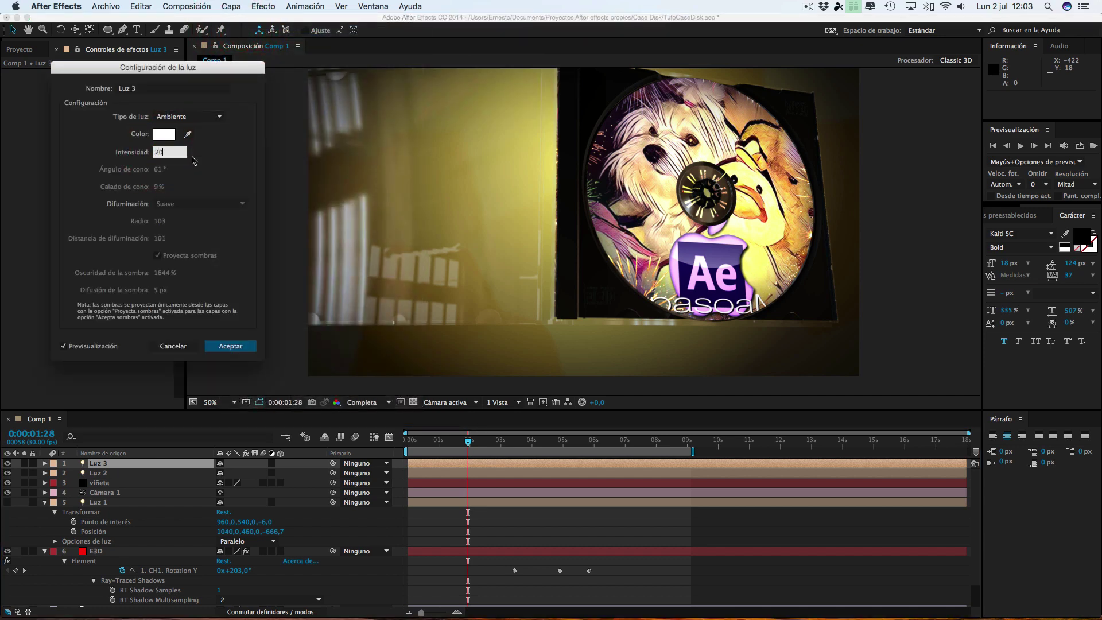
left_click(208, 155)
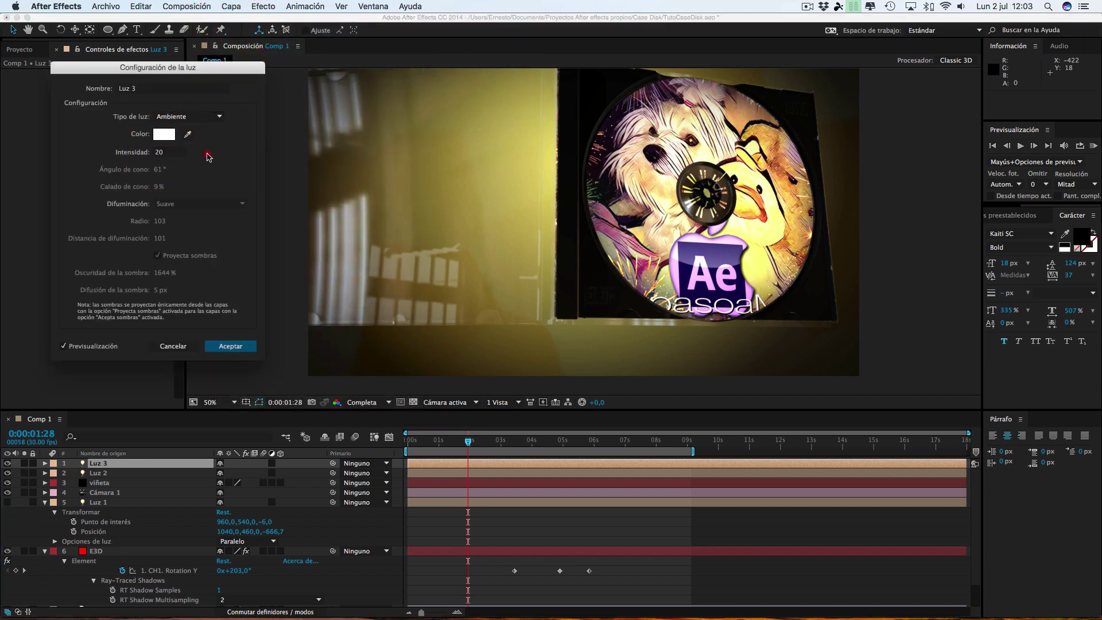
left_click(242, 347)
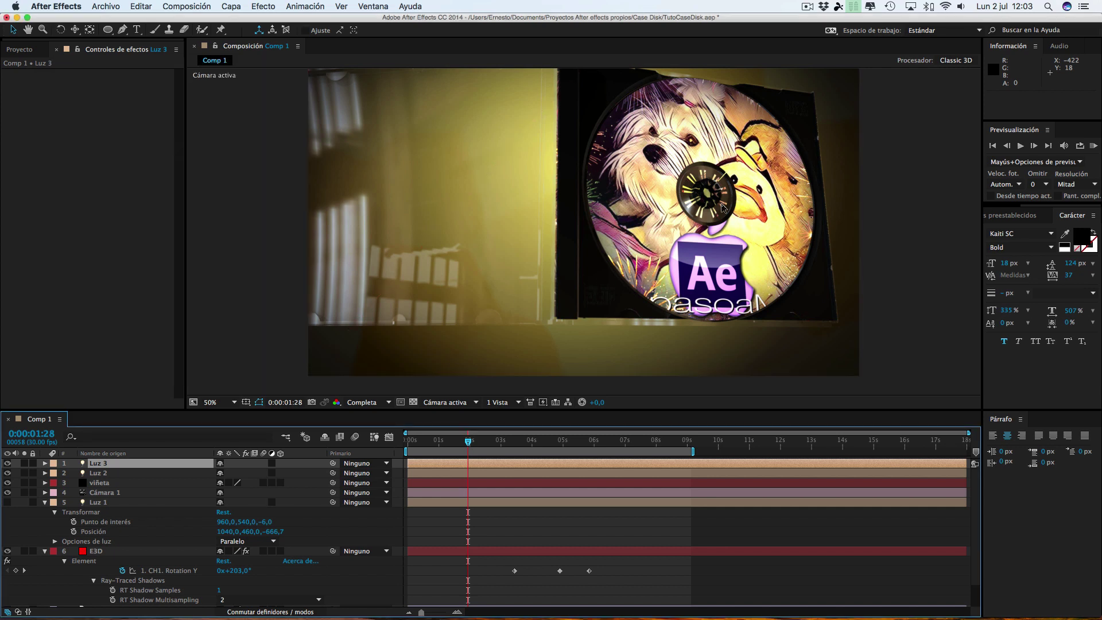
left_click(7, 463)
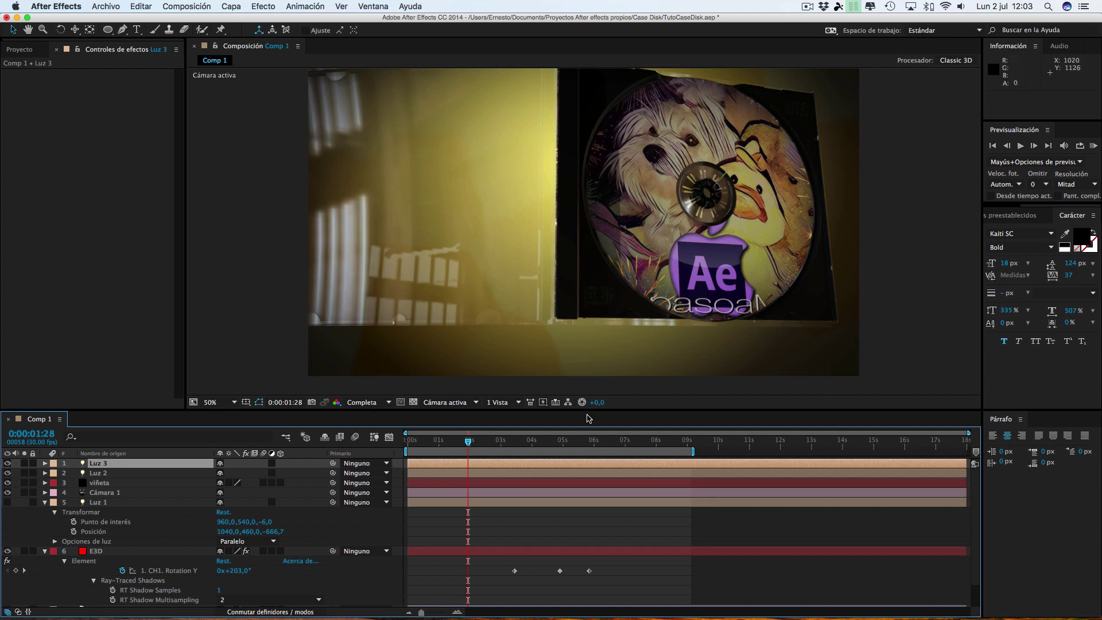
left_click(624, 440)
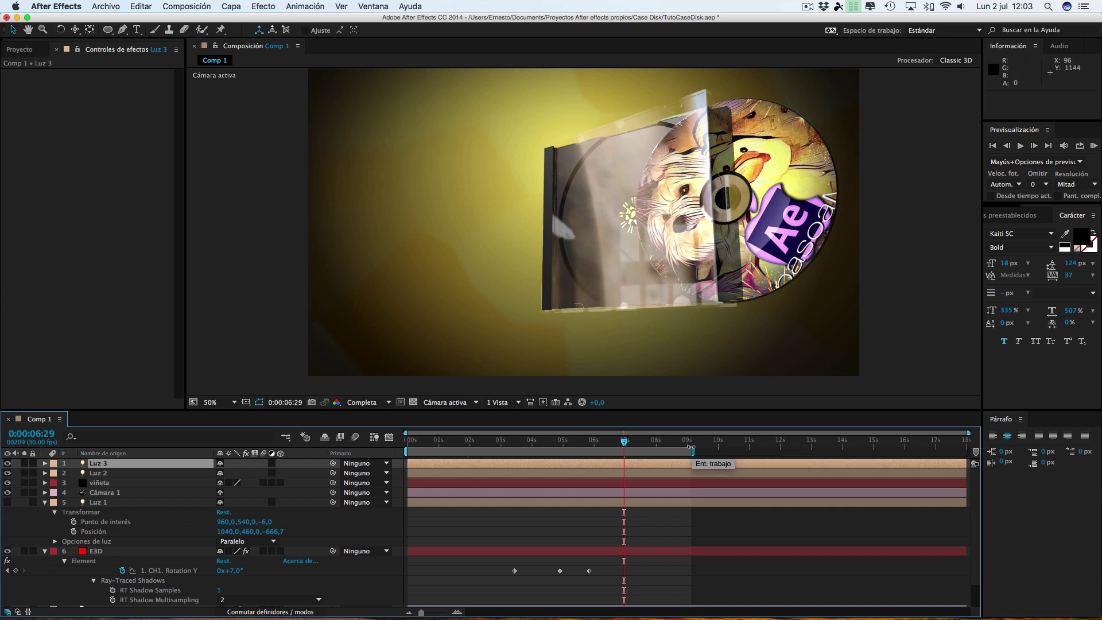
left_click(807, 8)
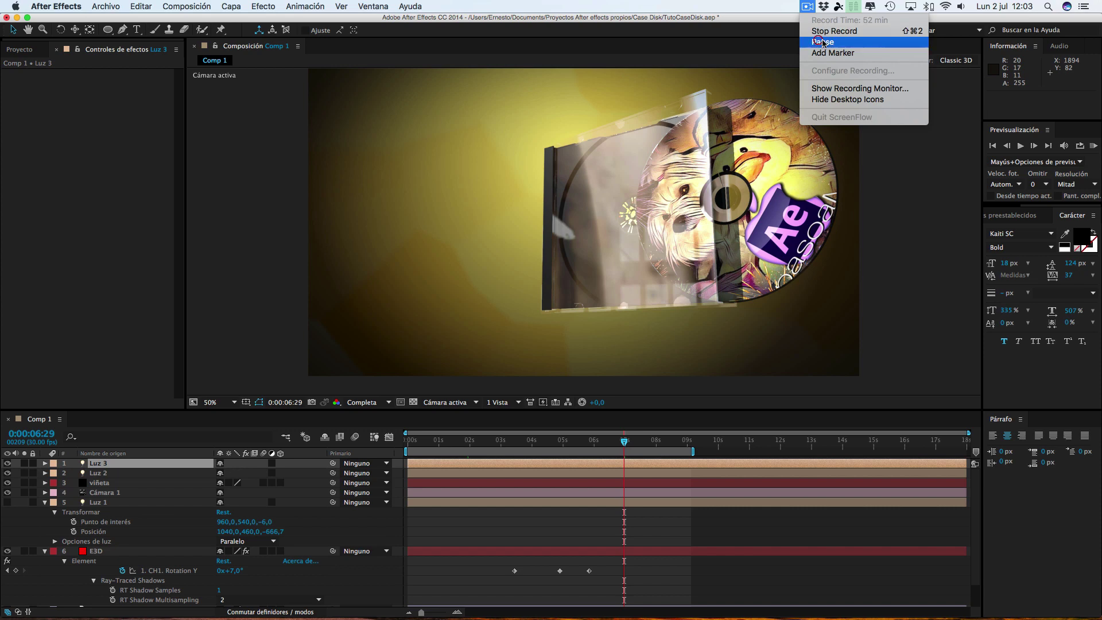
left_click(818, 37)
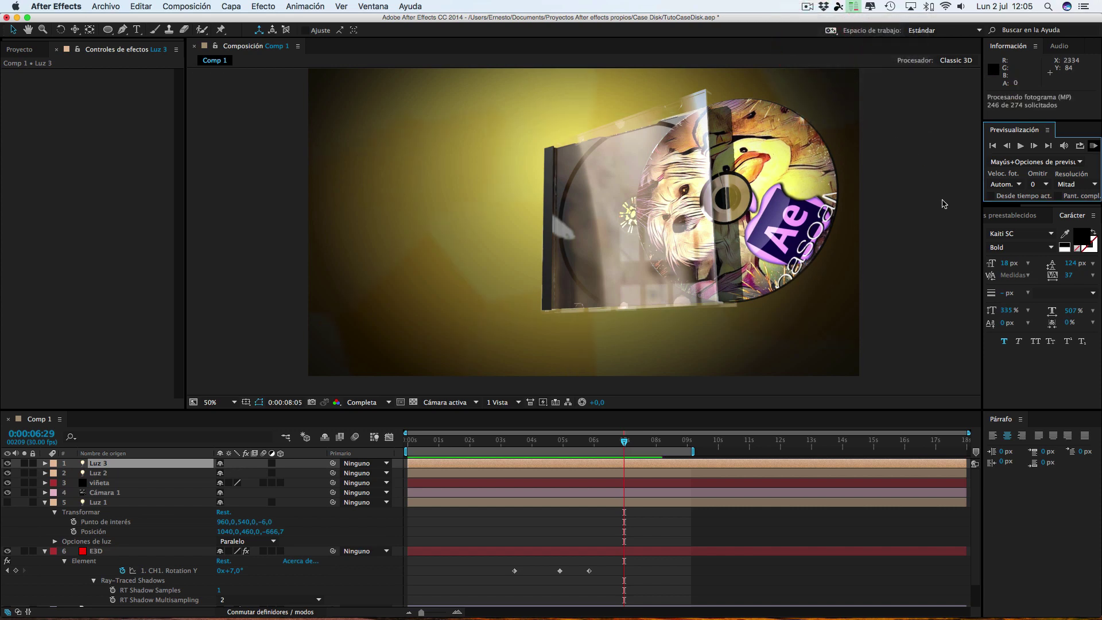
left_click(1021, 149)
key("space")
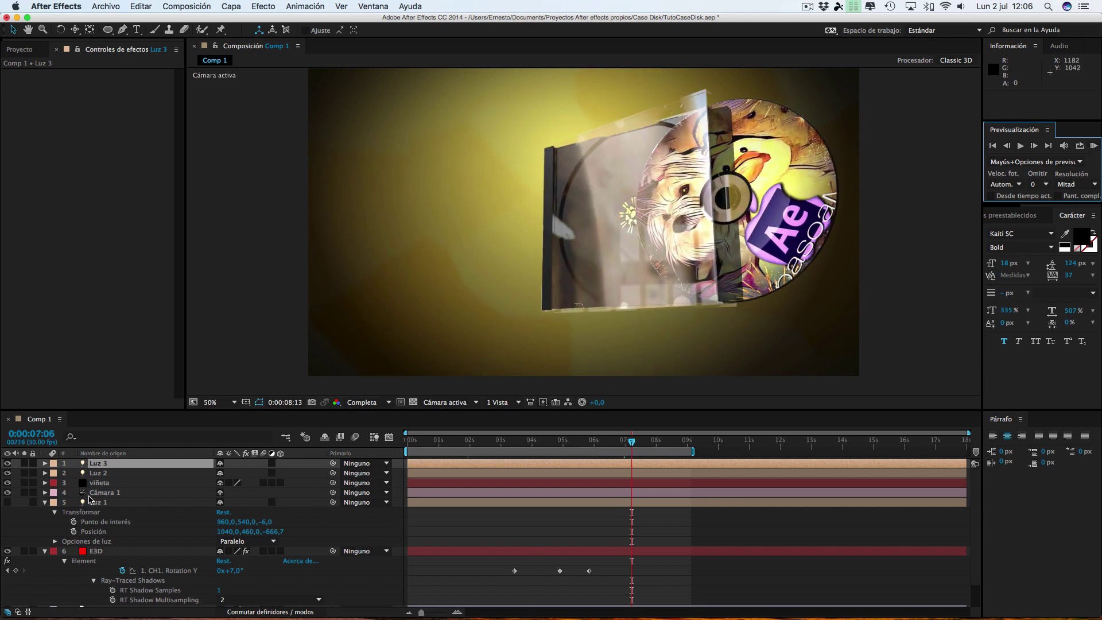
Reveal Cámara 1's keyframes, go back to 0:00:02:12, and select the Posición keyframes at 0s and 02:12
left_click(104, 494)
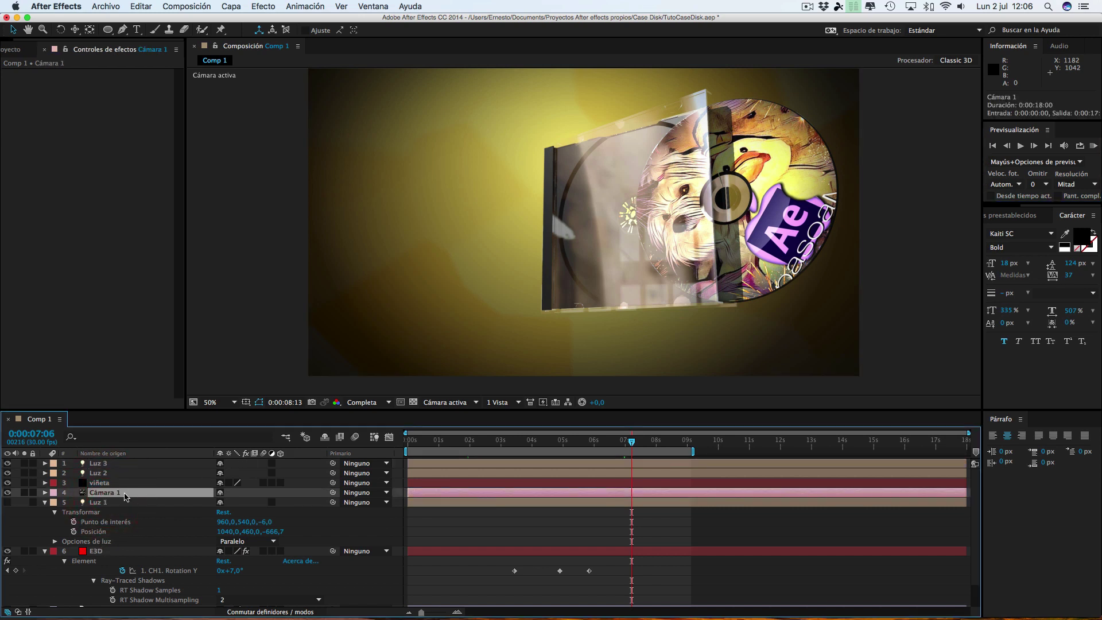
key("u")
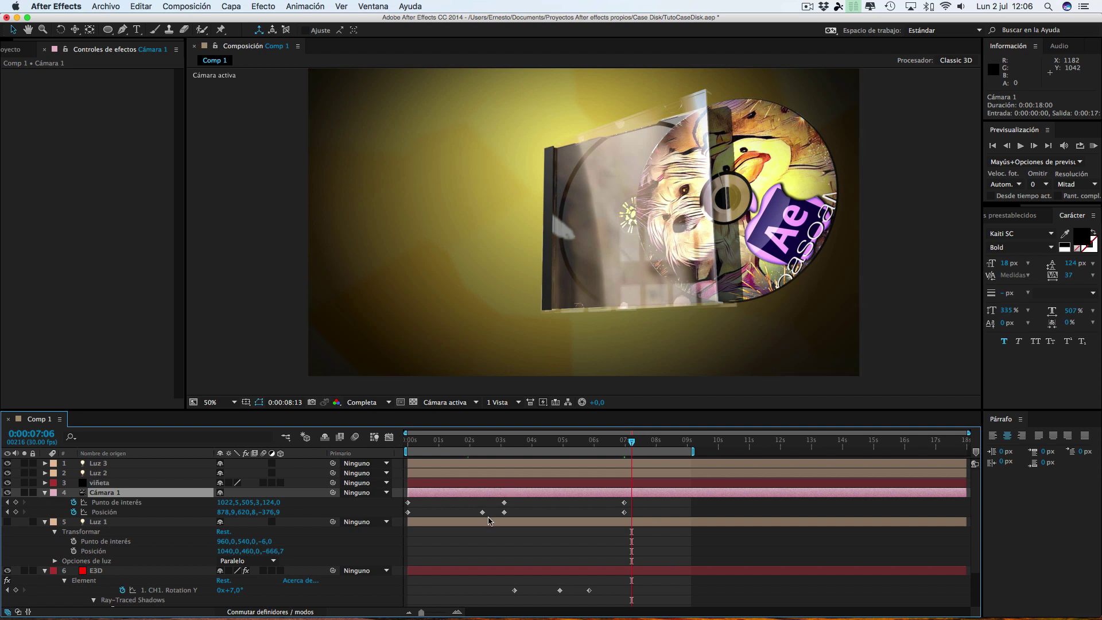
left_click(487, 516)
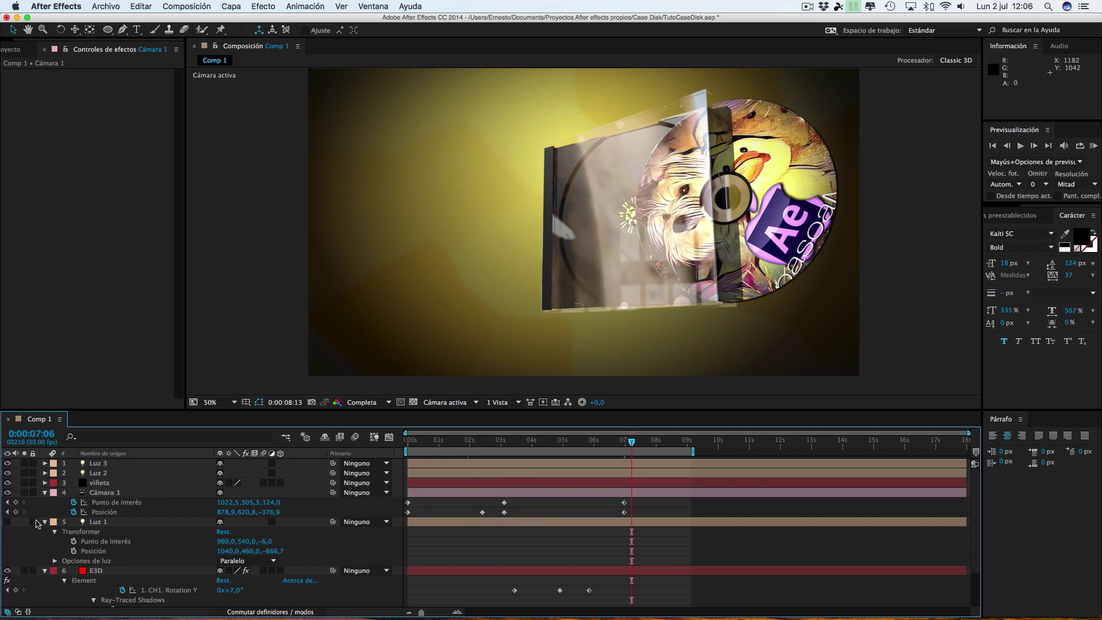
left_click(8, 512)
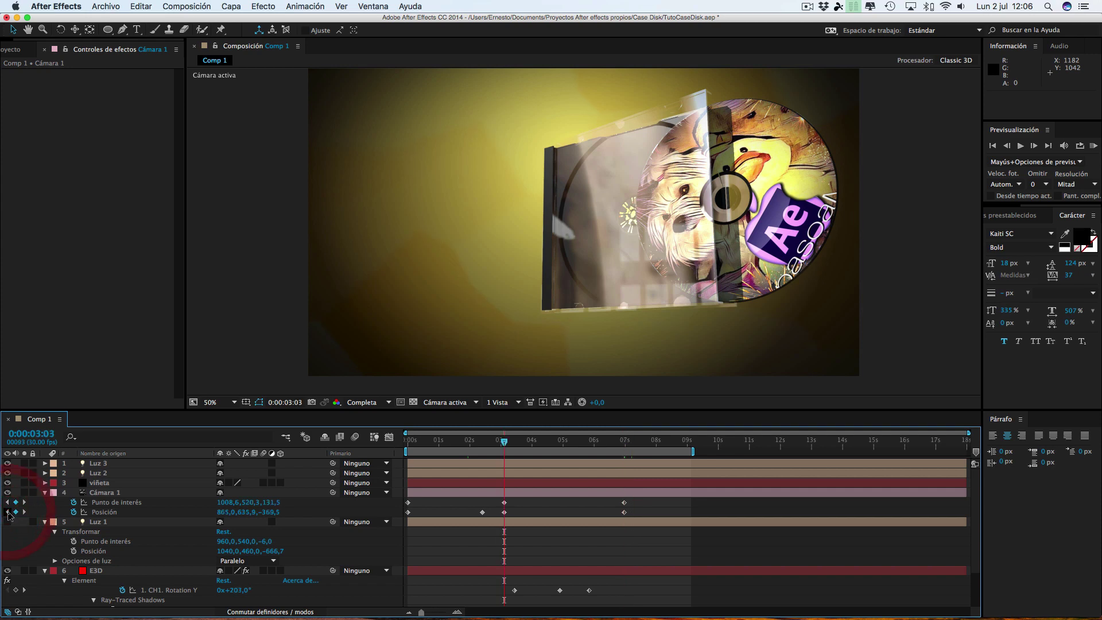
left_click(8, 512)
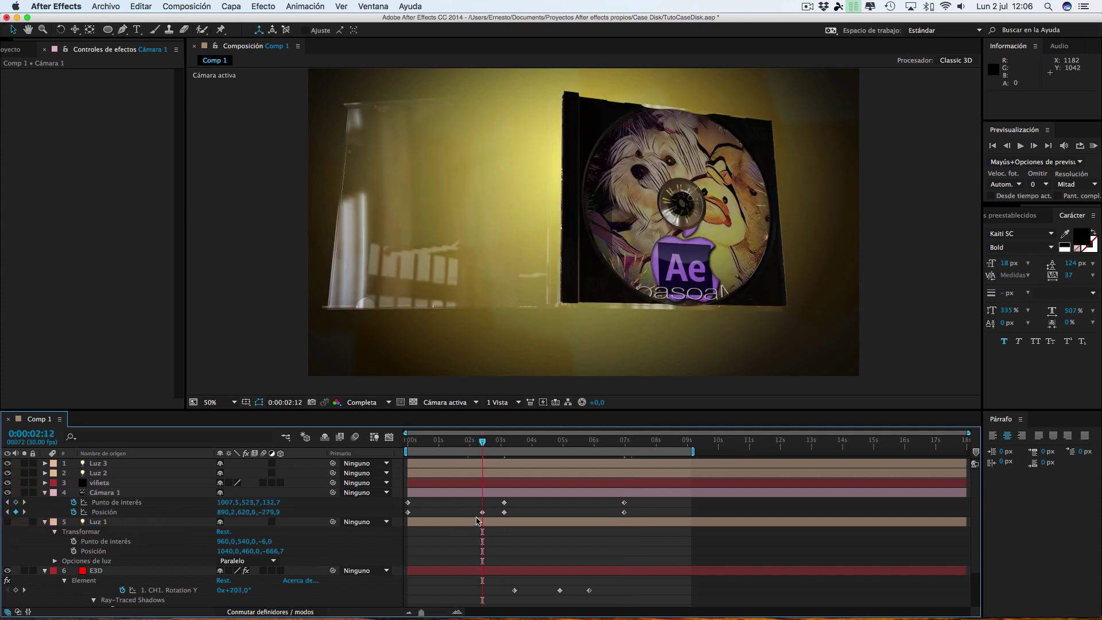
left_click_drag(483, 515, 408, 513)
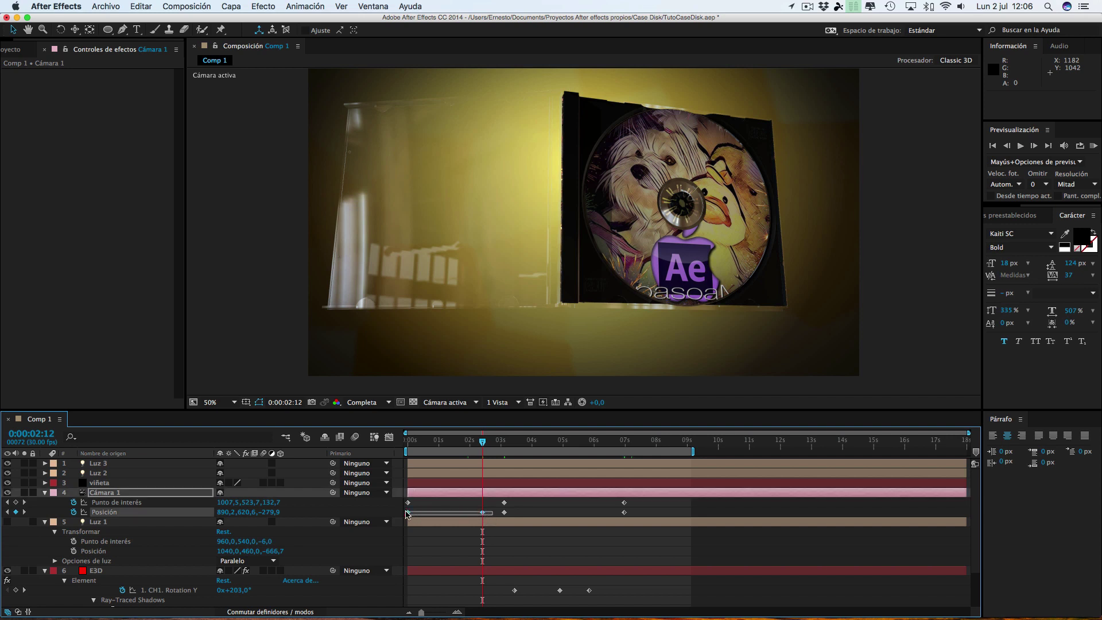
left_click_drag(406, 513, 406, 513)
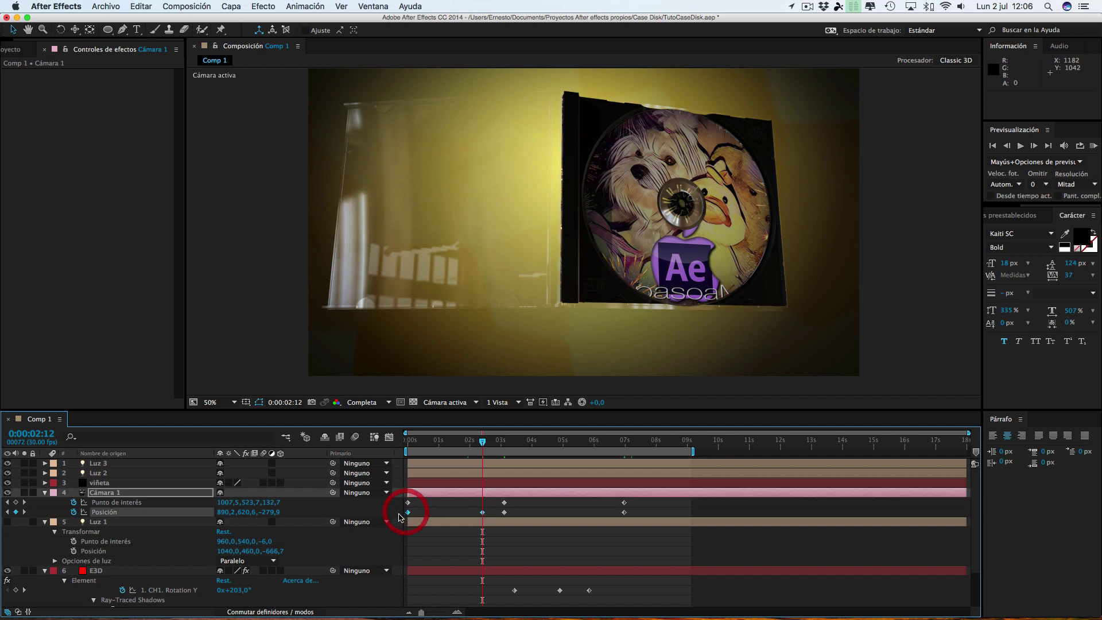
Apply Easy Ease to Cámara 1's first two Posición keyframes and raise the influence to about 64%
left_click(389, 439)
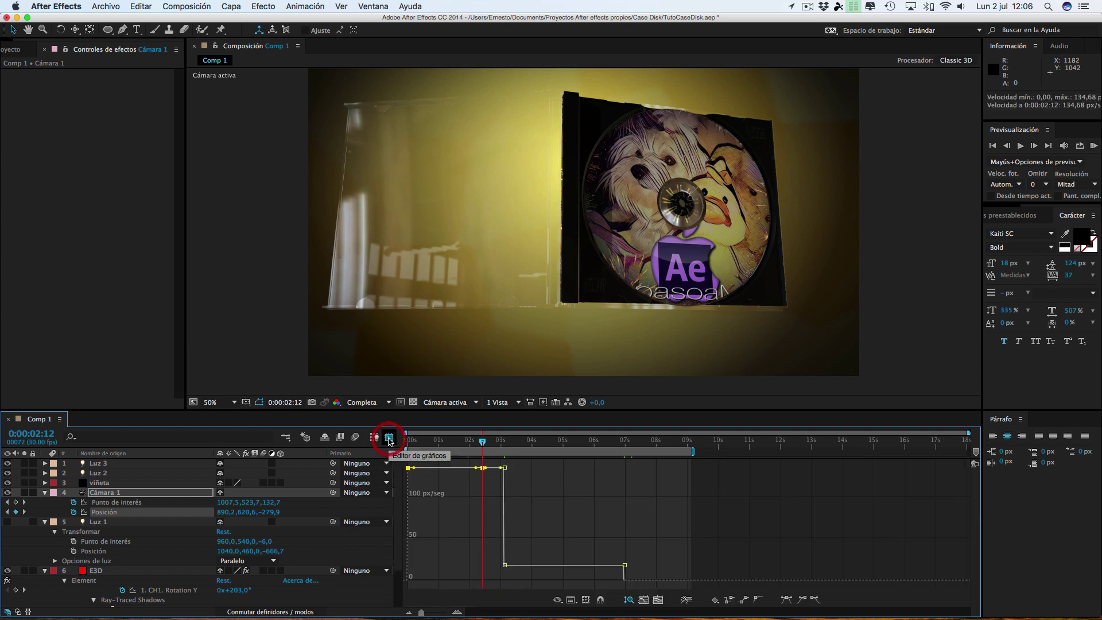
left_click_drag(492, 485, 405, 464)
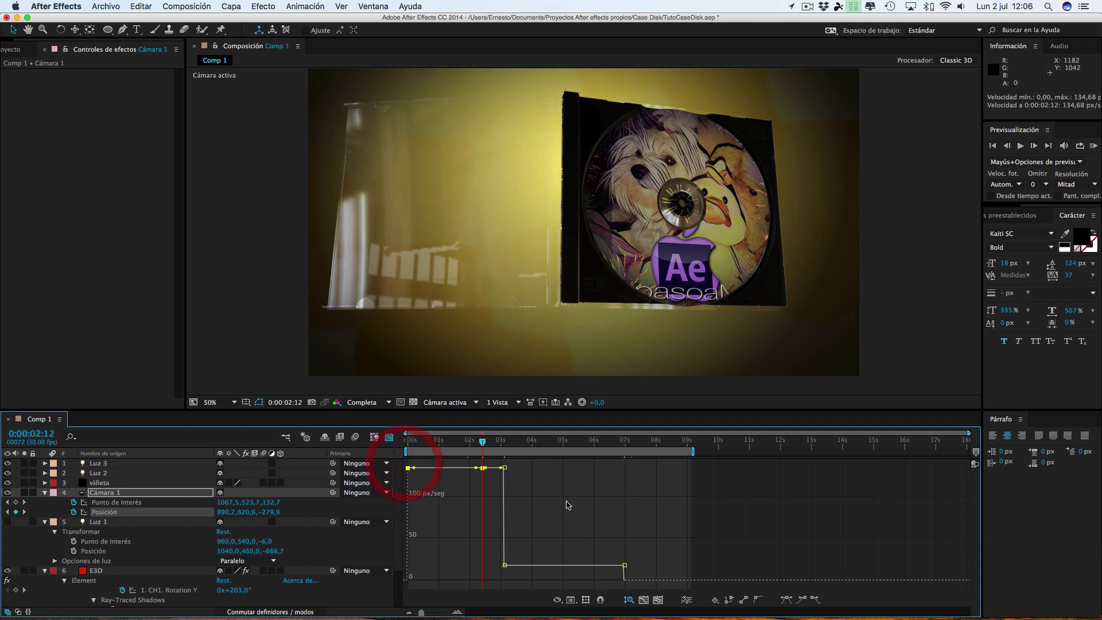
left_click(786, 600)
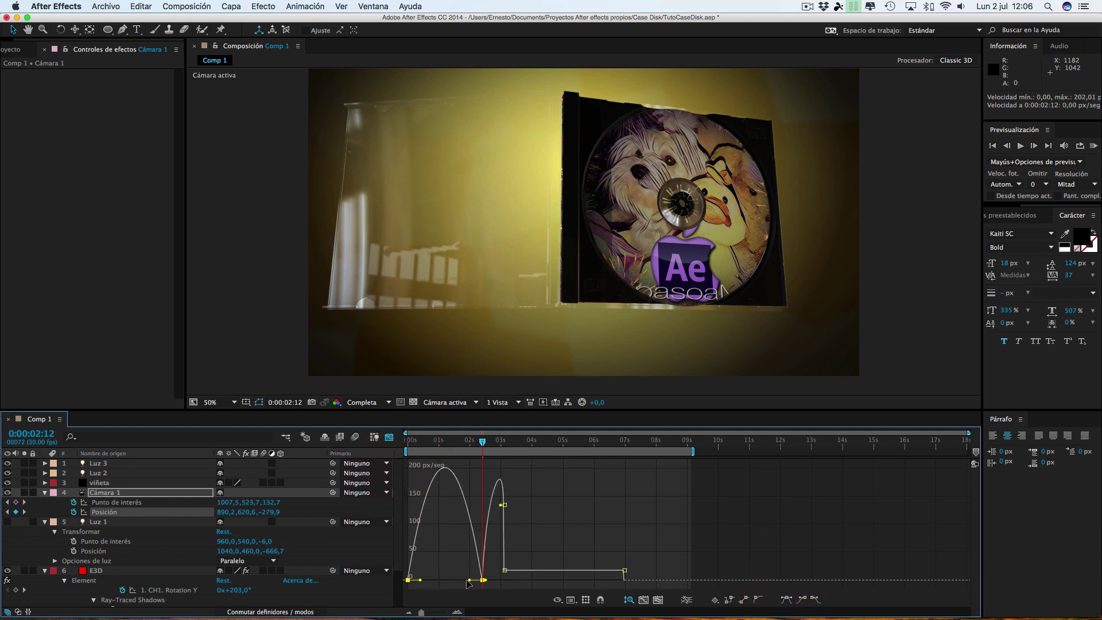
left_click_drag(470, 583, 461, 584)
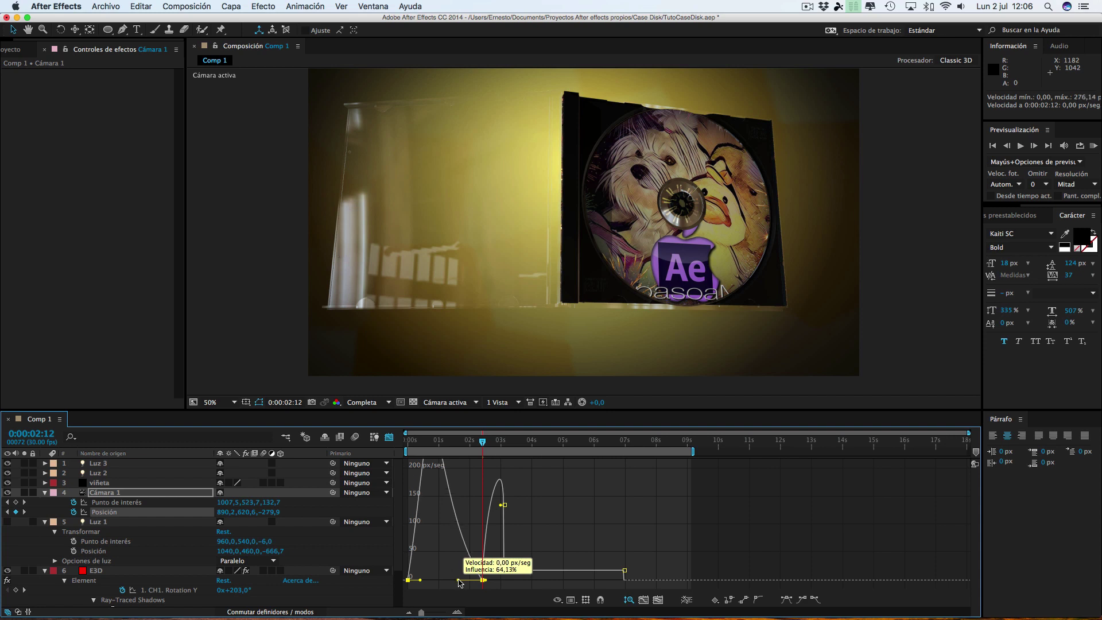
left_click(389, 437)
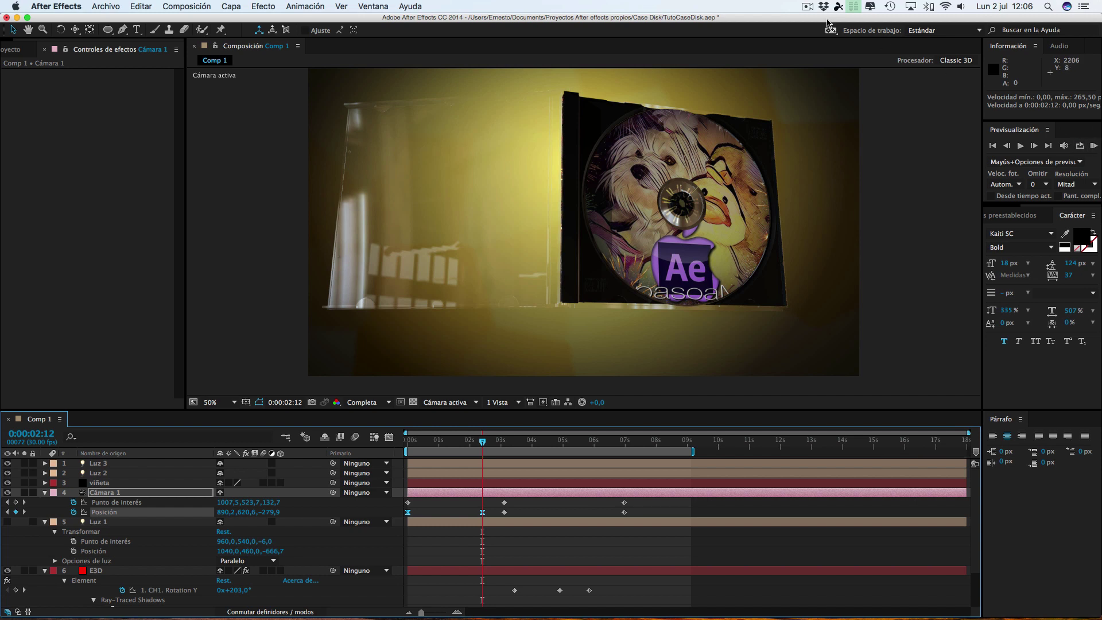
left_click(806, 8)
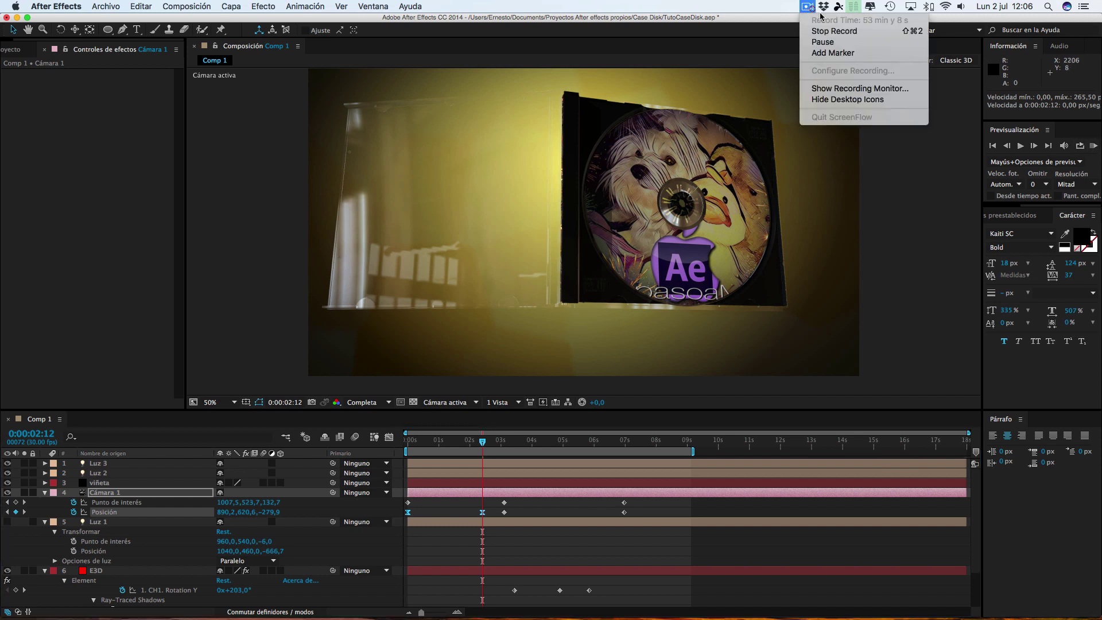
left_click(831, 47)
key("KP_0")
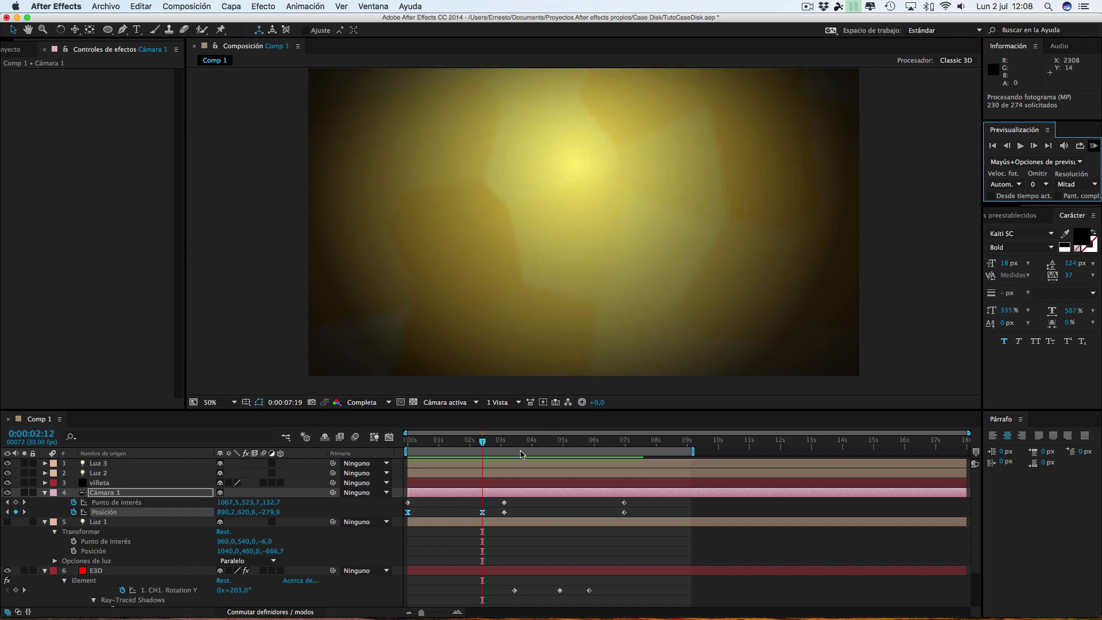
key("space")
left_click(643, 446)
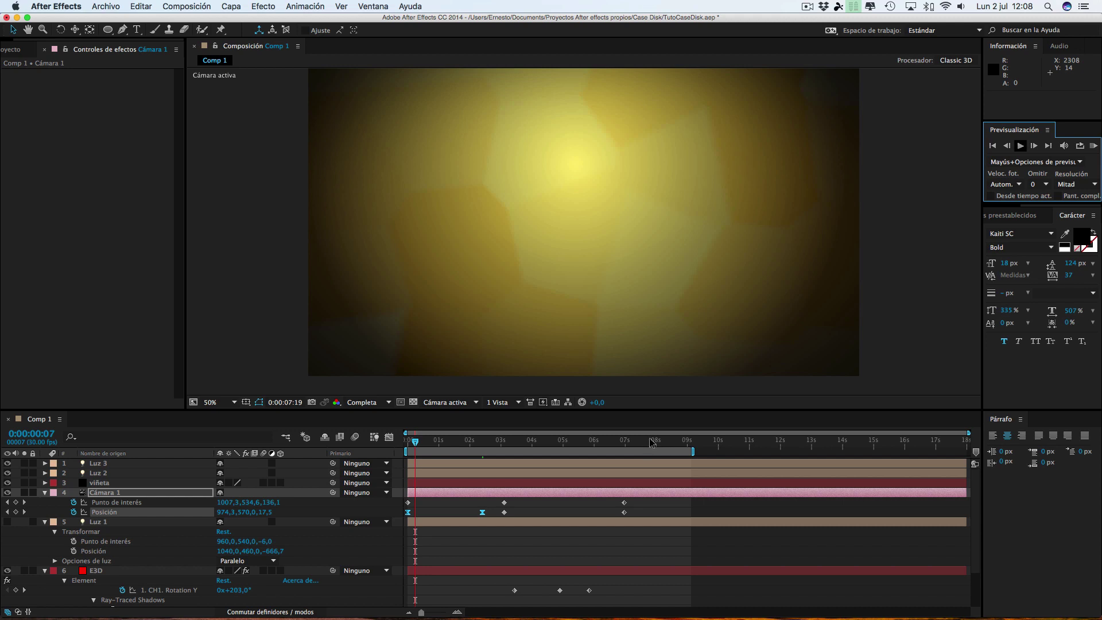
left_click(648, 440)
left_click(648, 449)
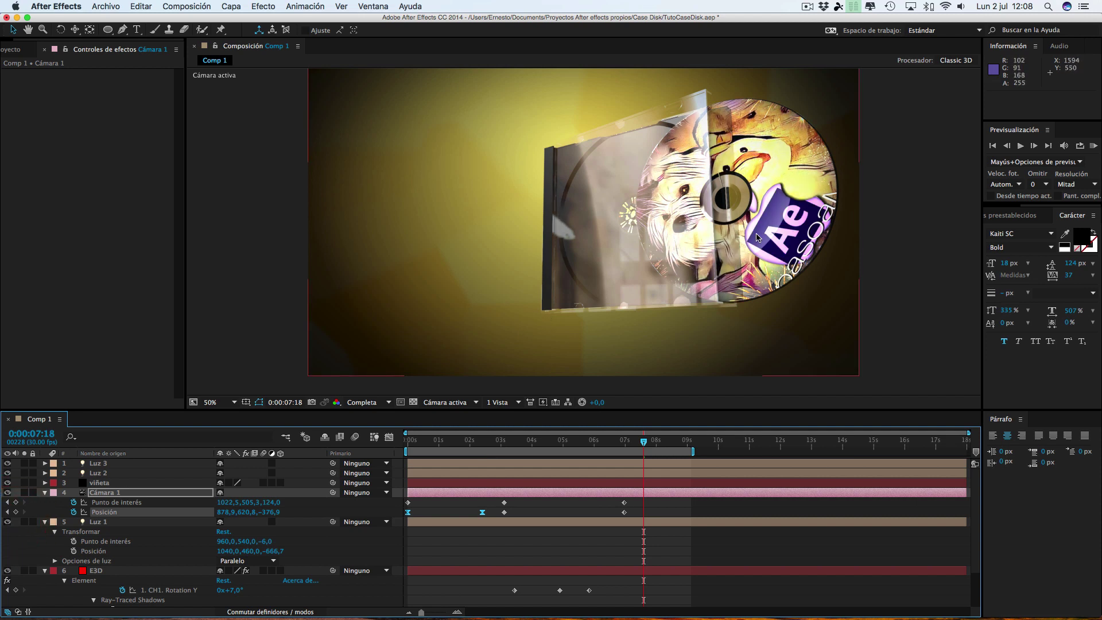
Uncheck Proyecta sombras in Luz 1's light settings
left_click(229, 7)
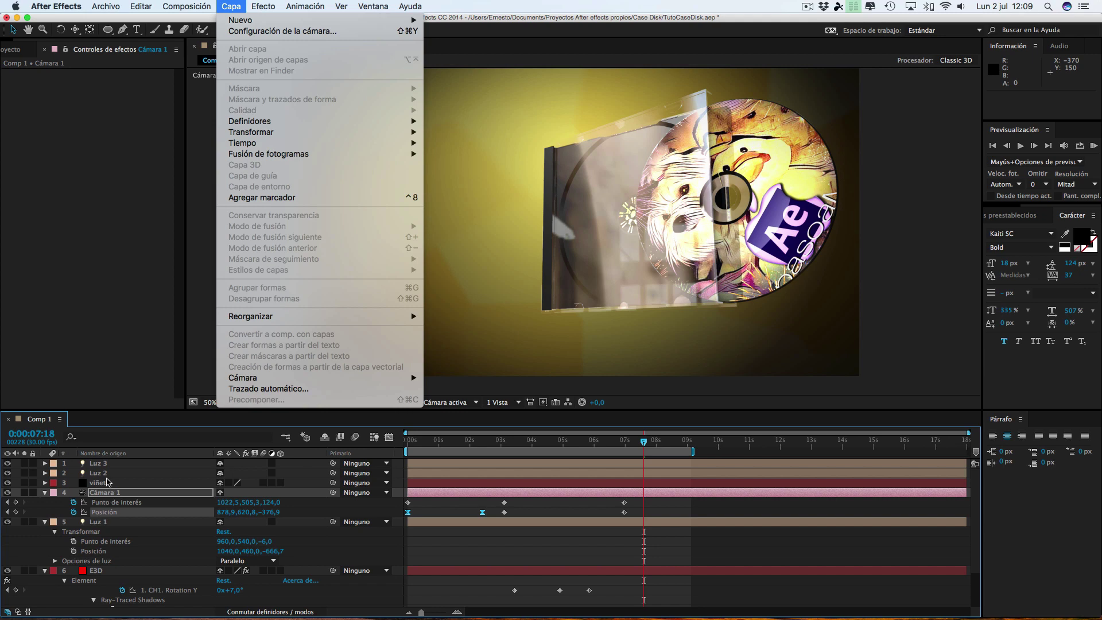
left_click(108, 523)
left_click(108, 522)
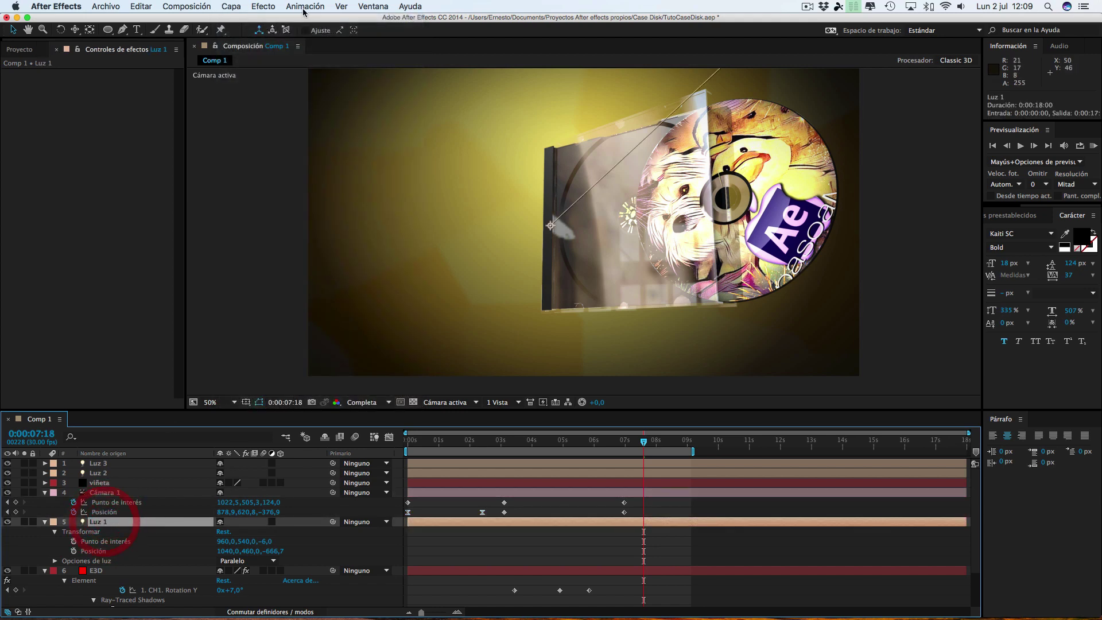
left_click(231, 6)
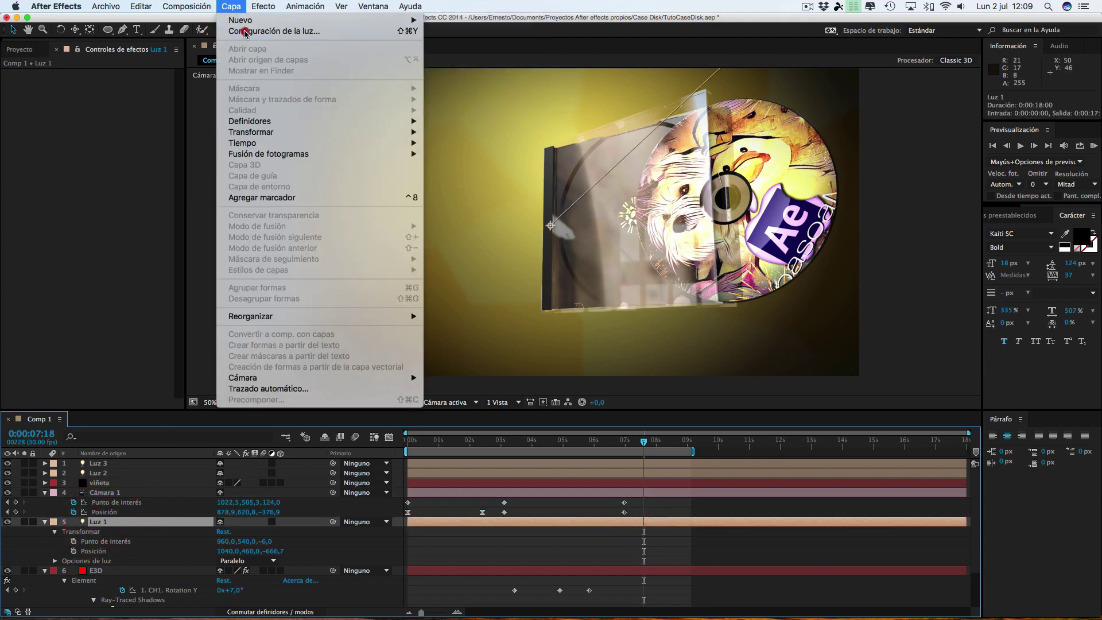
left_click(270, 29)
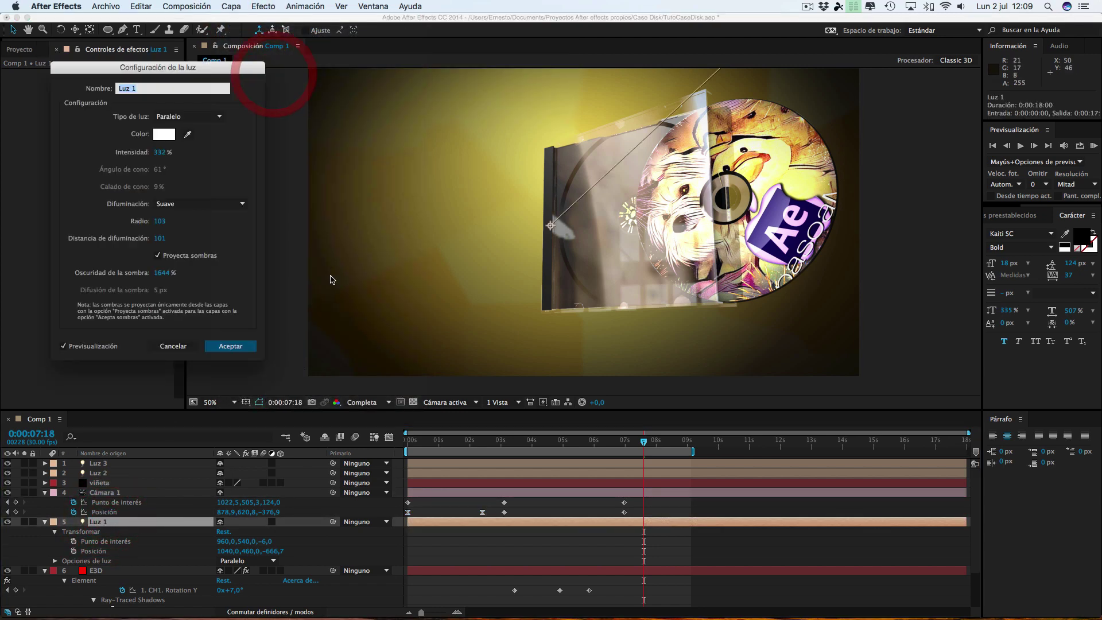
left_click(157, 256)
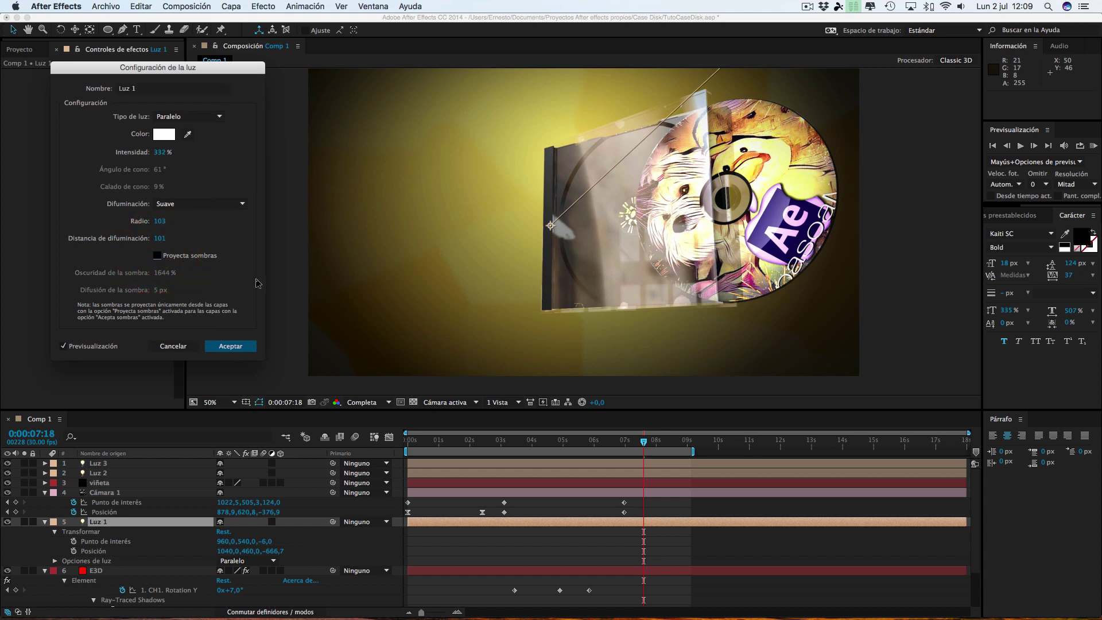
left_click(236, 347)
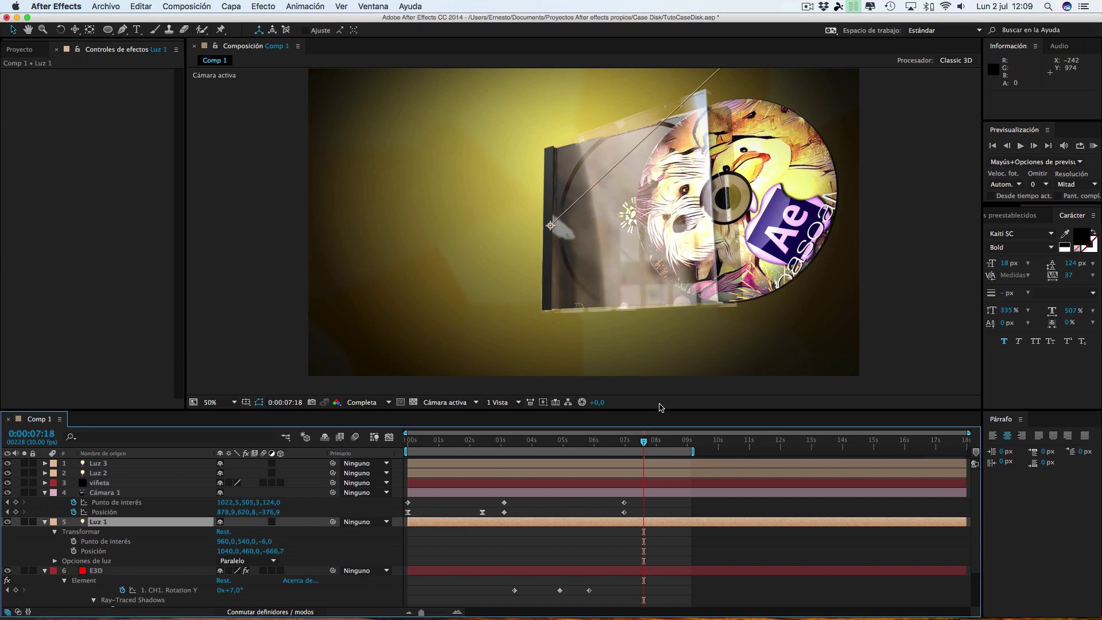
Check the opening frames at 0:00:01:25, 0:00:01:02, 0:00:00:15, and 0:00:00:08
left_click(465, 442)
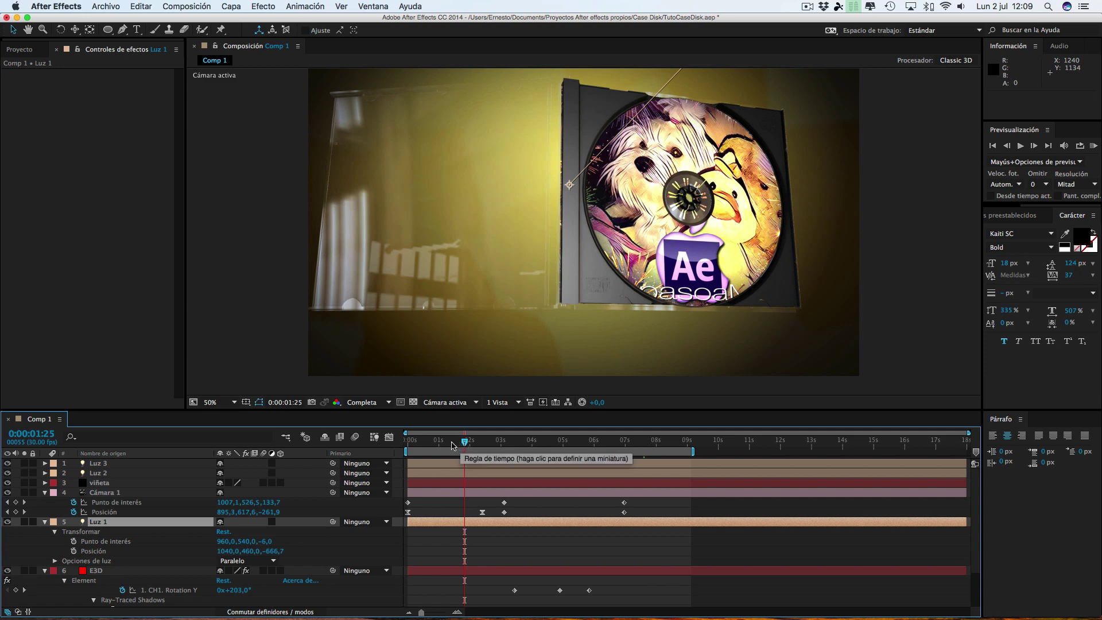
left_click(440, 444)
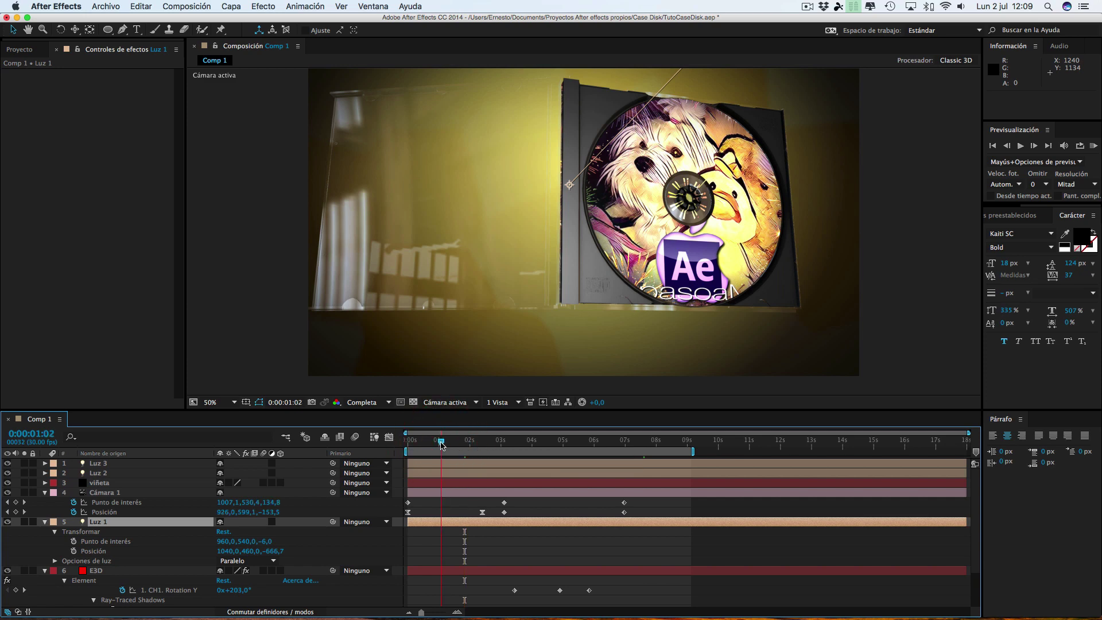
left_click_drag(432, 445, 430, 446)
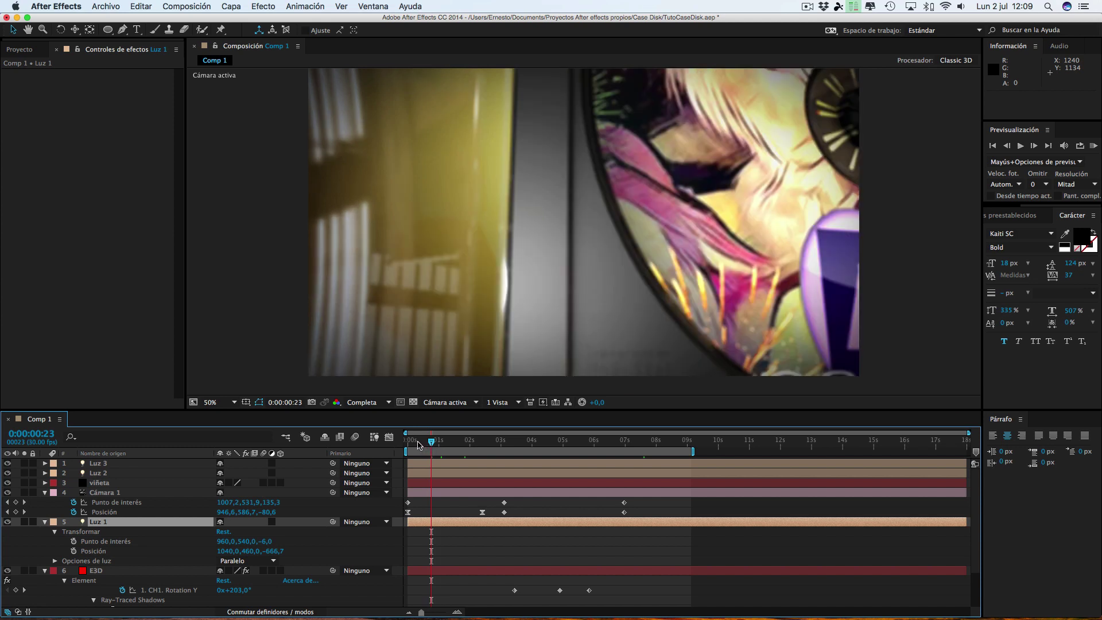
left_click(416, 443)
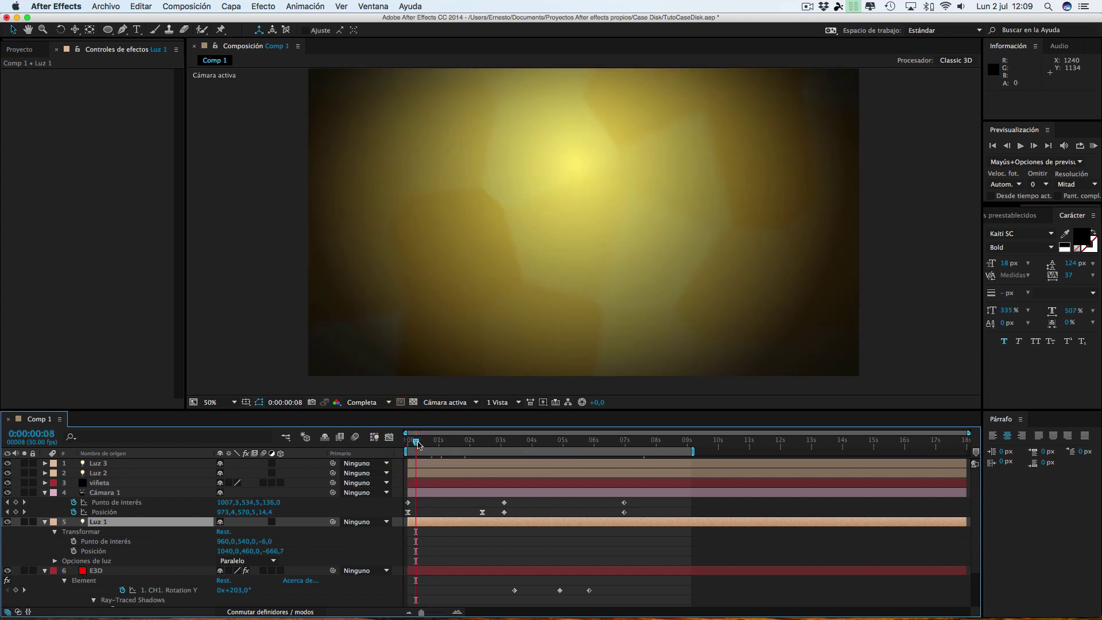
left_click(423, 442)
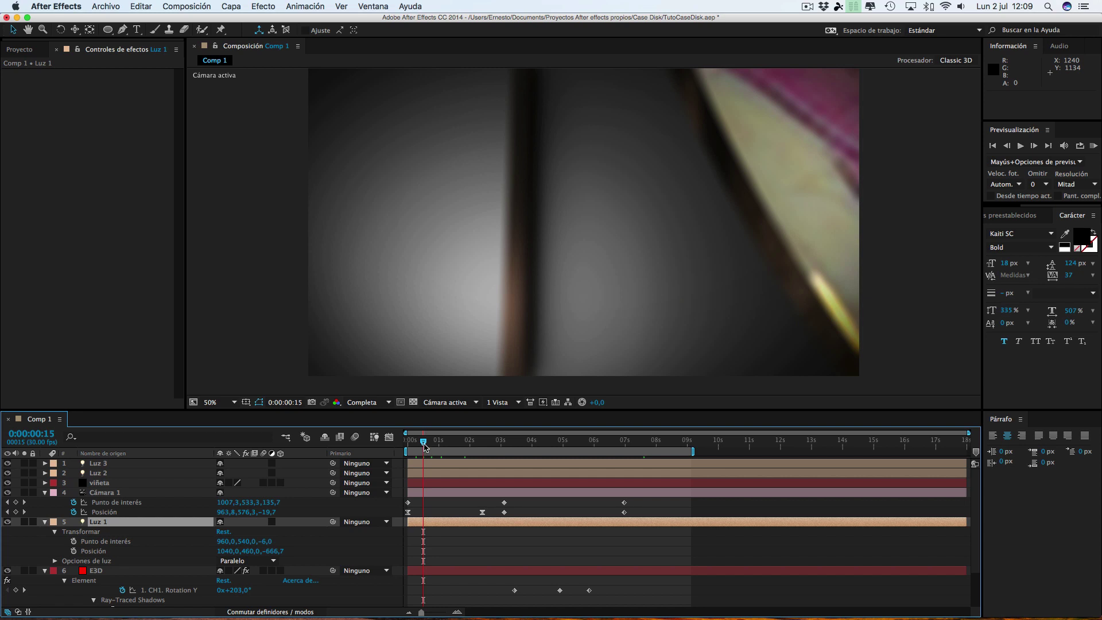
left_click(416, 442)
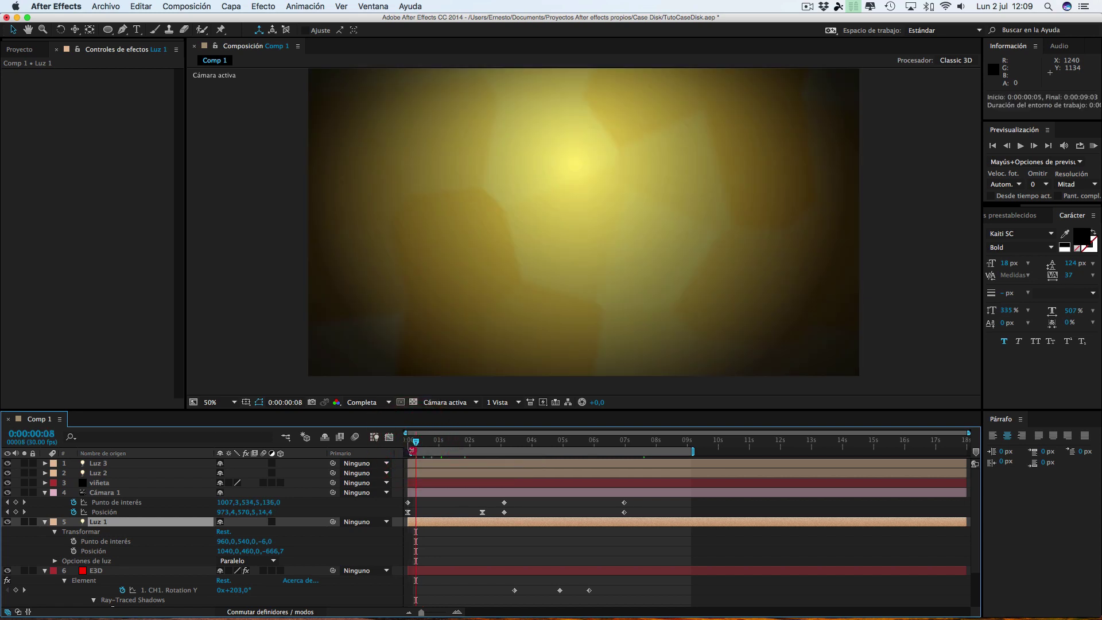
Start the work area at 0:00:00:08 and preview the camera move
left_click_drag(415, 450, 418, 444)
left_click(419, 444)
left_click_drag(433, 446, 485, 447)
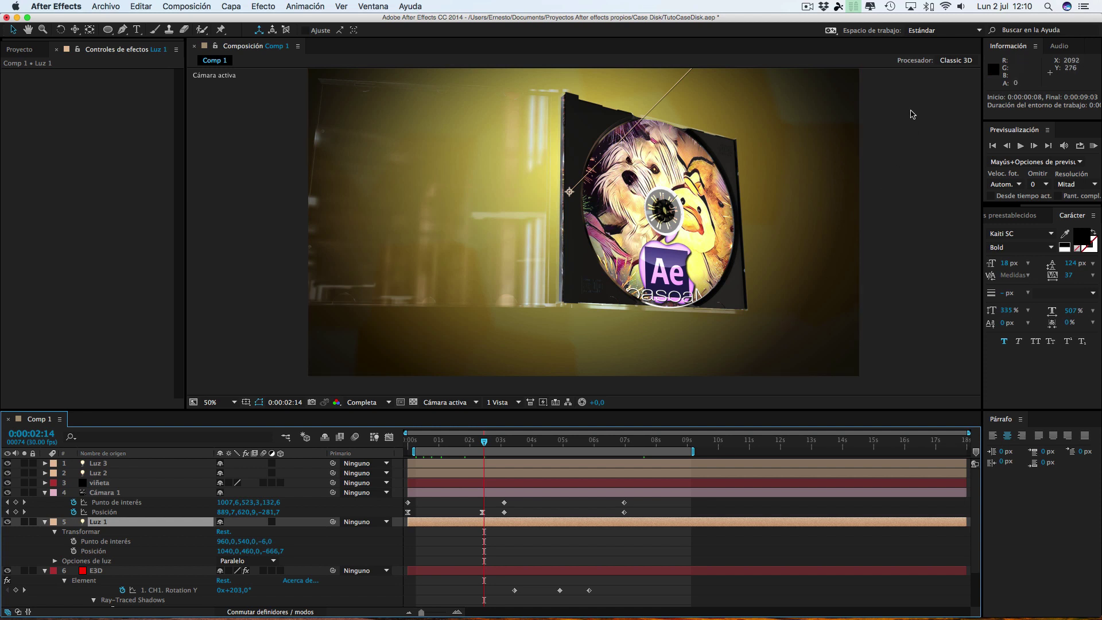
left_click(807, 7)
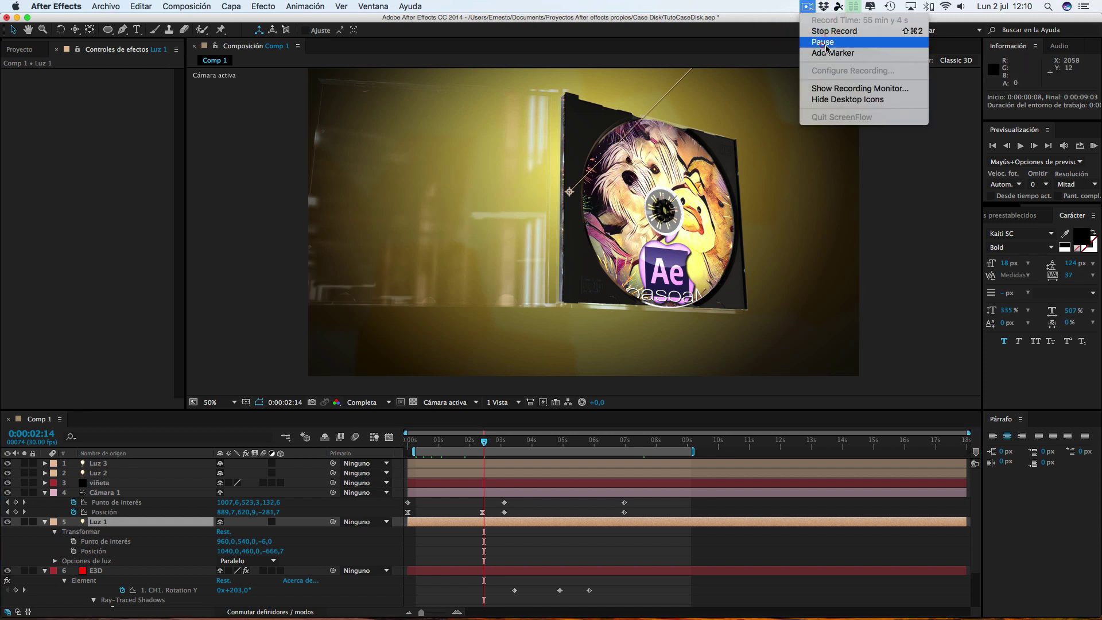
left_click(827, 38)
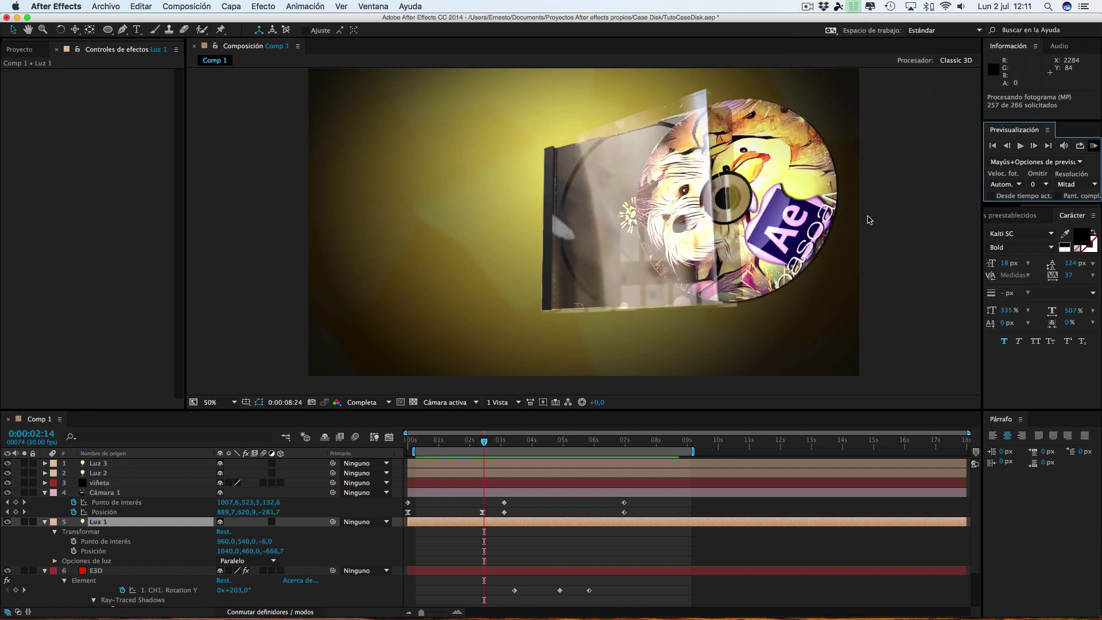